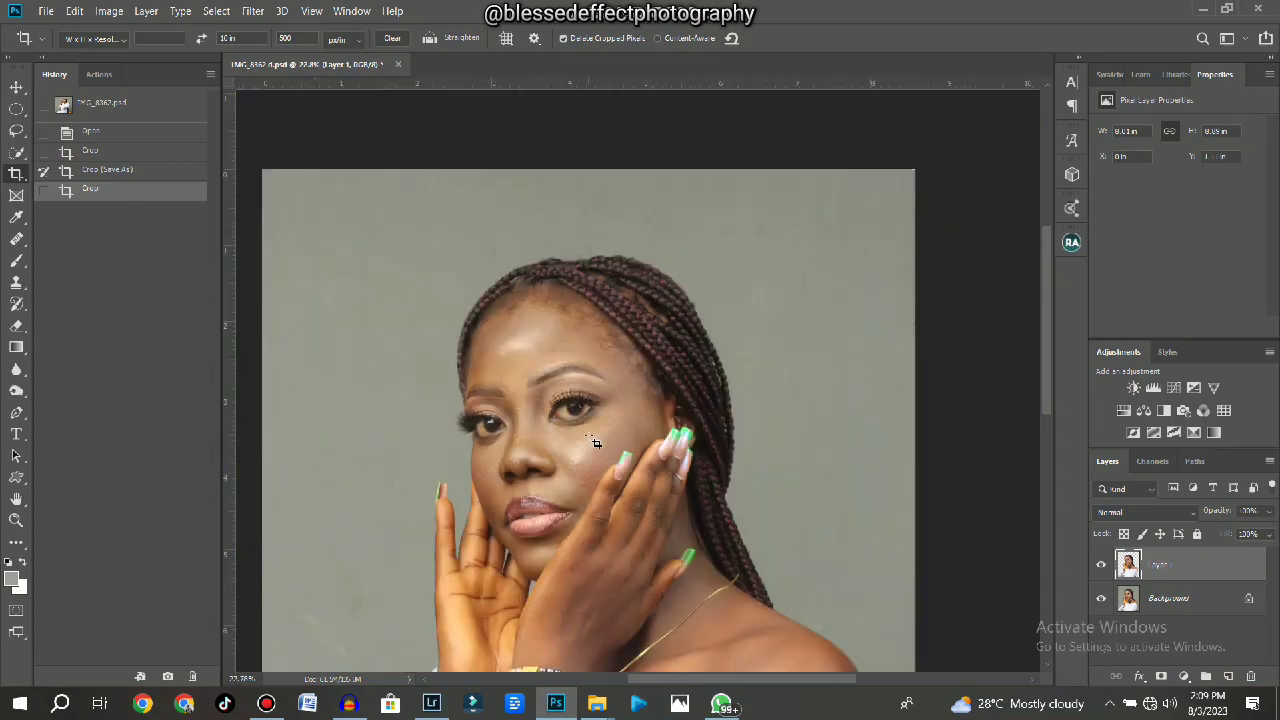
Examine the portrait's face, skin and hands up close and in full view.
scroll(597, 446, up, 3)
drag(609, 471, 584, 410)
scroll(600, 456, down, 2)
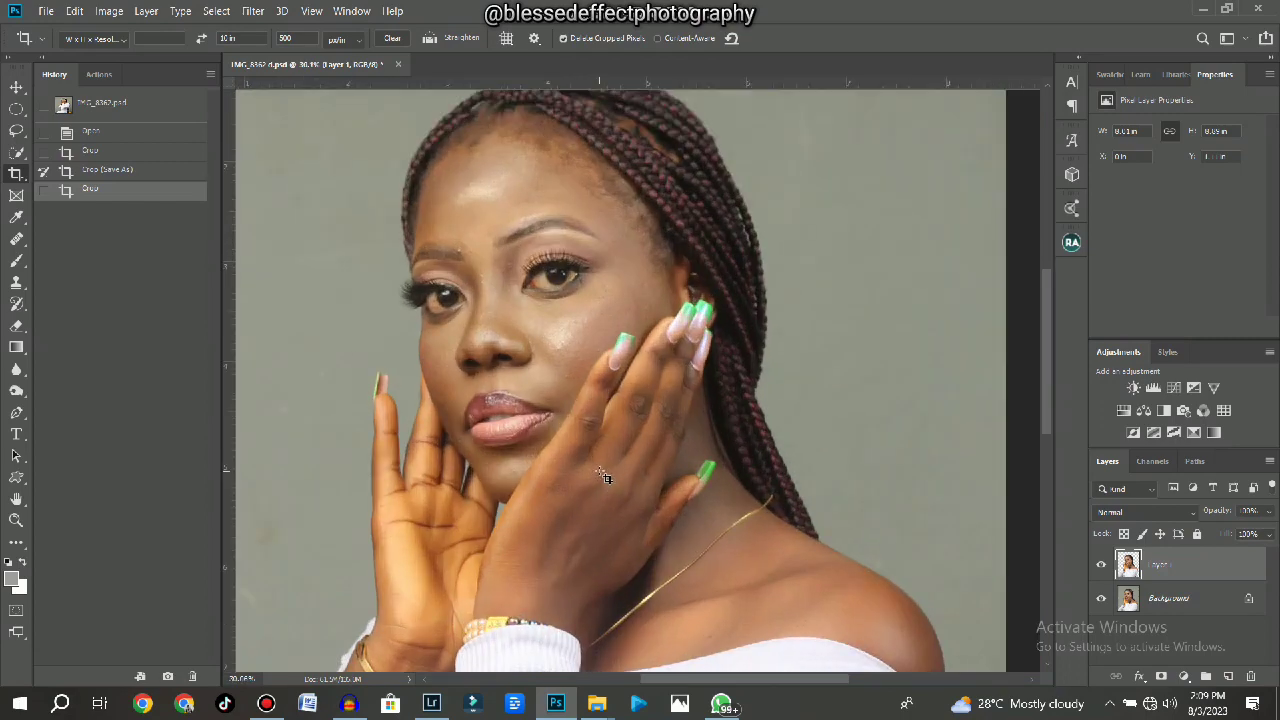
scroll(605, 477, up, 5)
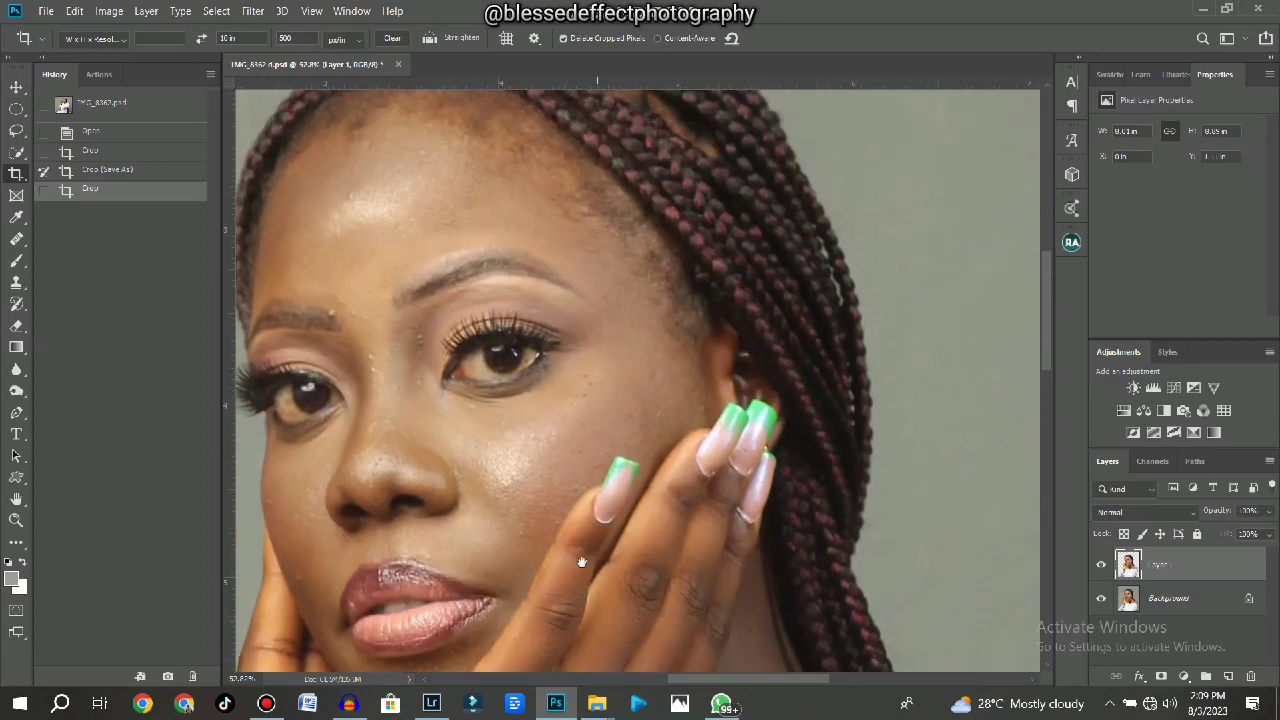
drag(582, 562, 582, 568)
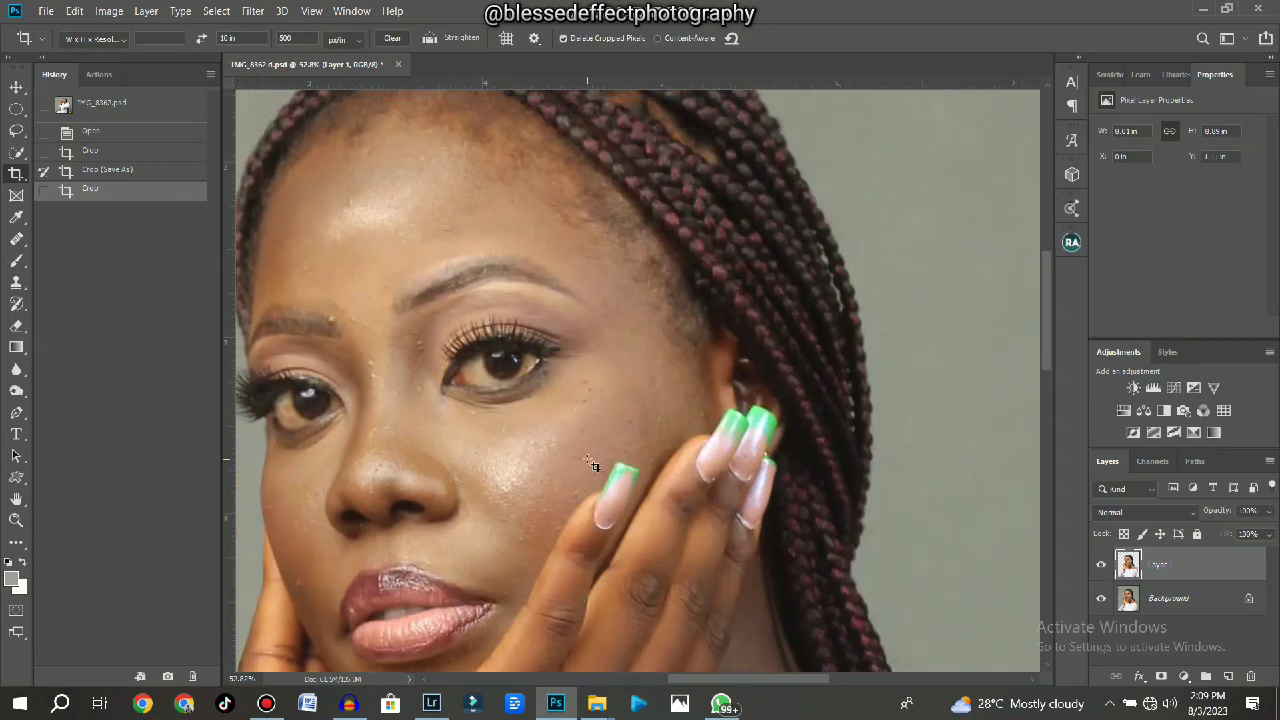
scroll(592, 437, down, 6)
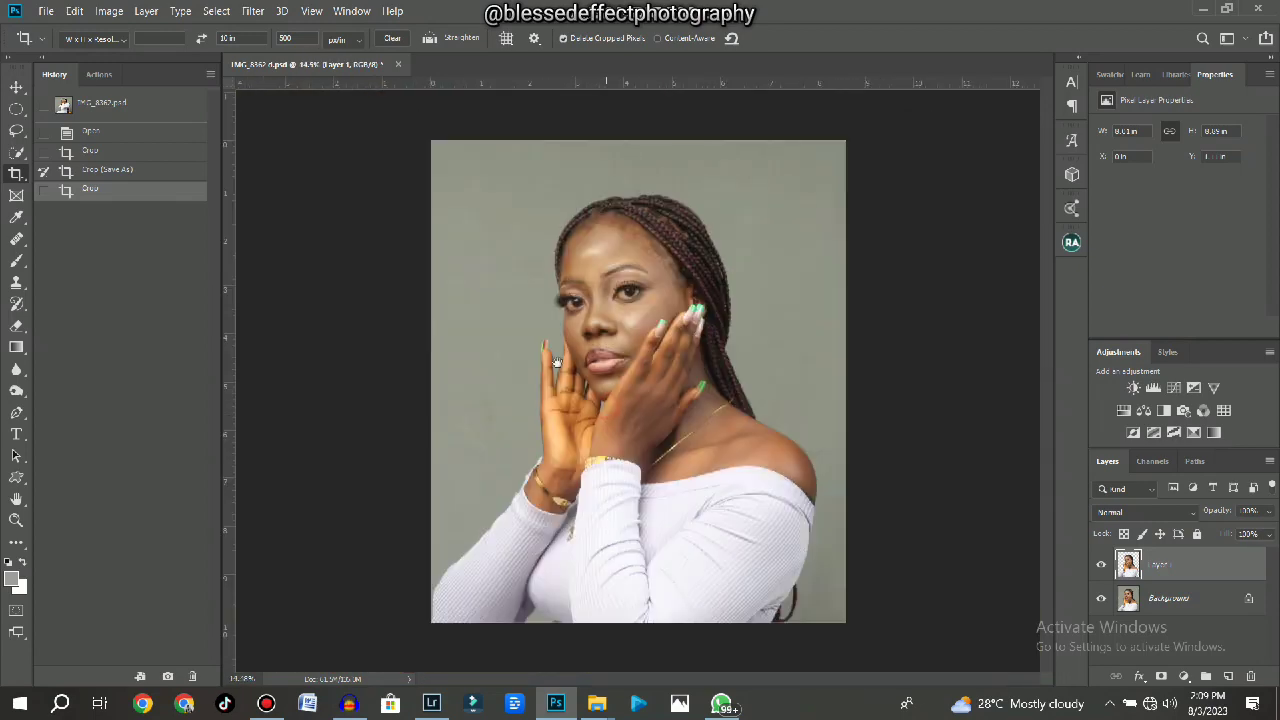
scroll(612, 354, up, 5)
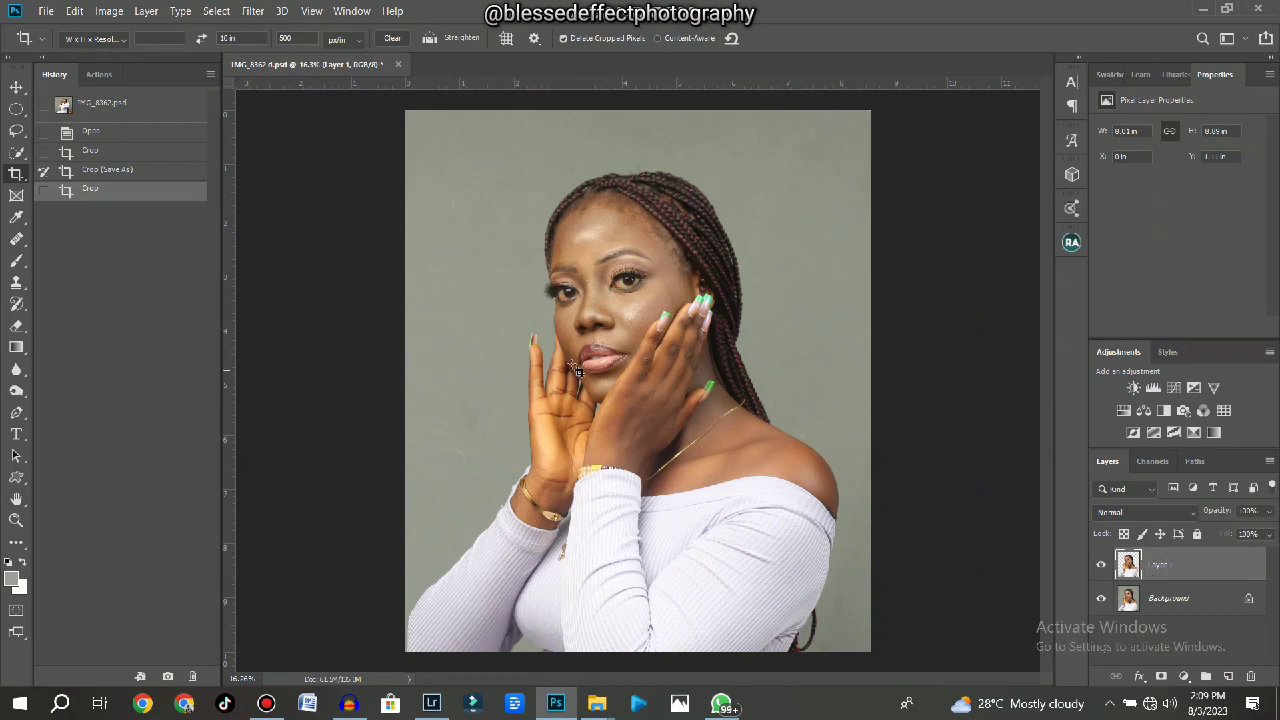
scroll(597, 377, down, 3)
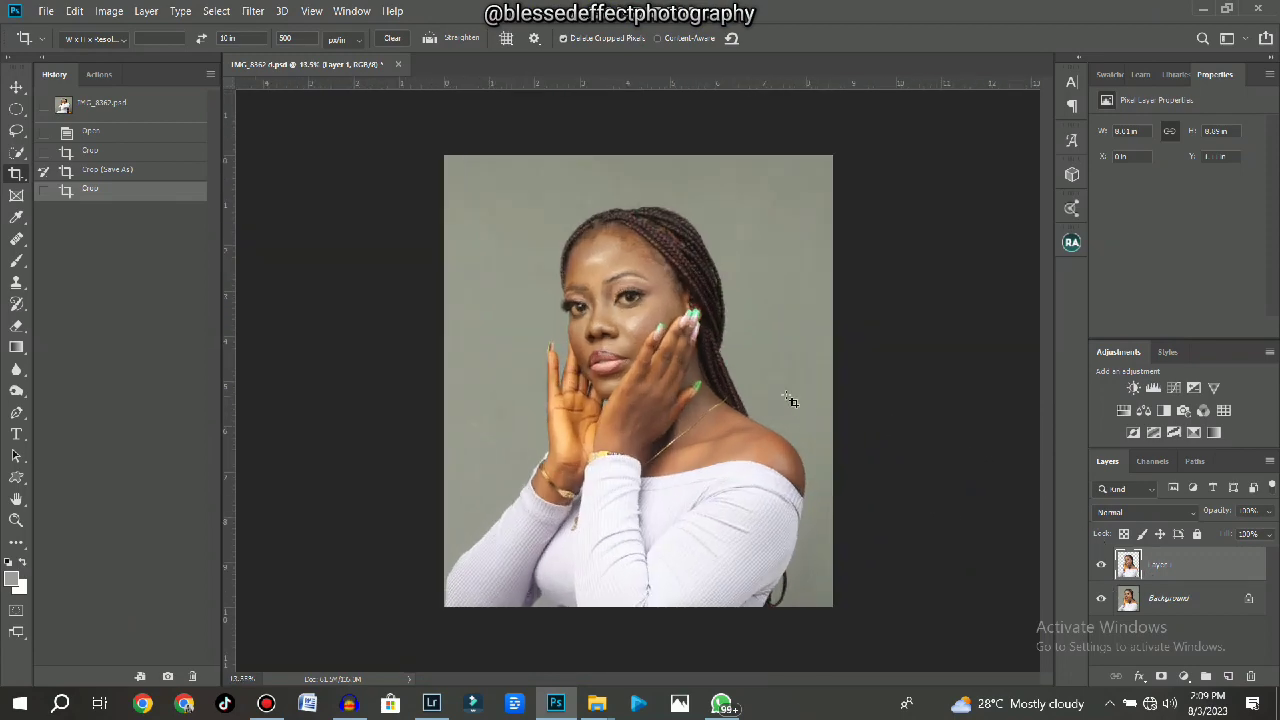
Hide the Background layer to inspect the cut-out subject on the layer above, and show the Background again.
scroll(795, 405, up, 4)
click(1102, 598)
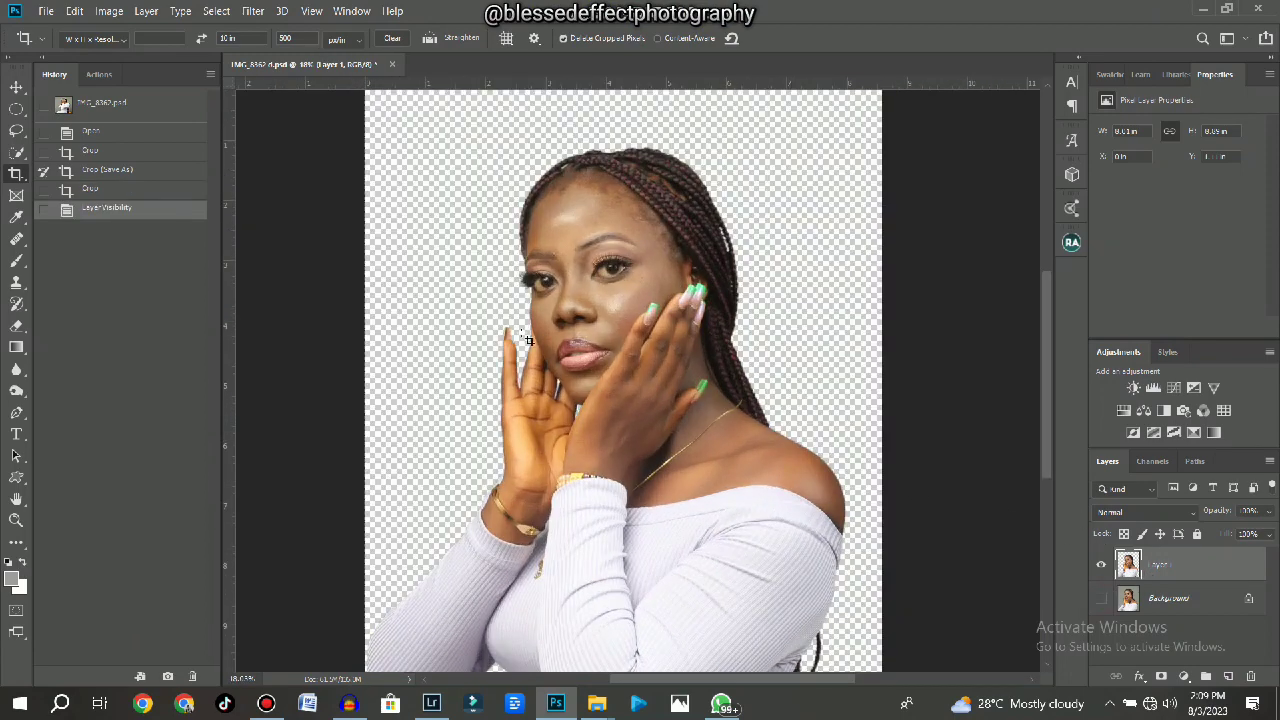
scroll(537, 296, up, 2)
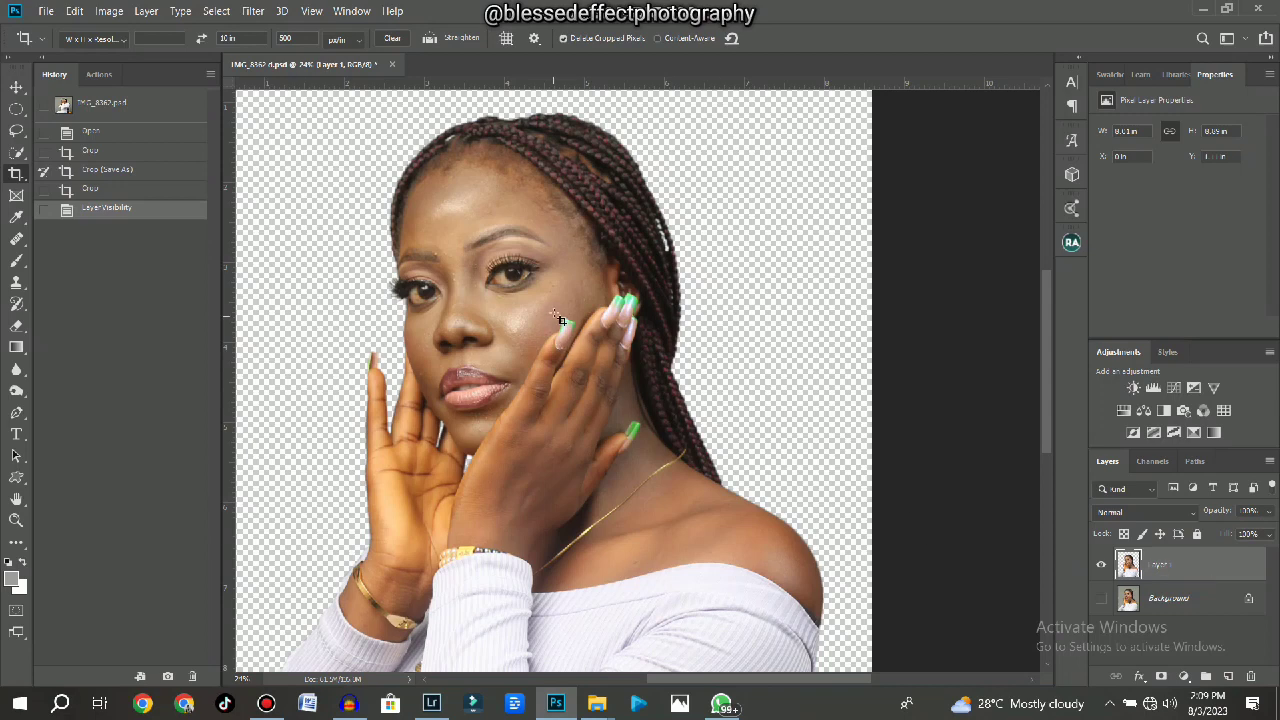
scroll(558, 317, up, 7)
drag(557, 315, 532, 356)
scroll(532, 356, down, 2)
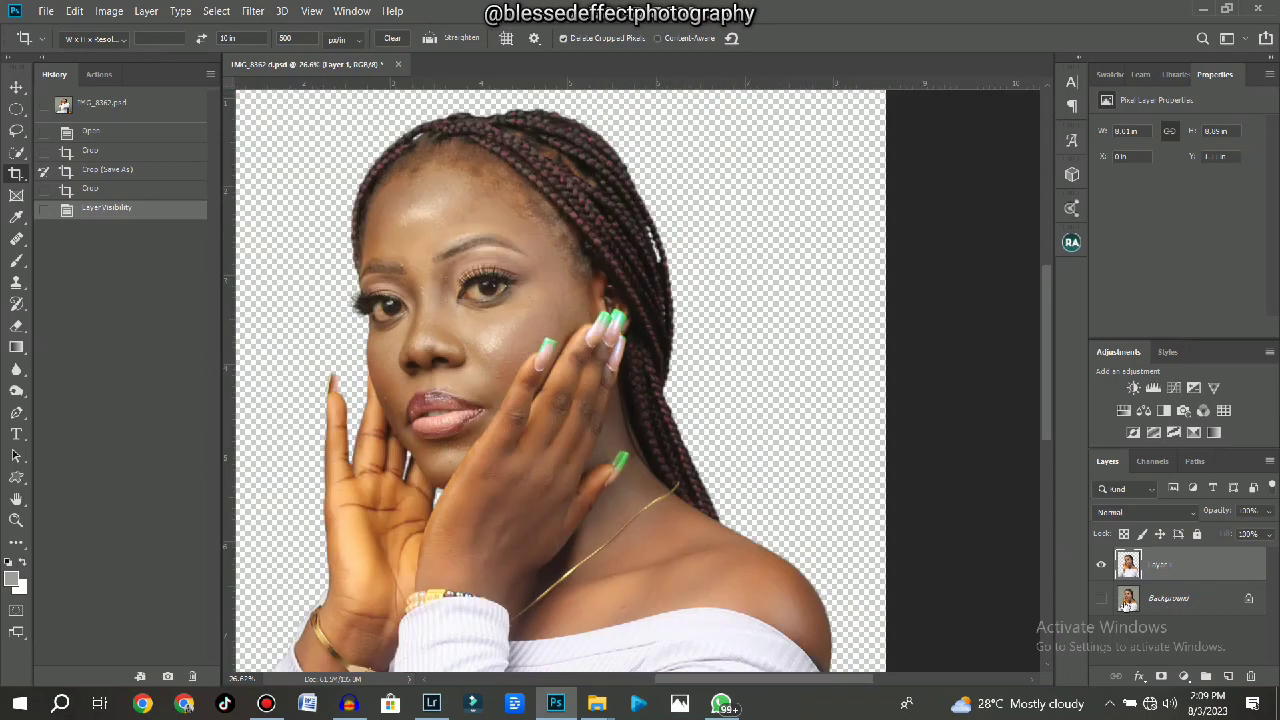
click(1101, 598)
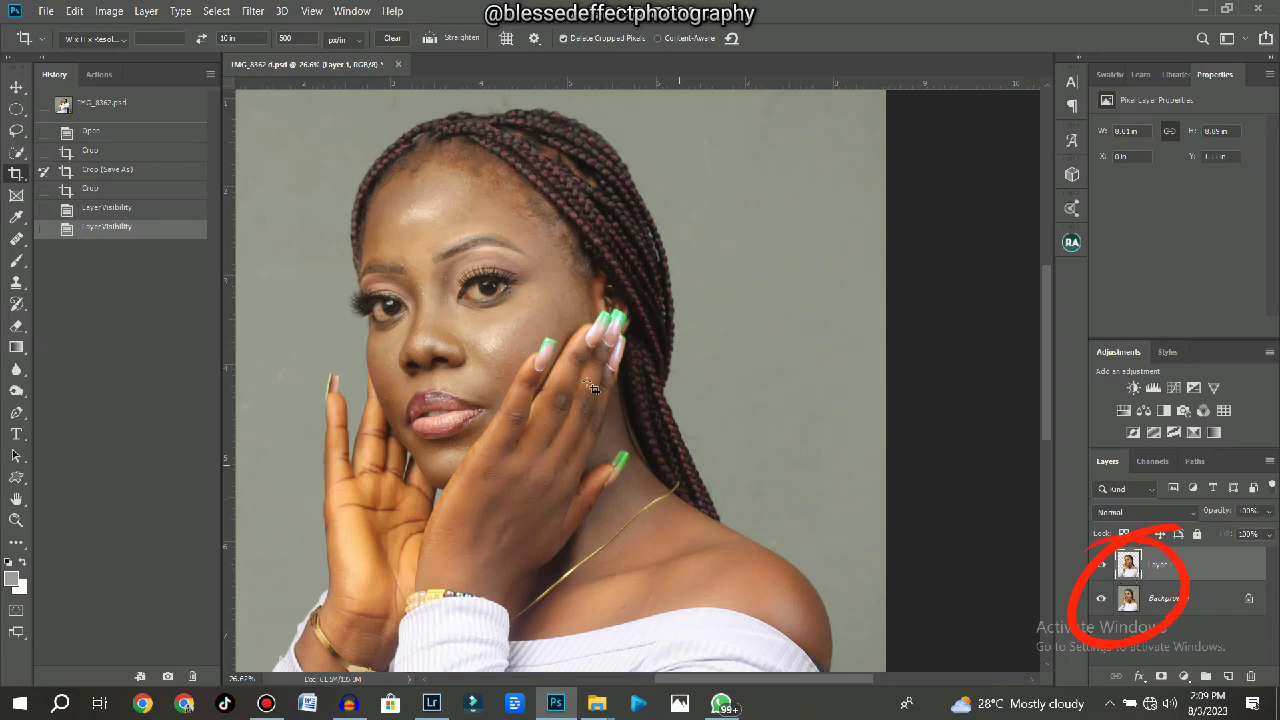
Examine the subject's skin tones on the face, hands and shoulder with both layers visible.
scroll(582, 388, down, 2)
scroll(572, 394, up, 4)
scroll(570, 396, down, 4)
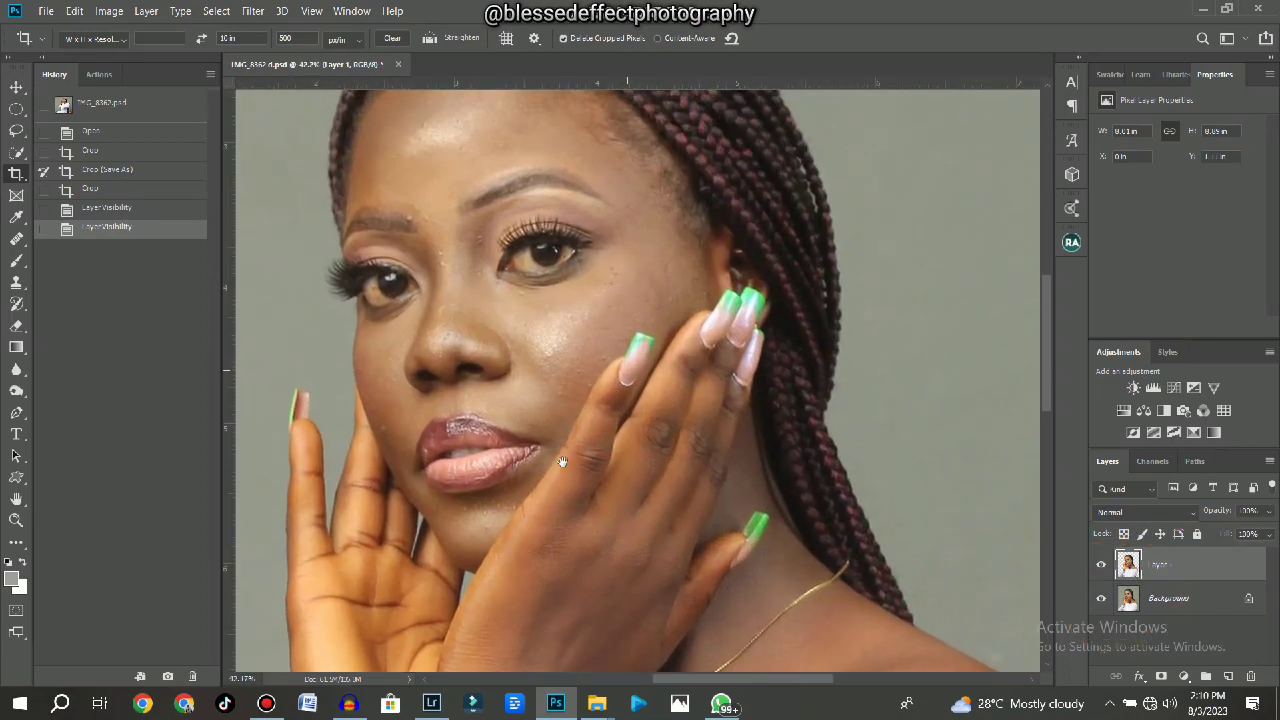
scroll(620, 363, up, 2)
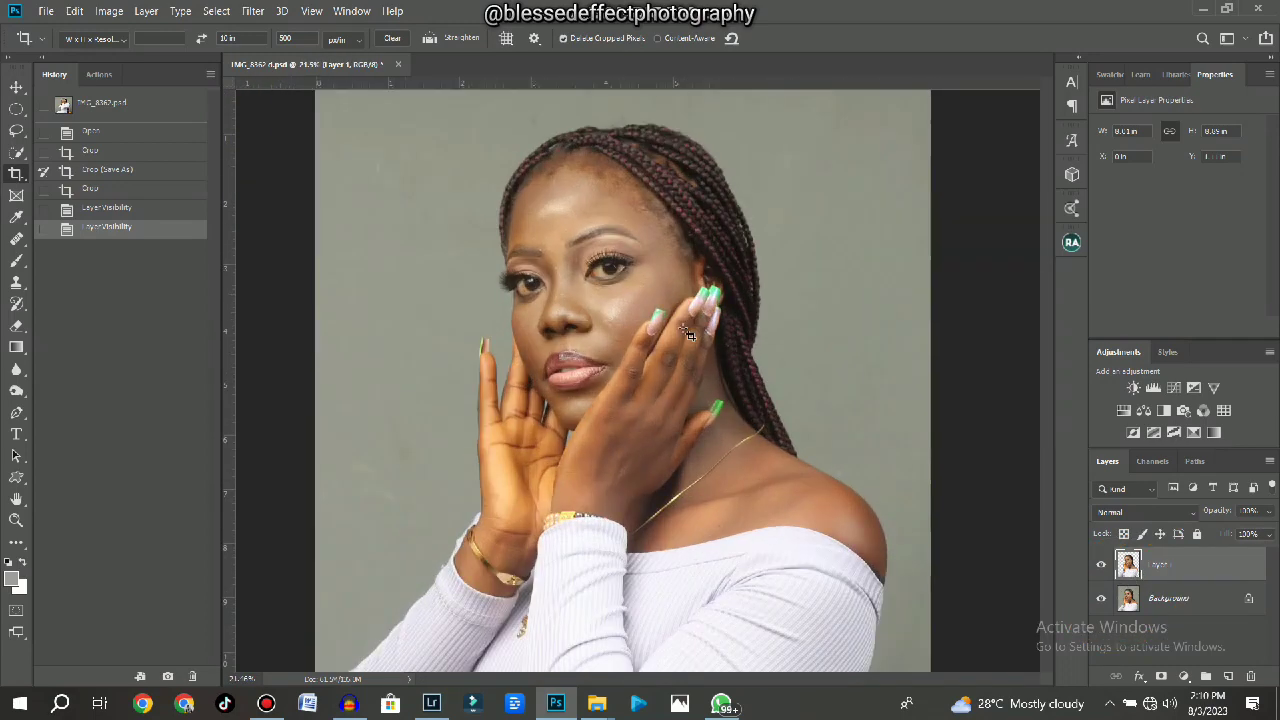
key(b)
scroll(513, 397, up, 2)
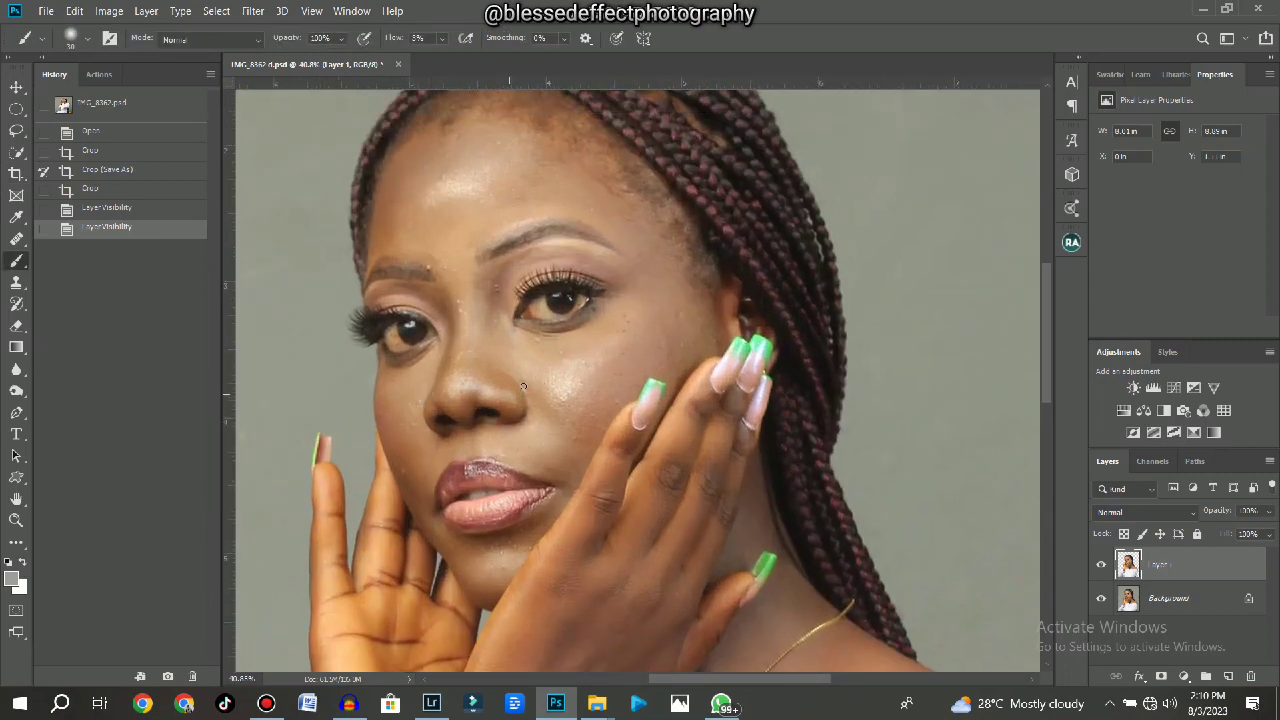
scroll(523, 386, down, 2)
scroll(552, 368, up, 1)
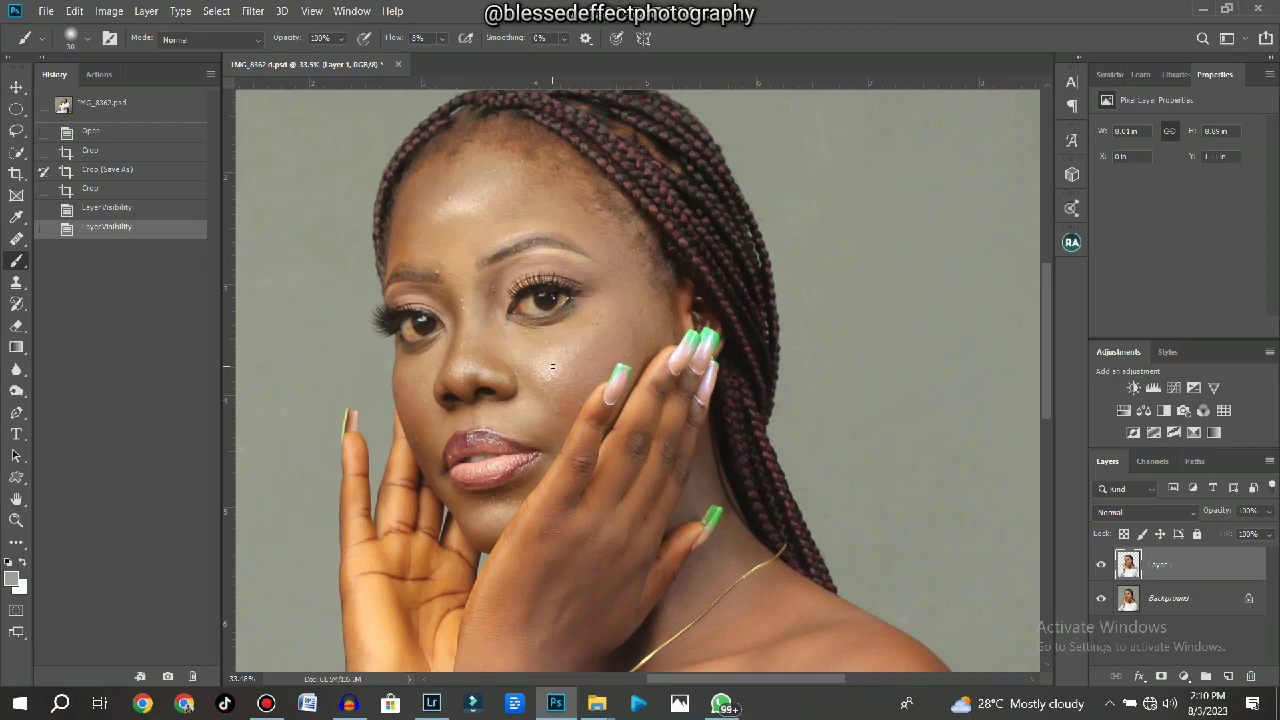
scroll(552, 368, down, 1)
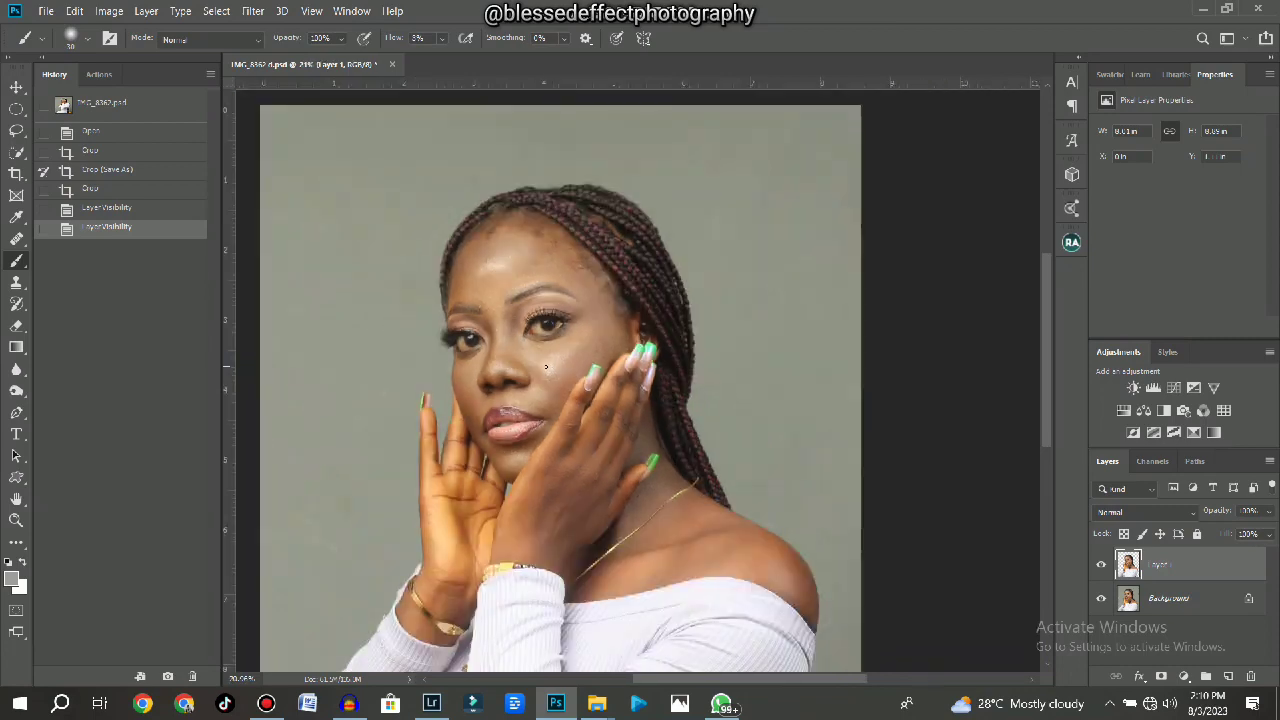
scroll(638, 430, down, 1)
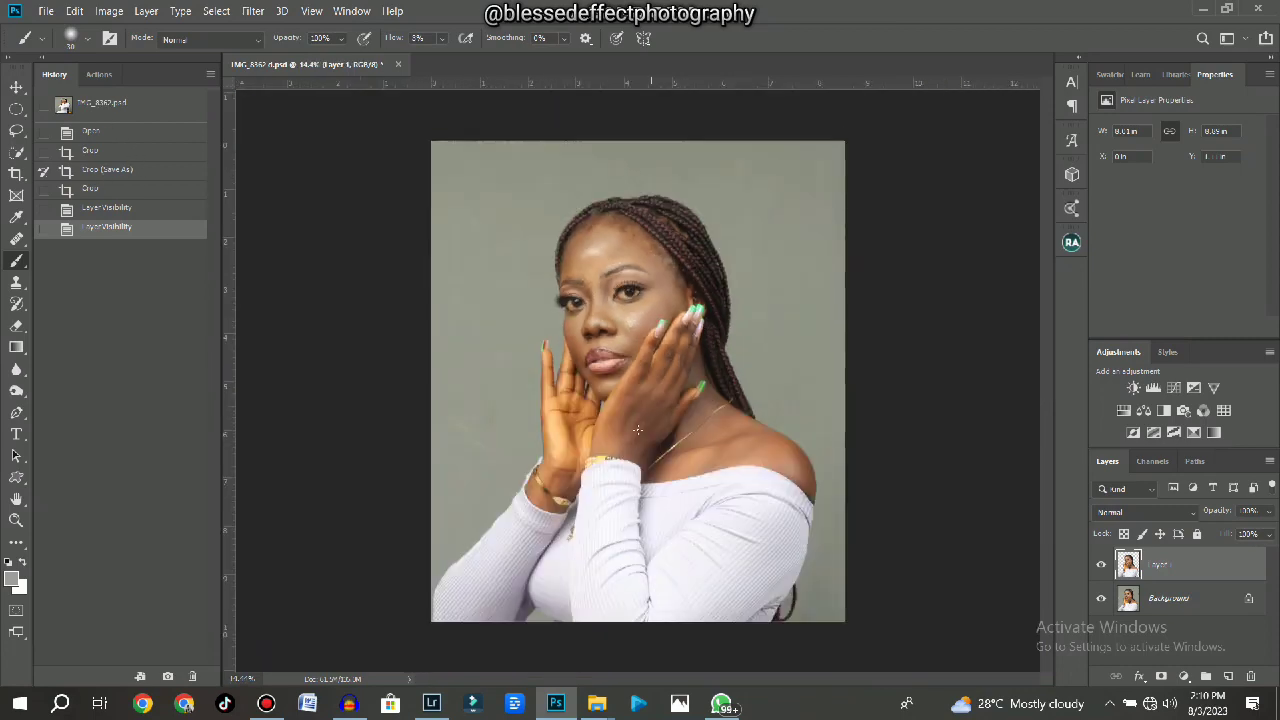
Run the saved skin tone action on the subject layer and check its effect on the face and hands.
click(99, 74)
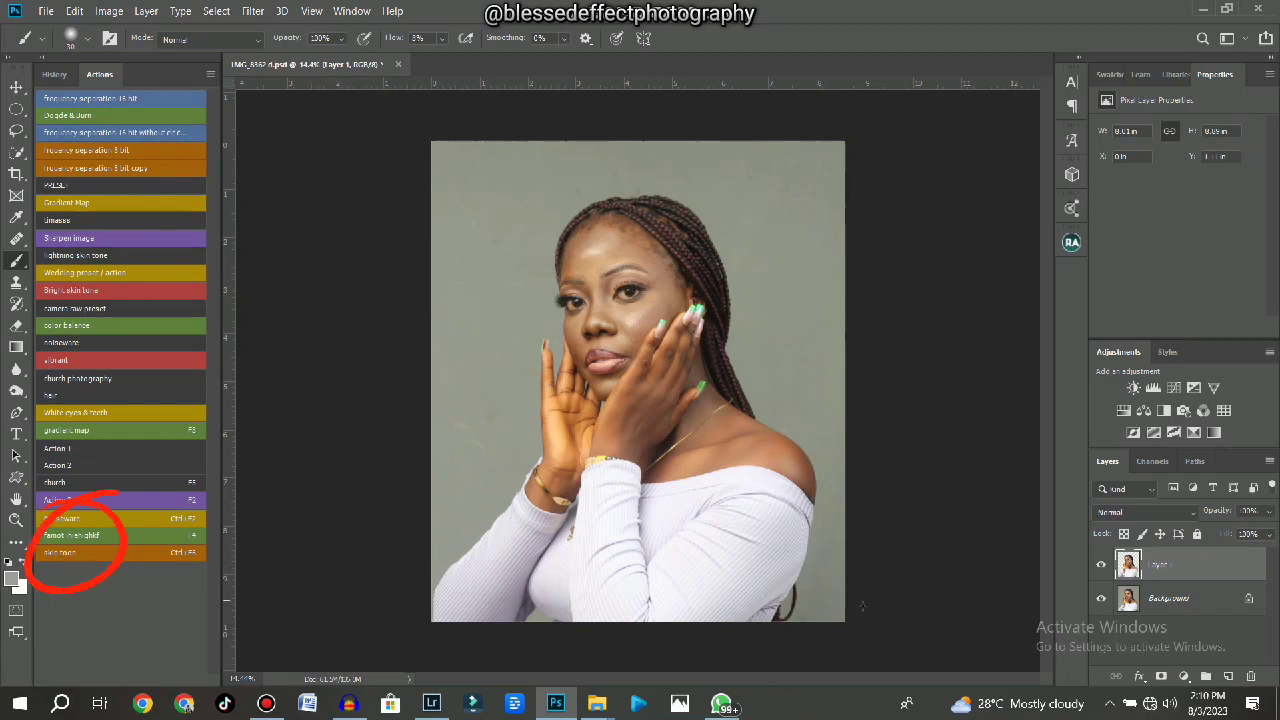
click(78, 553)
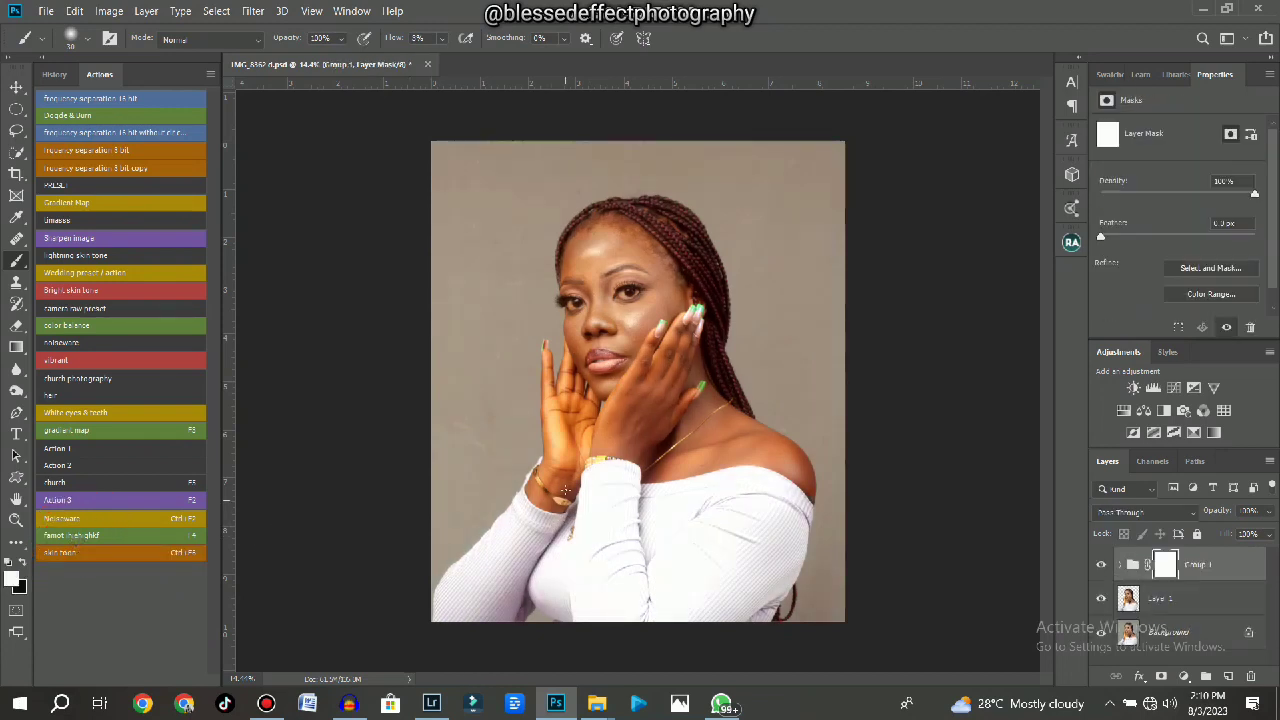
scroll(650, 340, up, 8)
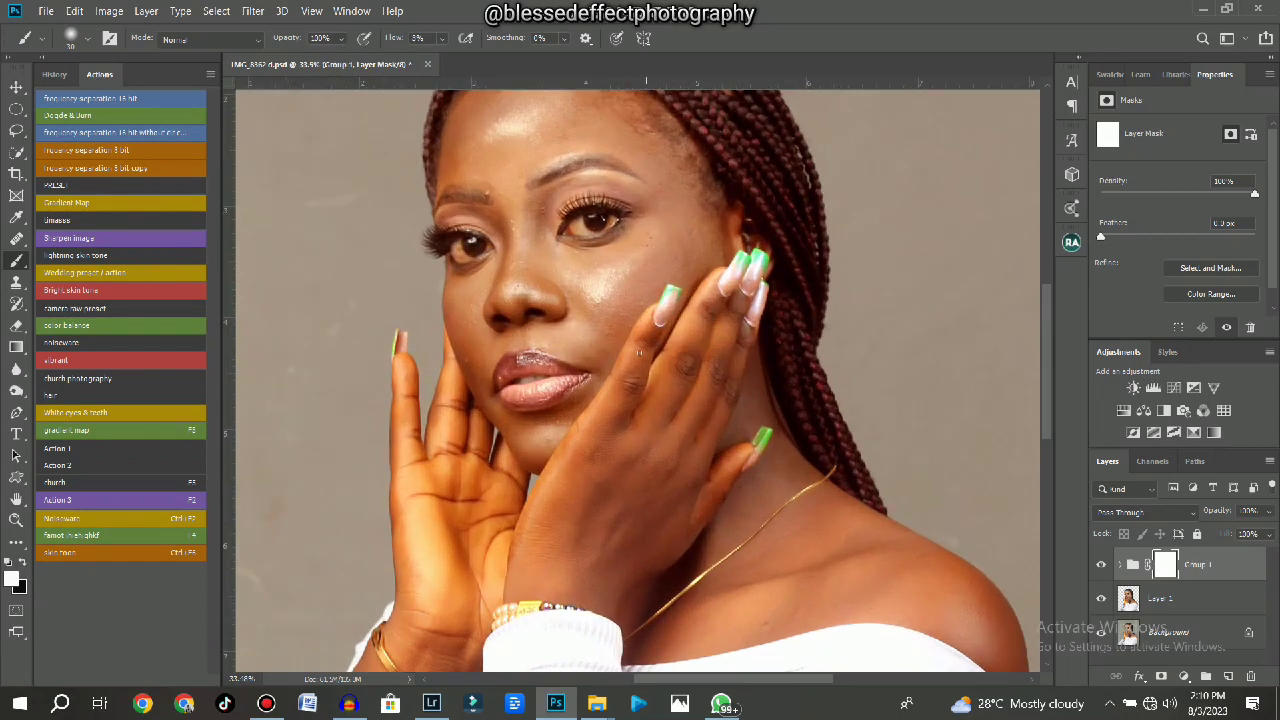
drag(614, 323, 601, 383)
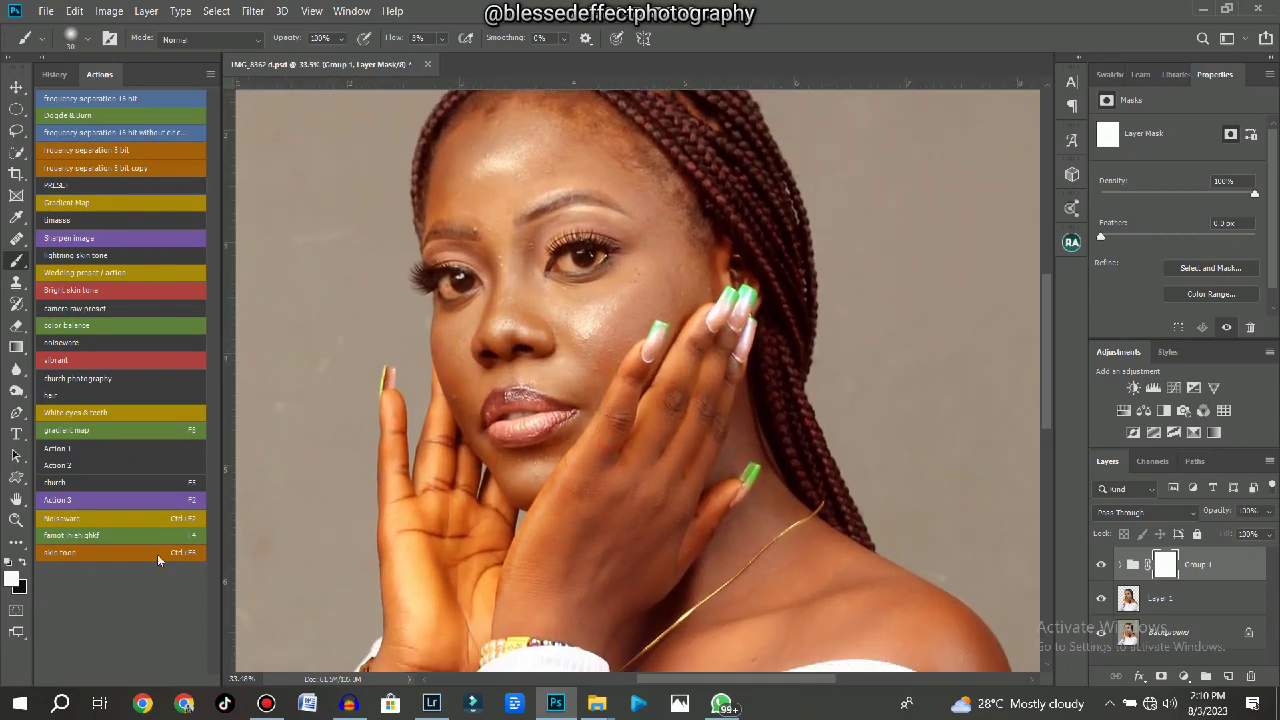
drag(676, 552, 637, 489)
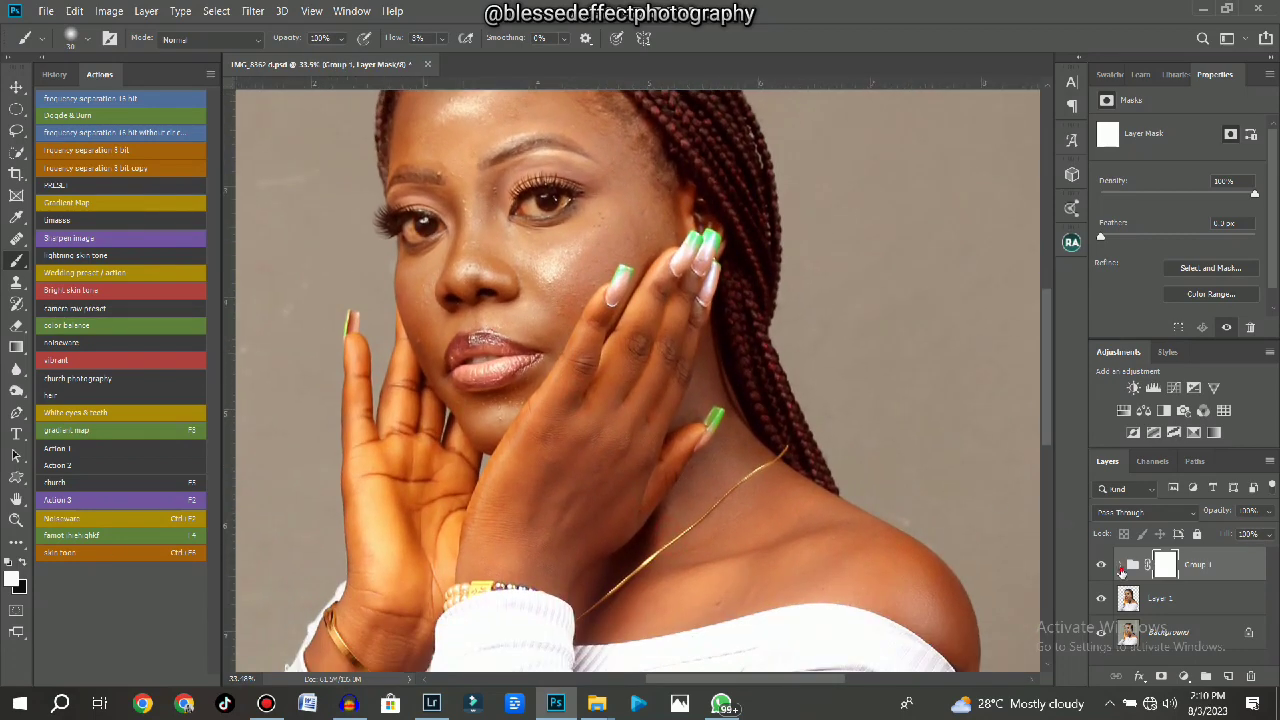
Expand Group 1 and review the Color Balance layer's settings for midtones, shadows and highlights.
click(1122, 566)
scroll(1222, 598, down, 2)
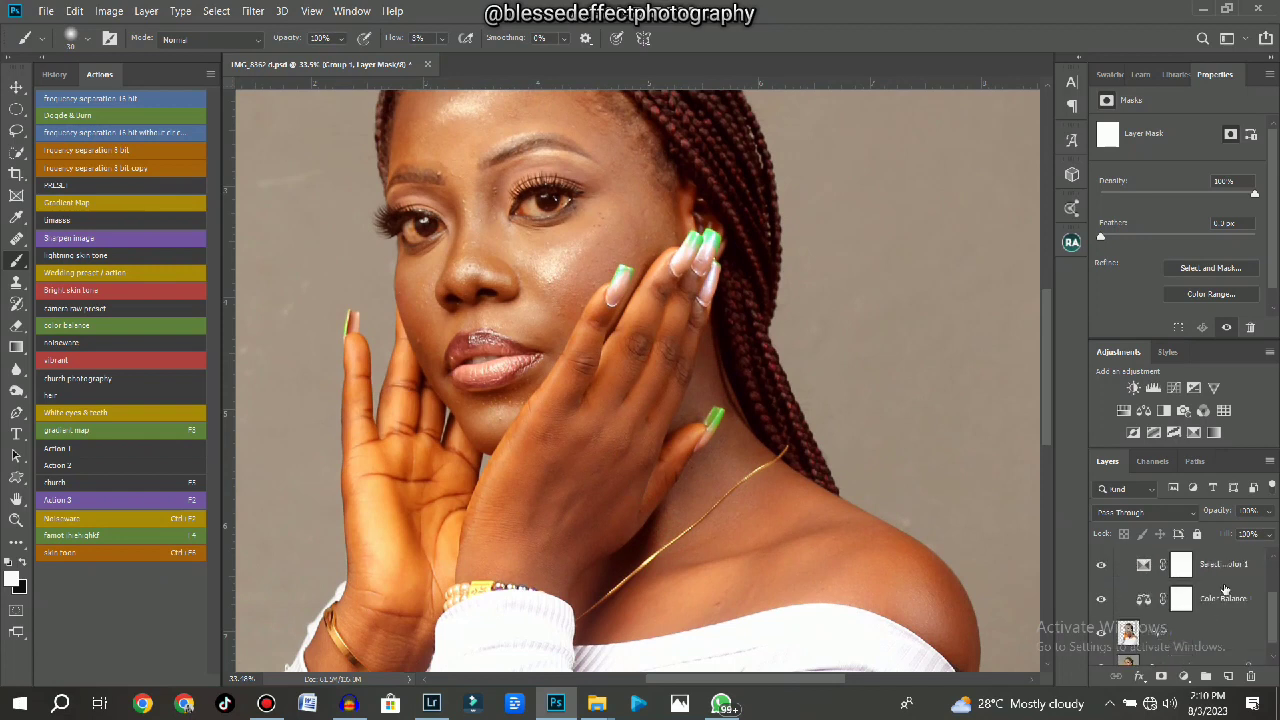
click(1144, 600)
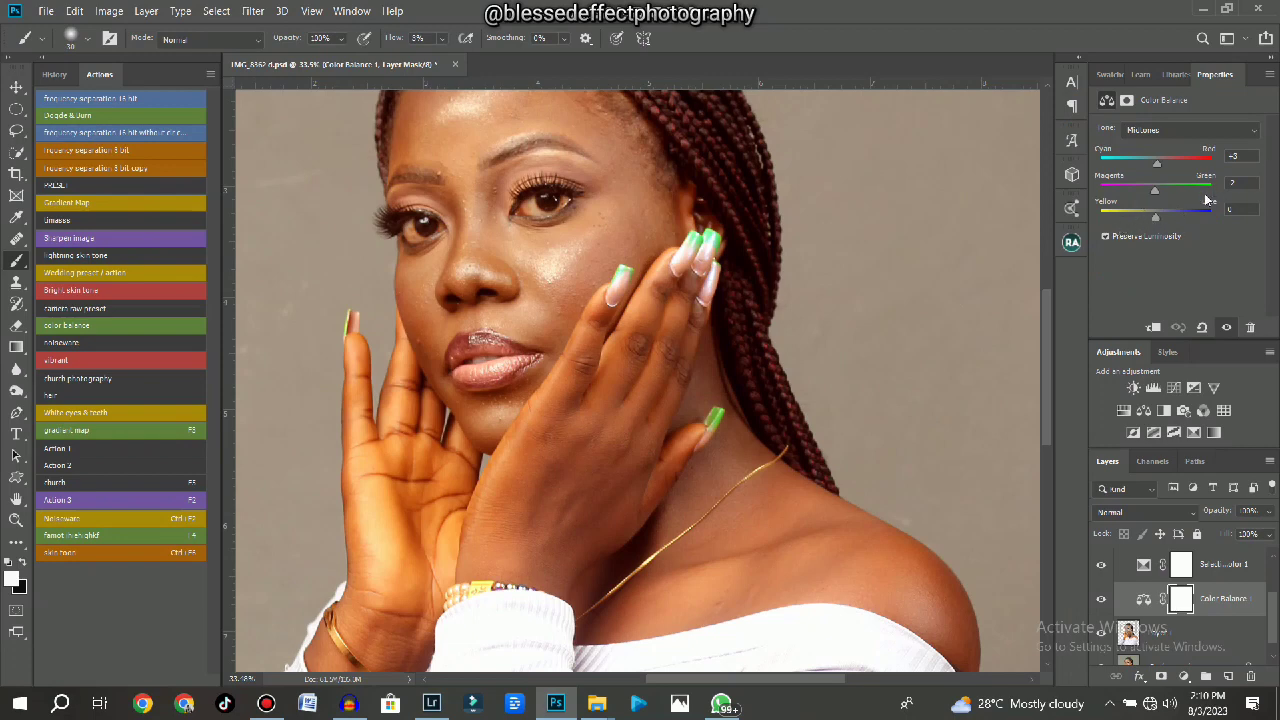
click(1158, 132)
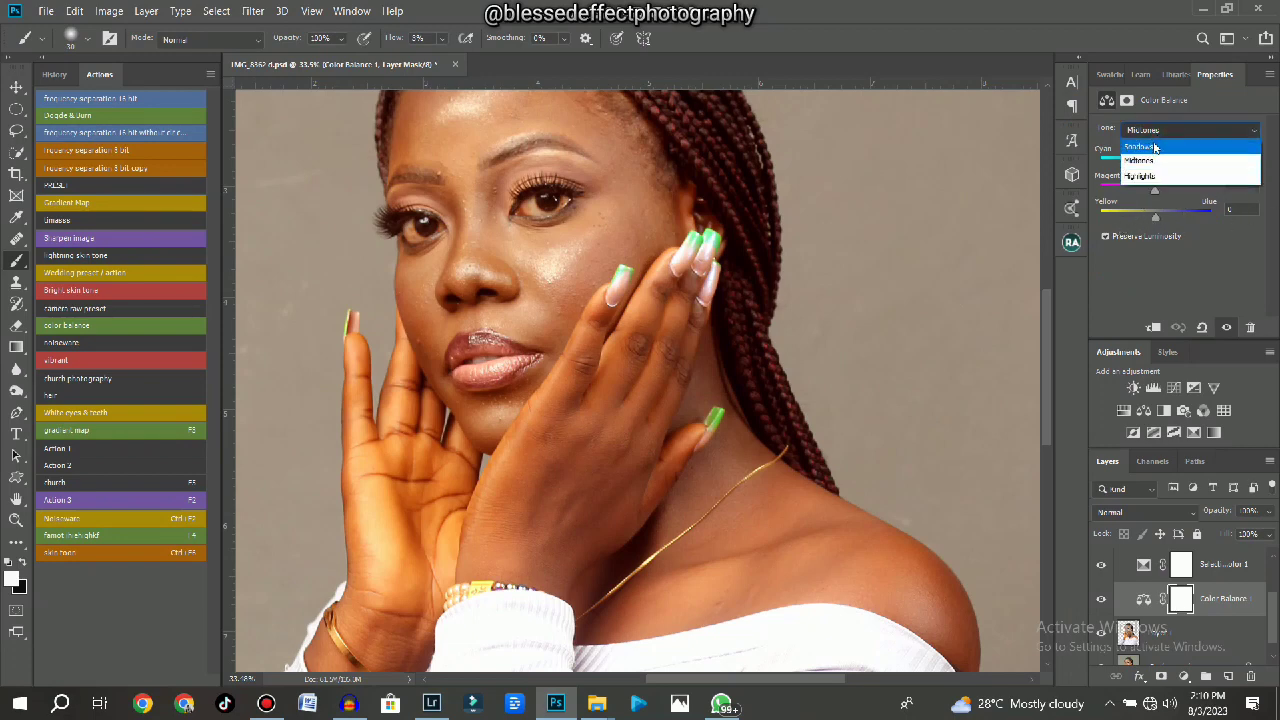
click(1152, 152)
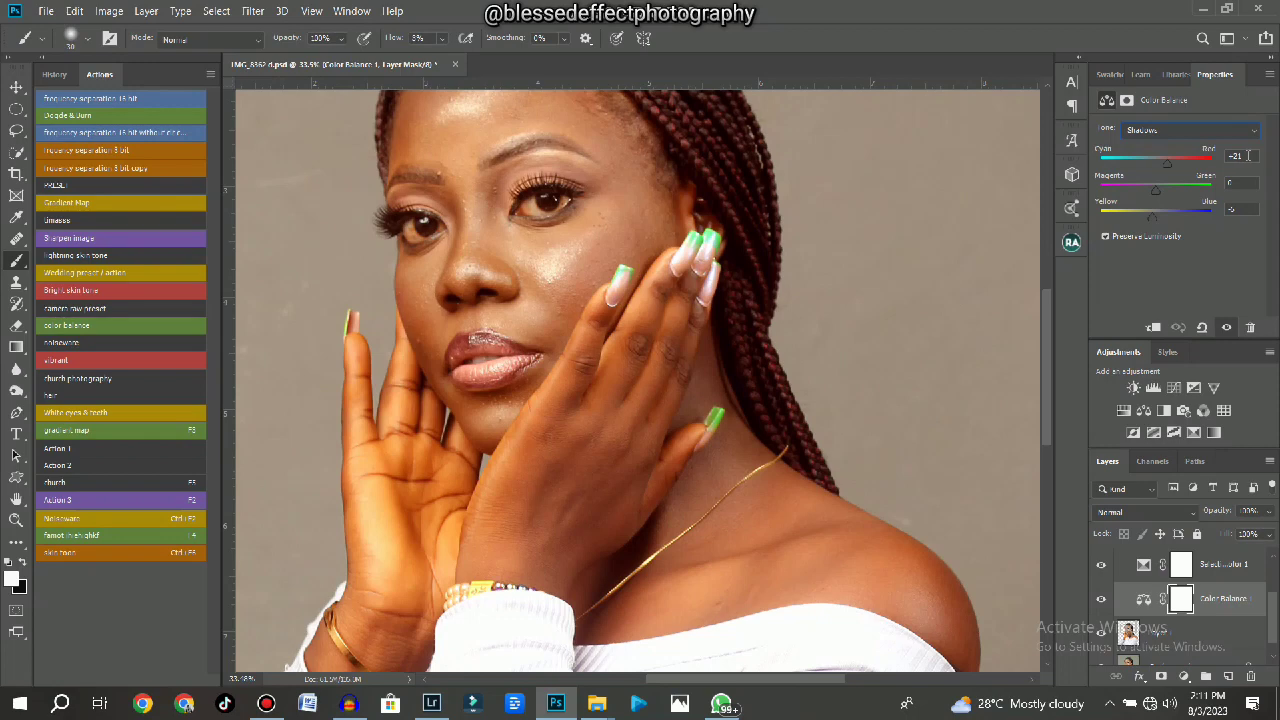
click(1236, 155)
click(1180, 130)
click(1150, 176)
drag(719, 441, 663, 483)
Review the Selective Color layer's settings for reds, yellows, blues, blacks and whites.
click(1149, 564)
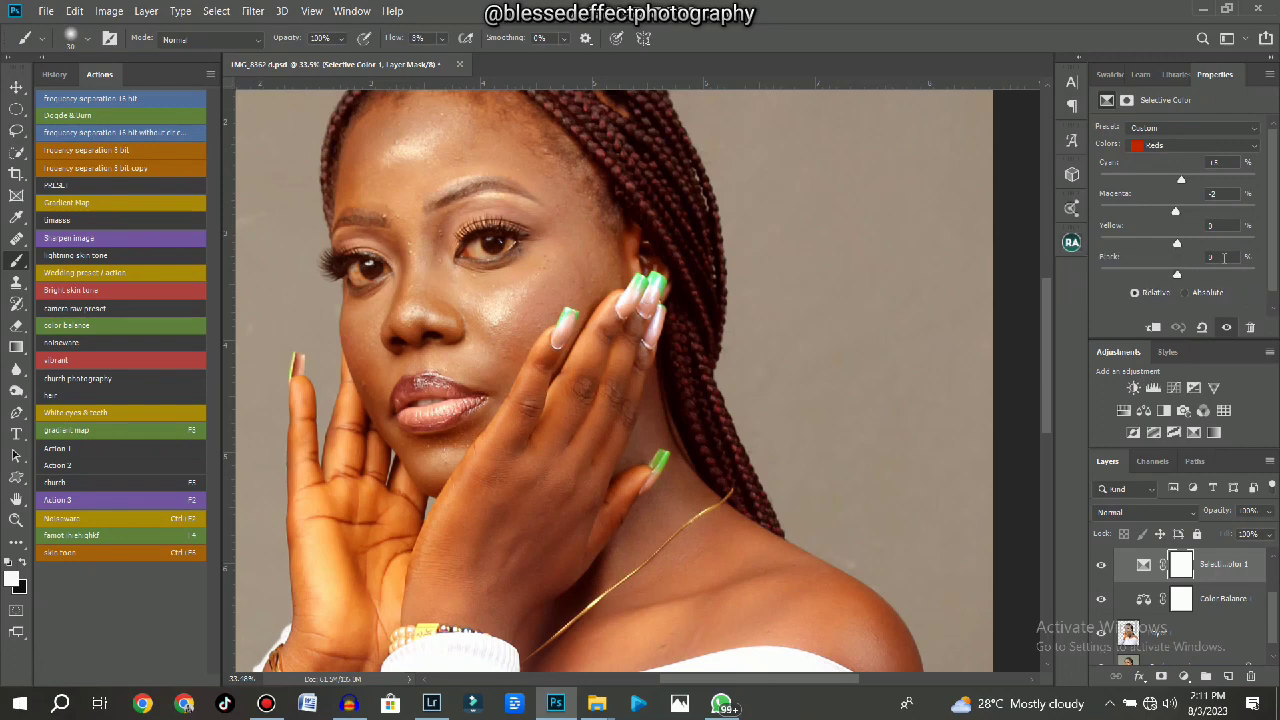
click(1196, 143)
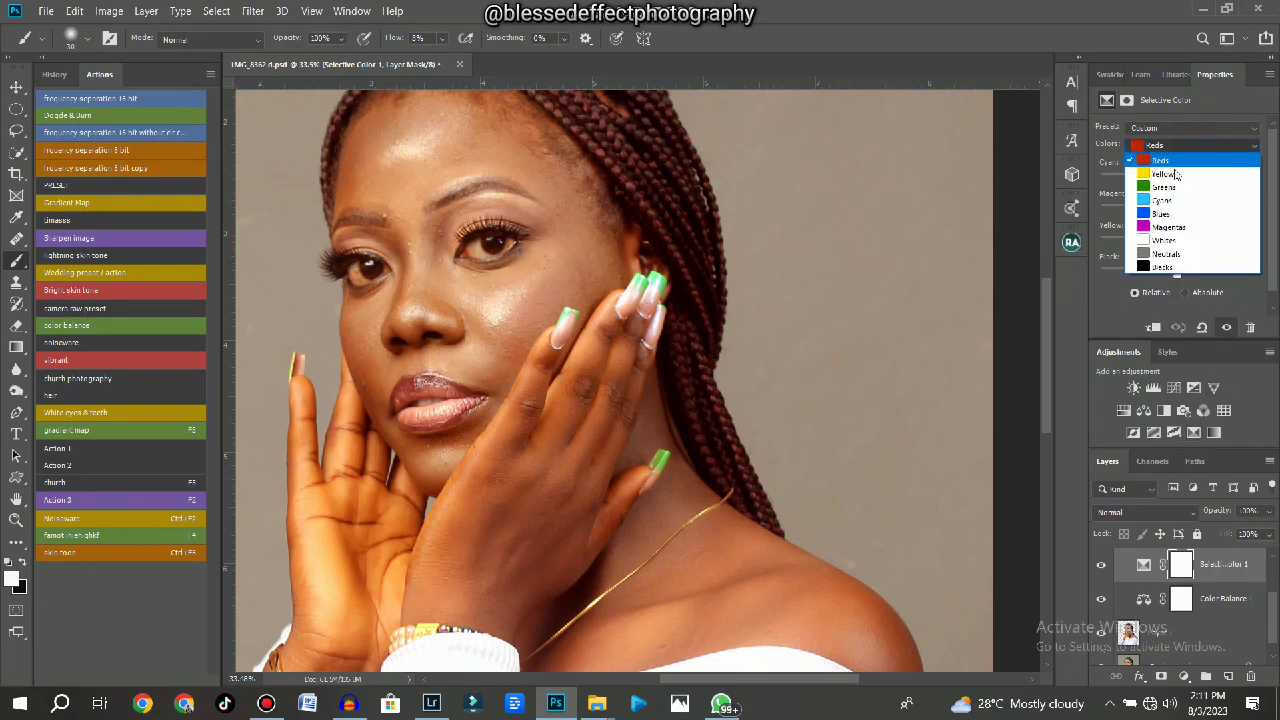
click(1175, 170)
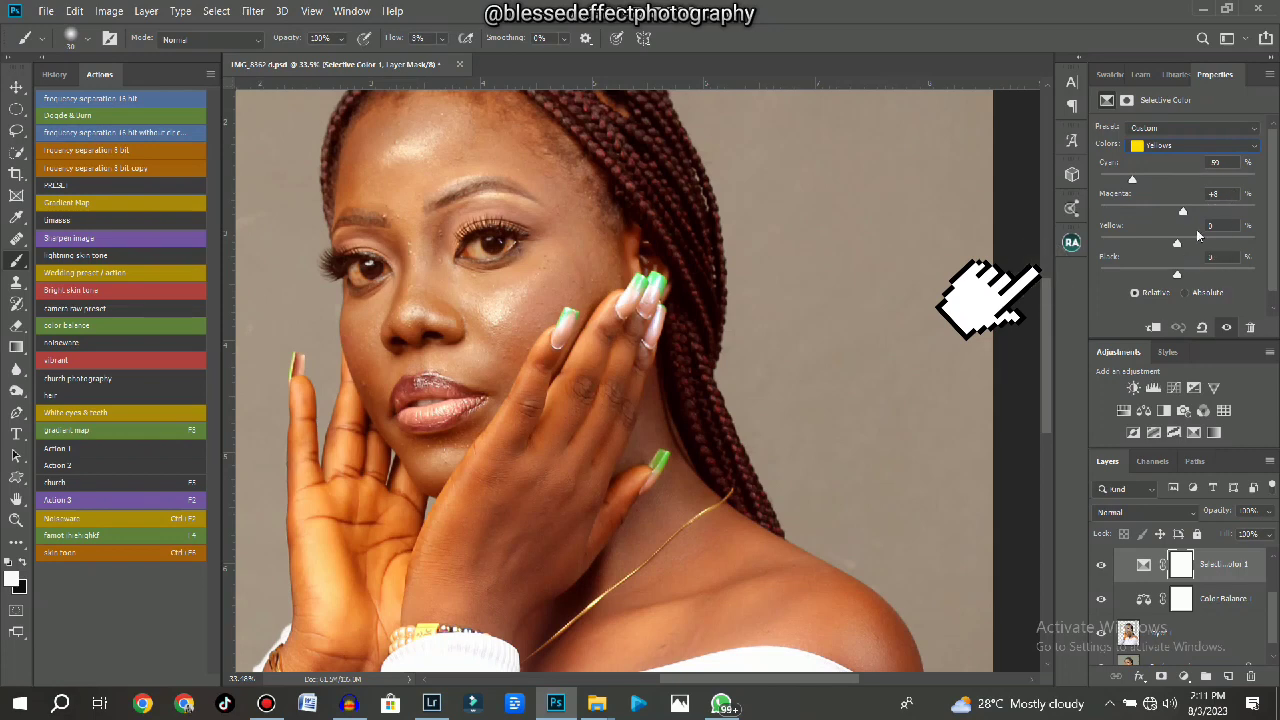
click(1186, 148)
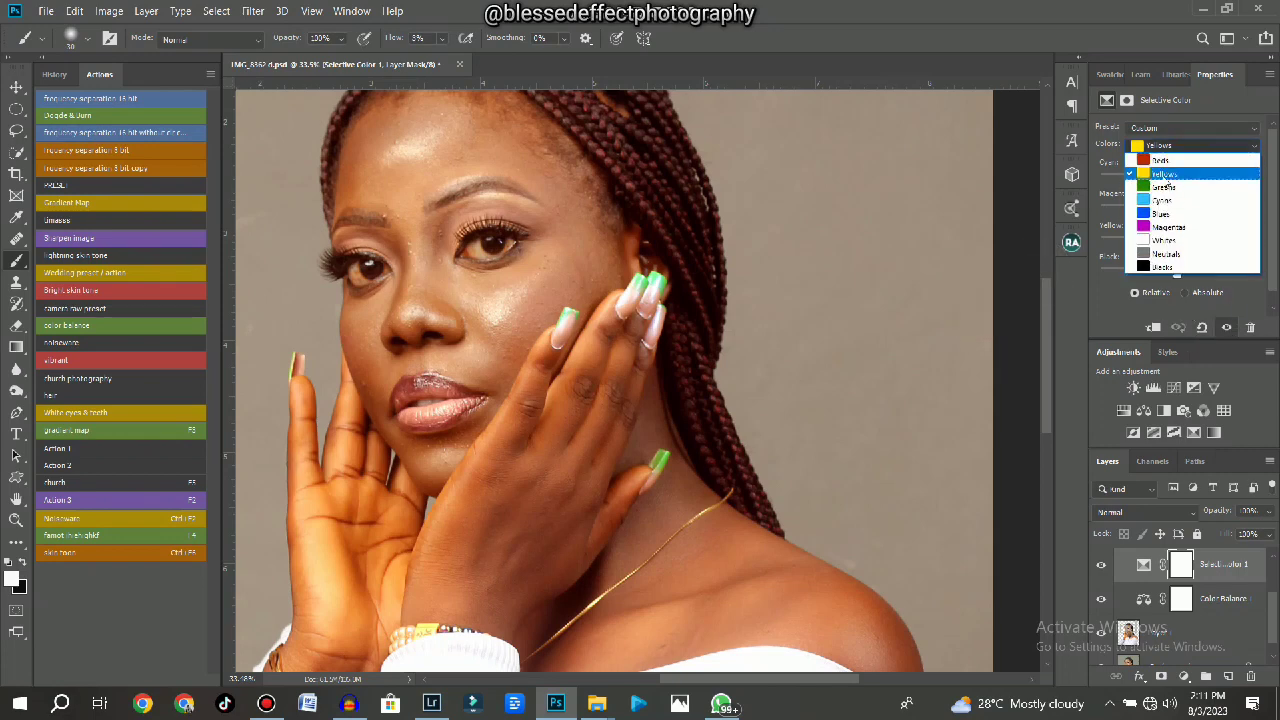
click(1183, 162)
click(1184, 148)
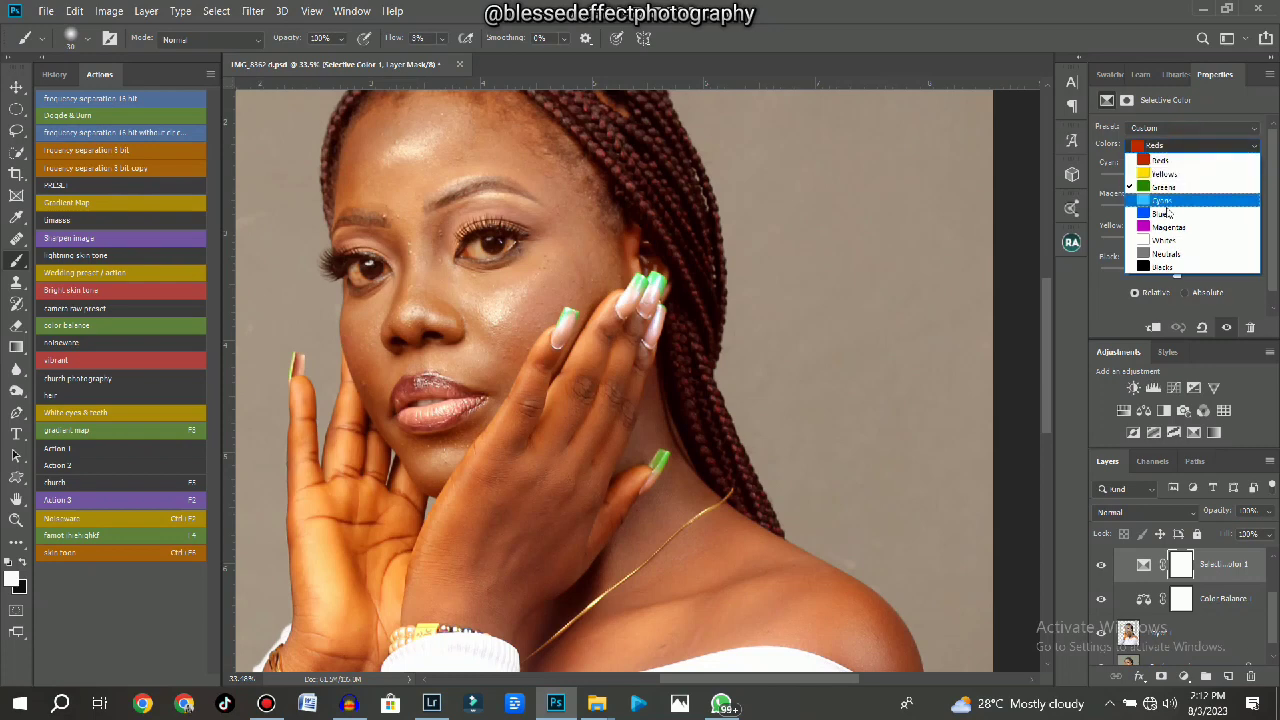
click(1180, 210)
click(1189, 145)
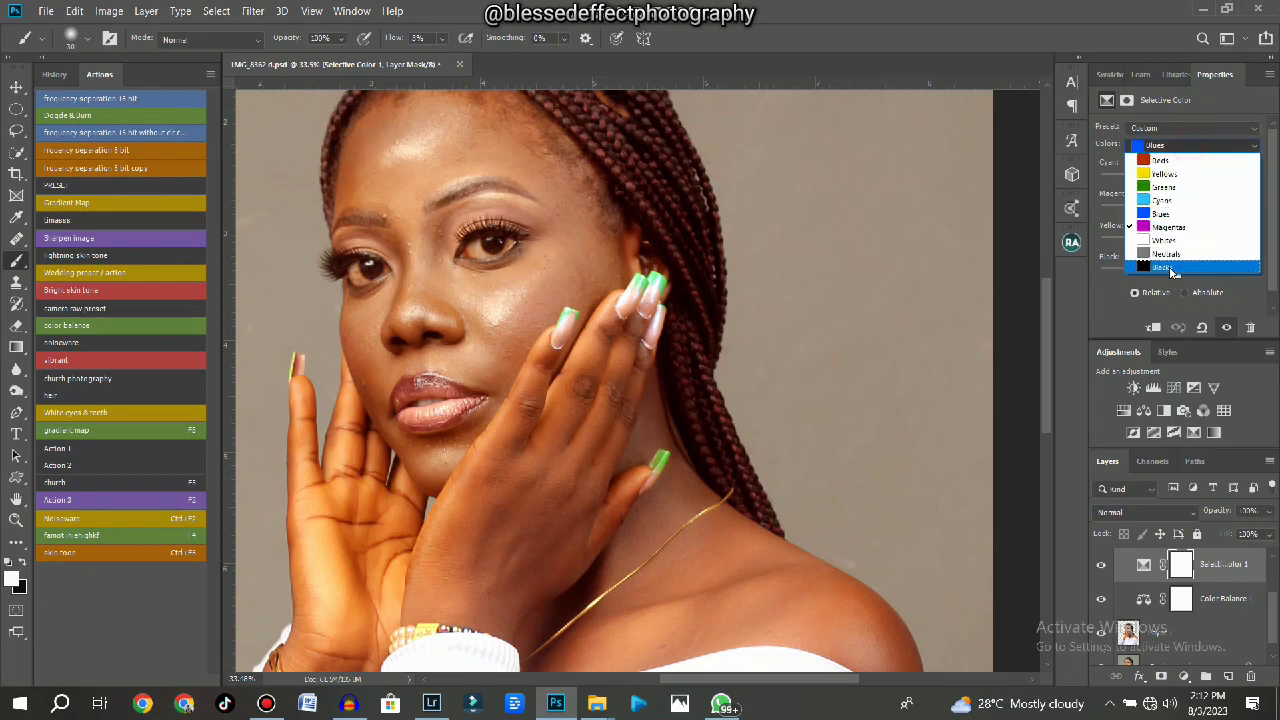
click(1180, 258)
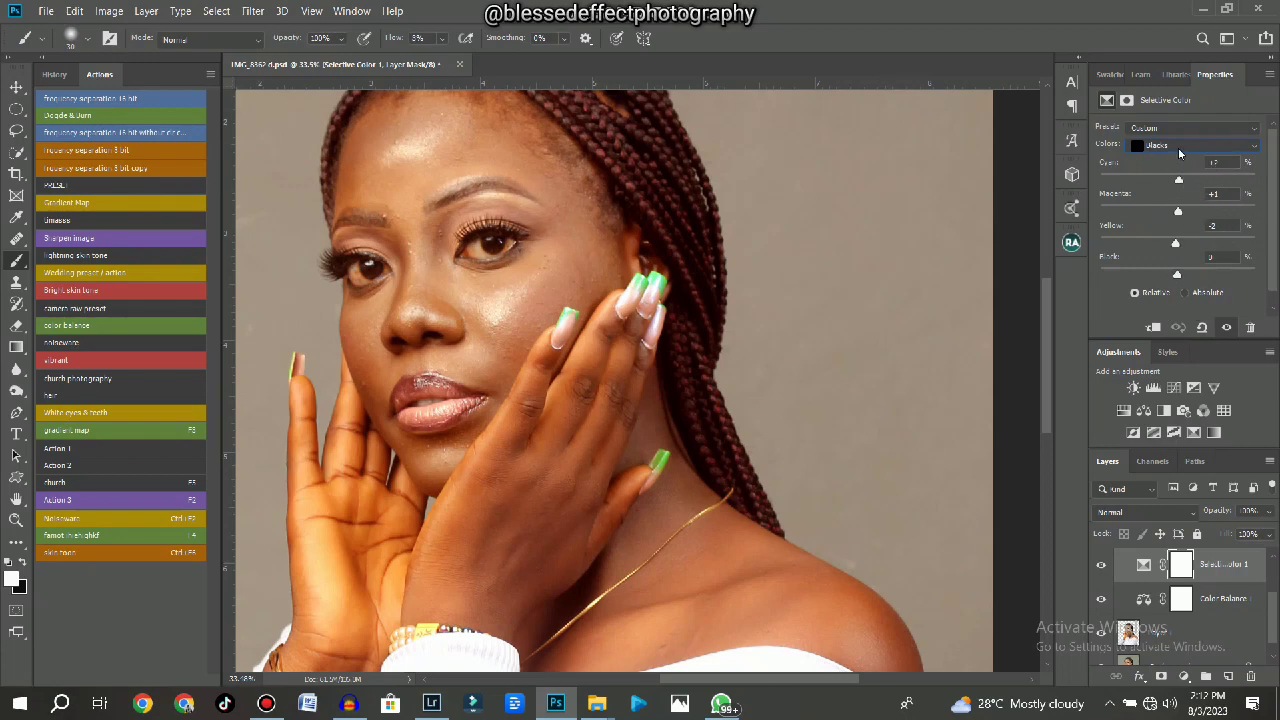
click(1180, 150)
click(1158, 242)
Open the settings of the Curves 1 adjustment layer in Group 1 for review.
scroll(1211, 586, up, 1)
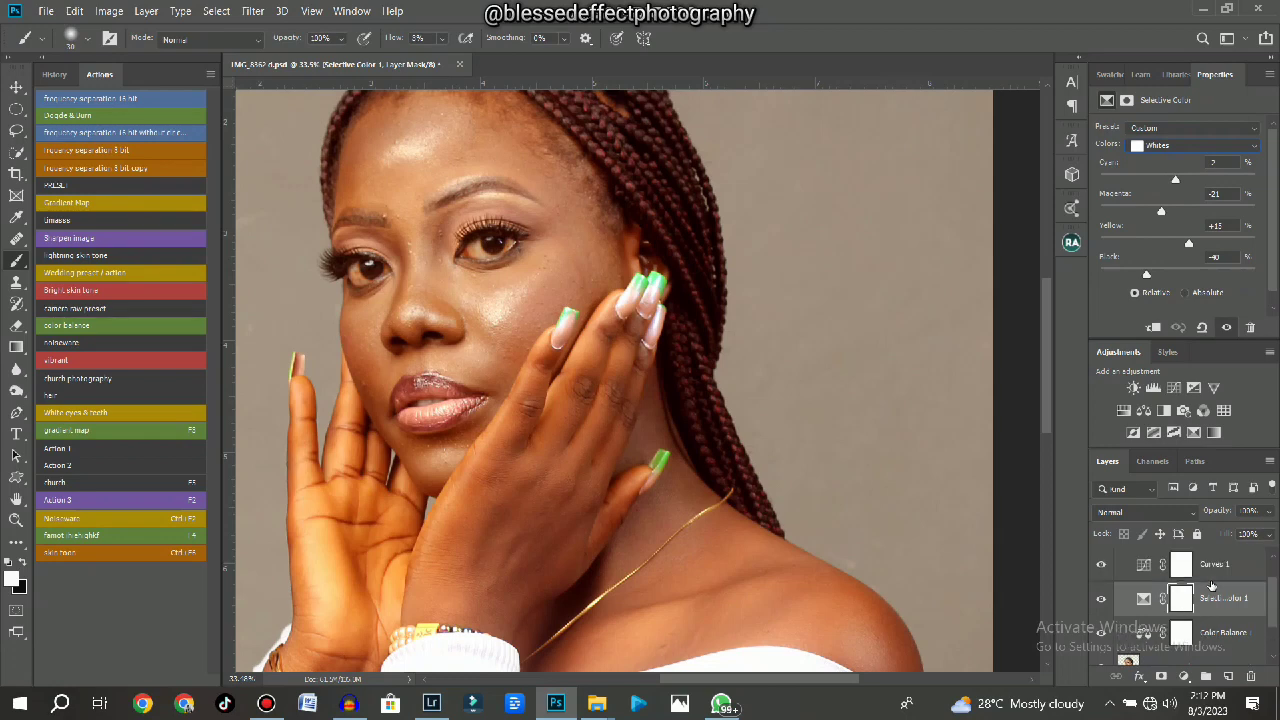
click(1227, 567)
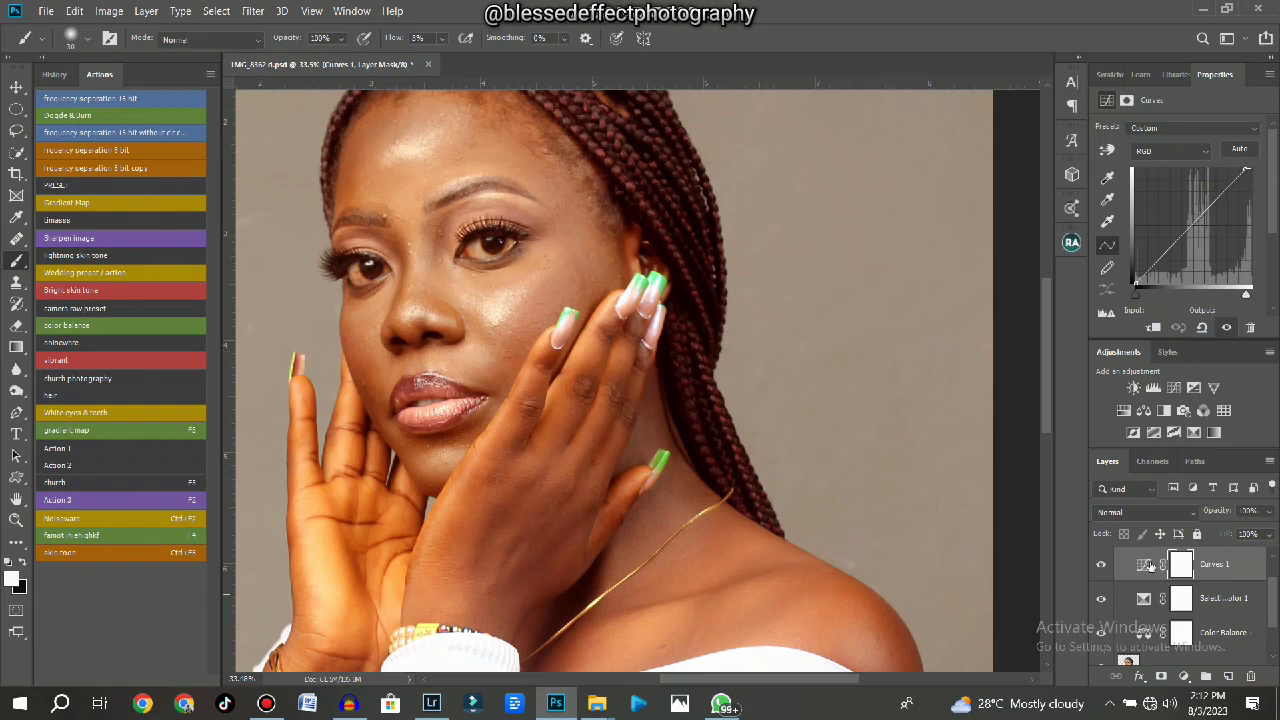
key(ctrl+g)
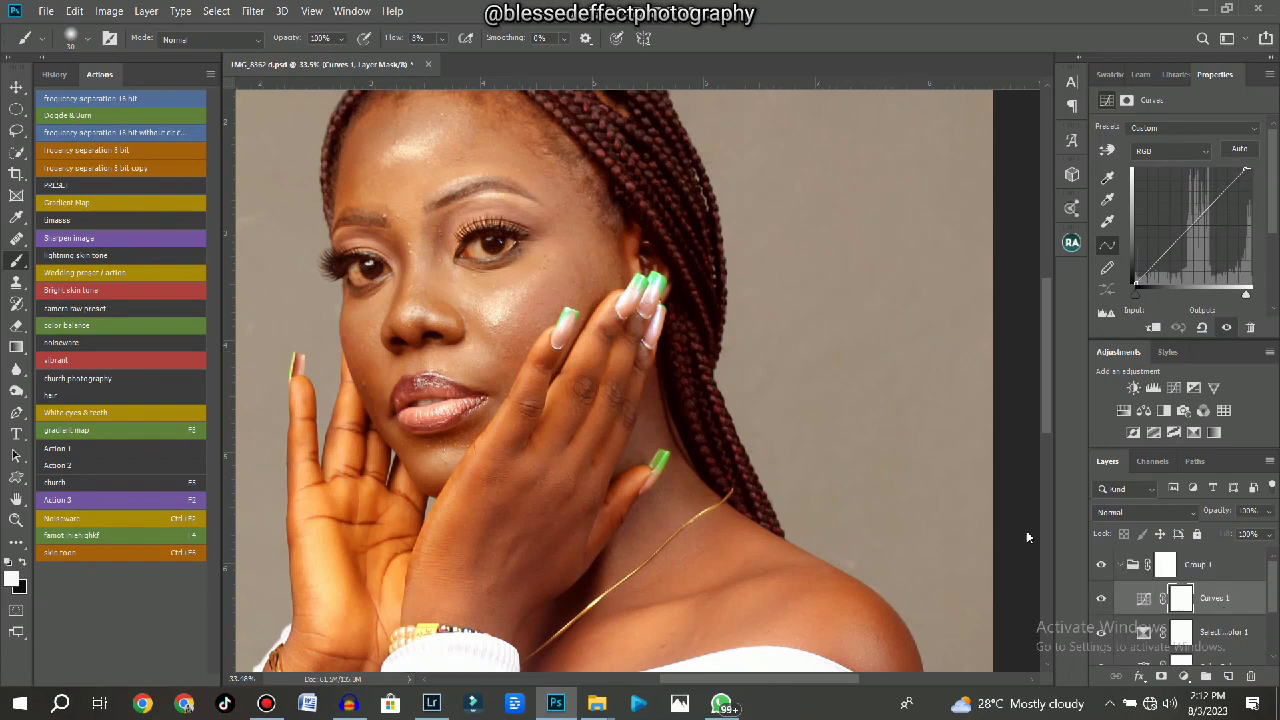
Hide and show Group 1 to compare the portrait with and without the skin tone adjustments.
scroll(700, 510, down, 7)
scroll(690, 505, up, 4)
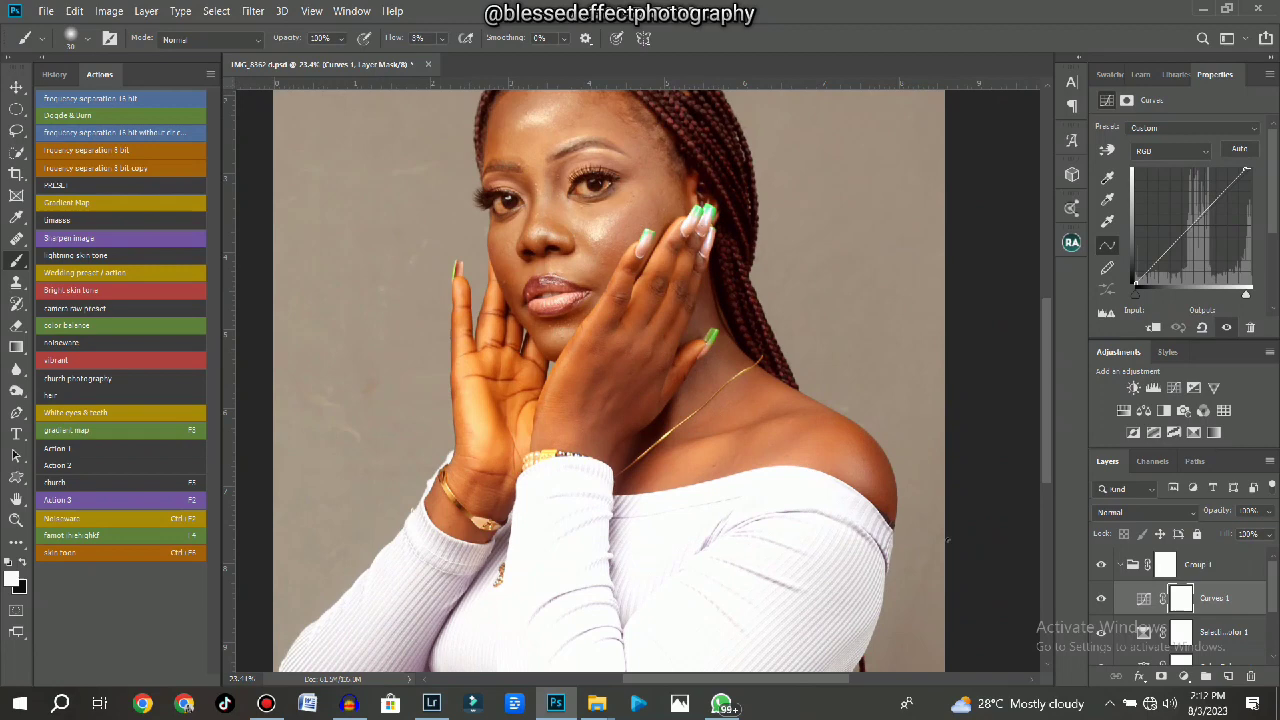
click(1101, 566)
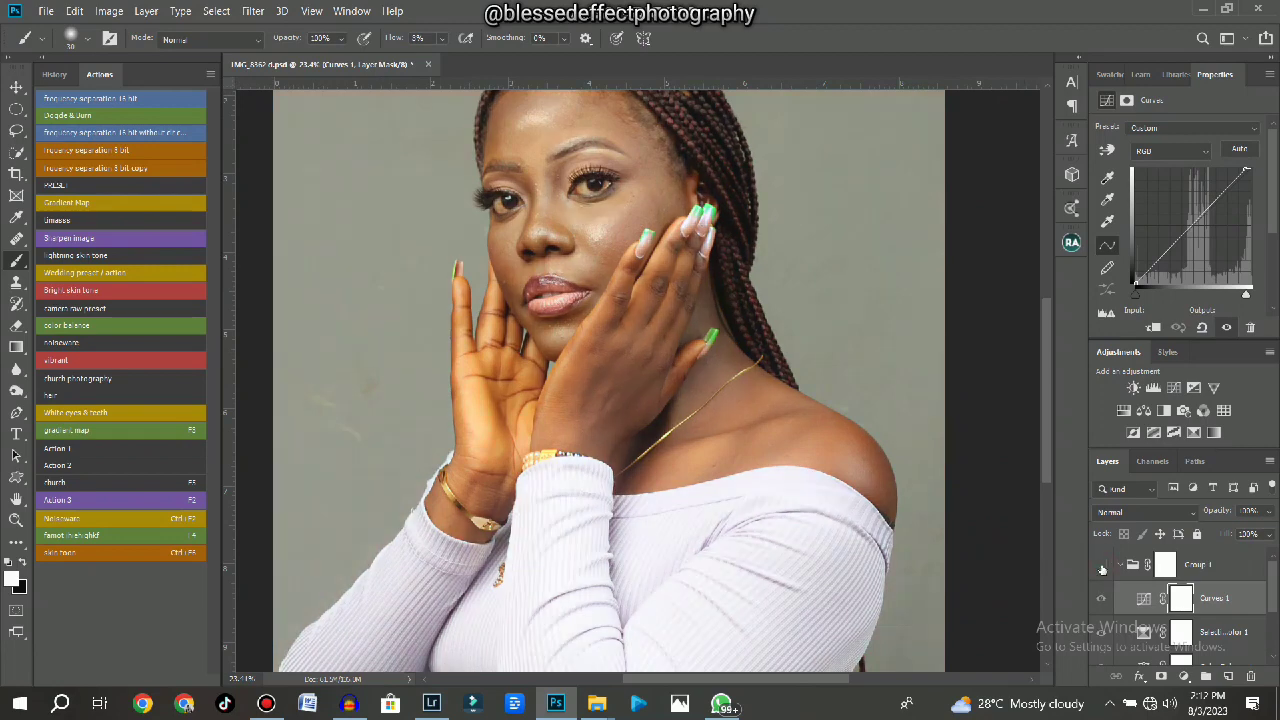
click(1101, 566)
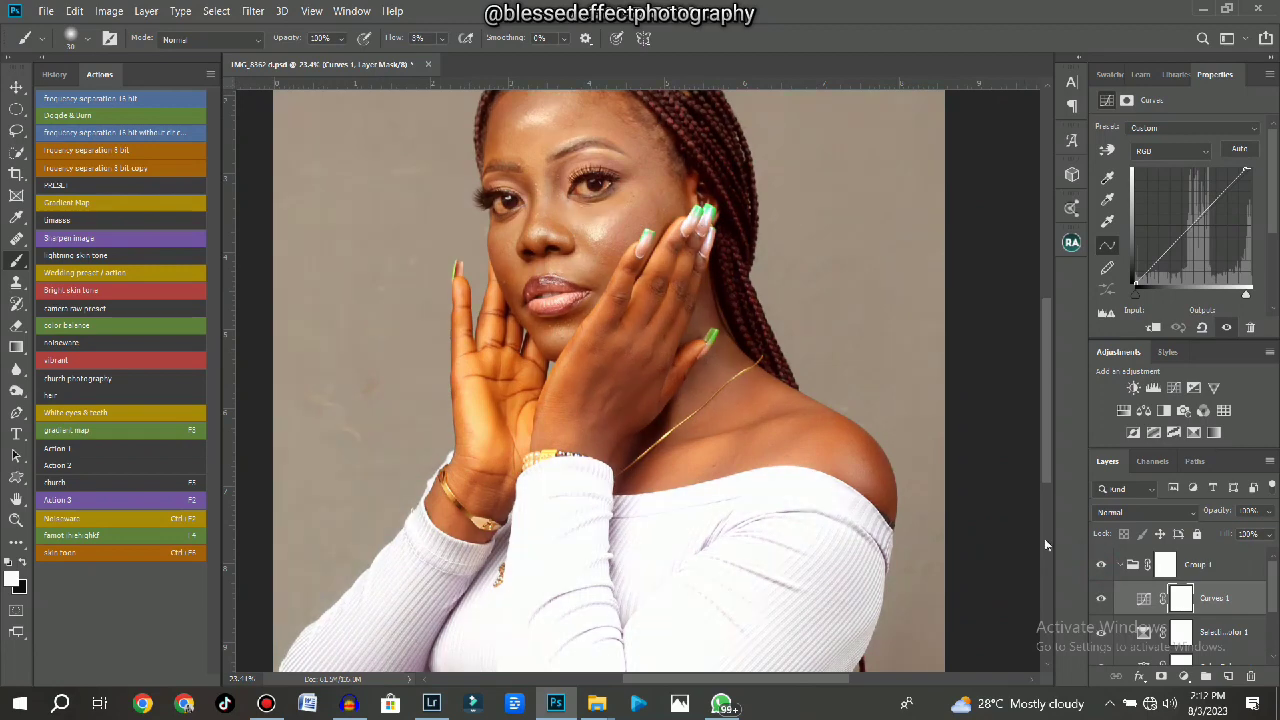
scroll(730, 337, up, 4)
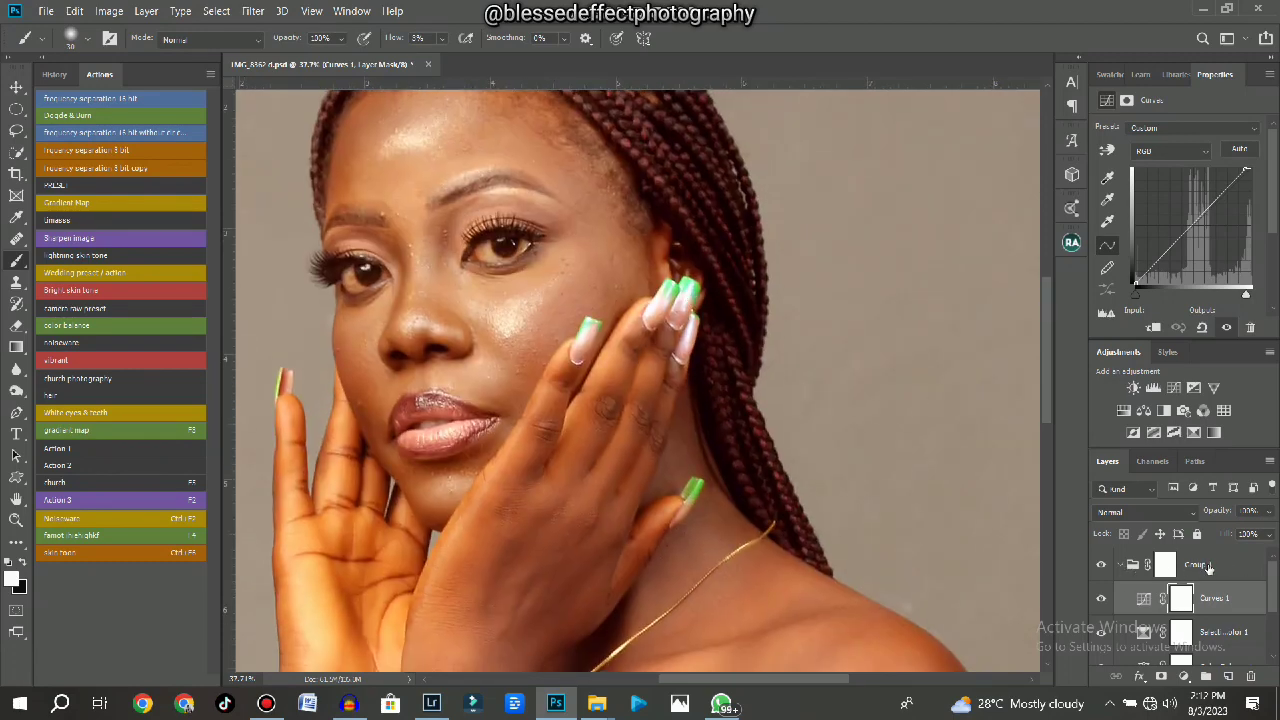
Recheck the Color Balance 1 layer's midtones and shadows settings in Group 1.
click(1208, 566)
scroll(621, 330, down, 2)
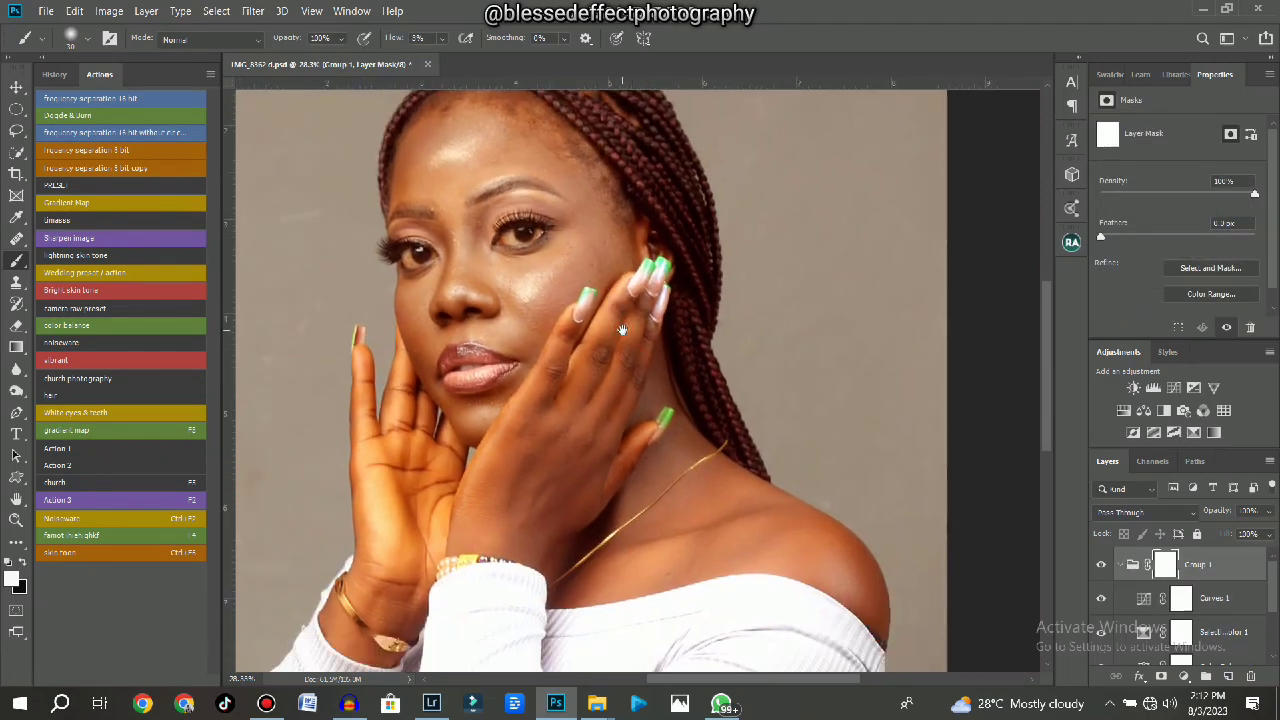
drag(640, 357, 620, 348)
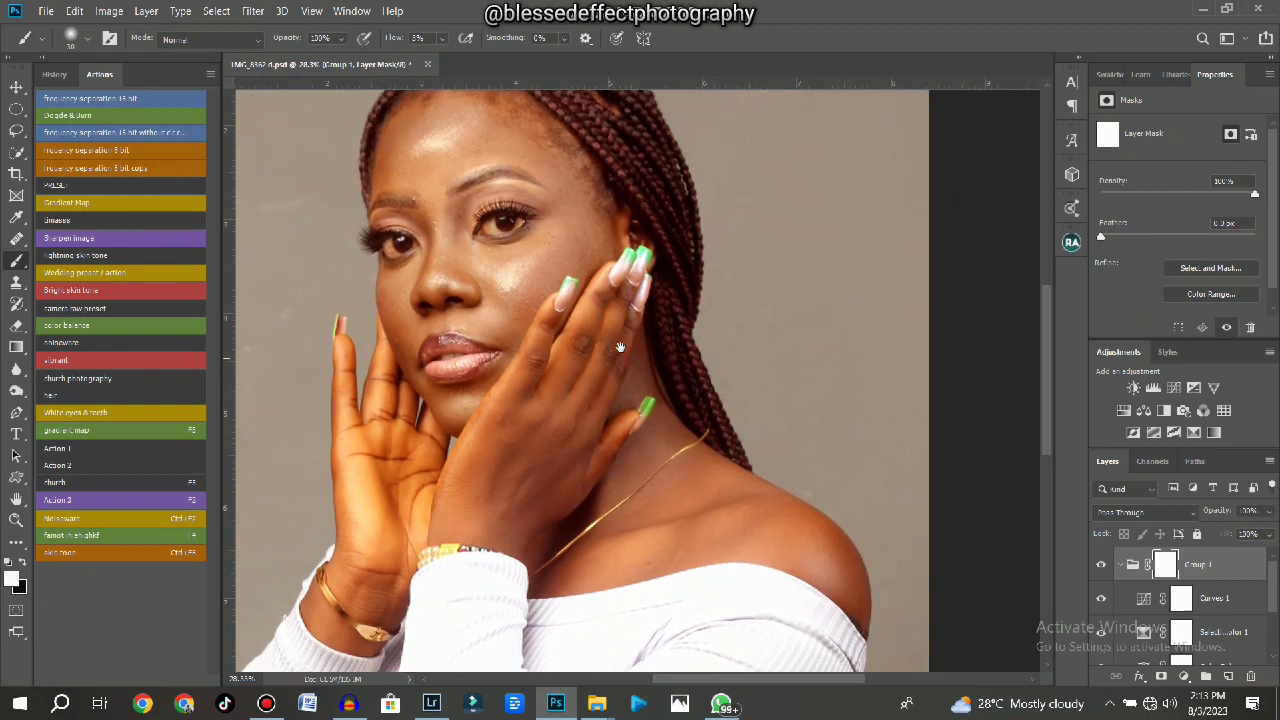
scroll(1230, 620, down, 2)
click(1208, 598)
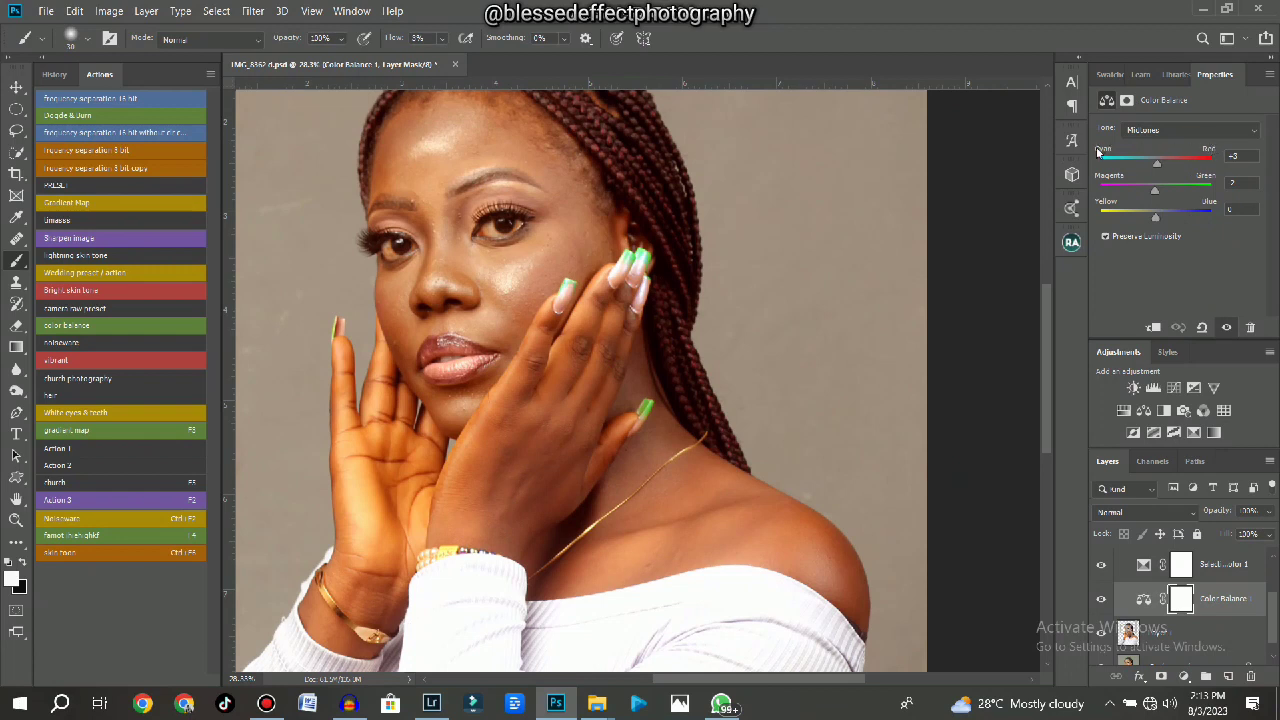
click(1147, 133)
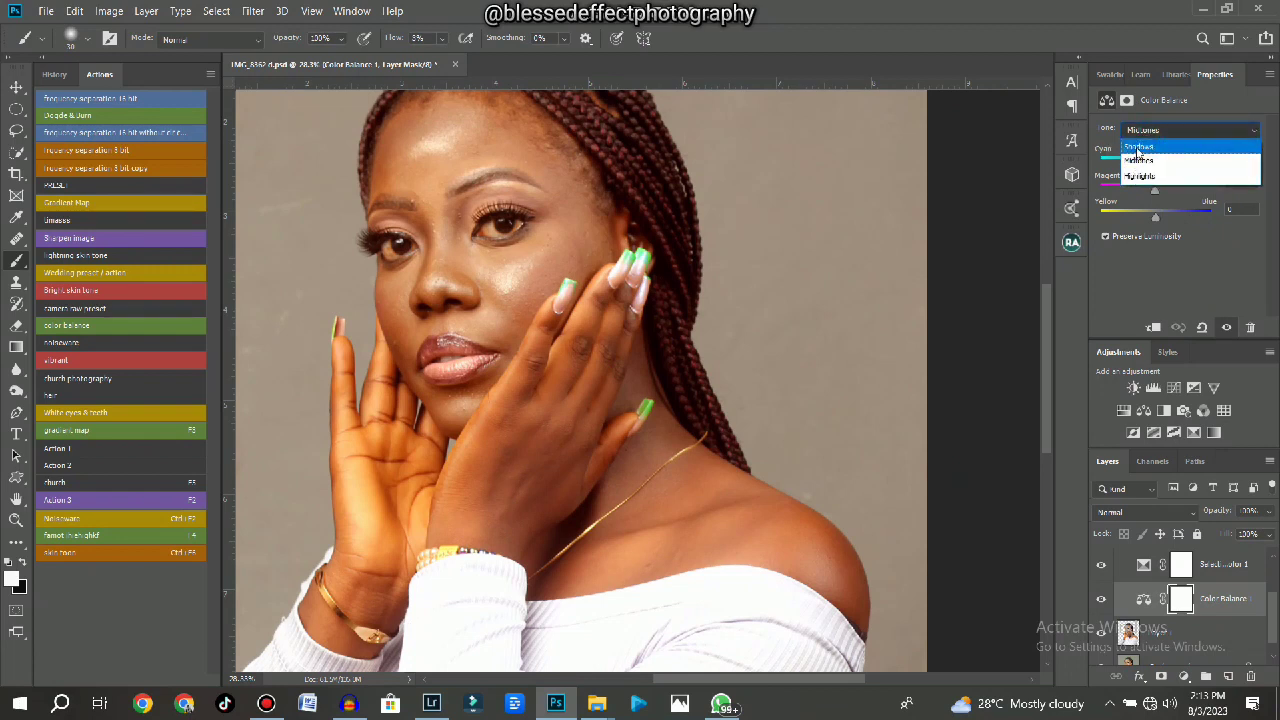
click(1145, 140)
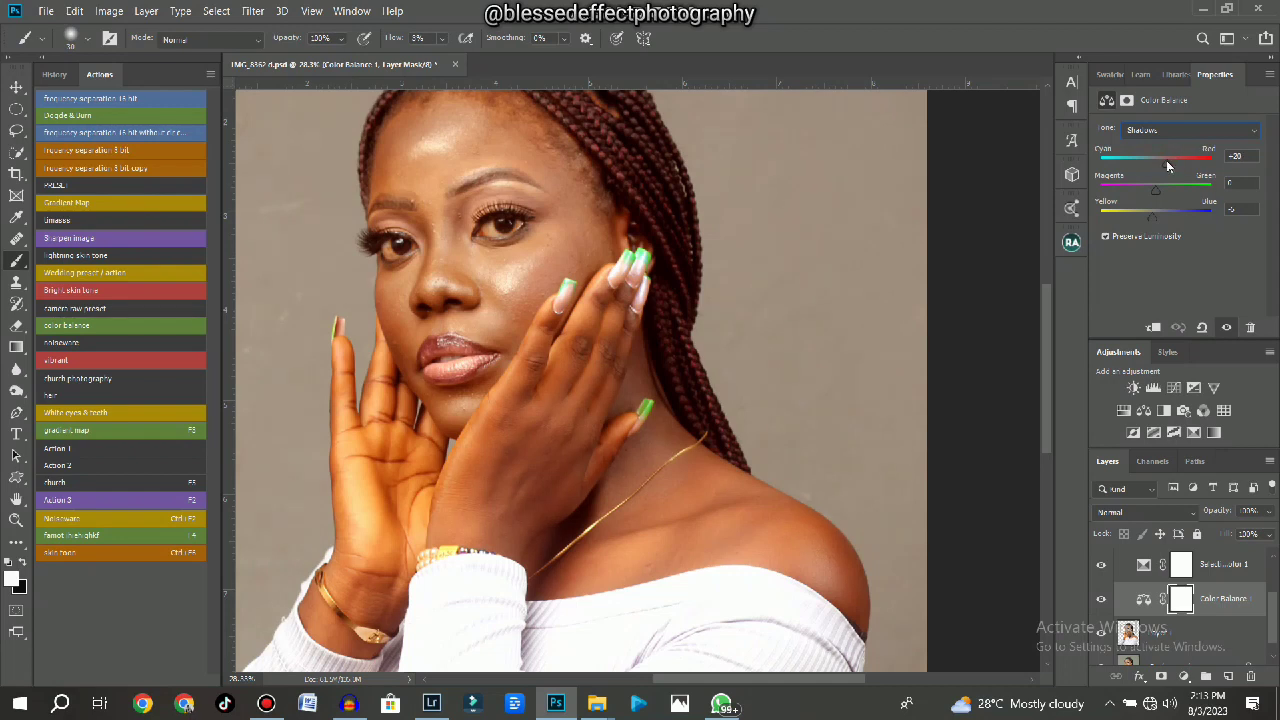
click(1166, 160)
Reopen the Selective Color 1 layer's settings and inspect the whole portrait.
click(1200, 565)
scroll(654, 337, down, 3)
scroll(654, 337, up, 4)
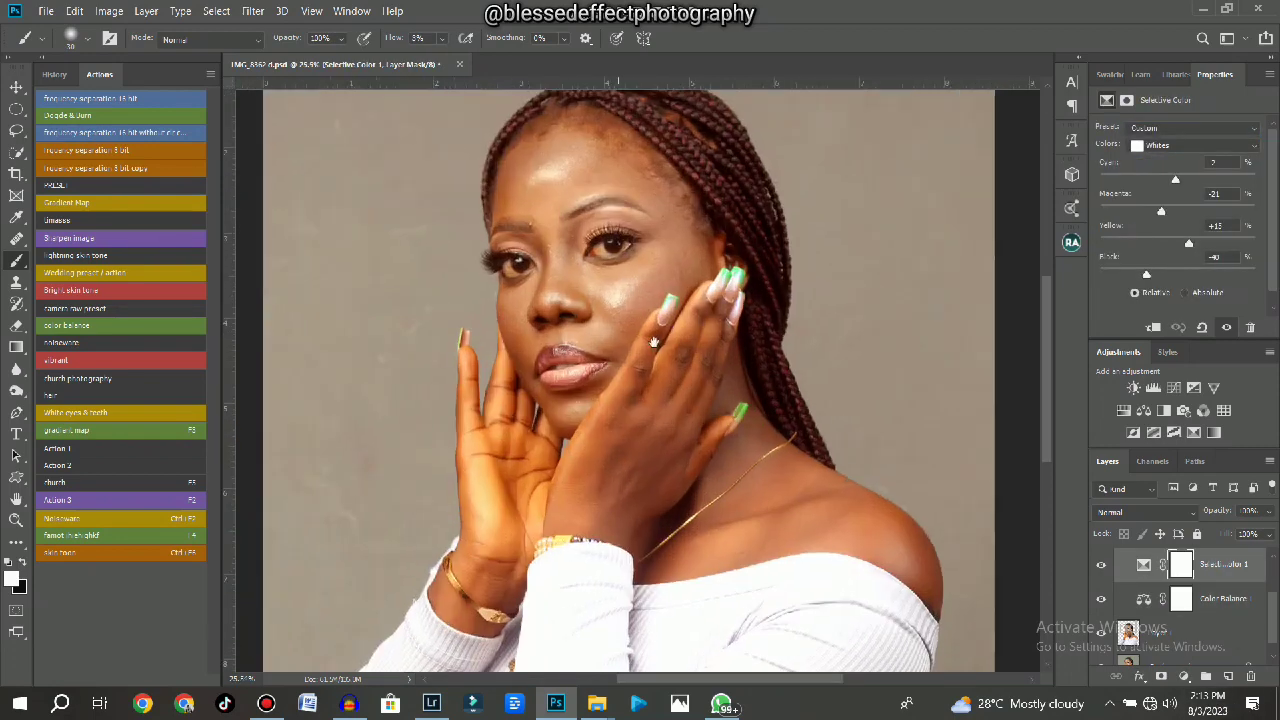
drag(654, 337, 642, 351)
scroll(641, 351, down, 4)
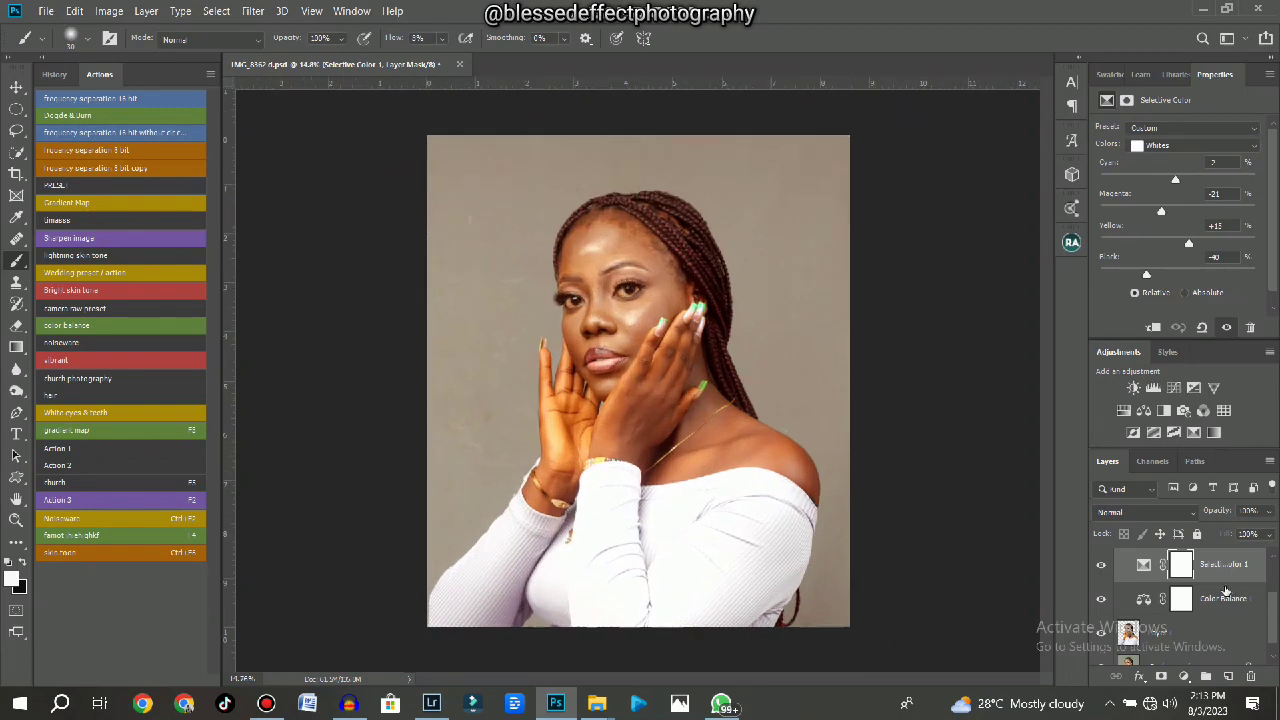
Toggle Group 1's visibility off and on to judge the adjustments on the full portrait.
scroll(1100, 603, up, 2)
click(1102, 565)
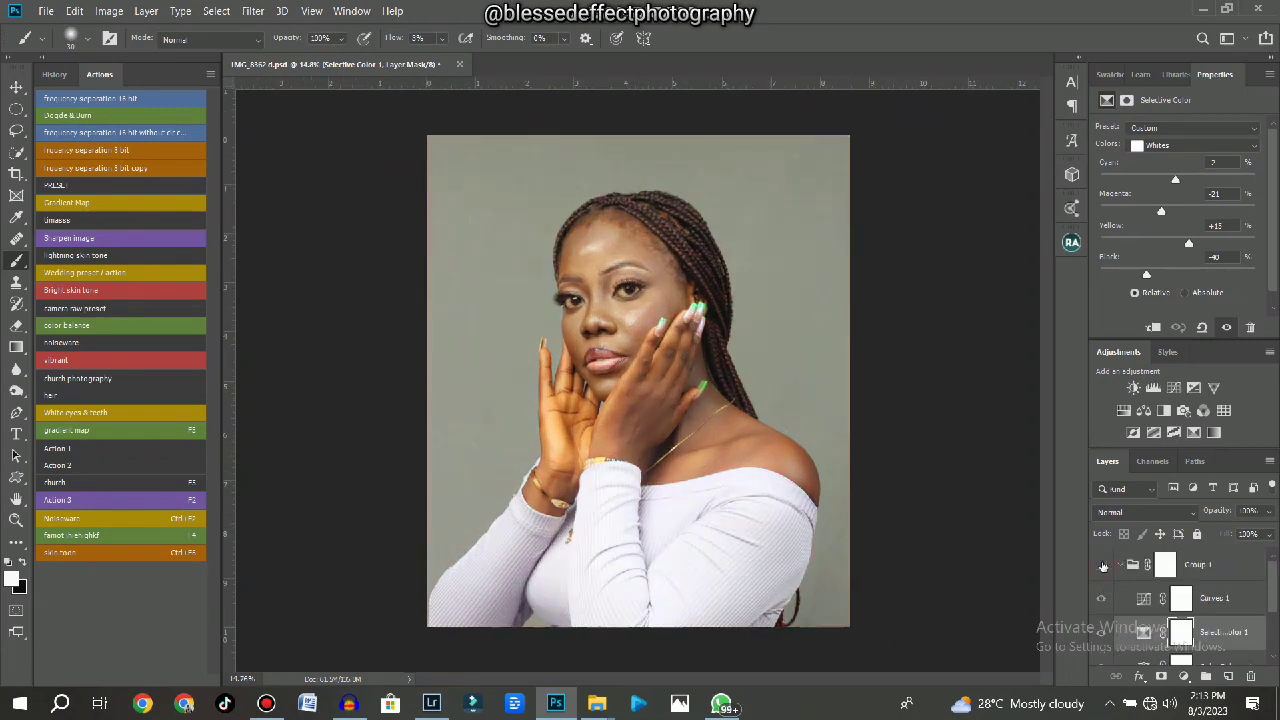
click(1102, 565)
scroll(779, 449, up, 3)
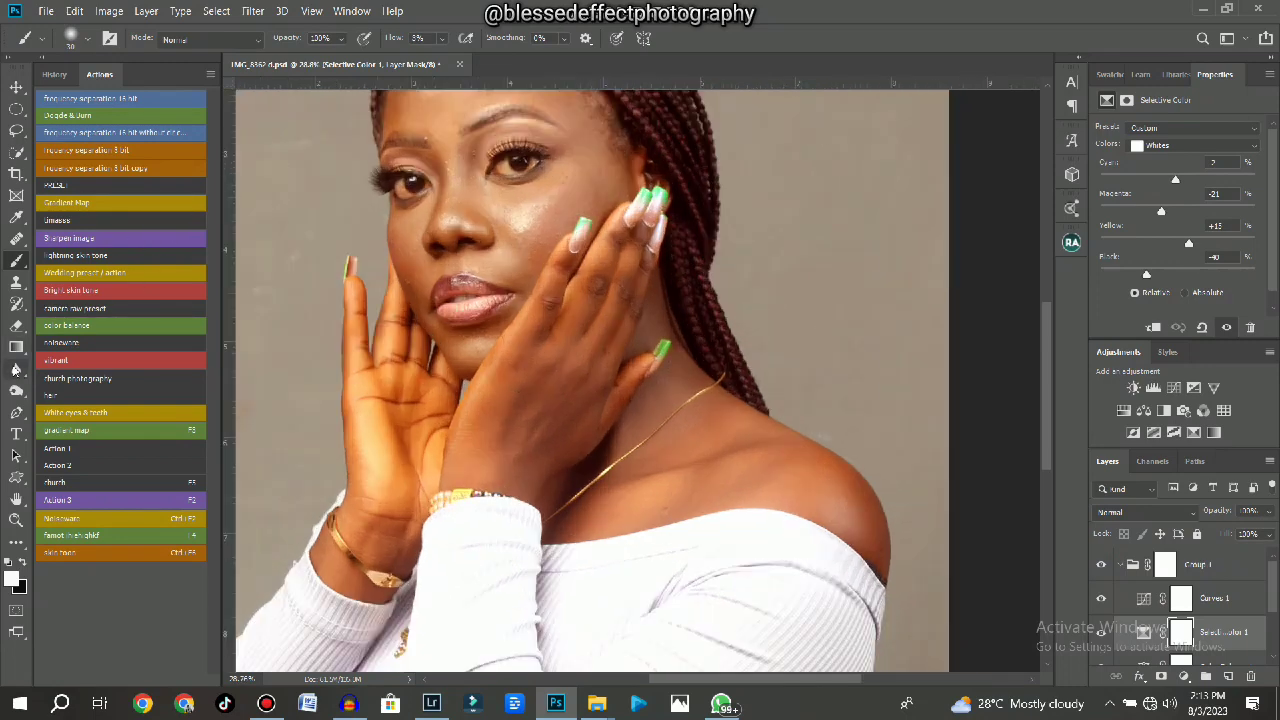
click(16, 391)
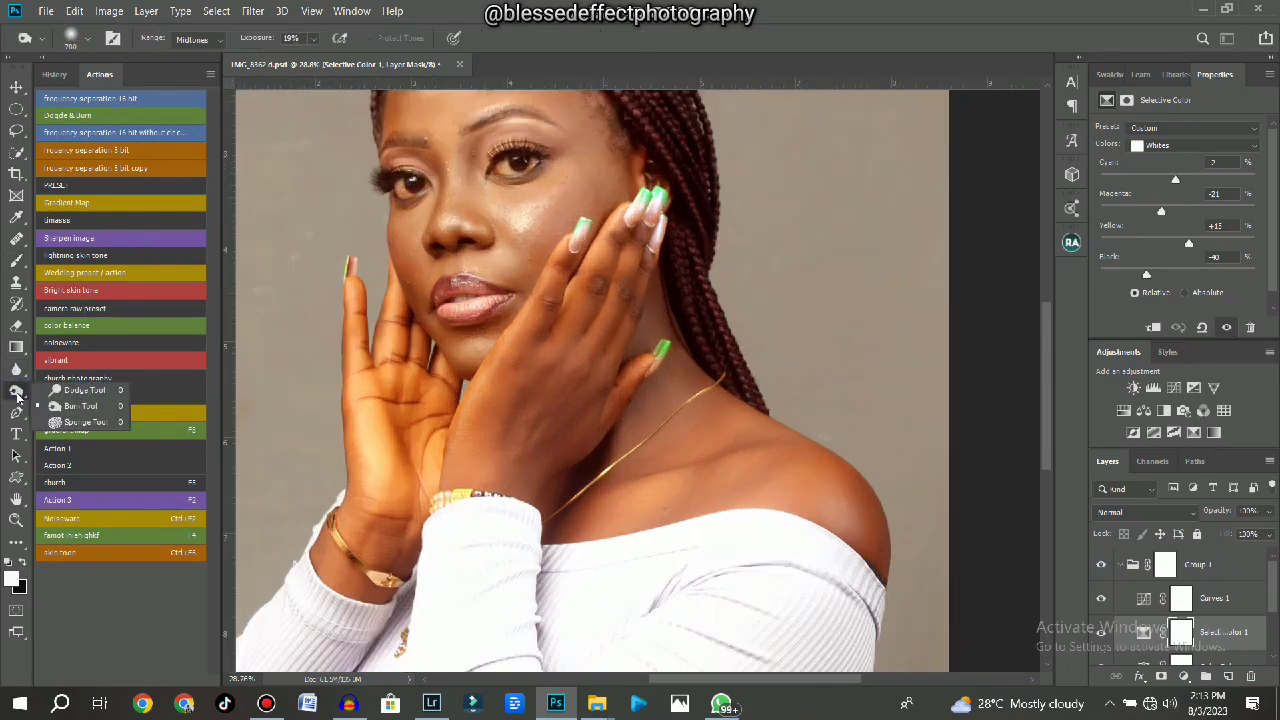
click(81, 407)
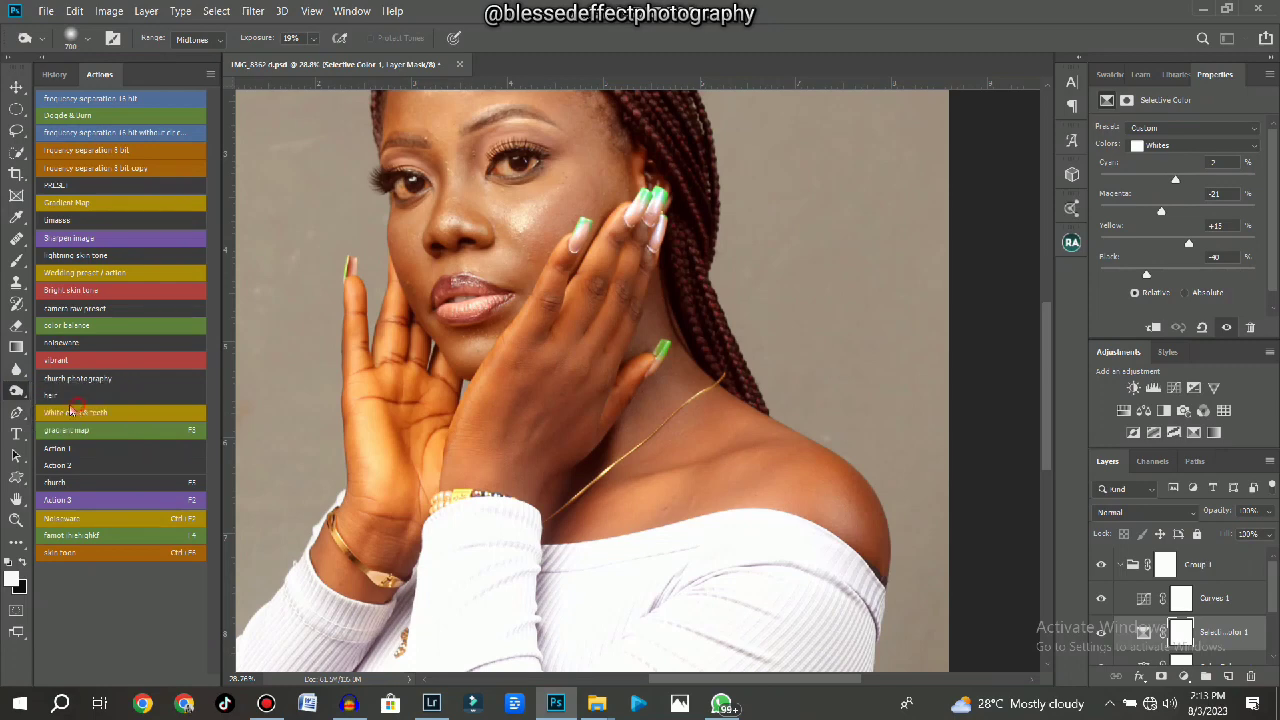
scroll(563, 443, up, 3)
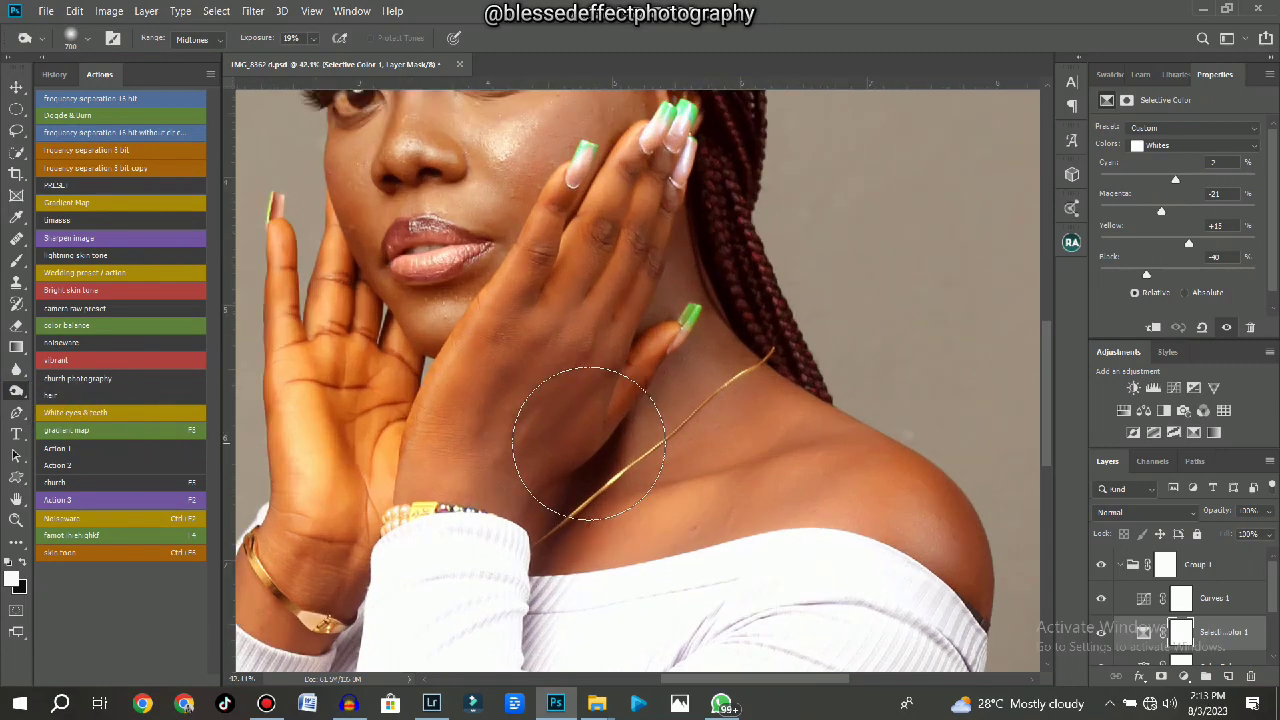
Switch to the Dodge tool and set its brush size to 250.
right_click(16, 390)
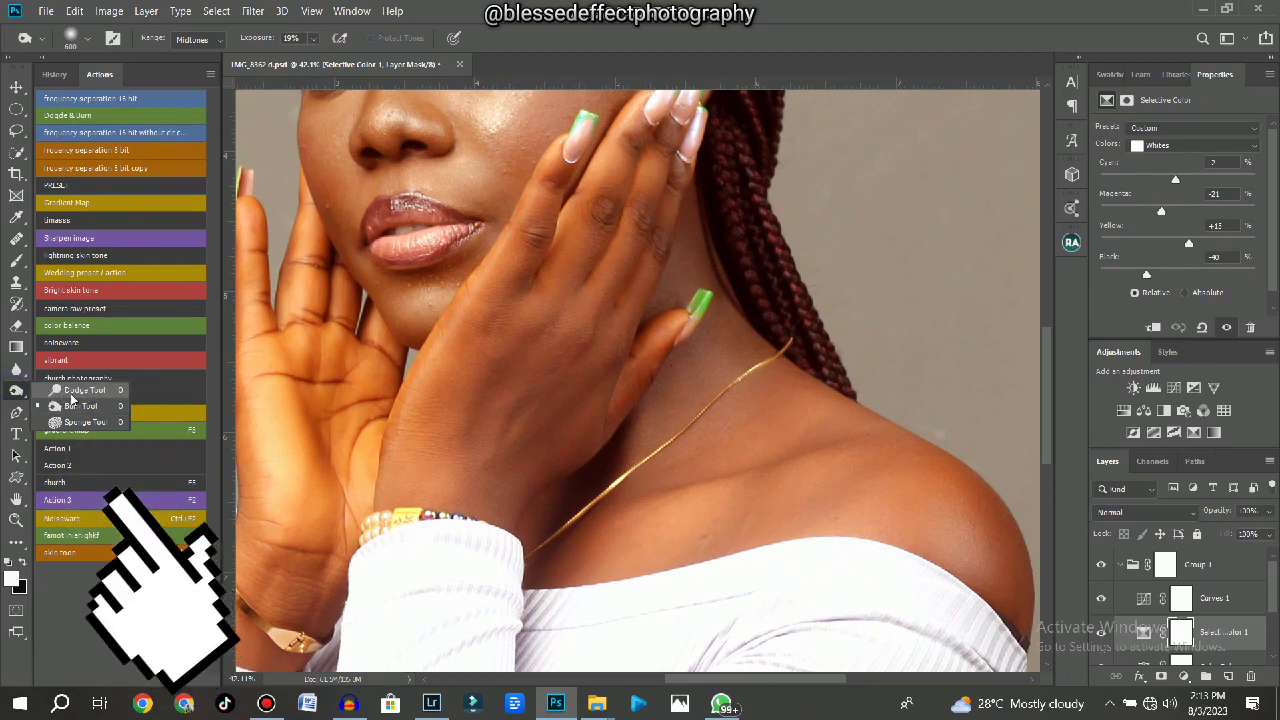
click(82, 390)
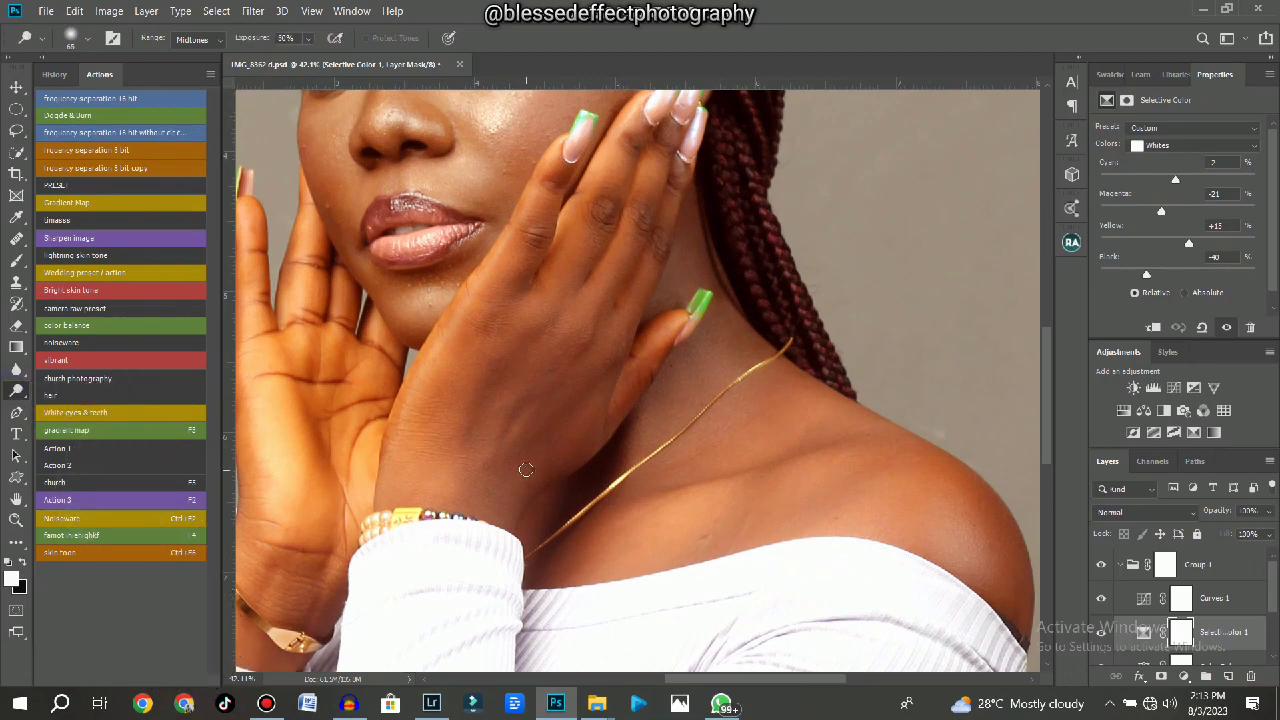
key(bracketright)
key(bracketright)
key(bracketright)
key(bracketright)
key(bracketright)
key(bracketright)
key(bracketright)
key(bracketright)
key(bracketleft)
key(bracketleft)
key(bracketleft)
key(bracketleft)
key(bracketleft)
scroll(606, 463, up, 3)
scroll(606, 462, up, 1)
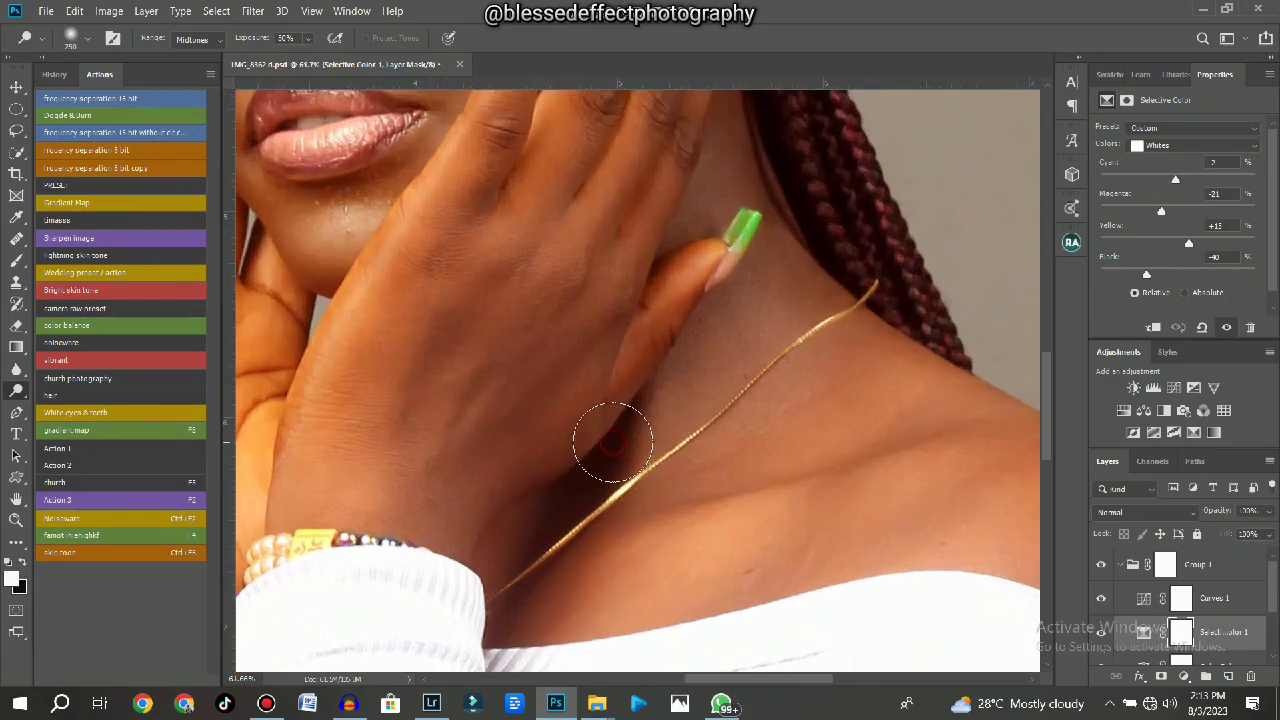
Select Layer 1 and dodge the dark shadow between the hand and the necklace.
scroll(1233, 600, down, 1)
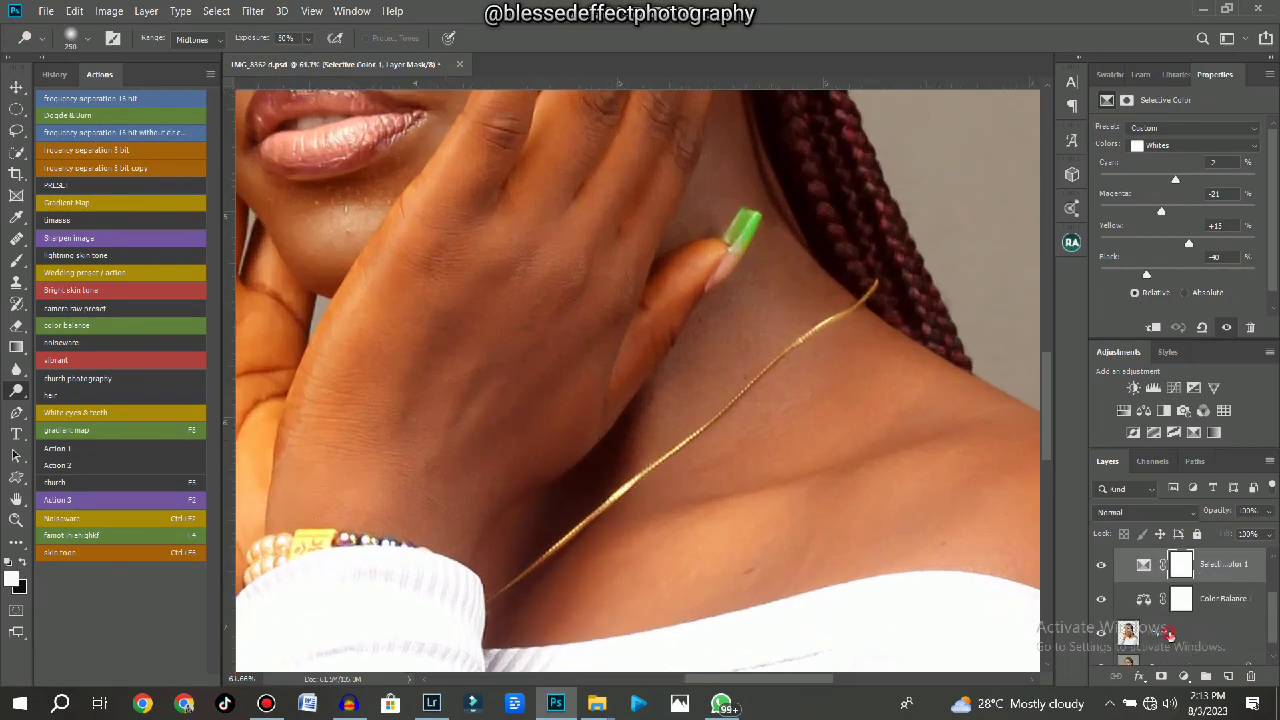
click(1168, 634)
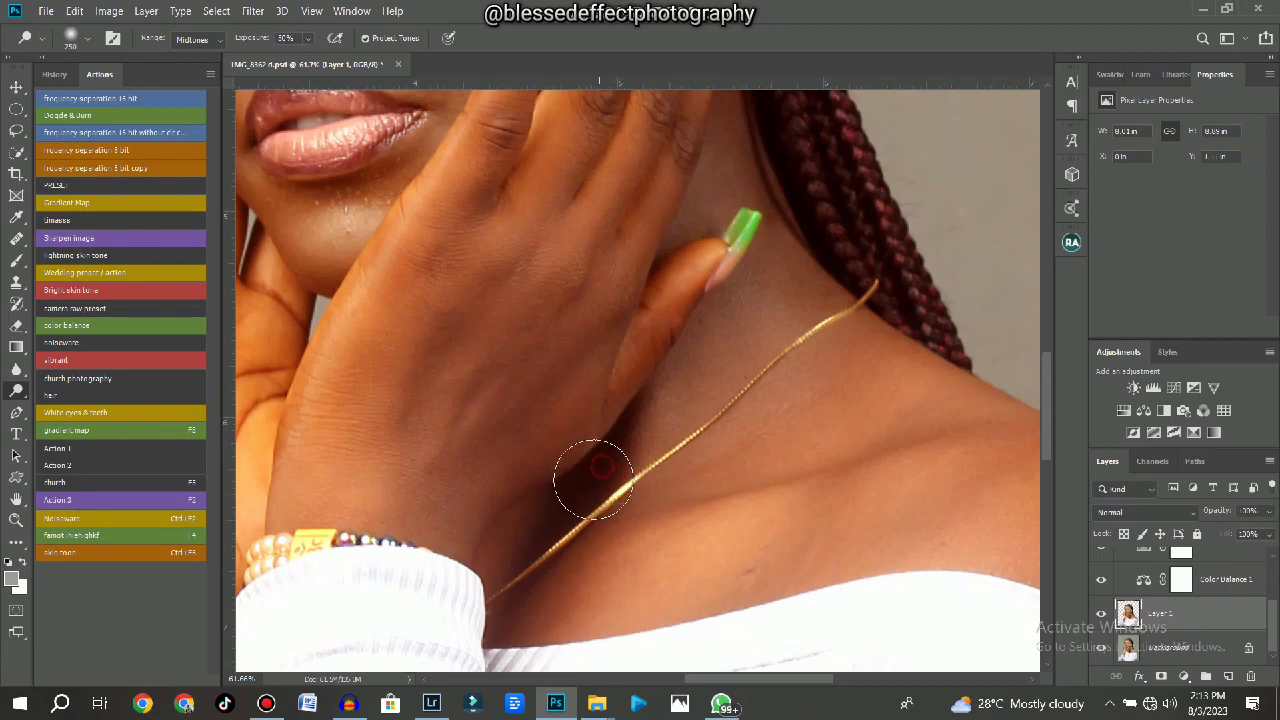
mouse_move(580, 499)
mouse_down()
mouse_move(555, 523)
mouse_move(590, 452)
mouse_move(641, 398)
mouse_move(548, 533)
mouse_move(632, 384)
mouse_up()
scroll(632, 383, down, 3)
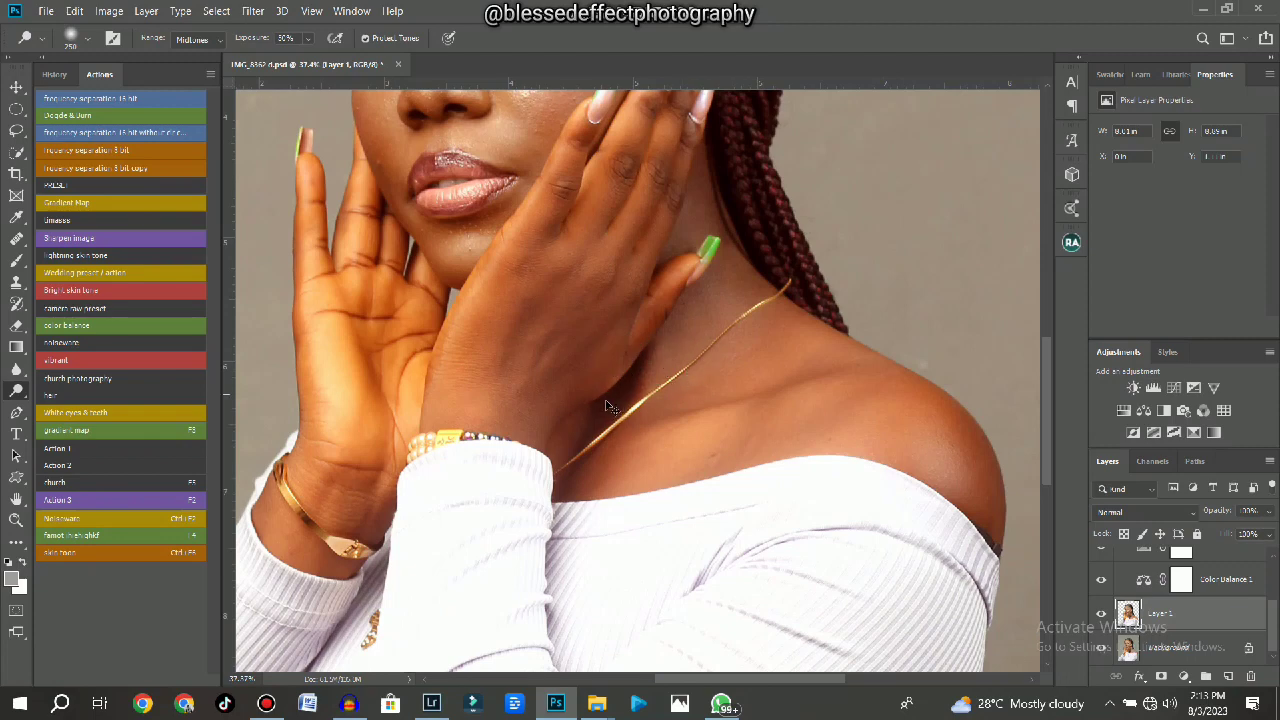
Enlarge the Dodge brush to 600 and lighten the dark edge of the bare shoulder.
scroll(586, 443, down, 1)
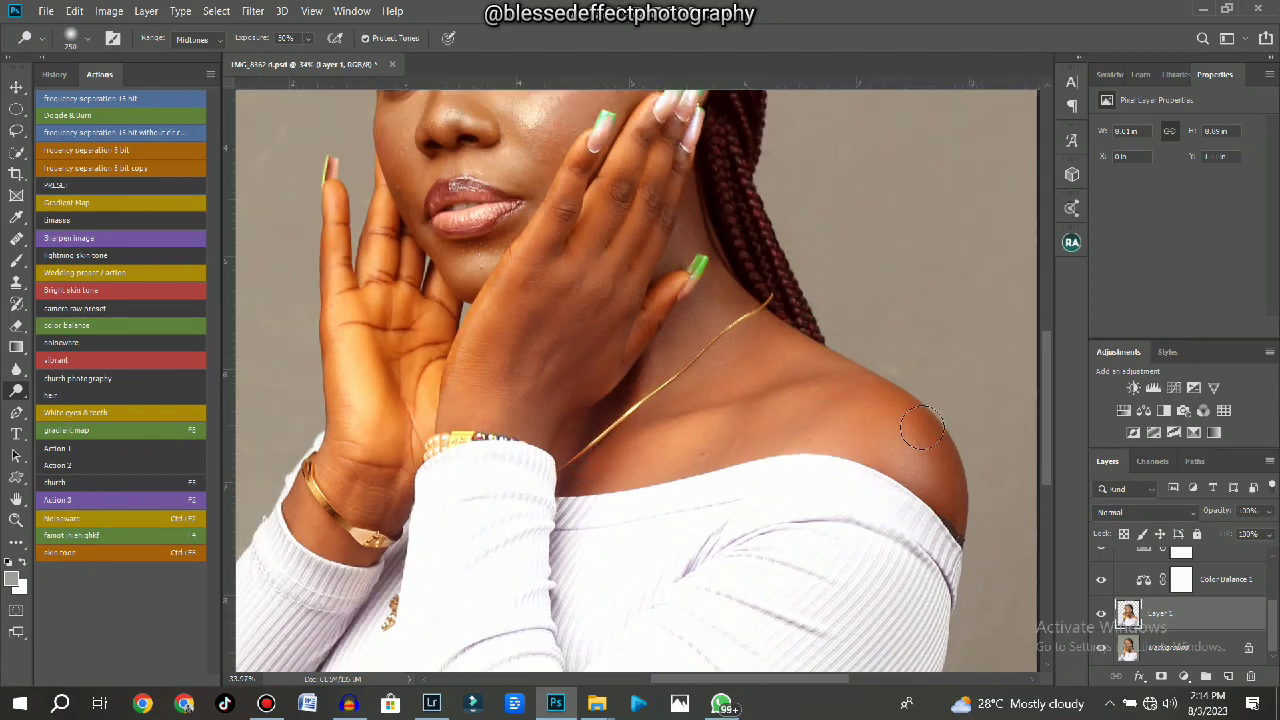
key(])
key(])
key(])
key(])
key(])
key(])
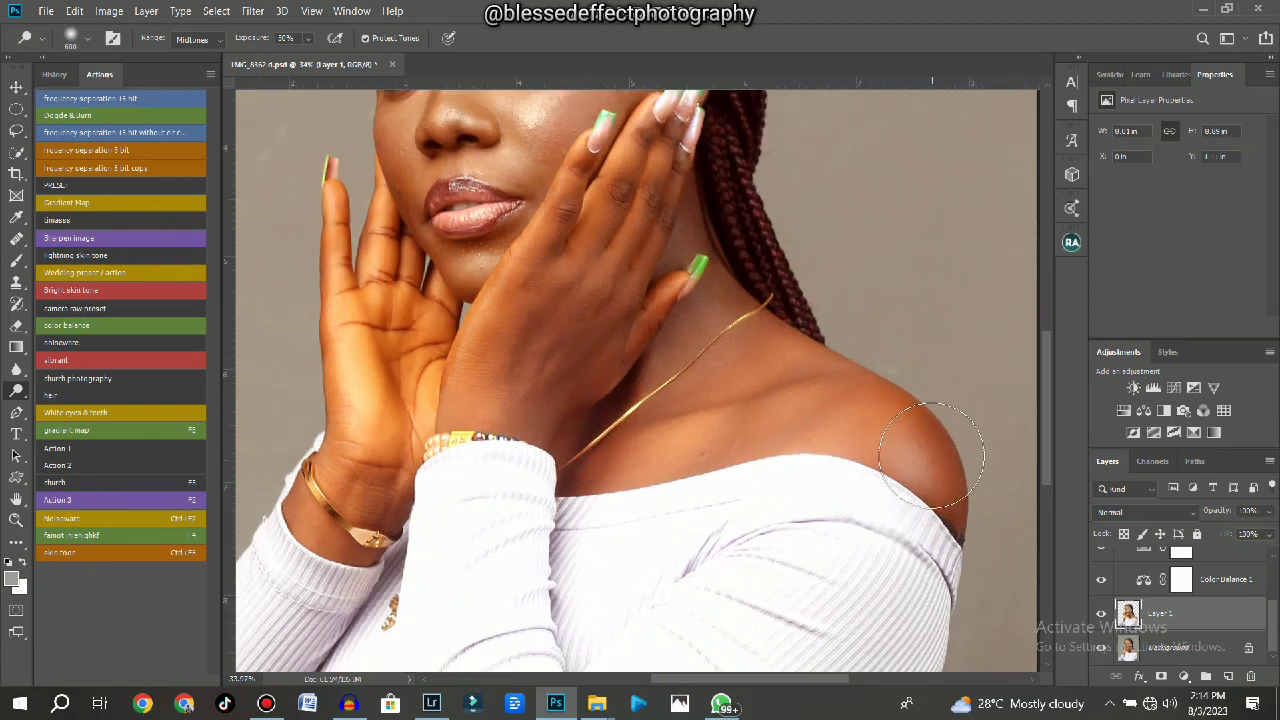
click(917, 434)
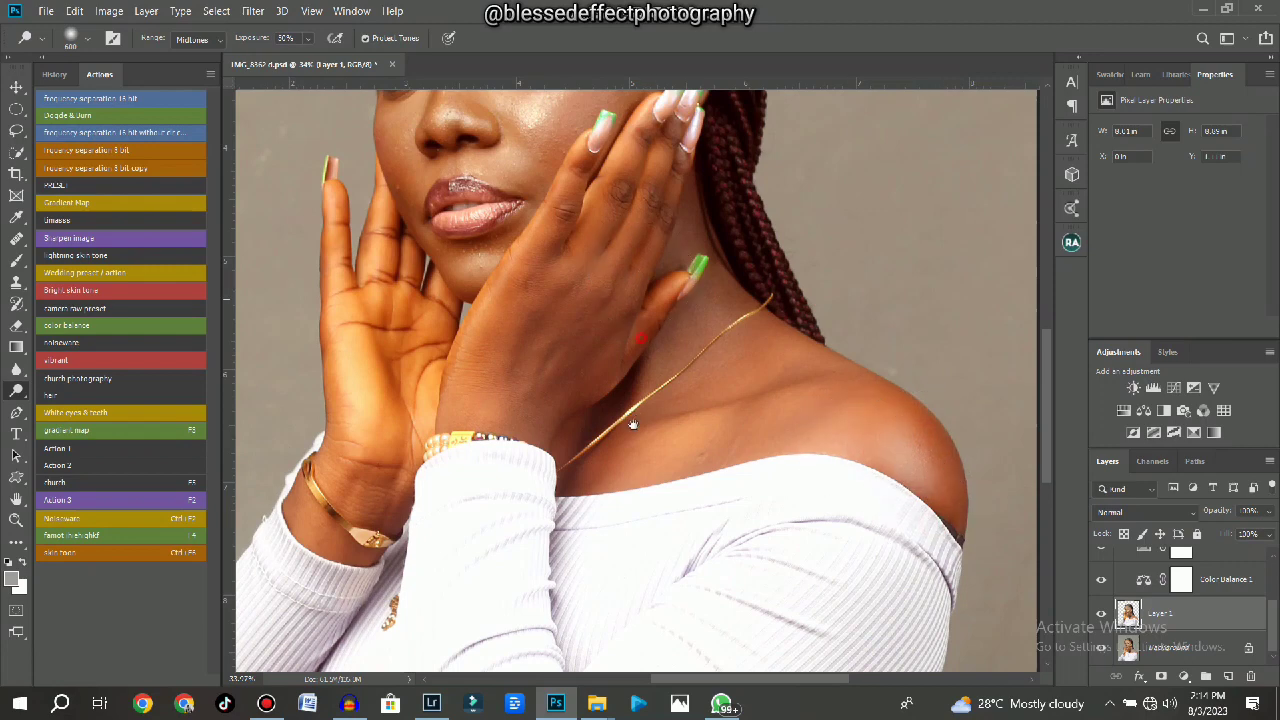
Dodge the open palm, its fingers and the wrist with the brush size at 700.
scroll(632, 424, up, 3)
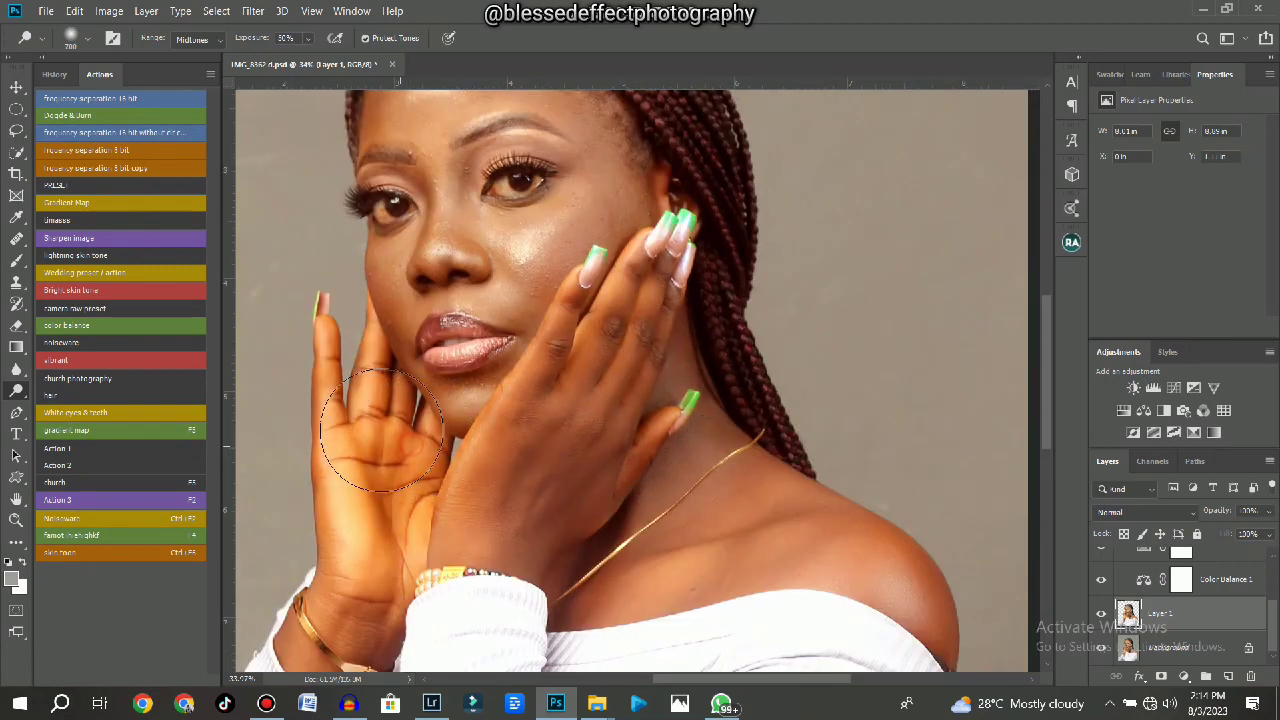
click(360, 362)
drag(372, 550, 470, 385)
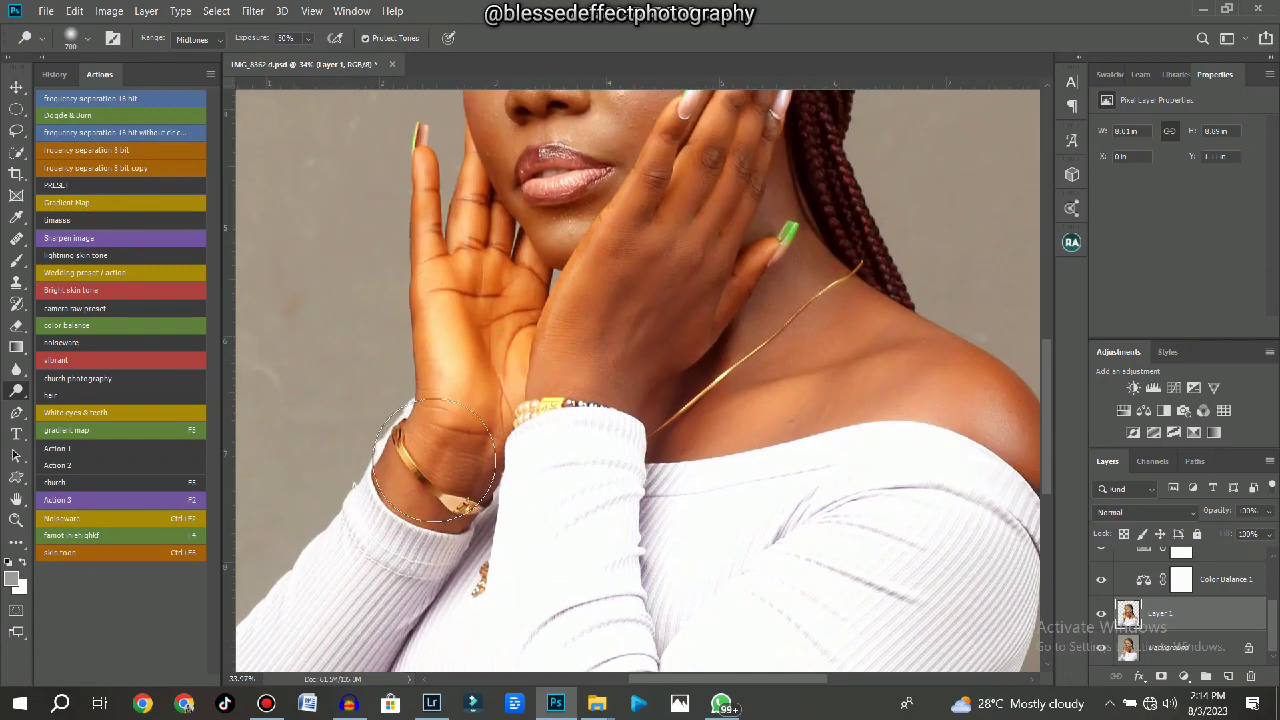
Dodge the outer side of the face up to the forehead's edge, and check the whole portrait.
drag(649, 172, 610, 400)
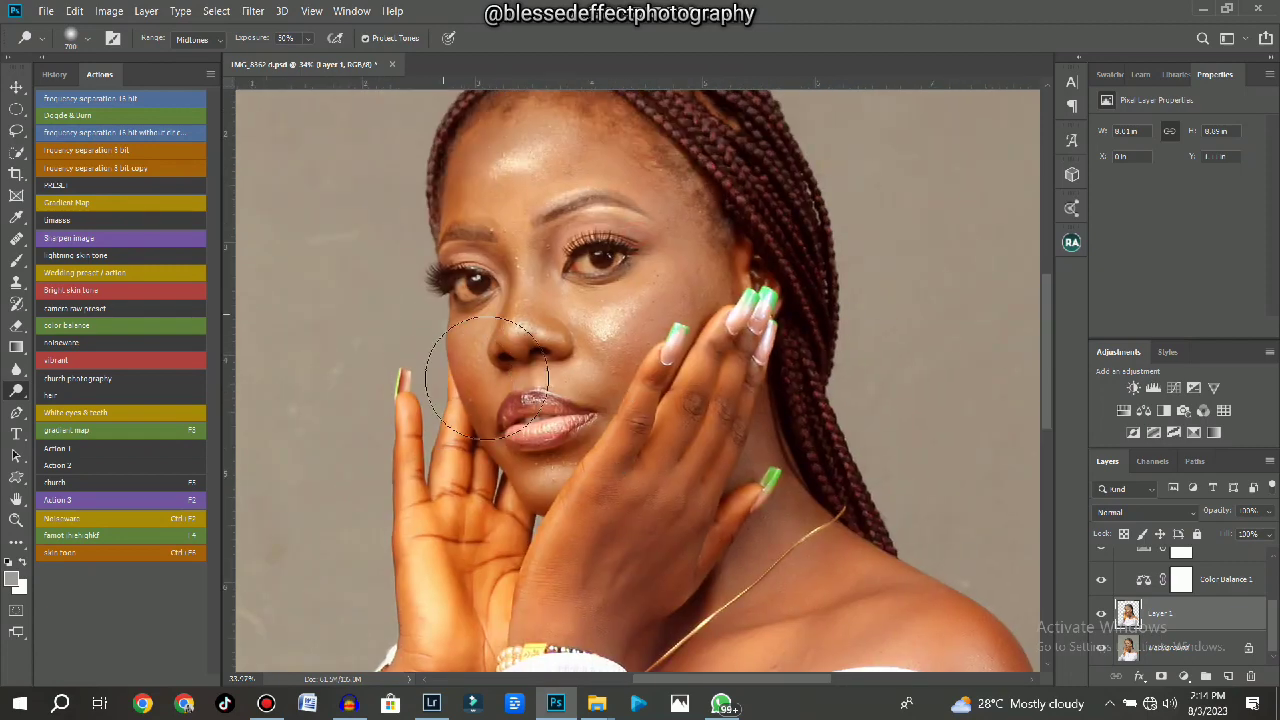
drag(671, 316, 660, 410)
click(417, 257)
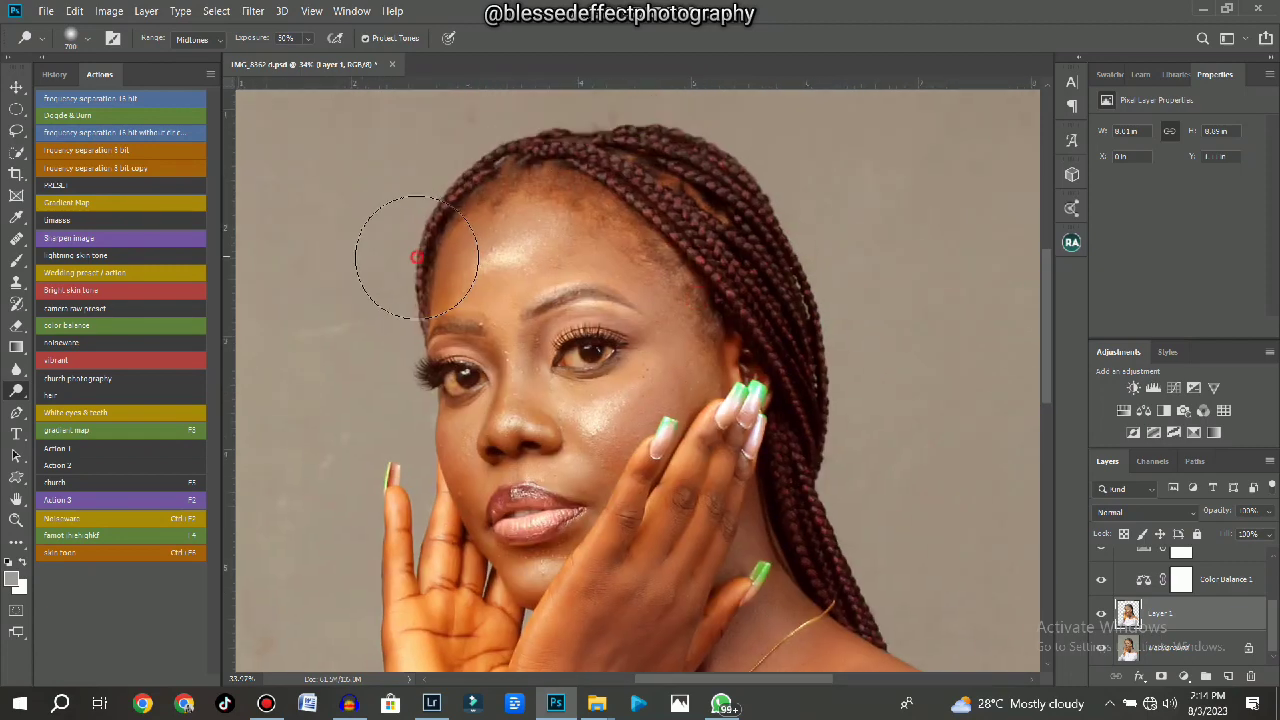
scroll(594, 175, down, 5)
scroll(640, 183, down, 1)
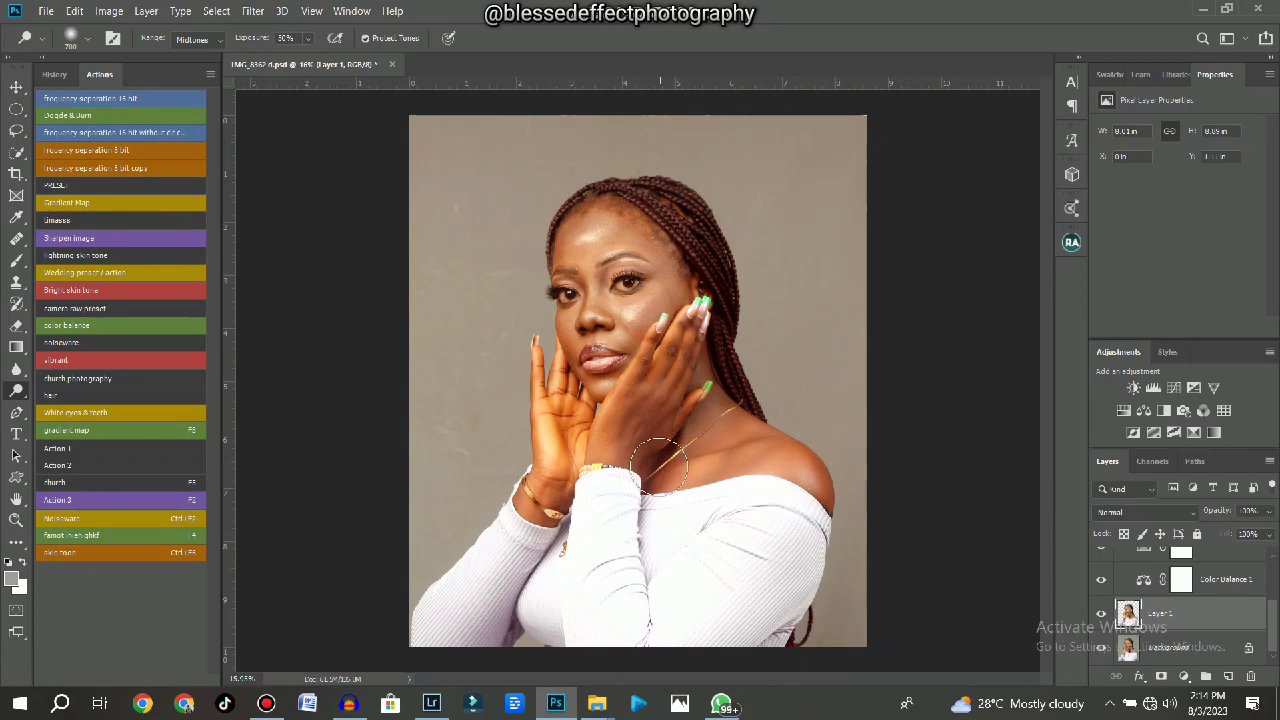
Darken the hairline across the top of the forehead with the Burn tool, enlarging the brush to 500.
scroll(668, 223, up, 3)
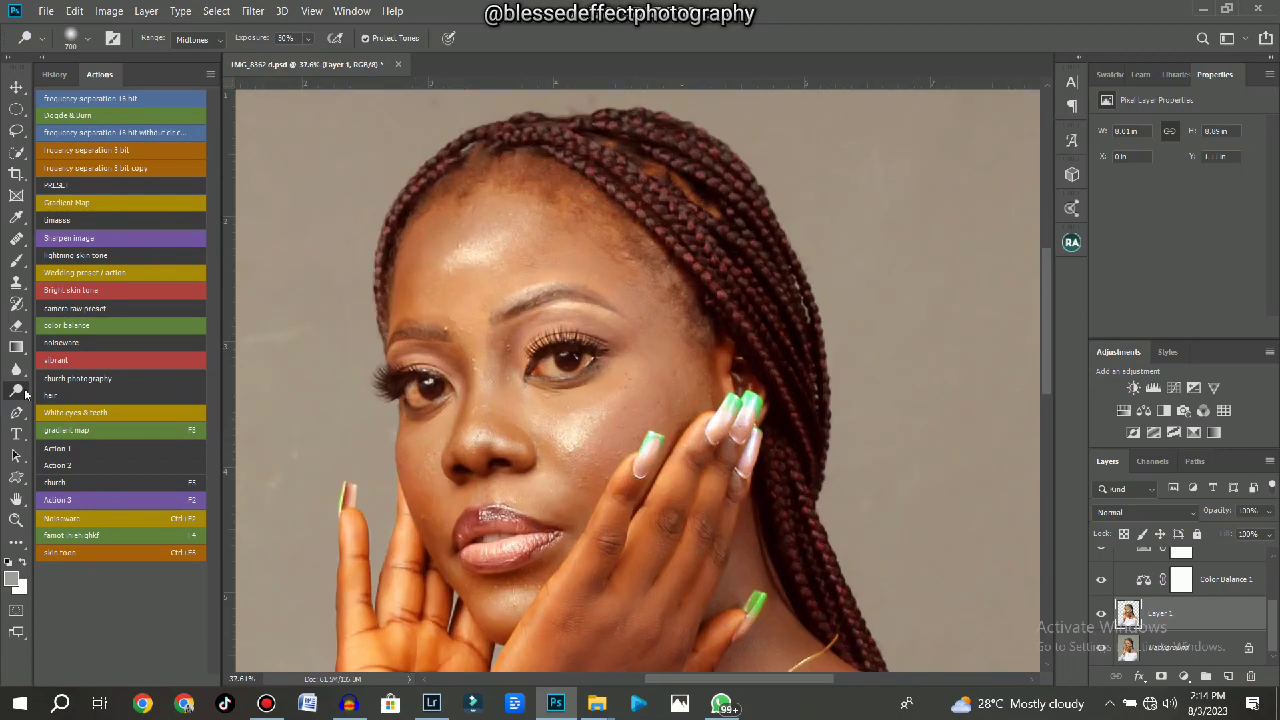
right_click(25, 395)
click(70, 404)
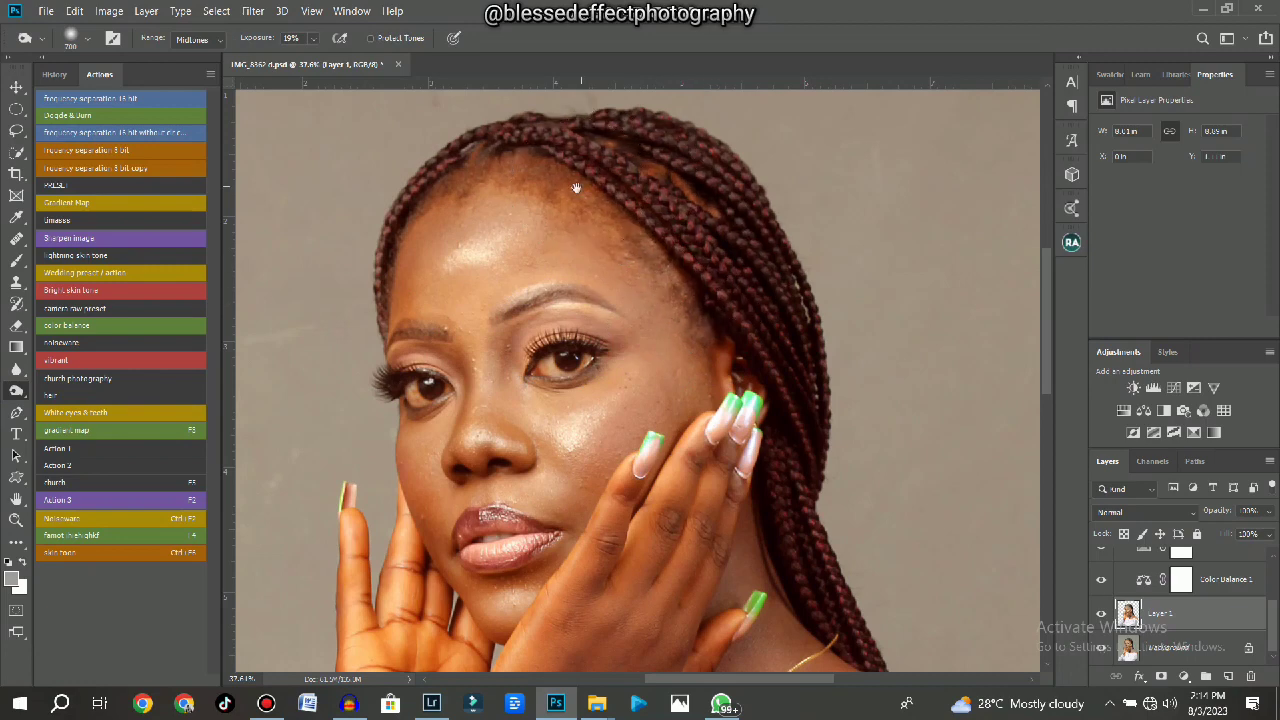
drag(576, 188, 634, 265)
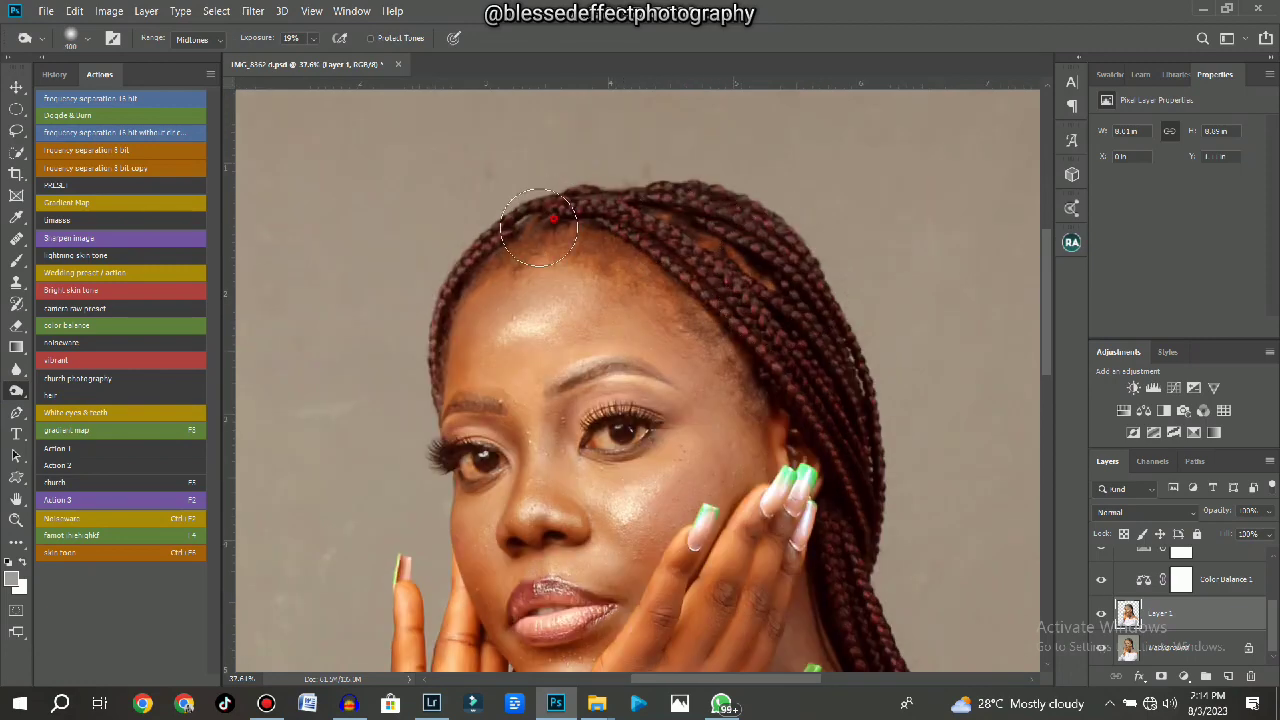
drag(539, 227, 558, 219)
key(])
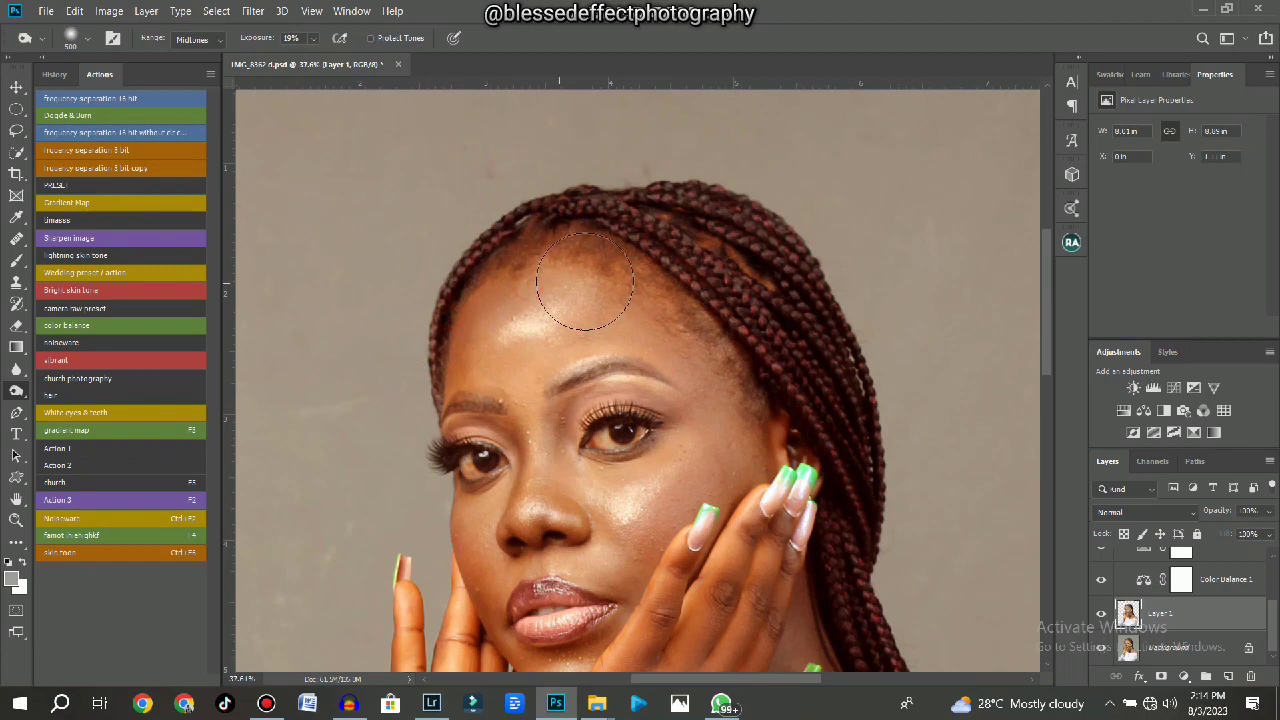
mouse_move(585, 280)
mouse_down()
mouse_move(559, 295)
mouse_move(716, 343)
mouse_move(735, 389)
mouse_move(722, 410)
mouse_move(636, 356)
mouse_move(610, 375)
mouse_move(530, 358)
mouse_move(500, 374)
mouse_move(488, 340)
mouse_move(527, 306)
mouse_move(651, 269)
mouse_up()
Enlarge the Burn brush to 600 and darken the temple beside the ear.
key(space)
key(])
click(699, 354)
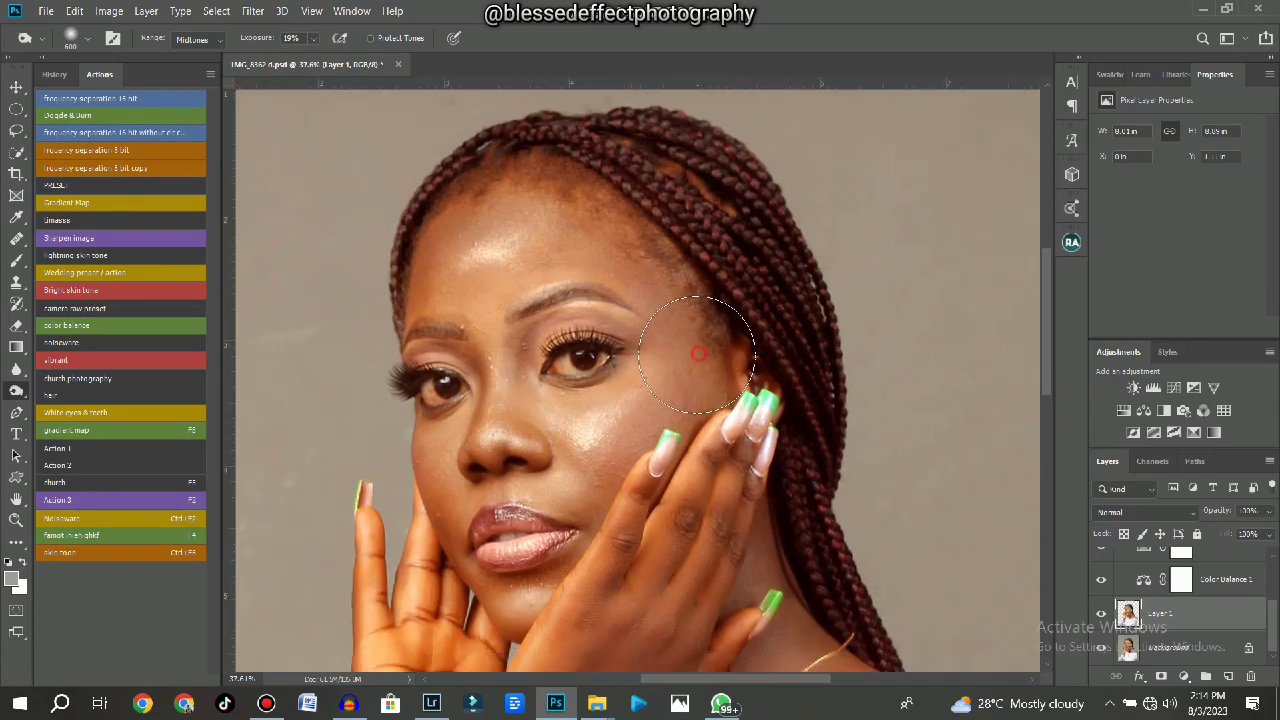
Examine the burned hairline and temple and the dodged hands, face and shoulder, both up close and across the whole portrait.
mouse_move(747, 291)
mouse_down()
mouse_move(714, 213)
mouse_move(718, 179)
mouse_move(607, 315)
mouse_move(567, 310)
mouse_move(569, 326)
mouse_move(490, 351)
mouse_up()
scroll(600, 303, down, 3)
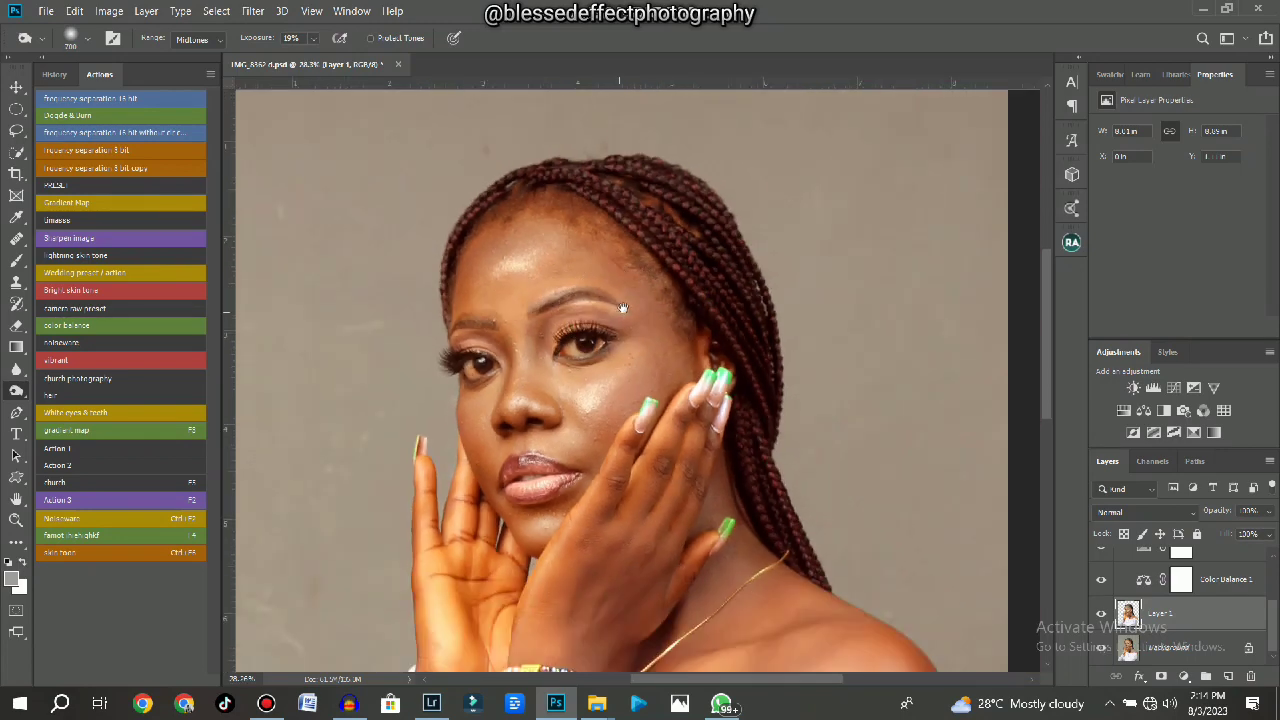
scroll(623, 290, down, 2)
scroll(628, 243, down, 4)
scroll(655, 215, up, 4)
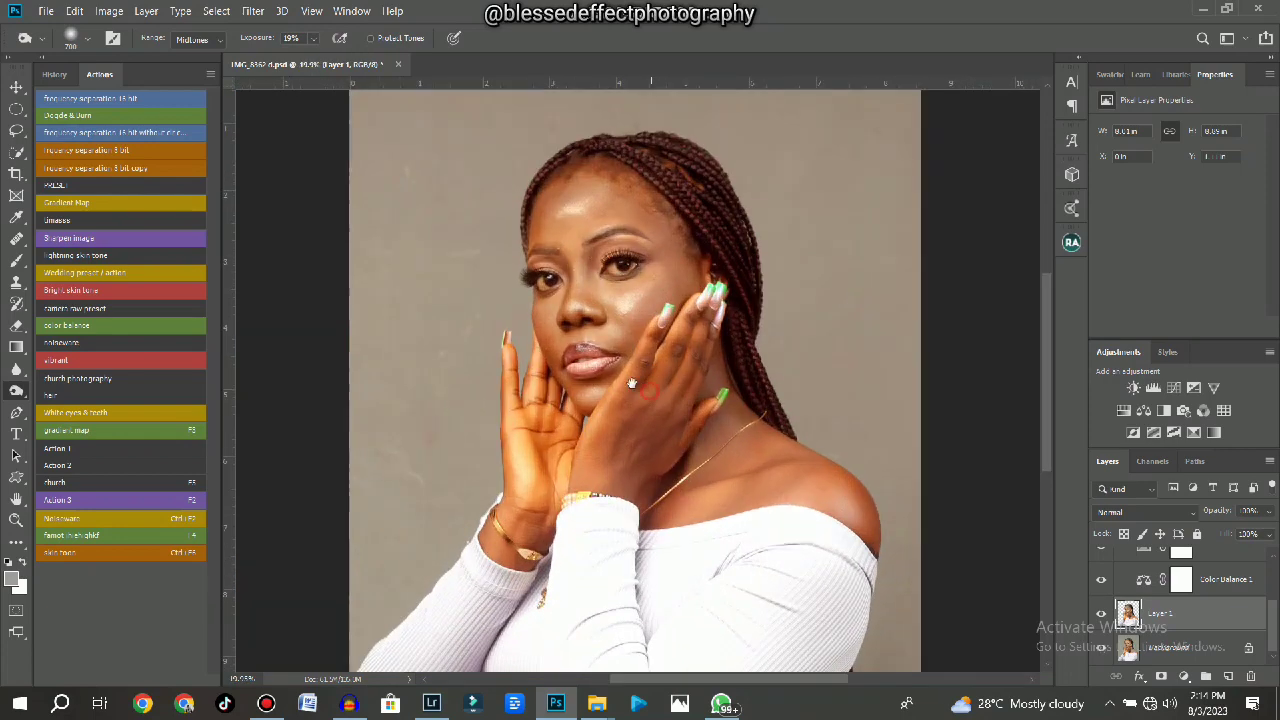
scroll(640, 355, up, 2)
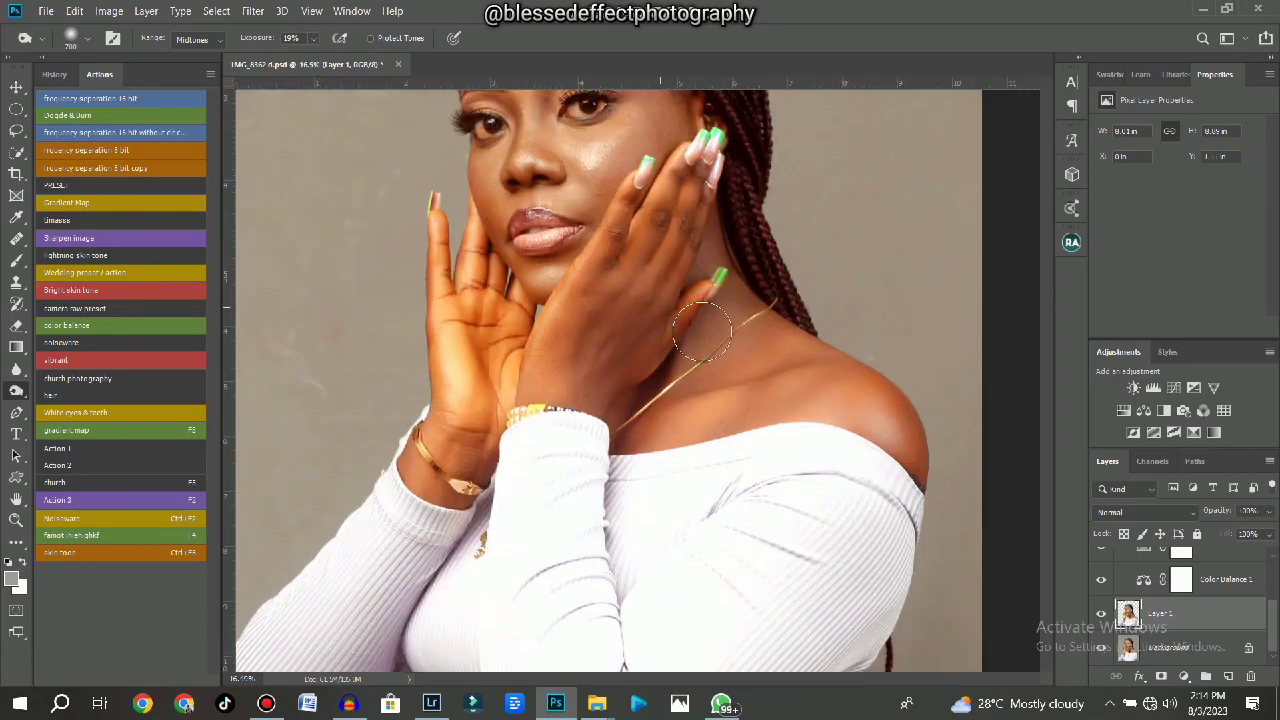
scroll(650, 380, down, 4)
scroll(651, 380, up, 3)
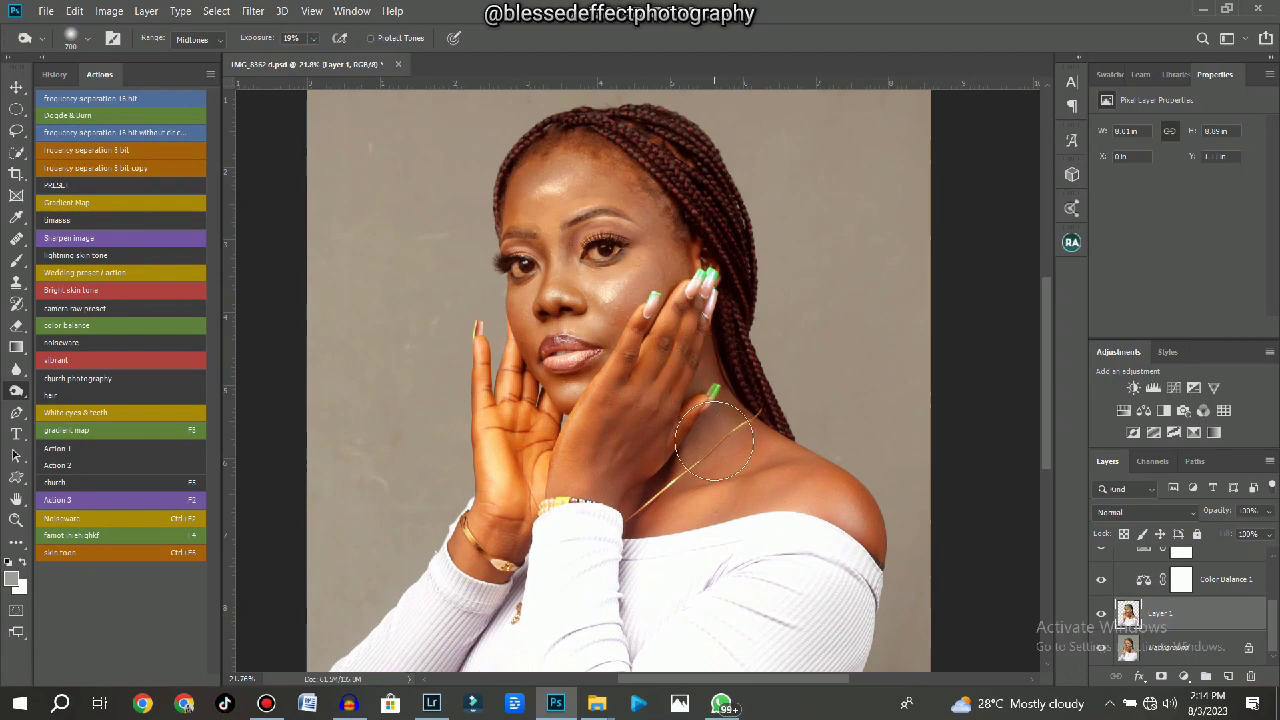
scroll(630, 300, up, 3)
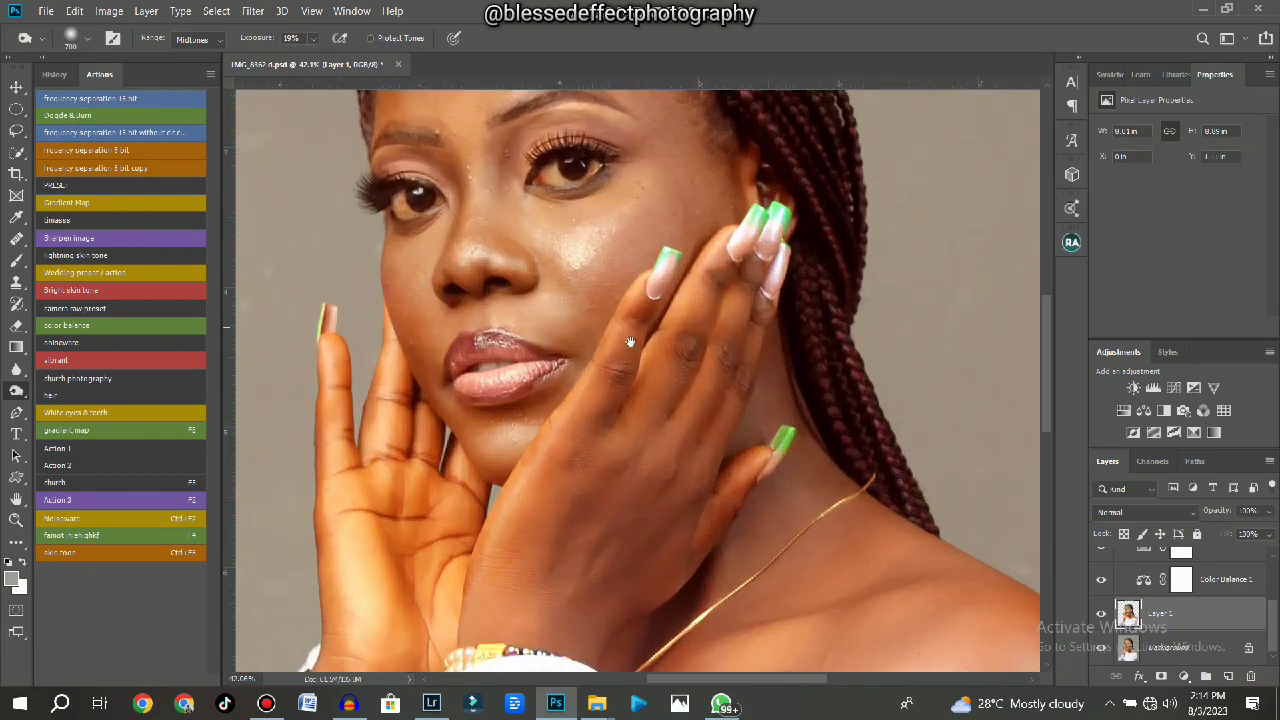
scroll(616, 391, down, 4)
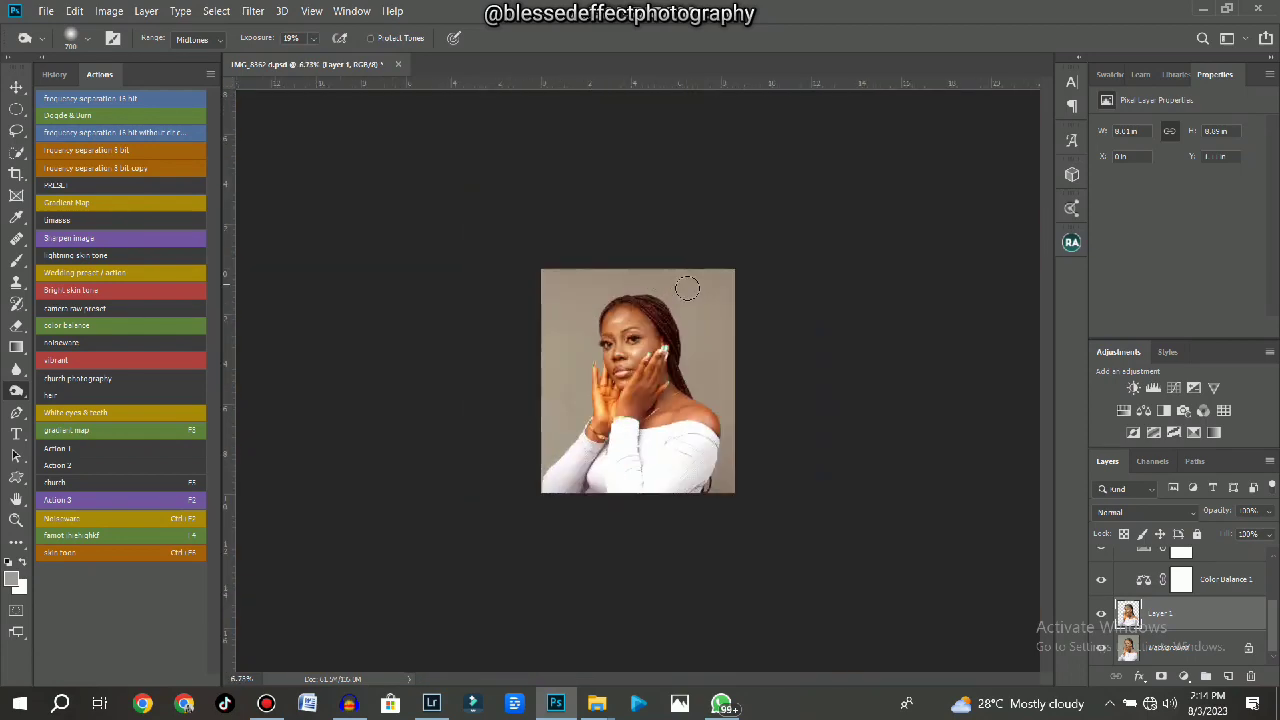
scroll(705, 345, up, 2)
scroll(690, 330, up, 2)
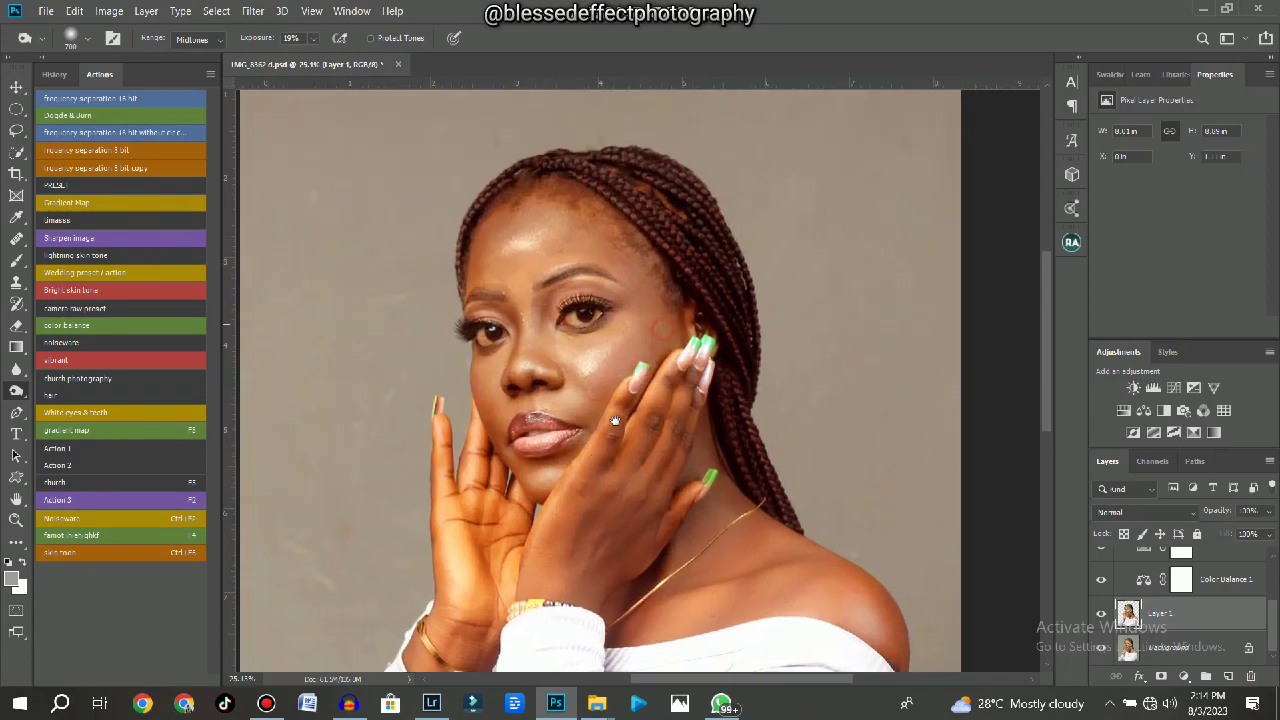
scroll(735, 430, down, 2)
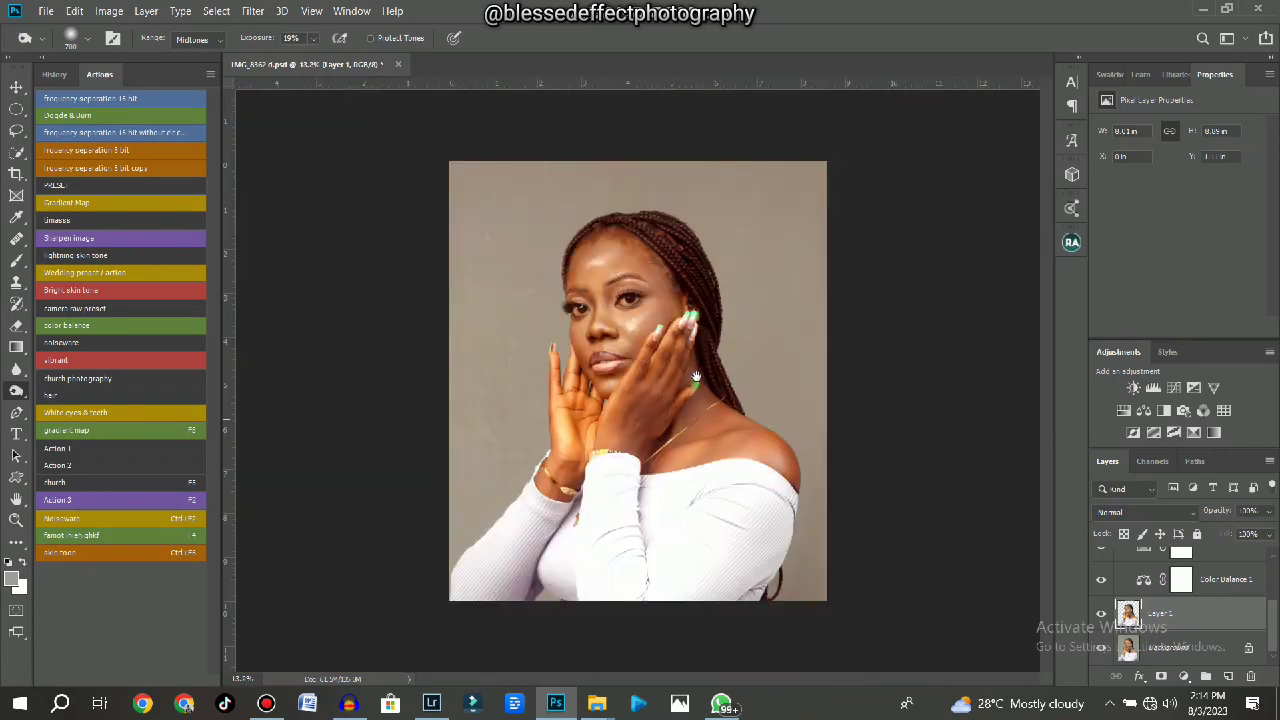
scroll(696, 376, down, 1)
scroll(640, 350, up, 3)
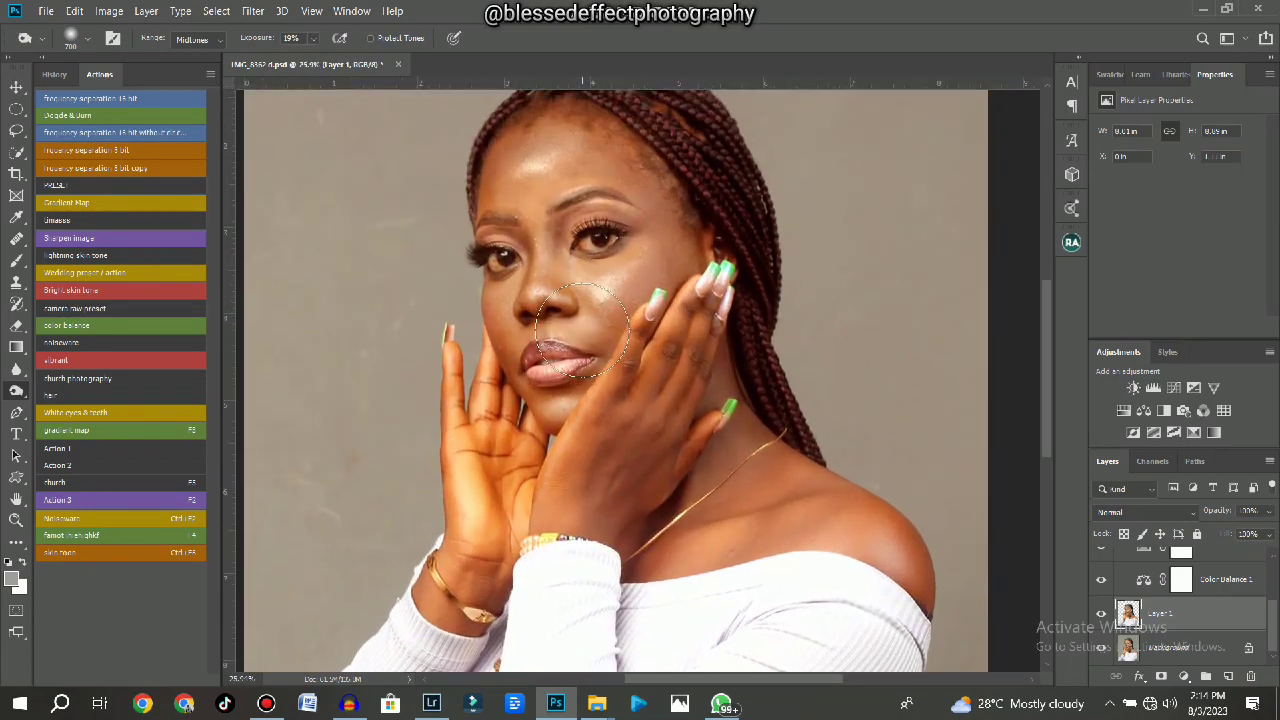
scroll(583, 330, up, 2)
scroll(1130, 562, up, 3)
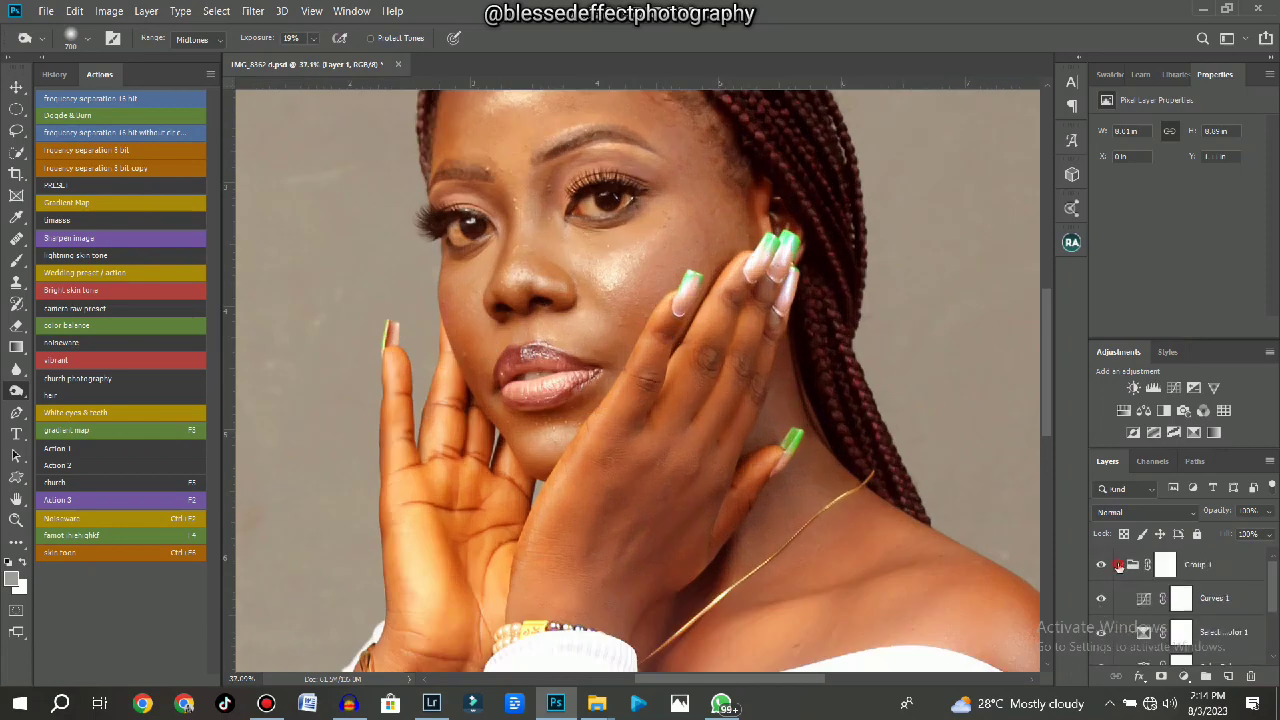
Collapse Group 1 to hide its adjustment layers and select the group above Layer 1.
click(1119, 565)
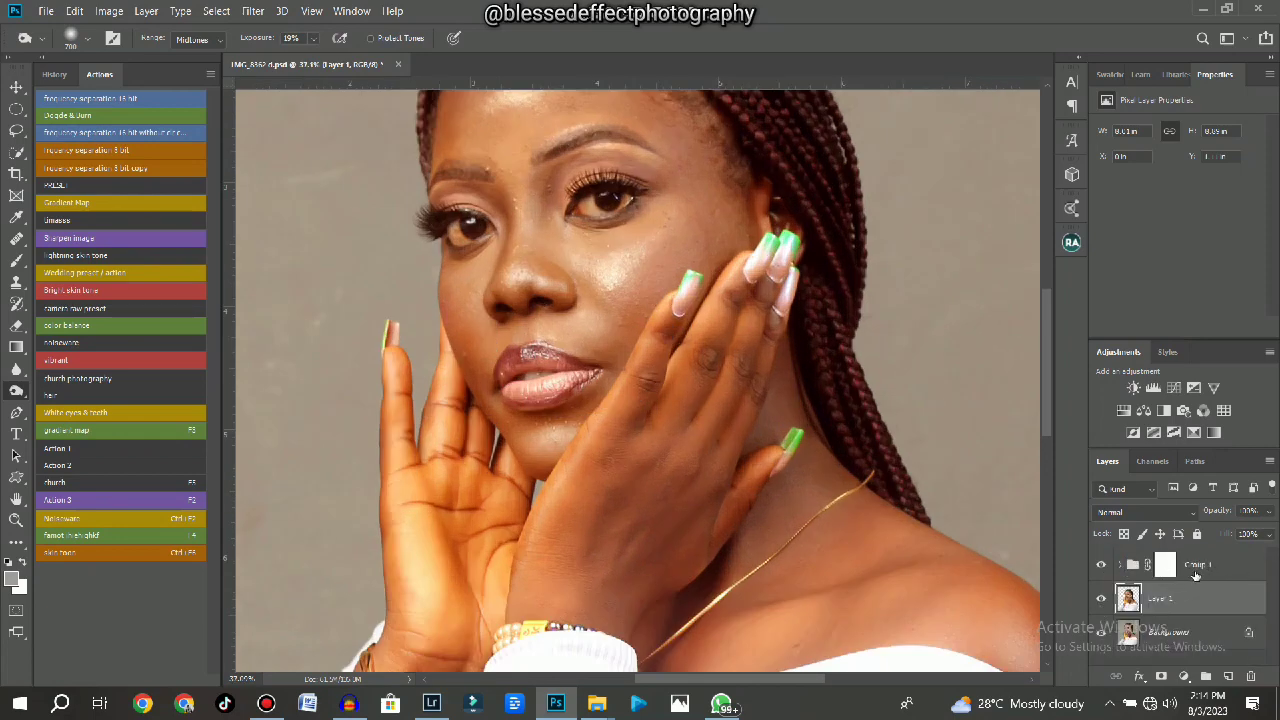
click(1215, 567)
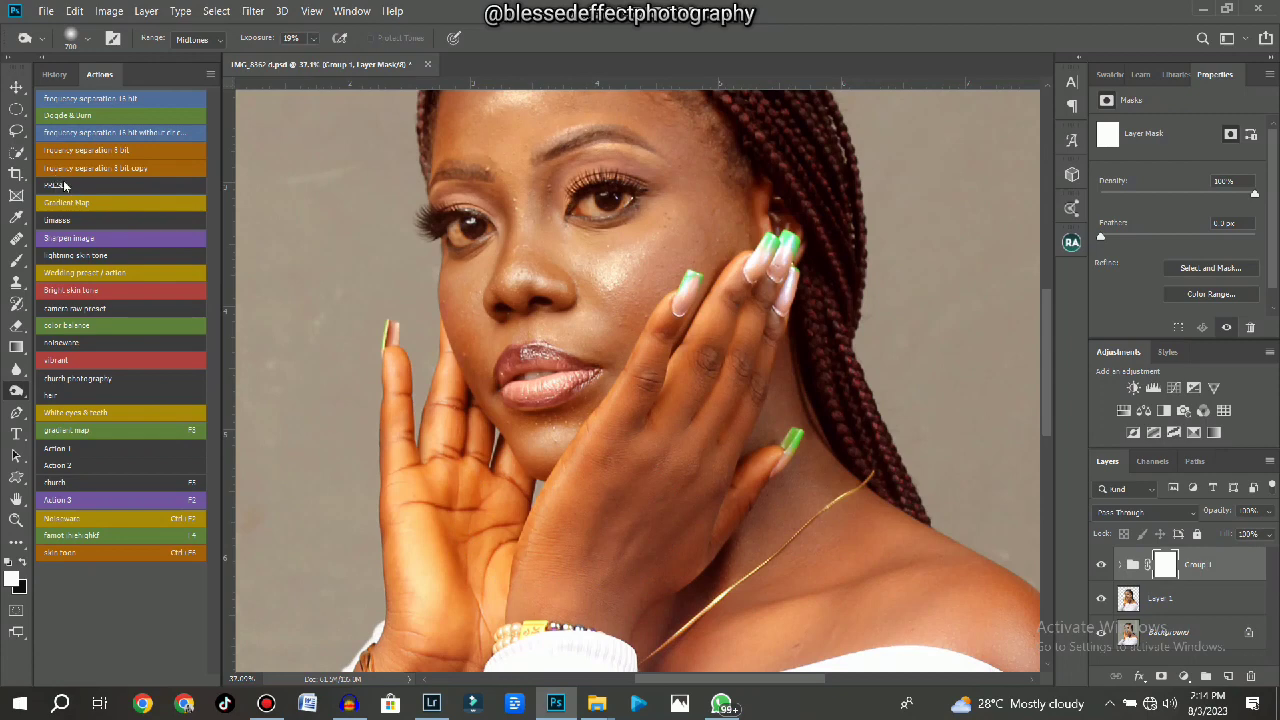
Inspect the skin around the eyes, nose and lips at high magnification, and check the full portrait.
scroll(580, 314, up, 2)
drag(580, 314, 580, 380)
scroll(574, 357, down, 3)
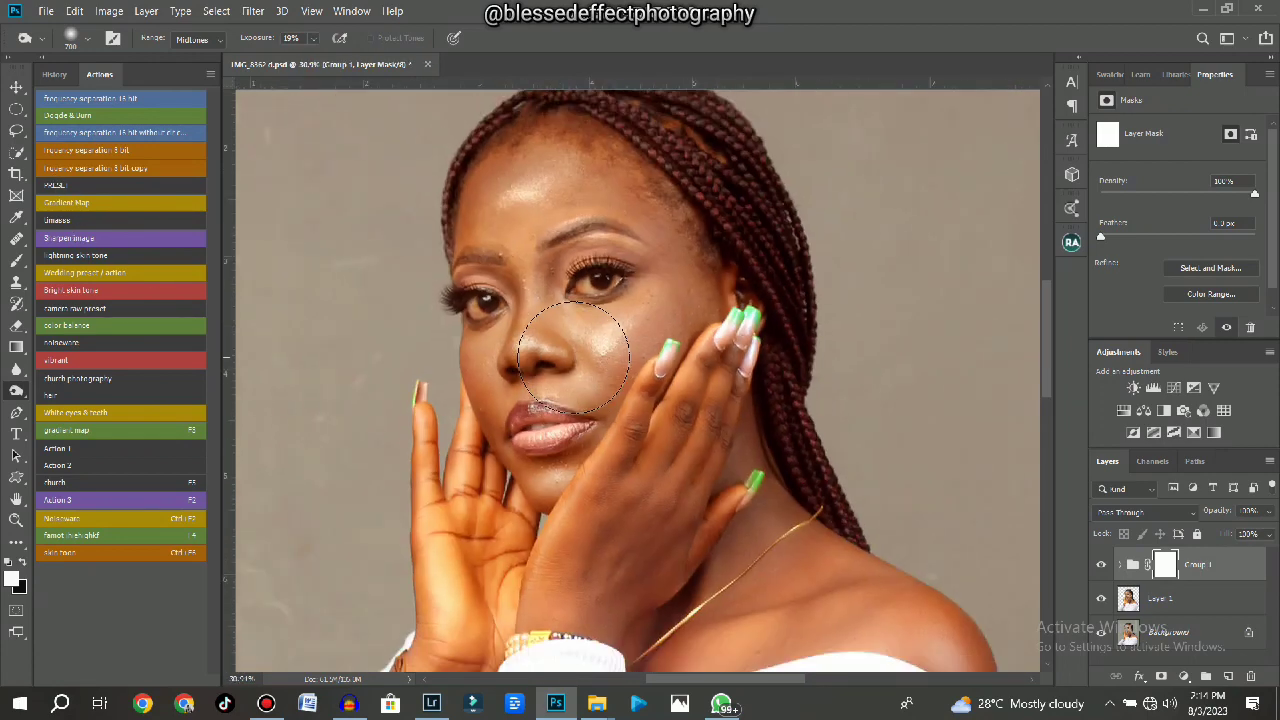
scroll(573, 355, up, 1)
scroll(560, 340, up, 1)
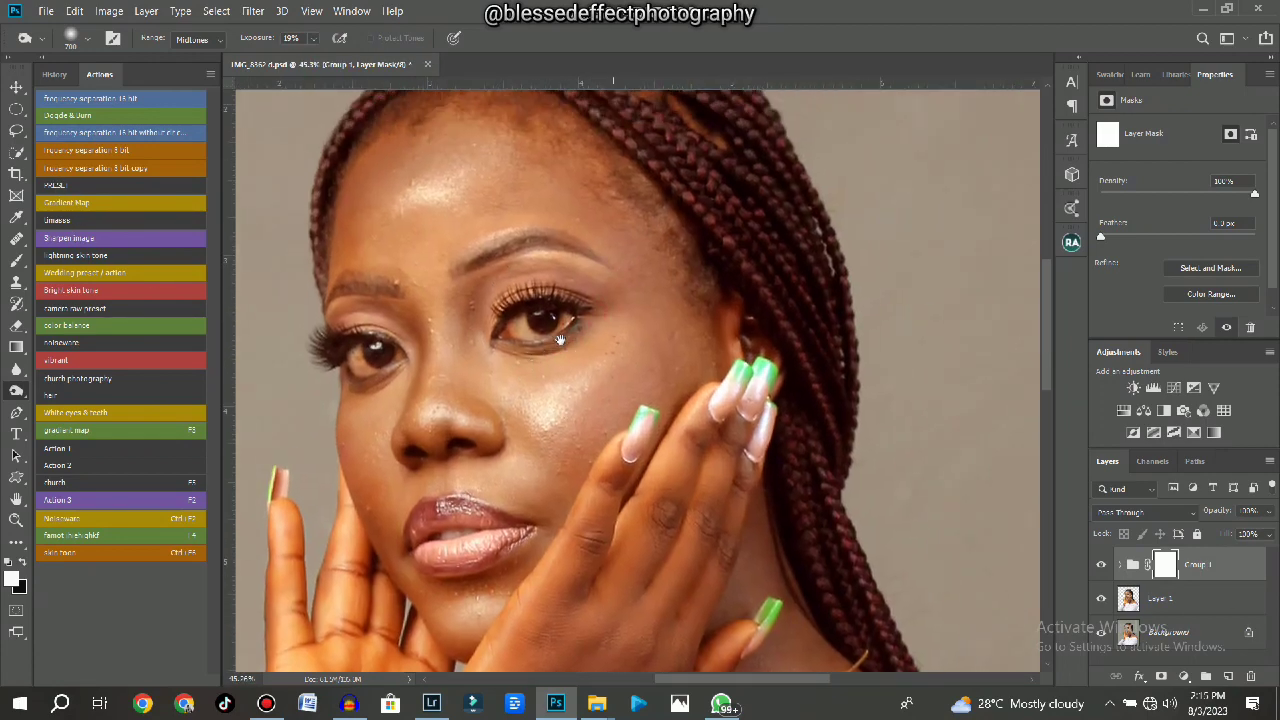
scroll(560, 340, up, 2)
drag(548, 339, 560, 385)
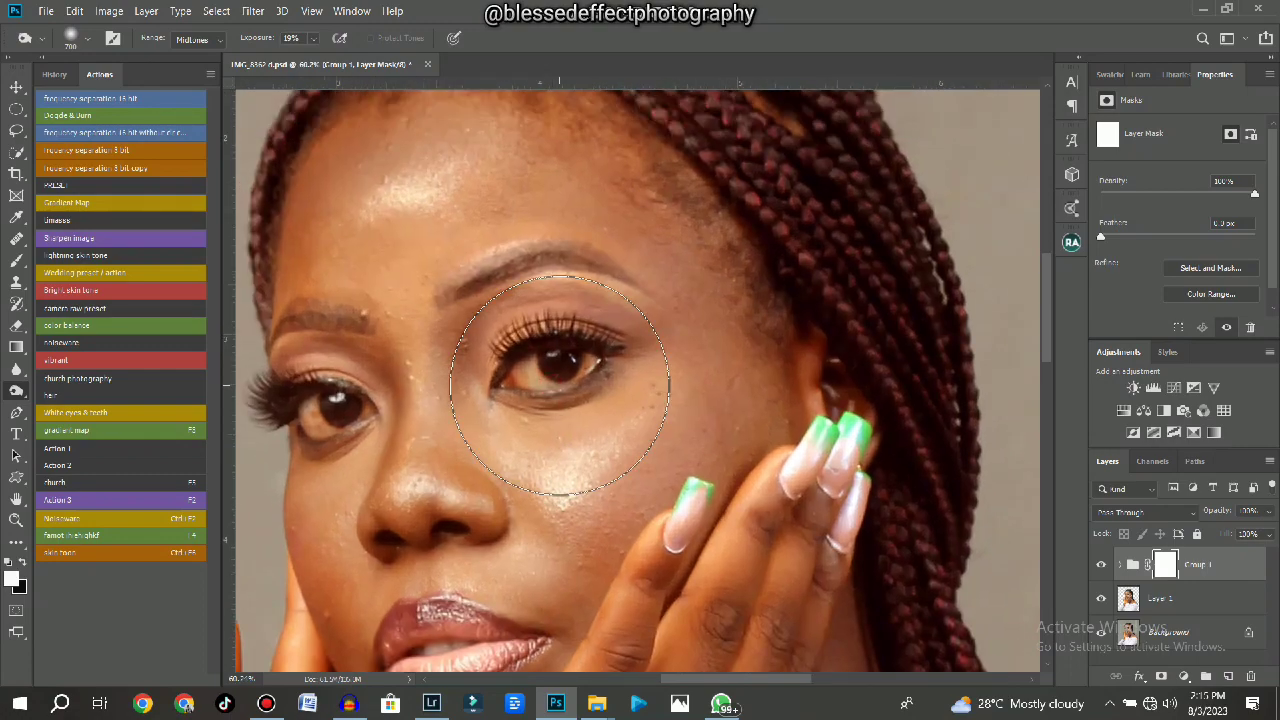
scroll(557, 357, up, 2)
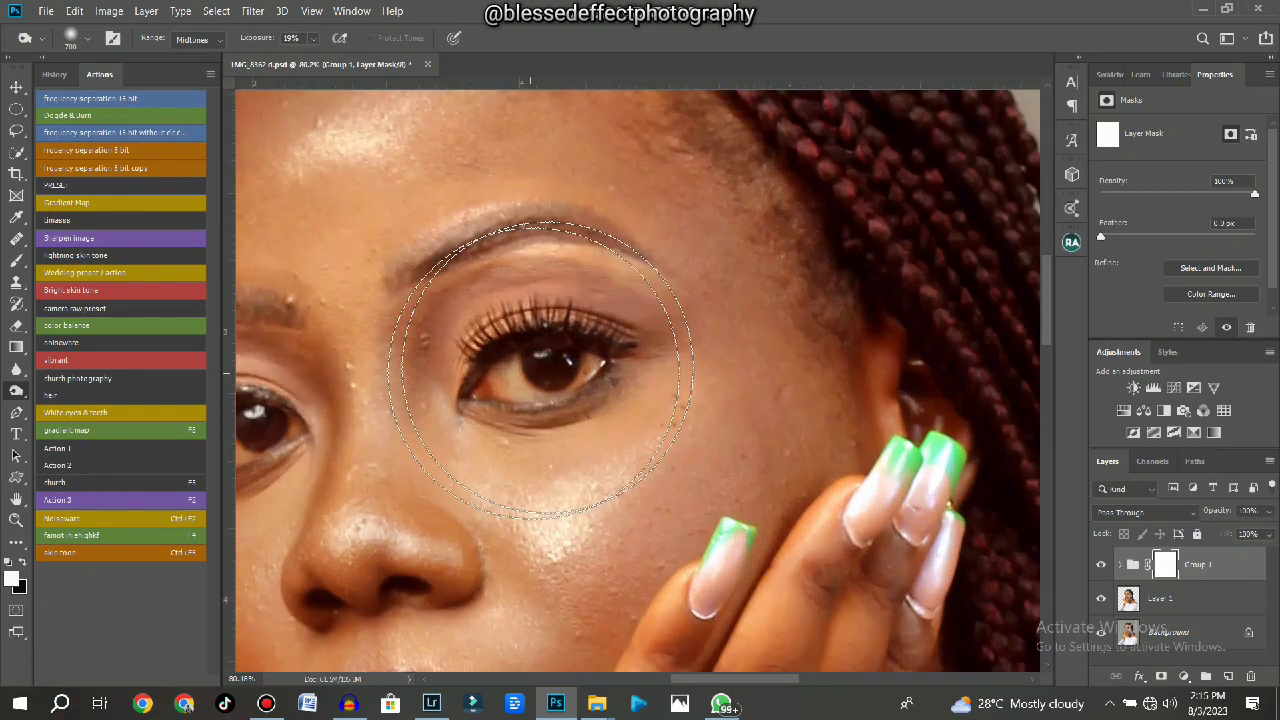
drag(571, 343, 605, 329)
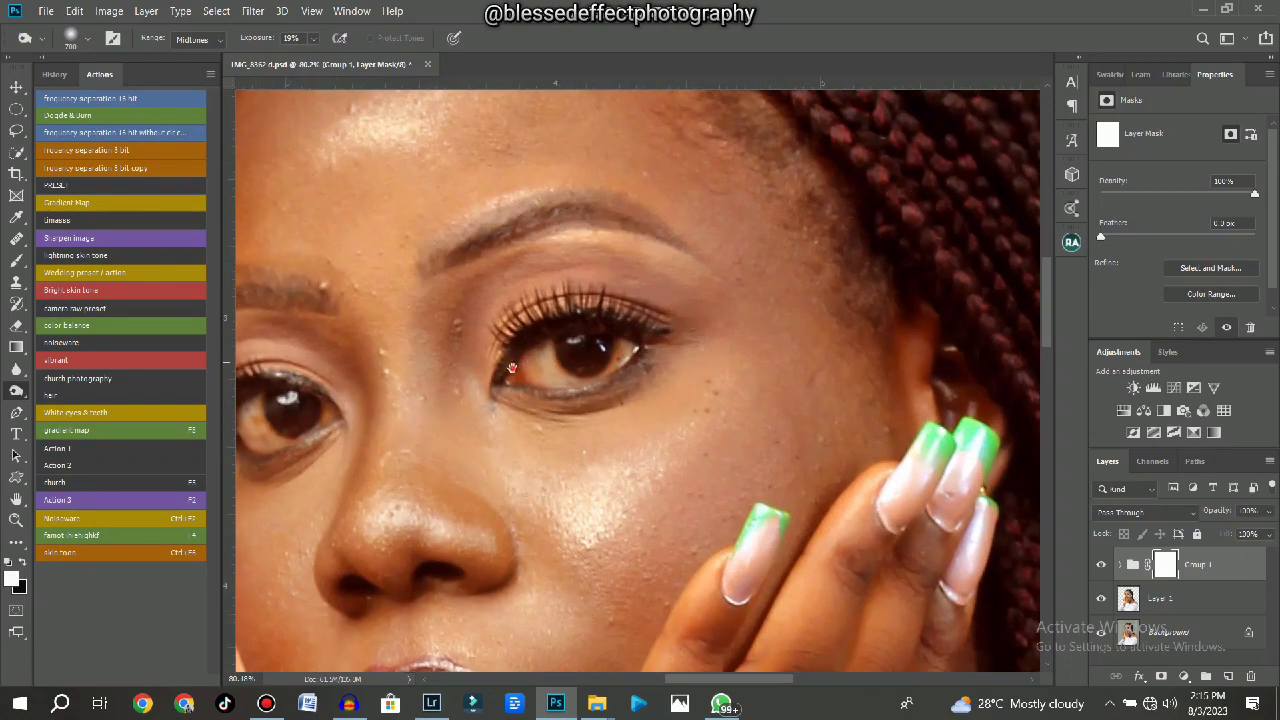
scroll(511, 369, down, 2)
scroll(614, 363, down, 2)
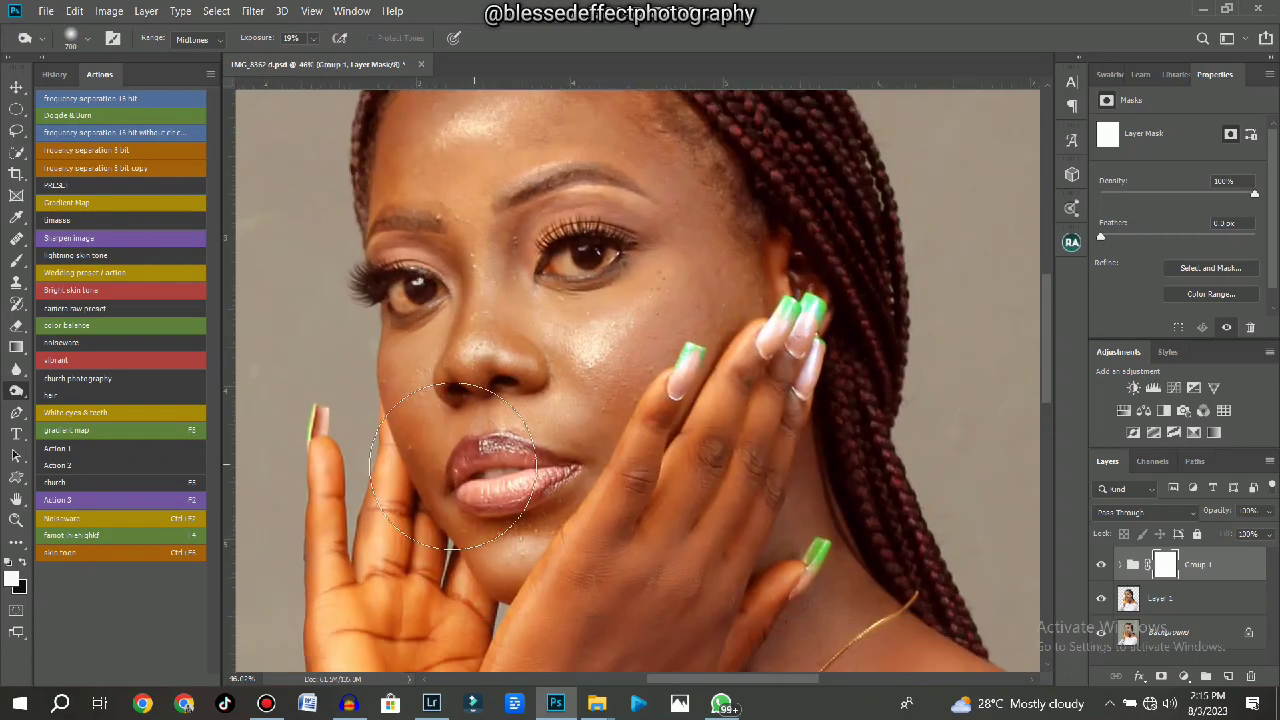
scroll(543, 329, down, 4)
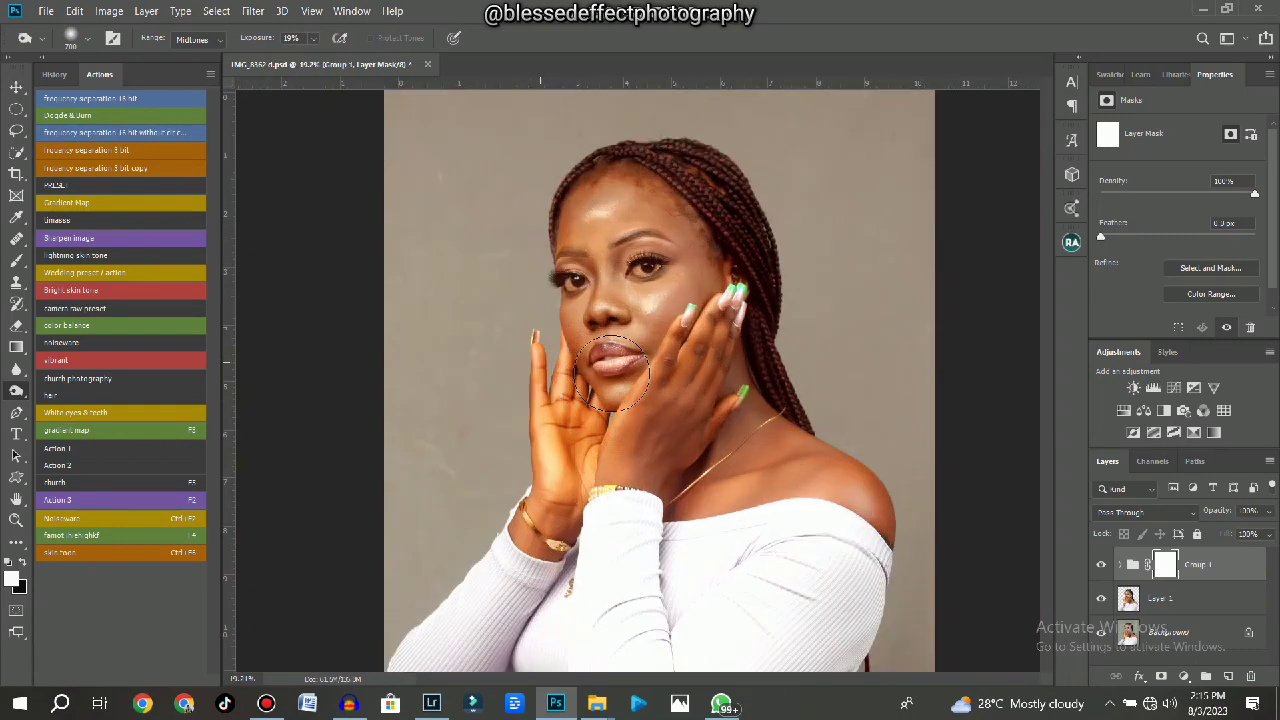
scroll(611, 373, up, 2)
drag(680, 397, 537, 366)
key(ctrl+0)
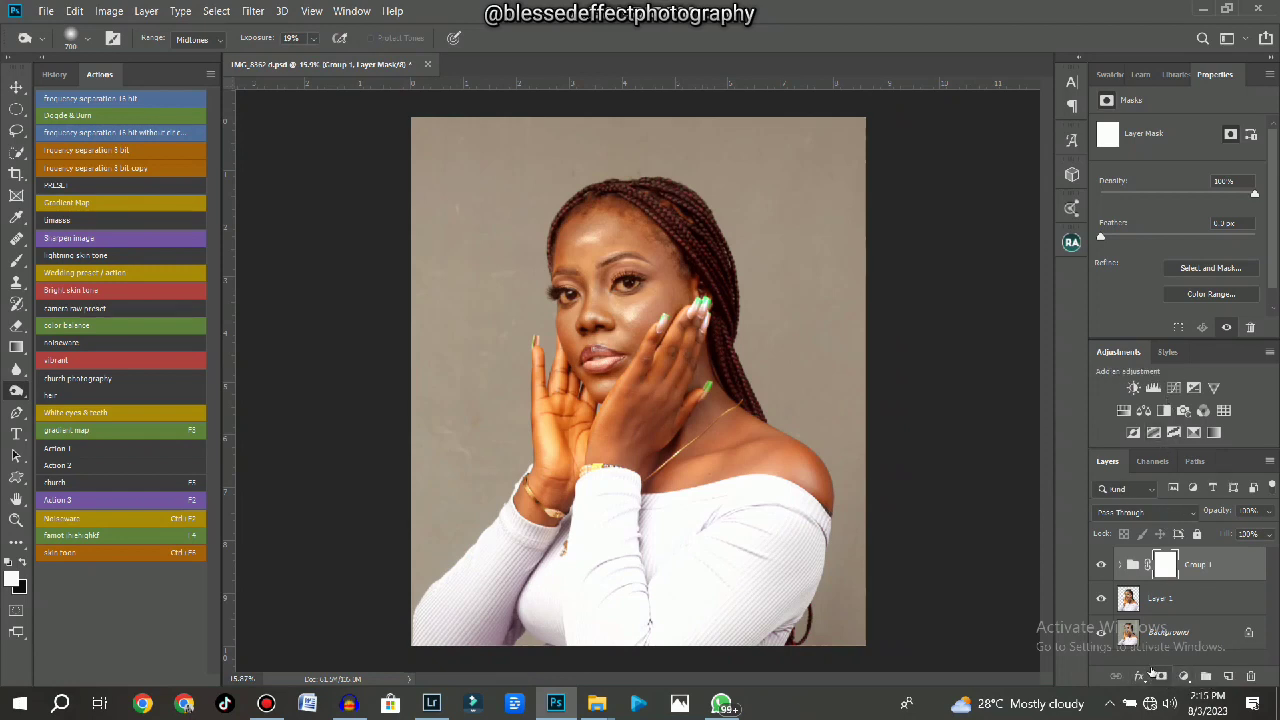
Add a Hue/Saturation adjustment layer above Group 1 and set its Yellows saturation to -100.
click(1184, 677)
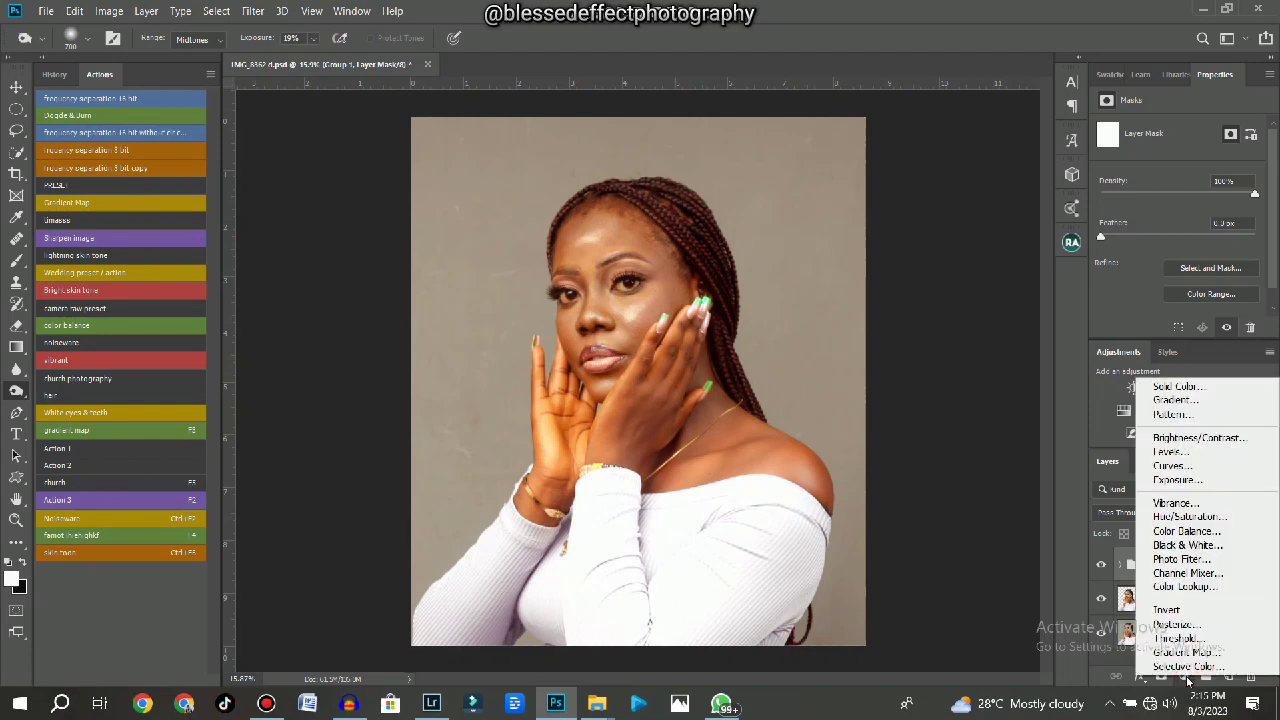
click(1184, 518)
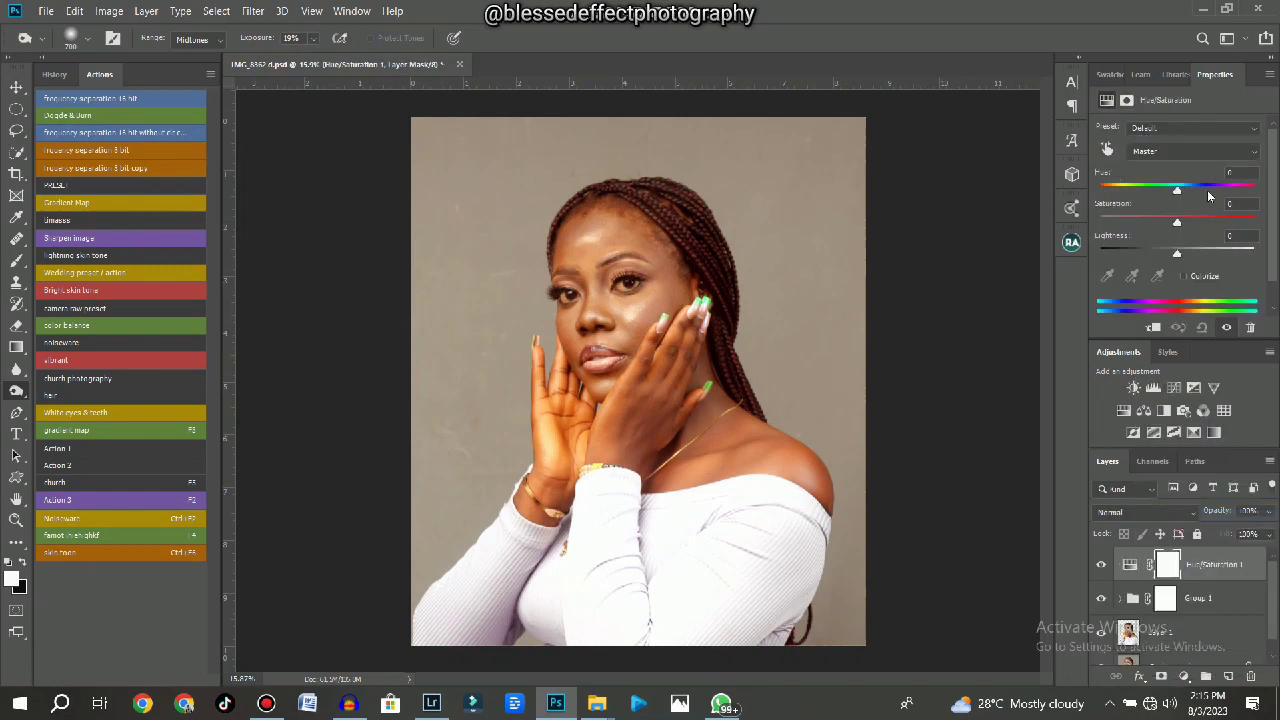
click(1164, 156)
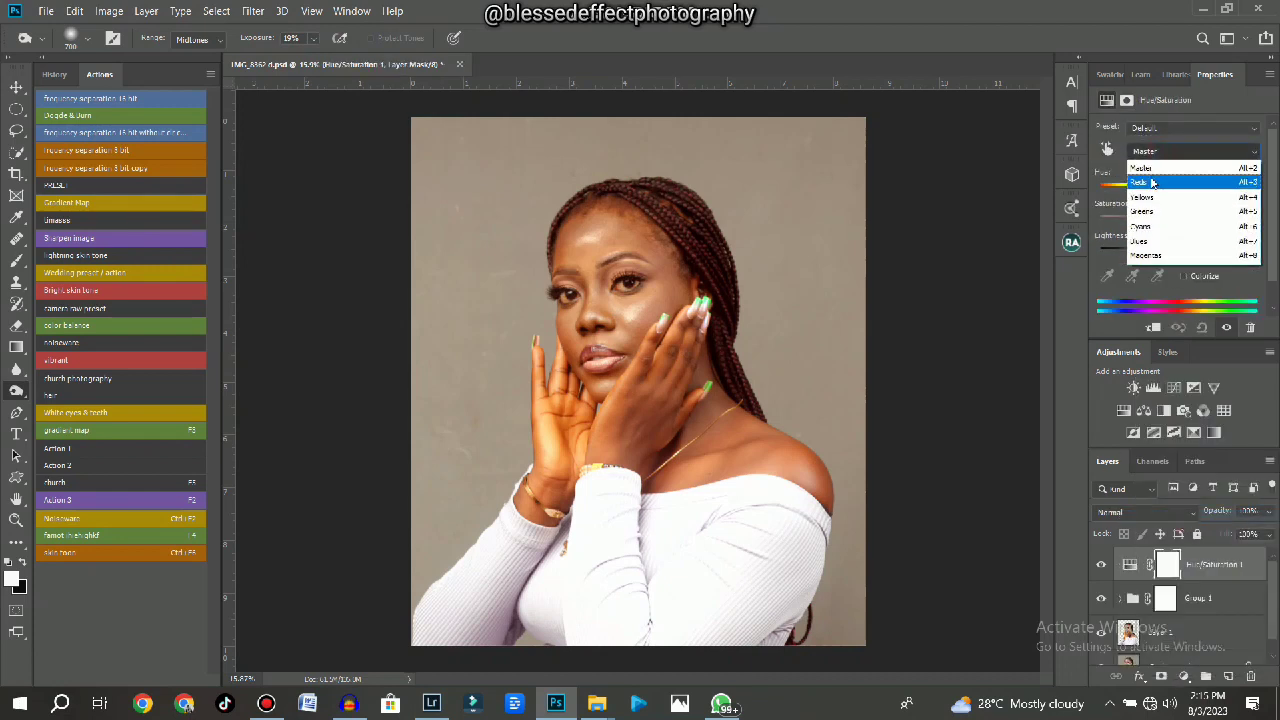
click(1150, 197)
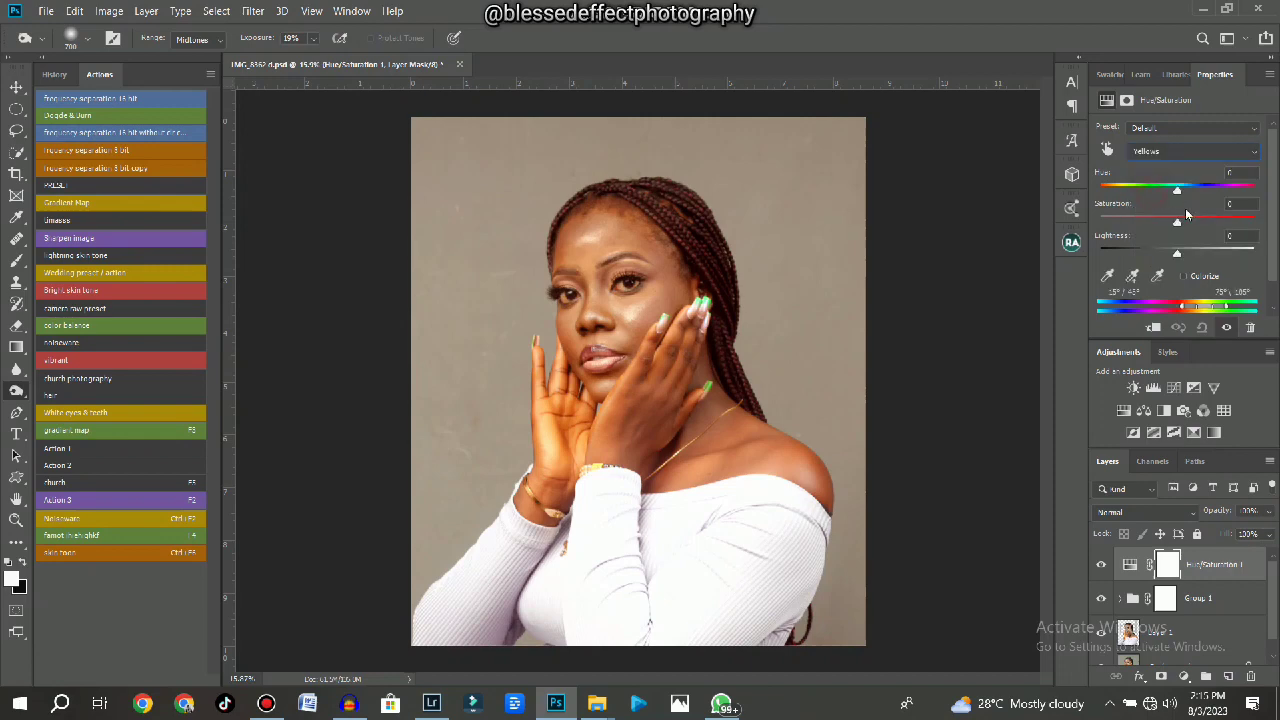
drag(1175, 224, 1101, 223)
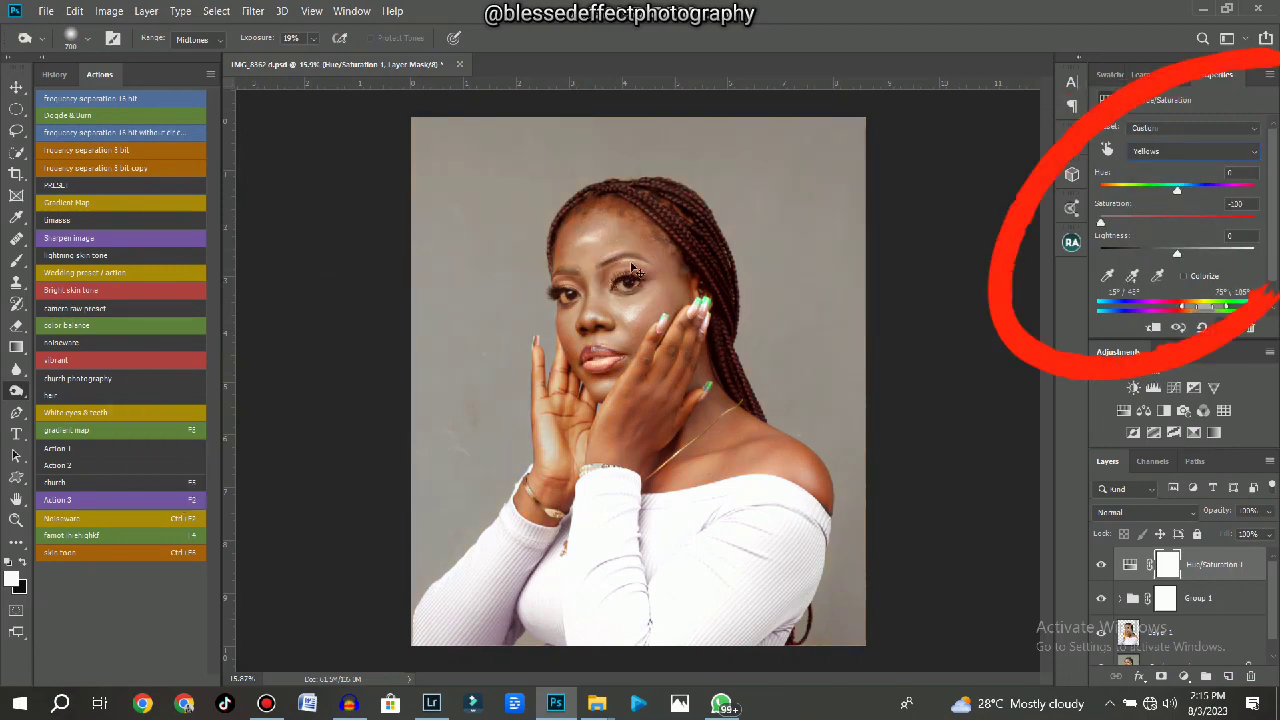
Check the desaturated skin on the face and raise the Yellows lightness to +100.
key(ctrl+plus)
key(ctrl+plus)
key(ctrl+plus)
drag(641, 243, 548, 444)
scroll(551, 445, up, 1)
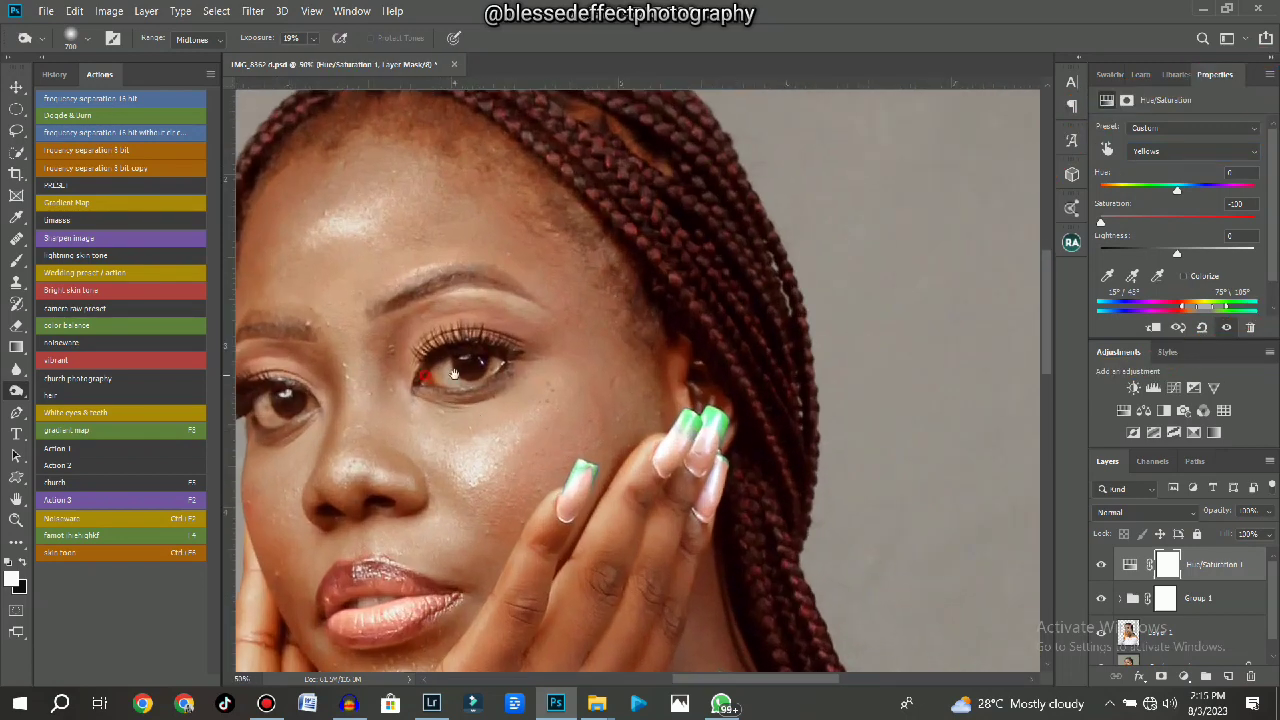
drag(453, 374, 573, 364)
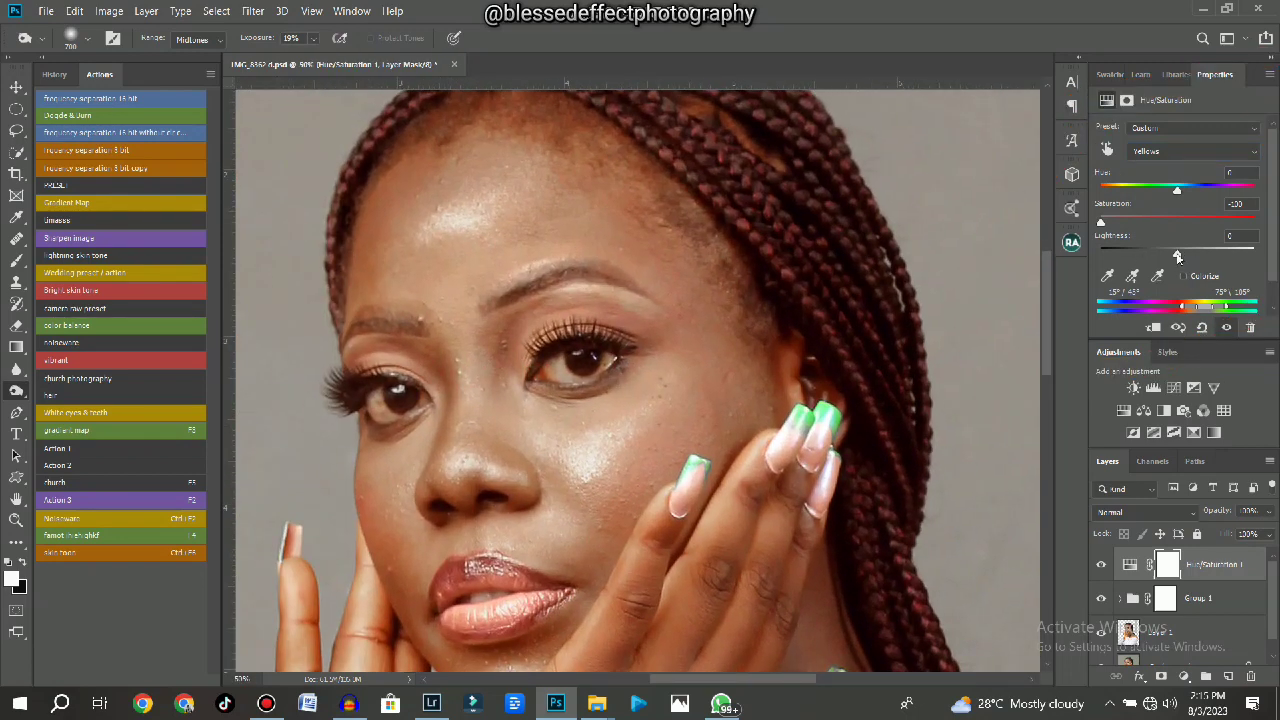
drag(1180, 253, 1256, 253)
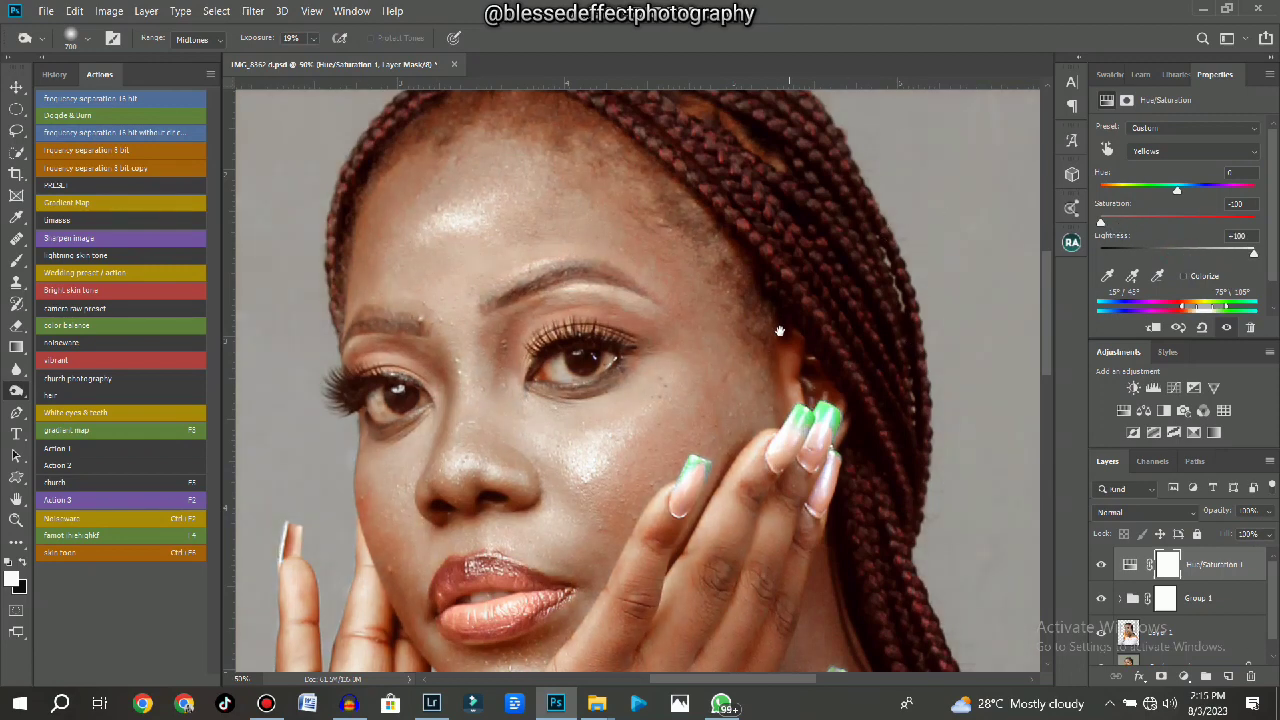
drag(779, 332, 731, 340)
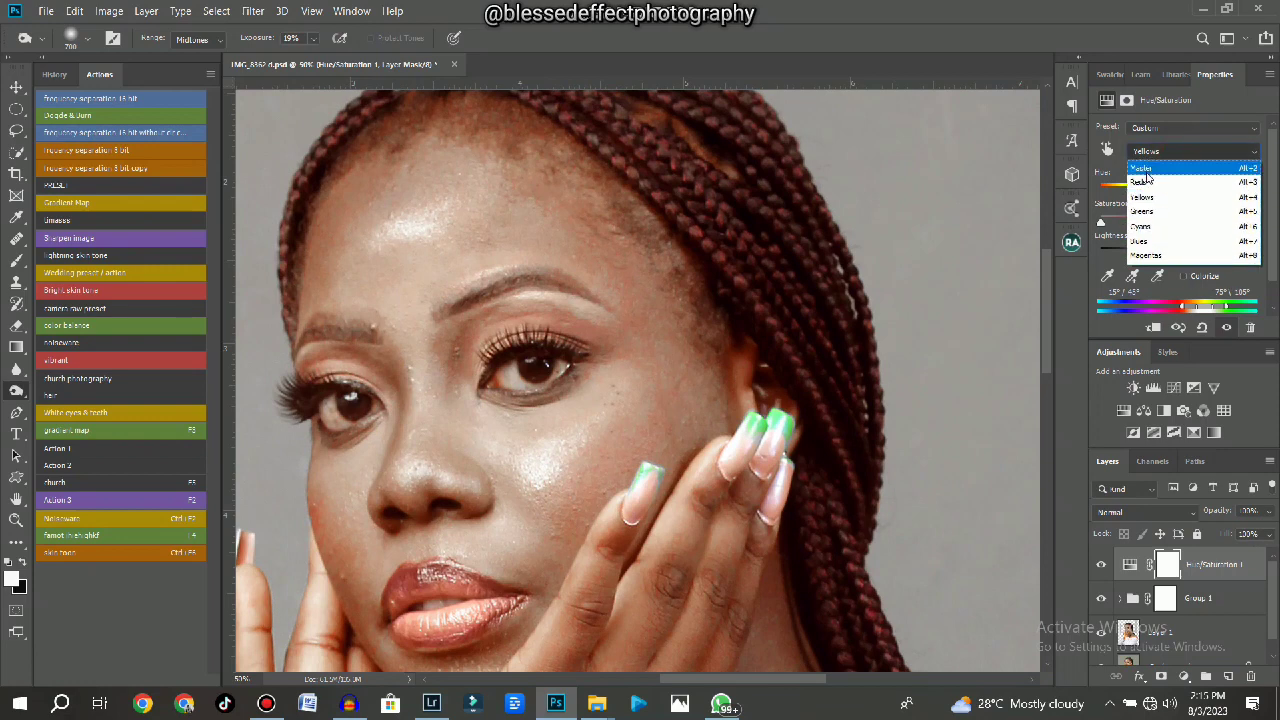
Set the Reds saturation of the Hue/Saturation adjustment to -75.
click(1160, 172)
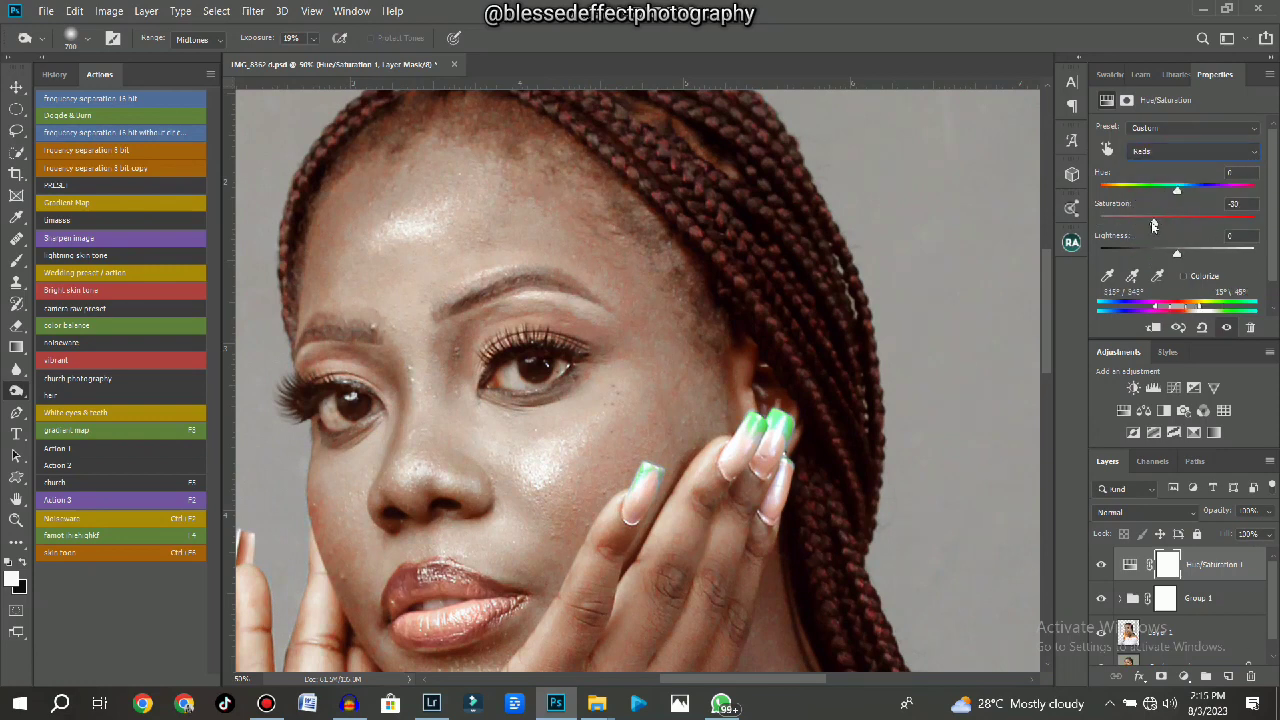
drag(1153, 225, 1133, 228)
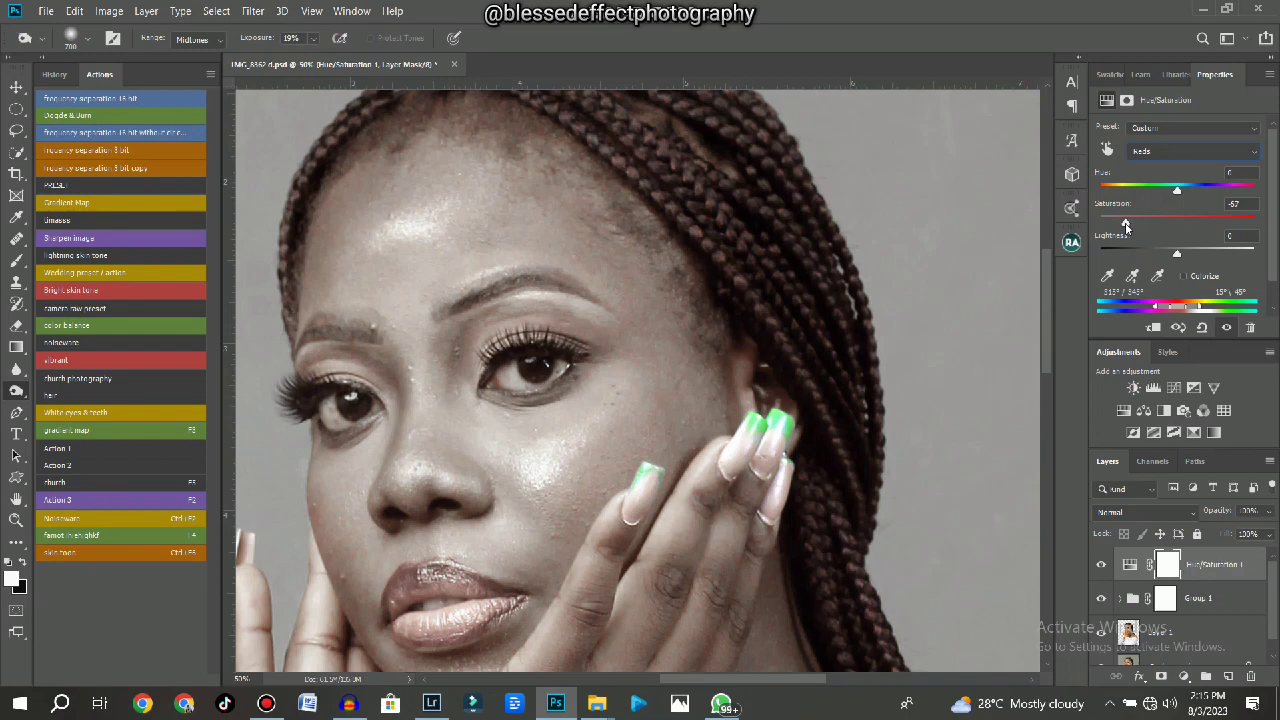
drag(1126, 228, 1124, 229)
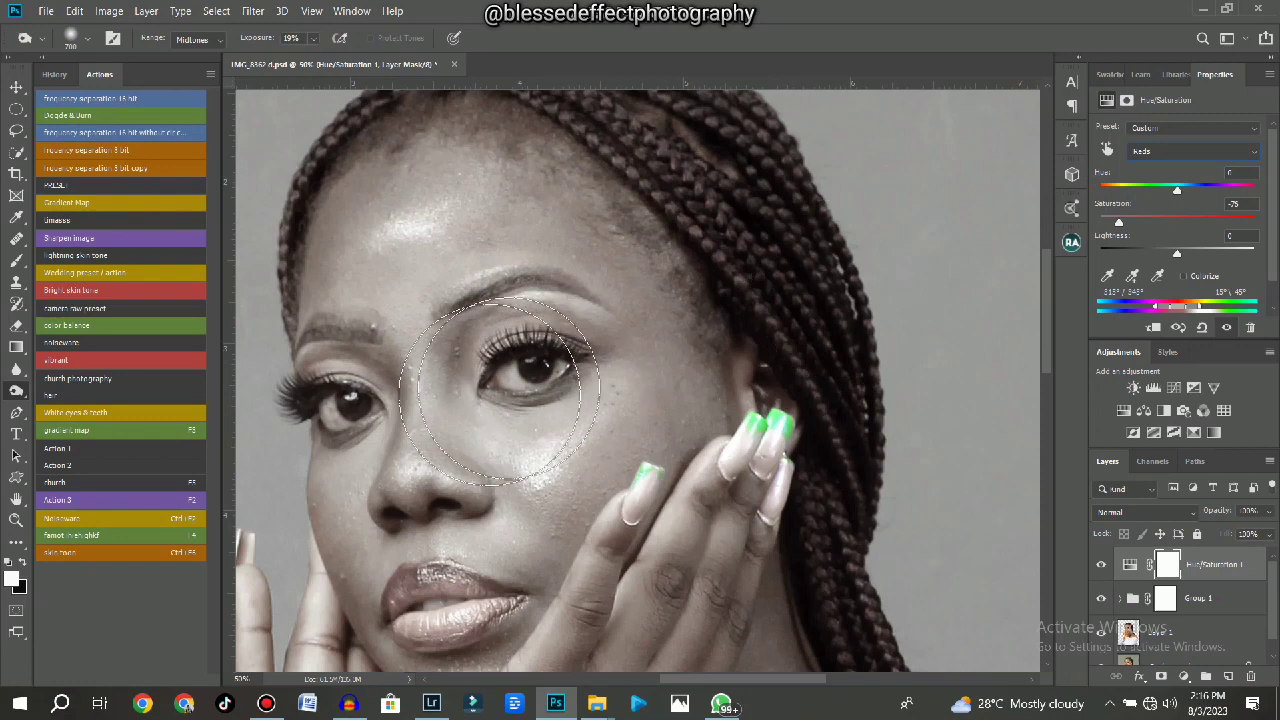
Set the Greens lightness to +100 and saturation to -53 in the Hue/Saturation adjustment, and check the nails.
key(ctrl+plus)
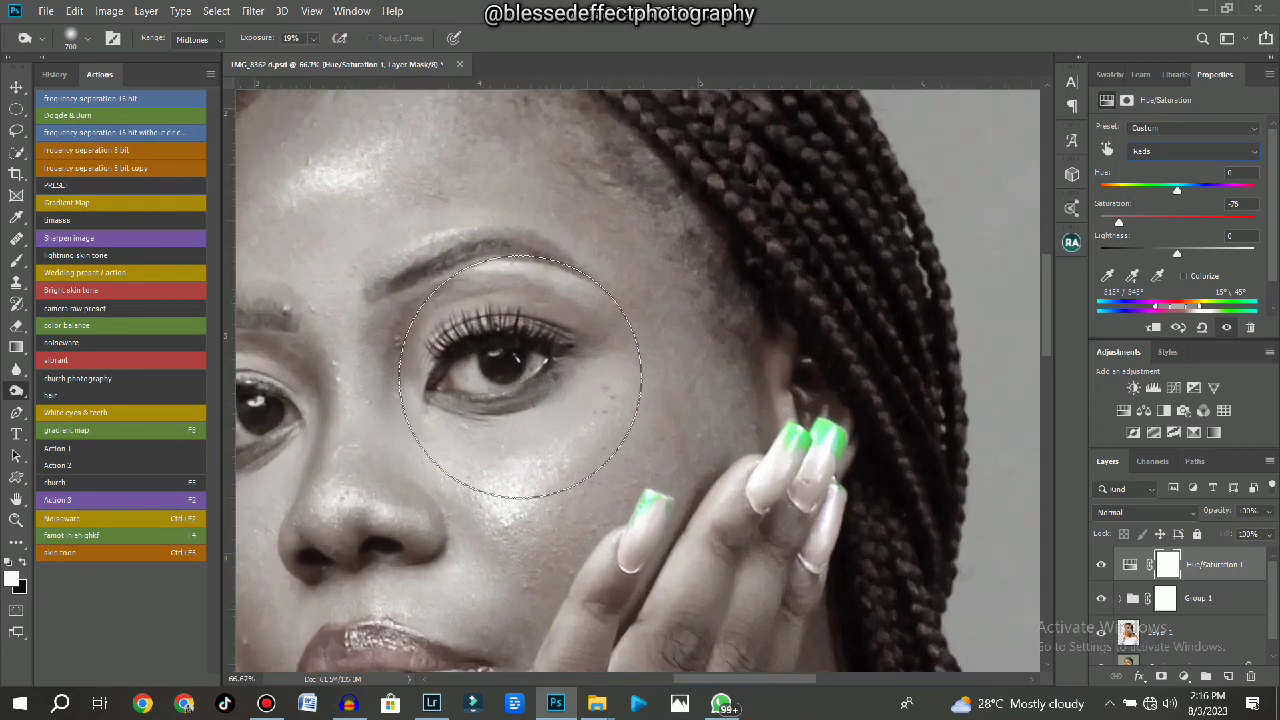
drag(546, 333, 608, 313)
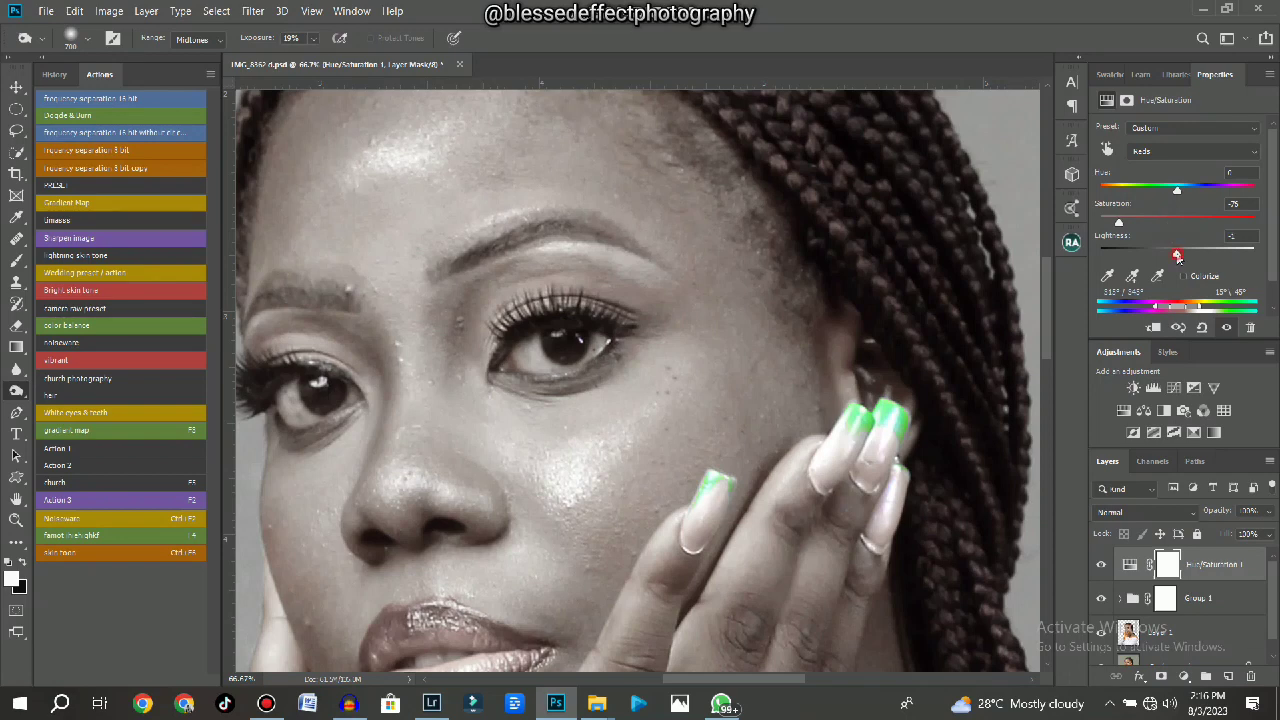
click(1165, 152)
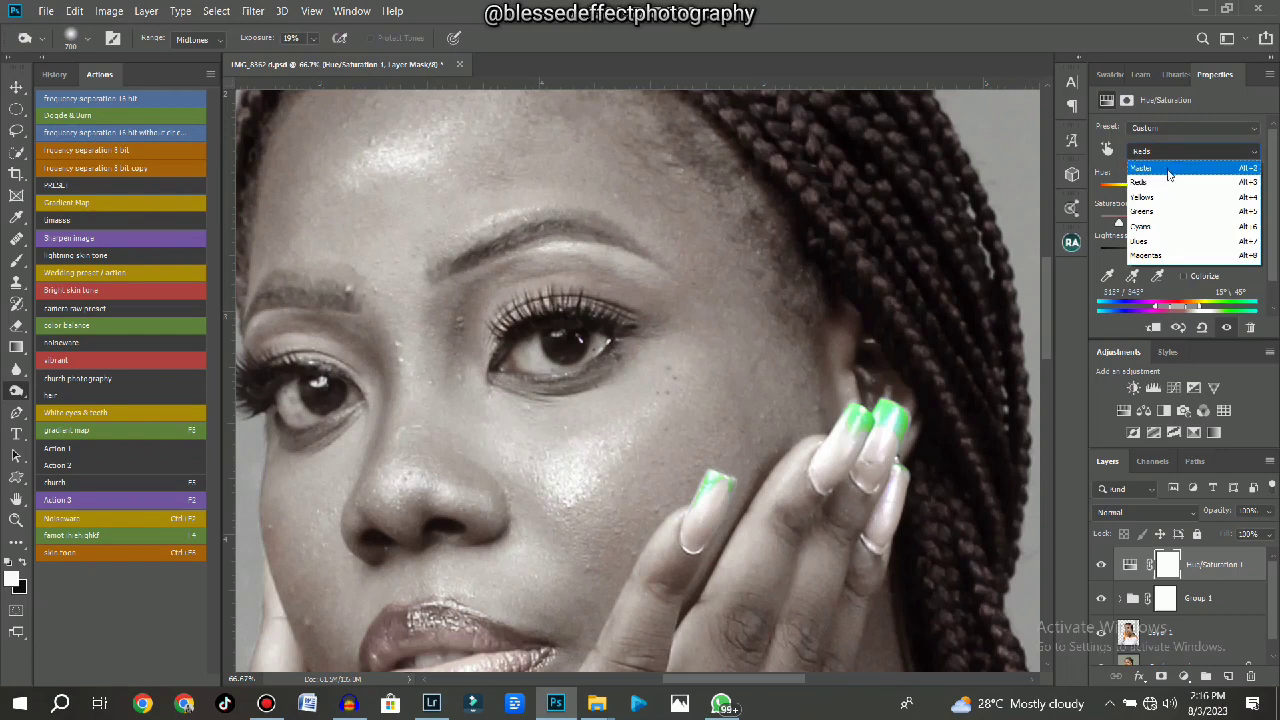
click(1153, 218)
drag(1177, 253, 1258, 254)
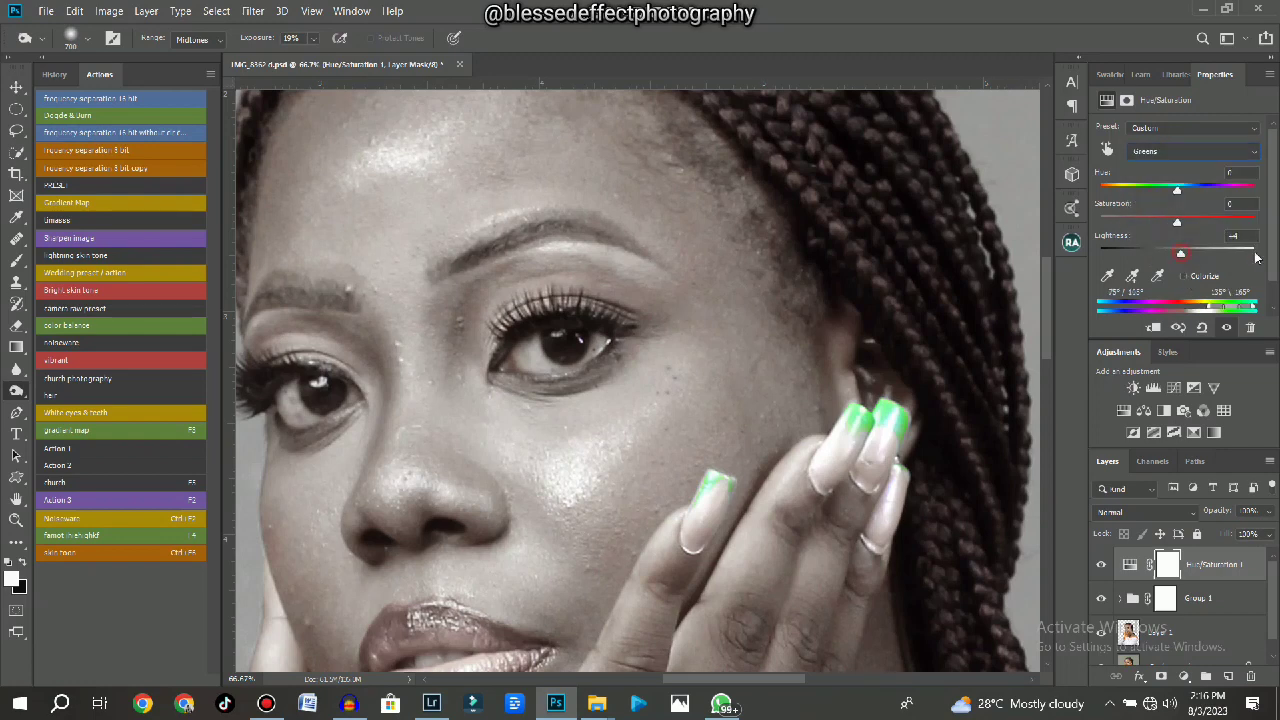
drag(1159, 224, 1136, 225)
drag(577, 297, 517, 315)
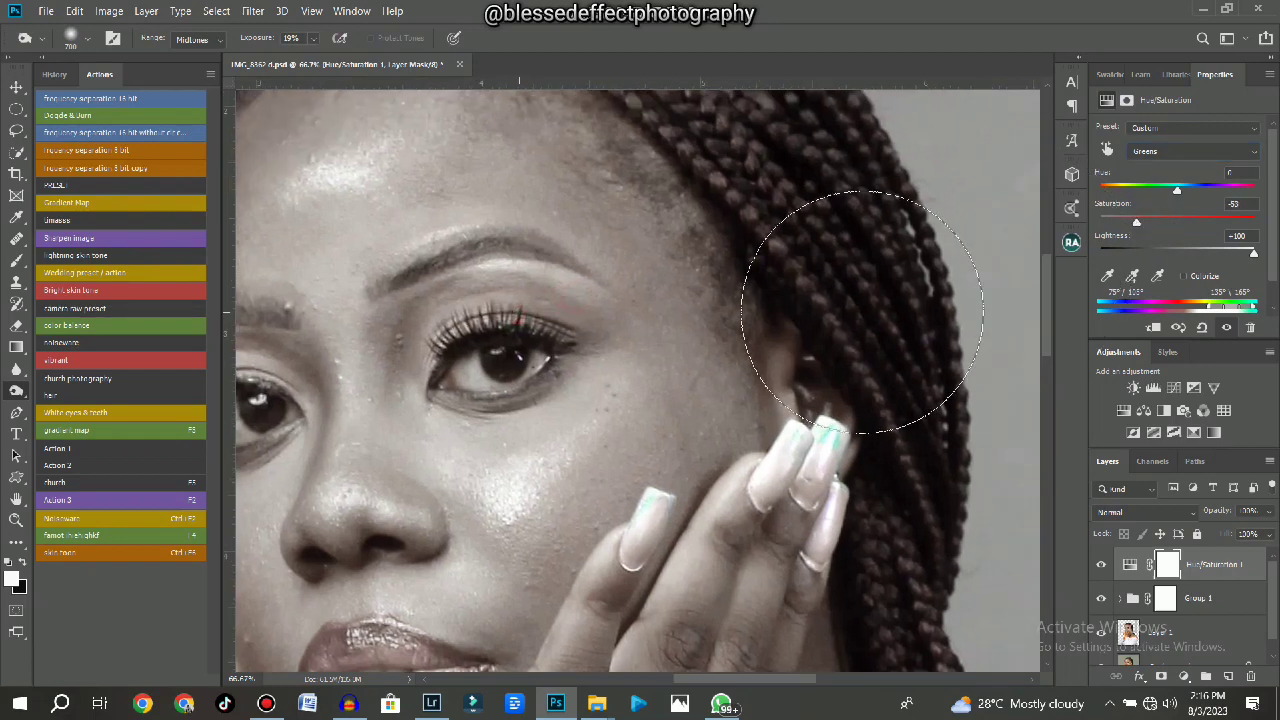
drag(632, 329, 608, 310)
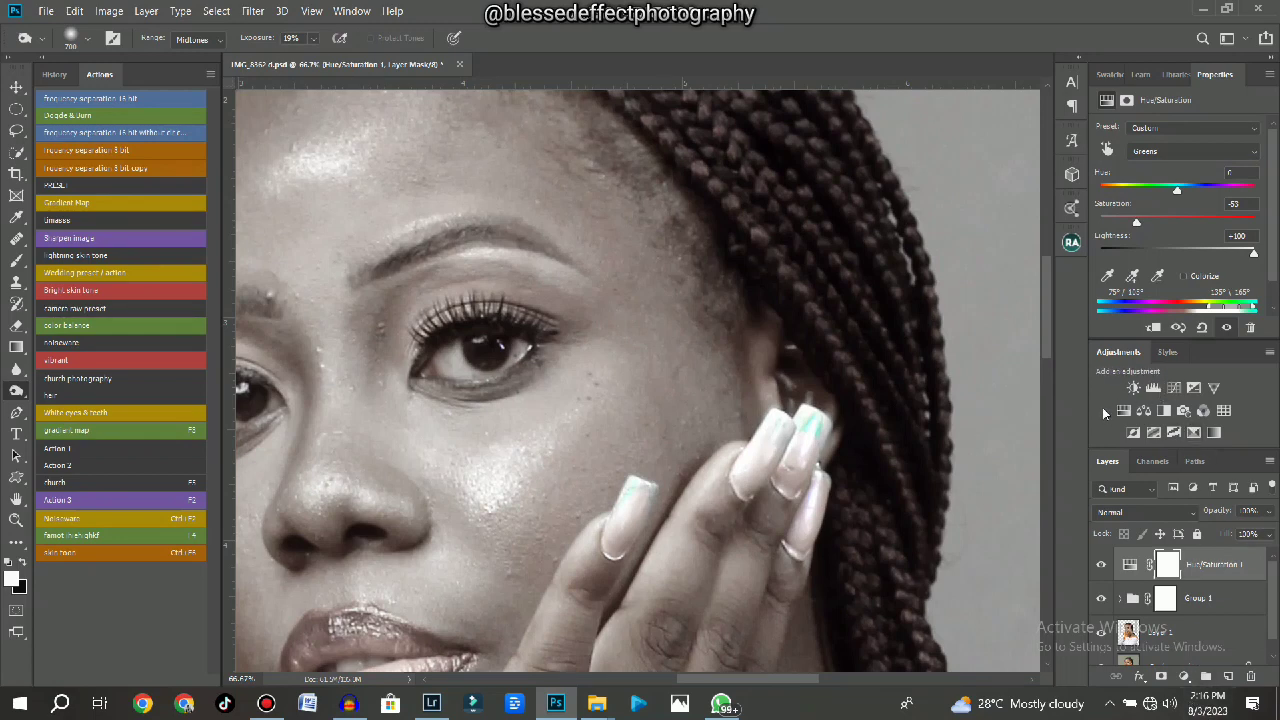
Add a Color Balance adjustment layer above Hue/Saturation 1 and shift its midtones toward blue to +18.
click(1143, 410)
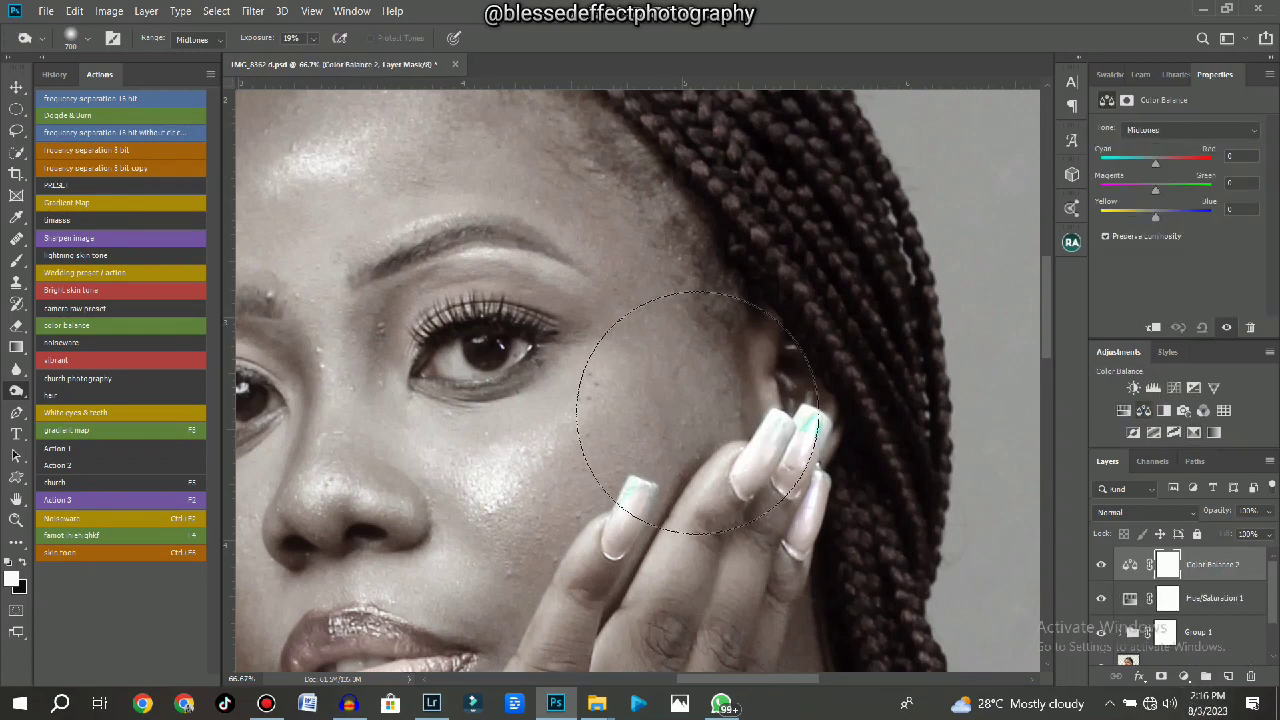
drag(430, 385, 442, 415)
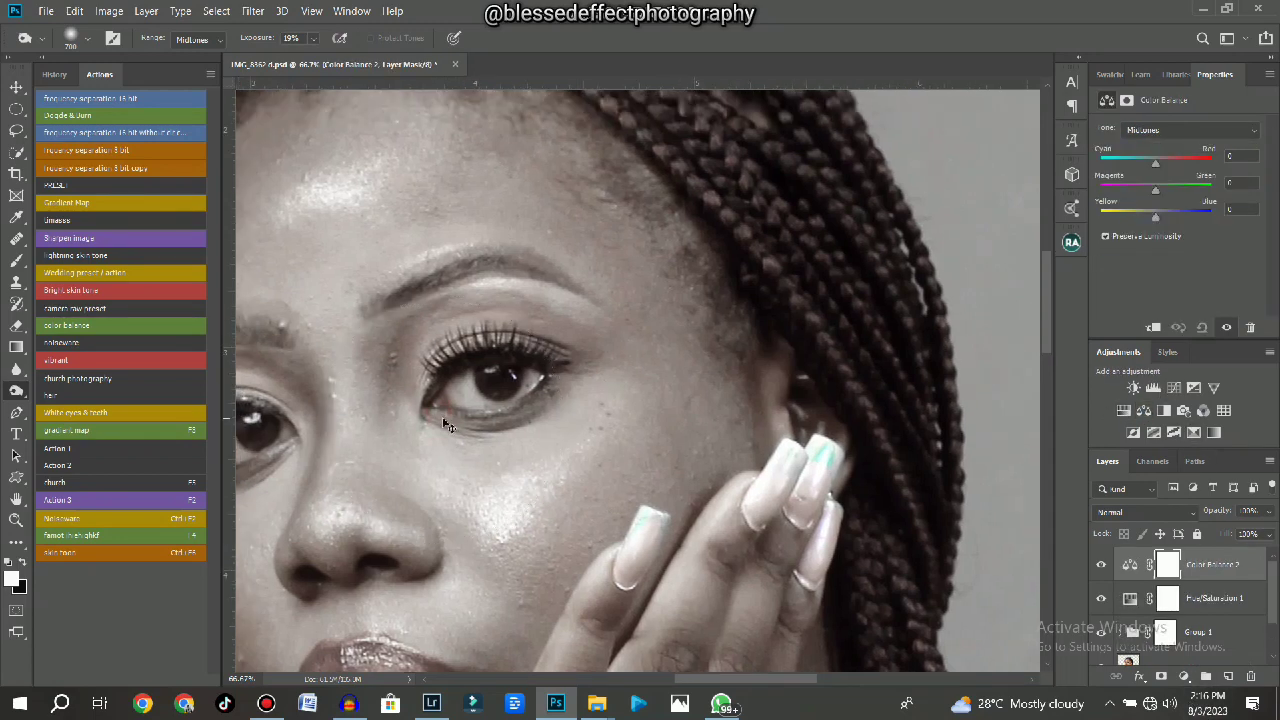
key(ctrl+plus)
key(ctrl+minus)
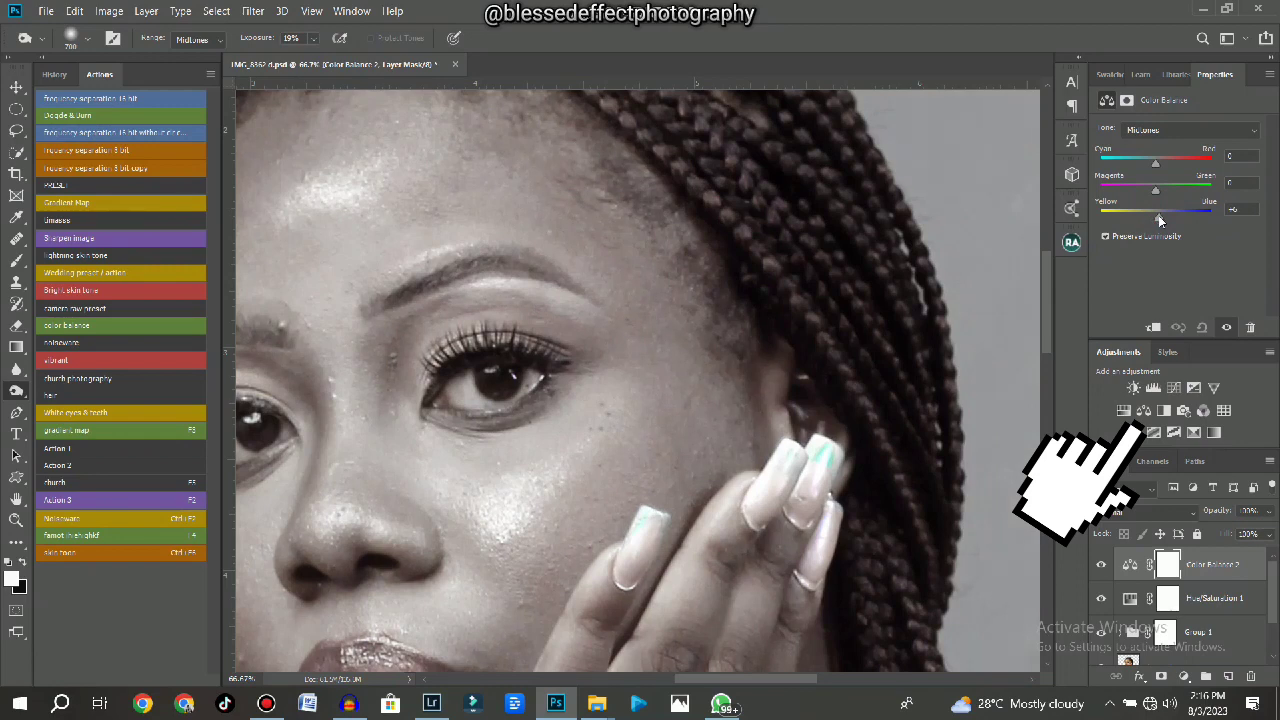
drag(1160, 219, 1166, 220)
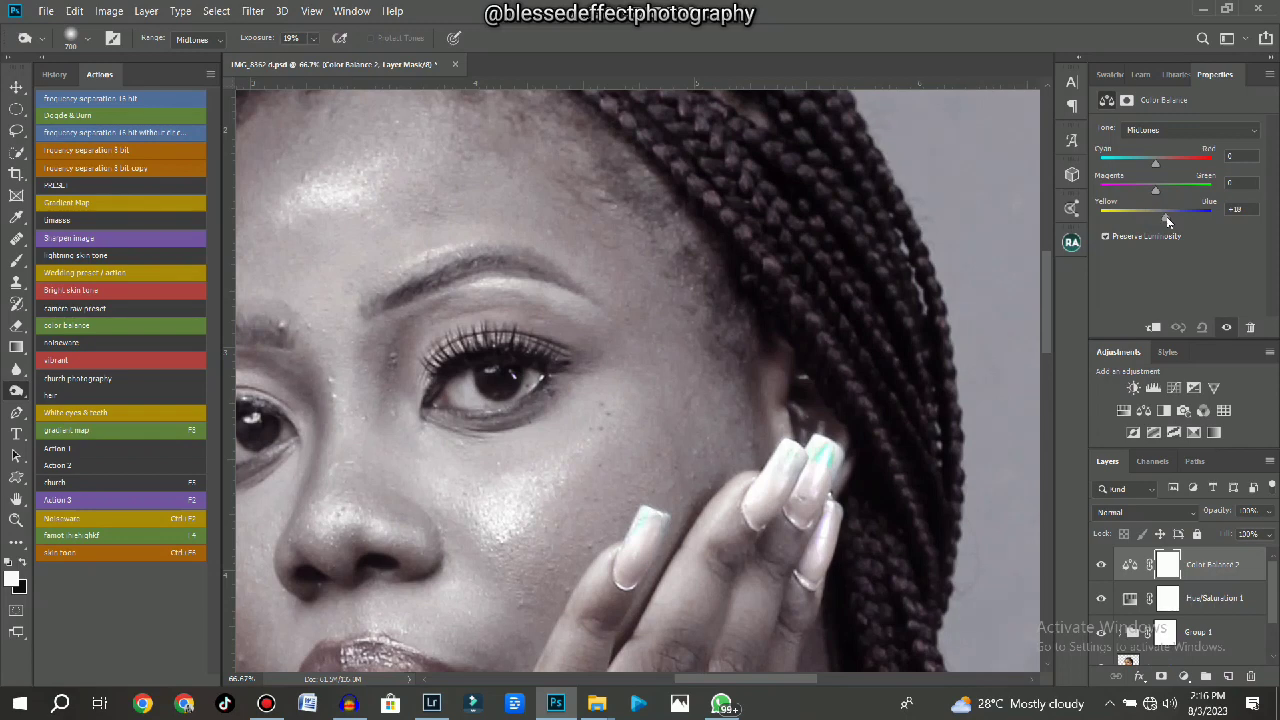
drag(1166, 218, 1166, 219)
Add a Curves adjustment layer, lower the white point, raise the black point to input 15, and lift the midtones to input 120, output 136.
click(1175, 391)
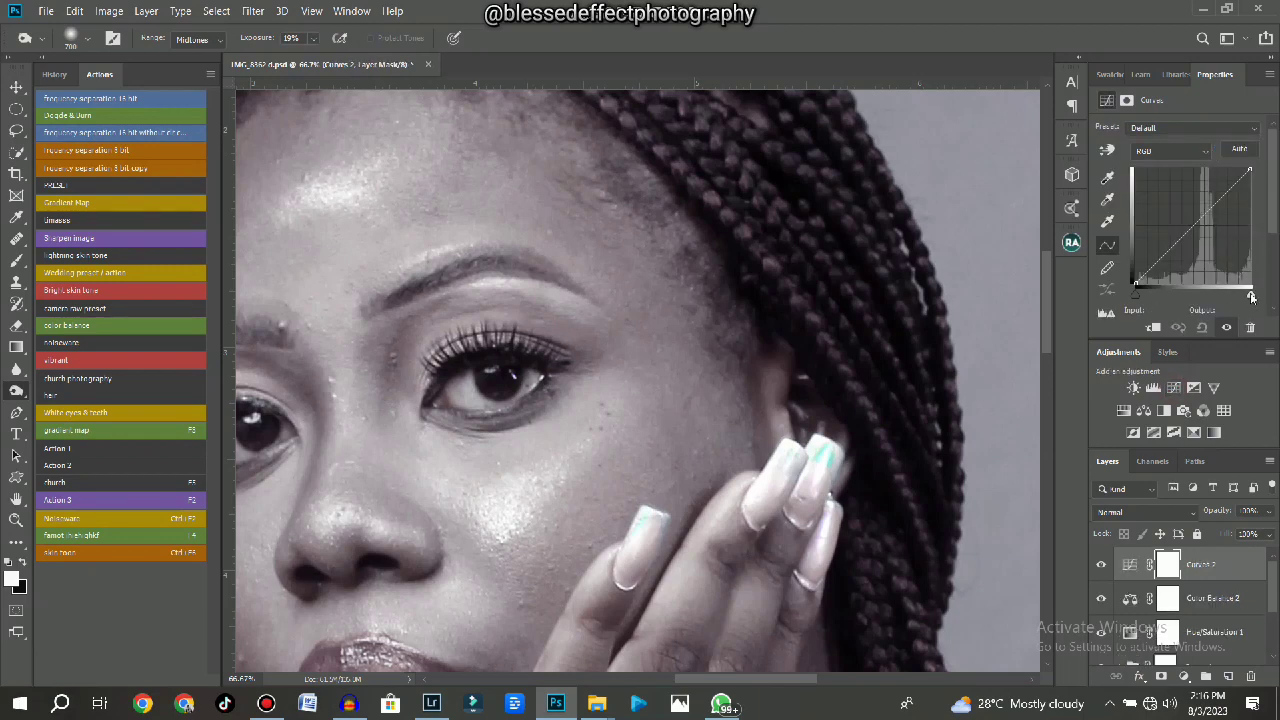
drag(1250, 297, 1235, 299)
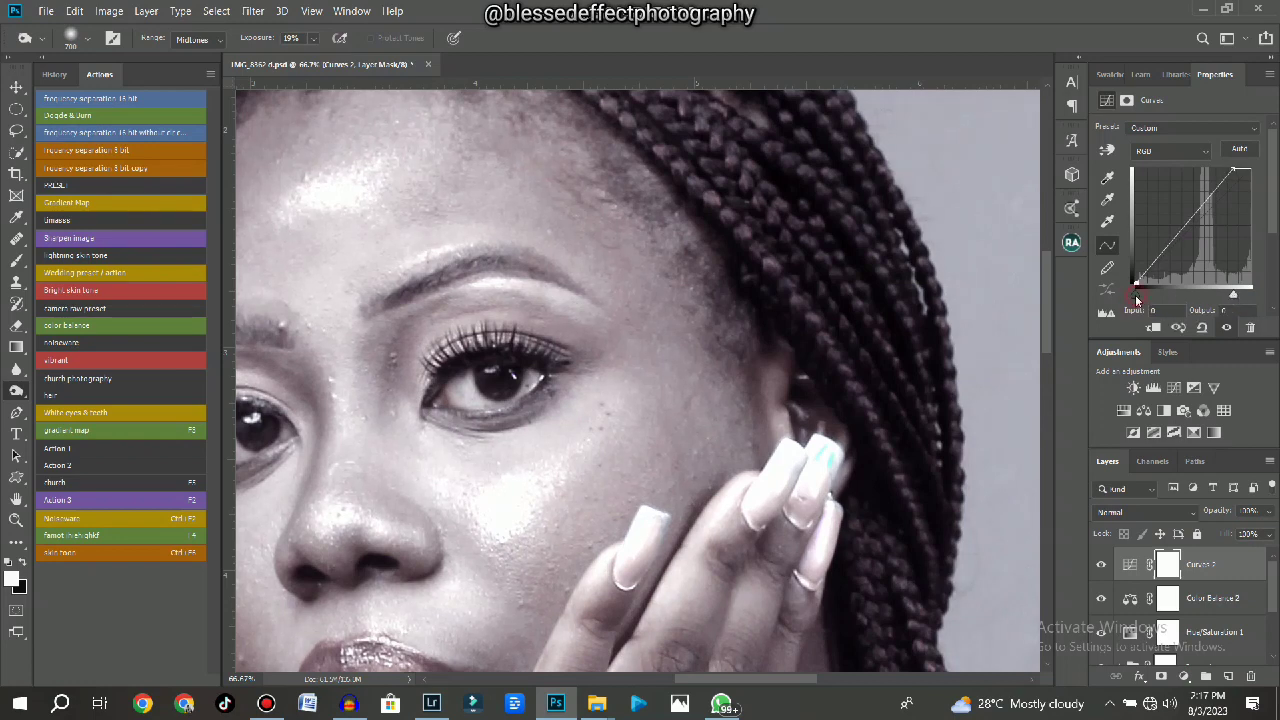
drag(1136, 300, 1144, 301)
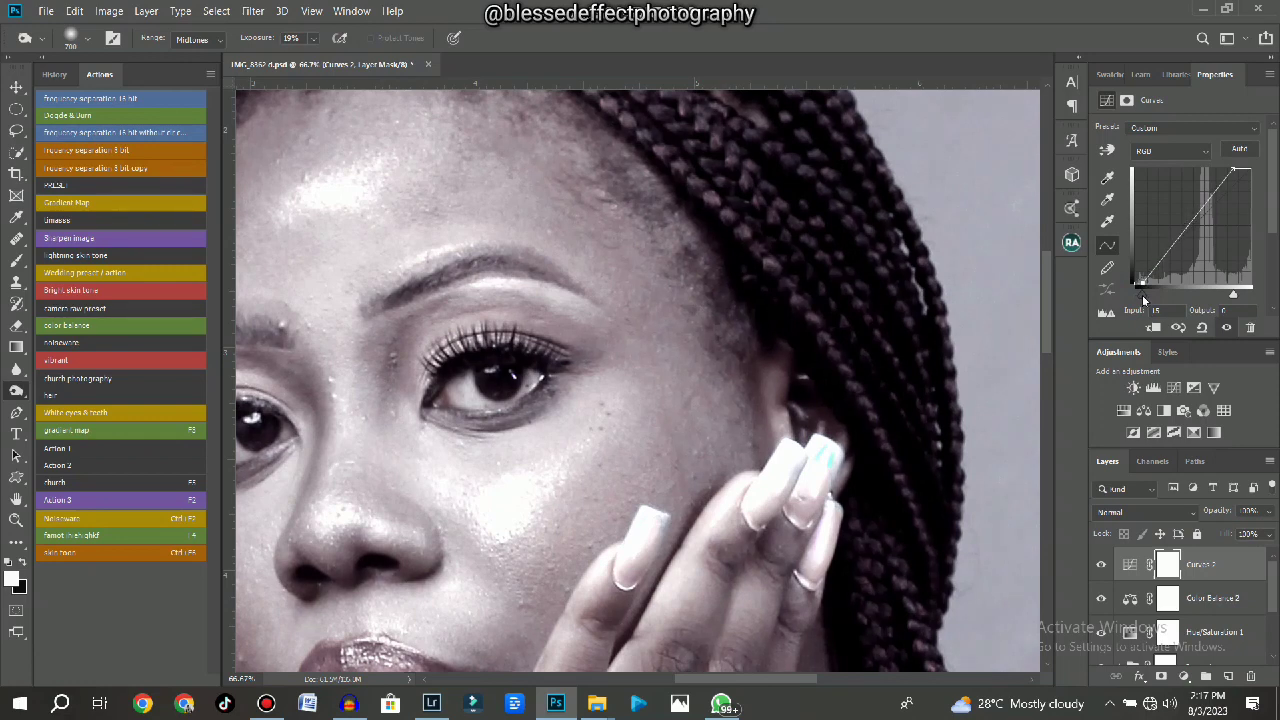
click(1187, 222)
drag(1187, 222, 1190, 222)
Examine the eyes and skin up close and in the wider portrait to judge the combined adjustments.
mouse_move(718, 368)
mouse_down()
mouse_move(762, 346)
mouse_move(730, 290)
mouse_move(678, 293)
mouse_move(881, 362)
mouse_up()
scroll(650, 340, up, 2)
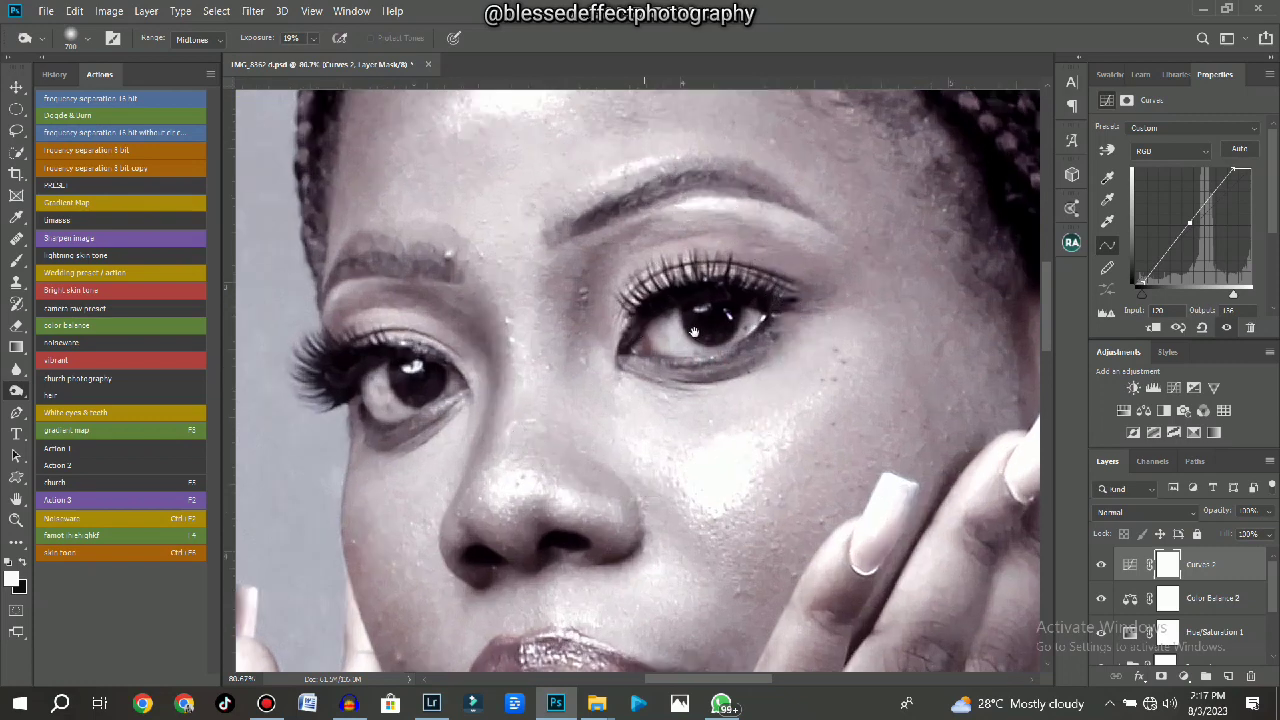
drag(656, 332, 544, 330)
scroll(548, 300, down, 9)
mouse_move(620, 348)
mouse_down()
mouse_move(640, 308)
mouse_move(626, 337)
mouse_up()
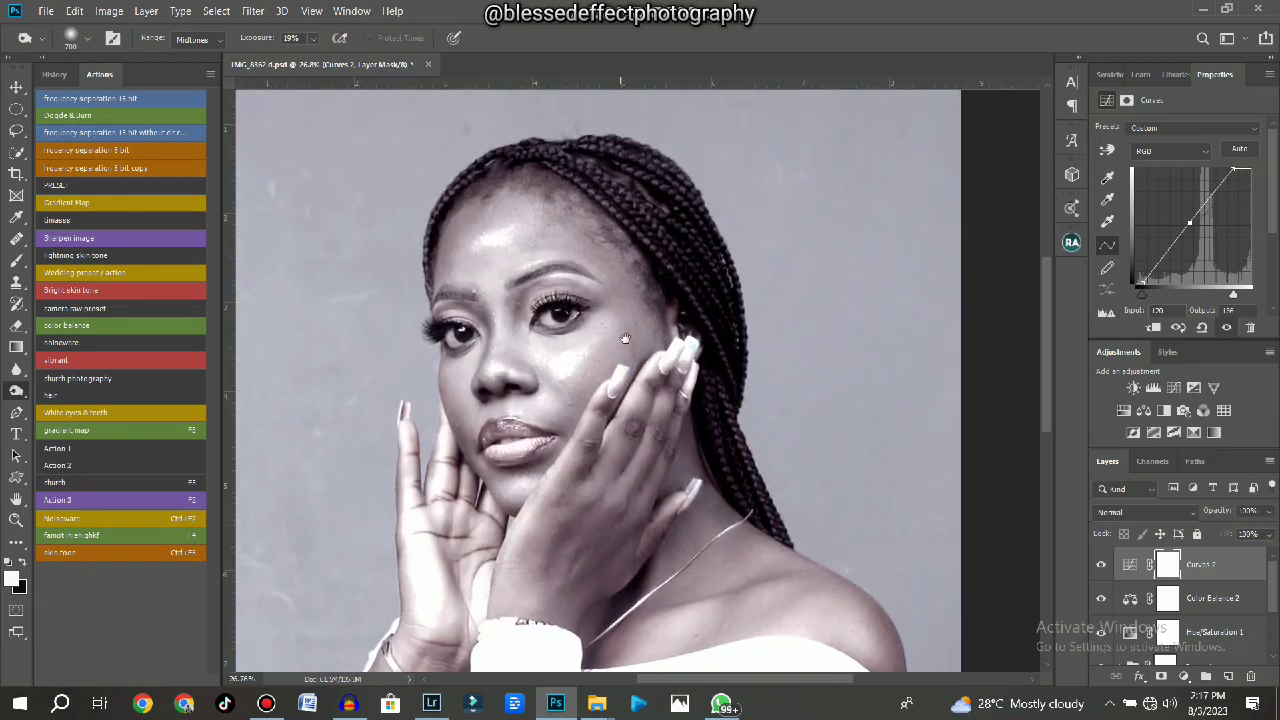
scroll(554, 286, up, 3)
scroll(553, 285, up, 3)
Group the Curves, Color Balance and Hue/Saturation adjustment layers, and compare the portrait with the group hidden and shown.
scroll(1208, 588, down, 1)
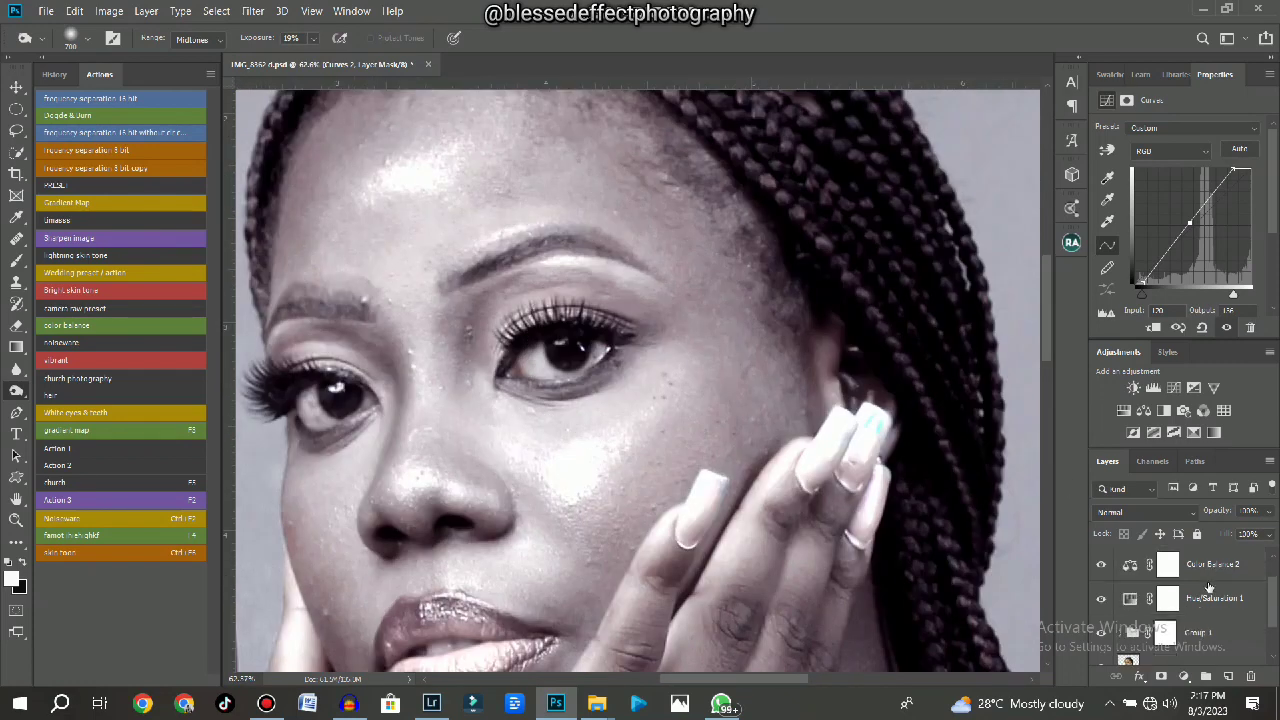
ctrl+click(1218, 598)
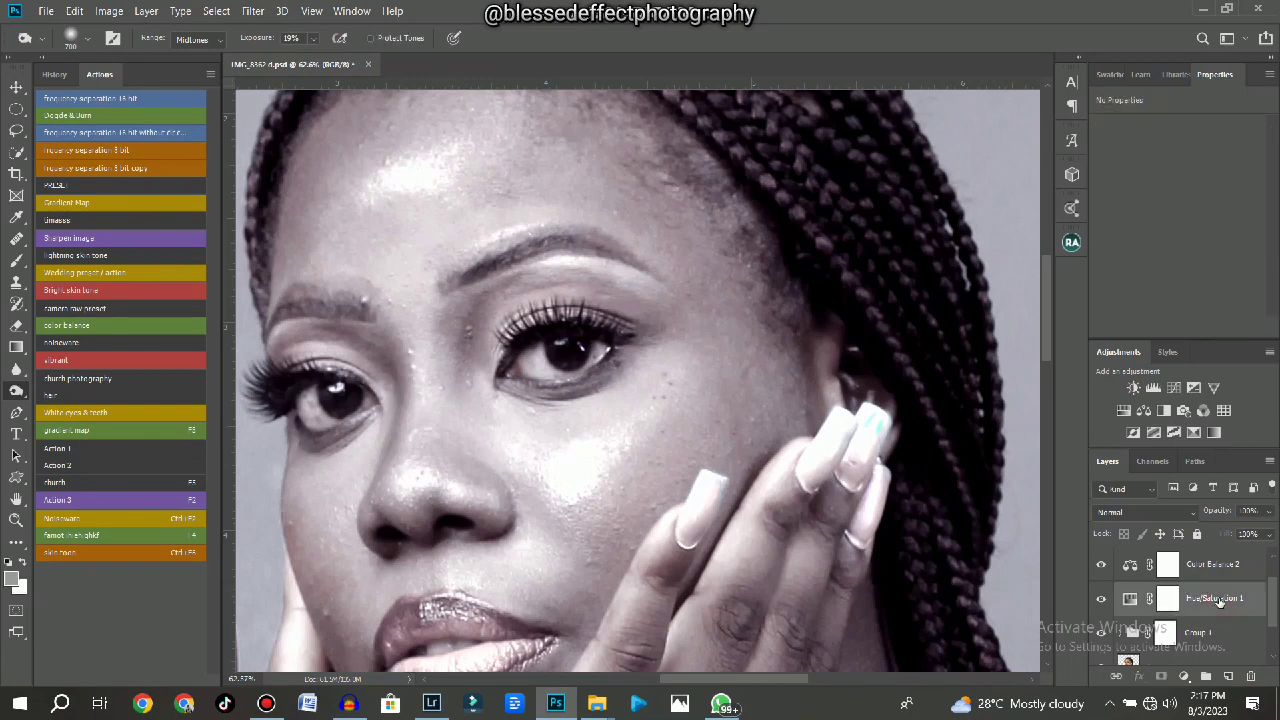
scroll(1222, 588, up, 1)
ctrl+click(1213, 602)
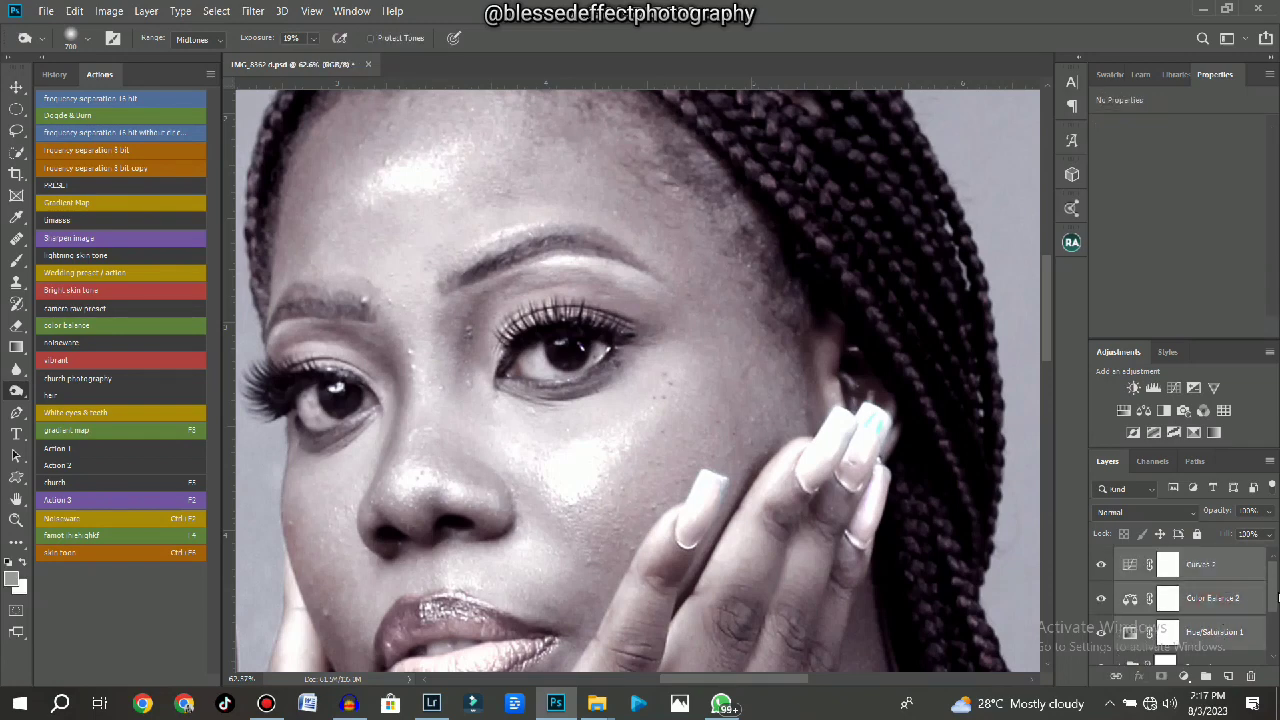
scroll(1272, 596, down, 2)
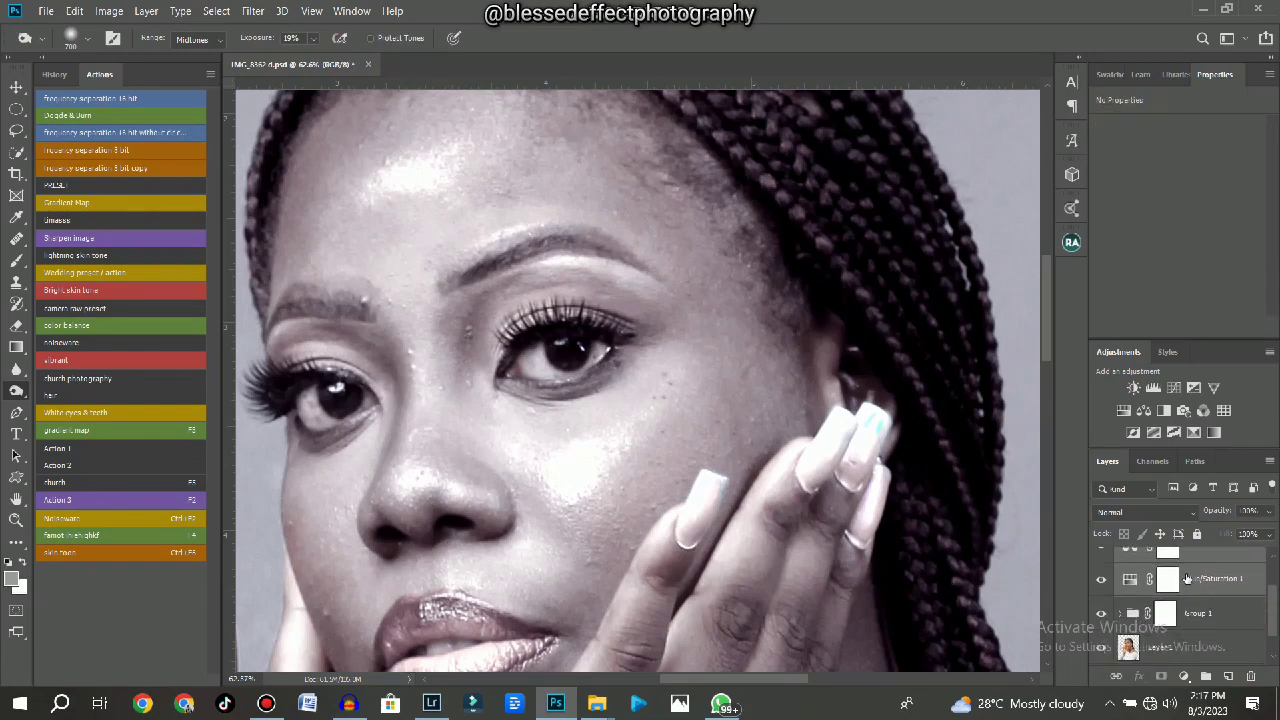
scroll(1190, 582, up, 2)
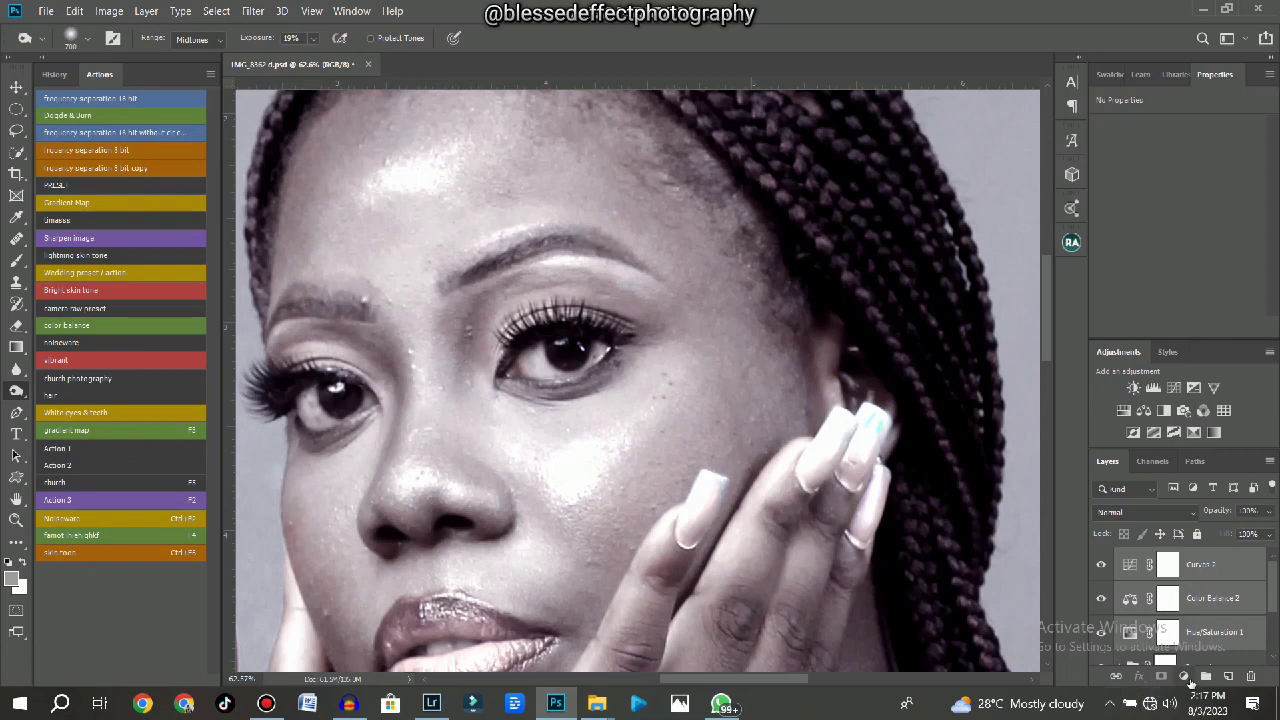
click(1206, 678)
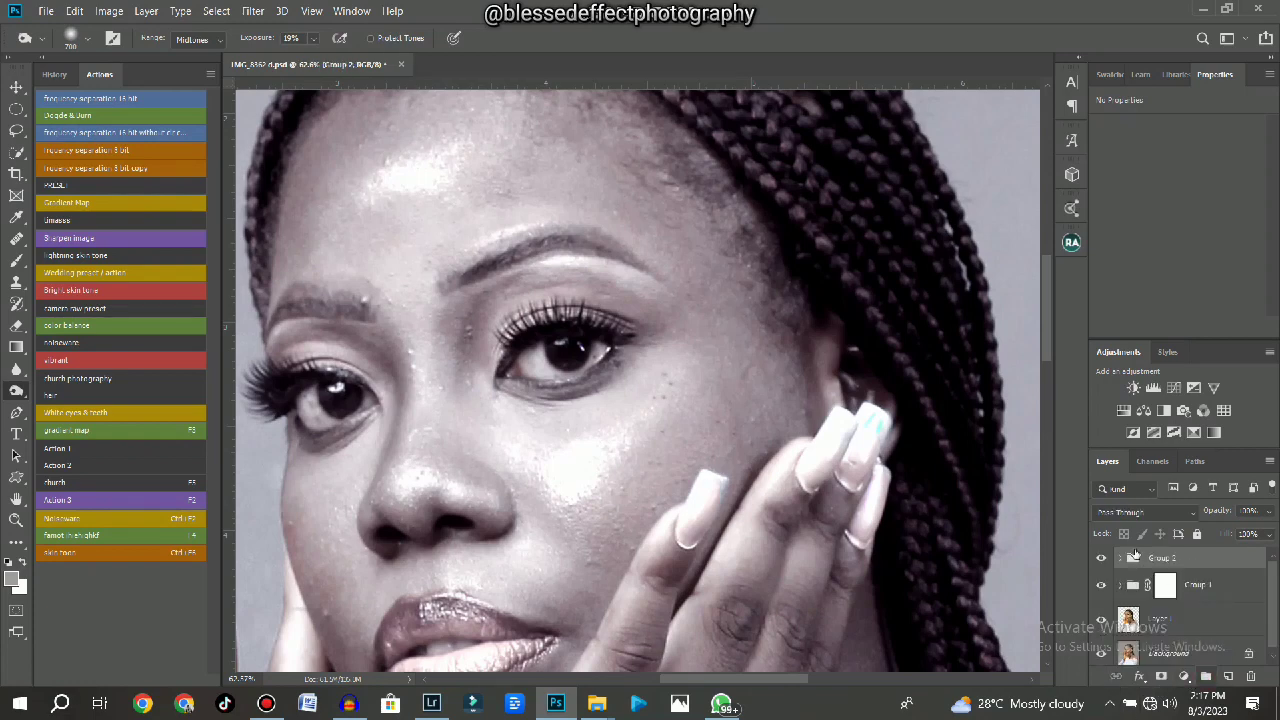
click(1104, 561)
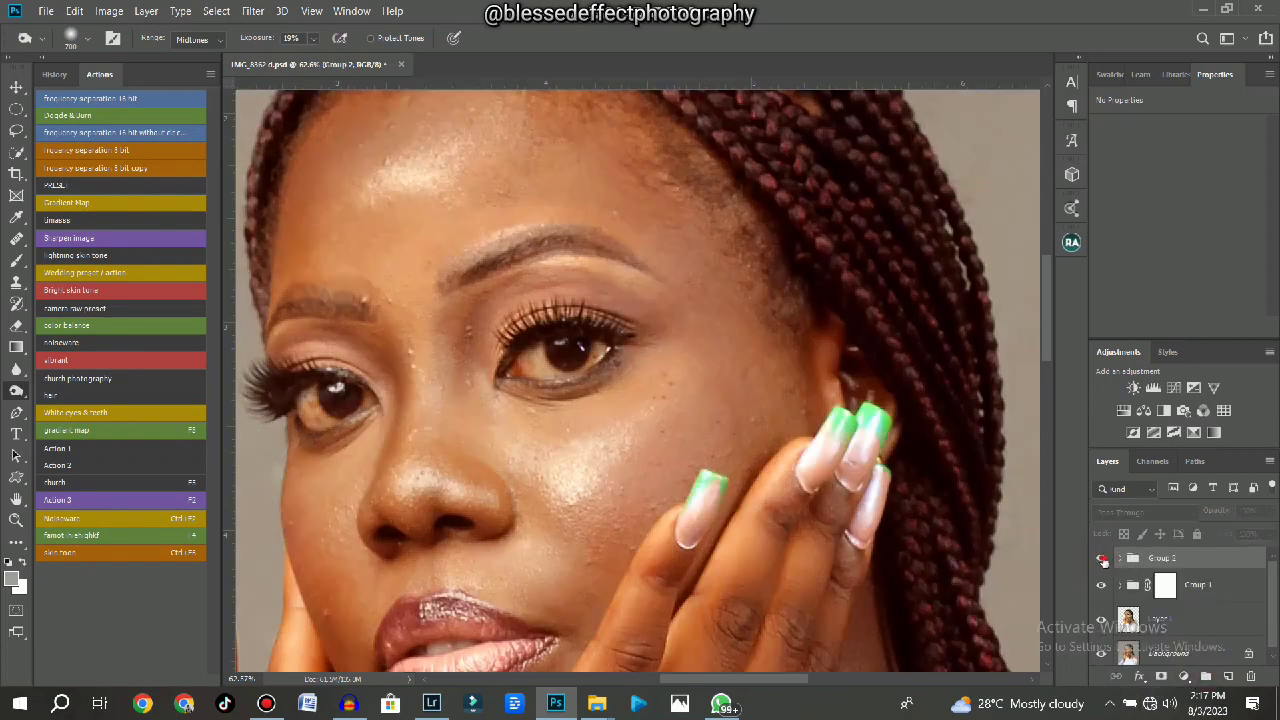
click(1104, 561)
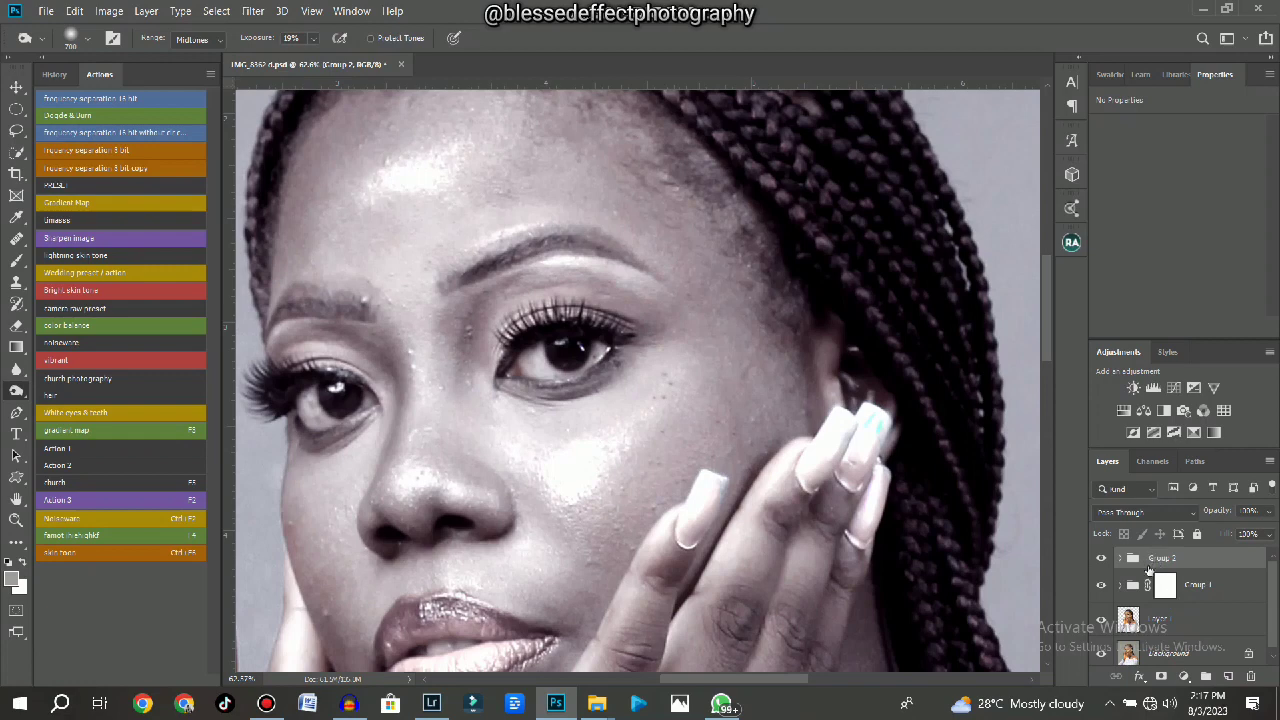
Add a layer mask to Group 2, invert it to black, and check the face around the eyes.
click(1160, 676)
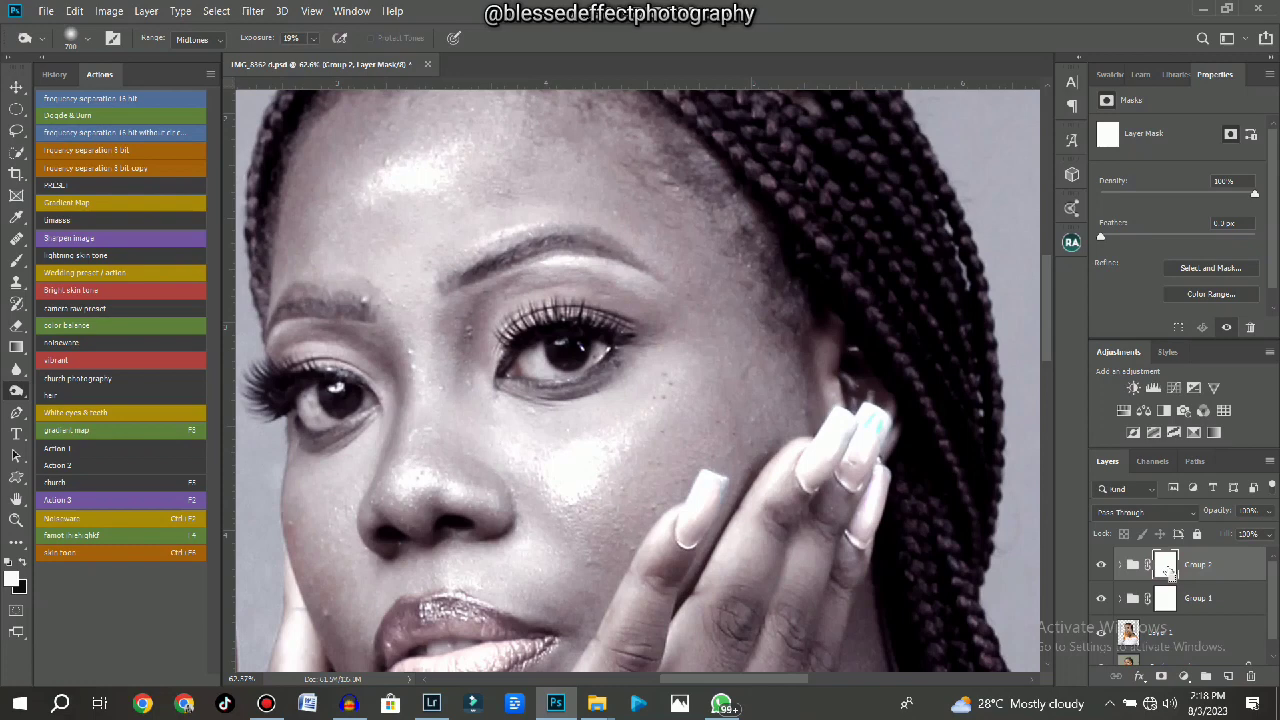
key(i)
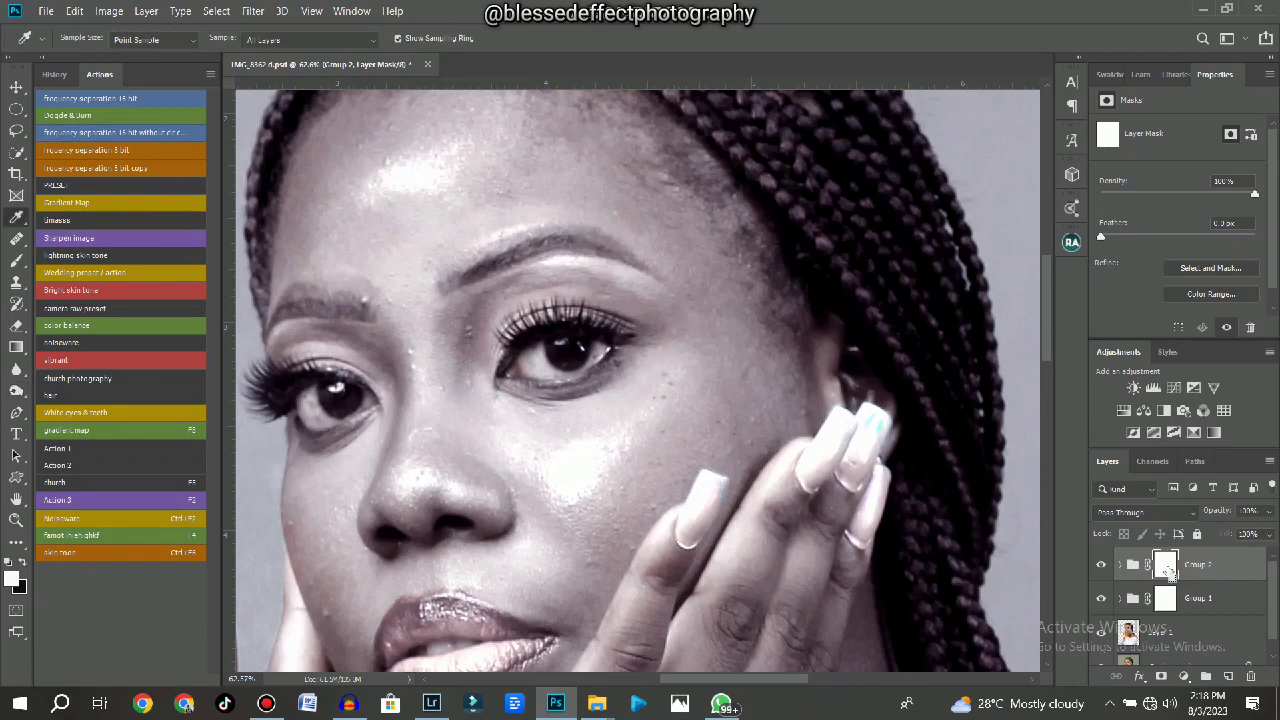
key(ctrl+i)
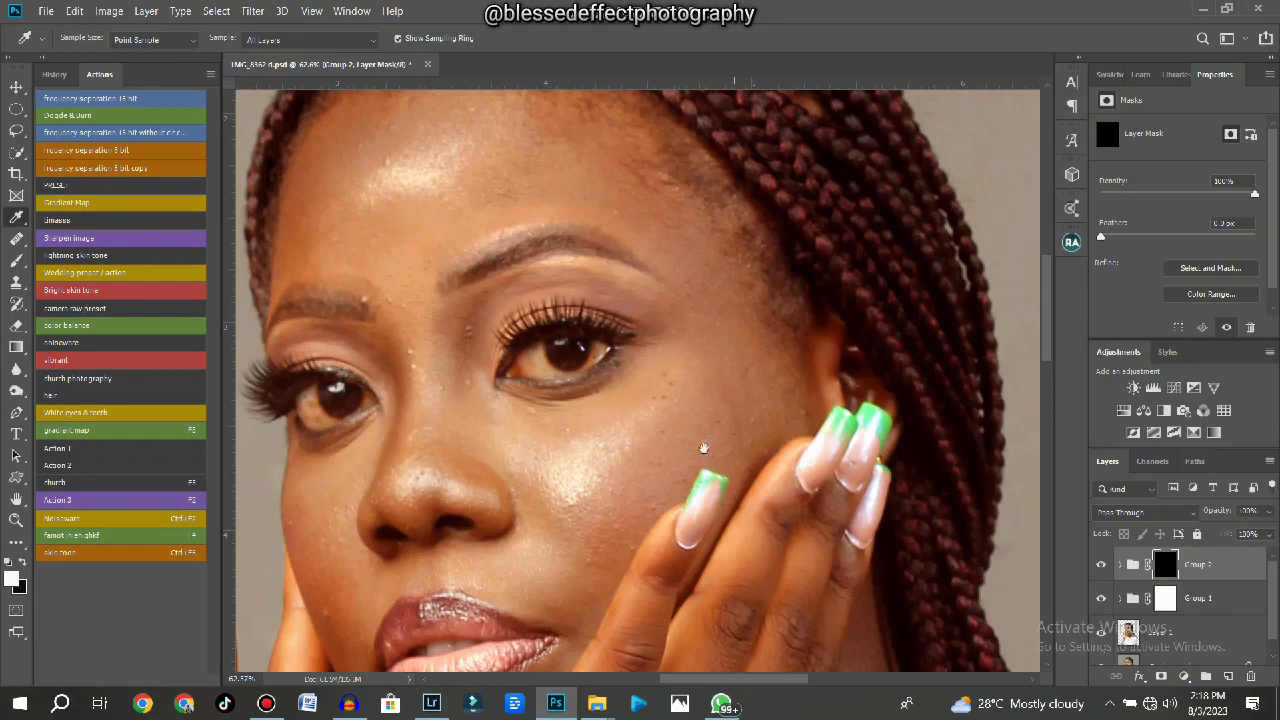
mouse_move(704, 448)
mouse_down()
mouse_move(698, 524)
mouse_move(684, 488)
mouse_up()
key(o)
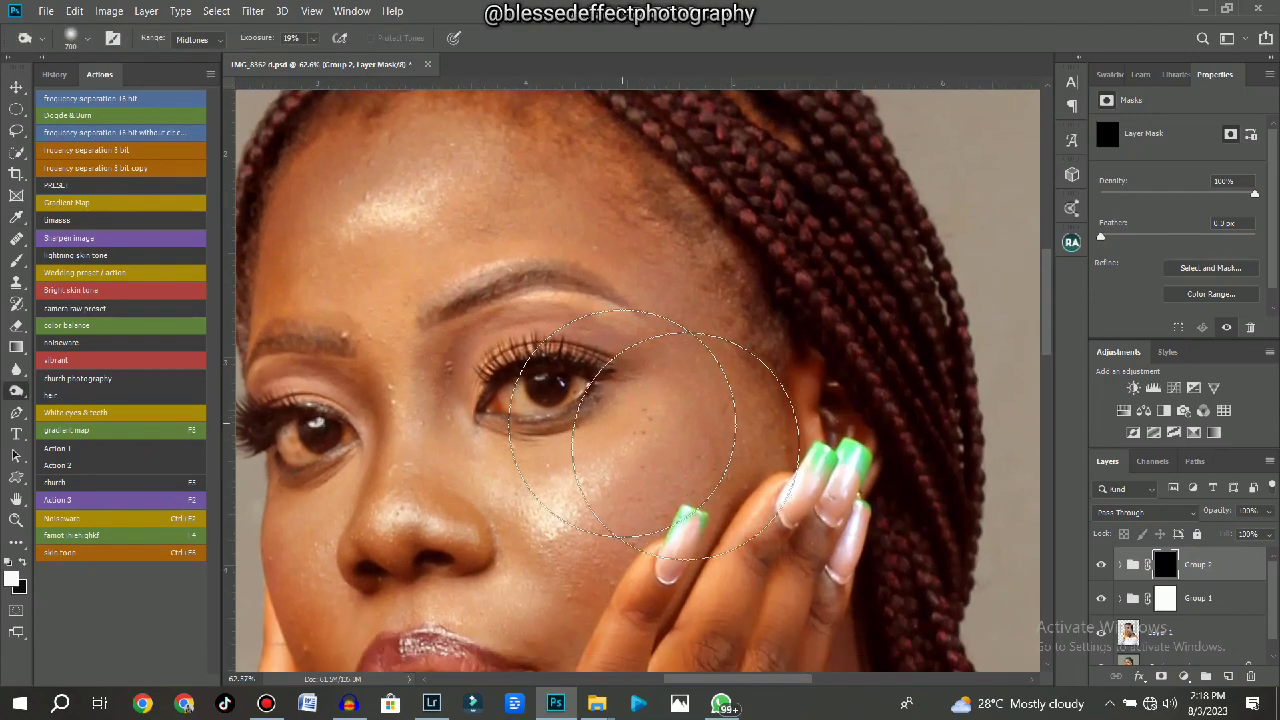
scroll(559, 406, up, 3)
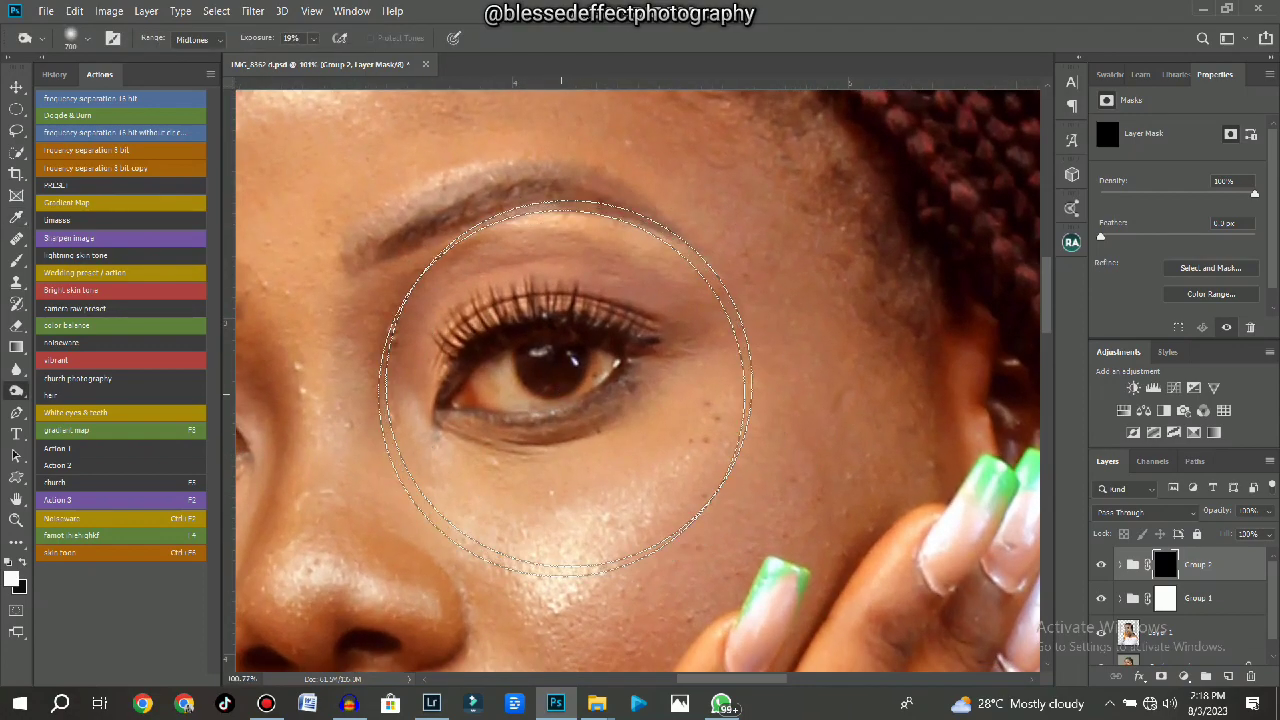
scroll(568, 390, down, 4)
scroll(572, 398, down, 2)
scroll(543, 400, up, 4)
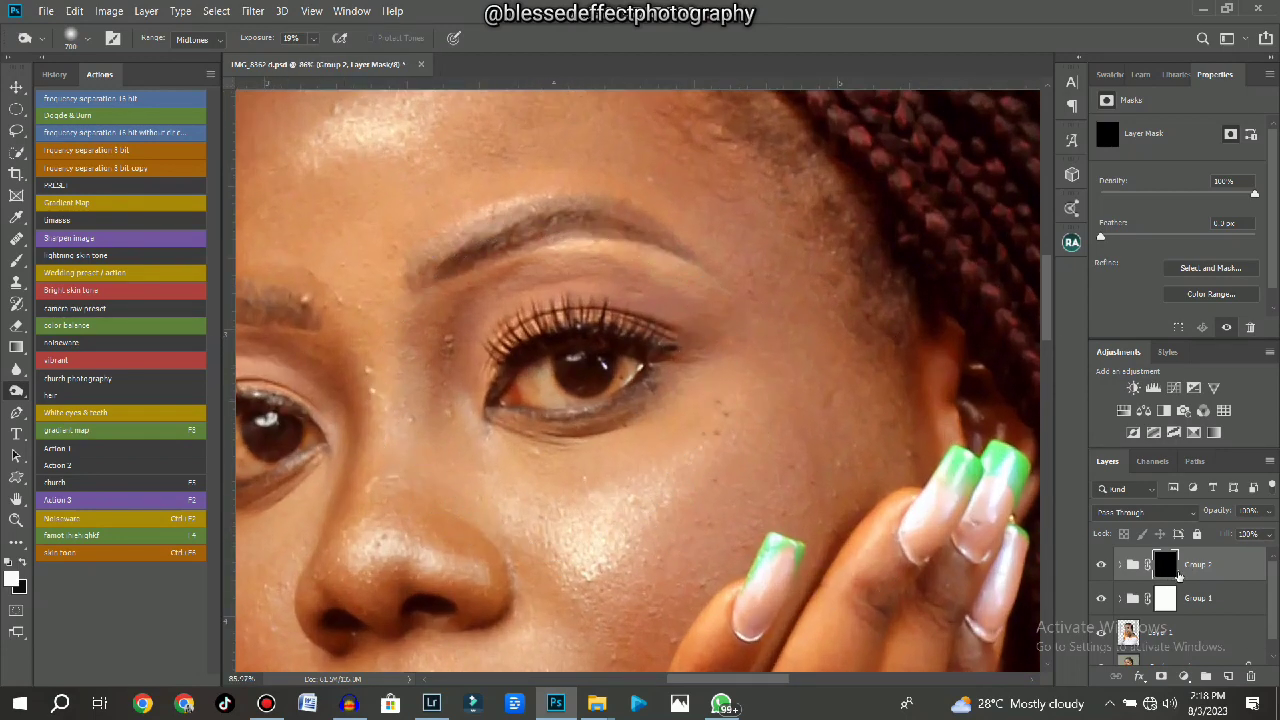
Switch to the Brush tool and raise its flow for painting on the Group 2 mask.
click(17, 261)
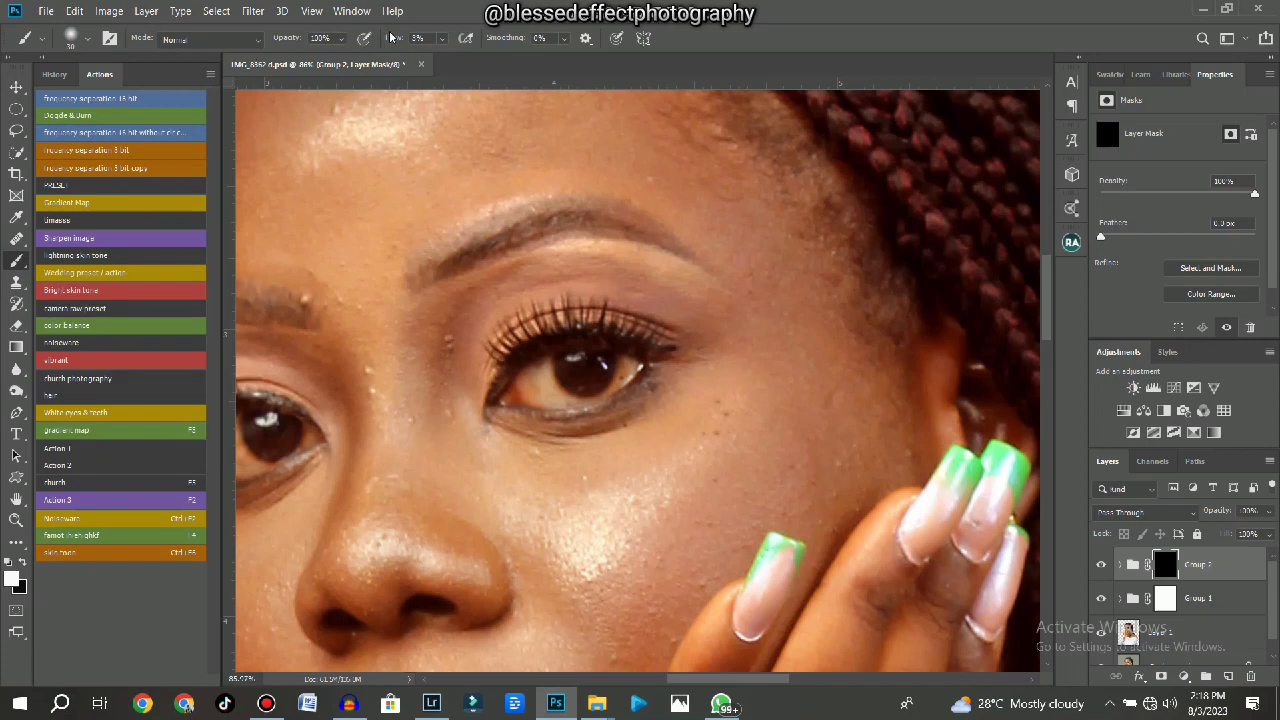
click(430, 38)
text(35)
key(Return)
key(Return)
Enlarge the brush and paint white on the Group 2 mask over the eye nearer the raised hand to whiten it.
scroll(580, 350, up, 4)
drag(585, 356, 686, 294)
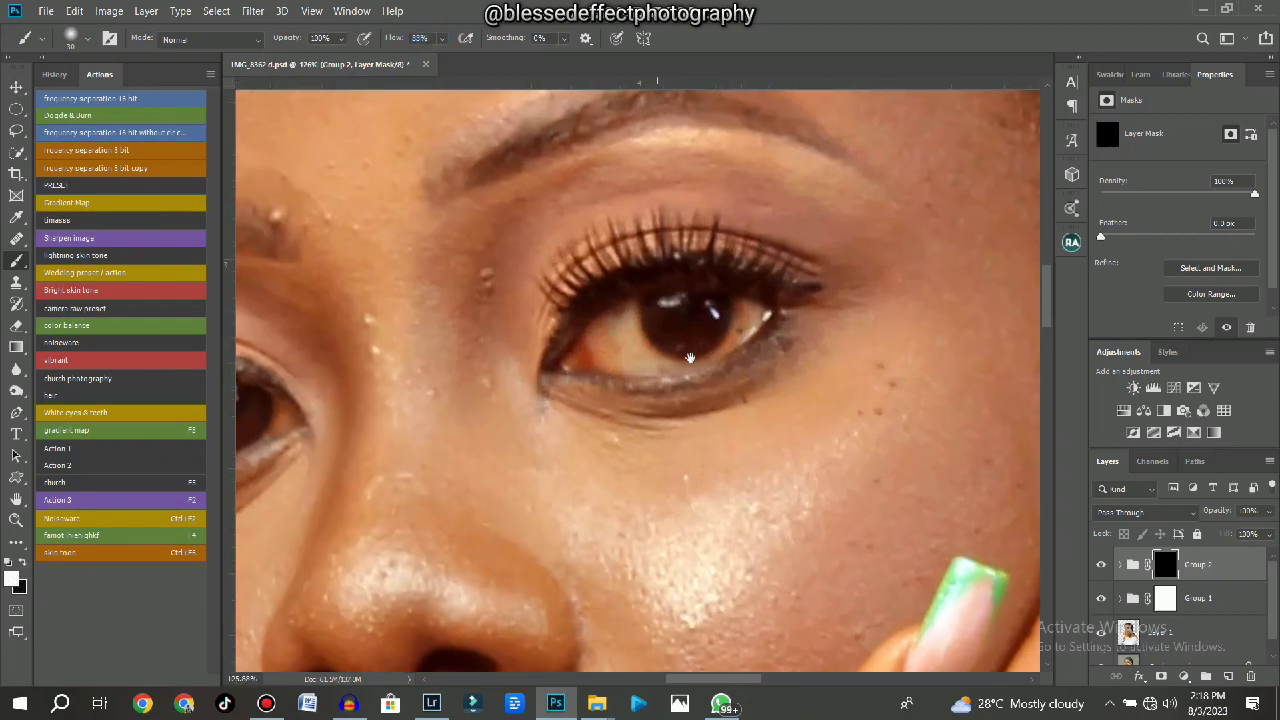
drag(768, 304, 625, 362)
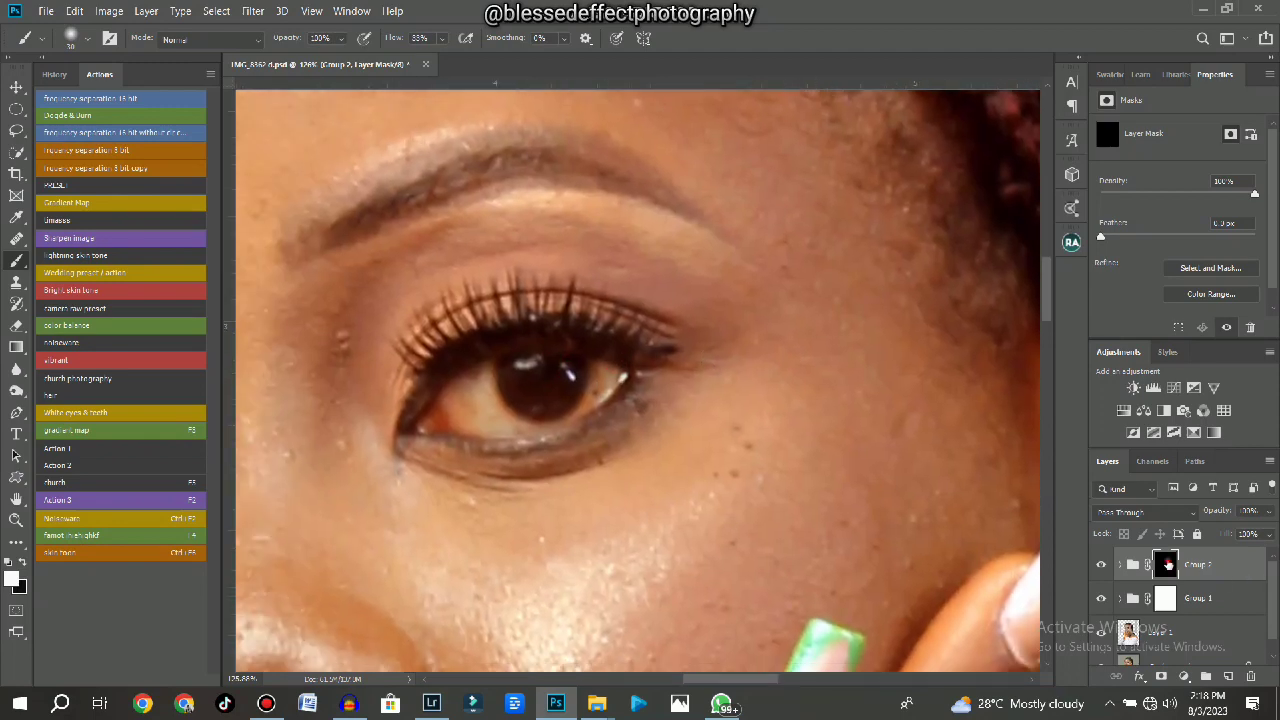
scroll(513, 363, up, 3)
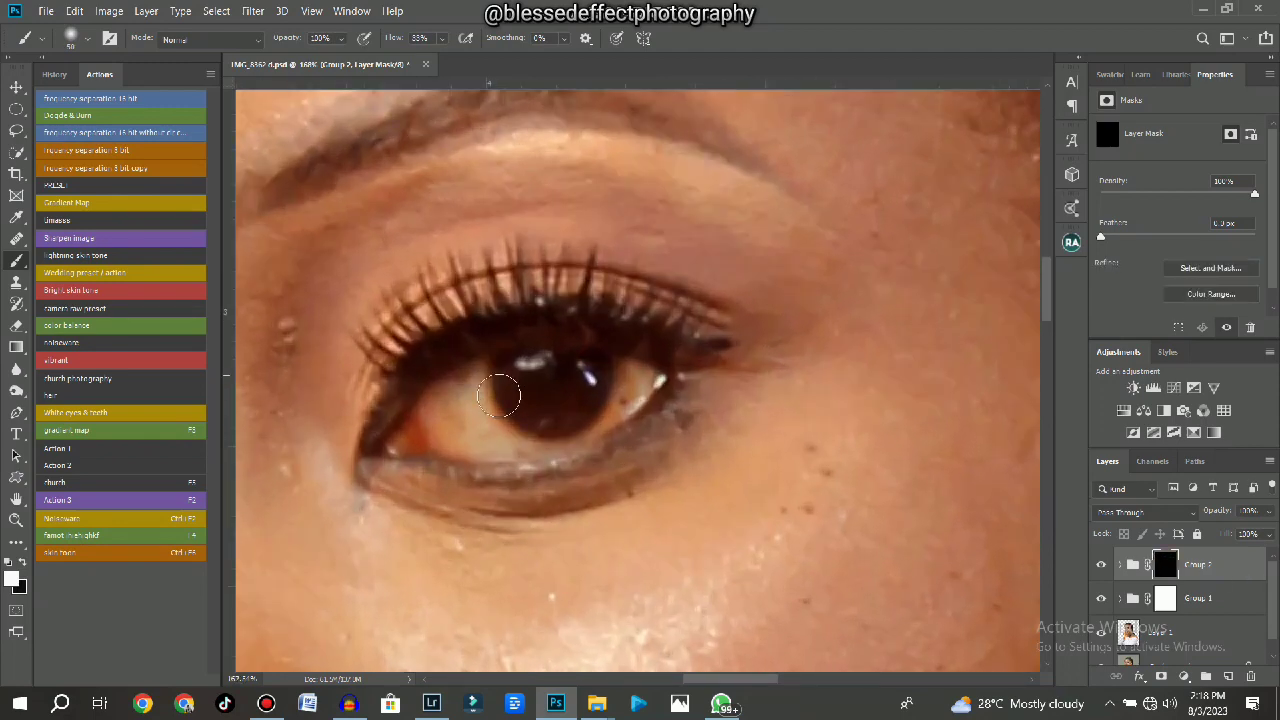
scroll(523, 355, down, 3)
key(bracketright)
key(bracketright)
key(bracketright)
scroll(545, 368, up, 2)
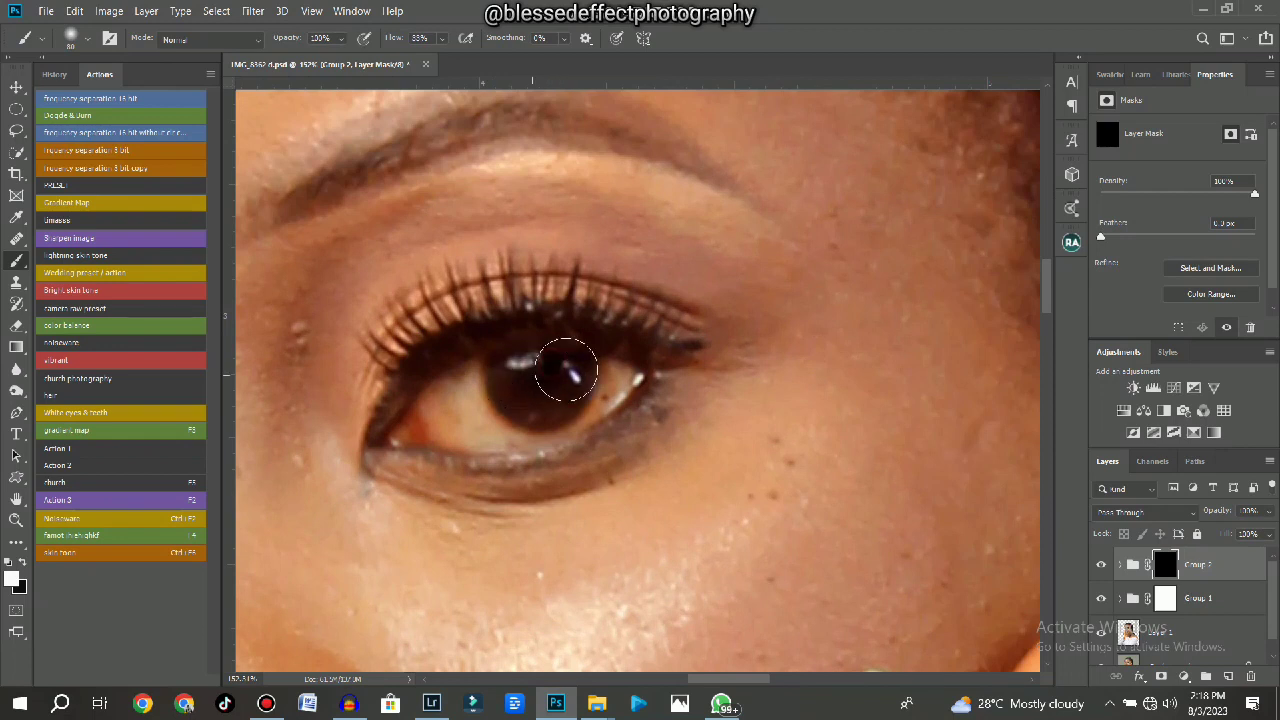
mouse_move(585, 368)
mouse_down()
mouse_move(615, 377)
mouse_move(528, 427)
mouse_move(540, 409)
mouse_move(485, 403)
mouse_move(486, 382)
mouse_move(466, 396)
mouse_move(476, 413)
mouse_move(443, 401)
mouse_move(503, 391)
mouse_move(478, 413)
mouse_move(514, 427)
mouse_move(483, 431)
mouse_move(581, 404)
mouse_move(630, 370)
mouse_up()
scroll(551, 340, down, 3)
Paint white on the Group 2 mask over the eye farther from the raised hand, and check both eyes in the wider portrait.
drag(515, 370, 772, 373)
scroll(523, 414, up, 2)
mouse_move(553, 409)
mouse_down()
mouse_move(467, 432)
mouse_move(465, 416)
mouse_move(464, 456)
mouse_move(491, 445)
mouse_move(468, 479)
mouse_move(503, 474)
mouse_move(448, 459)
mouse_move(533, 446)
mouse_move(577, 418)
mouse_move(478, 411)
mouse_move(508, 467)
mouse_move(555, 455)
mouse_move(583, 424)
mouse_move(481, 411)
mouse_move(420, 444)
mouse_move(450, 409)
mouse_move(491, 397)
mouse_move(535, 408)
mouse_move(459, 470)
mouse_move(501, 466)
mouse_move(454, 404)
mouse_up()
scroll(459, 391, down, 5)
scroll(556, 382, down, 5)
drag(757, 411, 673, 374)
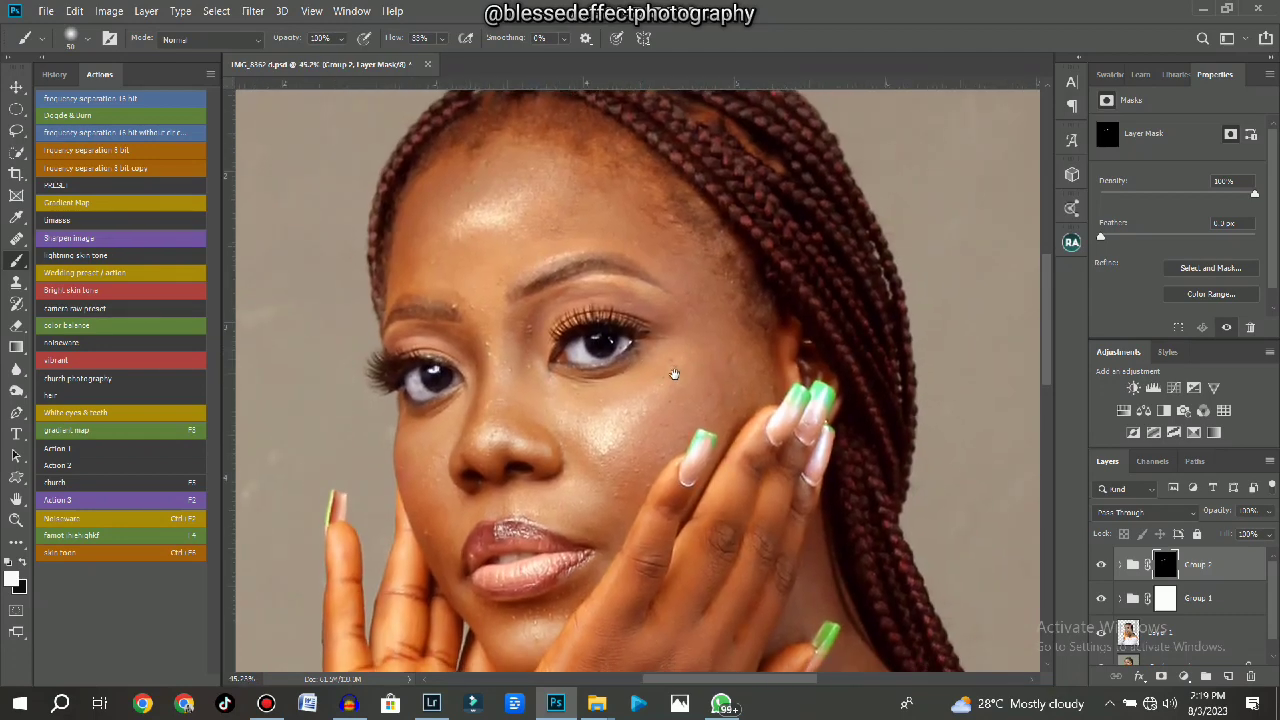
Paint white on the Group 2 mask over the teeth between the lips to whiten them.
scroll(668, 397, down, 5)
scroll(614, 464, up, 5)
scroll(614, 465, up, 5)
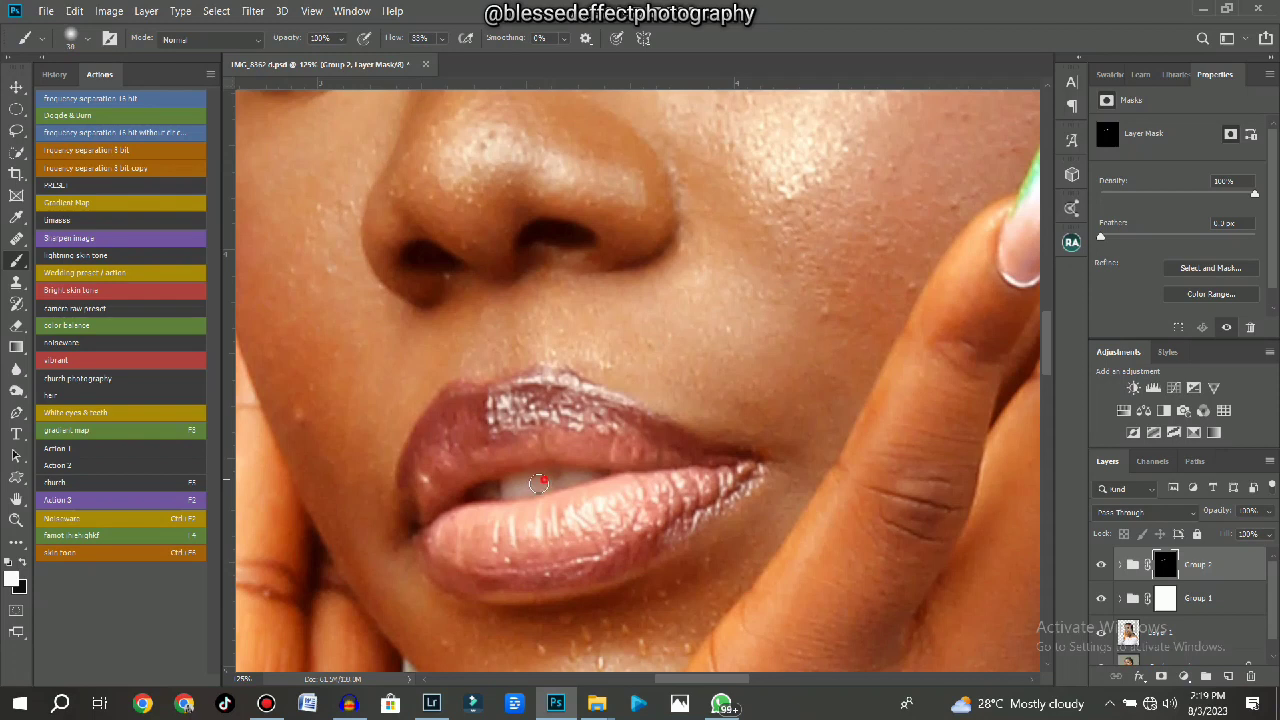
mouse_move(538, 484)
mouse_down()
mouse_move(480, 494)
mouse_move(551, 482)
mouse_up()
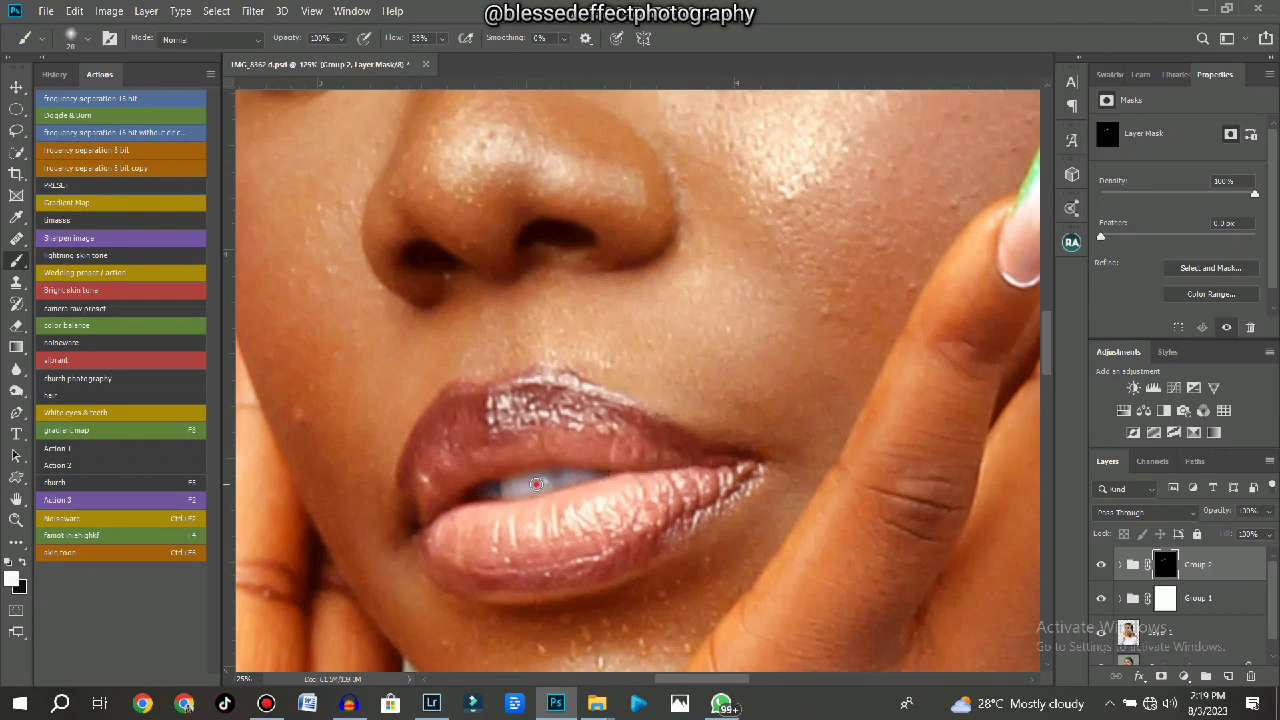
scroll(536, 484, down, 5)
scroll(538, 430, up, 4)
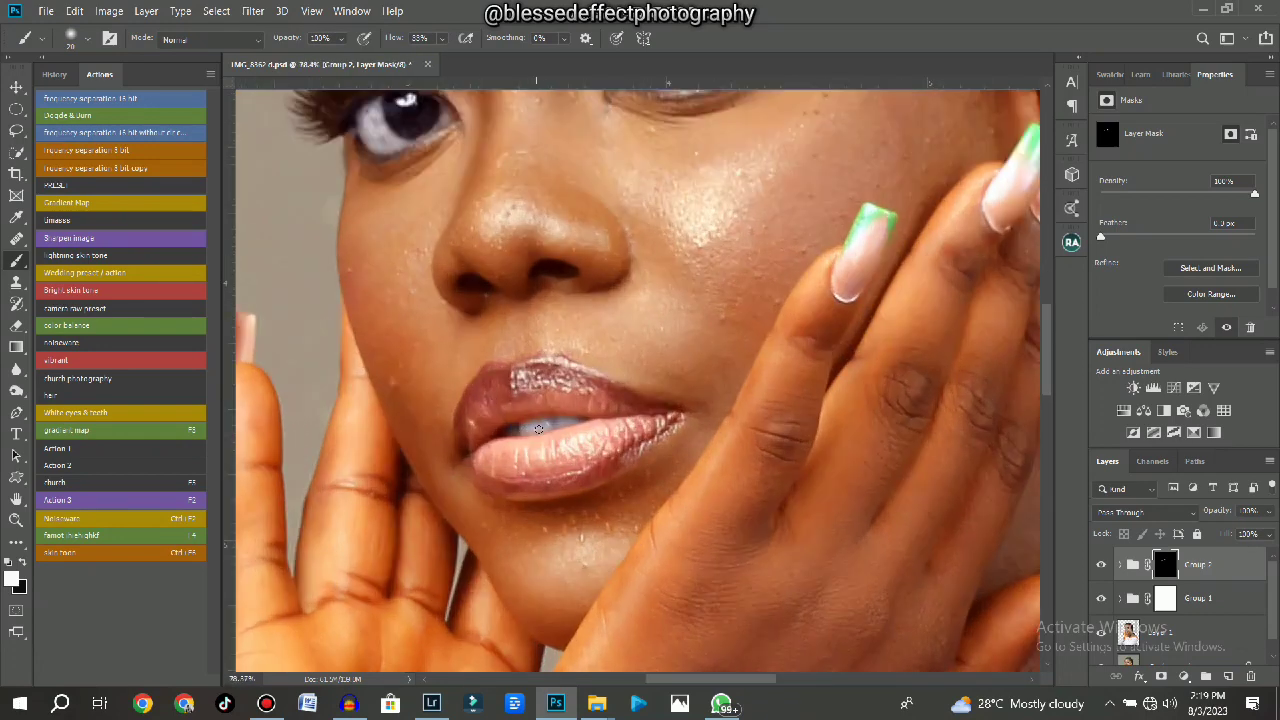
Toggle Group 2's visibility to compare the eyes and teeth before and after whitening, close up and in the wider portrait.
scroll(538, 428, down, 2)
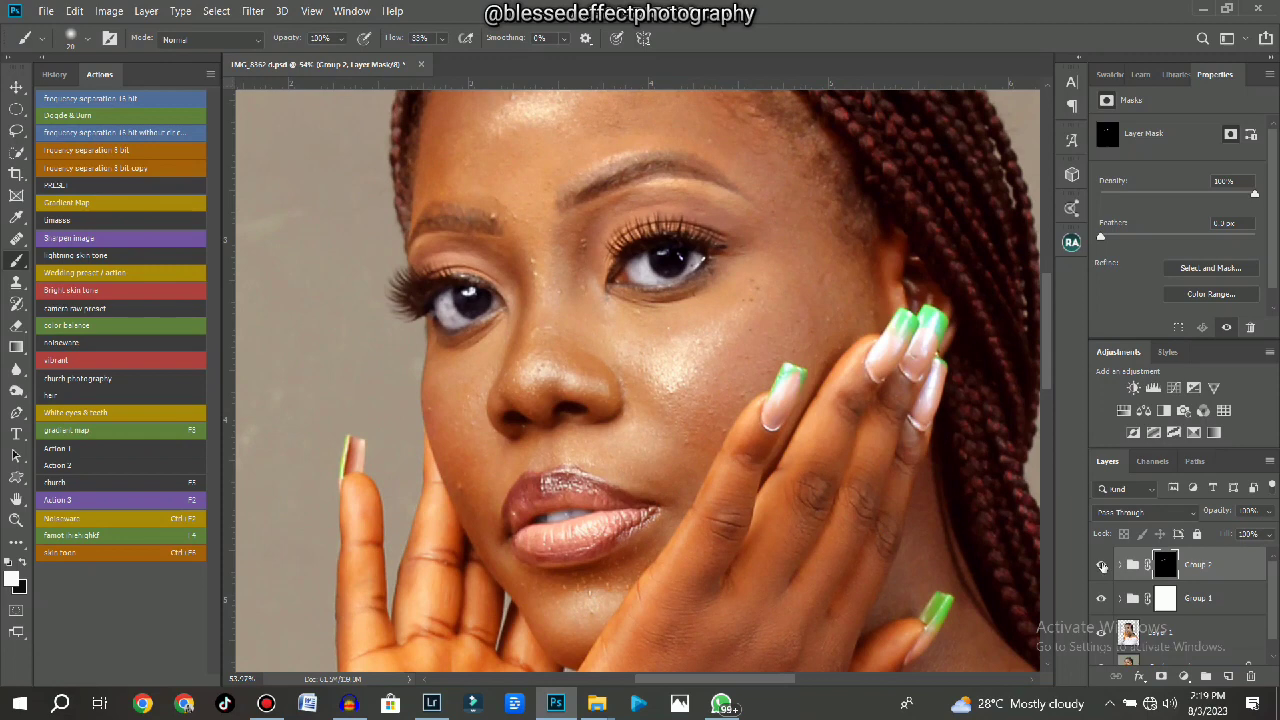
click(1102, 566)
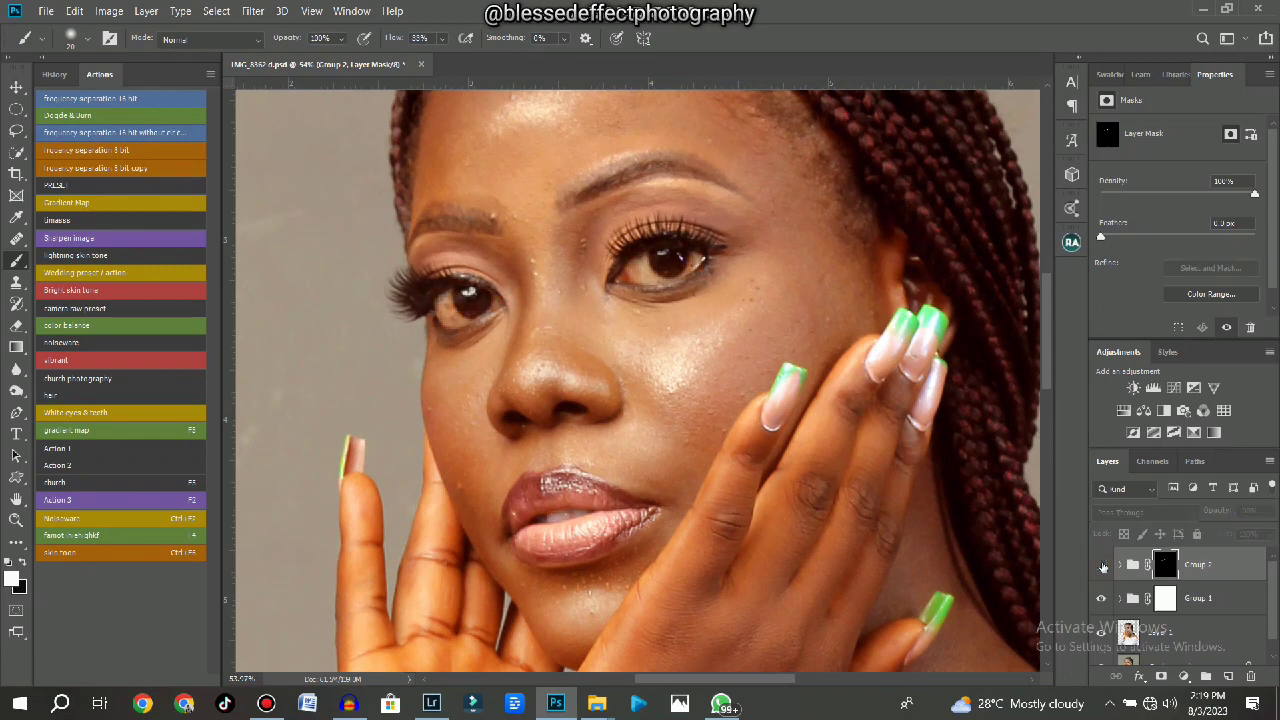
click(1102, 566)
scroll(682, 282, down, 5)
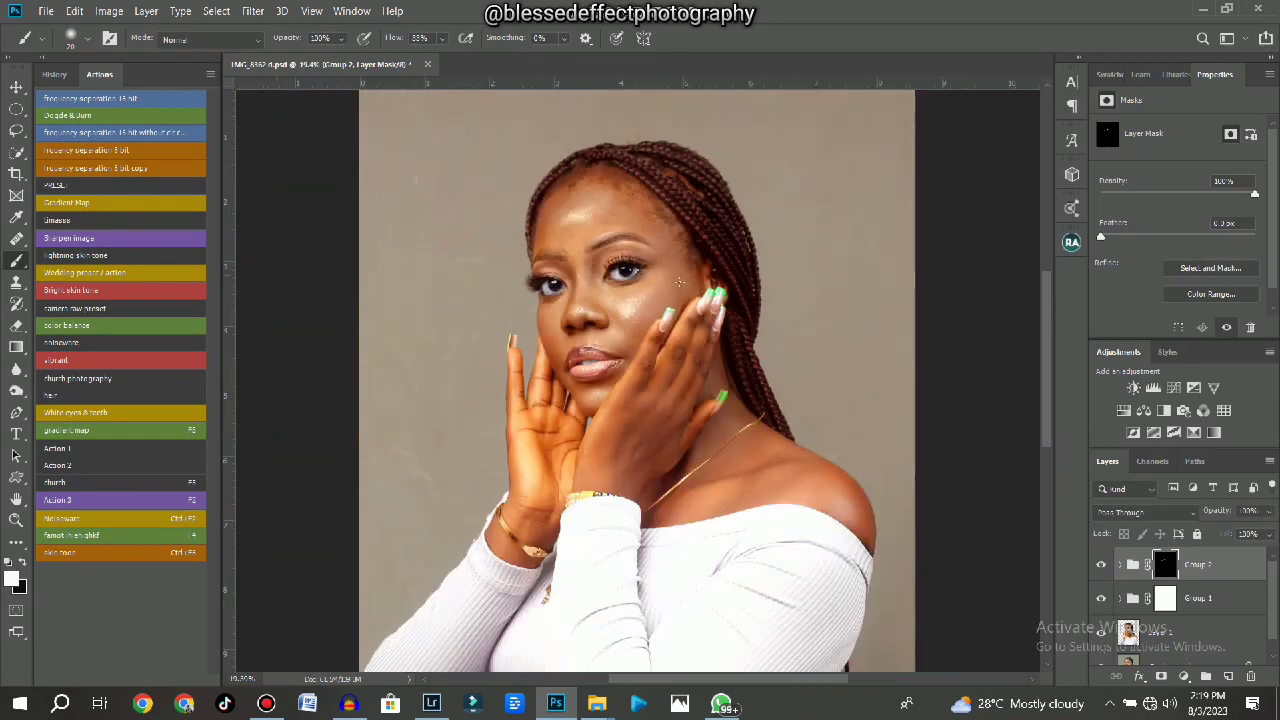
scroll(566, 278, up, 4)
scroll(562, 300, down, 2)
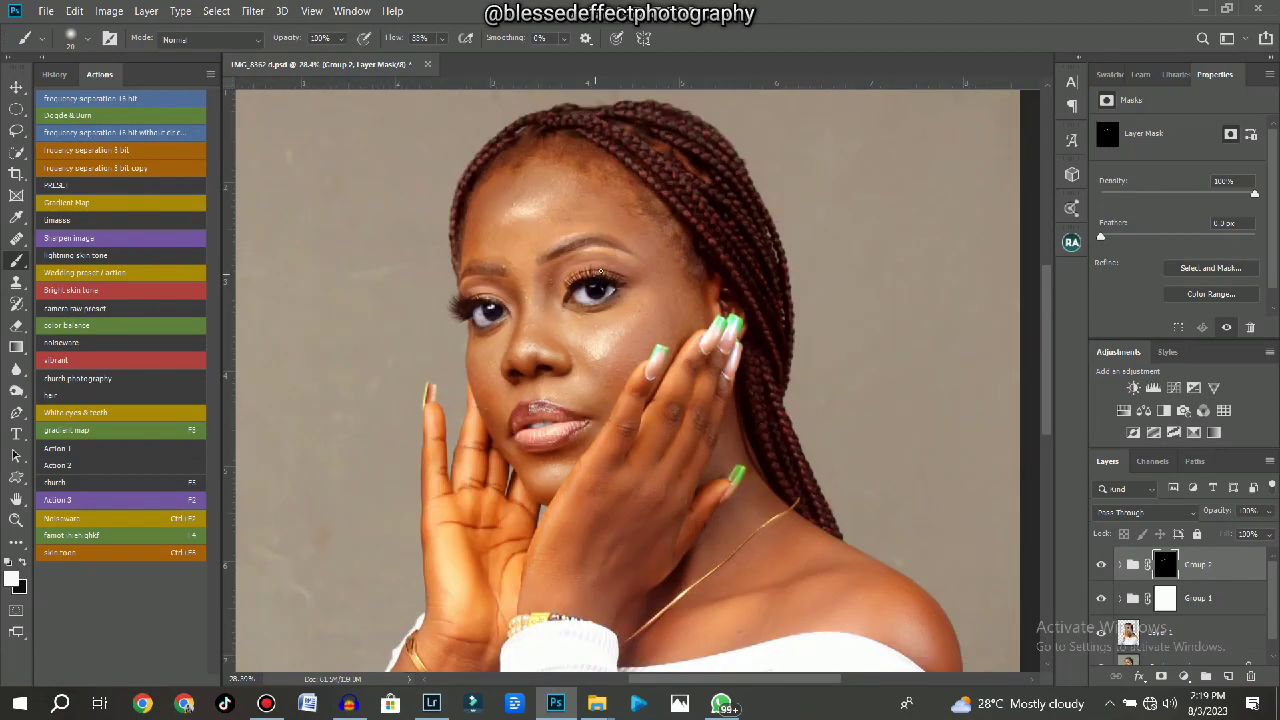
scroll(562, 300, up, 3)
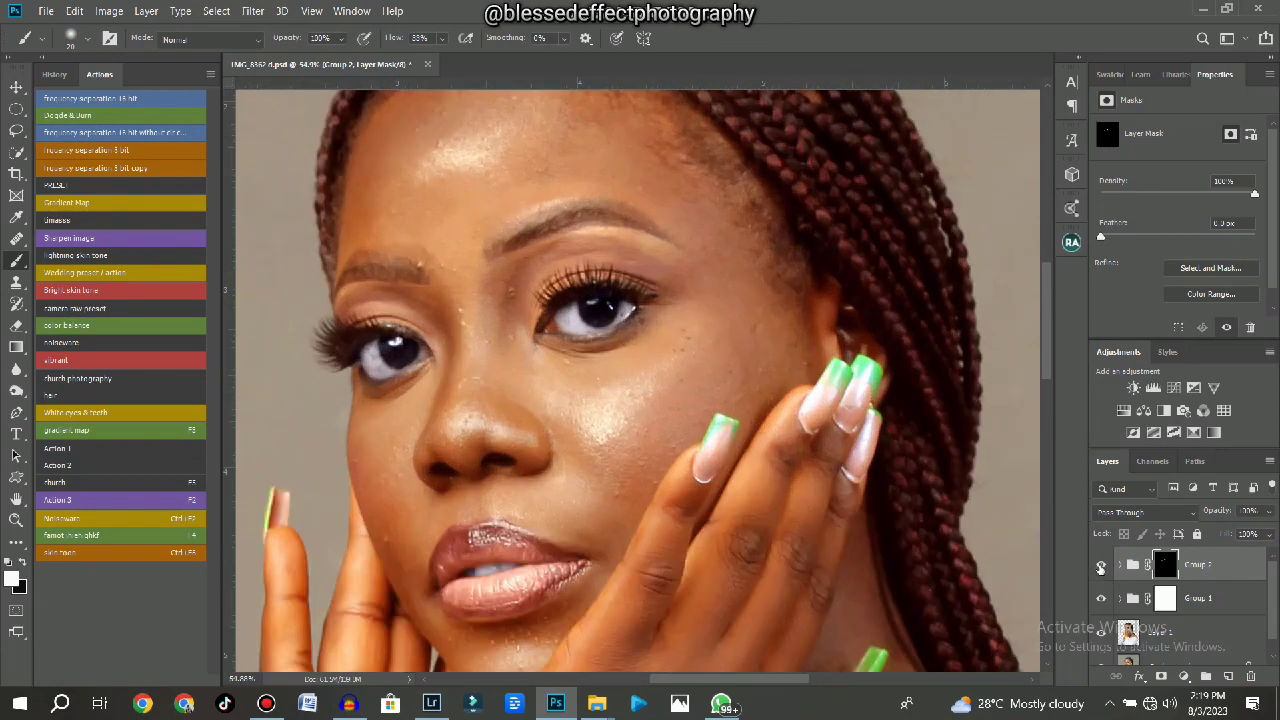
click(1101, 566)
click(1101, 566)
scroll(678, 386, up, 1)
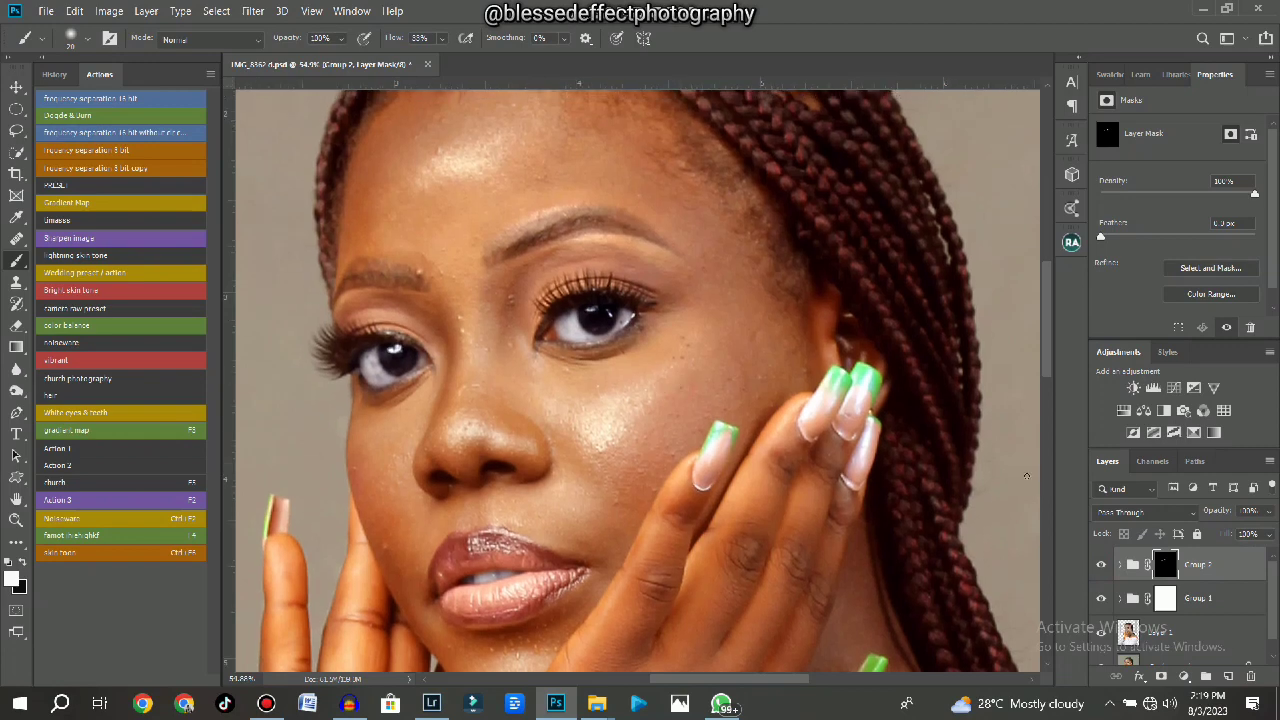
Try Group 2's opacity slider, keep it at 100%, and examine the whitened eyes and teeth across the portrait.
click(1270, 513)
mouse_move(1263, 531)
mouse_down()
mouse_move(1177, 537)
mouse_move(1267, 532)
mouse_up()
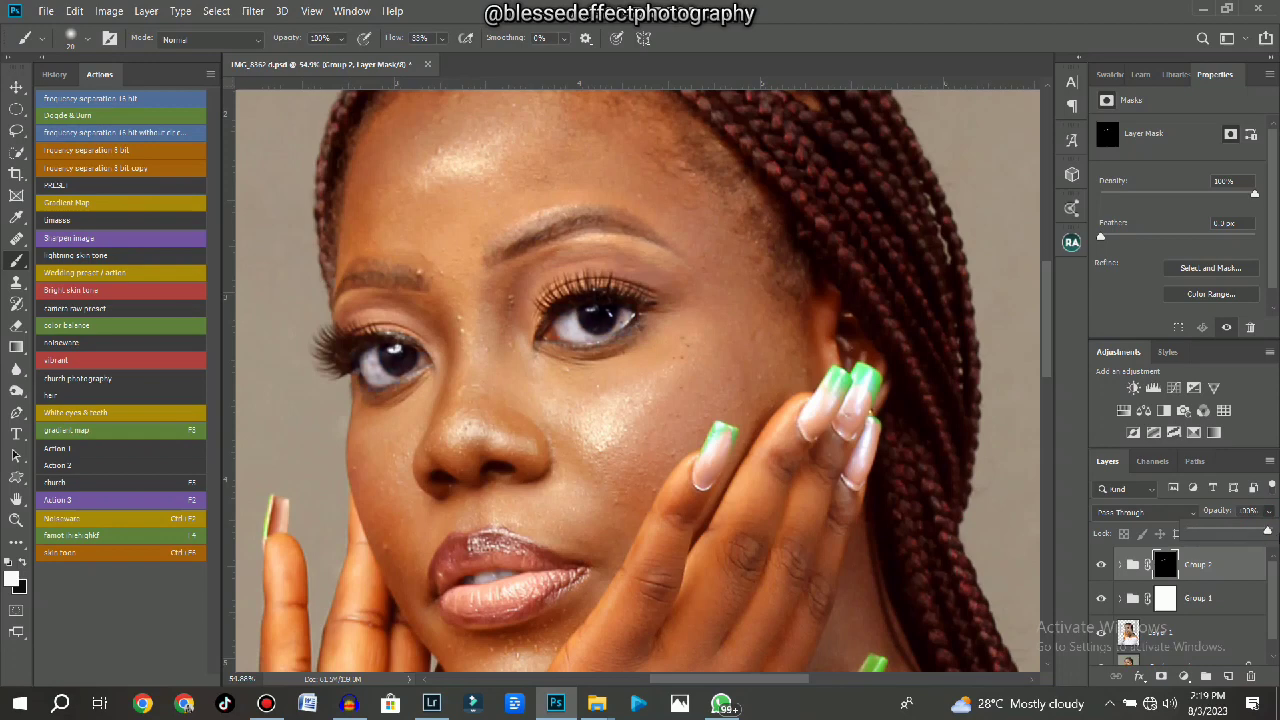
mouse_move(632, 294)
mouse_down()
mouse_move(310, 294)
mouse_move(656, 294)
mouse_up()
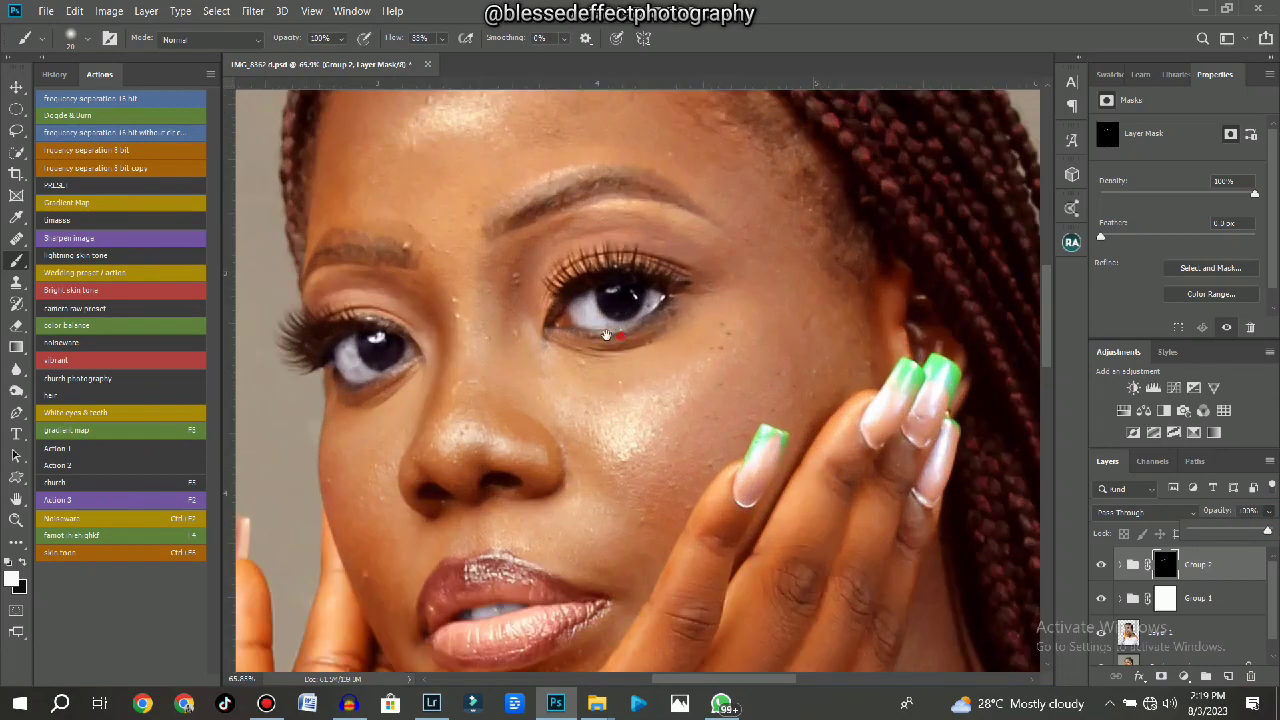
drag(606, 334, 554, 294)
drag(657, 291, 493, 291)
scroll(540, 285, down, 3)
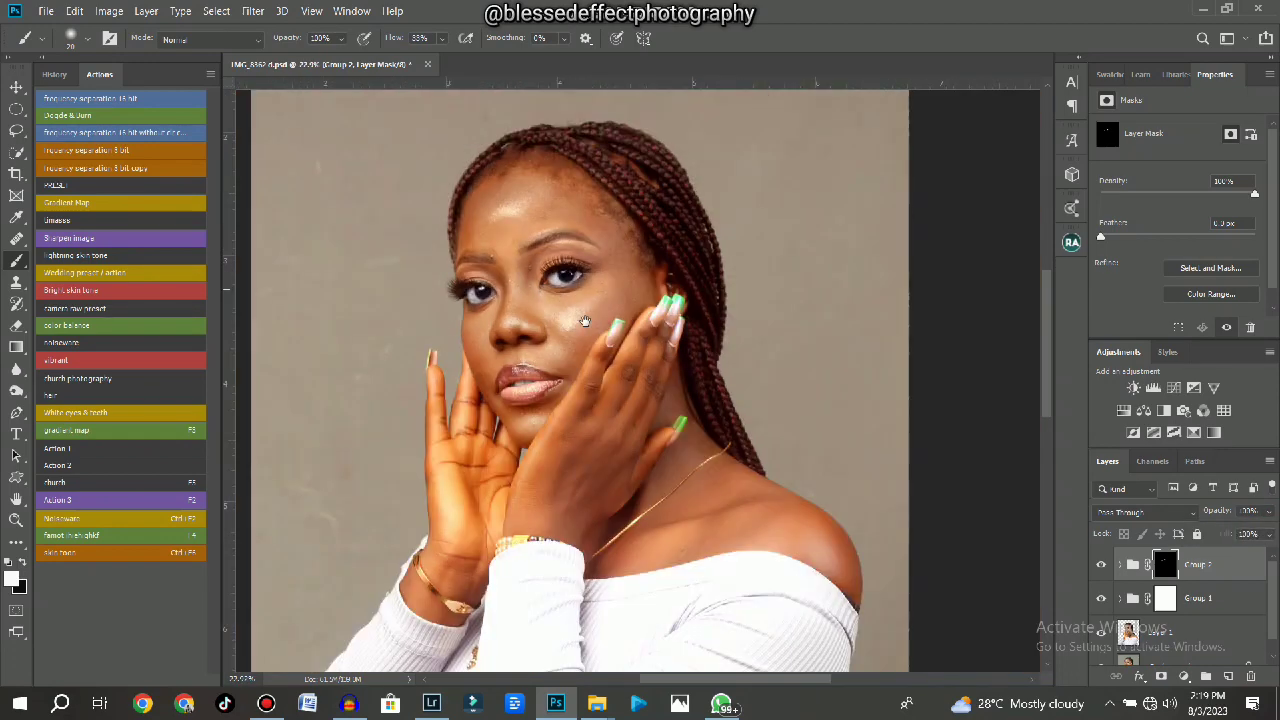
scroll(534, 266, up, 4)
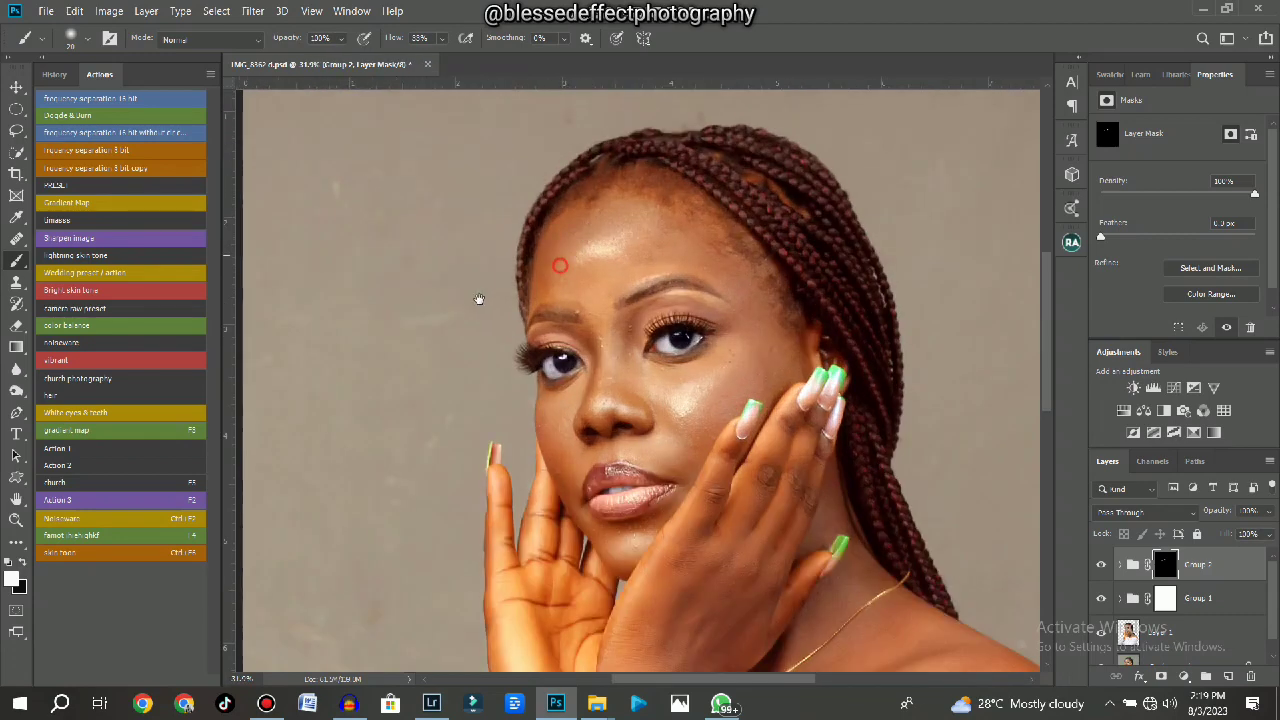
scroll(539, 269, down, 2)
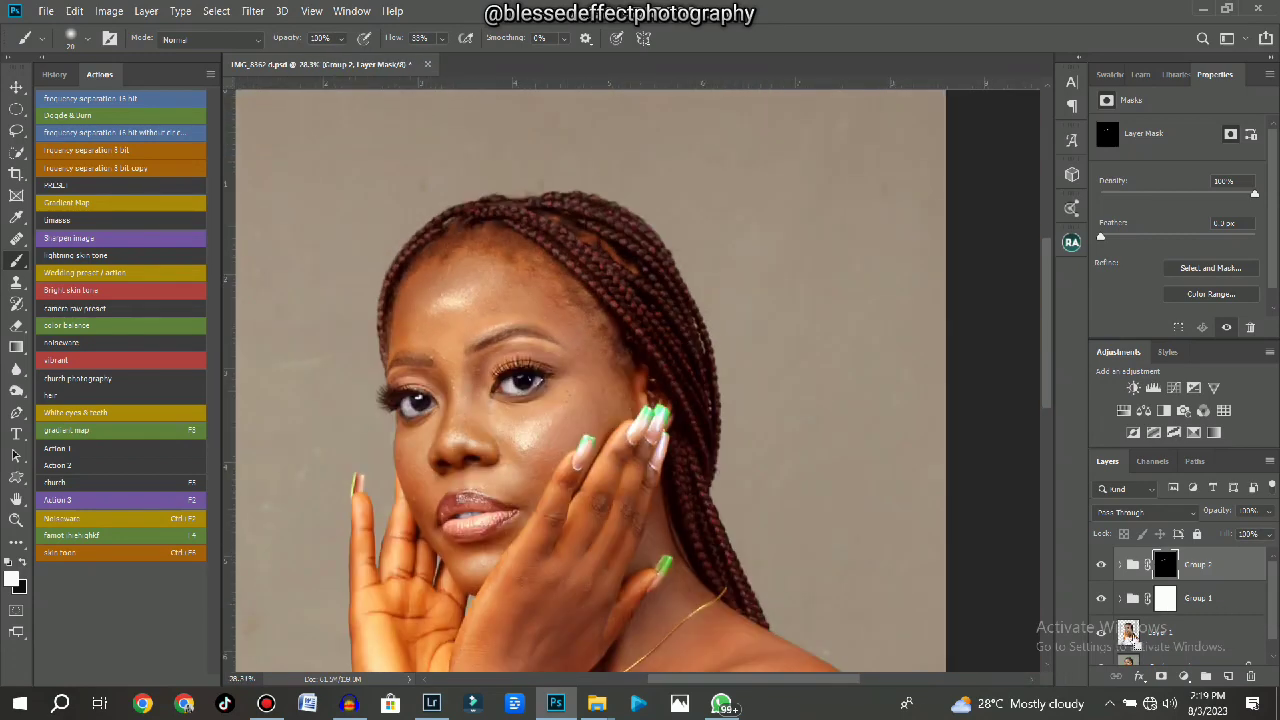
scroll(690, 352, up, 2)
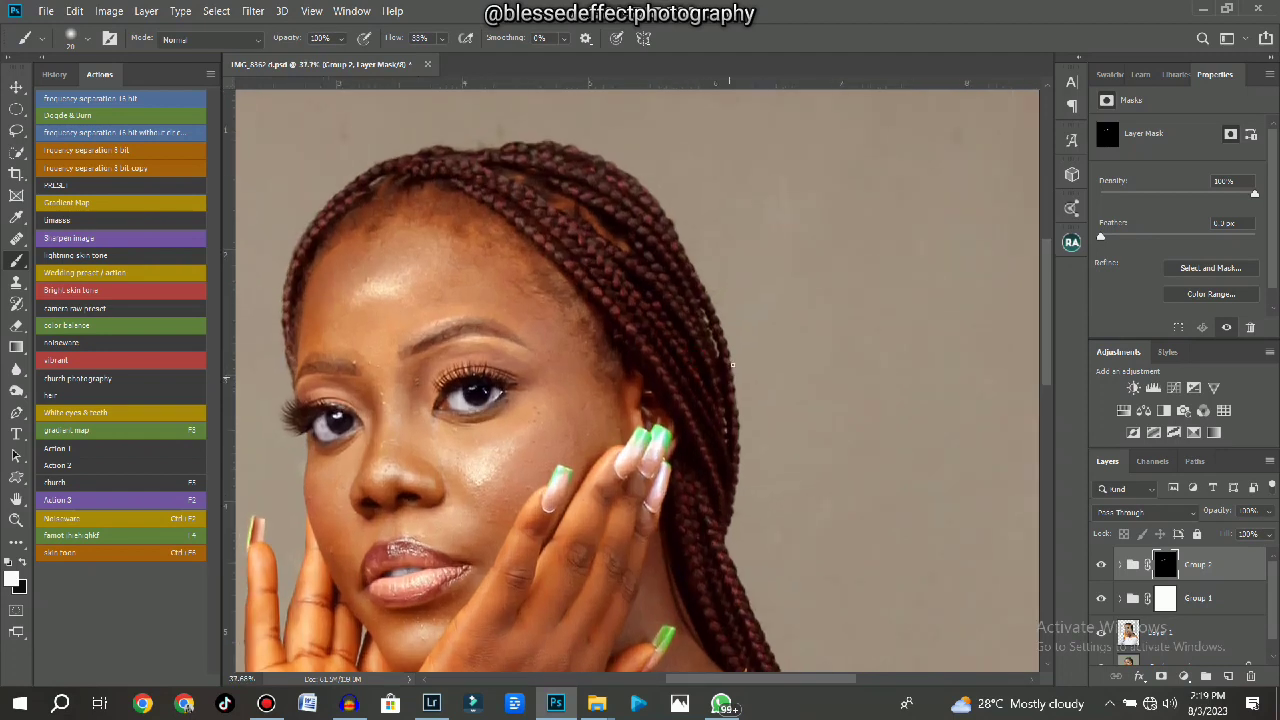
Draw a lasso selection around the braided hair, following the hairline from the forehead down to the shoulder.
key(l)
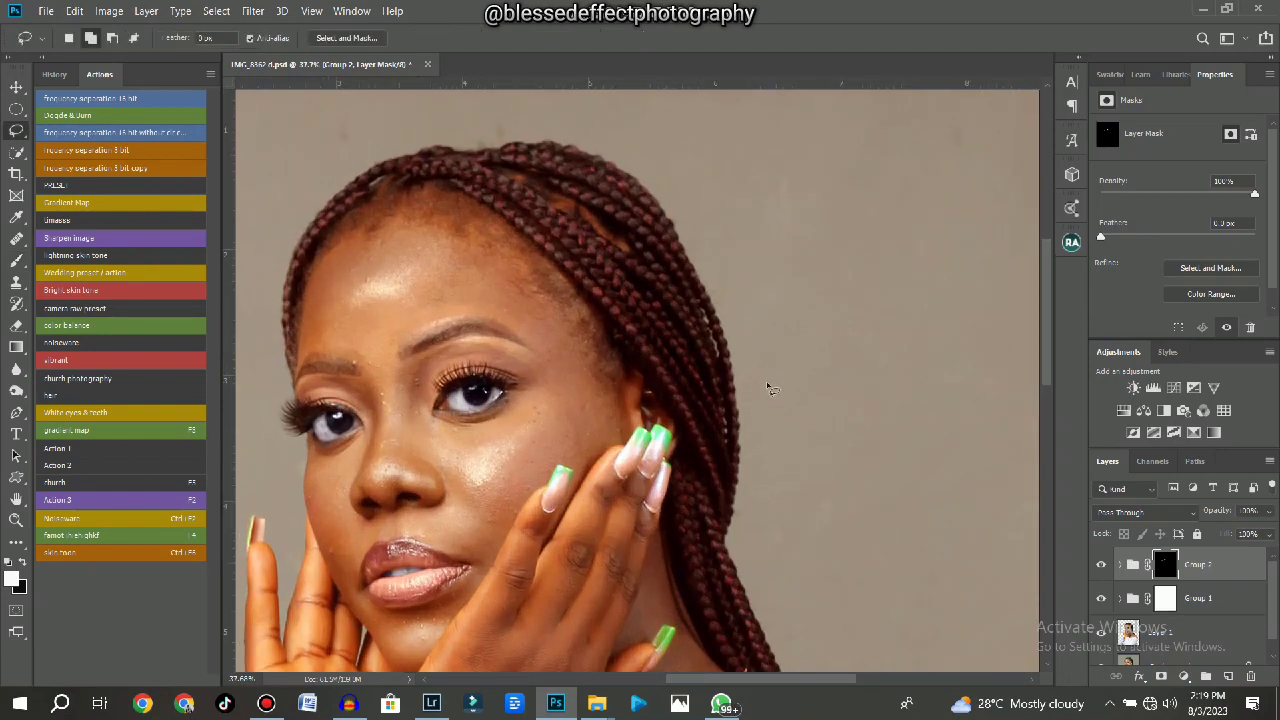
scroll(577, 279, up, 2)
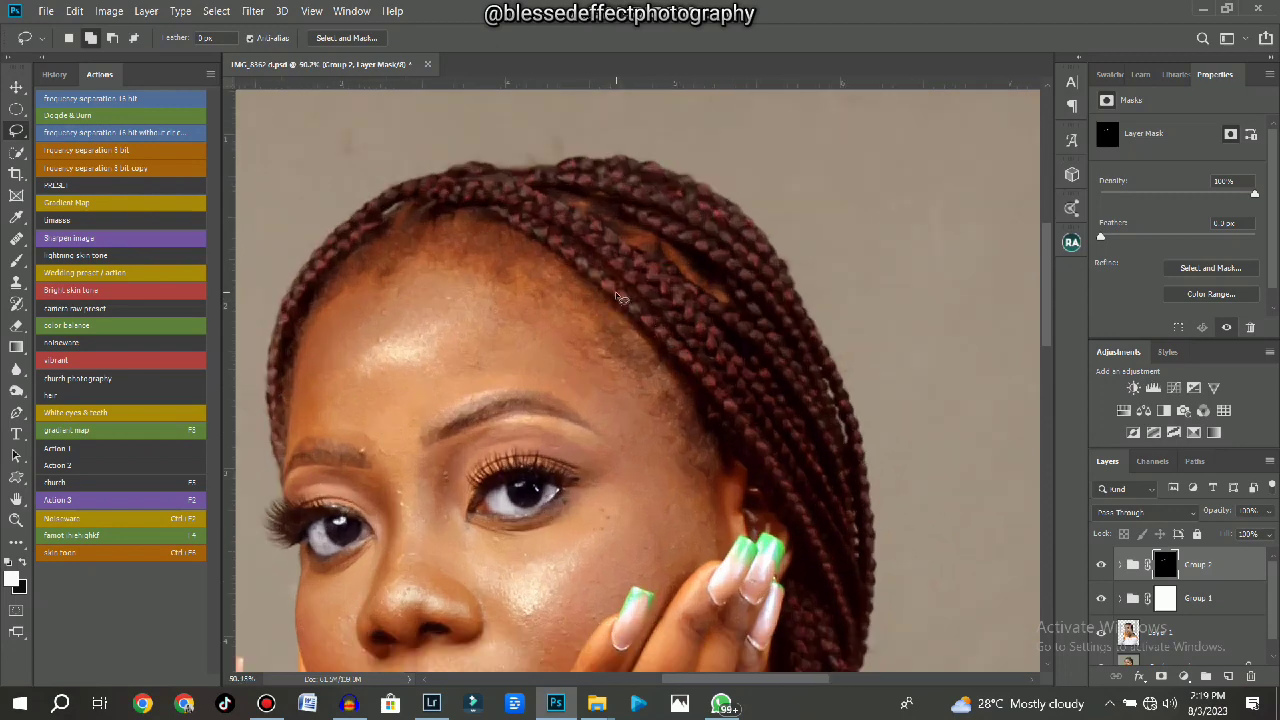
drag(727, 373, 691, 321)
mouse_move(828, 454)
mouse_down()
mouse_move(786, 527)
mouse_move(628, 299)
mouse_move(532, 207)
mouse_up()
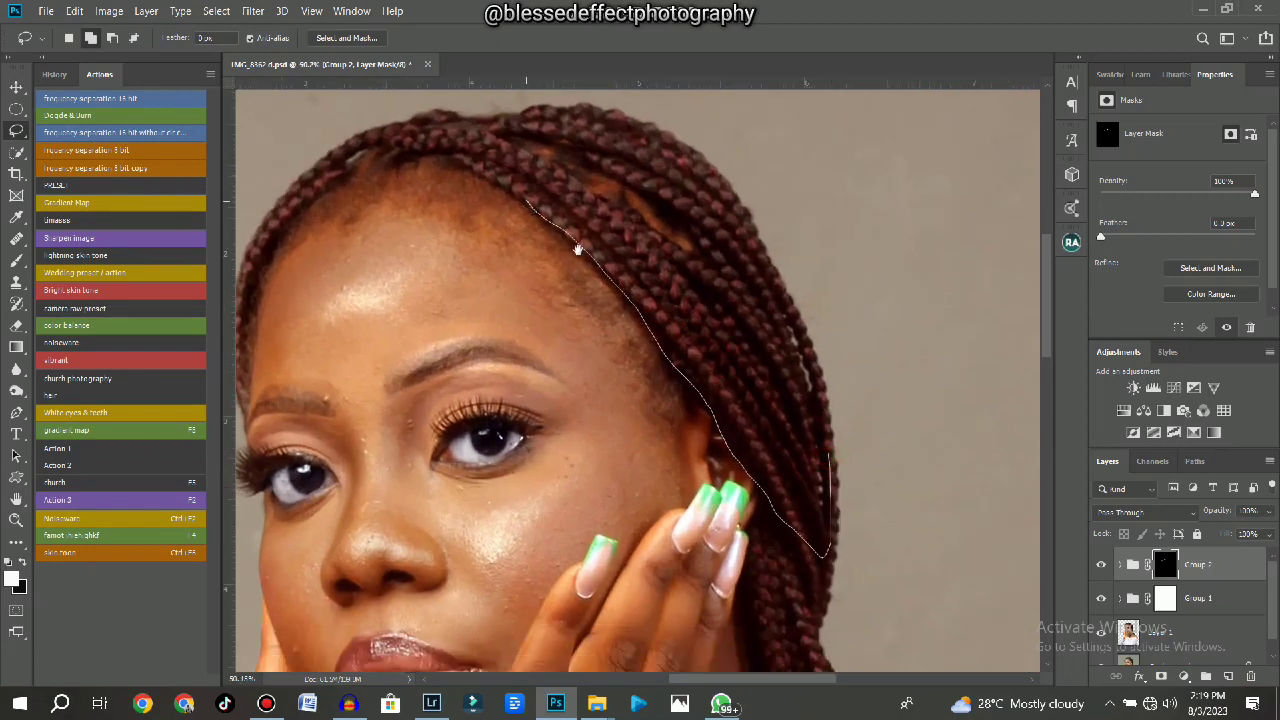
mouse_move(577, 249)
mouse_down()
mouse_move(785, 374)
mouse_move(757, 352)
mouse_up()
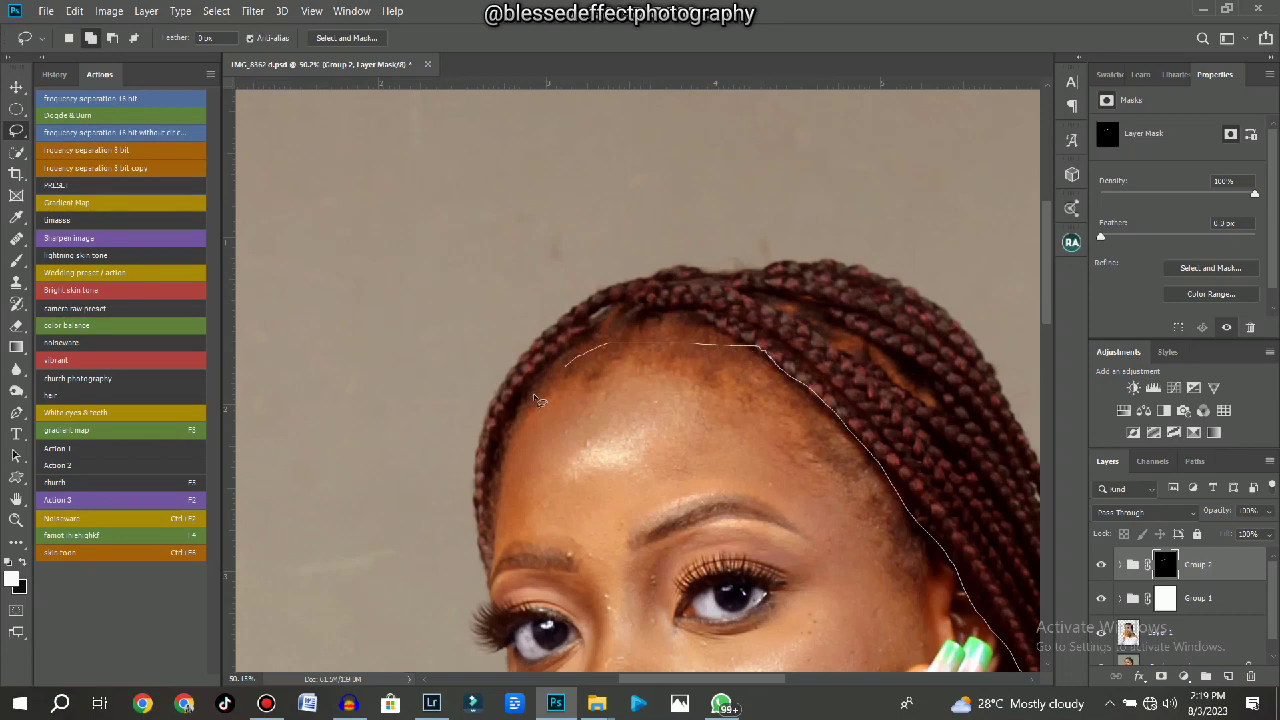
mouse_move(537, 400)
mouse_down()
mouse_move(500, 462)
mouse_move(483, 550)
mouse_move(488, 390)
mouse_move(580, 285)
mouse_move(635, 244)
mouse_move(799, 202)
mouse_move(878, 206)
mouse_move(588, 150)
mouse_move(716, 250)
mouse_move(786, 410)
mouse_move(794, 592)
mouse_move(817, 463)
mouse_move(792, 596)
mouse_move(742, 480)
mouse_up()
scroll(795, 592, down, 3)
mouse_move(742, 480)
mouse_down()
mouse_move(759, 270)
mouse_move(839, 412)
mouse_move(886, 574)
mouse_move(881, 620)
mouse_move(825, 603)
mouse_move(789, 568)
mouse_move(729, 453)
mouse_move(729, 322)
mouse_move(737, 280)
mouse_move(768, 248)
mouse_up()
scroll(768, 250, down, 3)
Feather the hair selection by 15 pixels and check its outline around the braids.
right_click(720, 260)
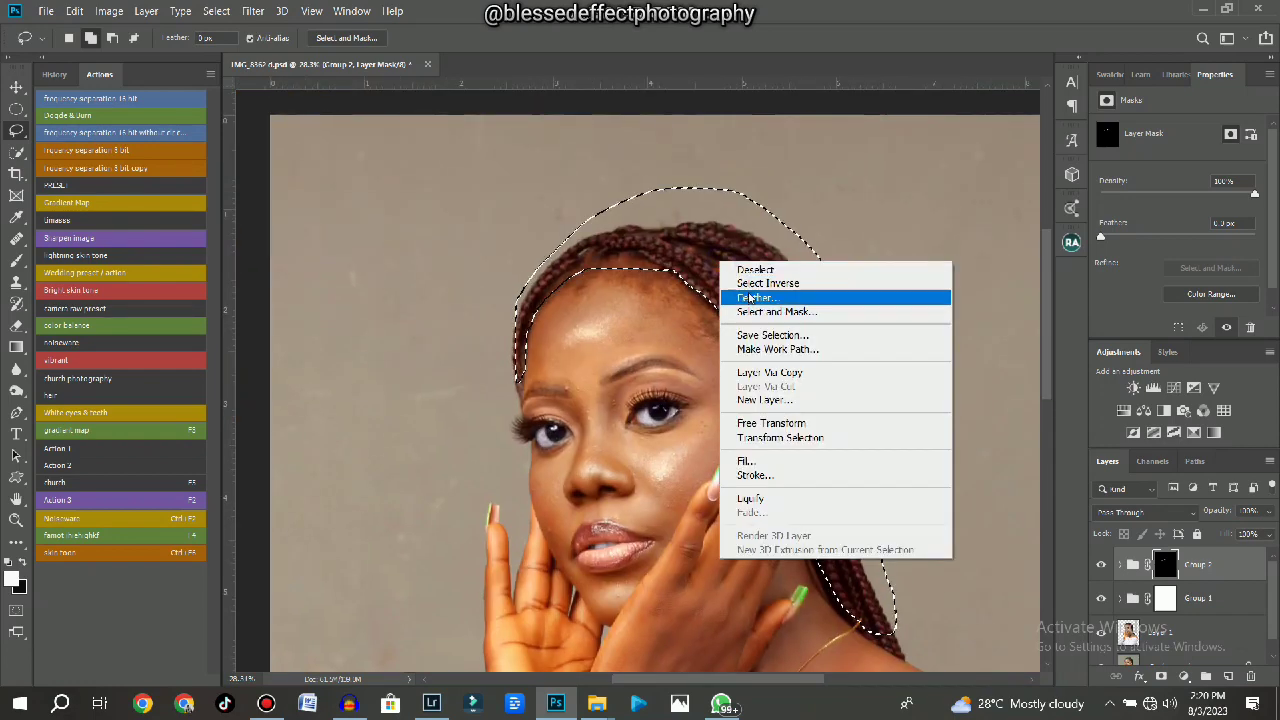
click(750, 298)
text(1)
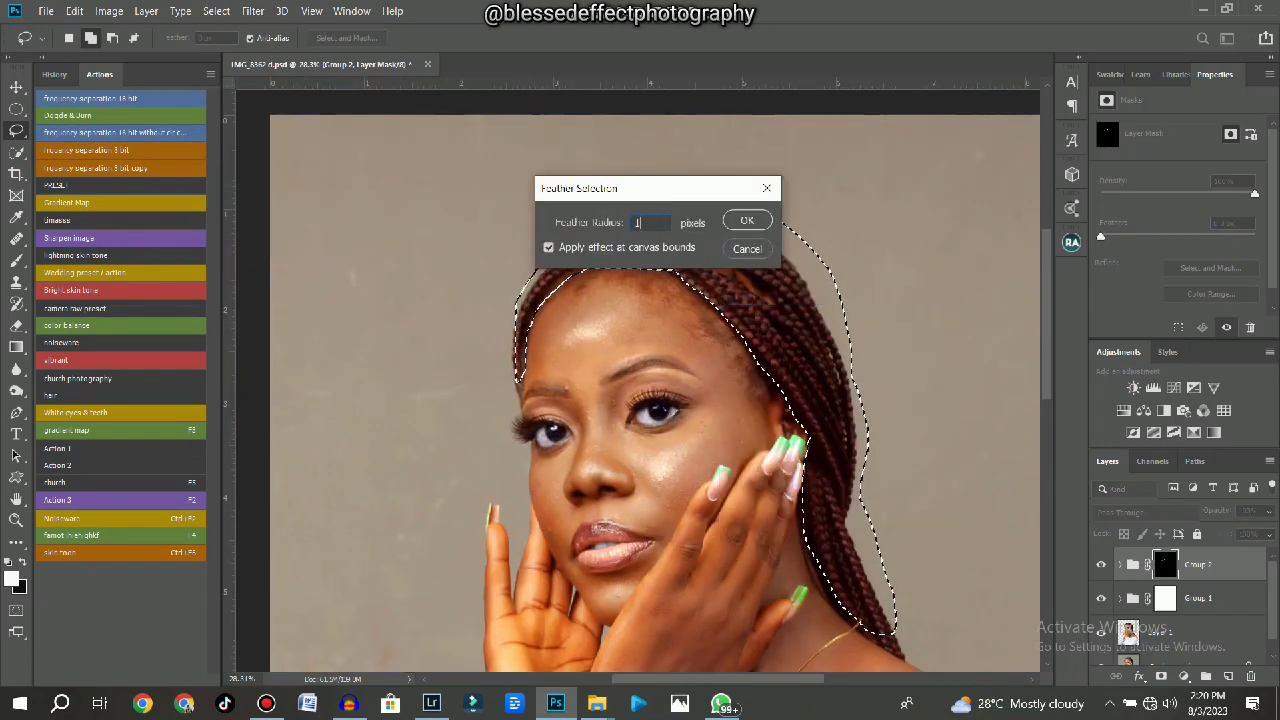
text(5)
key(Return)
drag(808, 374, 714, 382)
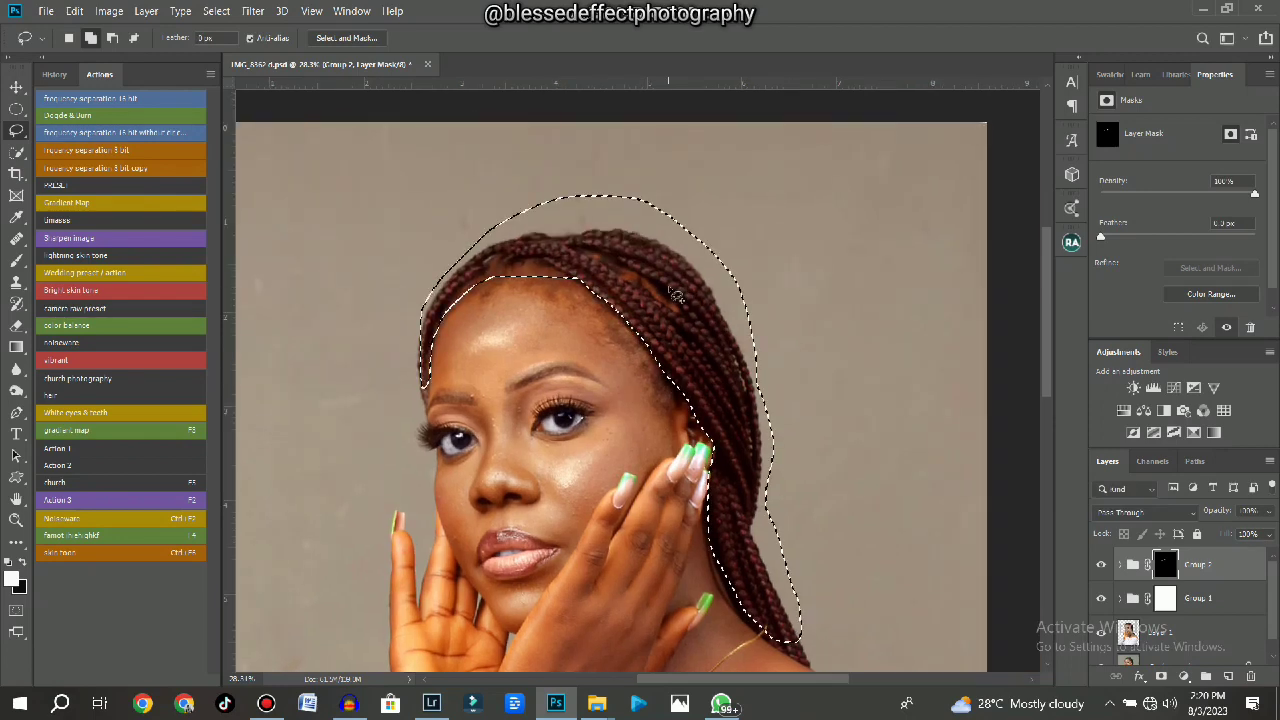
scroll(672, 290, up, 4)
scroll(630, 291, down, 3)
scroll(702, 331, up, 2)
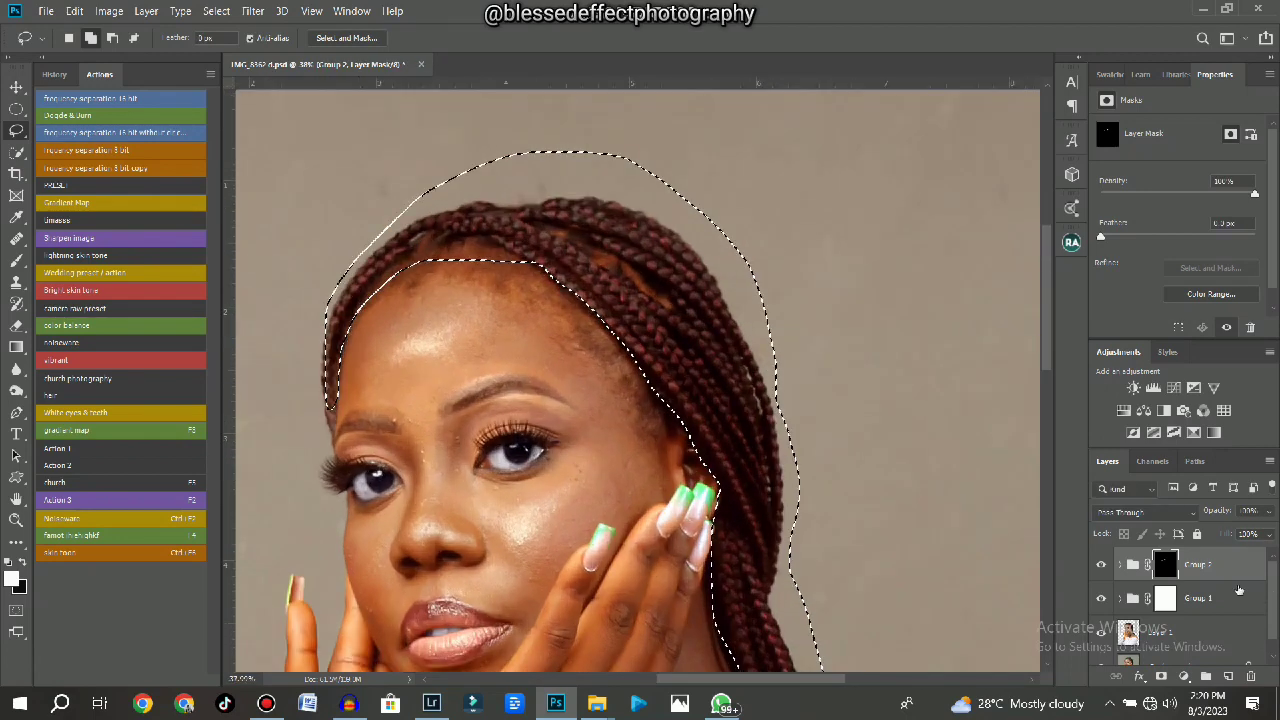
Add a Hue/Saturation adjustment layer masked to the hair selection and slightly lower the lightness of its Reds.
click(1124, 411)
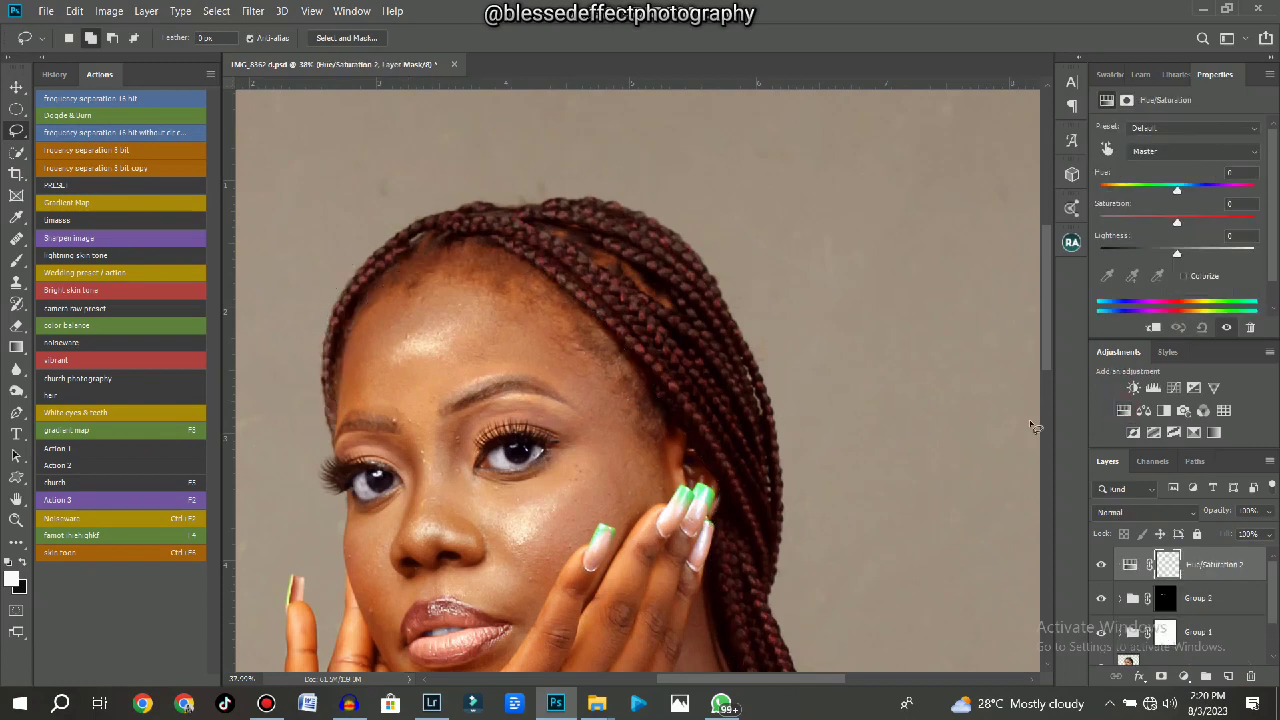
click(1170, 156)
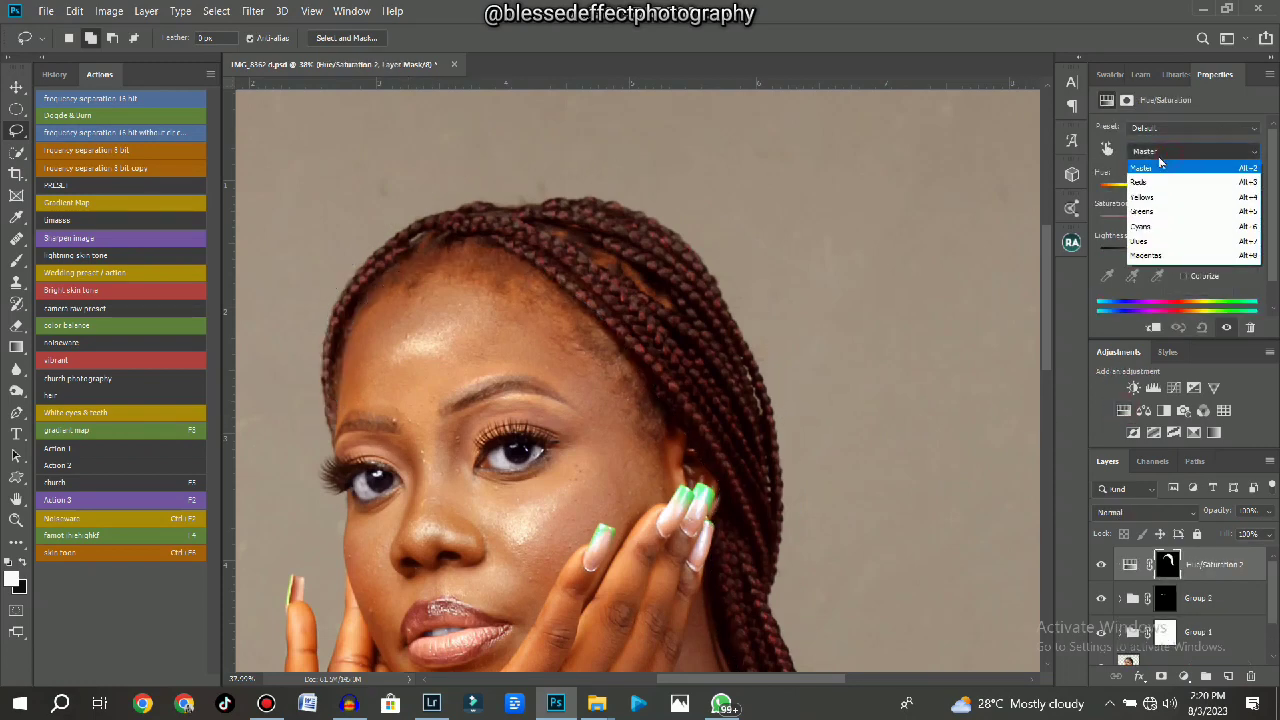
click(1142, 183)
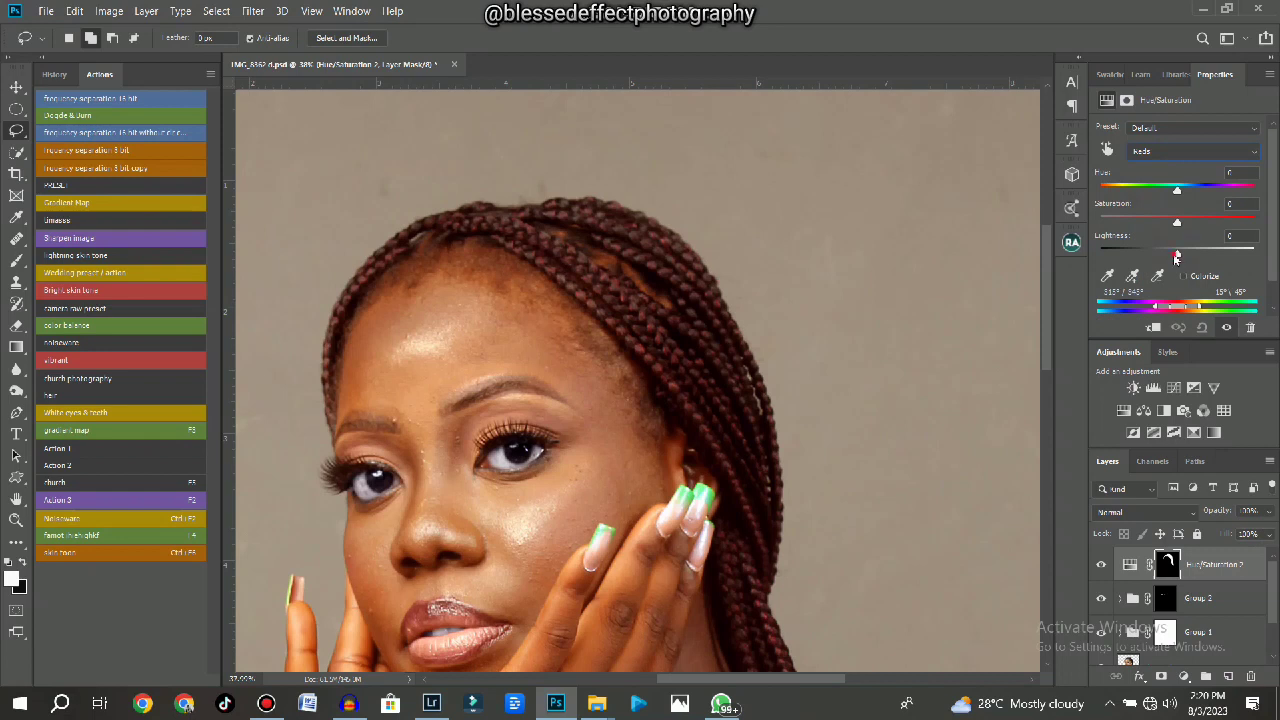
drag(1177, 258, 1170, 258)
Try different lightness values for the Yellows in the hair's Hue/Saturation adjustment and reset them to 0.
click(1170, 151)
click(1165, 198)
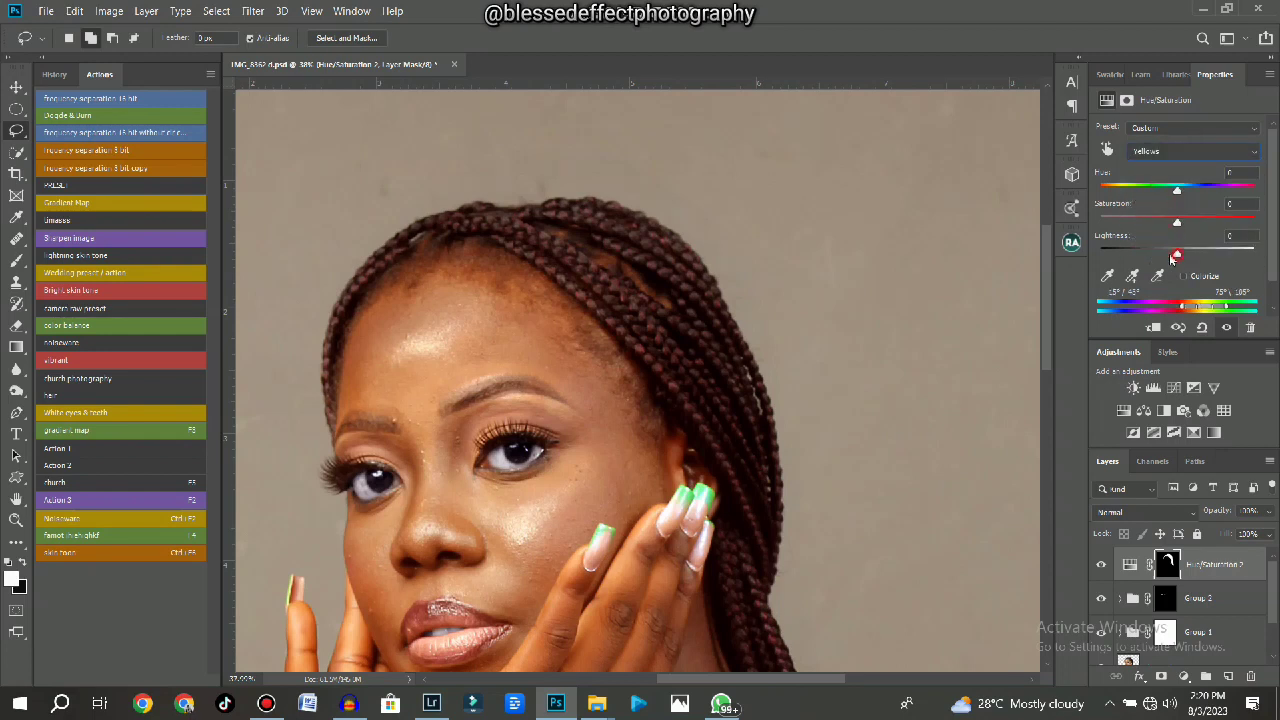
mouse_move(1175, 258)
mouse_down()
mouse_move(1062, 260)
mouse_move(1226, 257)
mouse_move(1185, 265)
mouse_up()
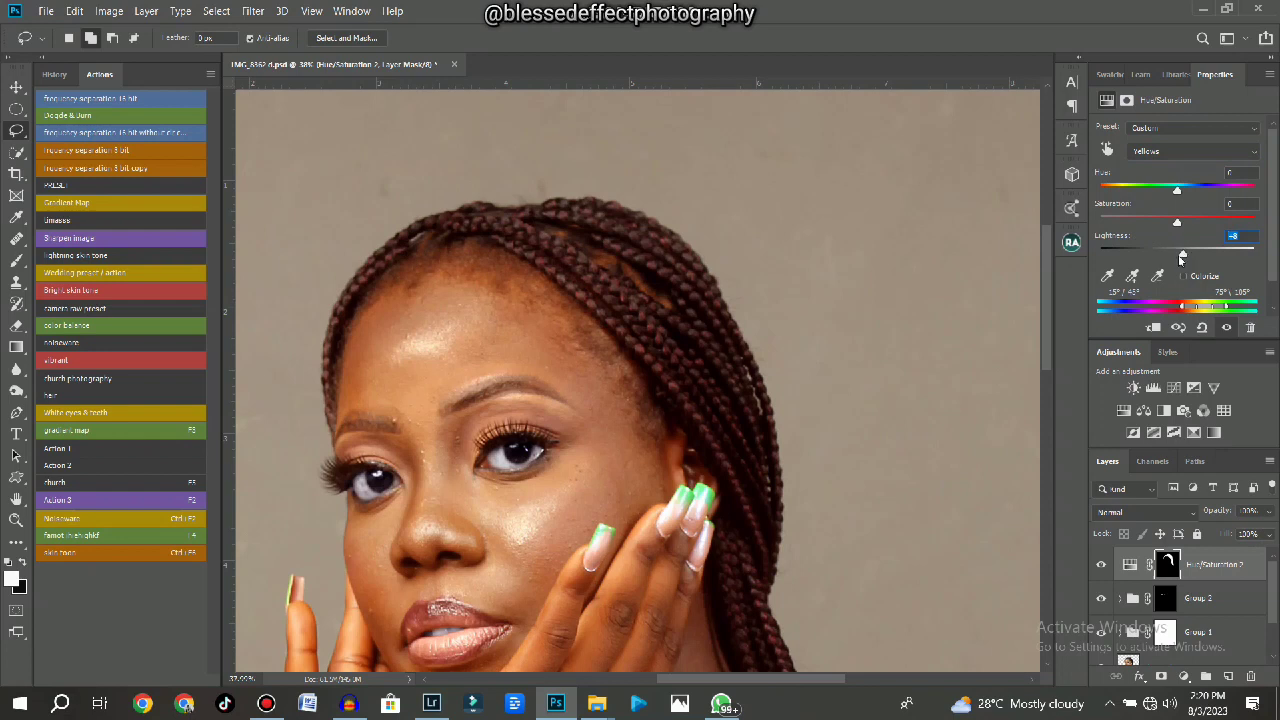
drag(1182, 258, 1254, 254)
drag(997, 258, 967, 258)
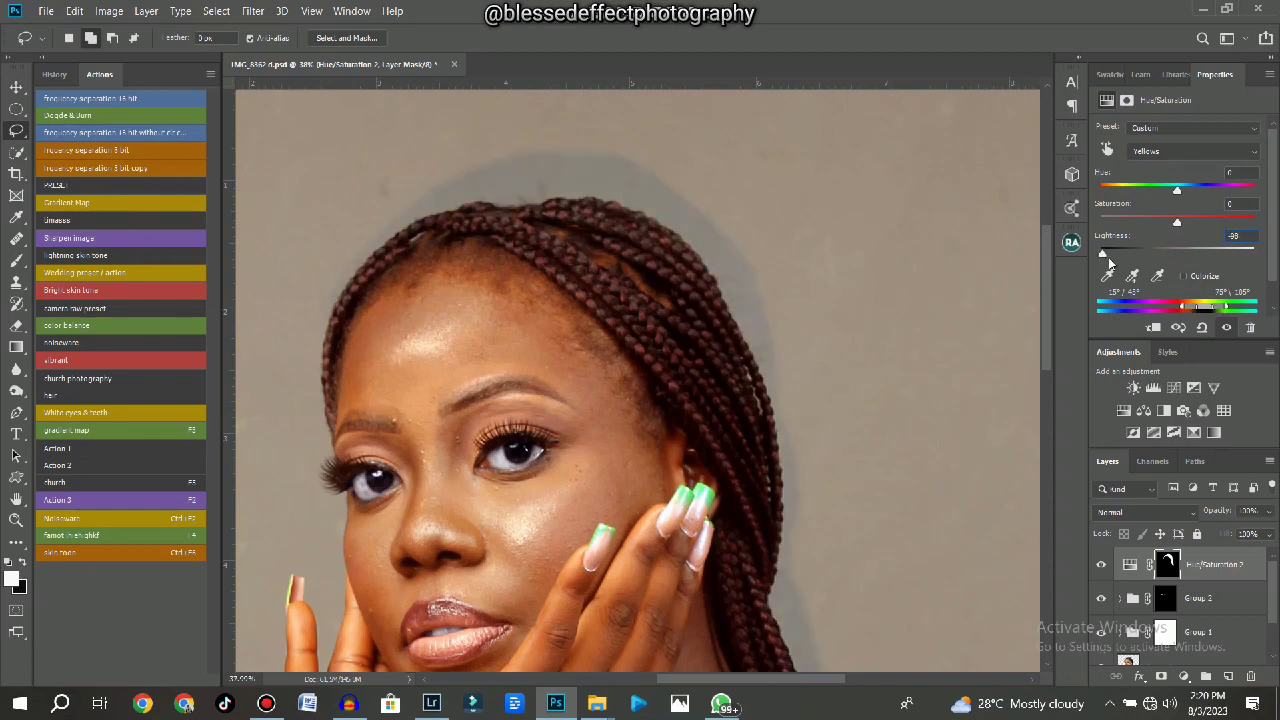
drag(1108, 257, 1111, 257)
text(0)
Toggle the Hue/Saturation 2 layer's visibility to compare the braids before and after darkening.
drag(636, 311, 598, 312)
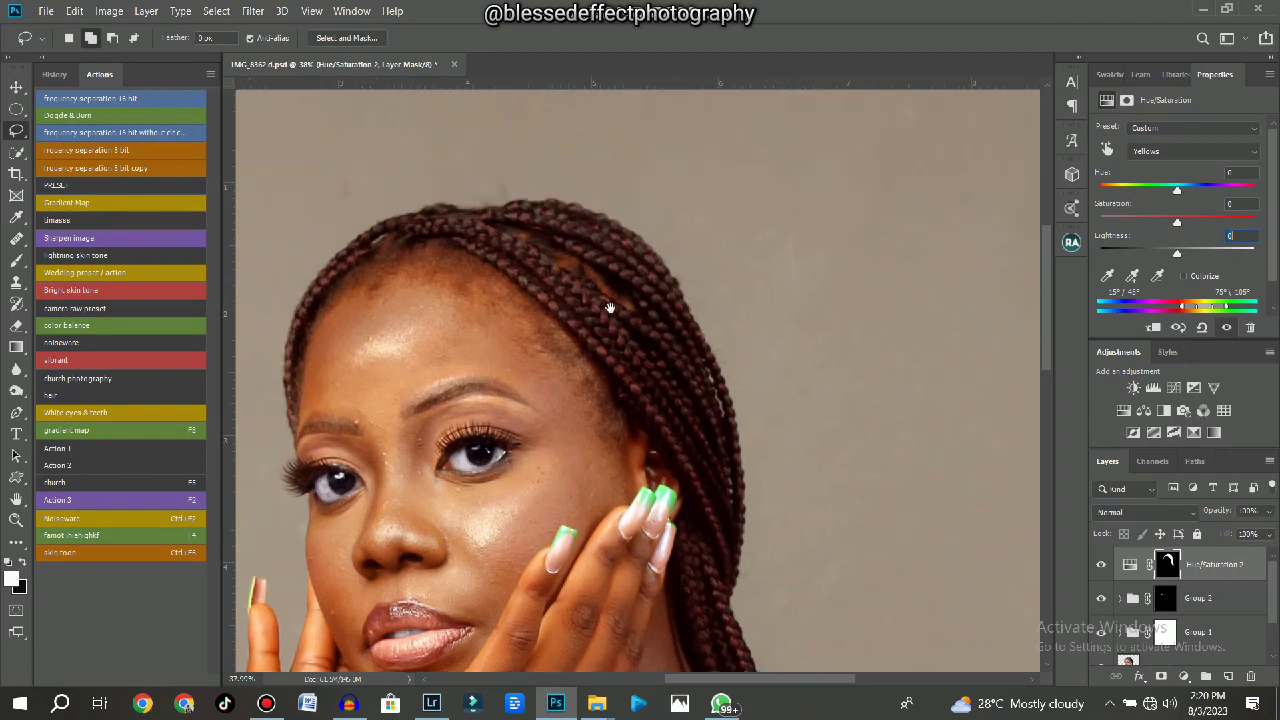
scroll(622, 290, down, 2)
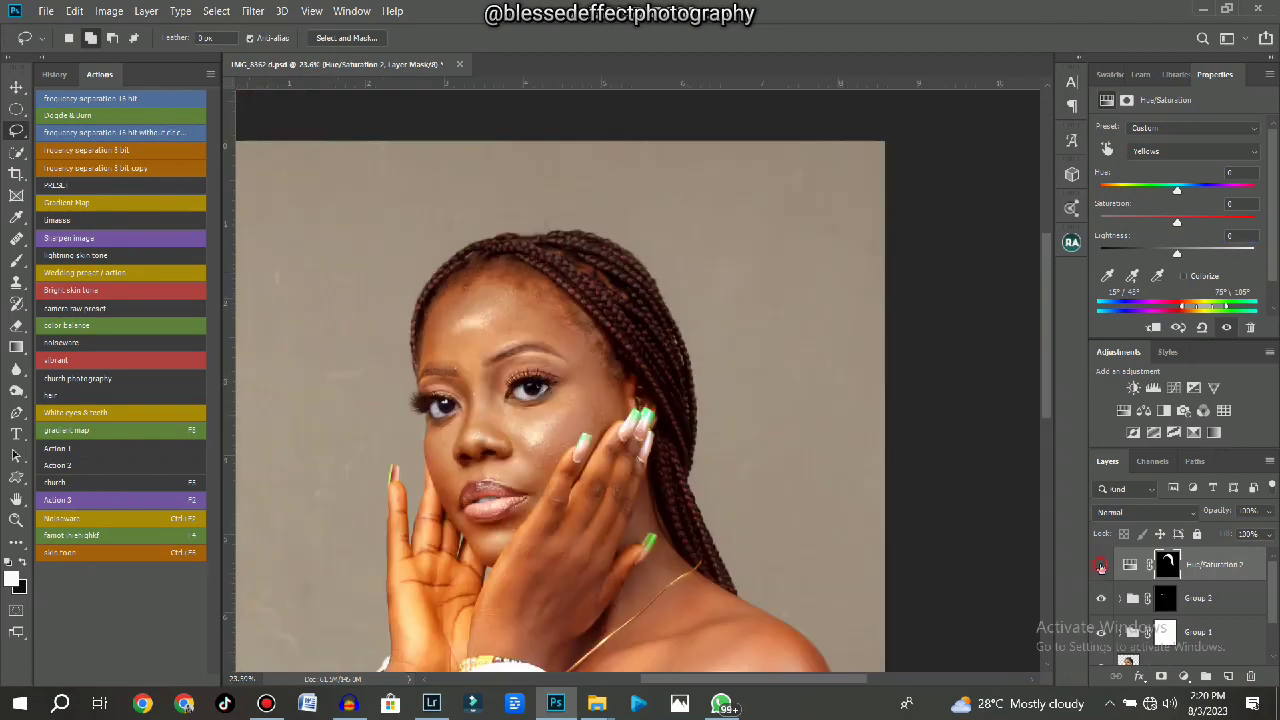
click(1101, 567)
click(1101, 567)
scroll(735, 387, up, 2)
drag(705, 380, 1028, 519)
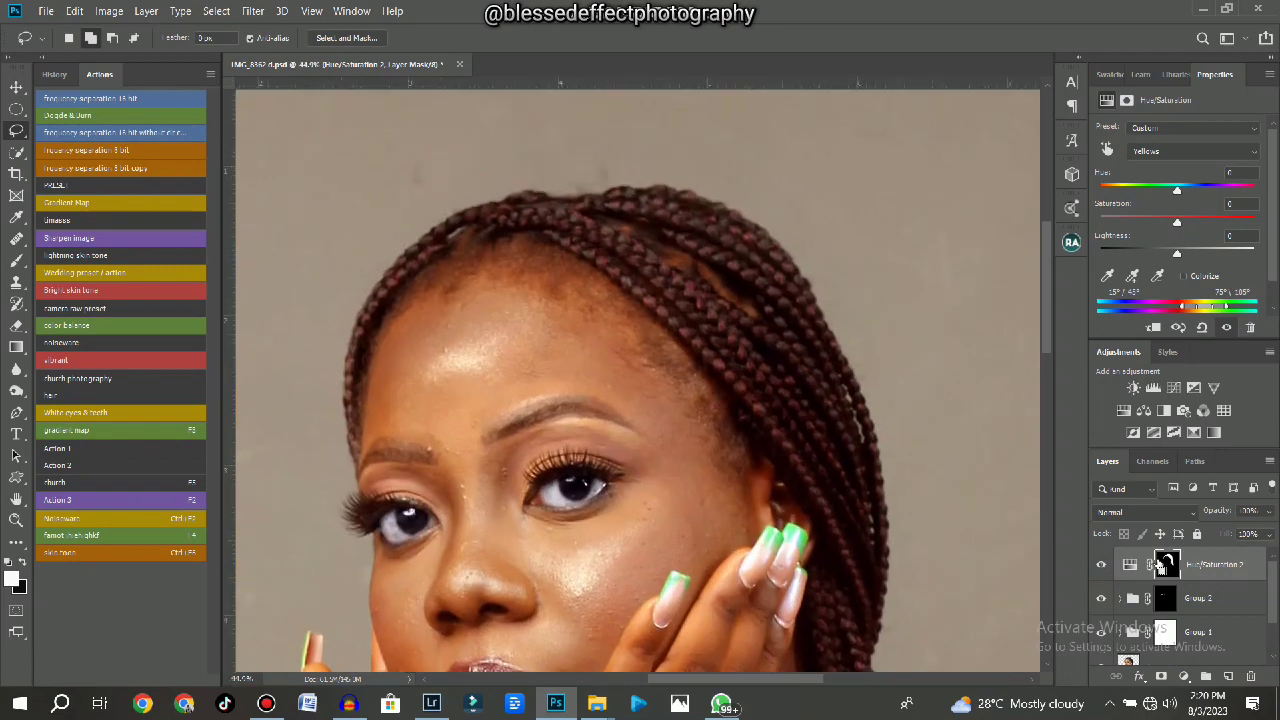
ctrl+click(1163, 565)
scroll(663, 363, down, 3)
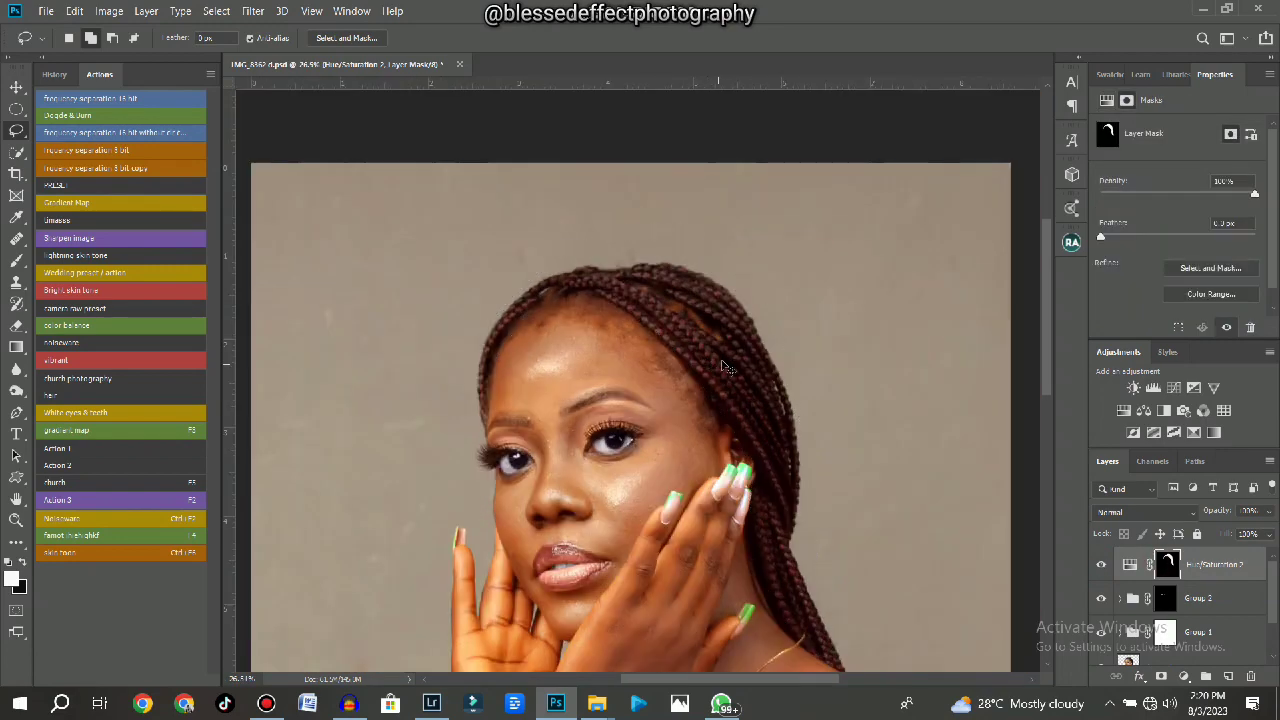
Darken the braids on Layer 1 with the Burn tool, using the Midtones range at 19% exposure.
scroll(727, 367, up, 1)
scroll(1172, 630, down, 1)
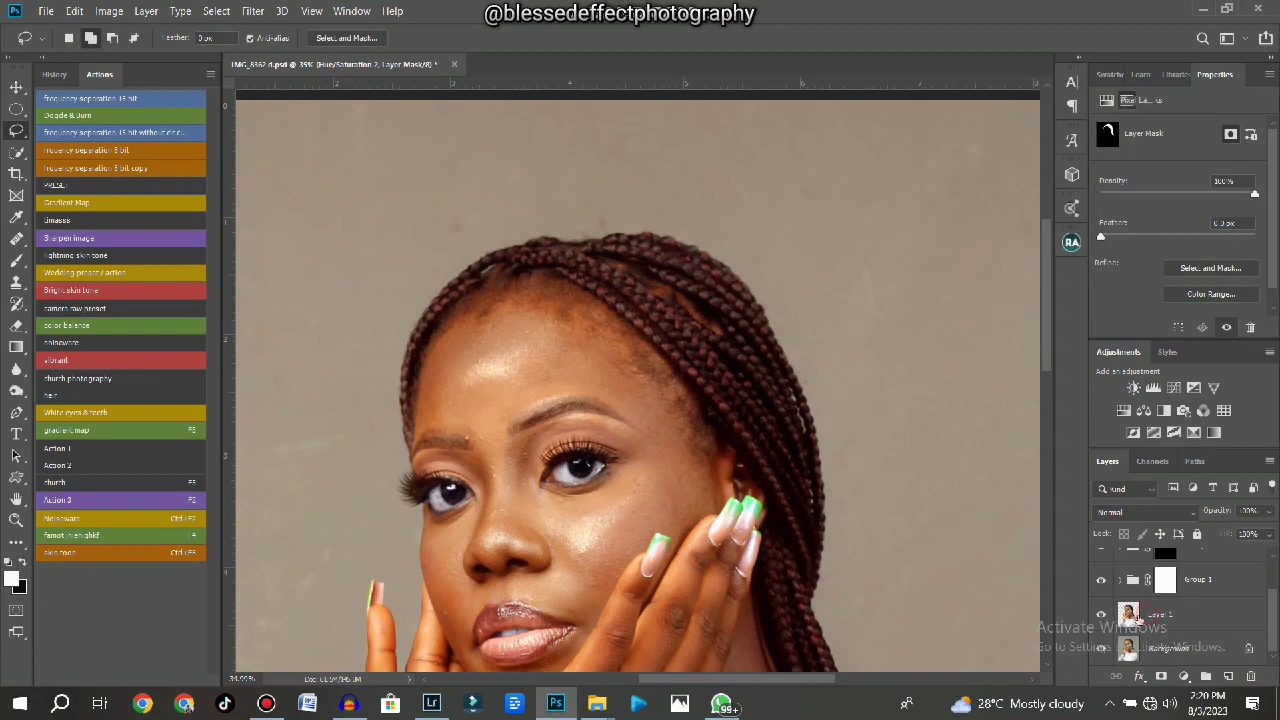
click(1145, 614)
scroll(502, 348, up, 1)
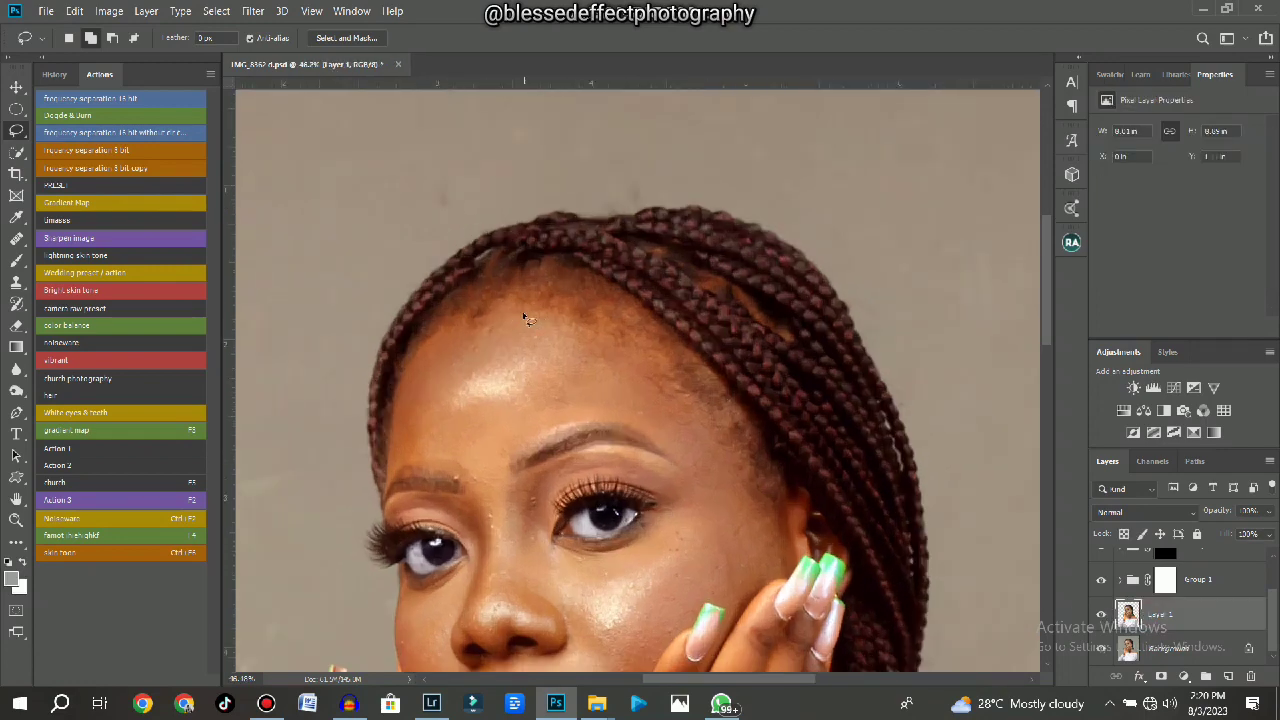
key(o)
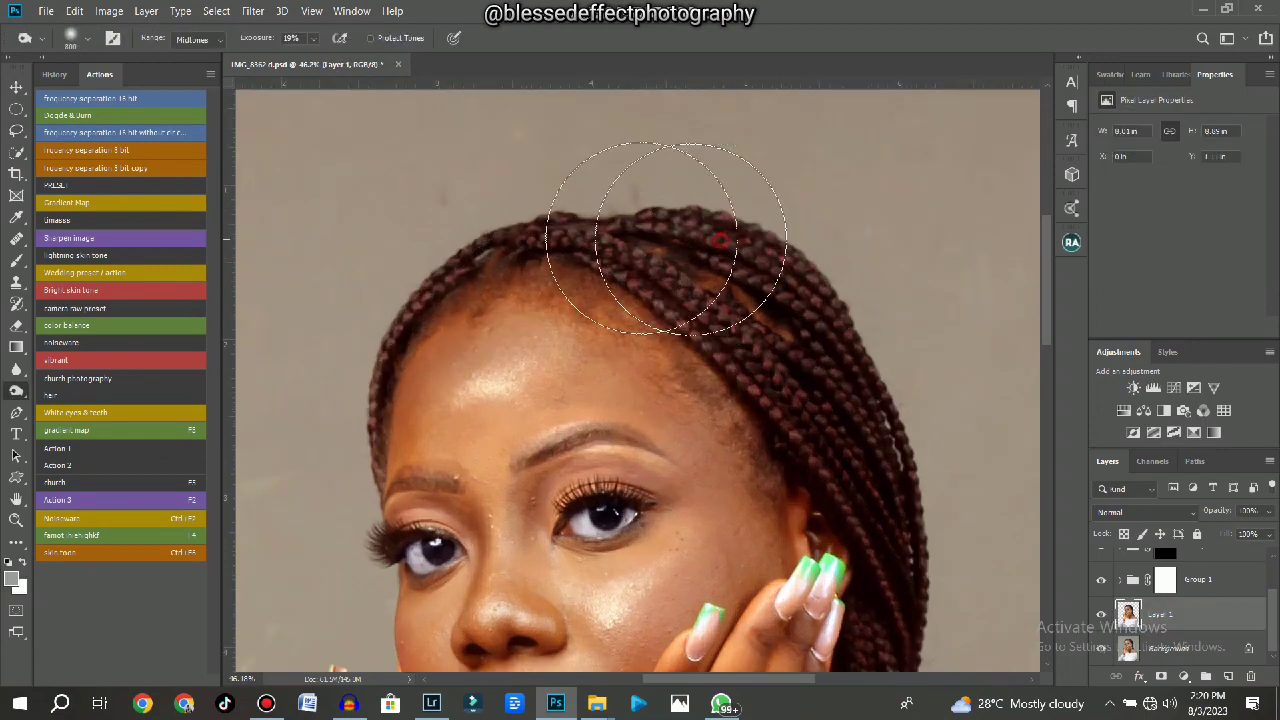
mouse_move(455, 246)
mouse_down()
mouse_move(343, 400)
mouse_move(403, 290)
mouse_move(703, 220)
mouse_move(812, 297)
mouse_up()
drag(848, 362, 711, 229)
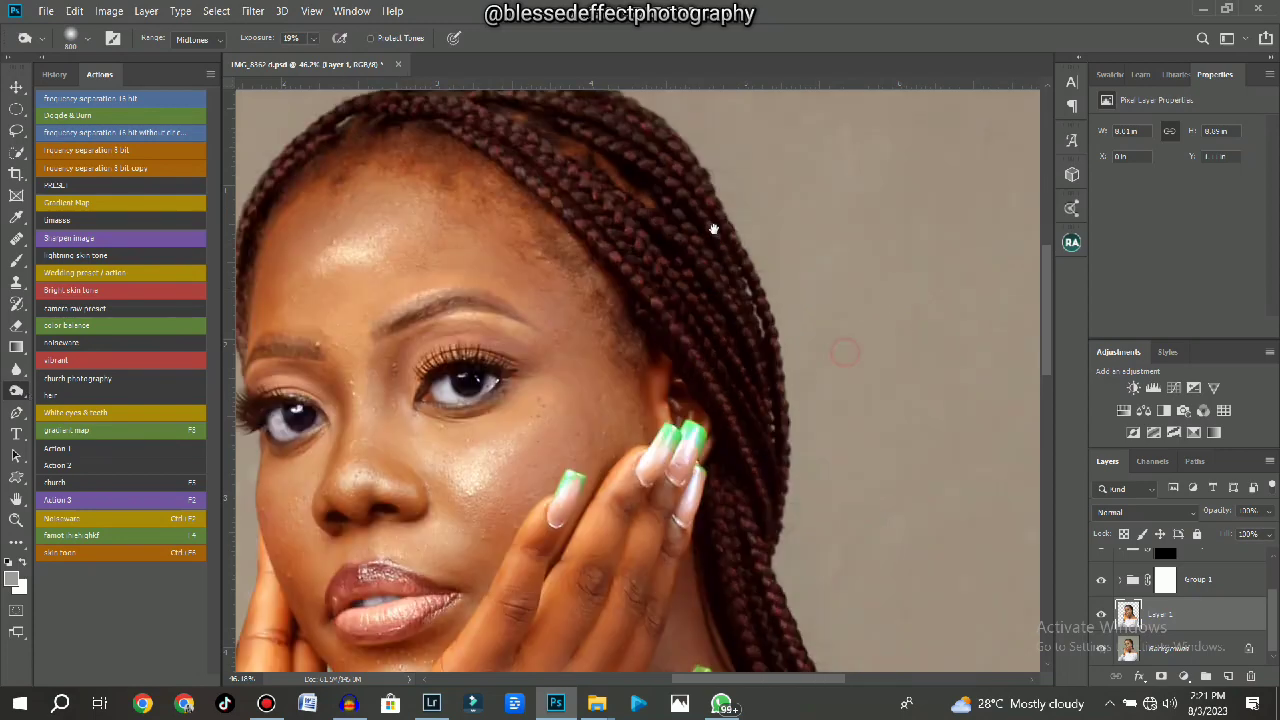
drag(635, 287, 641, 295)
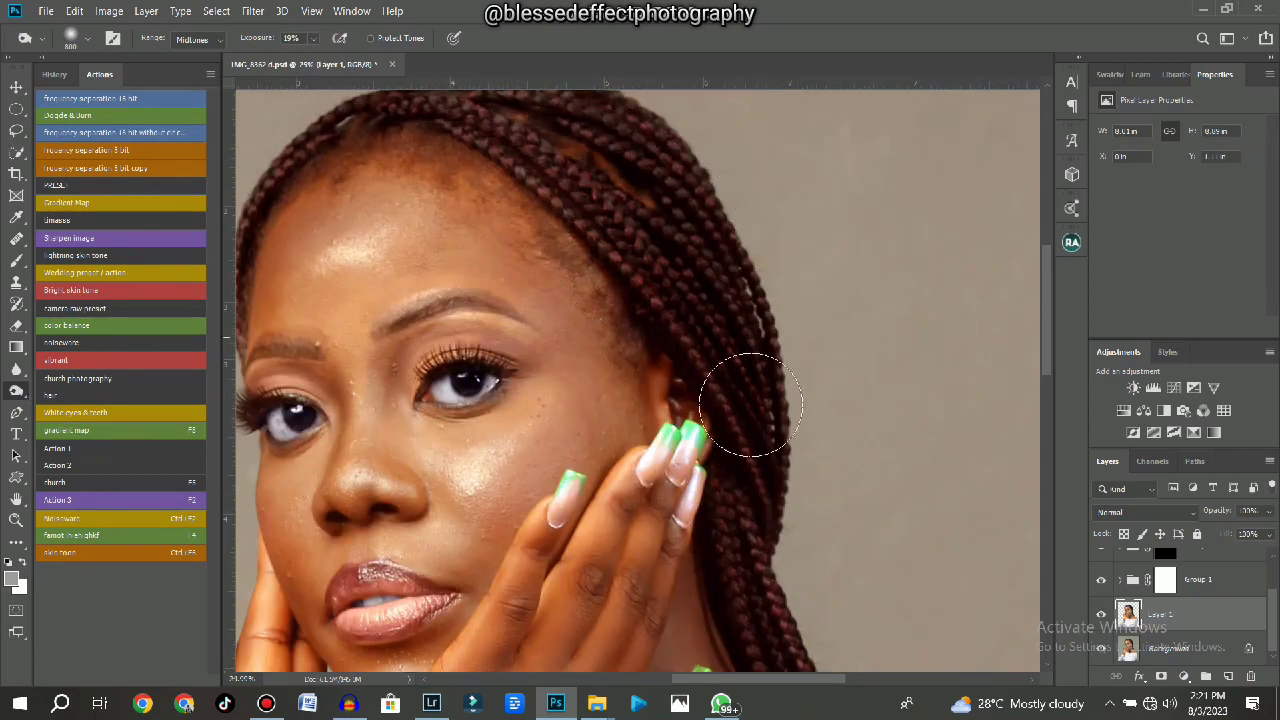
Examine the braids, face and overall portrait at several magnifications.
scroll(636, 240, down, 3)
scroll(636, 222, down, 8)
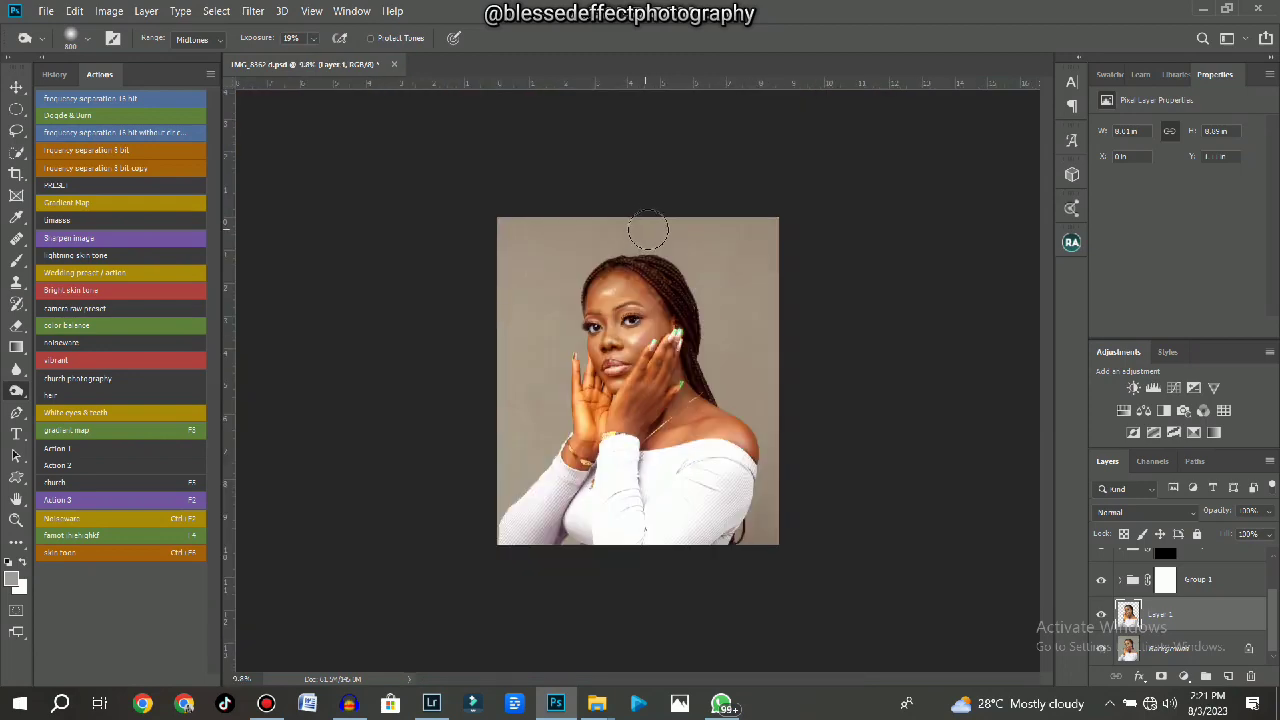
scroll(647, 240, down, 1)
scroll(665, 312, up, 3)
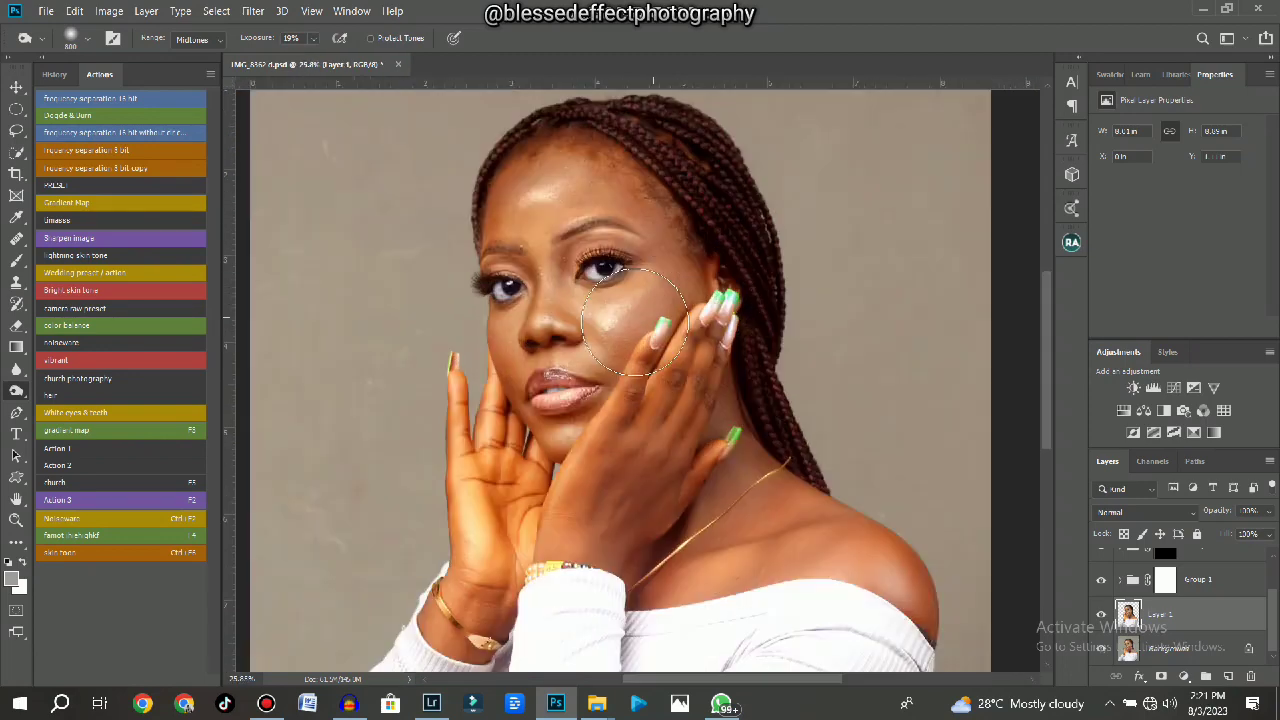
scroll(622, 300, up, 1)
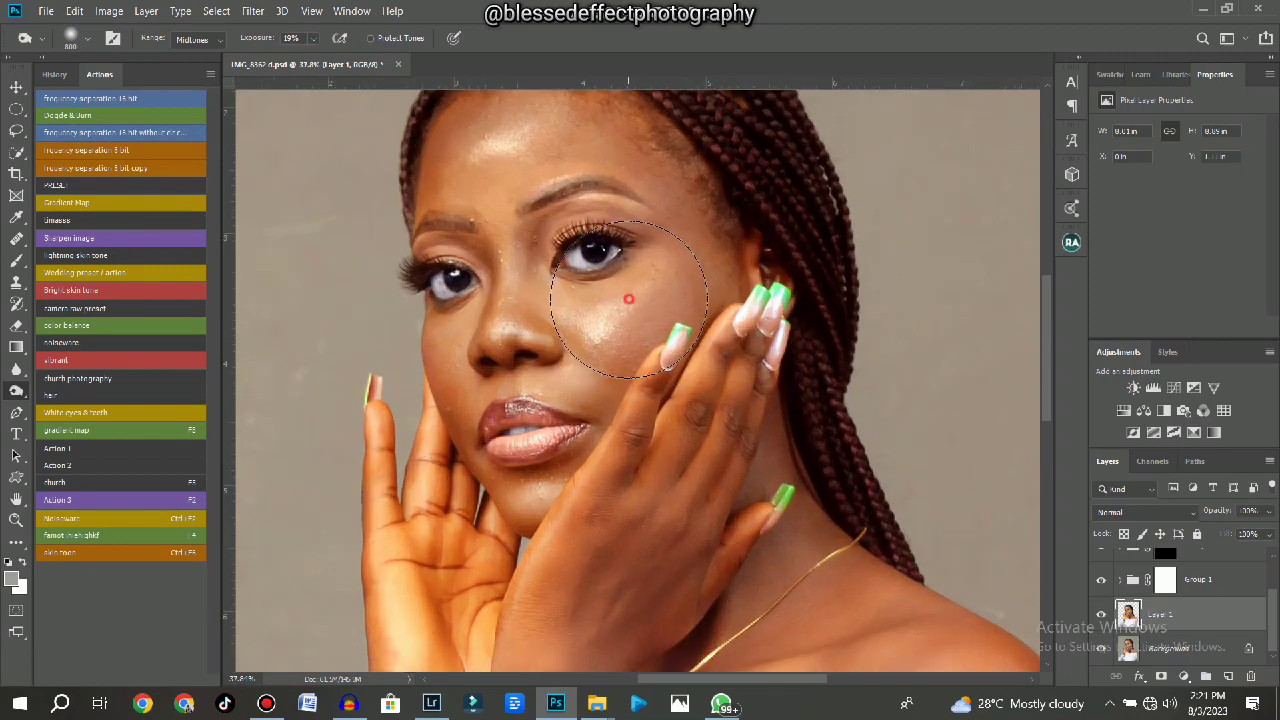
scroll(624, 343, down, 3)
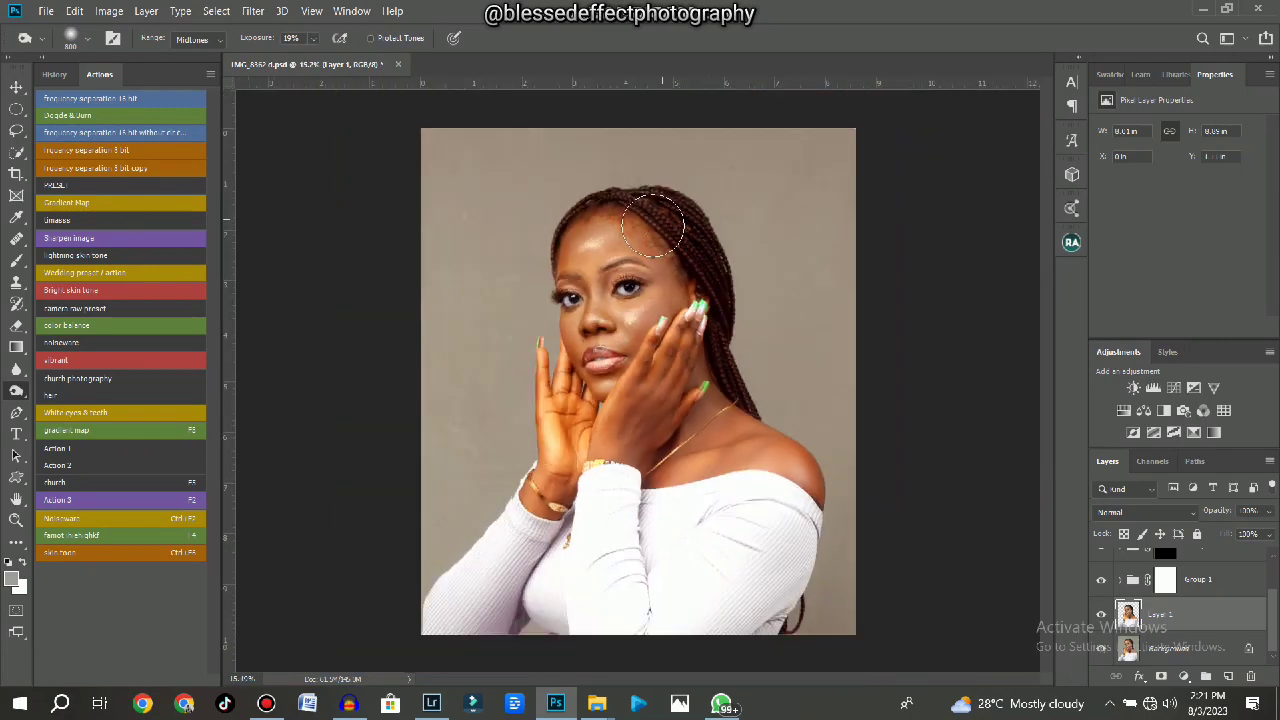
scroll(737, 349, down, 2)
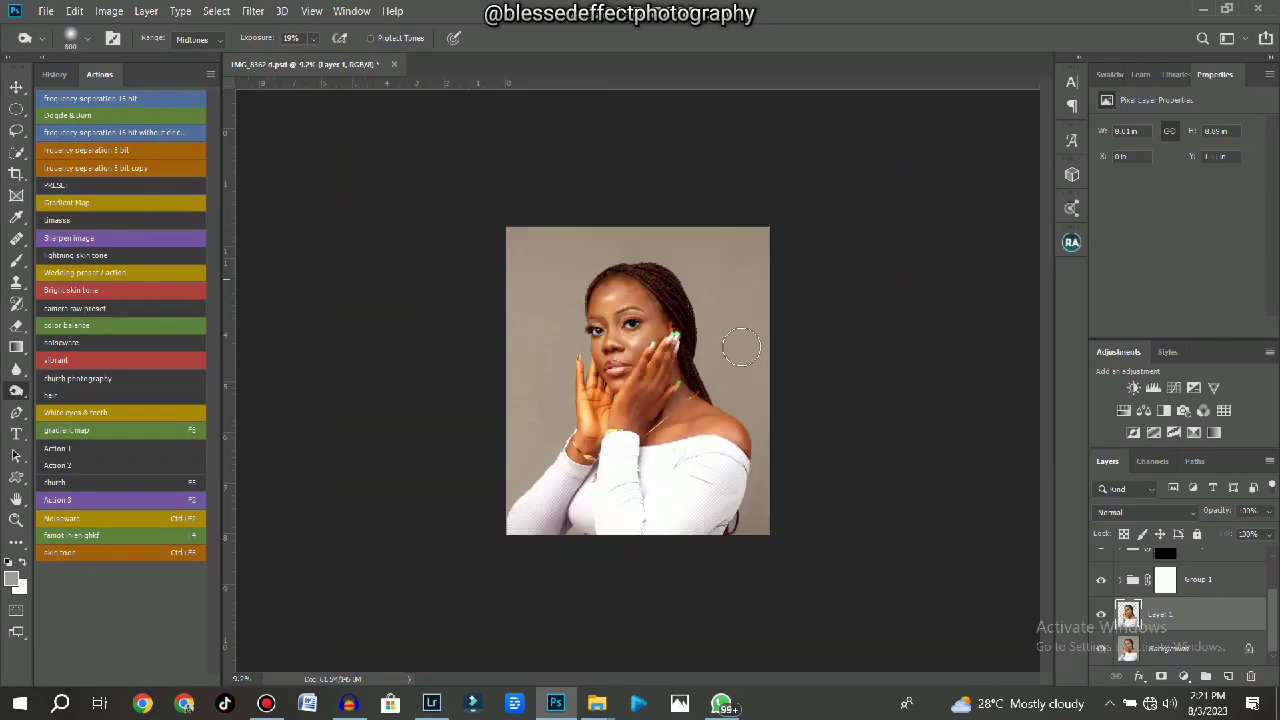
scroll(737, 349, up, 2)
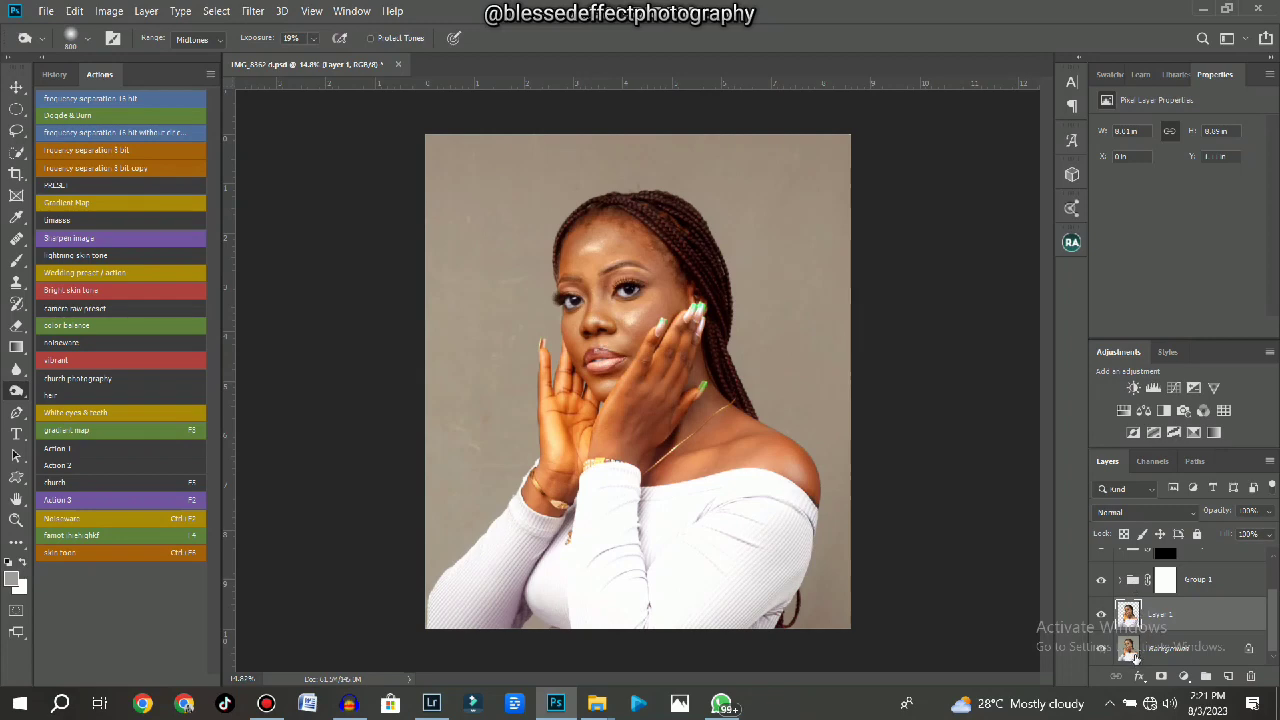
Isolate the Background layer and restore the other layers several times to compare the original photo with the retouched portrait.
alt+click(1101, 649)
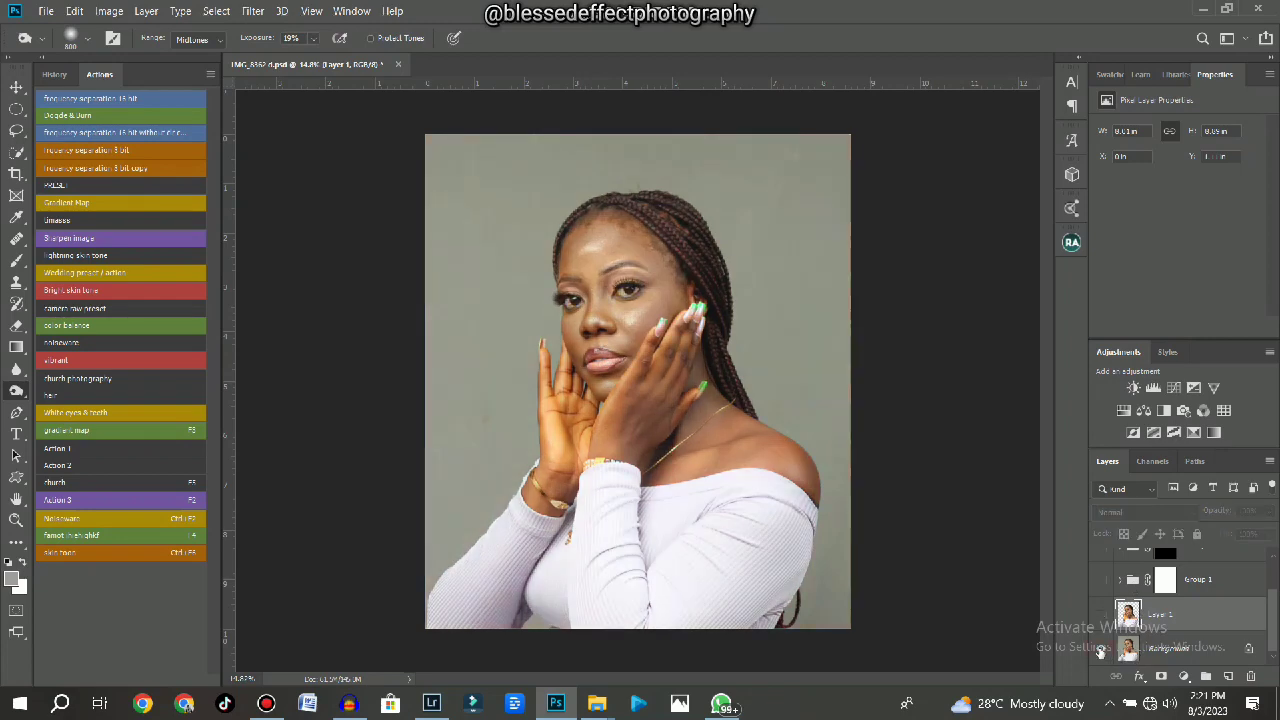
alt+click(1101, 649)
scroll(830, 423, up, 2)
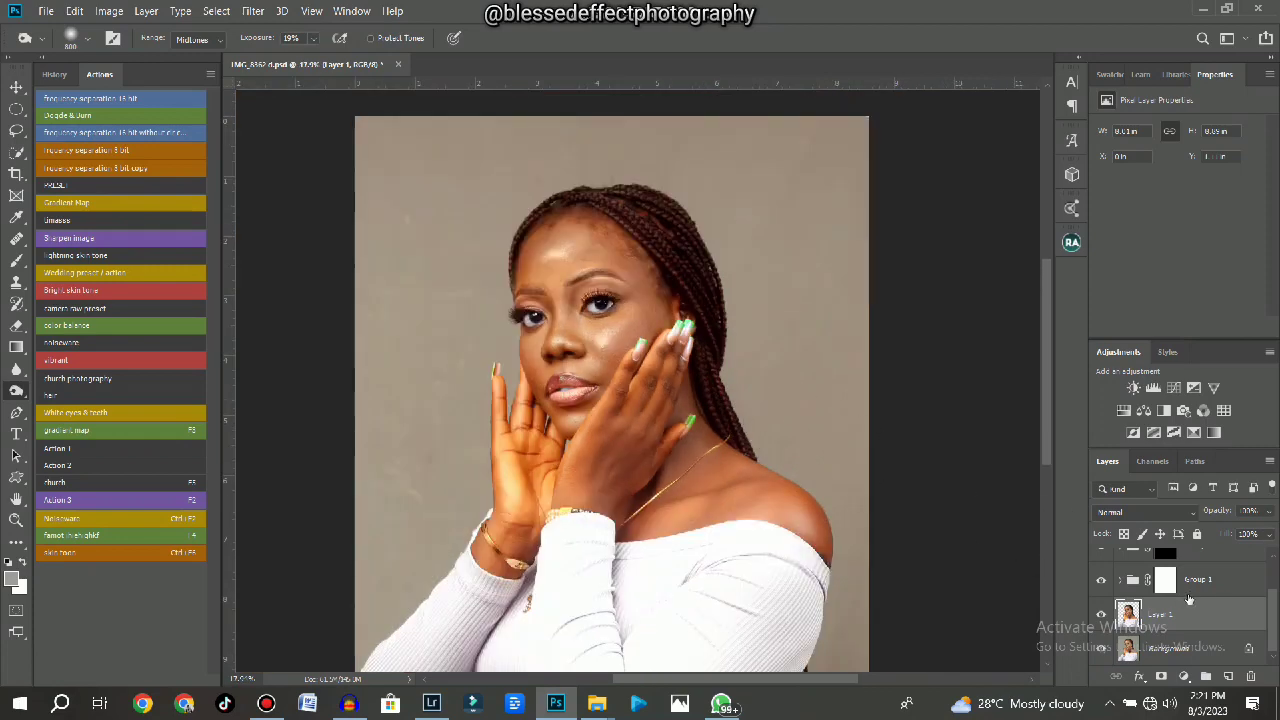
alt+click(1101, 649)
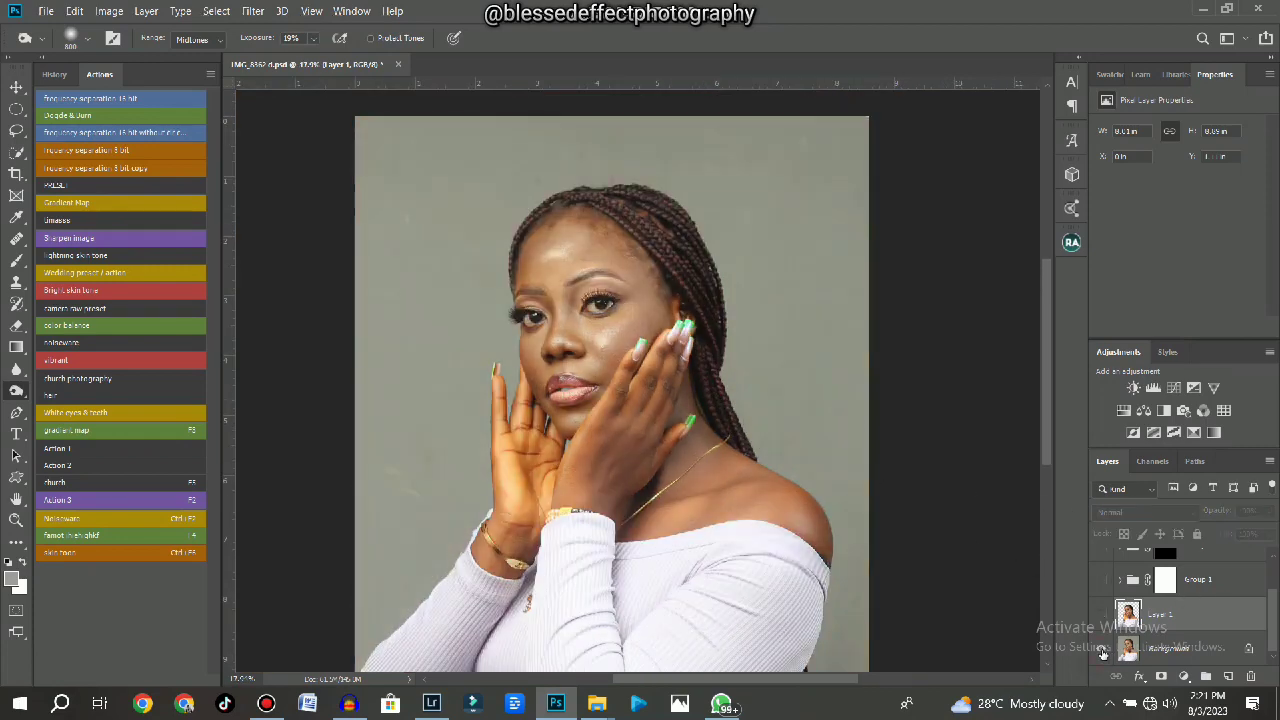
alt+click(1101, 649)
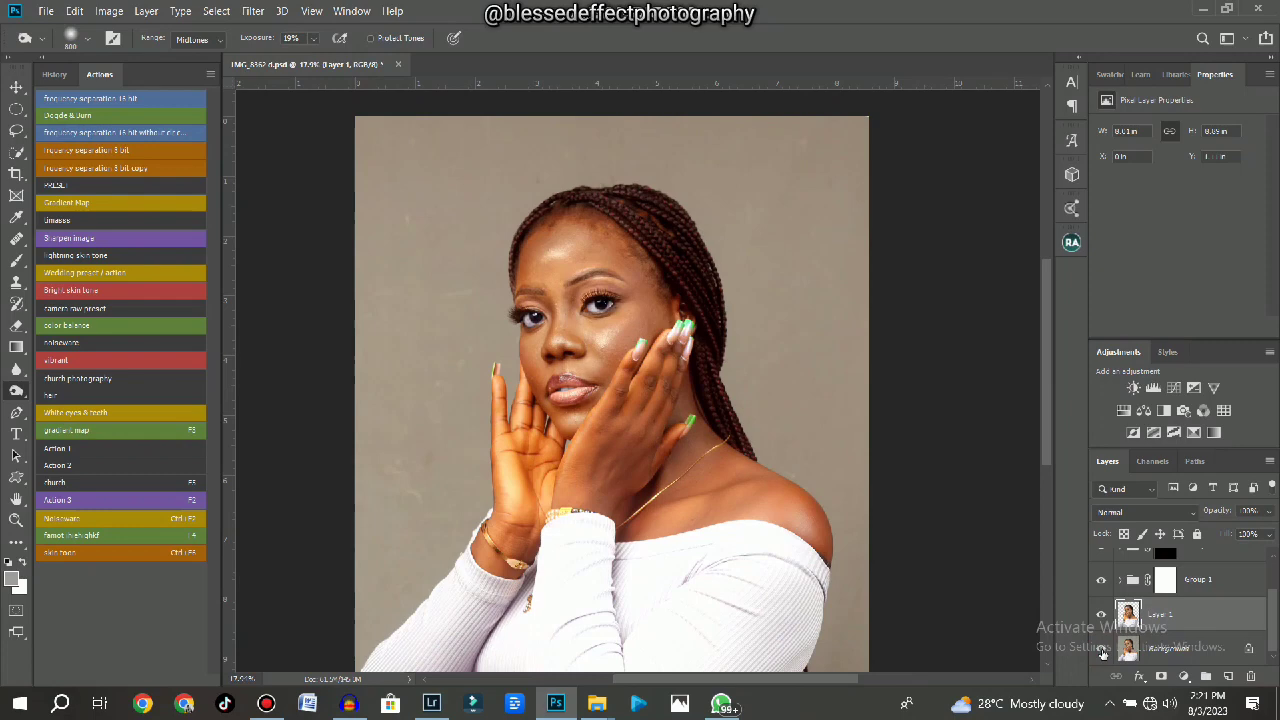
scroll(771, 371, down, 3)
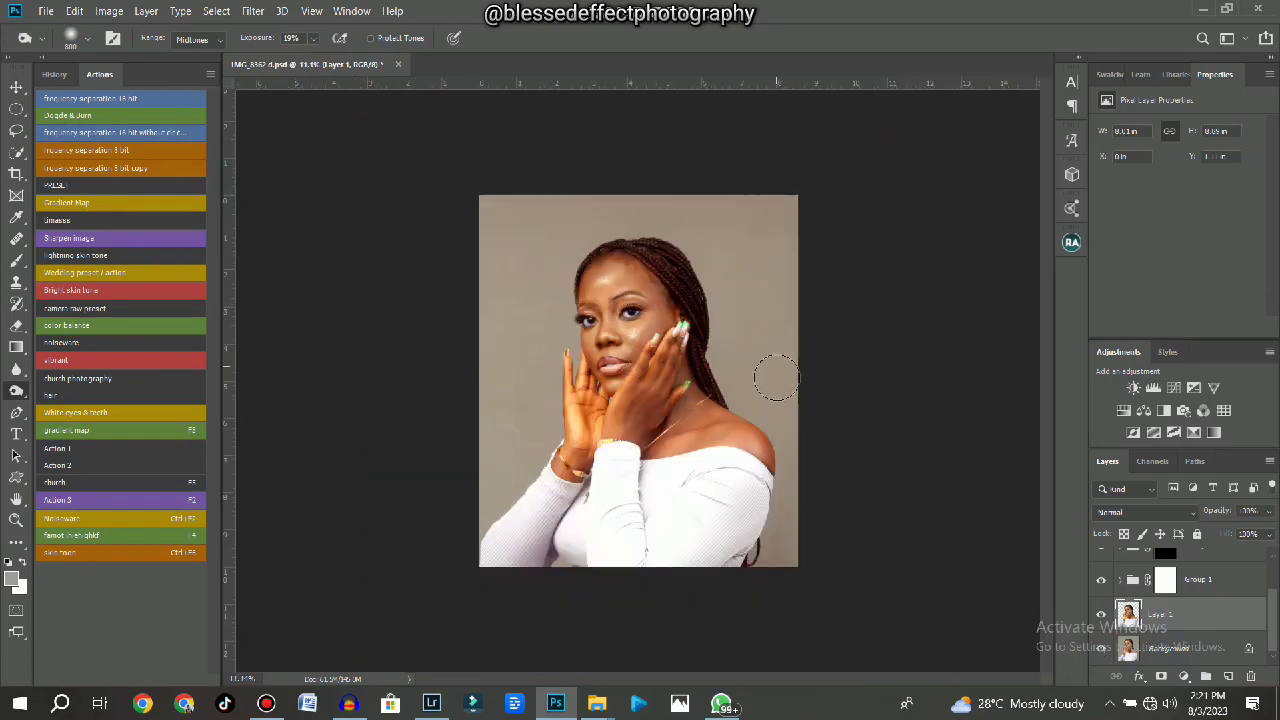
alt+click(1101, 649)
alt+click(1100, 649)
scroll(752, 363, up, 3)
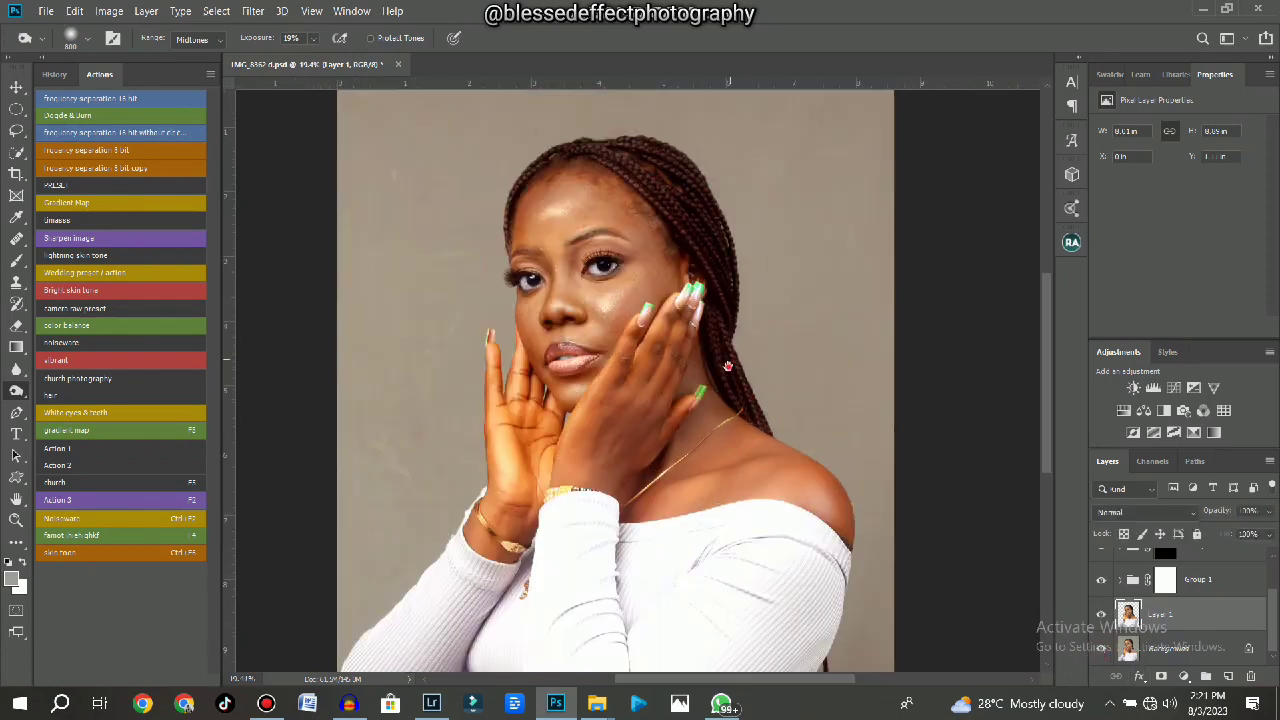
scroll(711, 308, down, 4)
scroll(711, 308, up, 3)
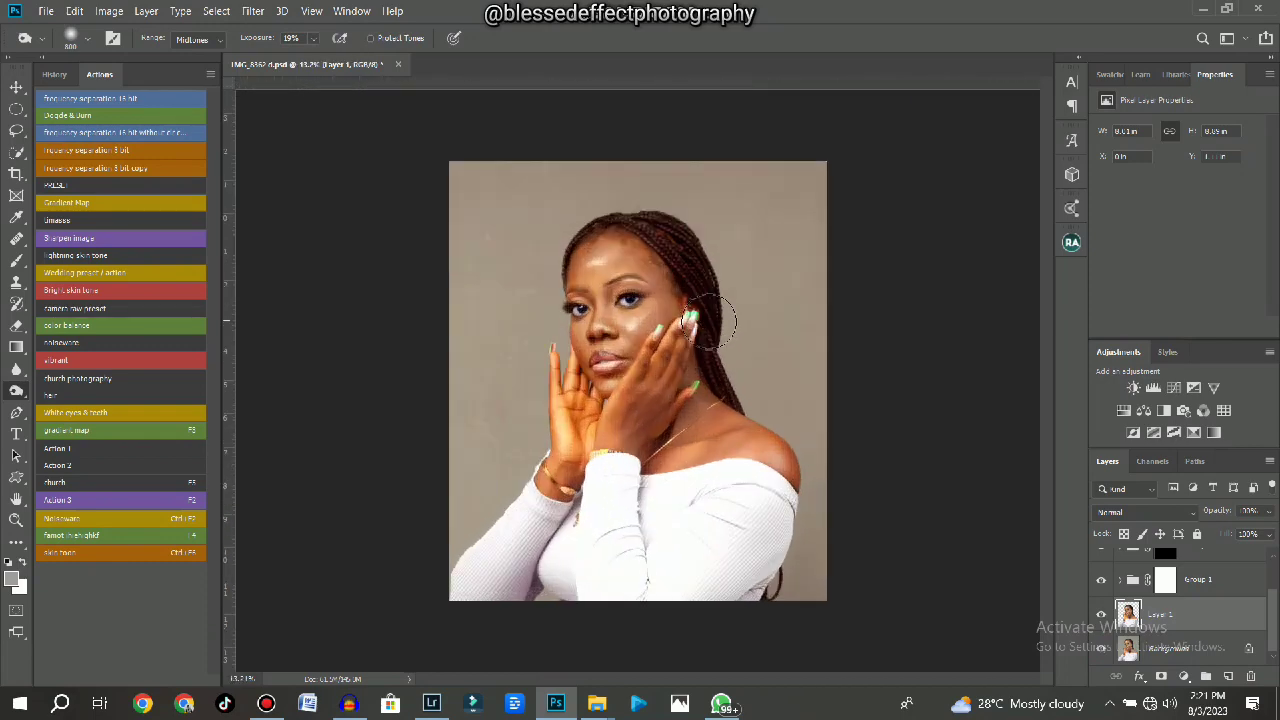
scroll(711, 308, down, 2)
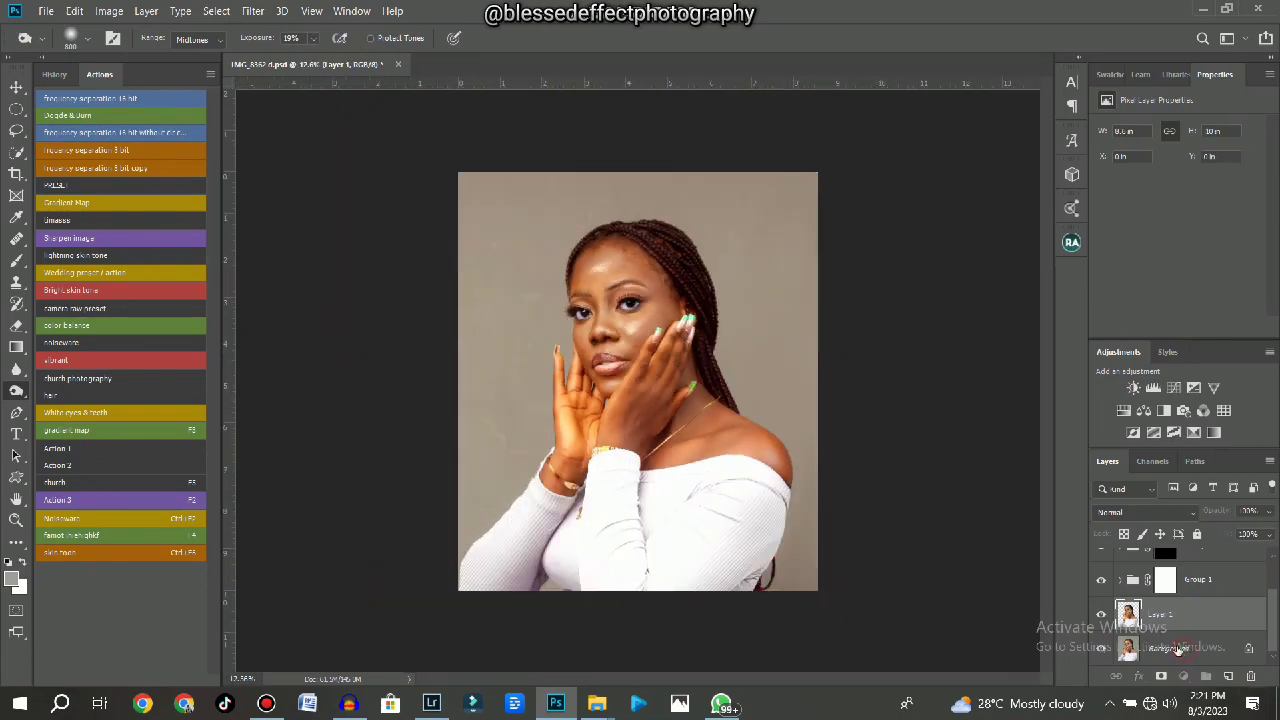
Place the aurora-and-cephalus-2 image from the Art folder directly above the Background layer, beneath the cut-out subject.
click(1180, 650)
scroll(627, 385, up, 3)
scroll(627, 385, down, 2)
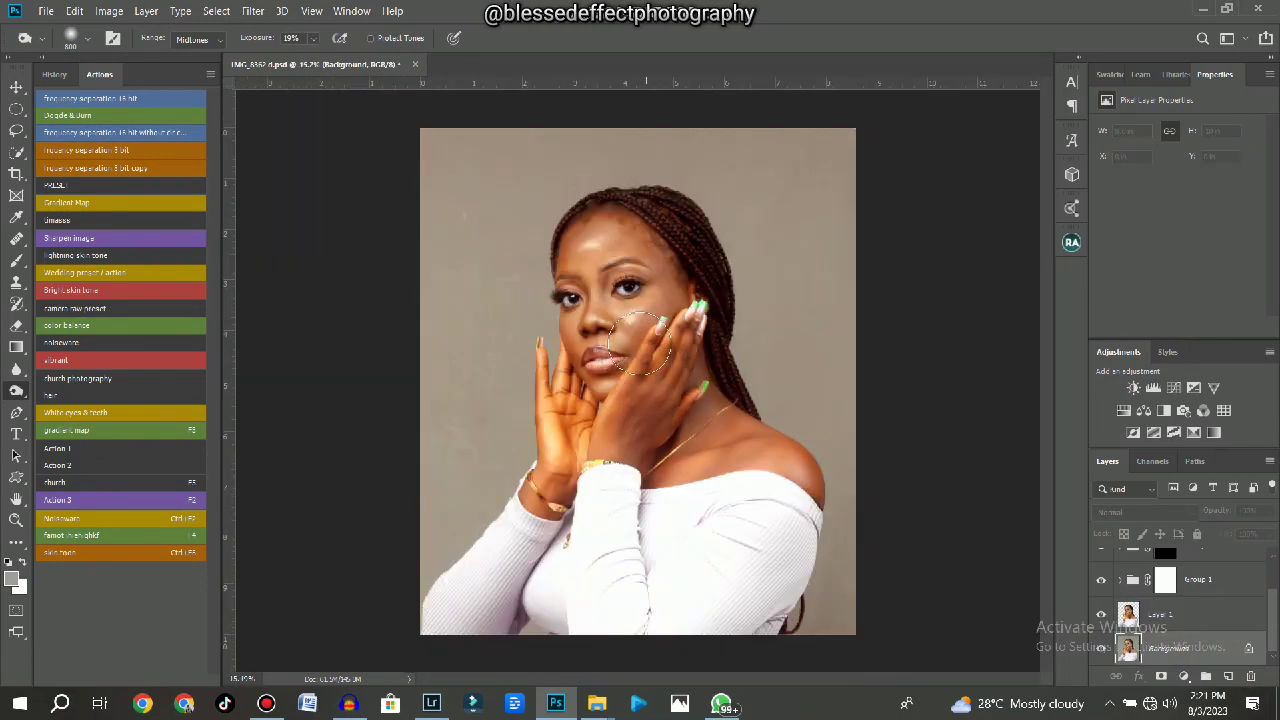
scroll(640, 385, up, 2)
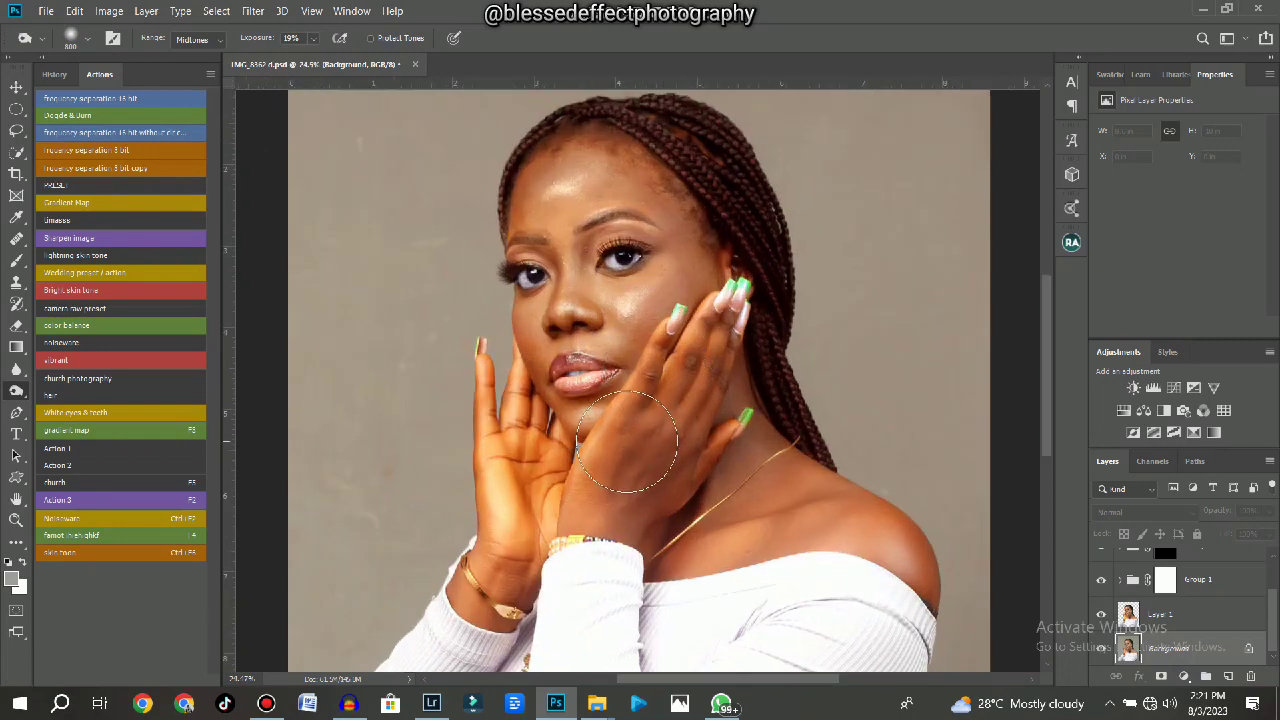
scroll(640, 425, down, 2)
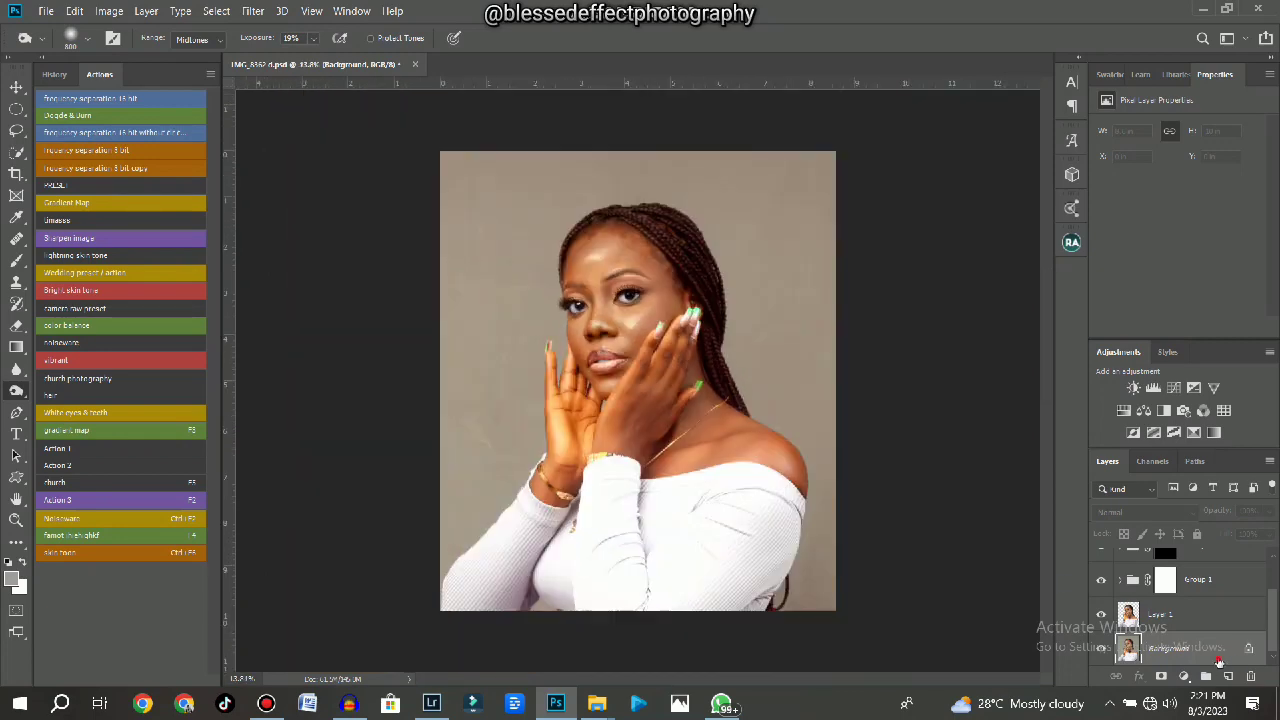
scroll(663, 402, up, 1)
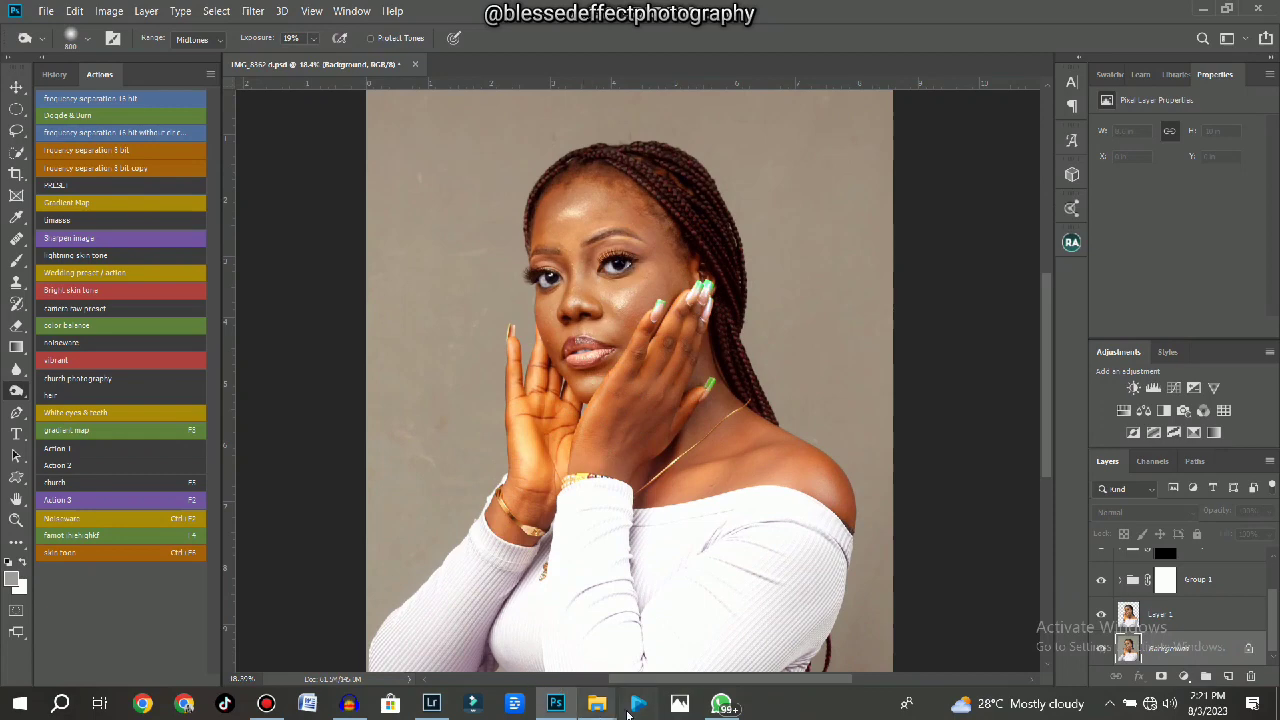
mouse_move(597, 703)
click(779, 678)
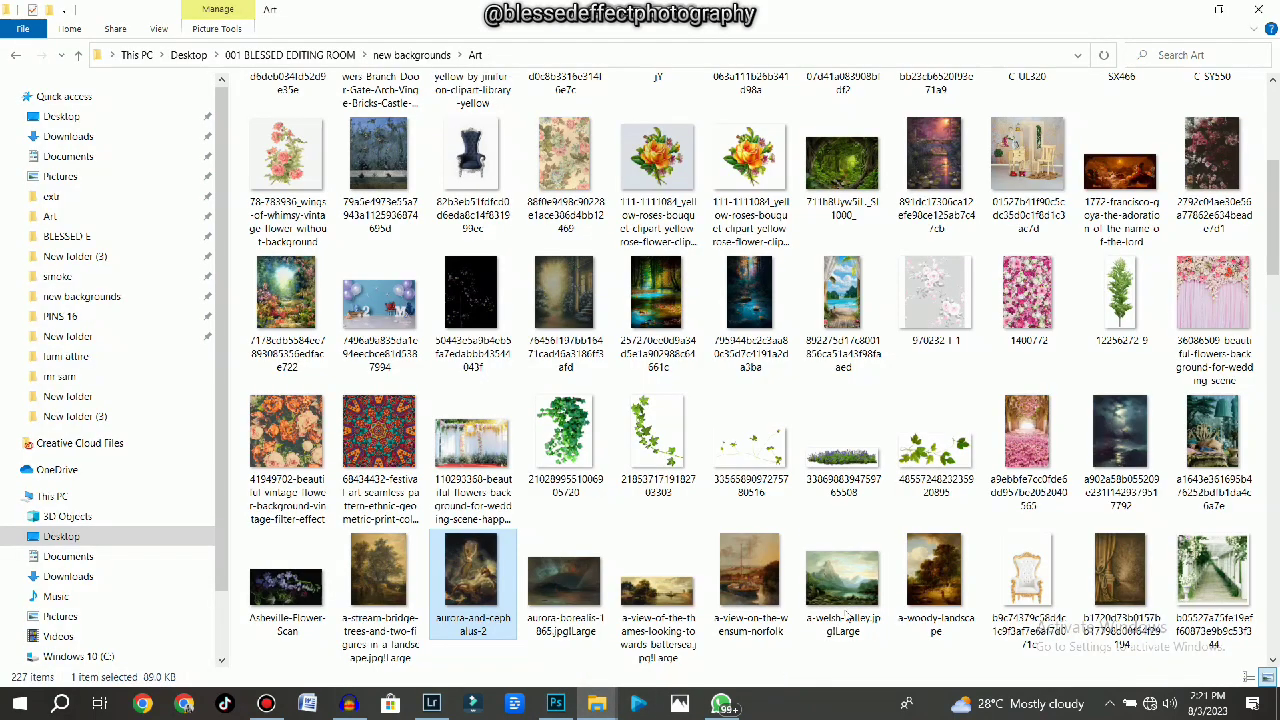
drag(452, 562, 655, 512)
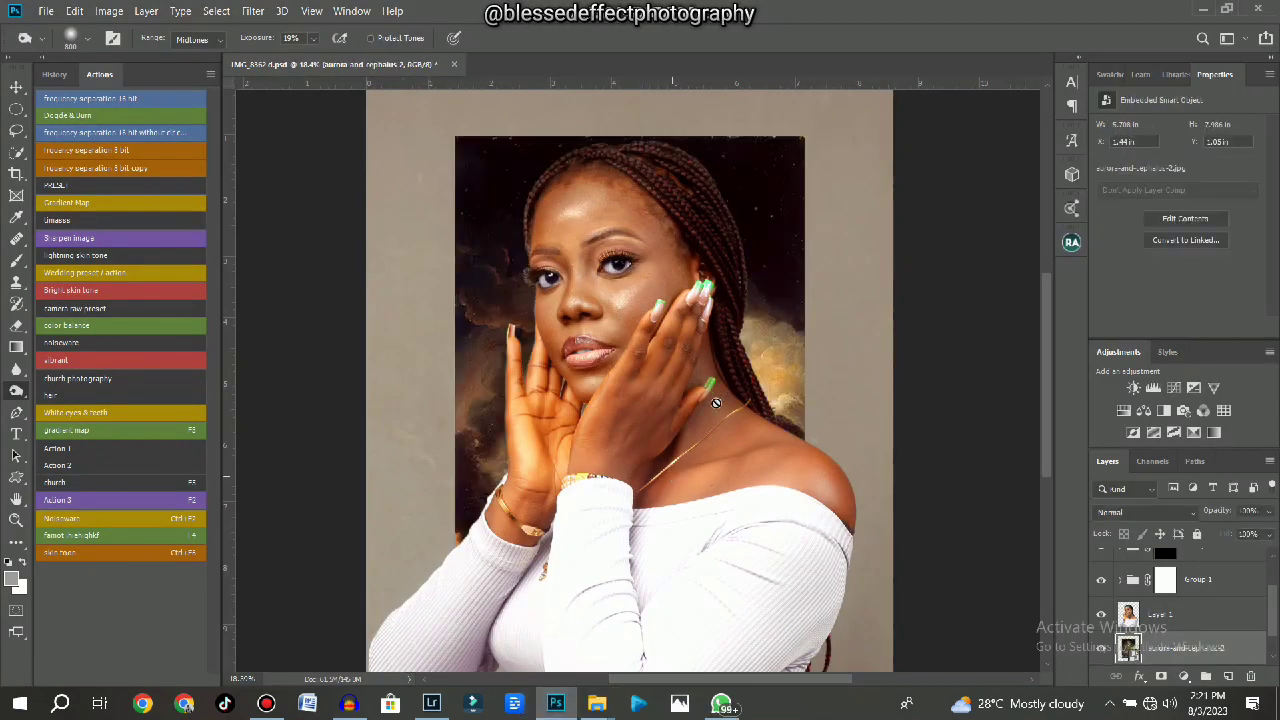
Enlarge the placed painting until it covers the whole canvas and shift it slightly downward.
key(ctrl+minus)
key(v)
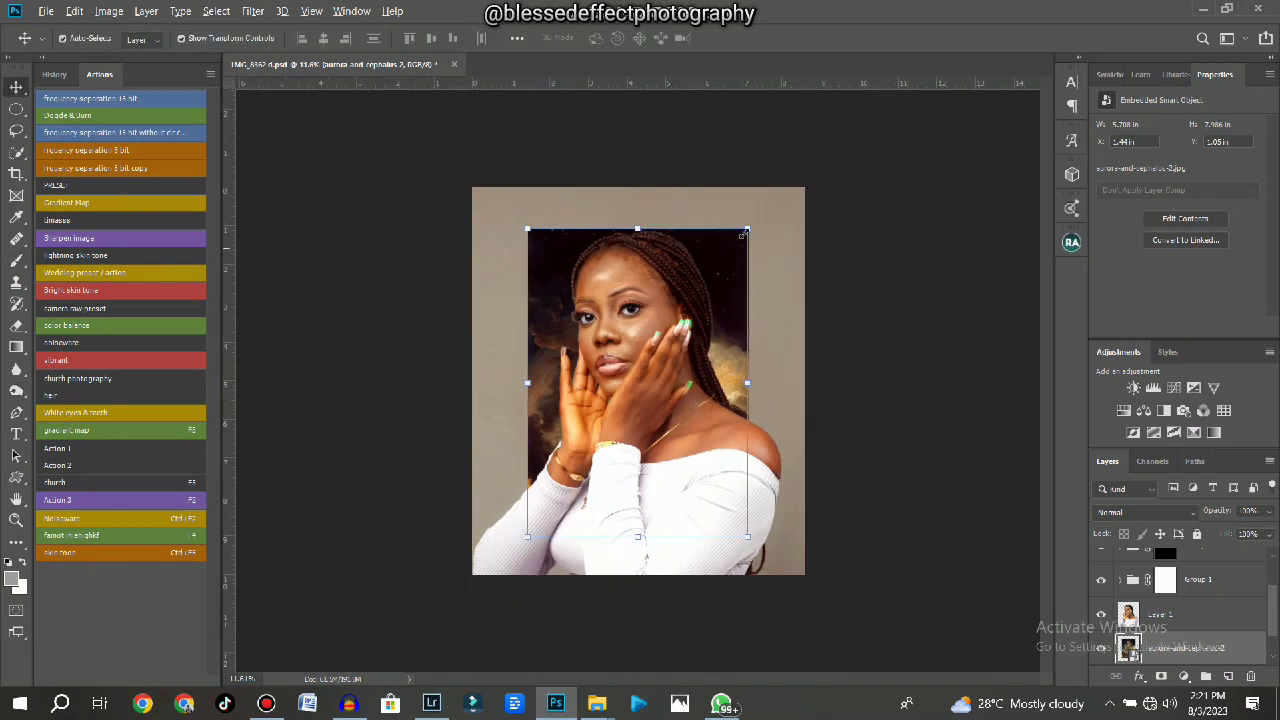
drag(749, 227, 834, 115)
key(Return)
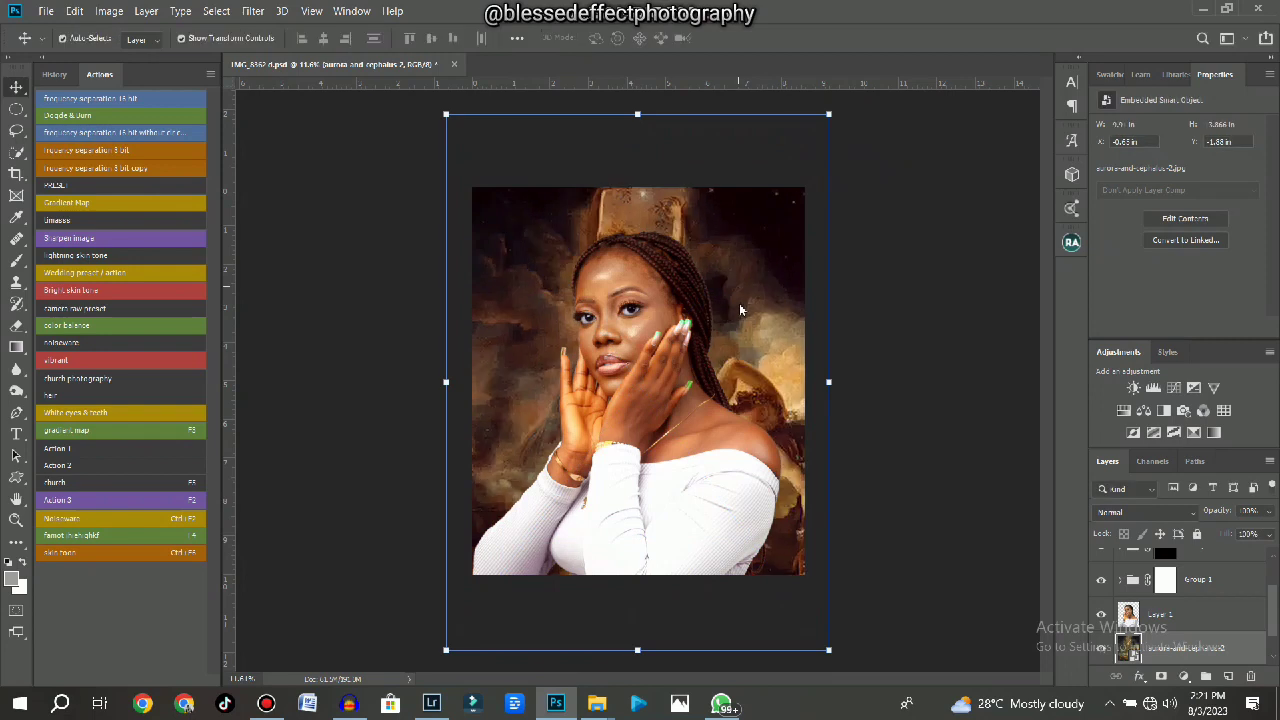
drag(742, 317, 743, 327)
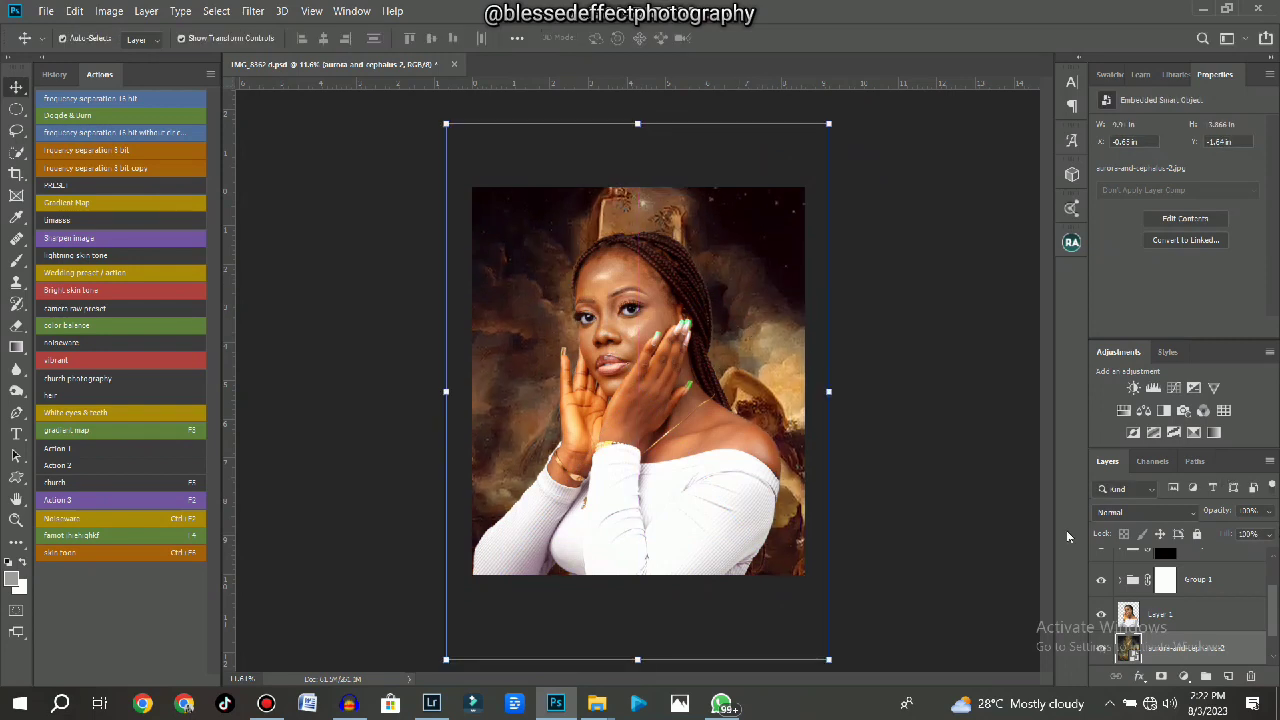
Blend the painting into the backdrop with Soft Light mode and reduce its opacity to about 68%.
click(1140, 516)
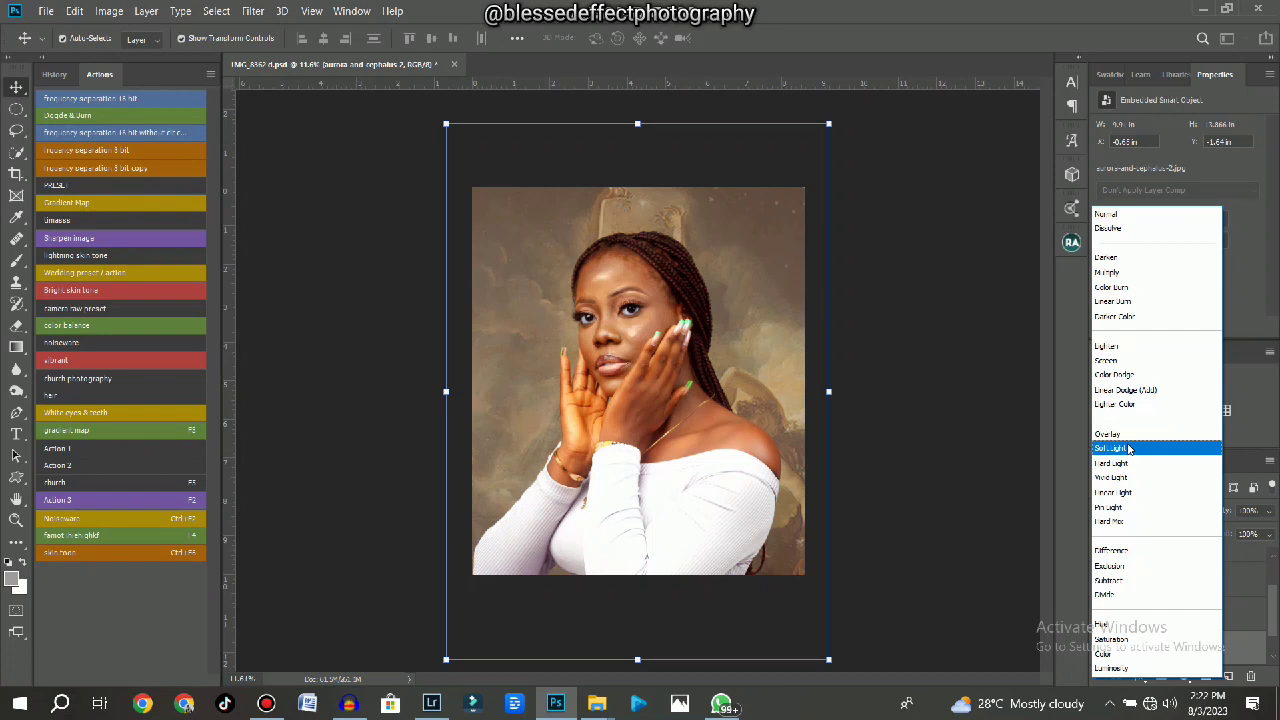
click(1129, 449)
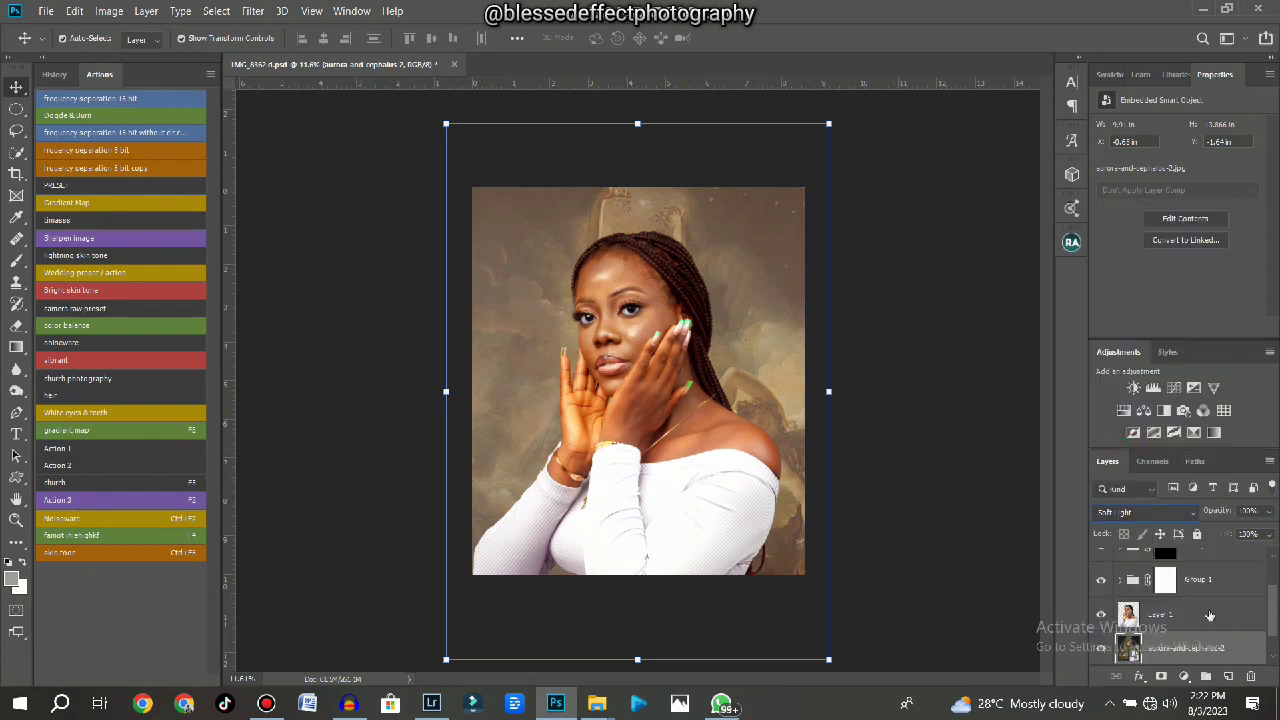
click(1268, 511)
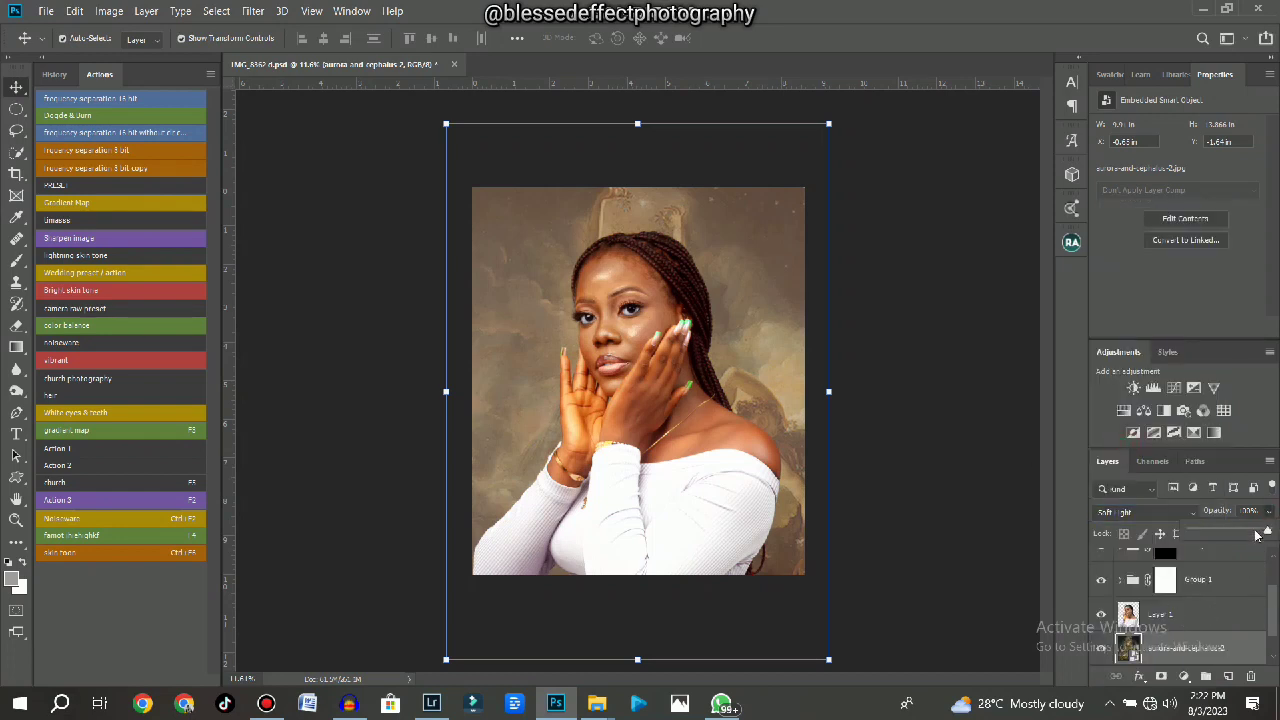
drag(1257, 534, 1248, 535)
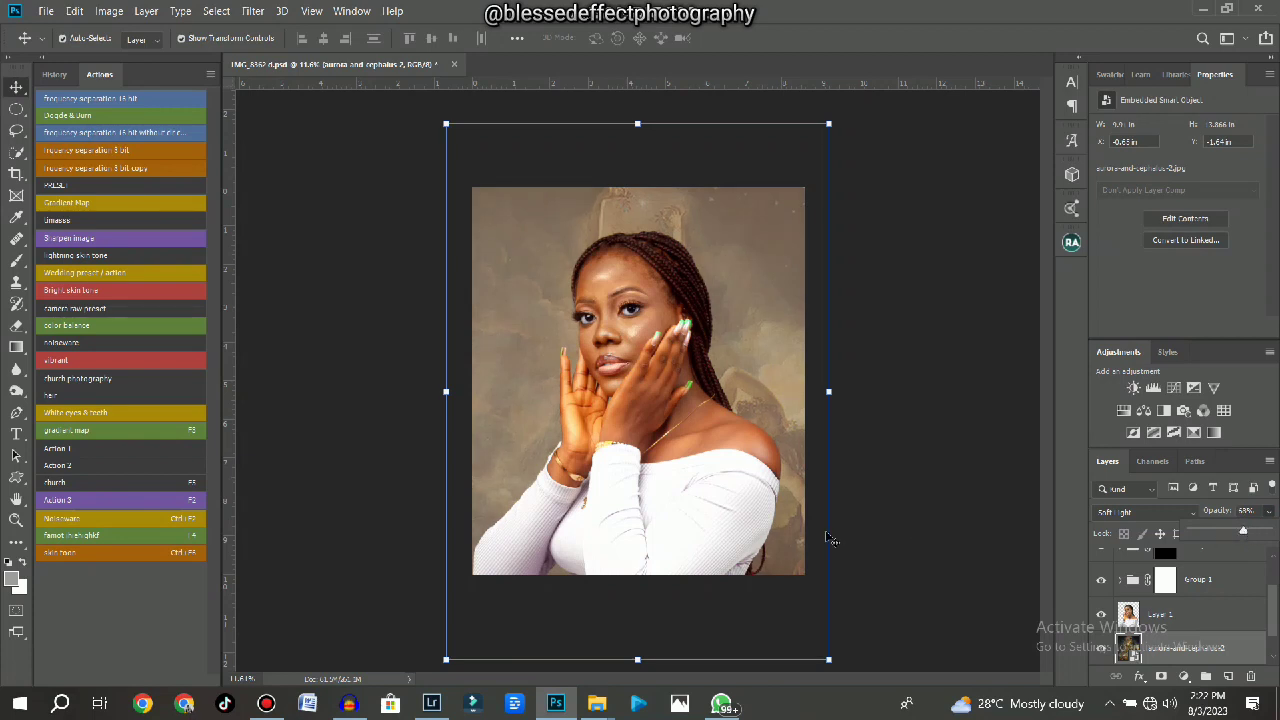
click(837, 465)
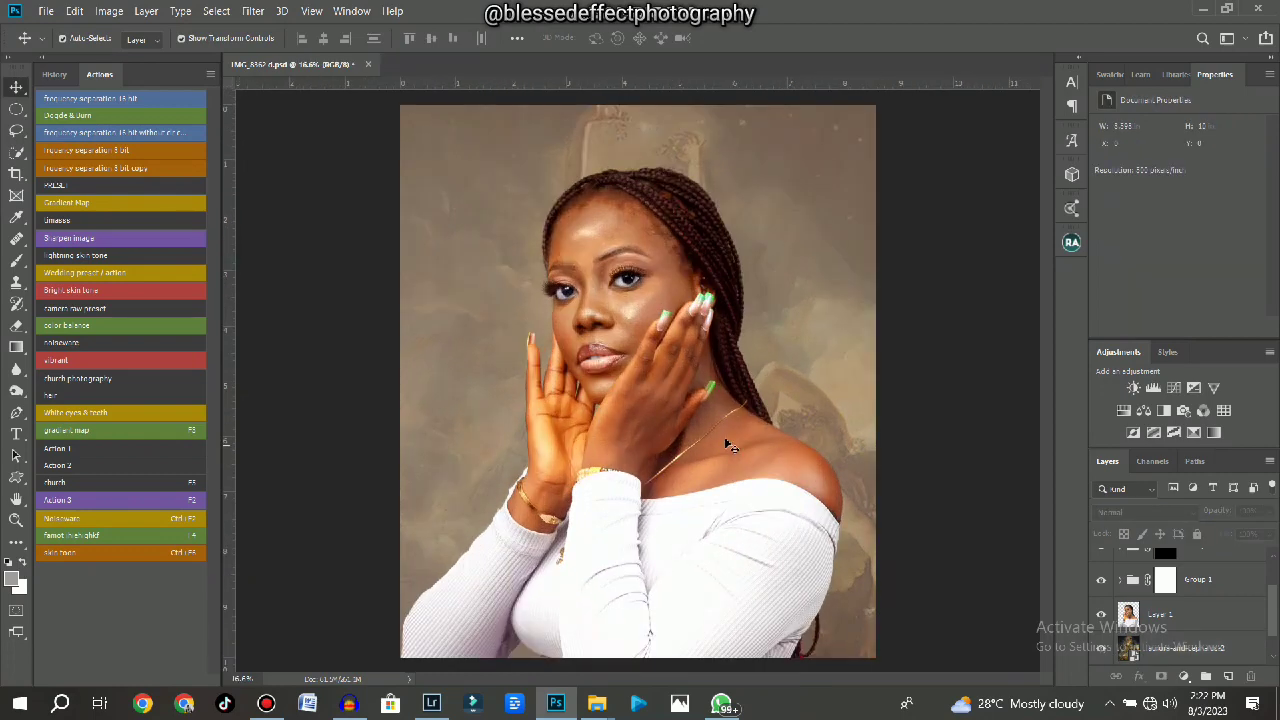
Duplicate the Background layer beneath the aurora-and-cephalus-2 painting.
scroll(708, 445, up, 3)
scroll(737, 450, down, 2)
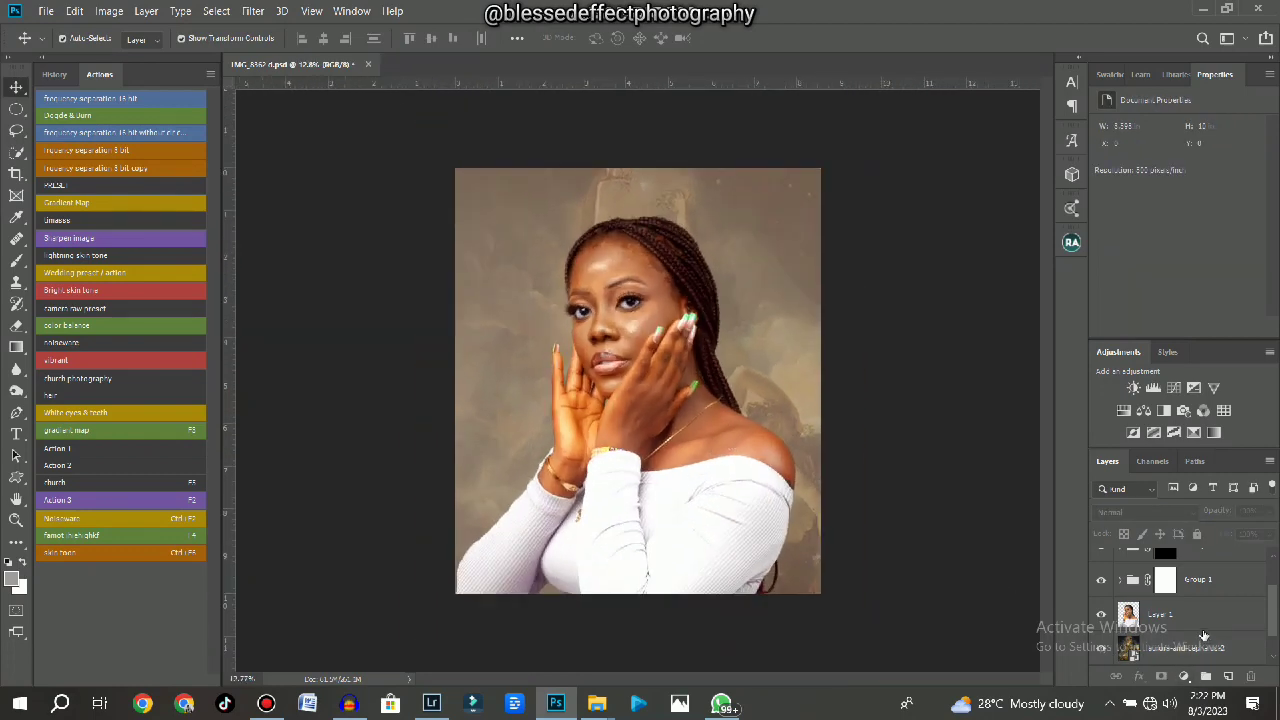
scroll(1204, 636, down, 1)
click(1146, 648)
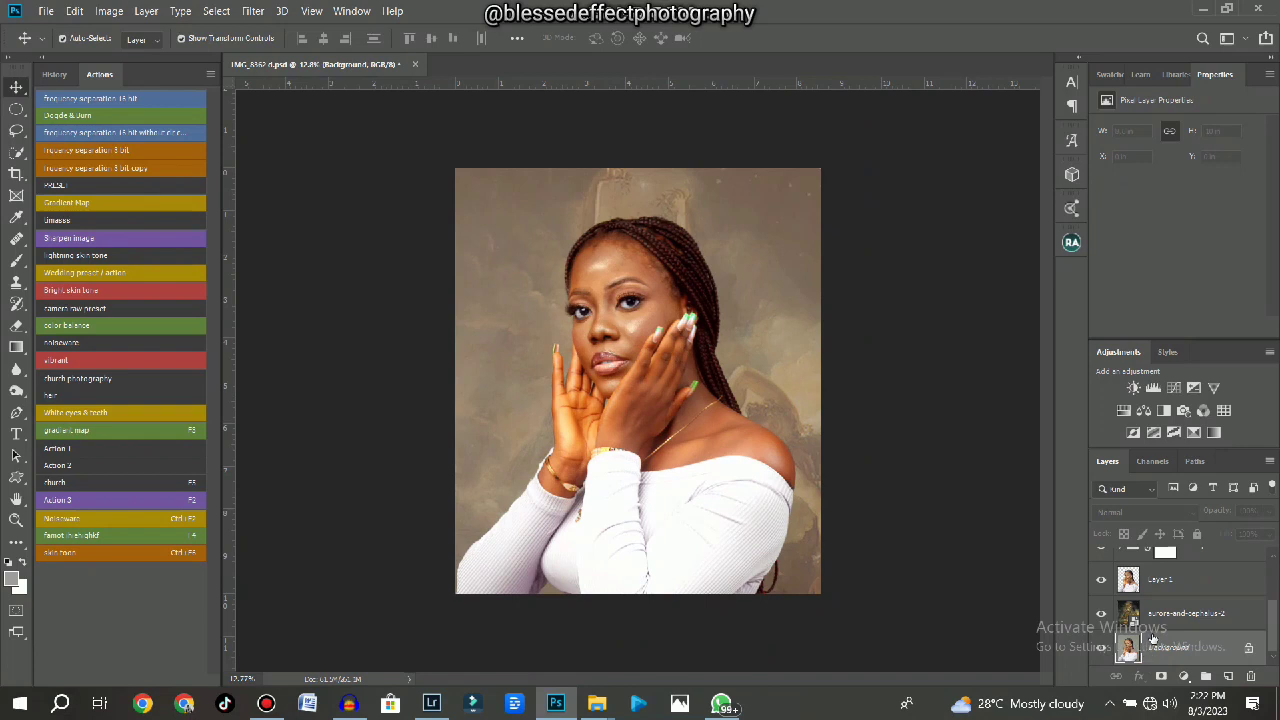
key(ctrl+j)
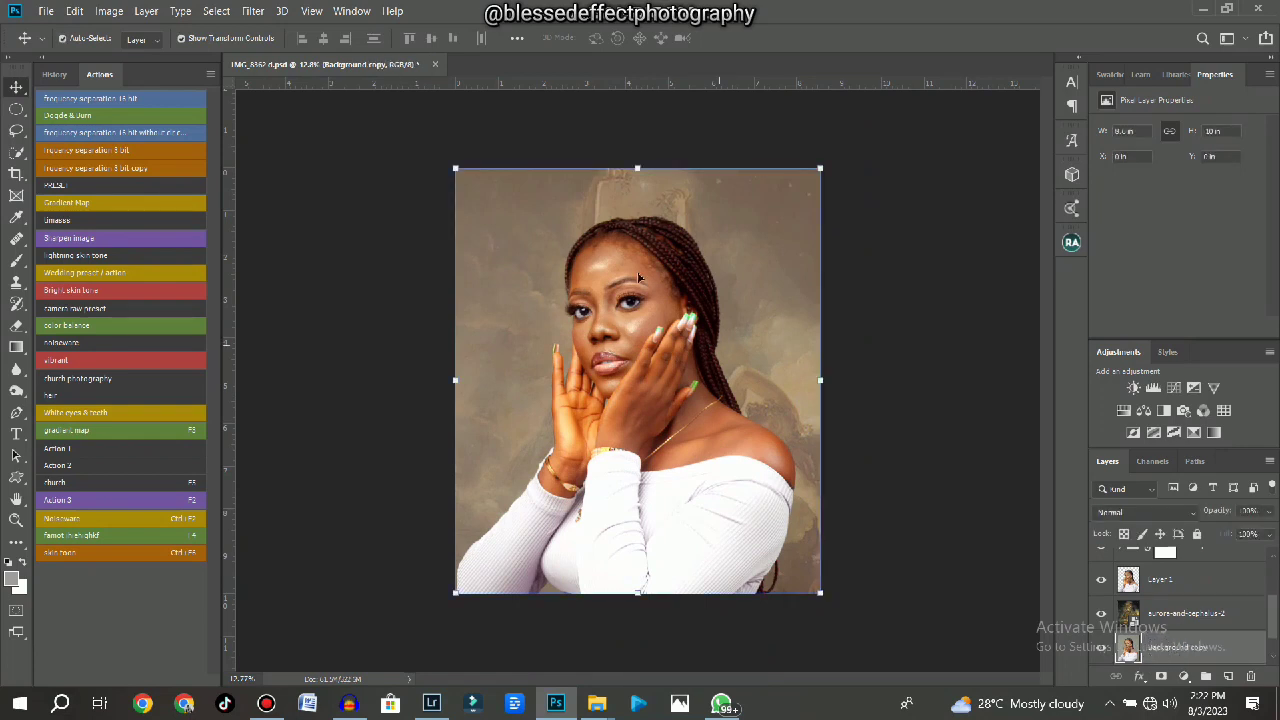
Add a Hue/Saturation adjustment above the Background copy and enable Colorize to tint the backdrop.
scroll(603, 358, up, 2)
scroll(636, 361, down, 3)
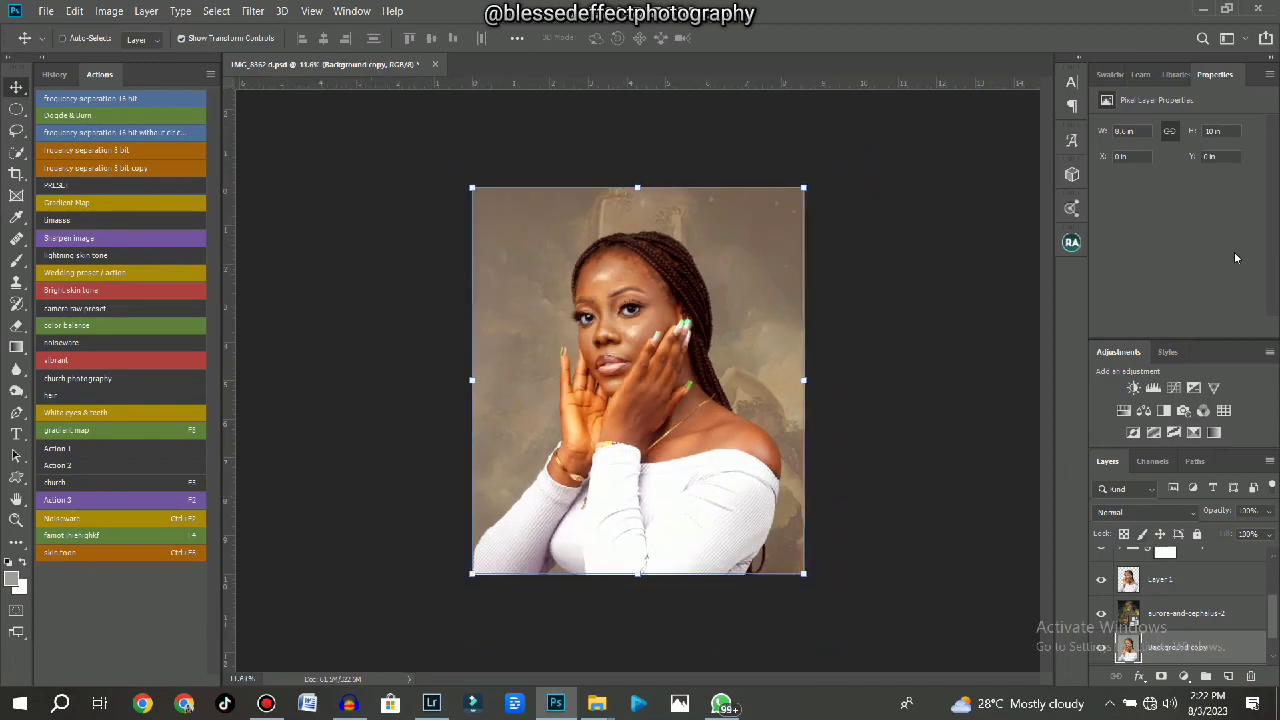
click(1143, 410)
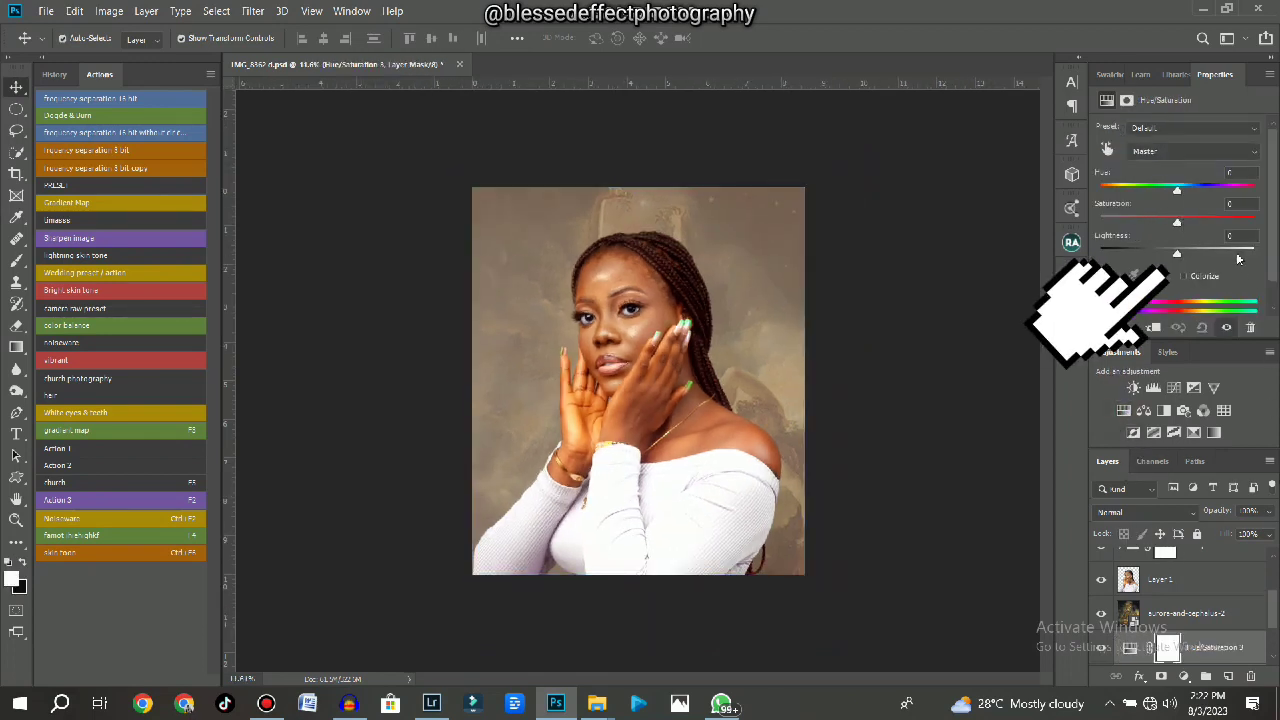
scroll(1236, 254, down, 1)
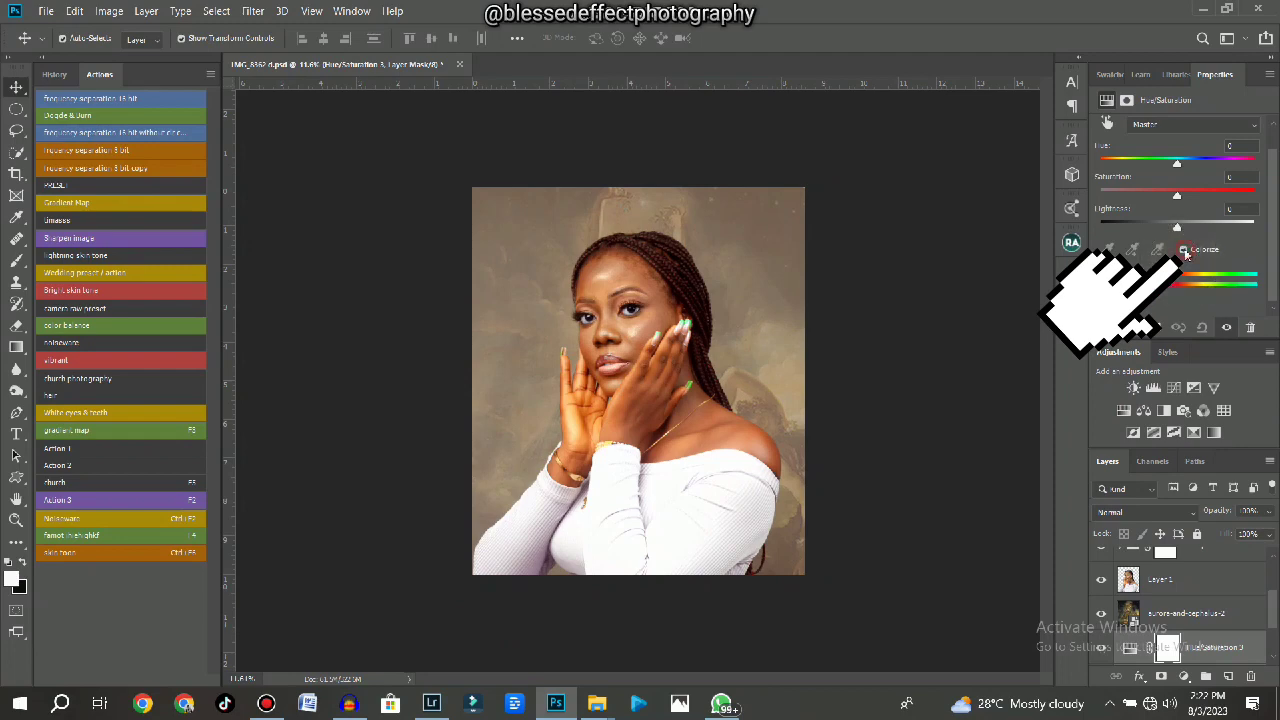
click(1184, 250)
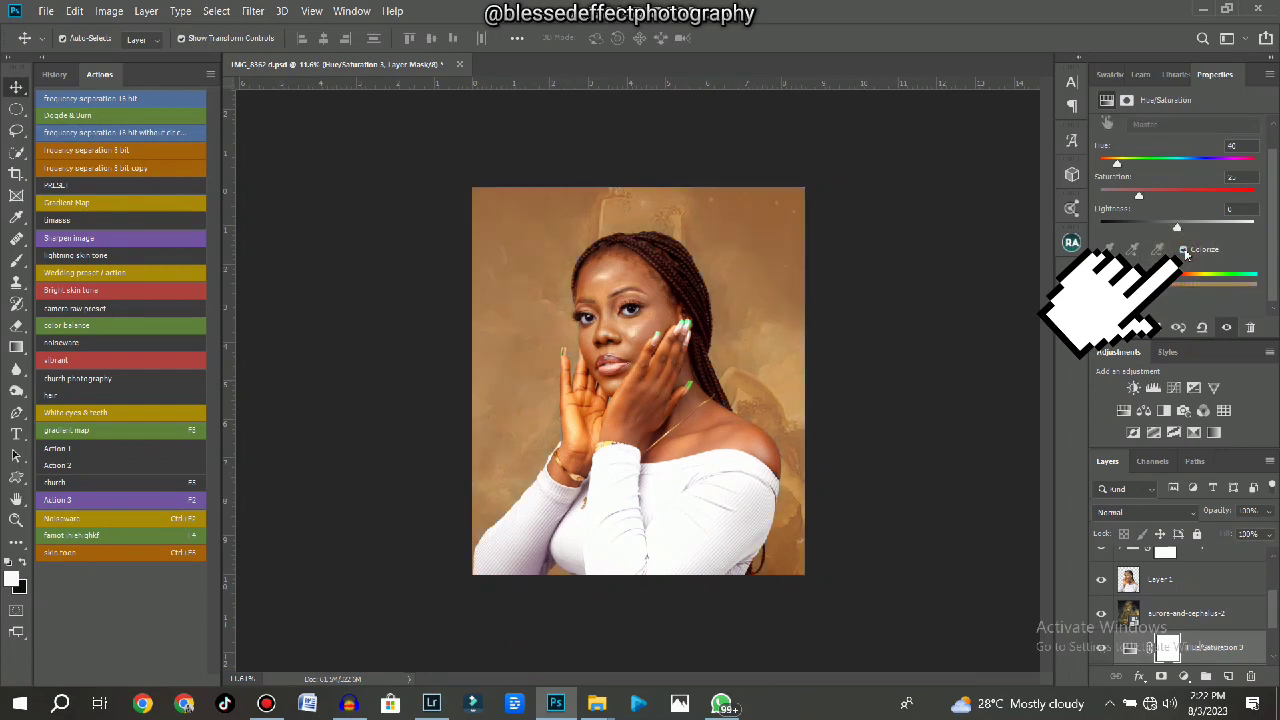
Examine the colorized backdrop around the subject, both up close and across the full portrait.
scroll(690, 330, up, 3)
scroll(673, 360, up, 2)
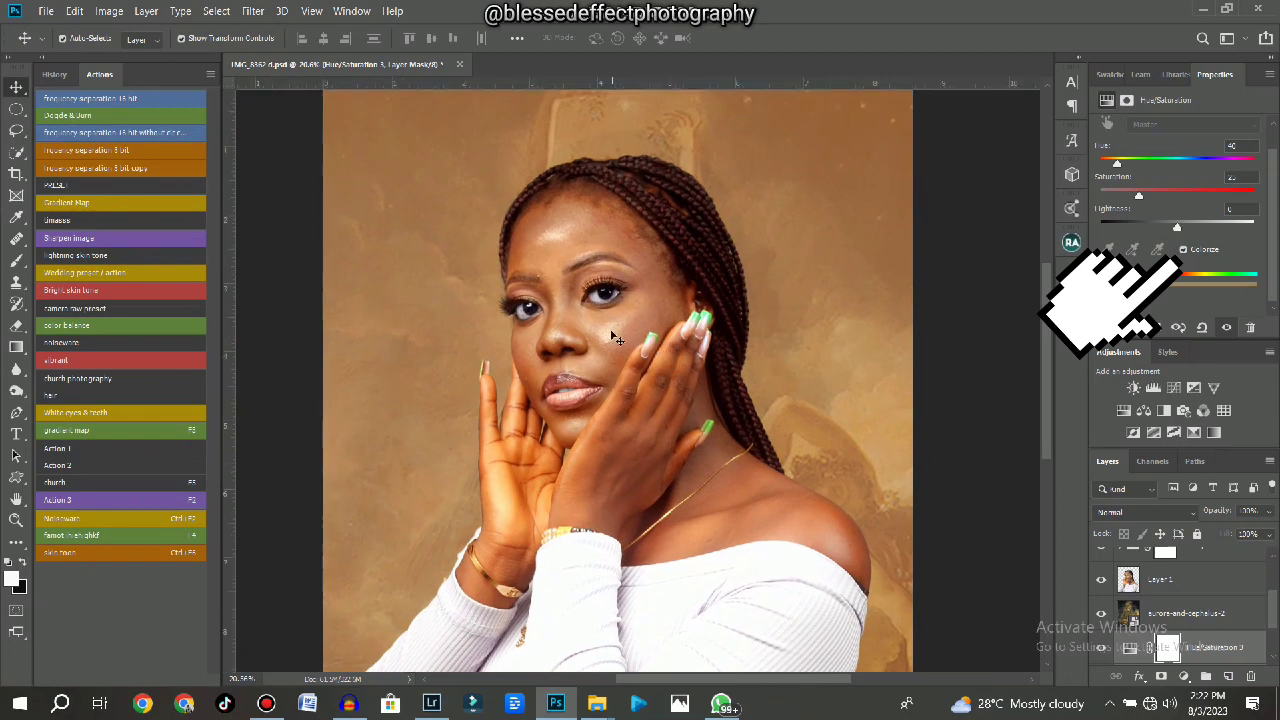
scroll(605, 337, down, 4)
scroll(631, 340, up, 4)
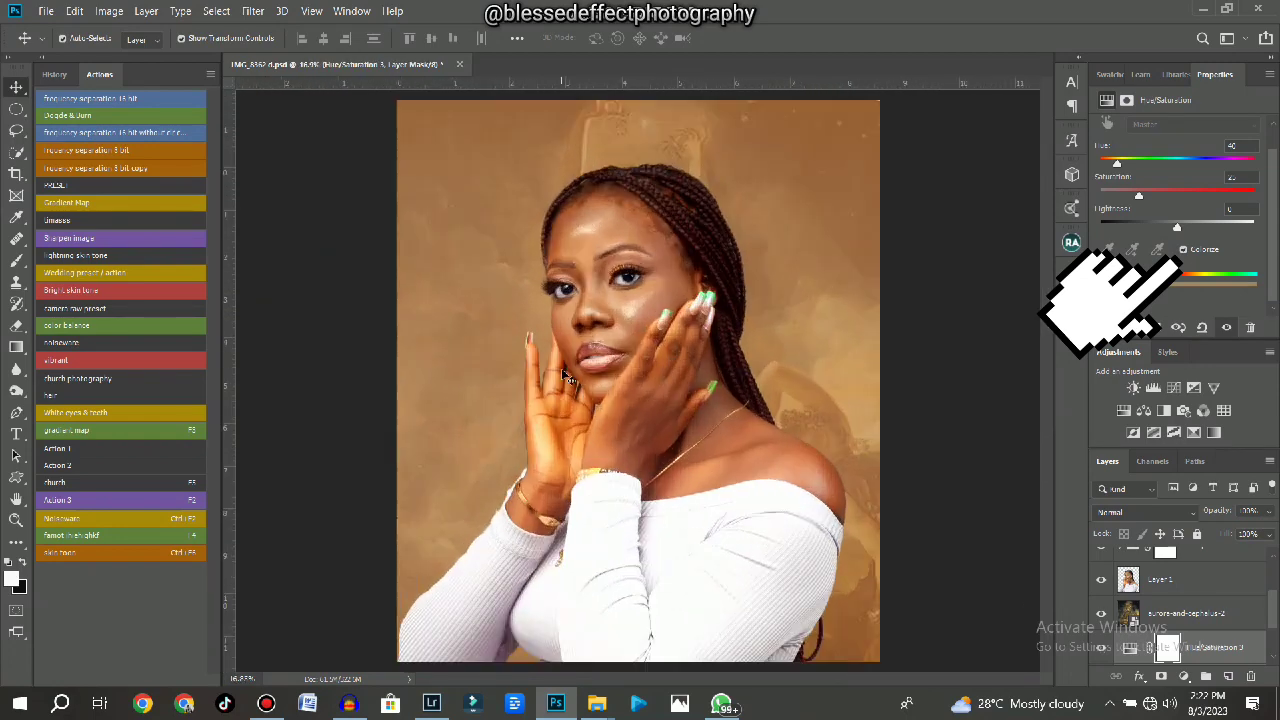
scroll(631, 357, down, 3)
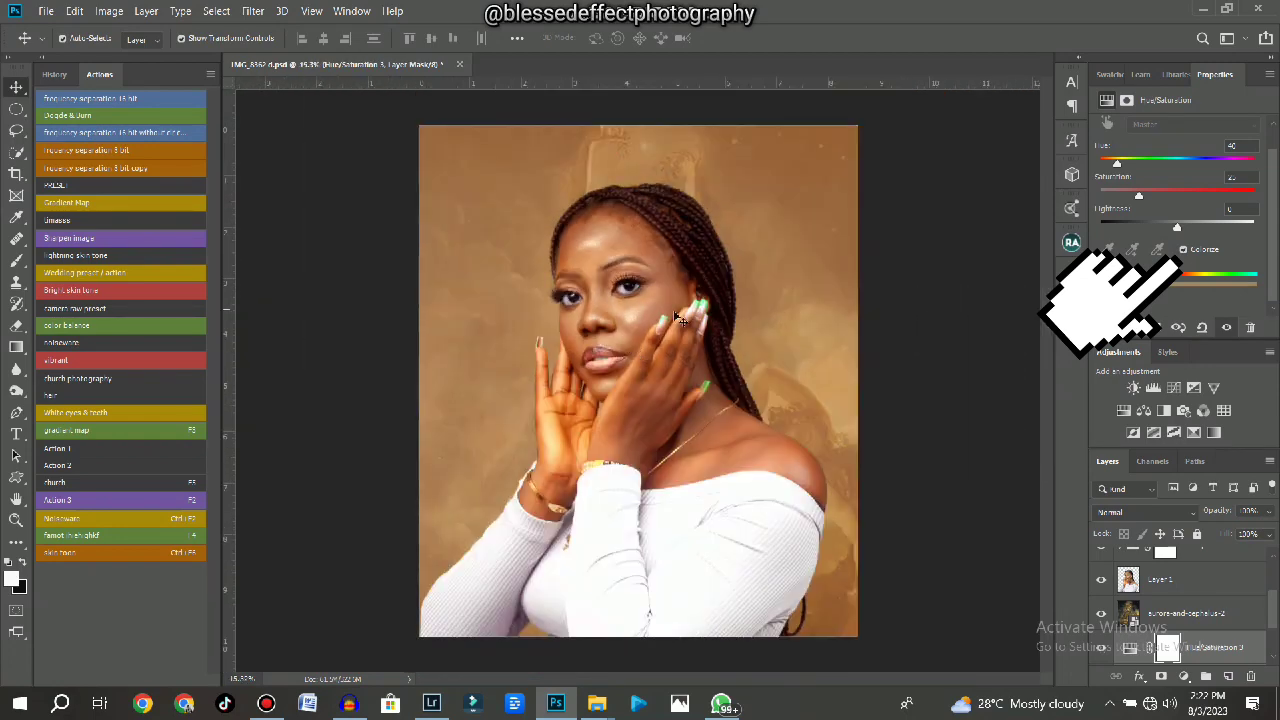
scroll(690, 330, up, 3)
scroll(690, 330, down, 4)
scroll(686, 322, up, 1)
scroll(686, 322, up, 1)
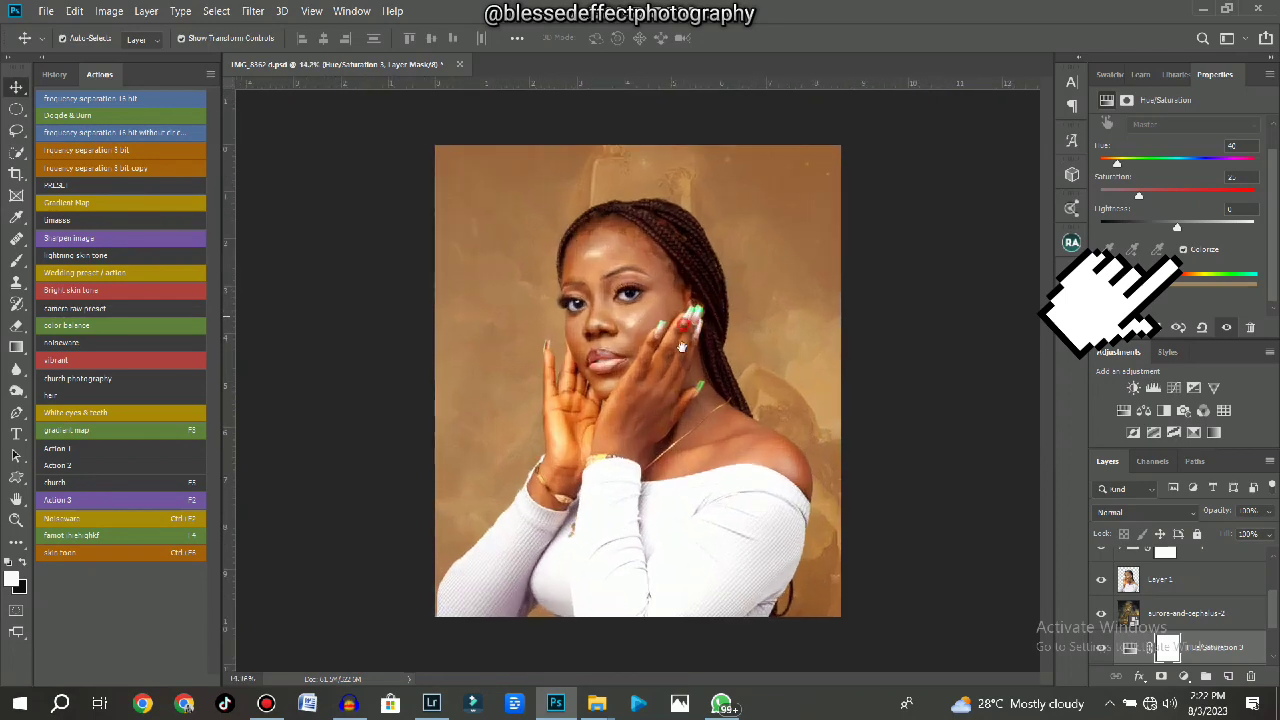
Set the backdrop's Hue/Saturation saturation to 27 and deselect the layers to check the whole image.
scroll(682, 345, up, 2)
scroll(680, 372, up, 2)
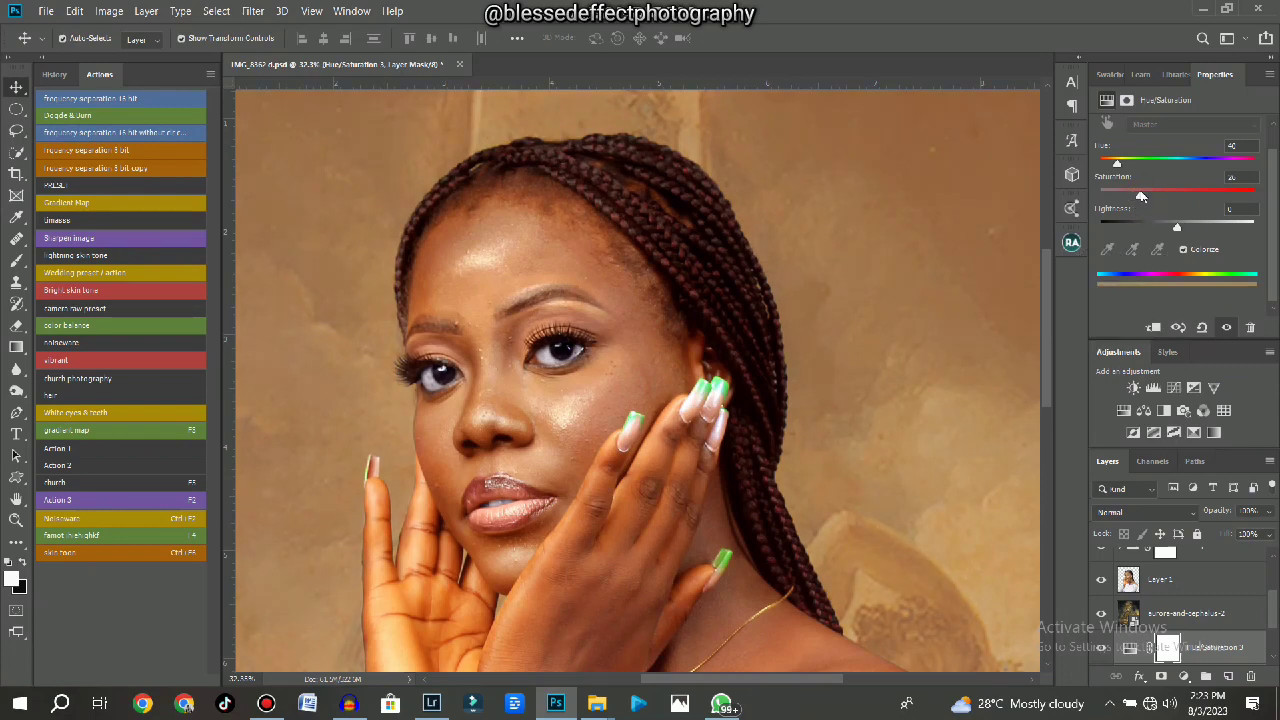
click(706, 312)
scroll(706, 312, down, 4)
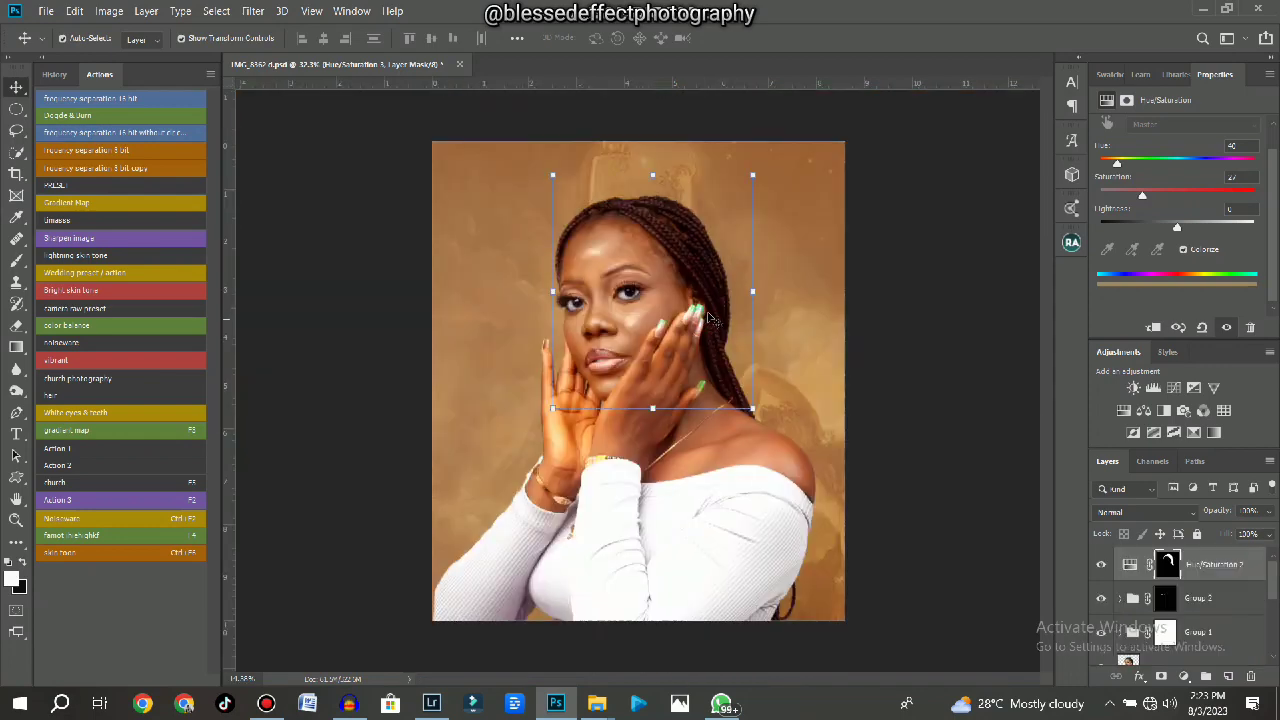
click(838, 412)
scroll(672, 422, up, 4)
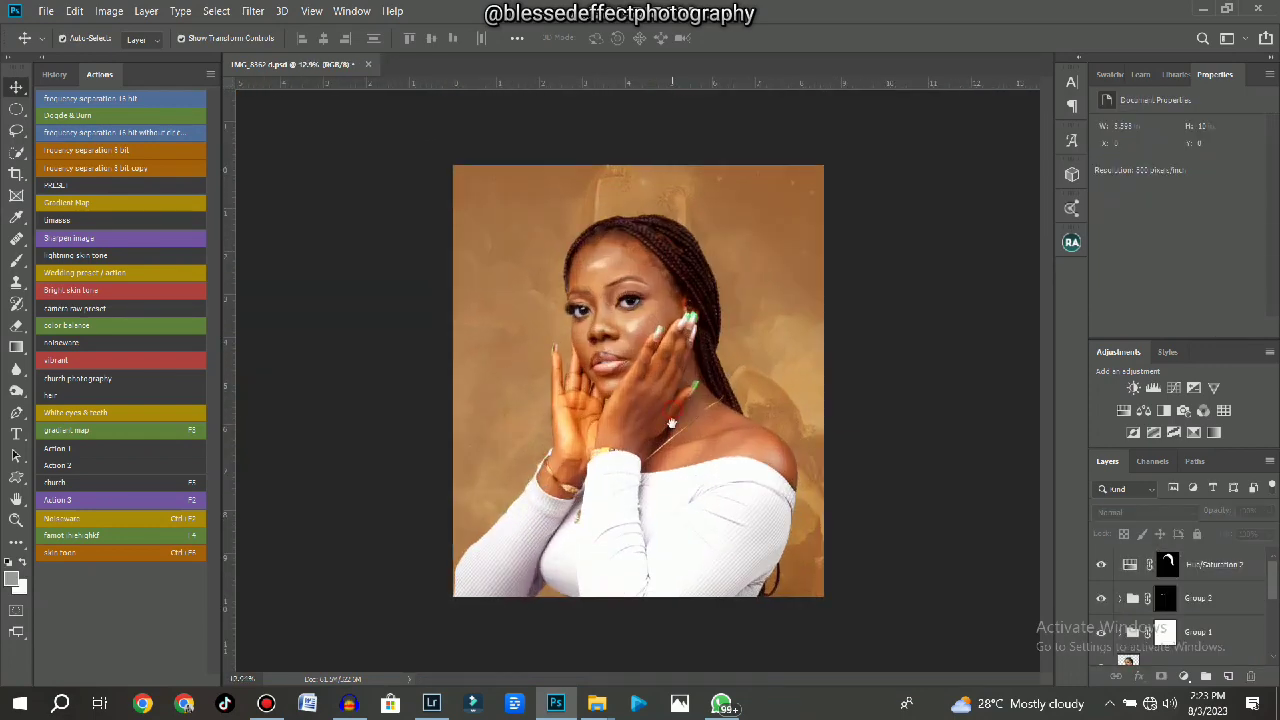
scroll(770, 420, up, 1)
click(801, 427)
click(806, 432)
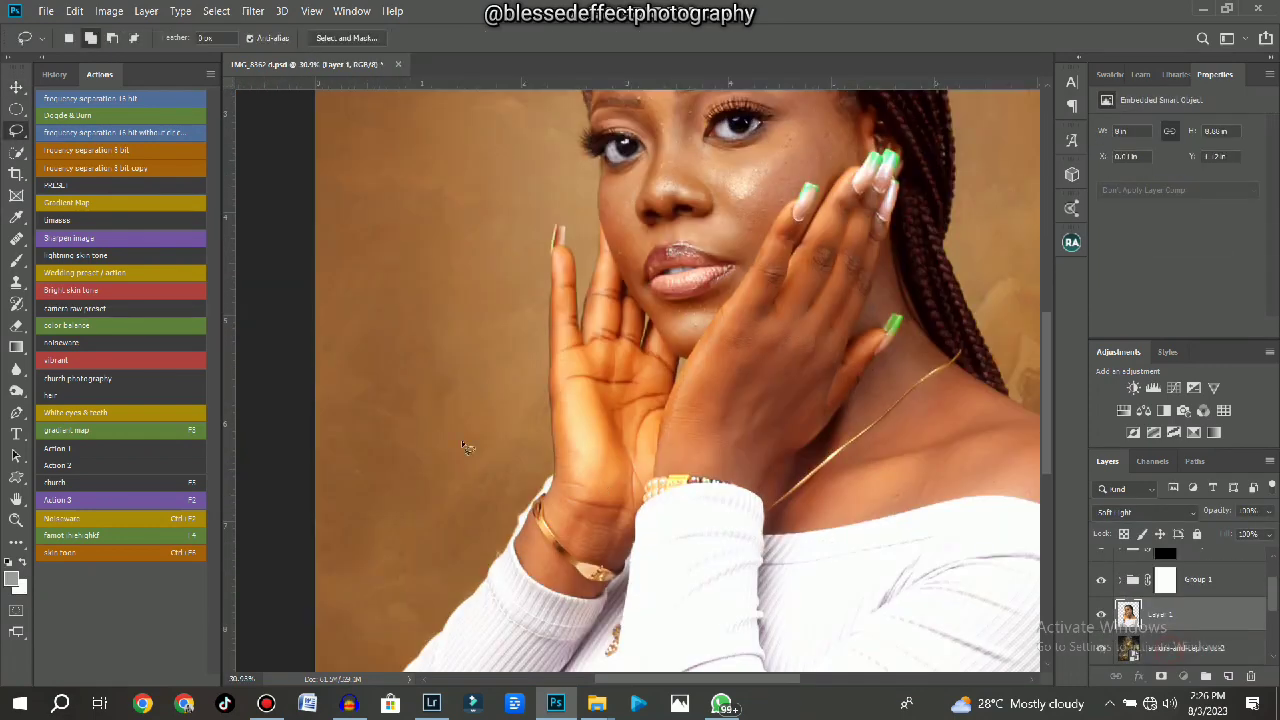
Check the tinted backdrop around the subject and merge all visible layers into a single Background layer.
ctrl+click(471, 449)
scroll(471, 449, up, 1)
scroll(700, 413, down, 3)
drag(715, 297, 507, 399)
scroll(630, 251, down, 4)
key(ctrl+shift+e)
Run the frequency separation 8 bit copy action on the merged portrait and apply its Gaussian Blur after fine-tuning the radius.
scroll(633, 297, up, 6)
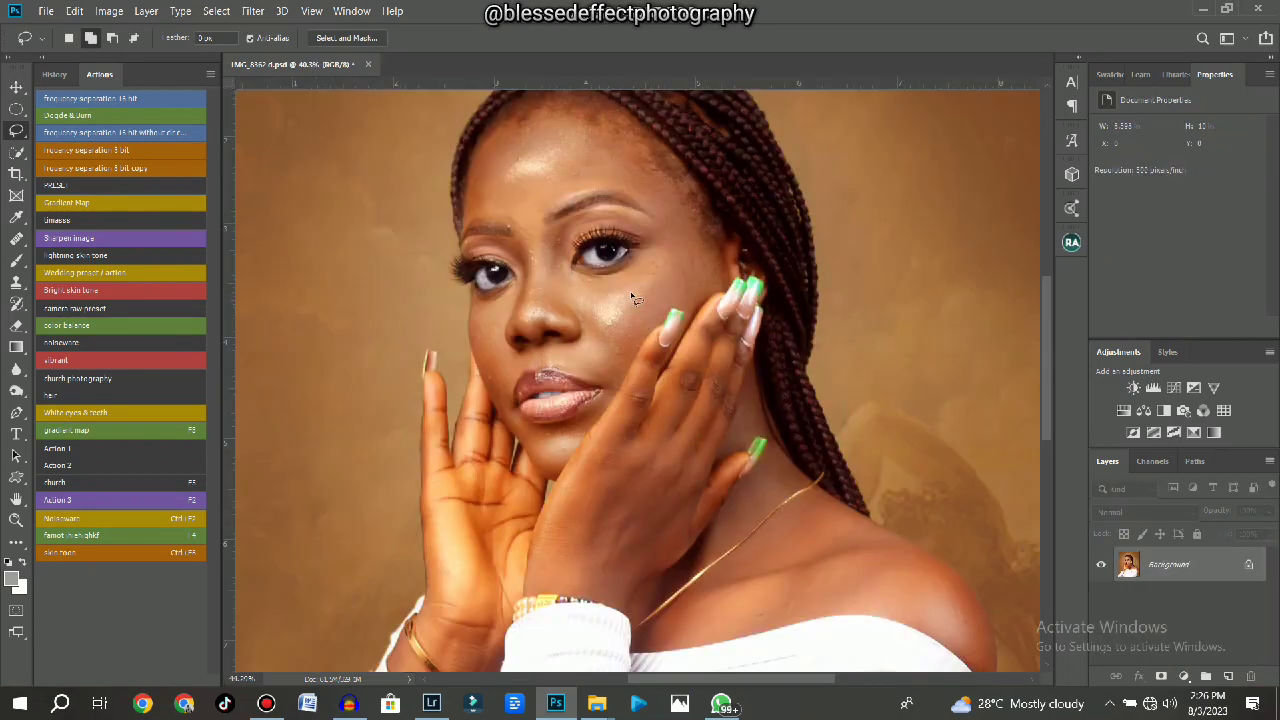
scroll(632, 298, up, 1)
click(114, 168)
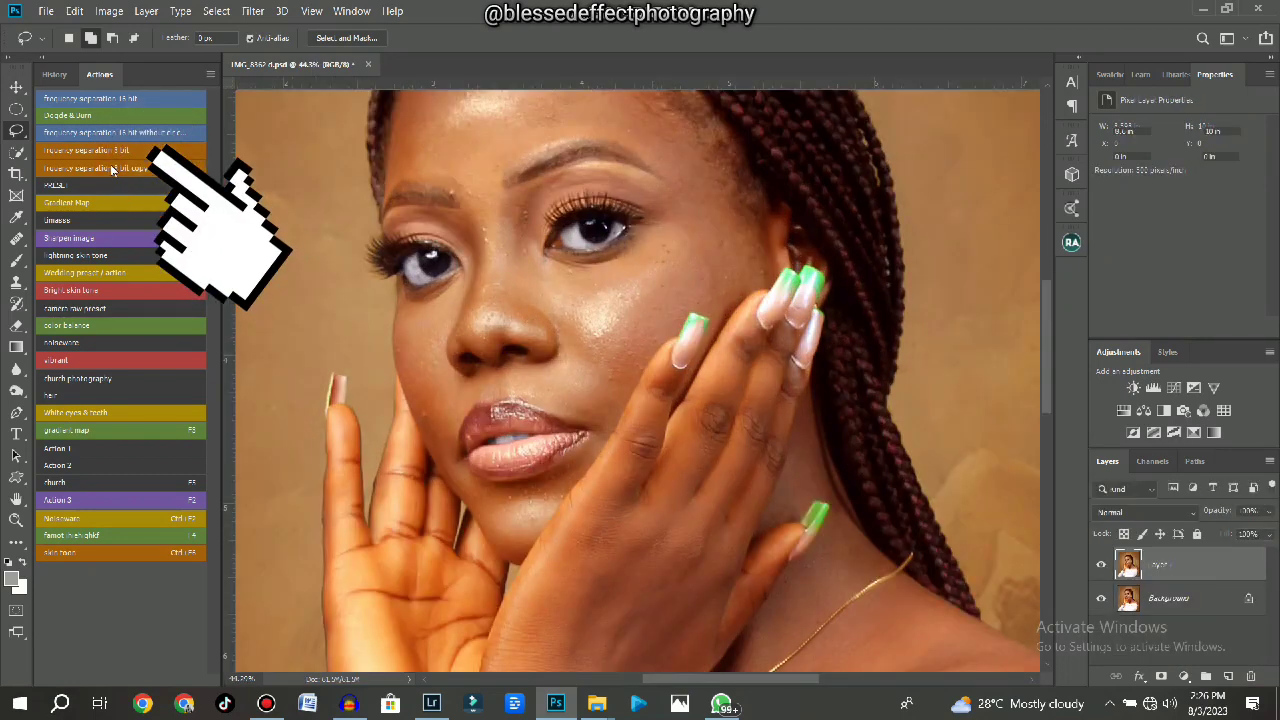
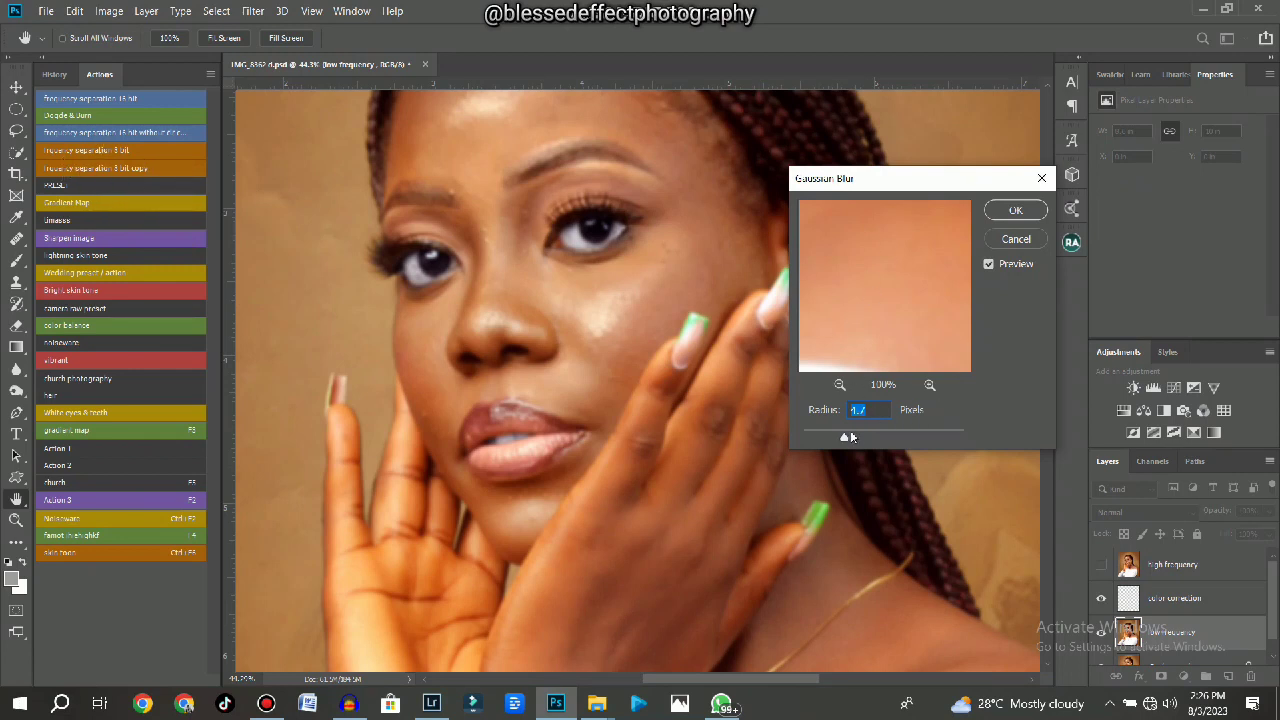
drag(843, 440, 841, 441)
click(1010, 210)
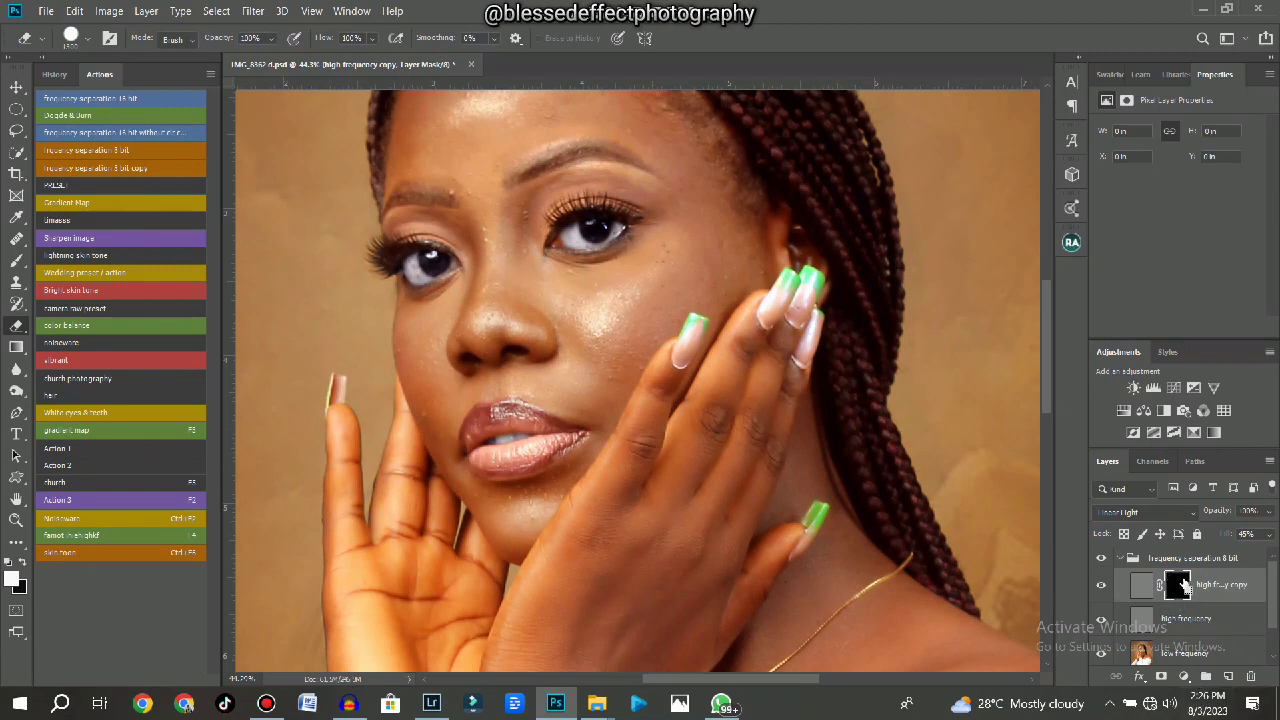
Invert the high frequency copy layer's mask to white and lower the layer's fill.
click(1184, 592)
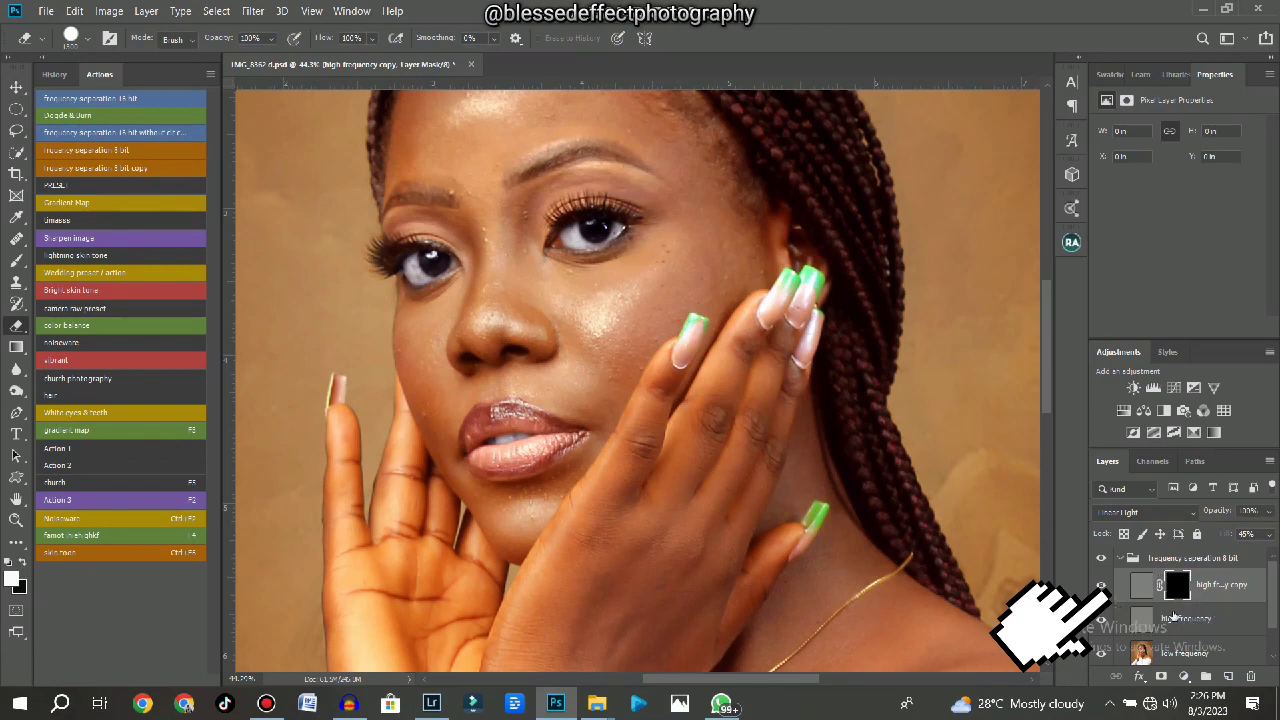
key(ctrl+i)
click(1268, 534)
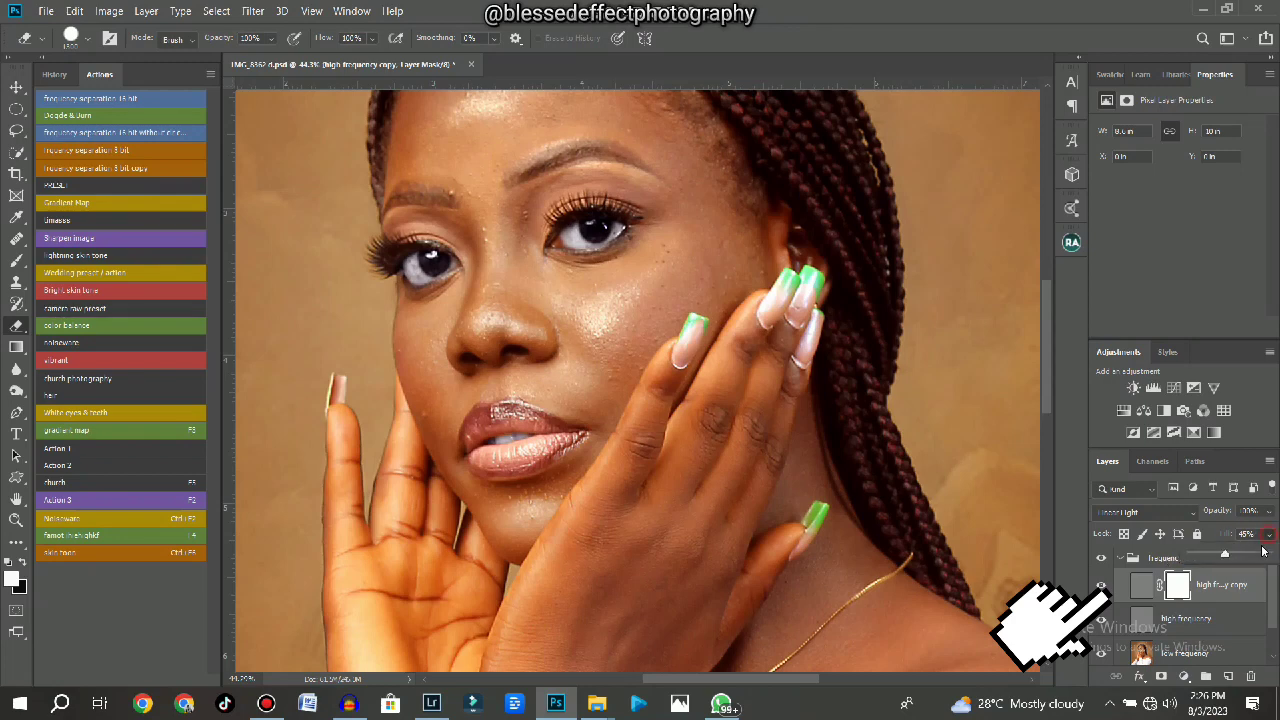
drag(1224, 556, 1200, 555)
click(692, 441)
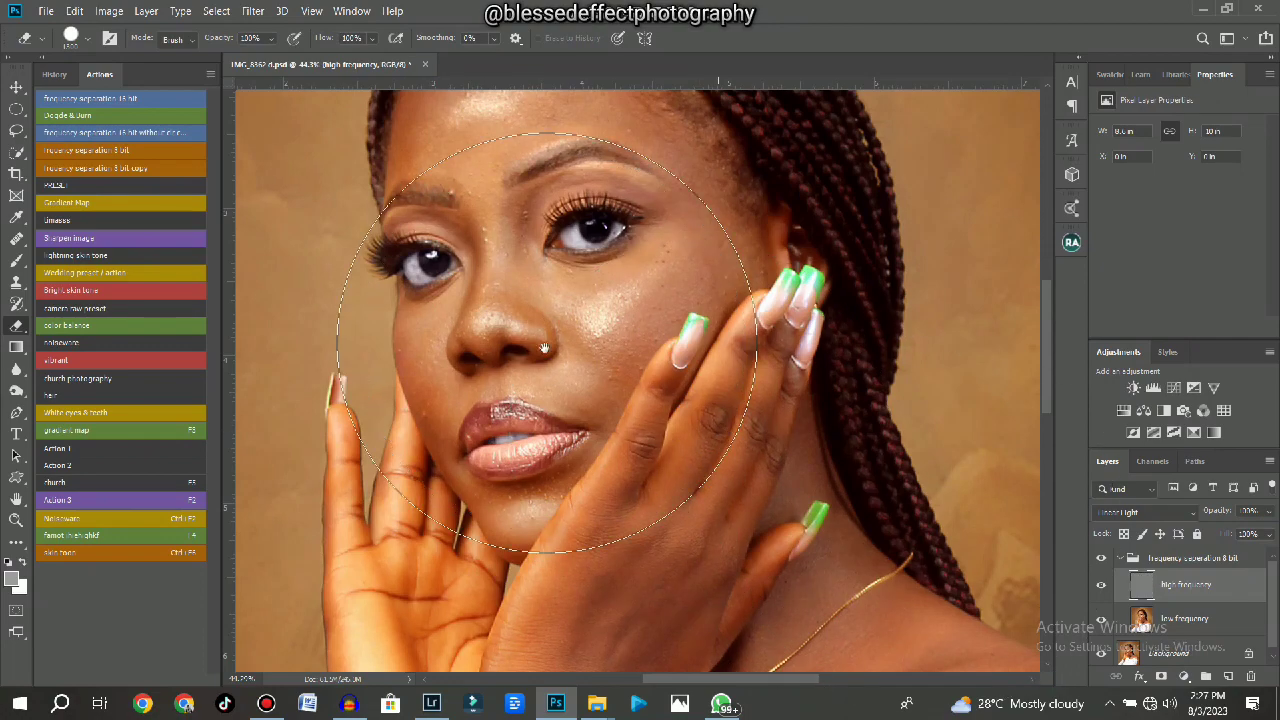
Select the low frequency layer and switch to the Mixer Brush tool, reviewing its settings against the facial skin.
scroll(556, 358, up, 3)
drag(543, 366, 539, 408)
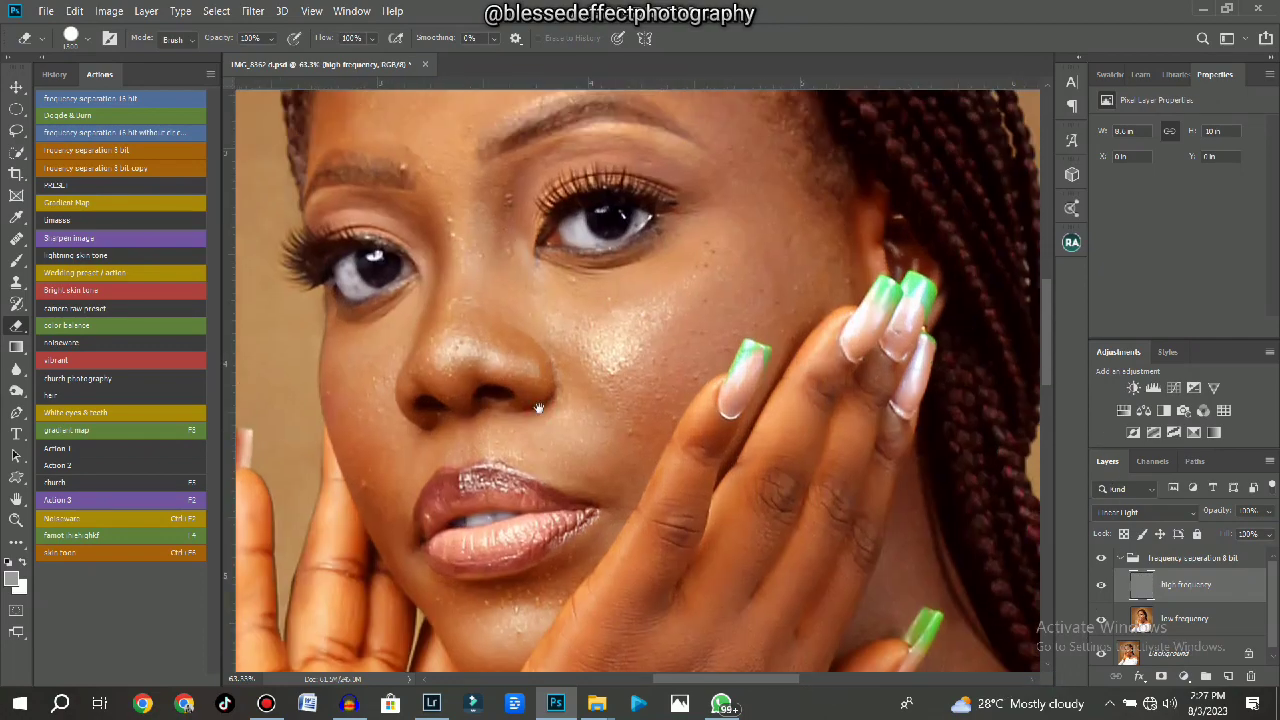
click(1185, 618)
scroll(600, 320, down, 4)
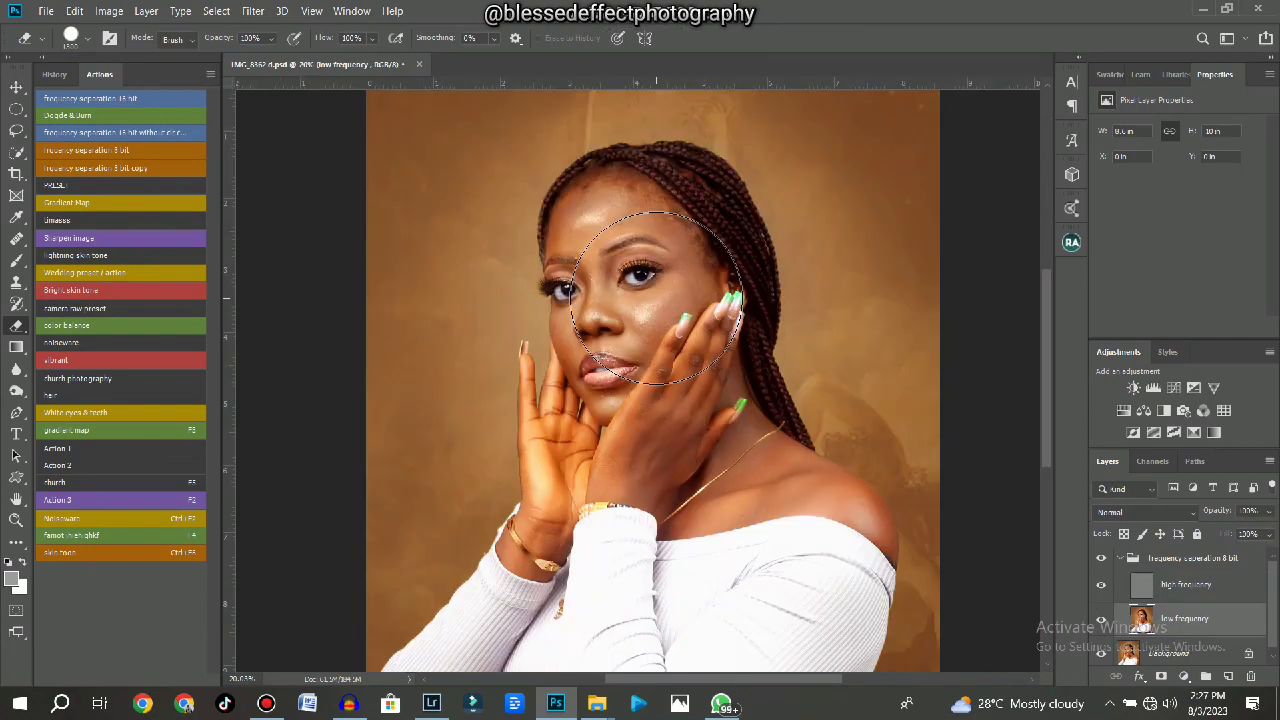
scroll(543, 165, up, 6)
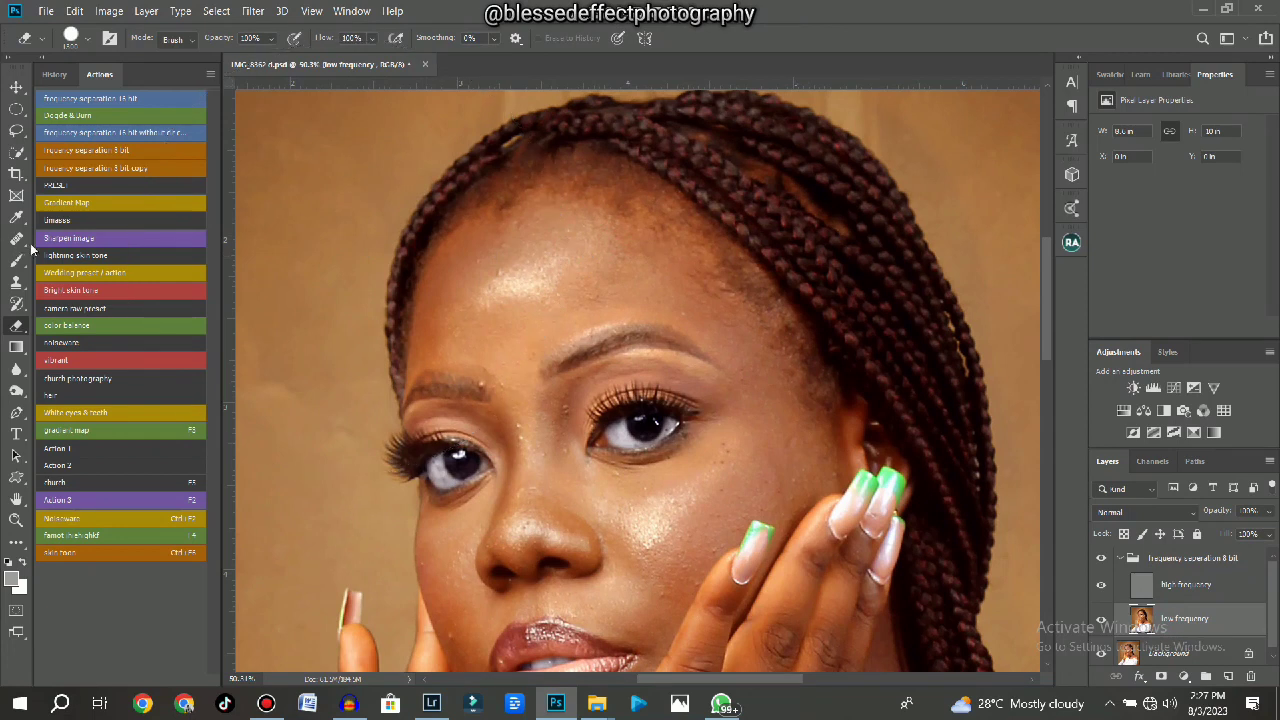
click(15, 262)
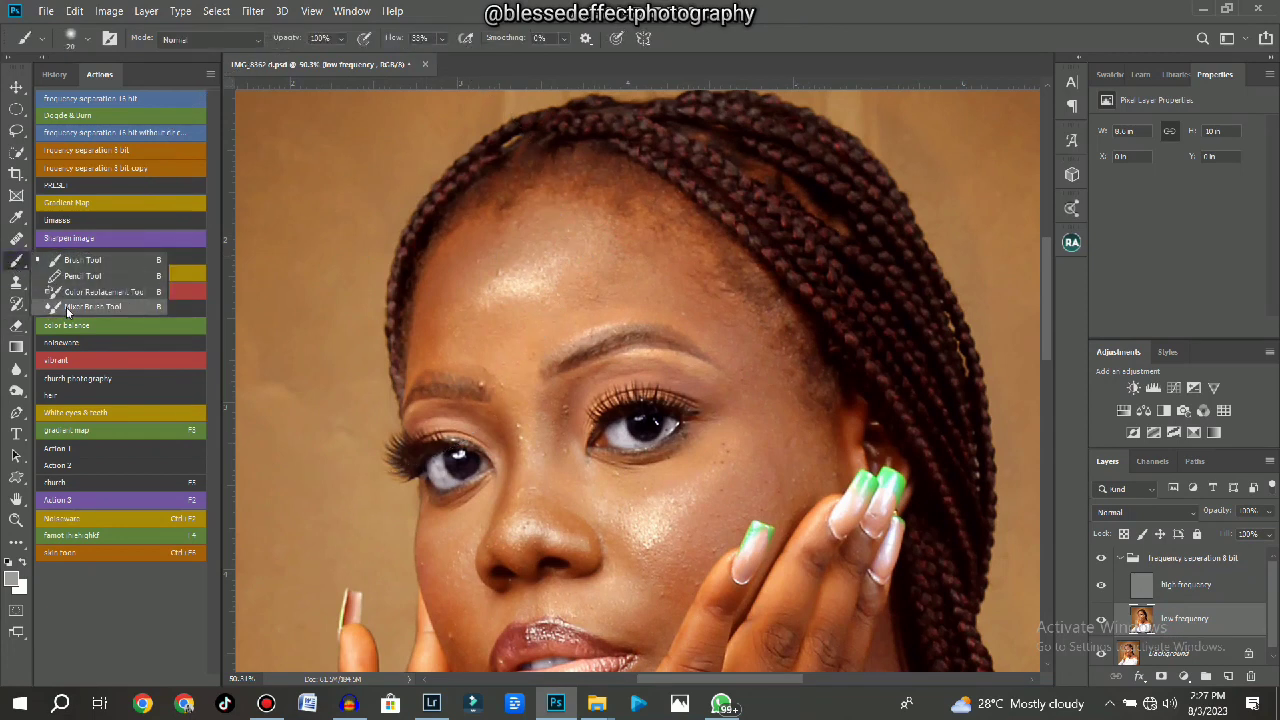
click(100, 309)
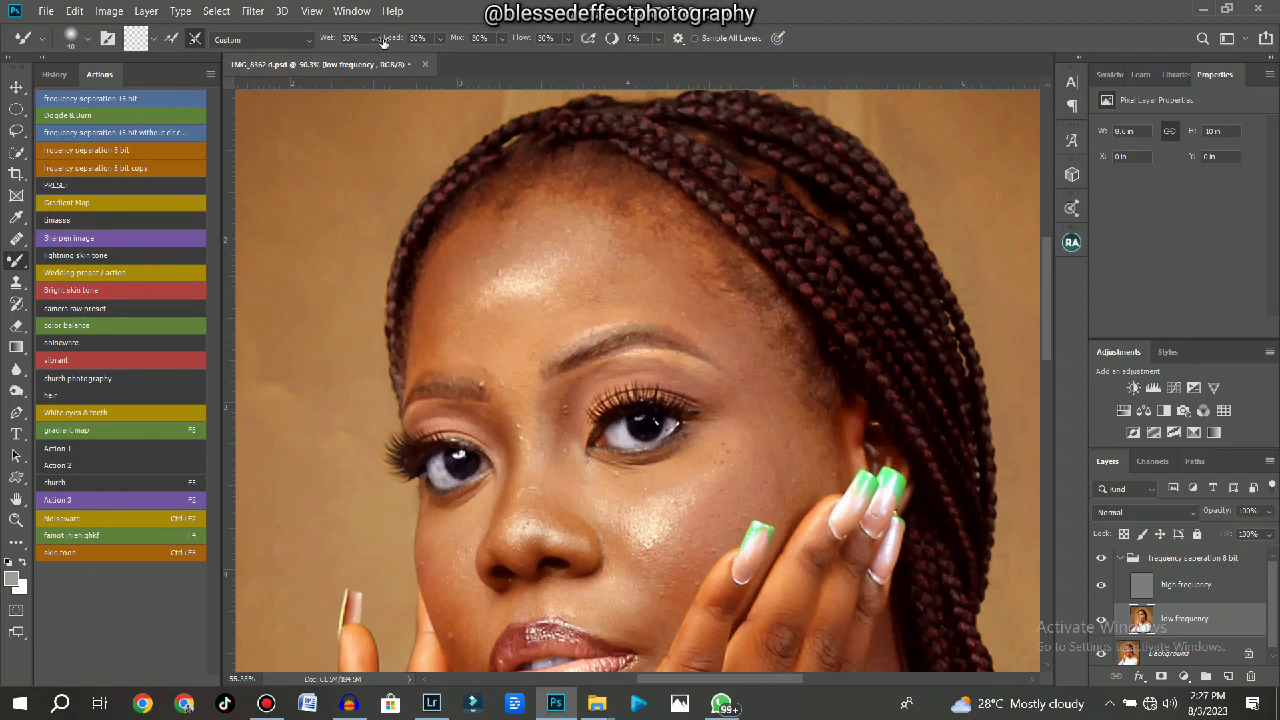
scroll(383, 41, up, 4)
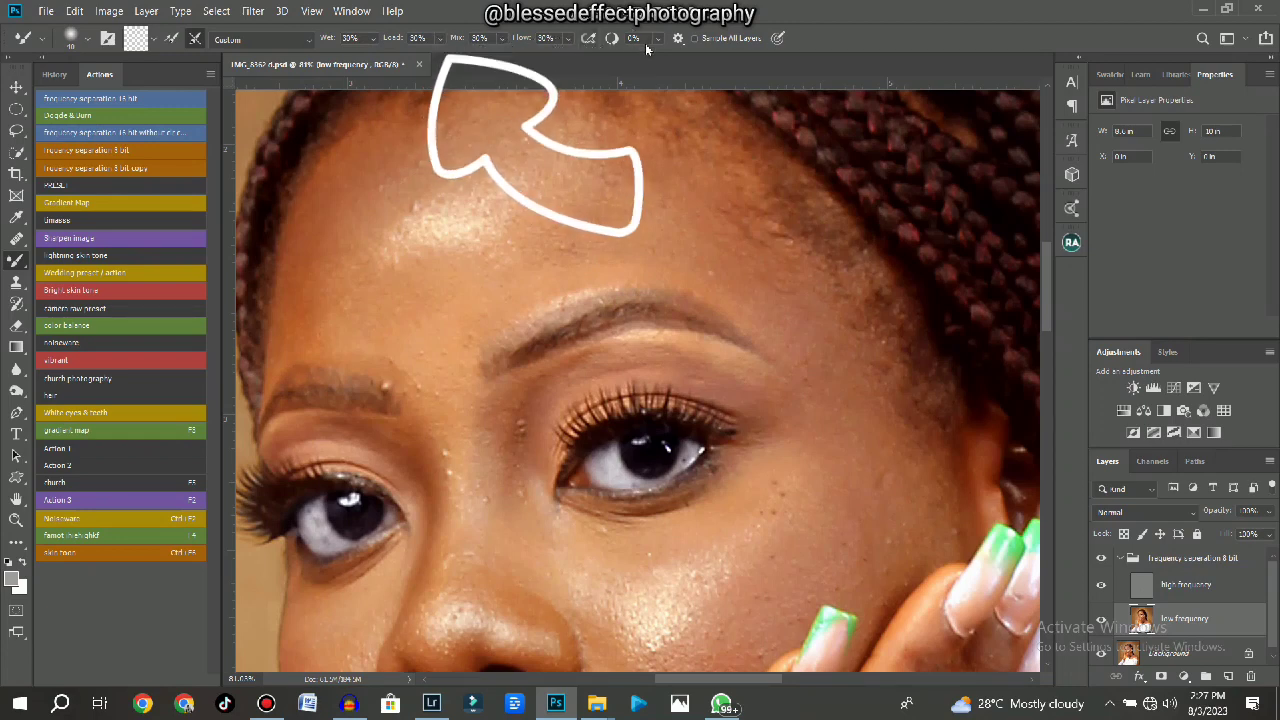
scroll(635, 153, down, 4)
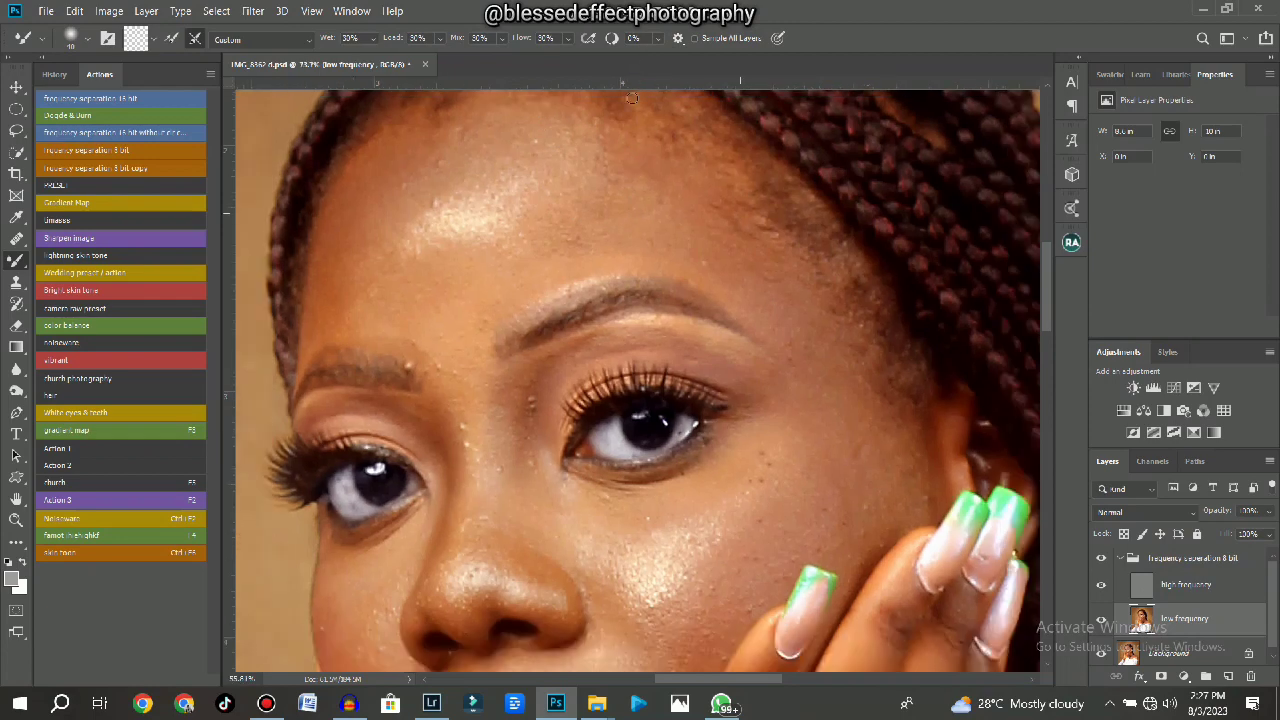
drag(734, 288, 654, 206)
scroll(632, 216, down, 3)
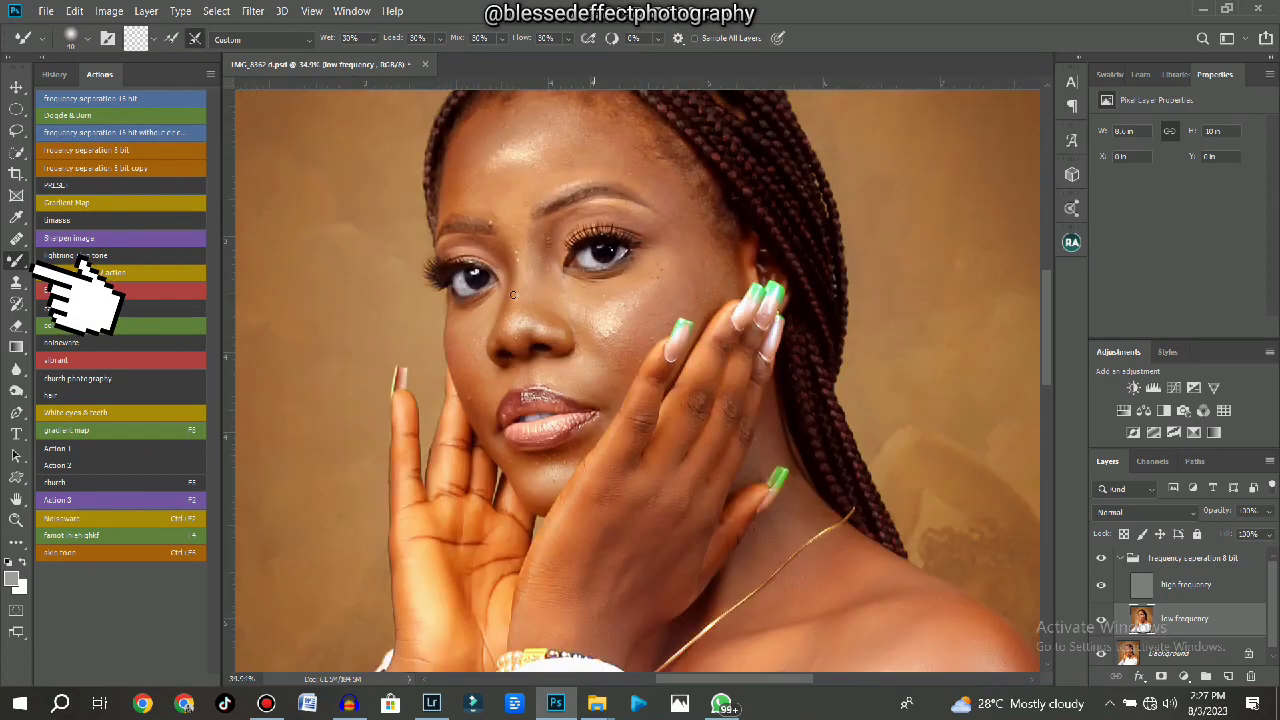
Switch to the Pen tool and inspect the eyes, eyebrows and lips up close for tracing.
scroll(513, 300, up, 6)
key(p)
scroll(335, 218, up, 3)
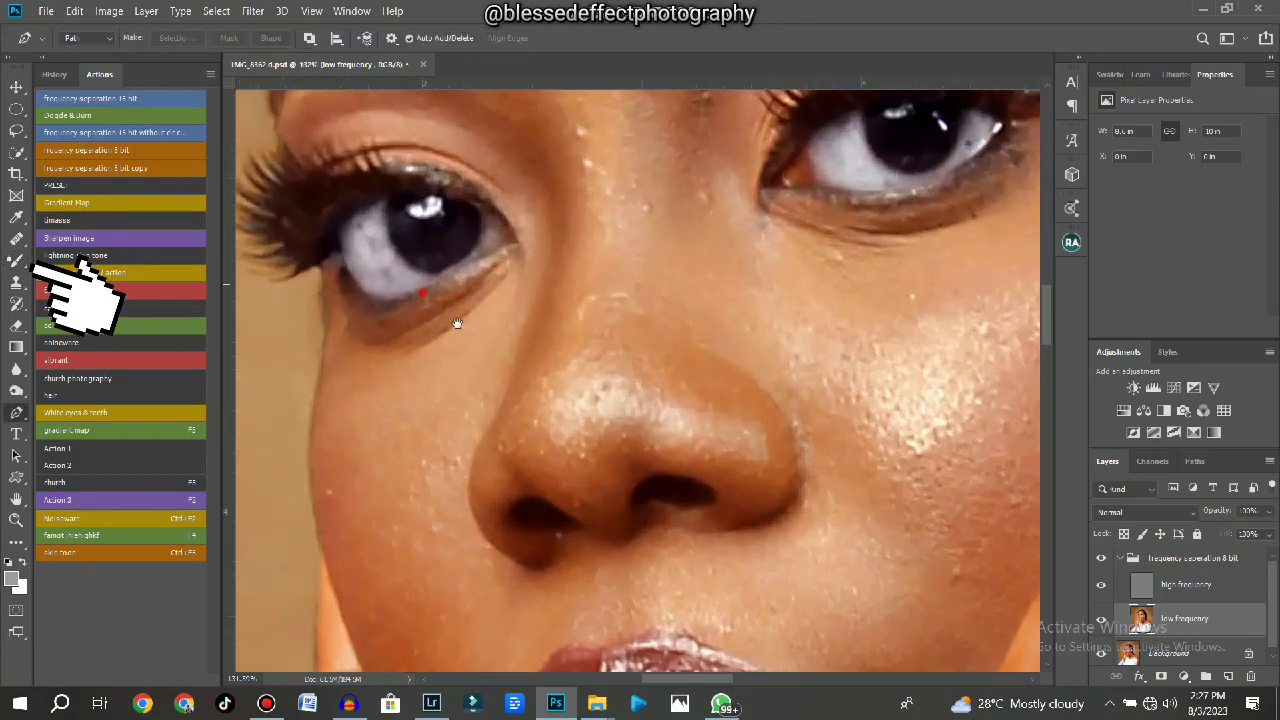
scroll(335, 218, down, 2)
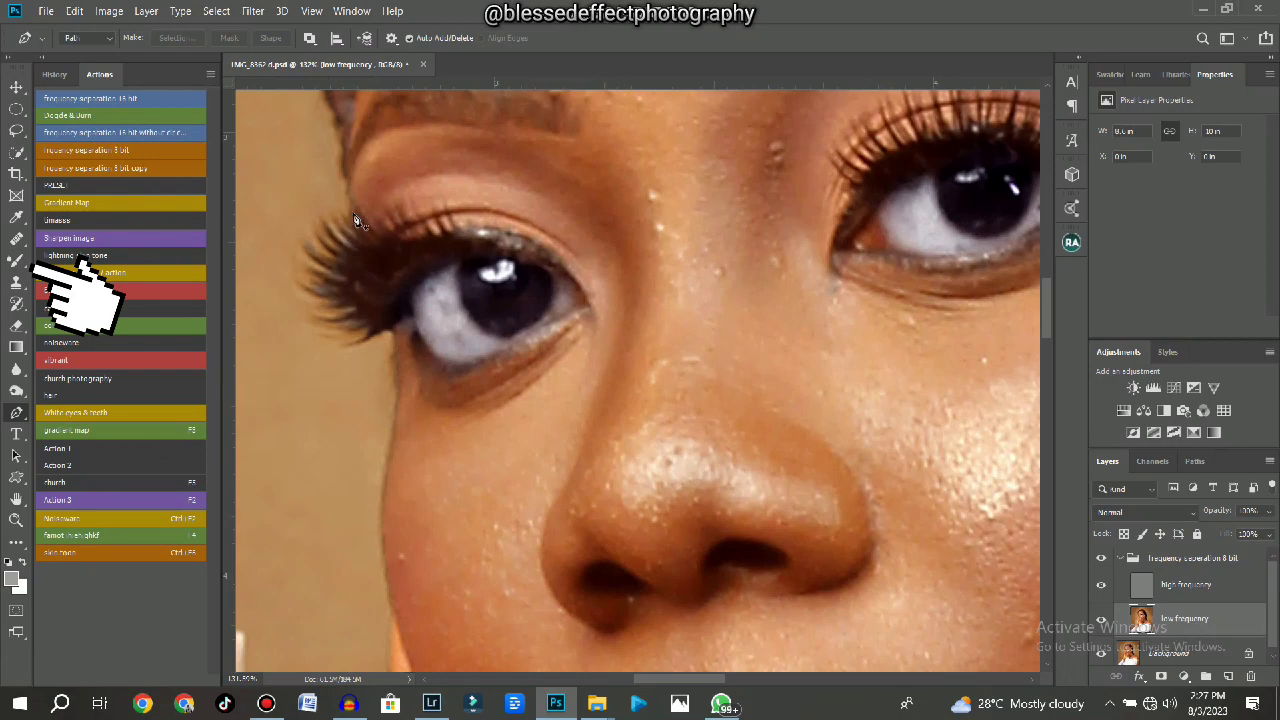
scroll(432, 248, down, 1)
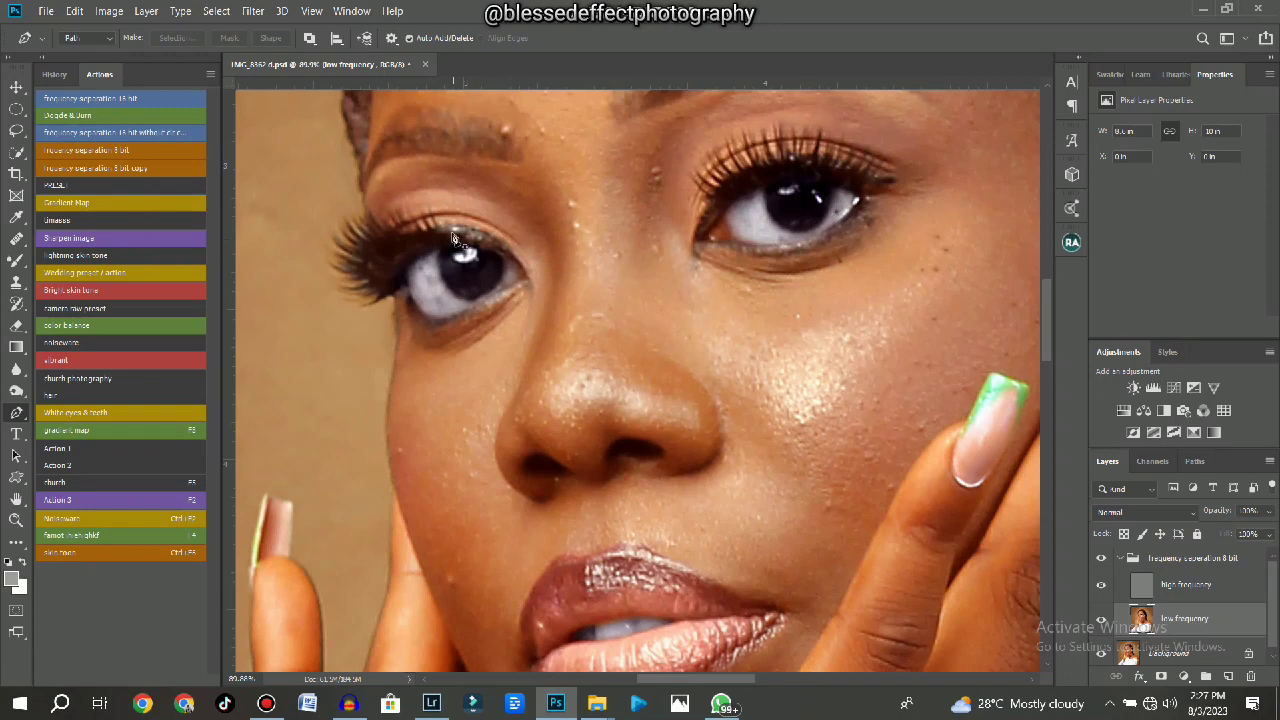
scroll(763, 234, down, 2)
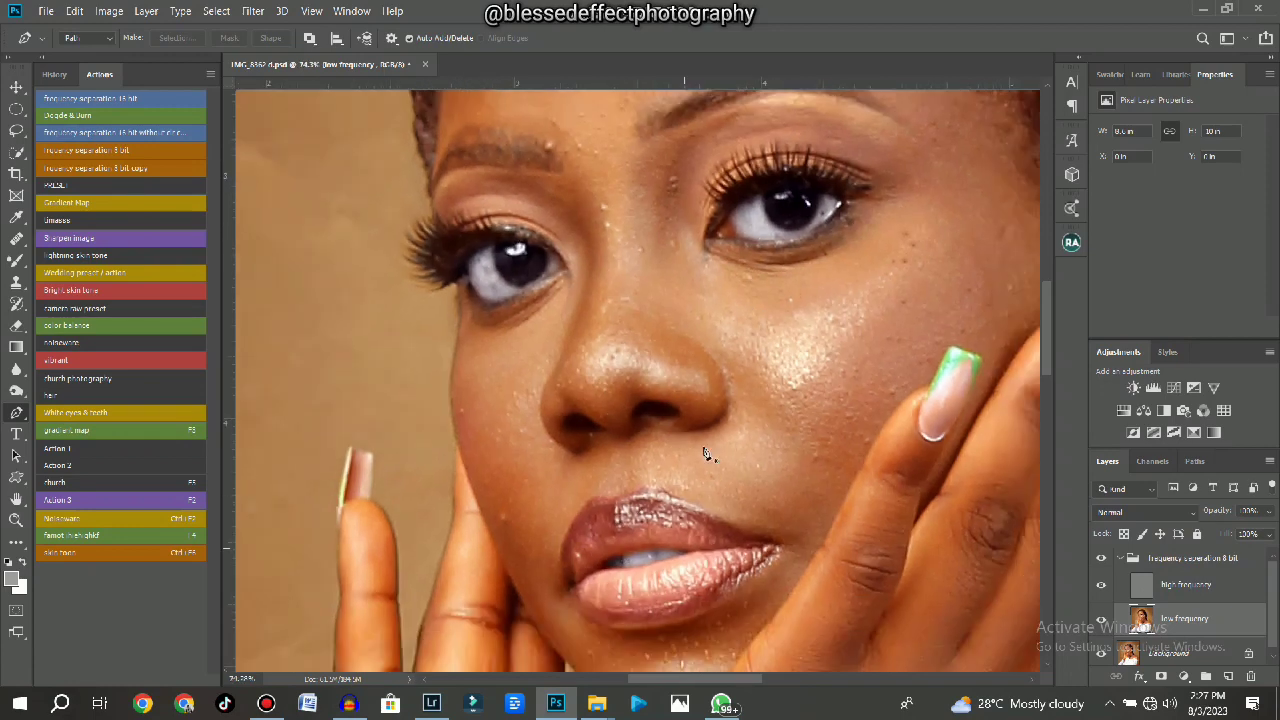
scroll(760, 290, up, 3)
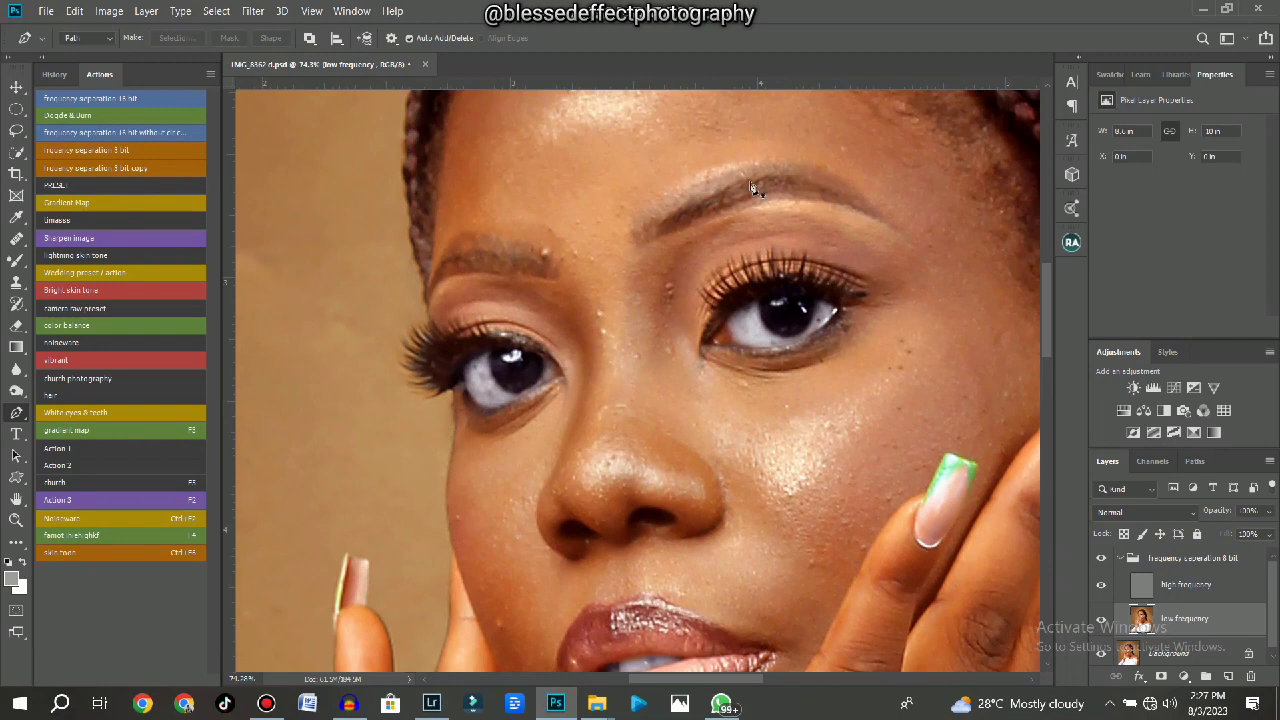
scroll(753, 190, down, 3)
scroll(510, 295, up, 4)
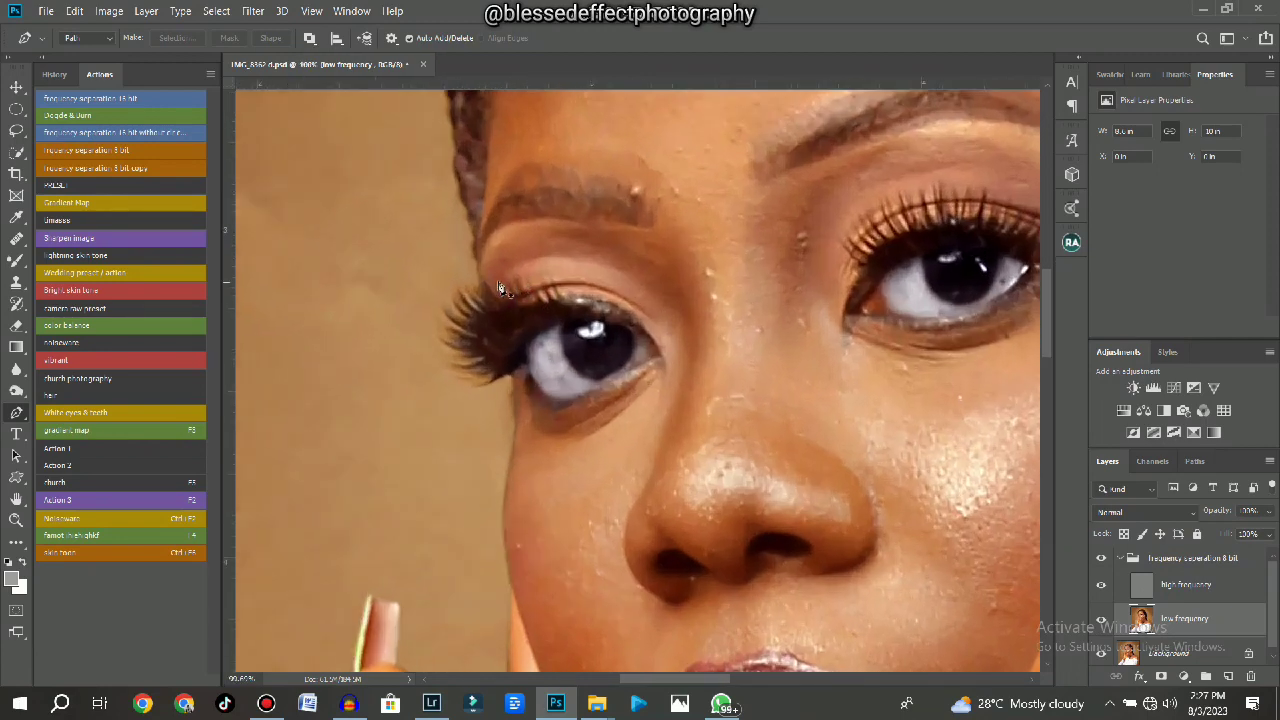
Trace a closed pen path around the subject's right eye, including its outer lashes.
click(487, 275)
drag(537, 303, 549, 304)
drag(627, 310, 642, 323)
click(646, 328)
click(672, 375)
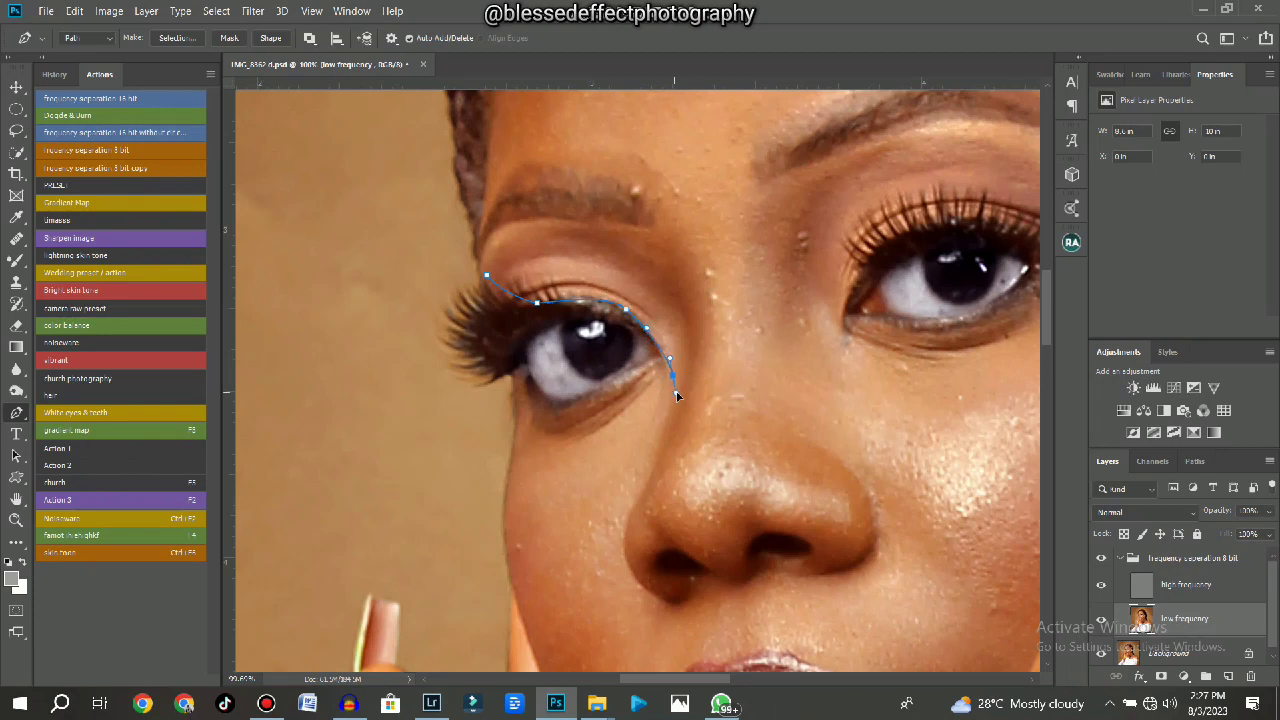
alt+click(673, 376)
drag(633, 372, 610, 384)
drag(551, 412, 470, 283)
click(486, 283)
Trace a closed pen path around the subject's left eye and its upper lashes.
drag(714, 257, 486, 272)
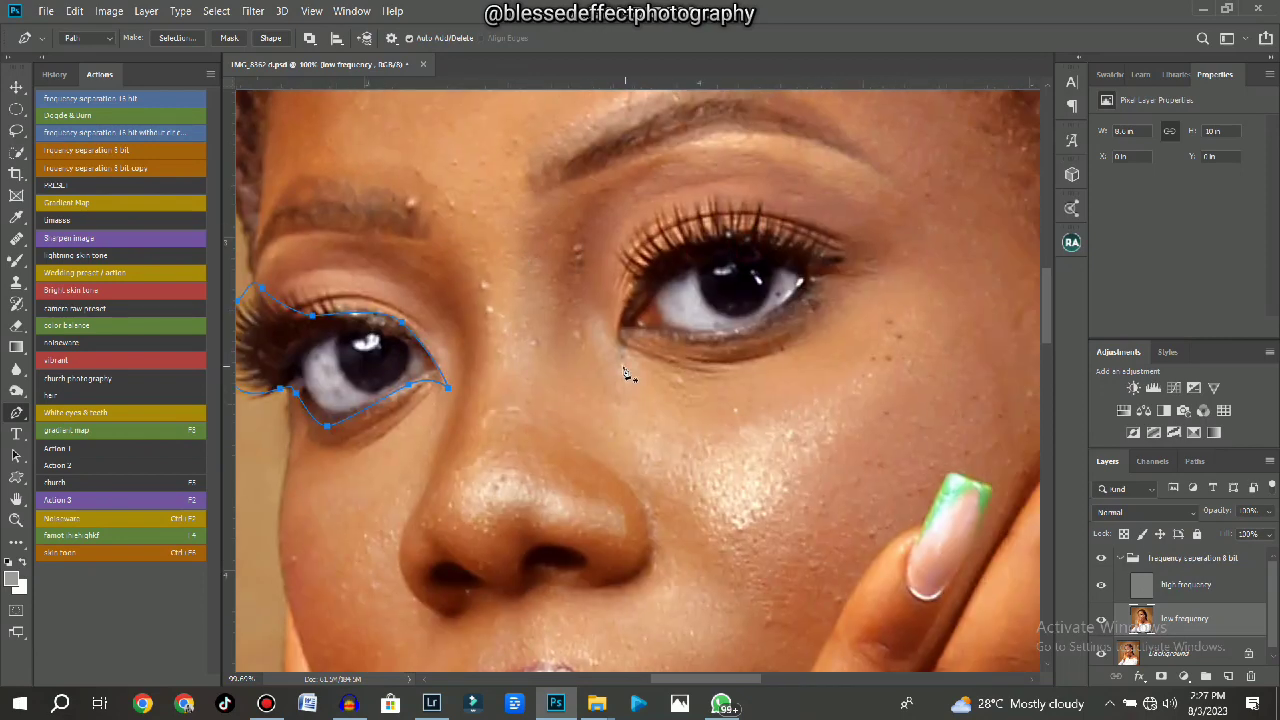
drag(618, 377, 628, 343)
drag(726, 343, 748, 344)
drag(798, 311, 853, 268)
drag(777, 236, 716, 203)
drag(632, 231, 625, 296)
mouse_move(620, 346)
mouse_down()
mouse_move(621, 363)
mouse_move(643, 149)
mouse_up()
Trace a closed pen path around the outer contour of both lips.
scroll(436, 494, up, 2)
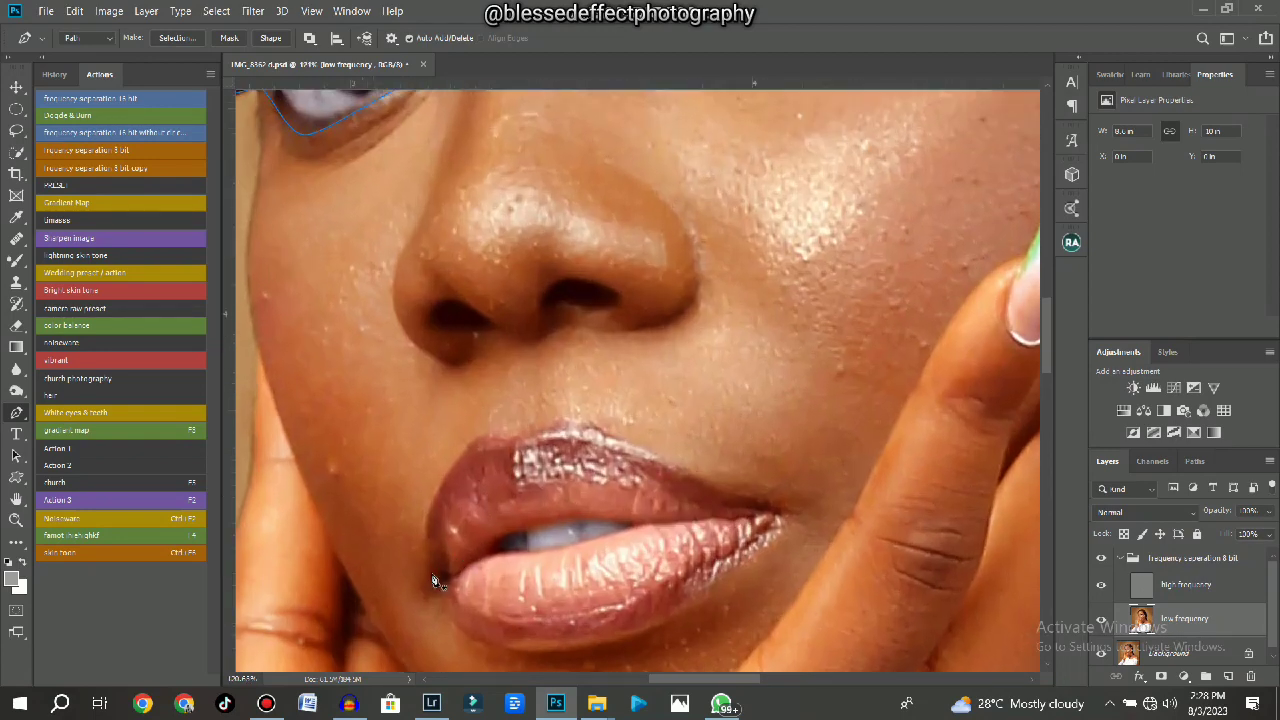
drag(430, 589, 435, 579)
drag(429, 534, 428, 513)
drag(470, 441, 499, 424)
click(495, 437)
click(517, 438)
click(530, 437)
drag(586, 421, 607, 432)
drag(674, 465, 829, 436)
click(802, 457)
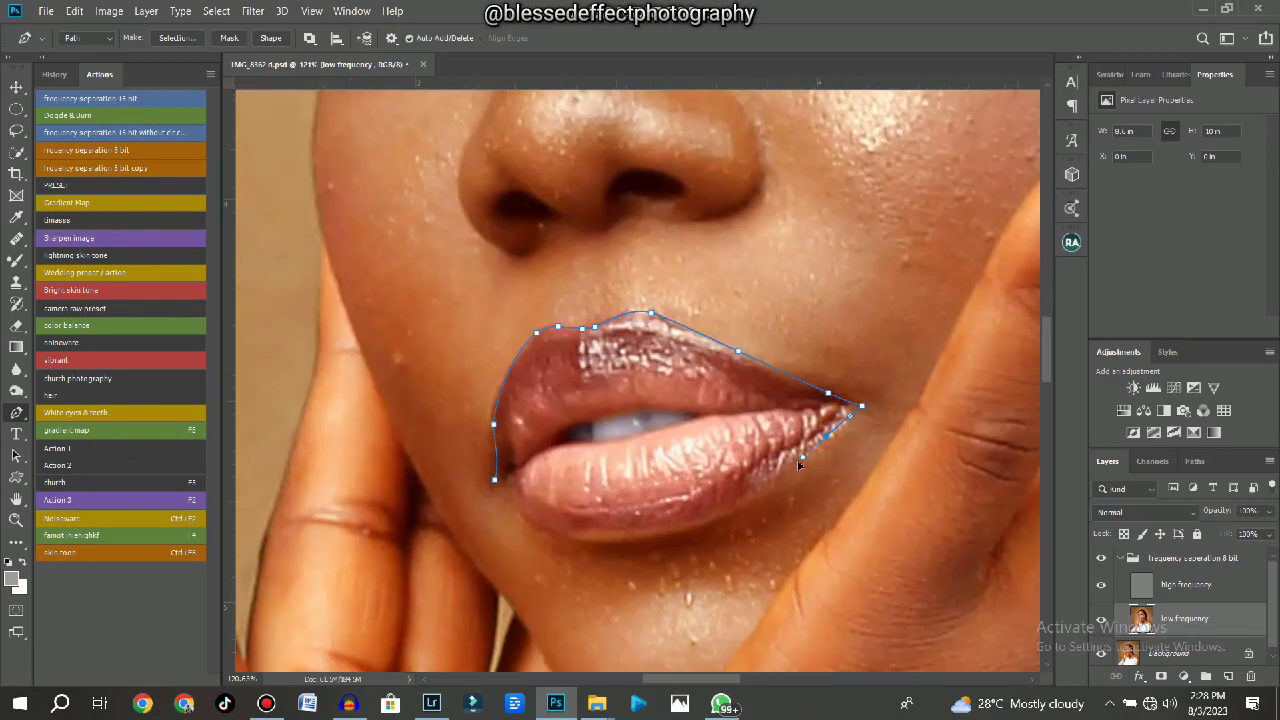
drag(647, 536, 507, 491)
click(497, 487)
Trace the upper and lower edges of the subject's left eyebrow with a pen path, leaving its inner end open.
scroll(688, 384, up, 10)
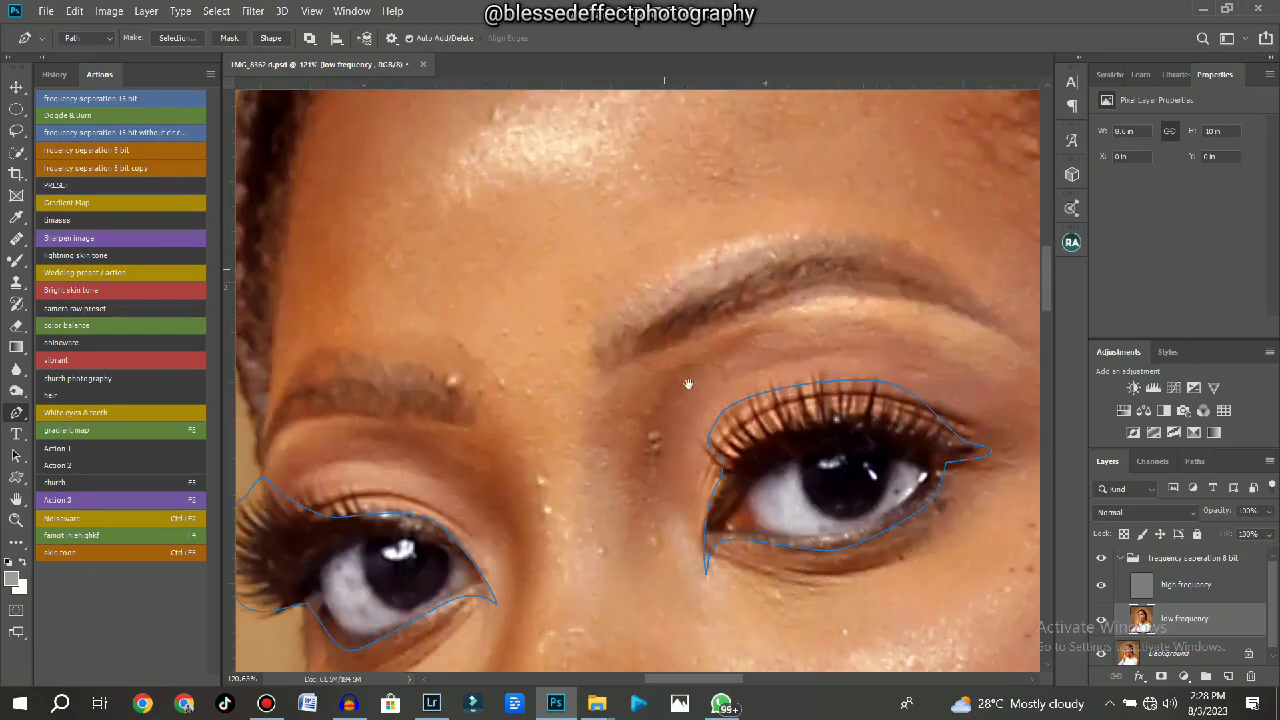
drag(560, 320, 580, 316)
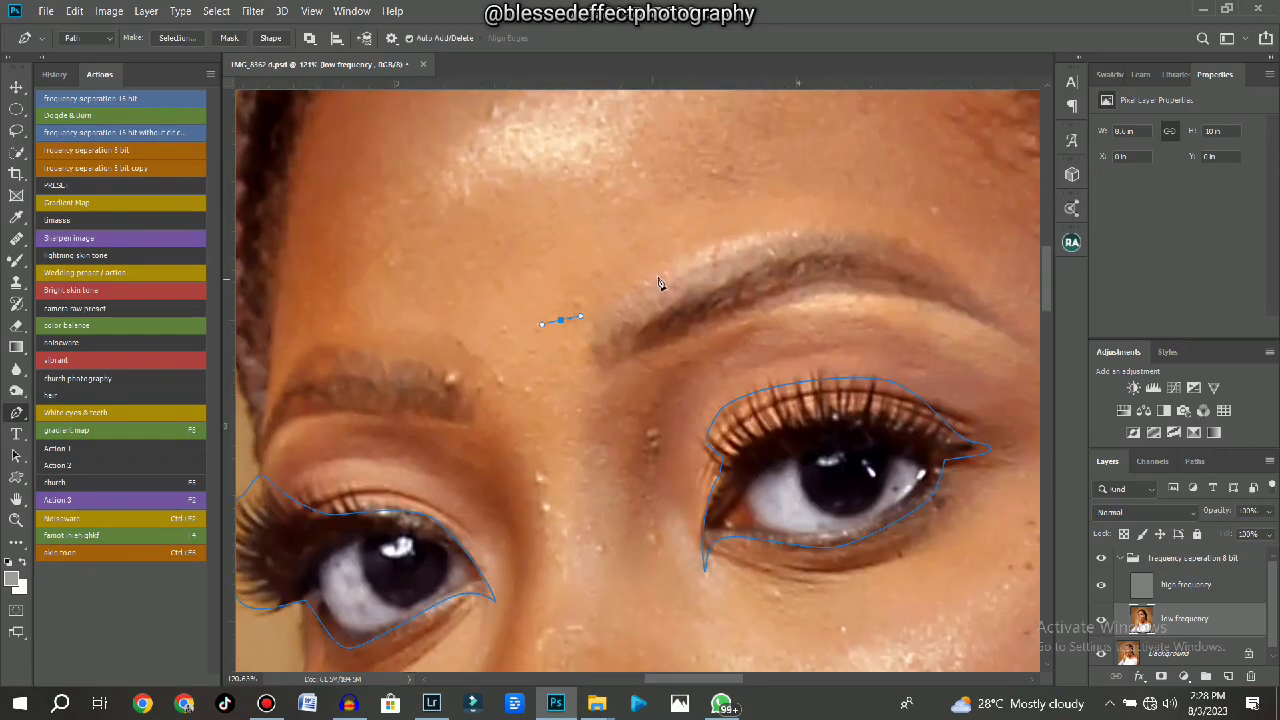
drag(667, 273, 710, 256)
drag(783, 229, 658, 259)
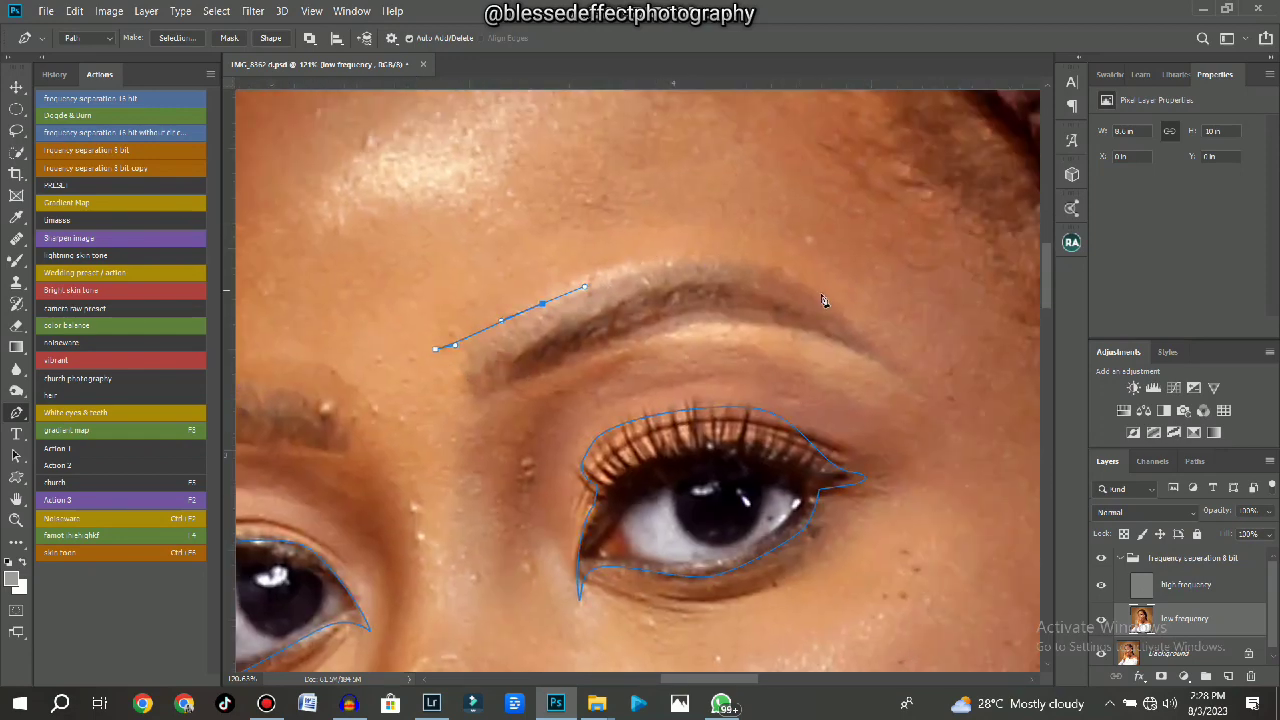
drag(824, 301, 912, 380)
click(921, 390)
drag(699, 318, 616, 345)
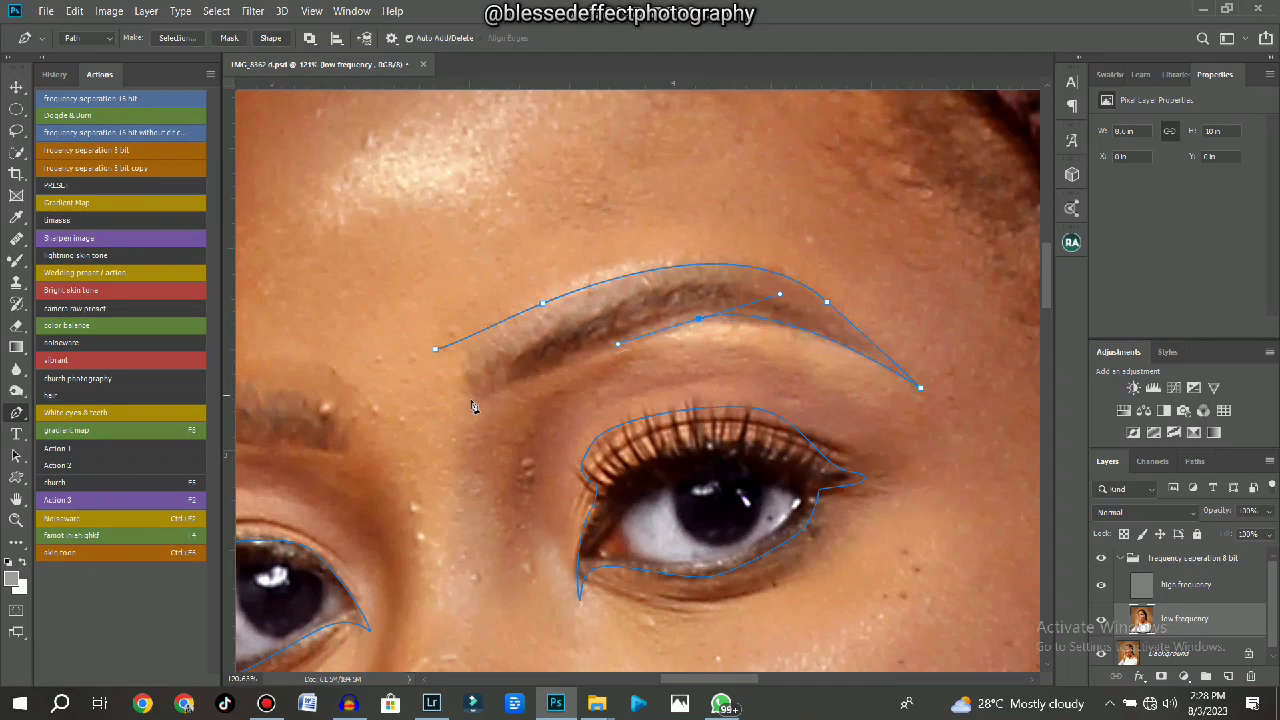
drag(464, 402, 477, 396)
Continue the pen path across the nose bridge around the subject's right eyebrow and close it at the starting point.
scroll(585, 433, left, 5)
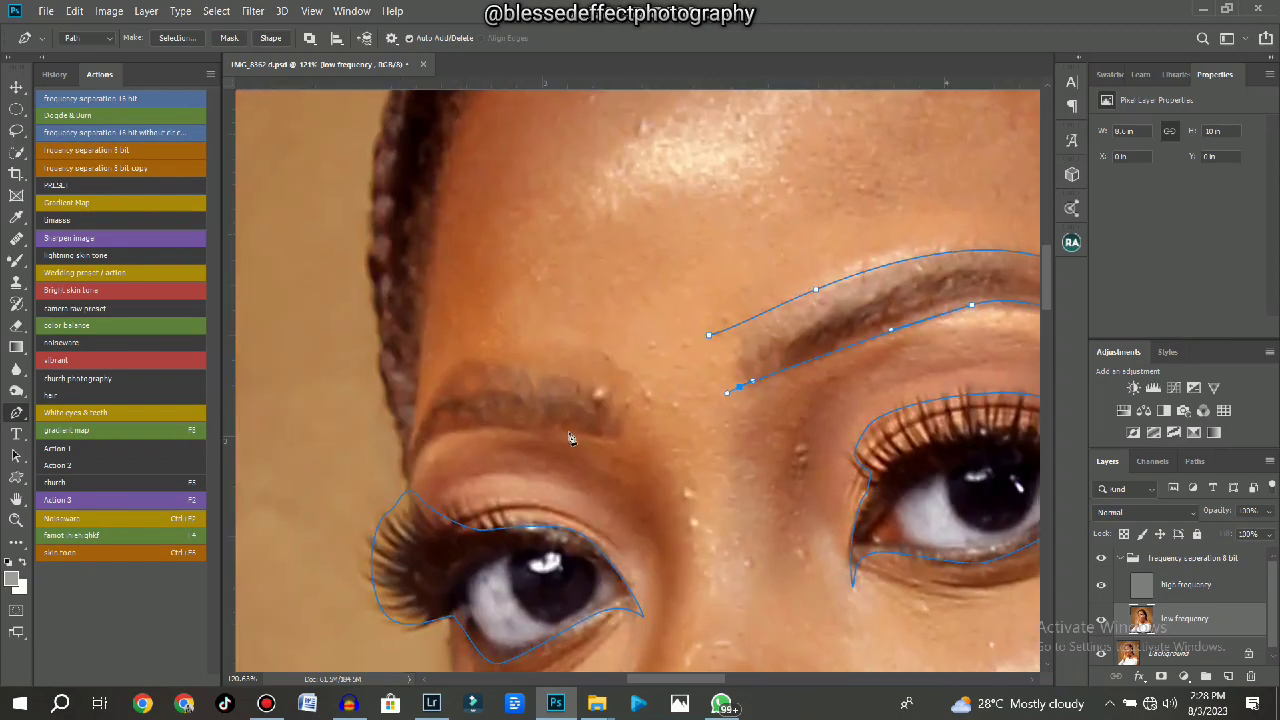
drag(560, 435, 745, 390)
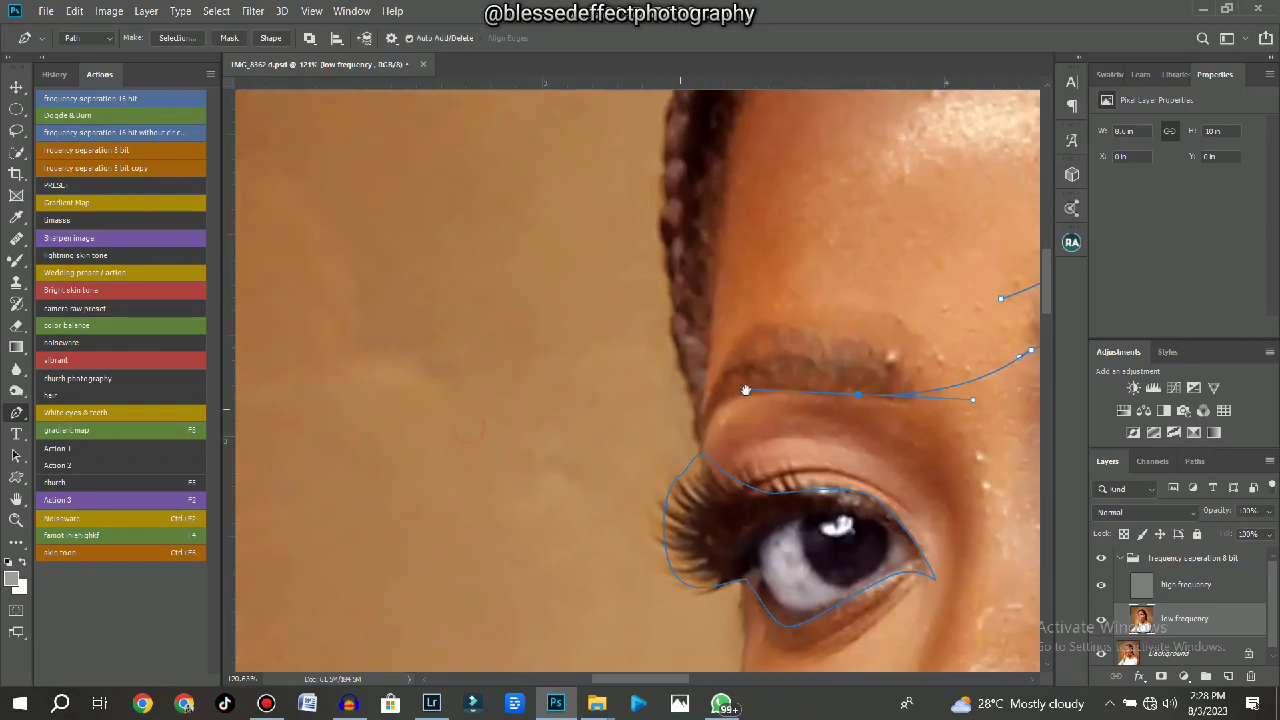
drag(705, 444, 700, 478)
alt+click(705, 438)
drag(749, 334, 784, 311)
drag(922, 335, 987, 316)
click(1002, 299)
Convert the eye, lip and eyebrow paths into a selection and copy those areas of the low frequency layer to a new layer.
scroll(671, 294, down, 3)
scroll(726, 289, down, 2)
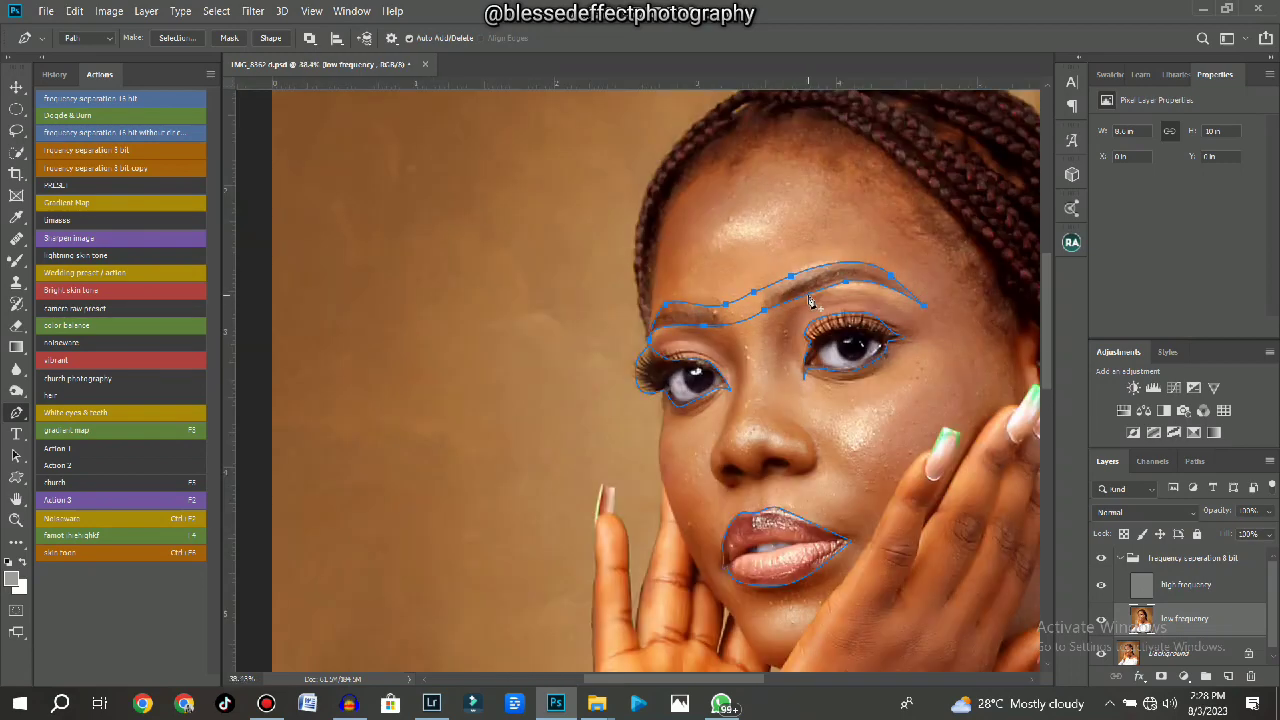
scroll(808, 296, down, 2)
key(ctrl+Return)
scroll(773, 311, up, 4)
scroll(826, 311, down, 3)
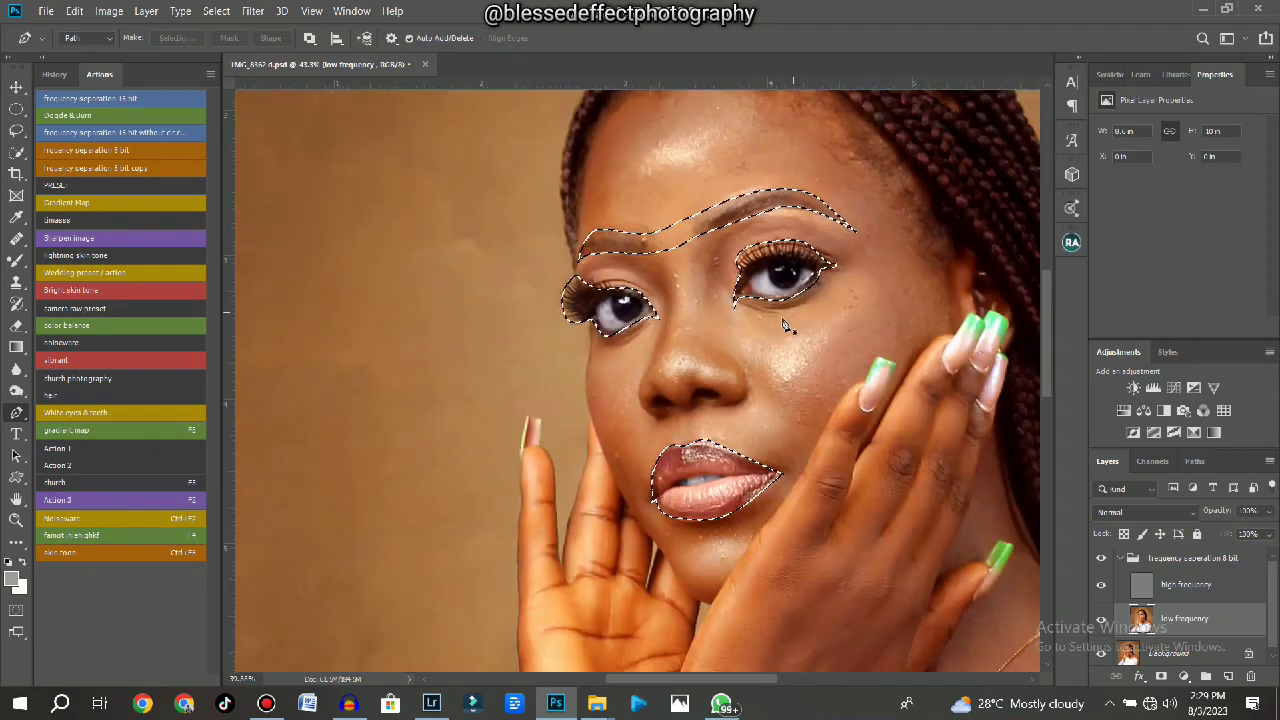
scroll(783, 330, up, 3)
drag(769, 346, 691, 371)
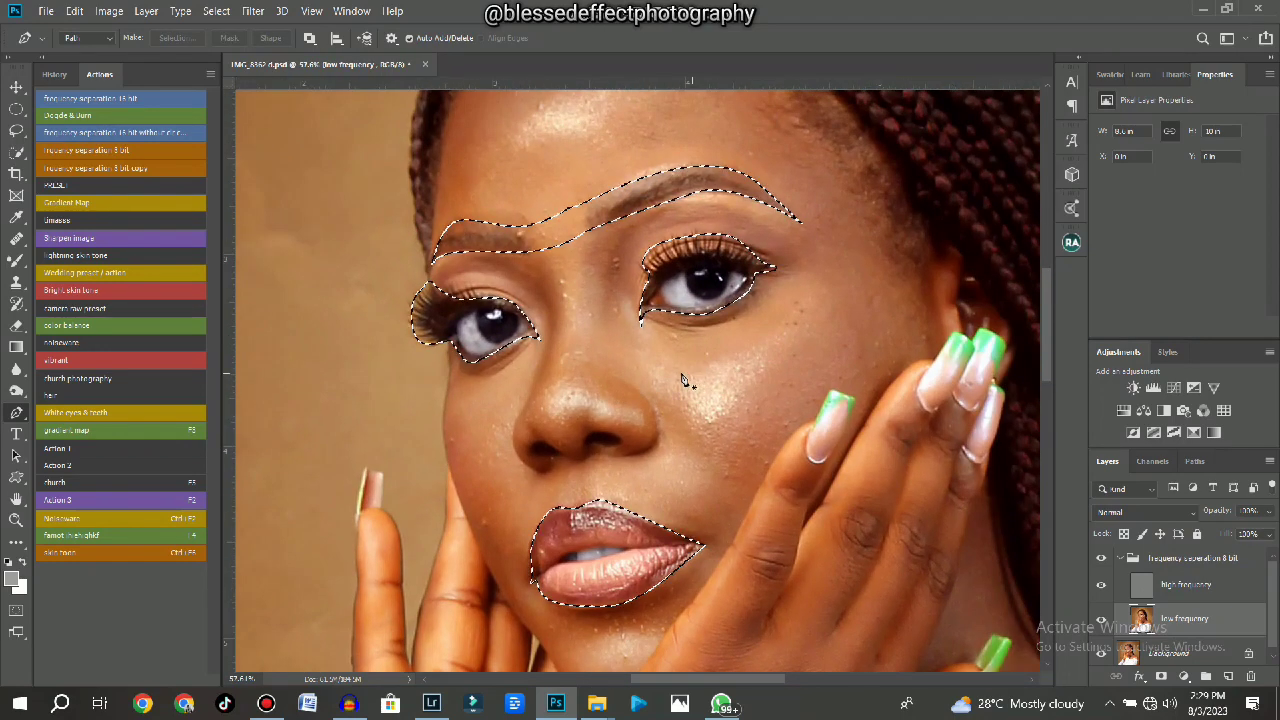
scroll(708, 382, down, 2)
scroll(710, 384, up, 1)
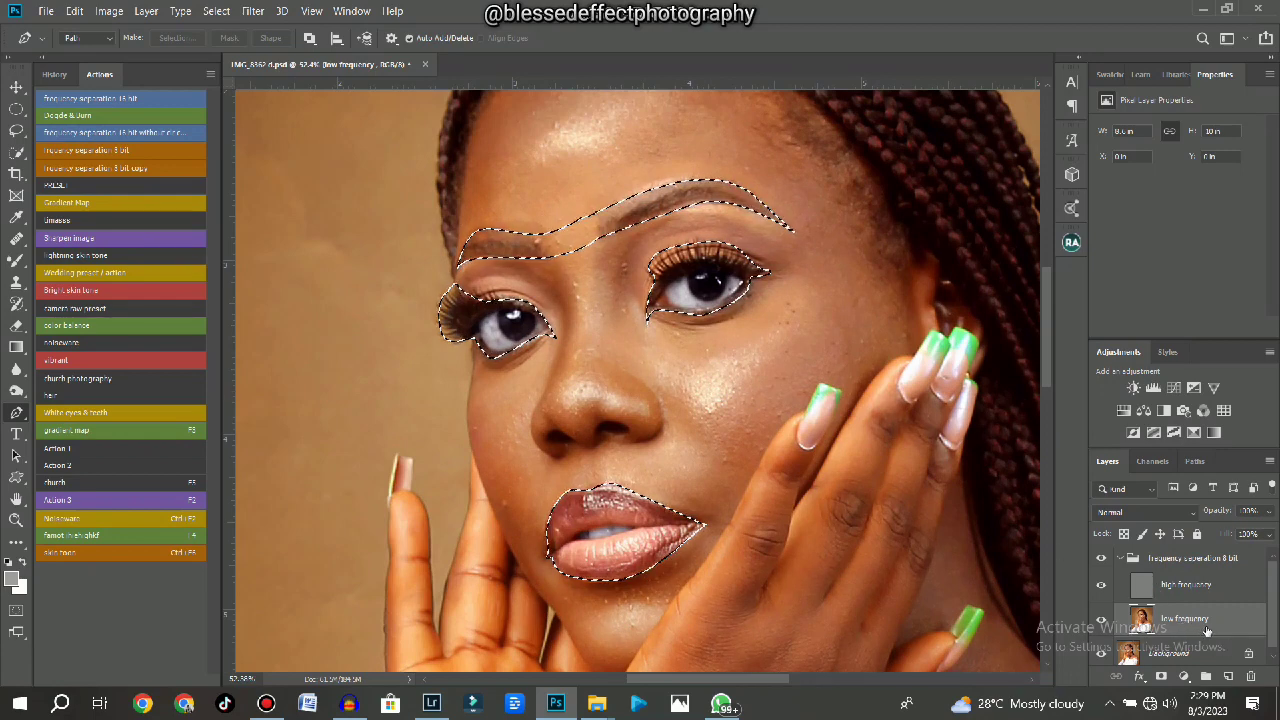
key(ctrl+j)
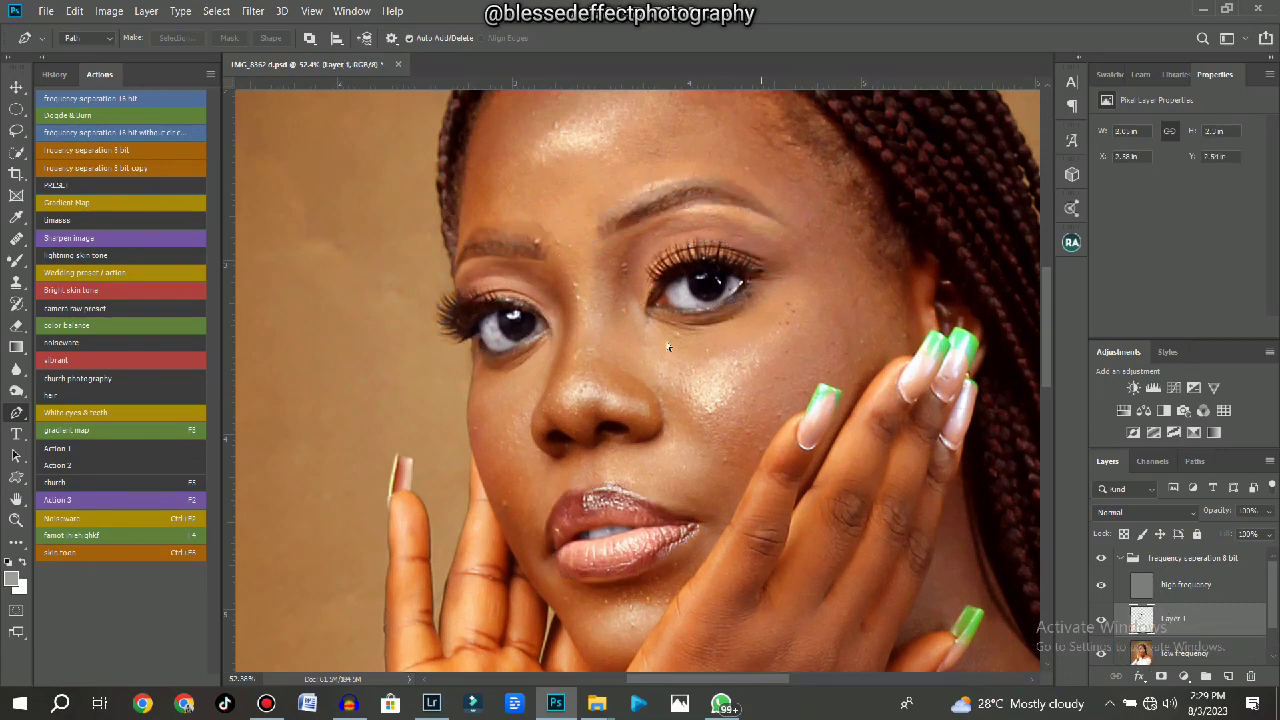
Check the eye and eyebrow areas on the face and switch back to the Mixer Brush tool.
drag(671, 362, 608, 362)
scroll(612, 340, up, 2)
scroll(620, 310, down, 2)
scroll(621, 291, up, 2)
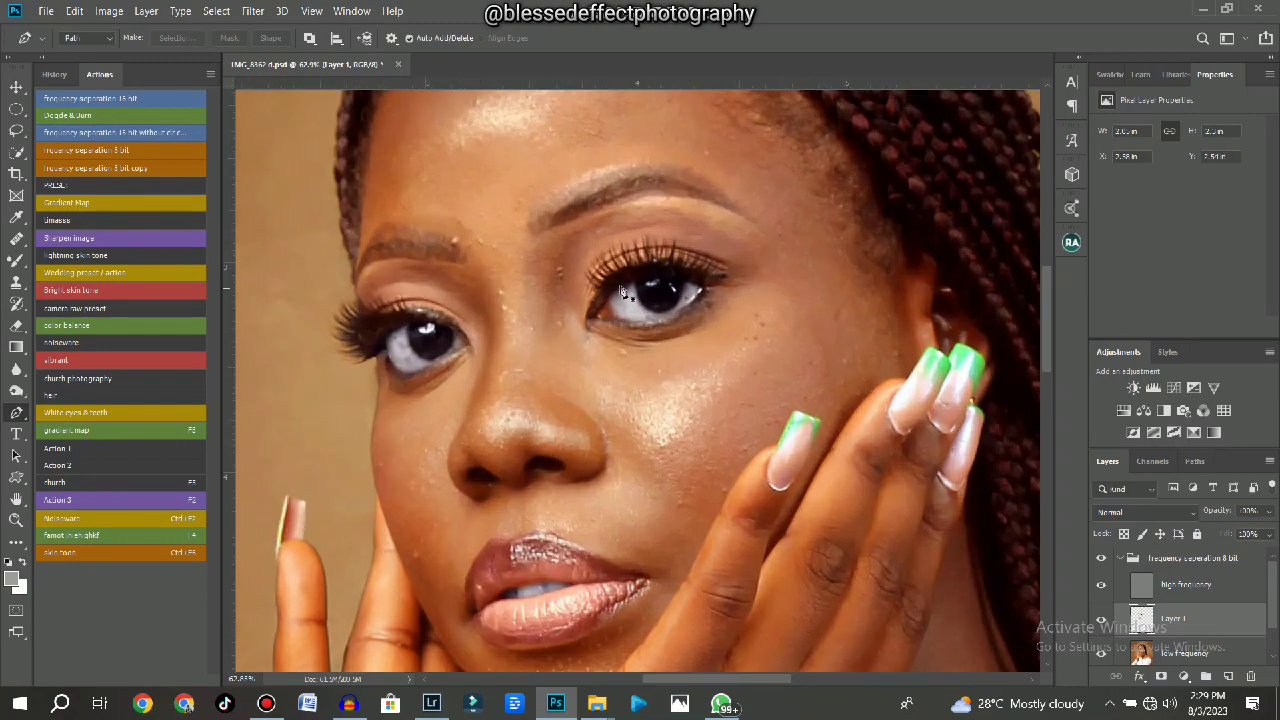
scroll(622, 291, down, 2)
scroll(597, 358, up, 4)
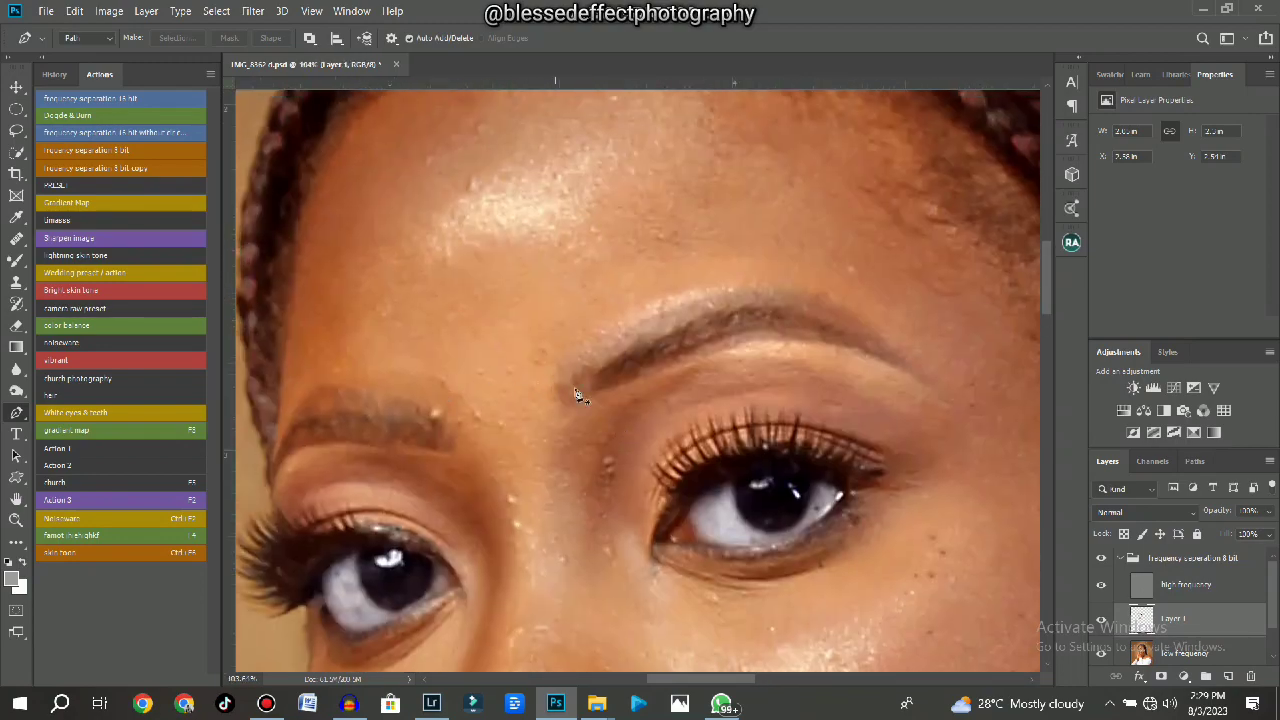
key(v)
key(b)
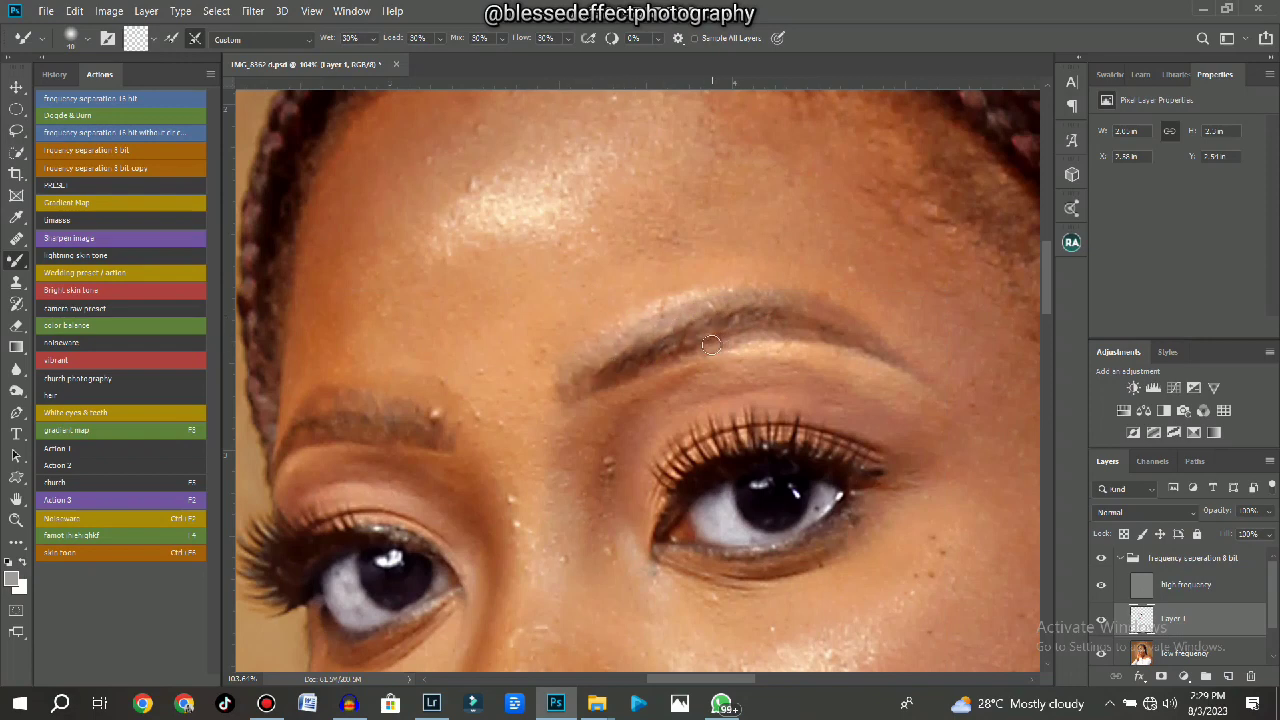
scroll(710, 345, up, 1)
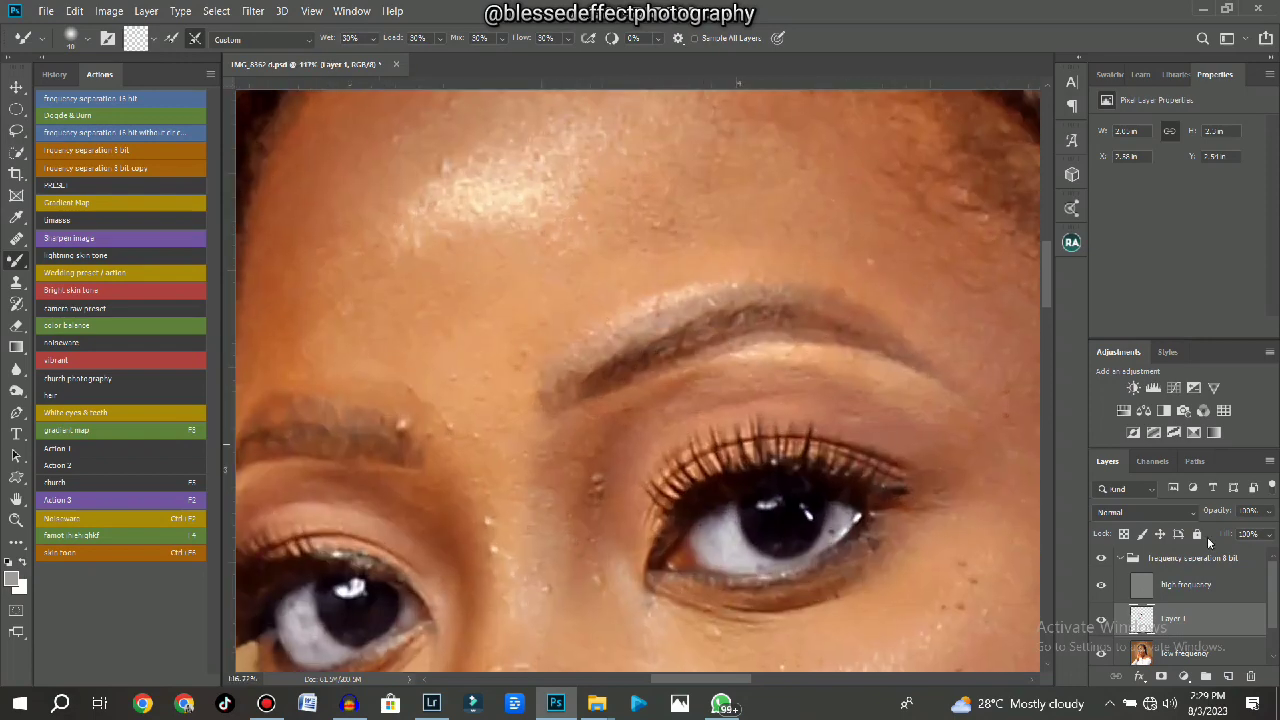
Load Layer 1's pixels as a selection and blend the woman's left eyebrow inside it with an enlarged Mixer Brush.
ctrl+click(1145, 620)
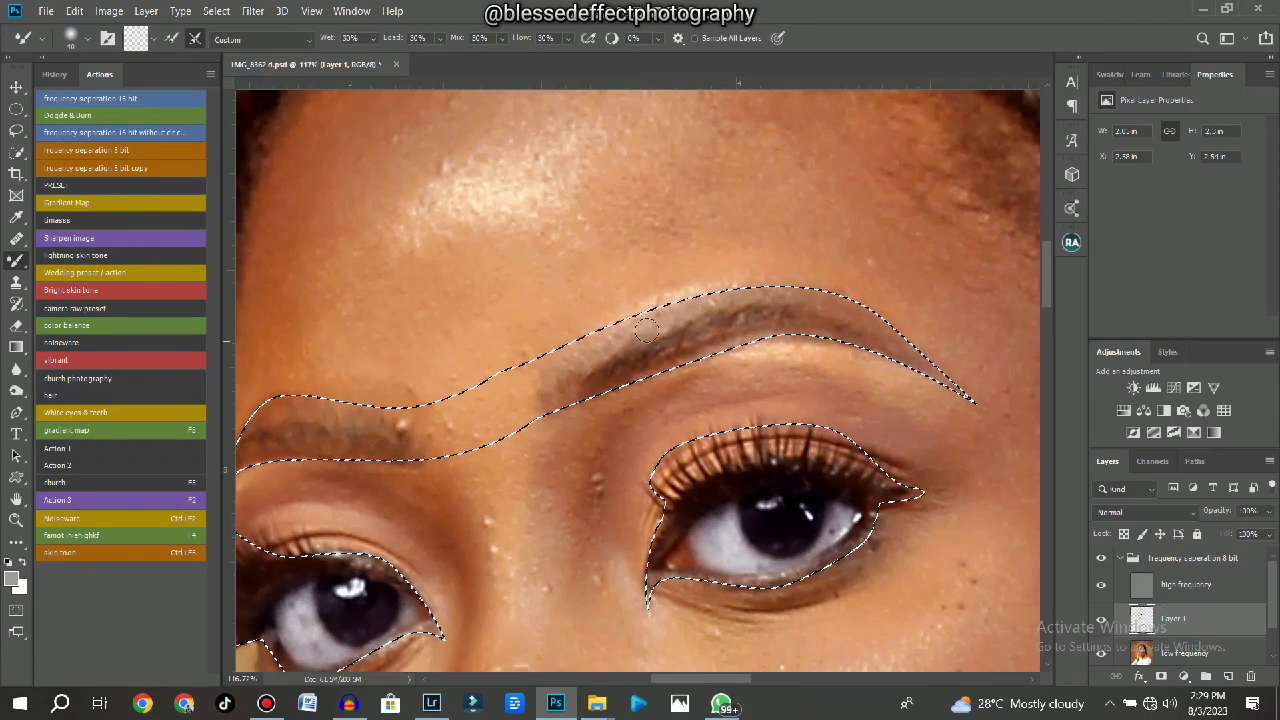
drag(650, 338, 600, 378)
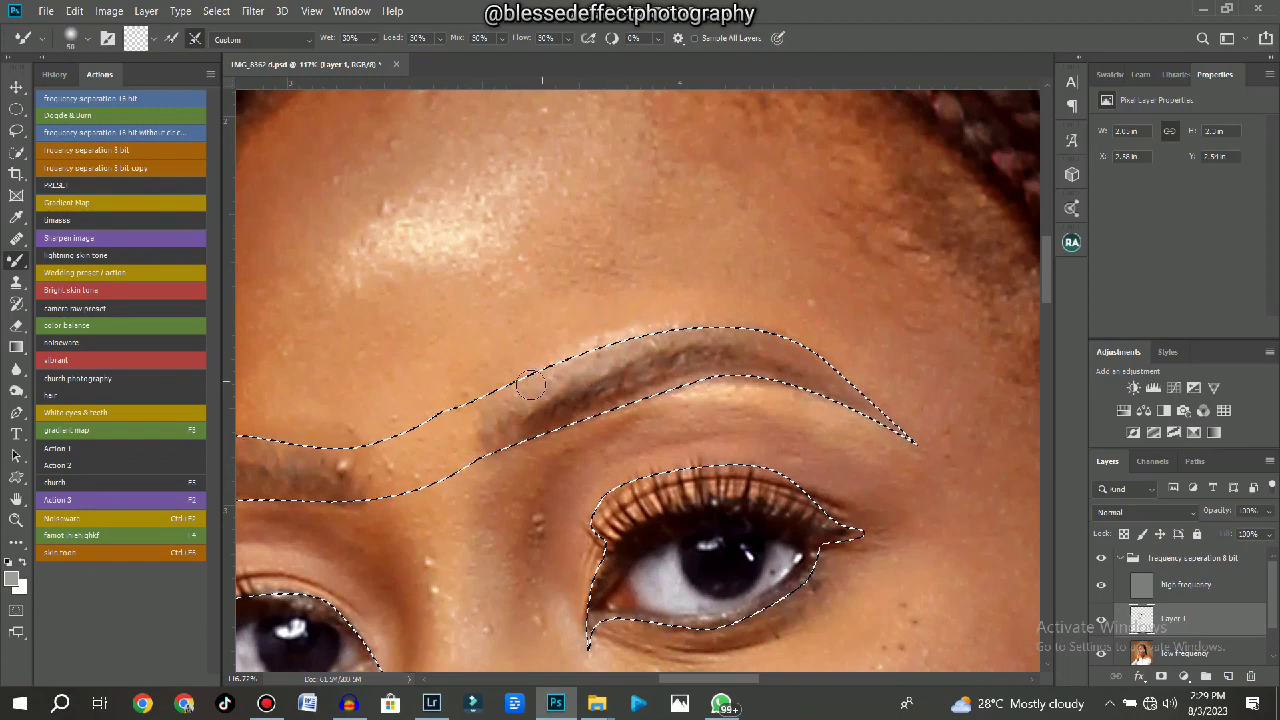
key(])
key(])
key(])
key(])
key(])
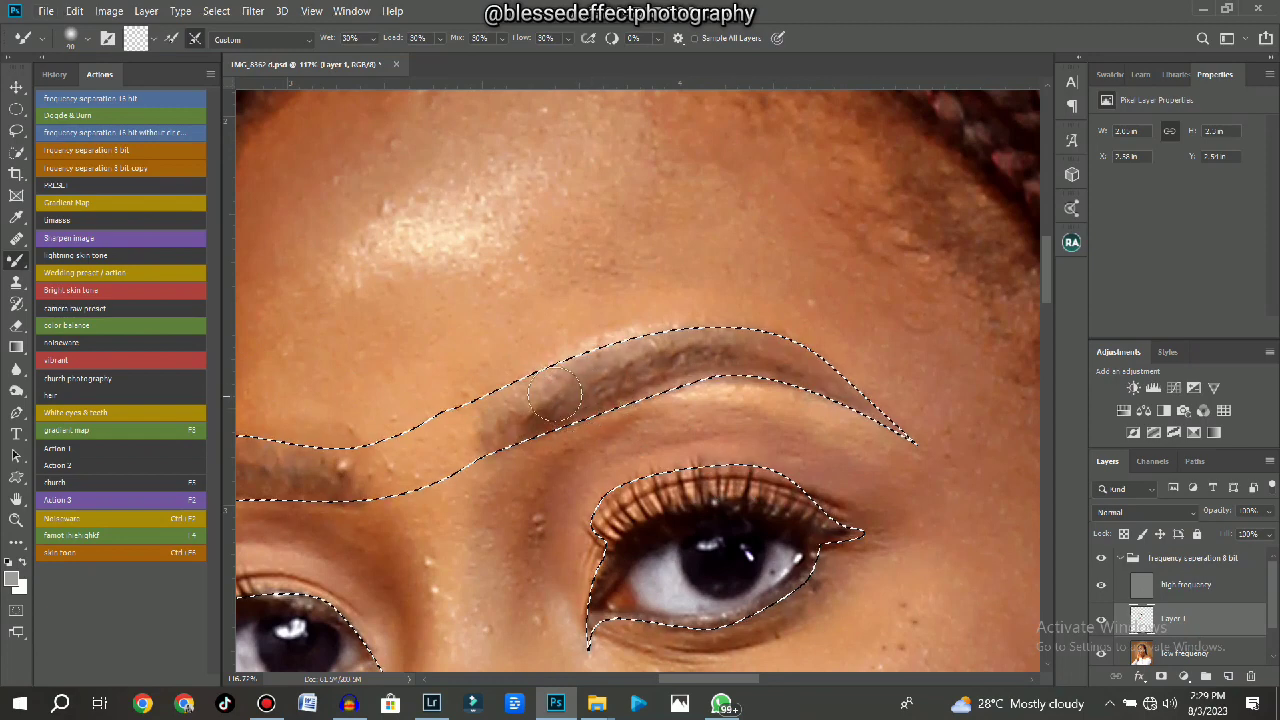
drag(532, 427, 530, 390)
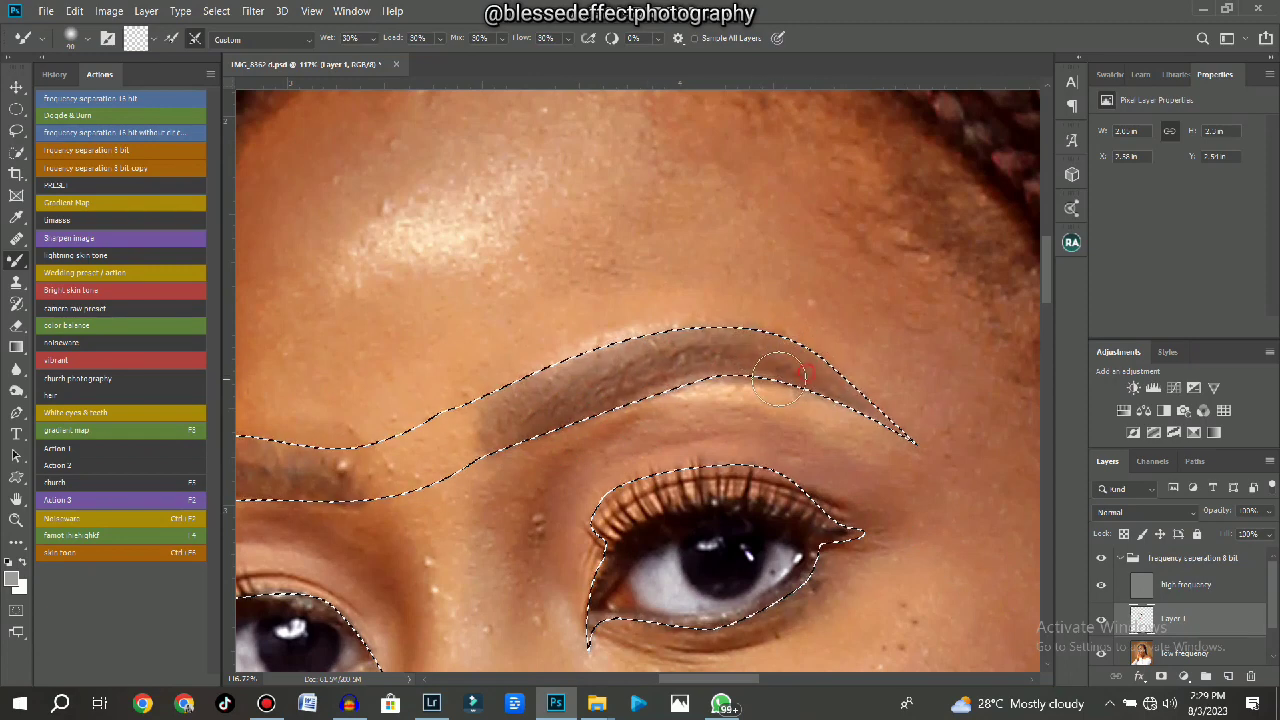
drag(520, 403, 797, 383)
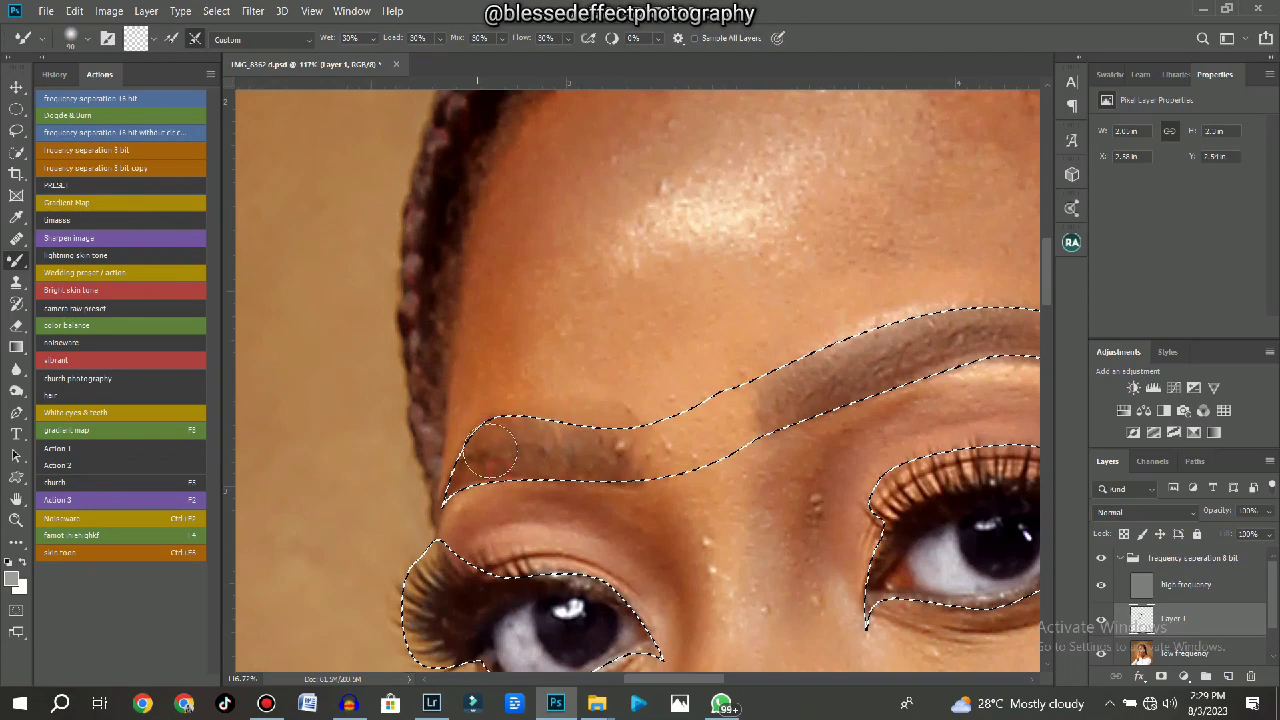
Blend the woman's right eyebrow inside the selection with the Mixer Brush, and clear the selection.
drag(441, 481, 529, 447)
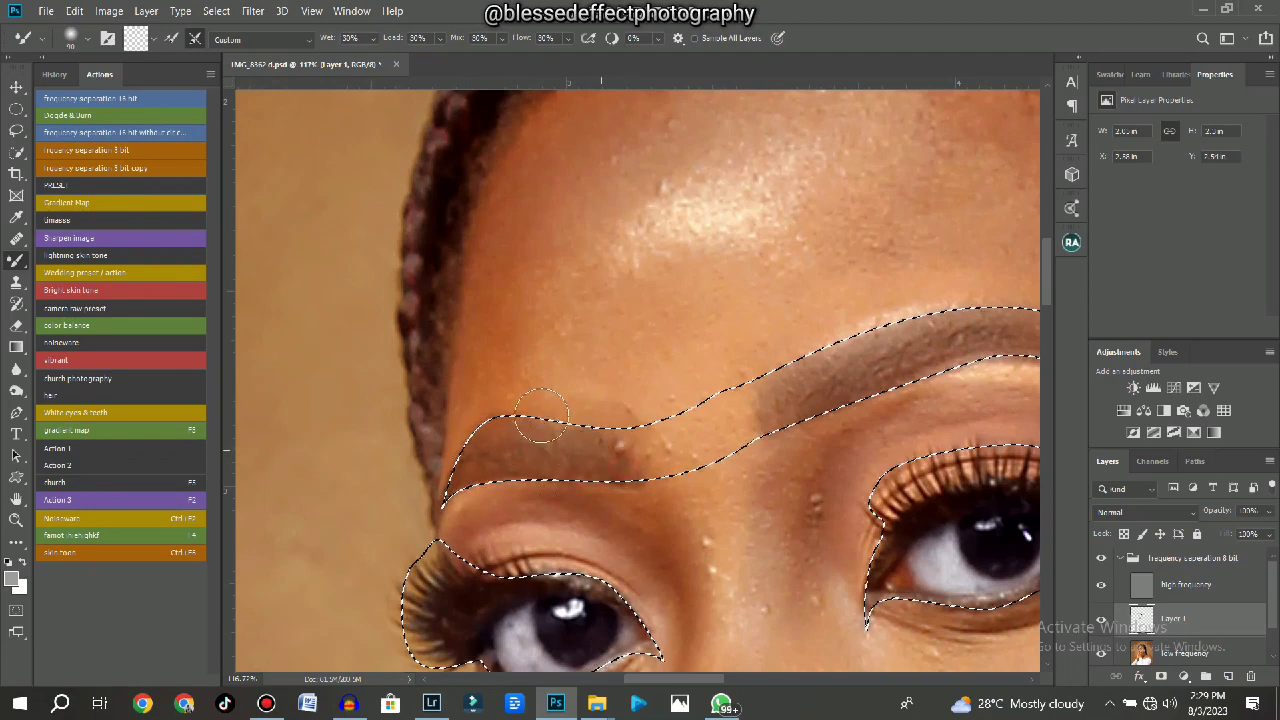
scroll(541, 417, down, 3)
key(ctrl+d)
scroll(772, 235, down, 3)
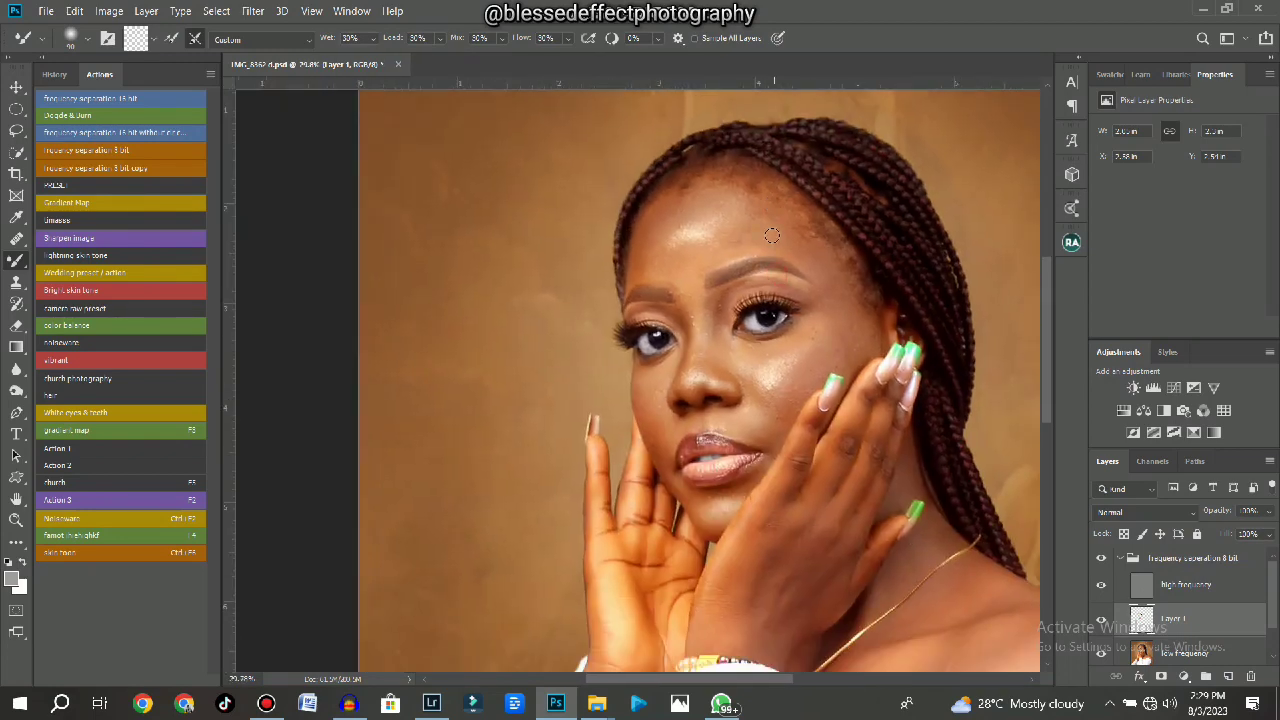
Hide and show Layer 1 again to compare the eyebrows before and after the retouch.
scroll(772, 235, up, 2)
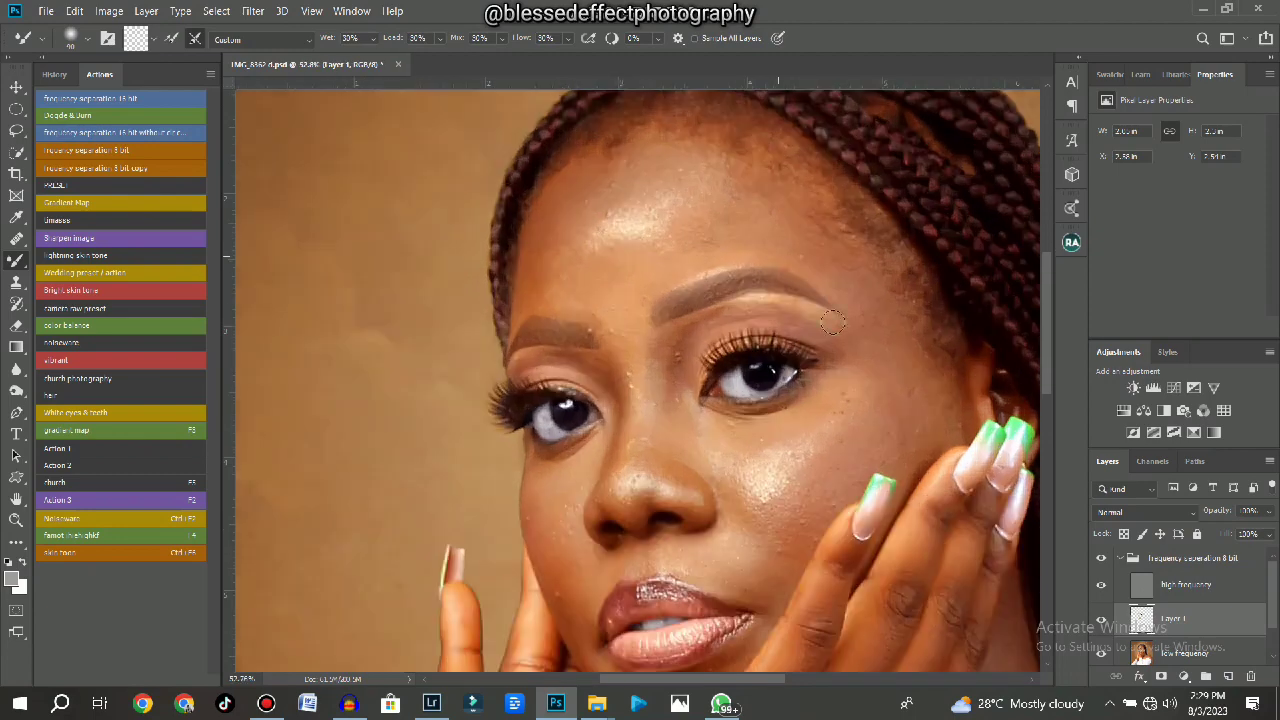
click(1101, 620)
click(1101, 620)
scroll(676, 354, up, 3)
drag(740, 276, 754, 334)
scroll(688, 296, down, 3)
scroll(580, 312, up, 4)
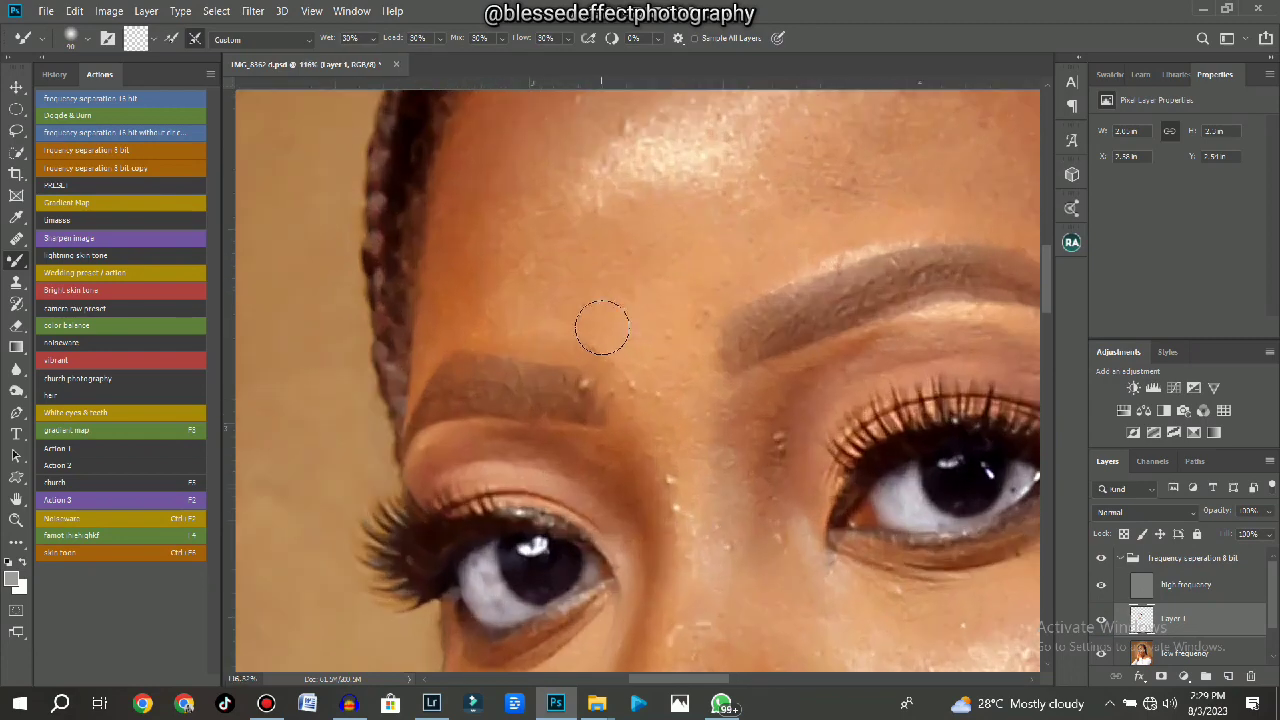
Erase the excess part of Layer 1 between the two eyebrows' inner ends, using a Soft Round eraser reduced to 90 px.
key(e)
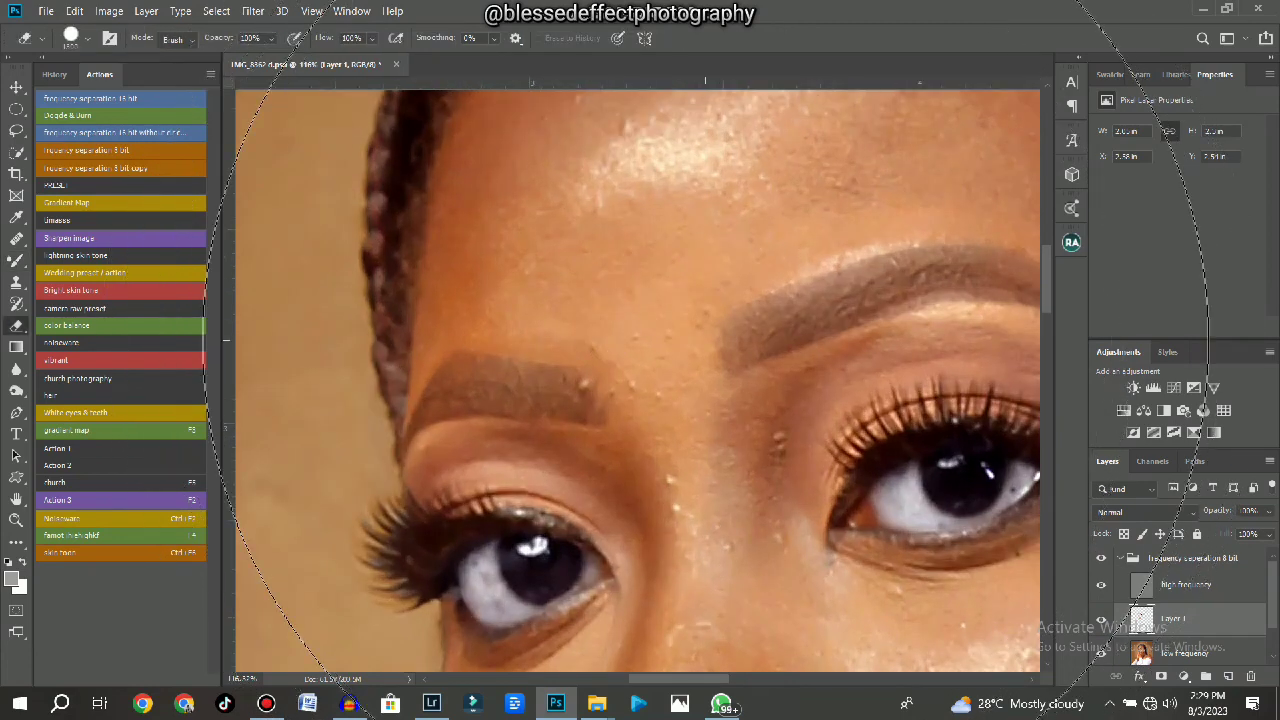
key(bracketleft)
key(bracketleft)
key(bracketleft)
key(bracketleft)
key(bracketleft)
key(bracketleft)
key(bracketleft)
key(bracketleft)
key(bracketleft)
key(bracketleft)
key(bracketleft)
key(bracketleft)
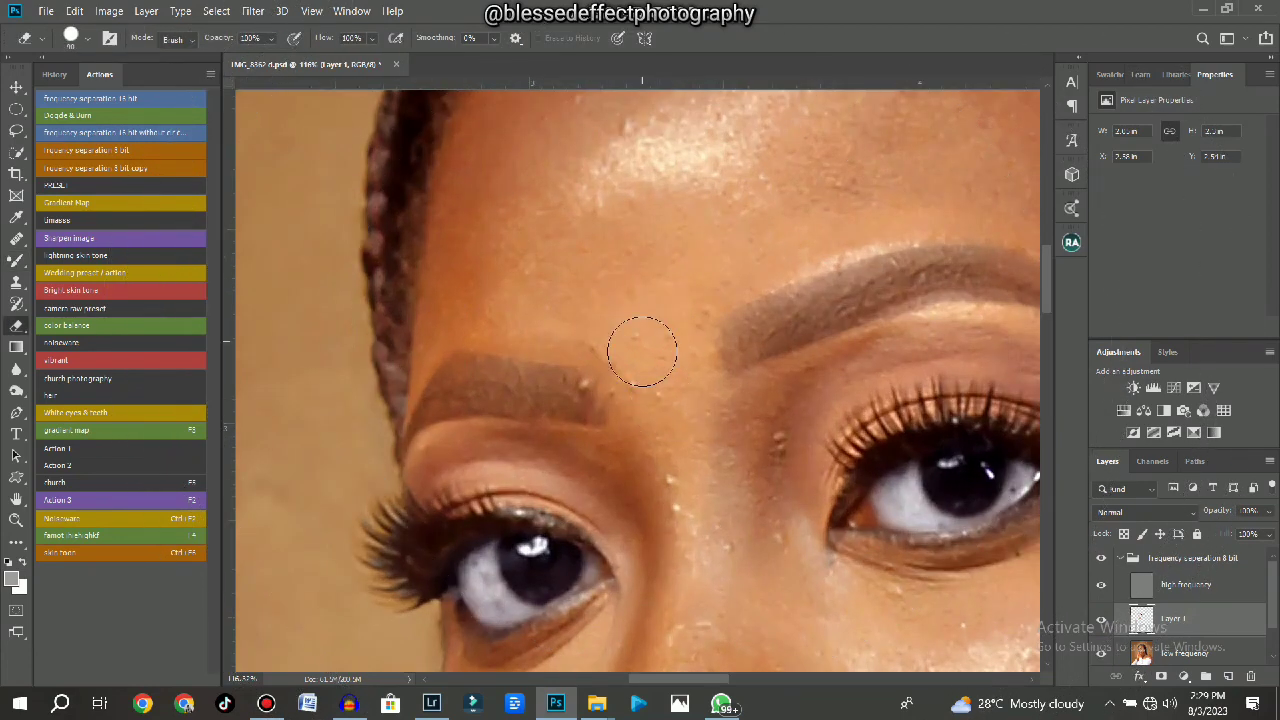
scroll(757, 318, down, 2)
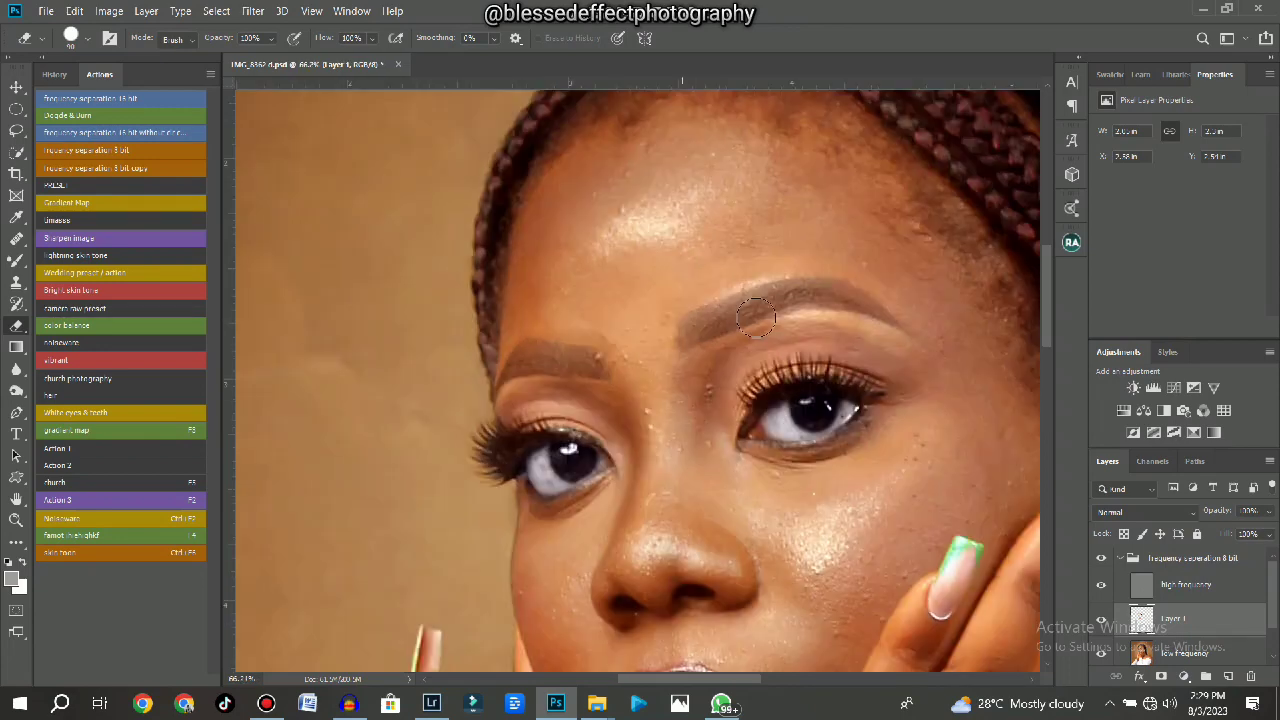
scroll(693, 303, up, 2)
right_click(637, 324)
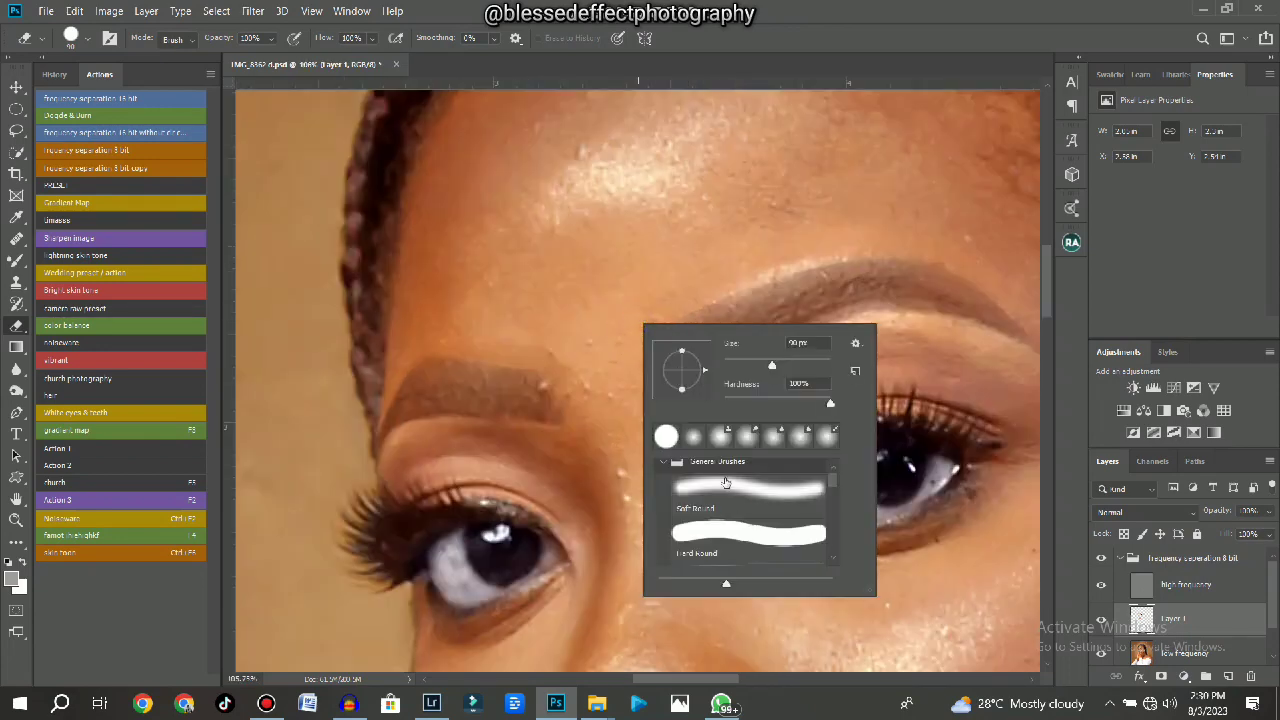
double_click(747, 488)
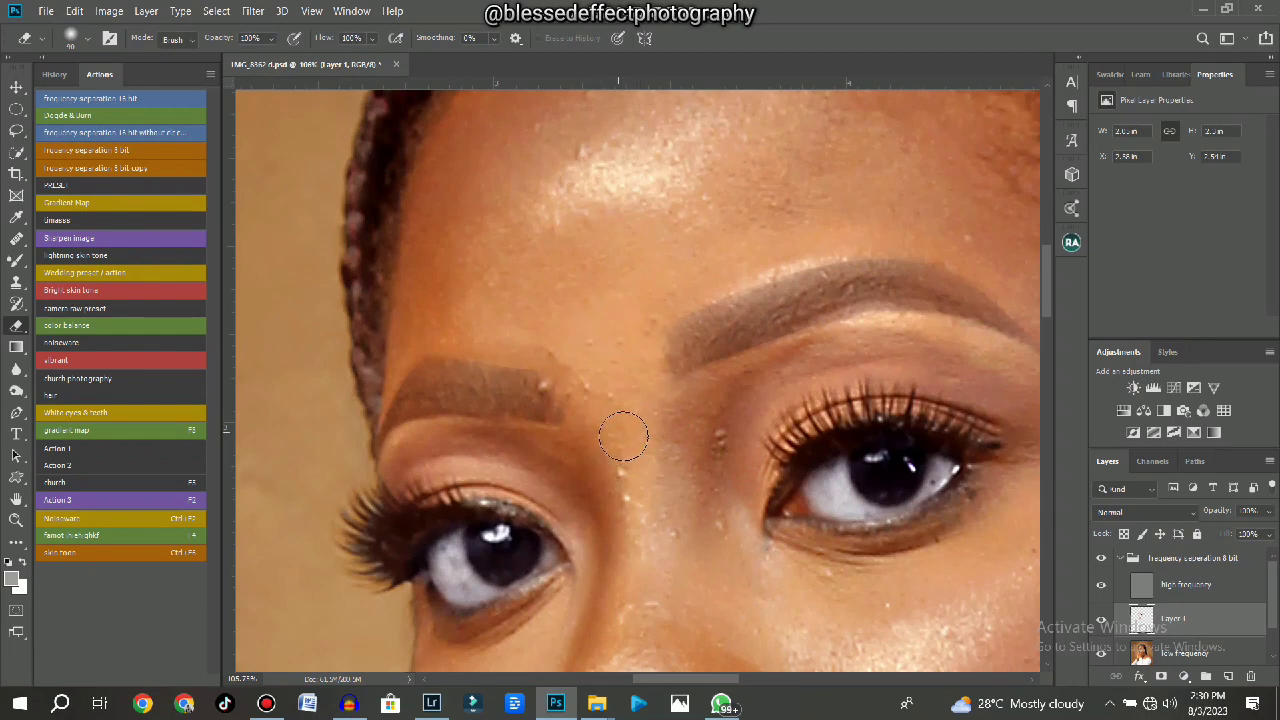
scroll(595, 376, down, 1)
scroll(619, 358, up, 1)
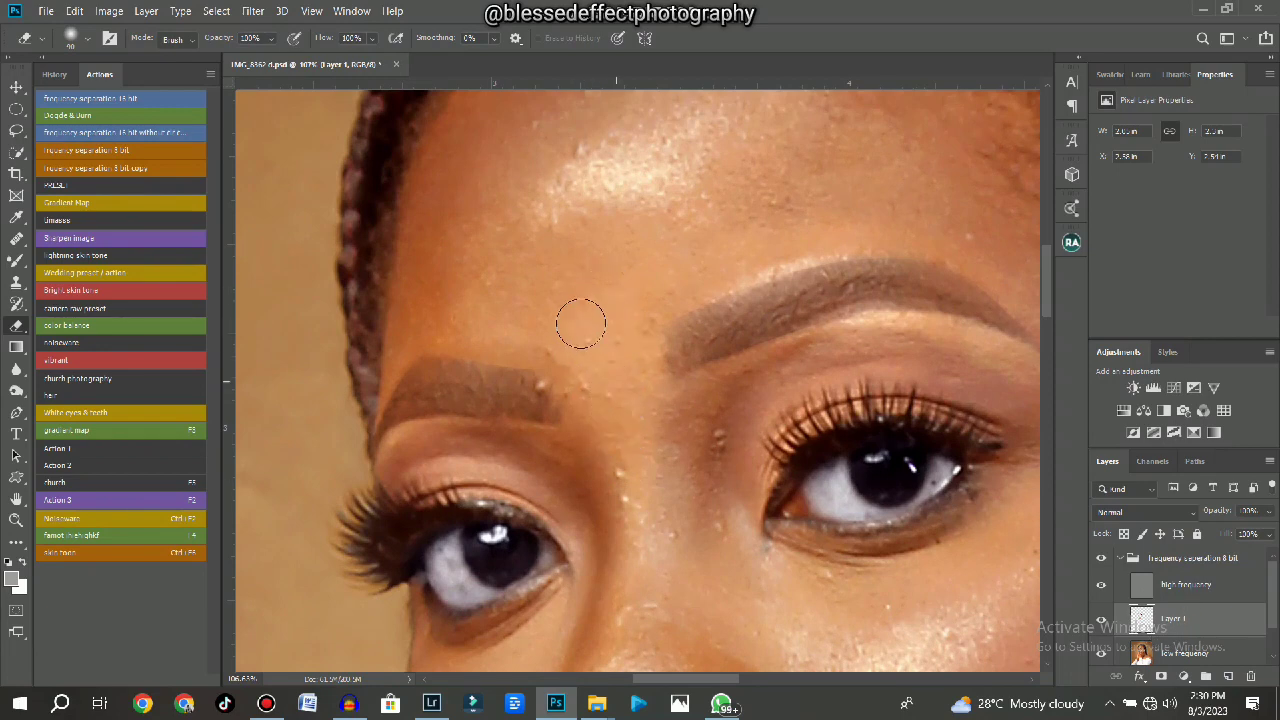
scroll(581, 323, down, 2)
Load Layer 1's pixels as a selection to check the eyebrow outlines, and clear the selection.
ctrl+click(1141, 622)
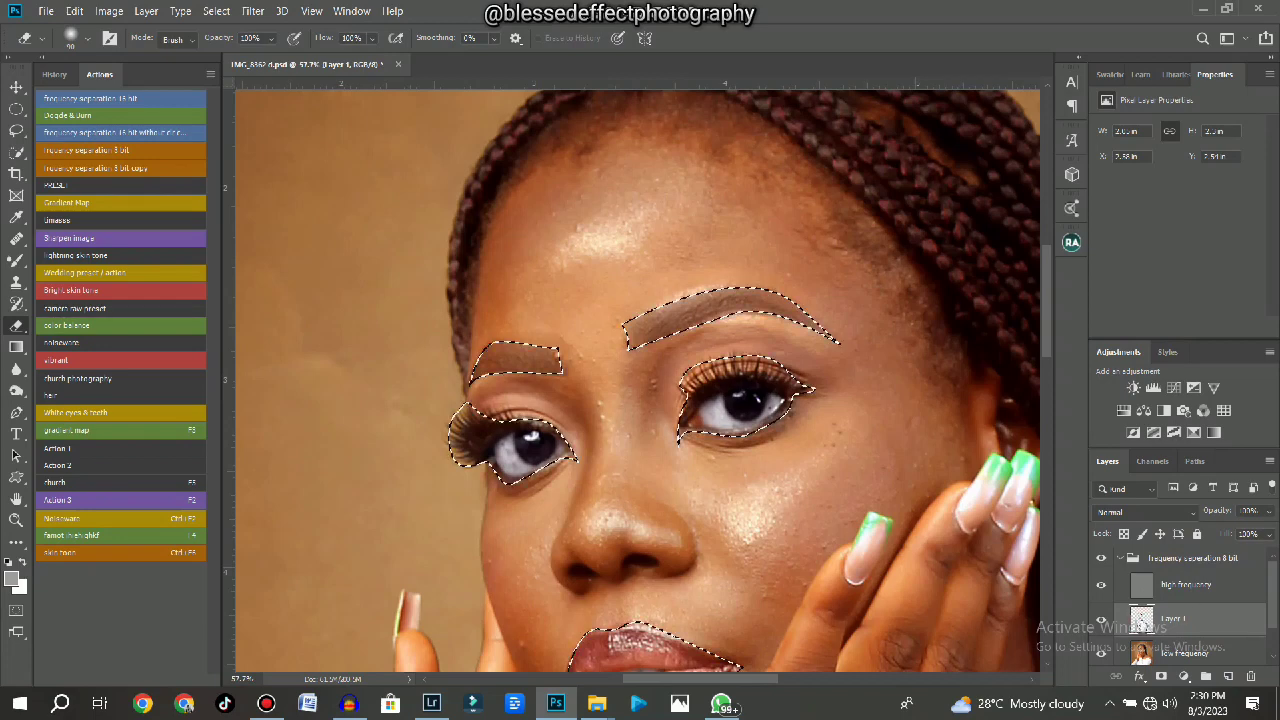
scroll(780, 440, up, 1)
key(ctrl+d)
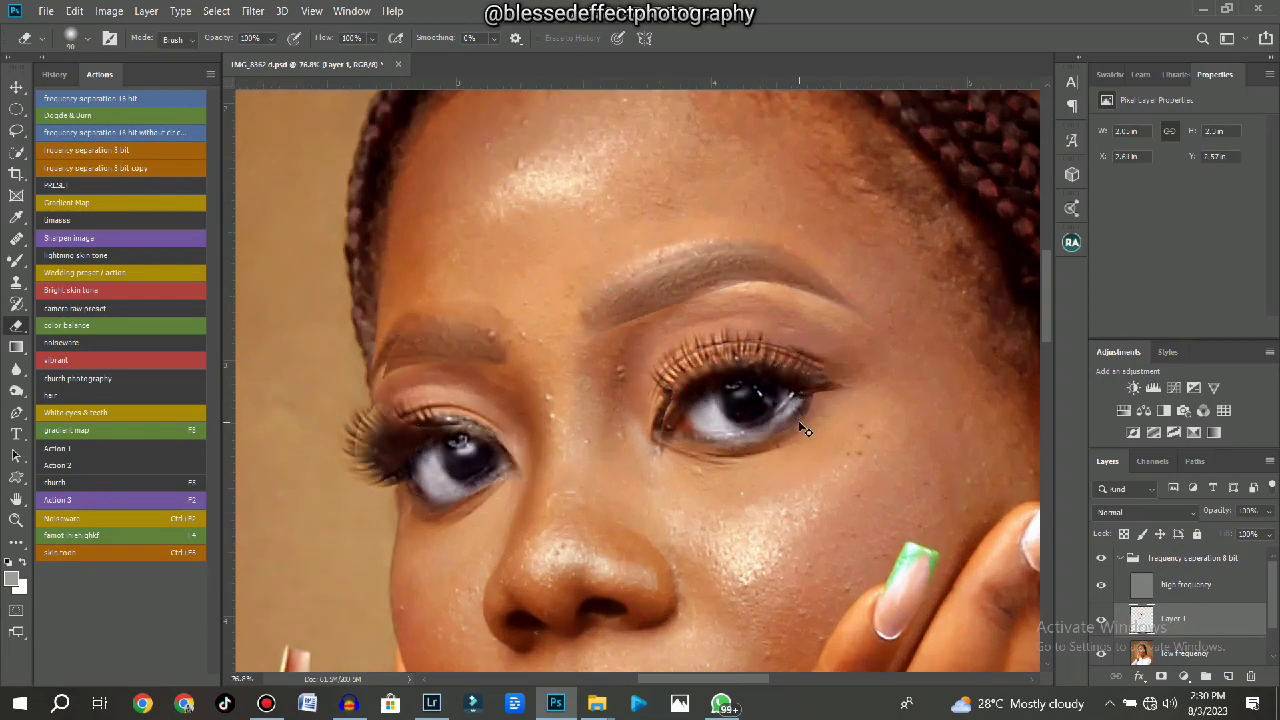
key(ctrl+shift+d)
key(ctrl+d)
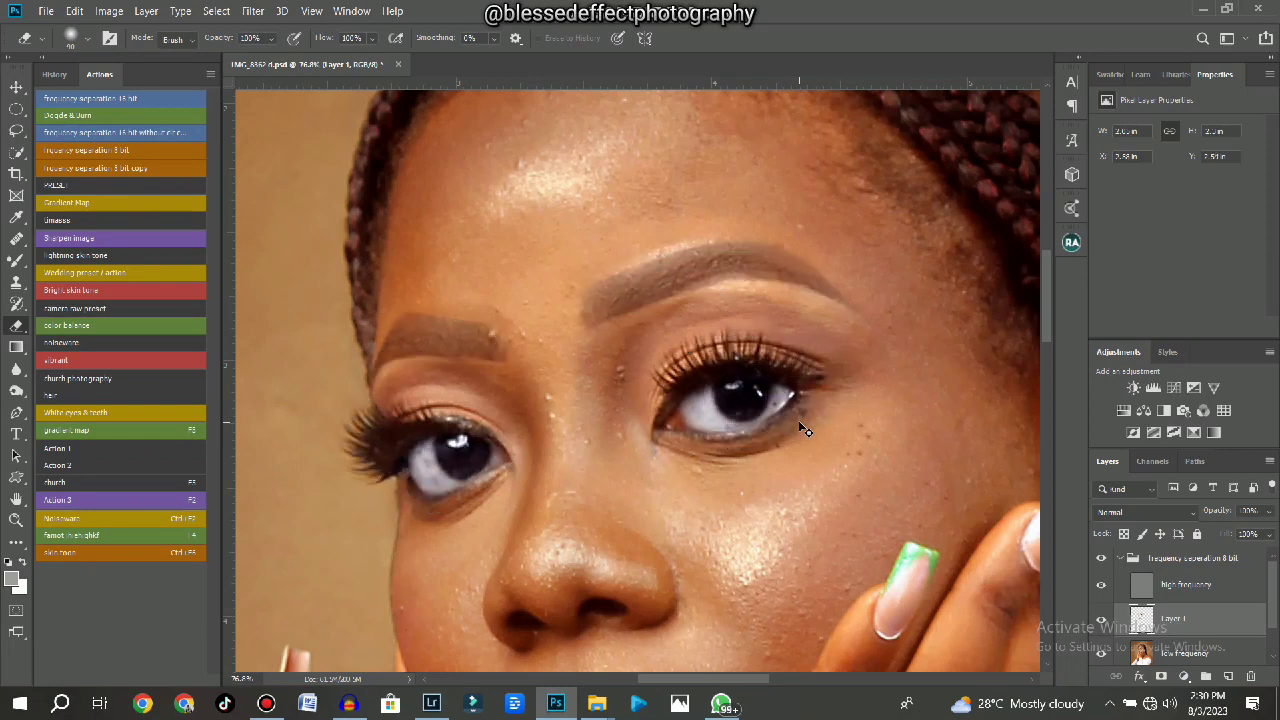
Blend the patchy skin along the upper forehead hairline on the low frequency layer with a 200 px Mixer Brush.
scroll(798, 420, down, 2)
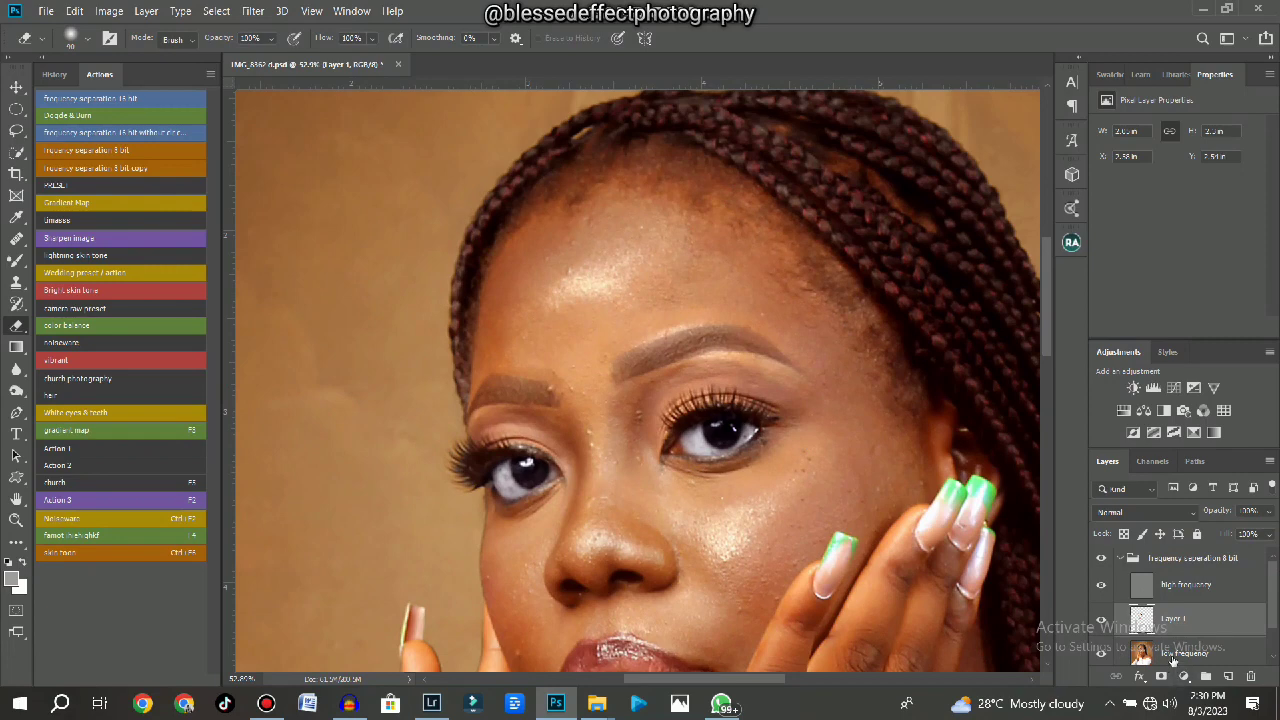
click(1173, 658)
scroll(720, 310, up, 2)
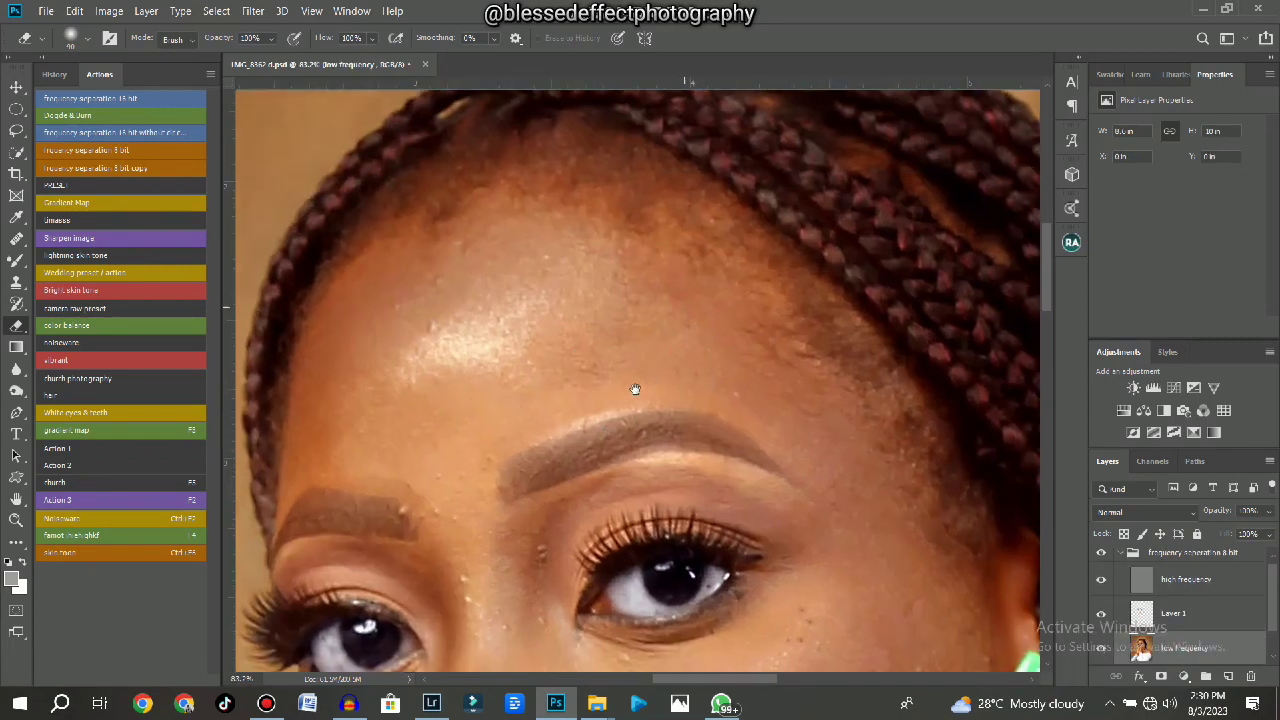
click(16, 260)
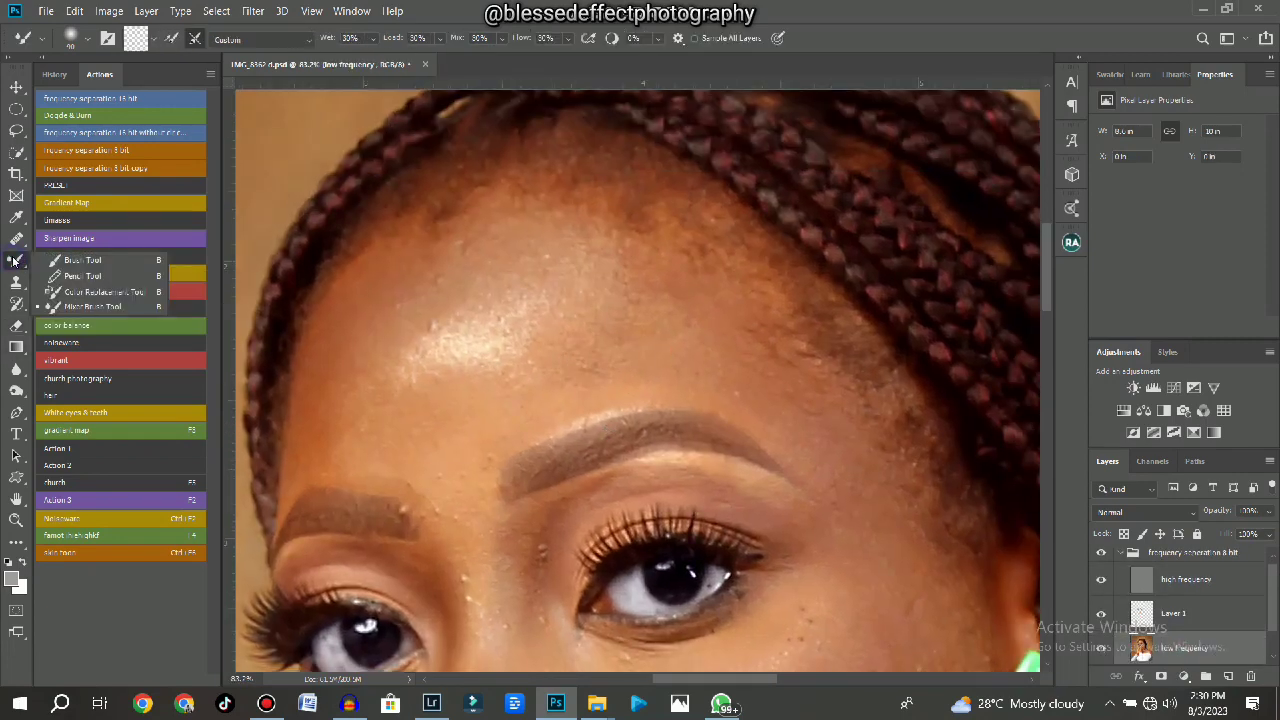
click(65, 306)
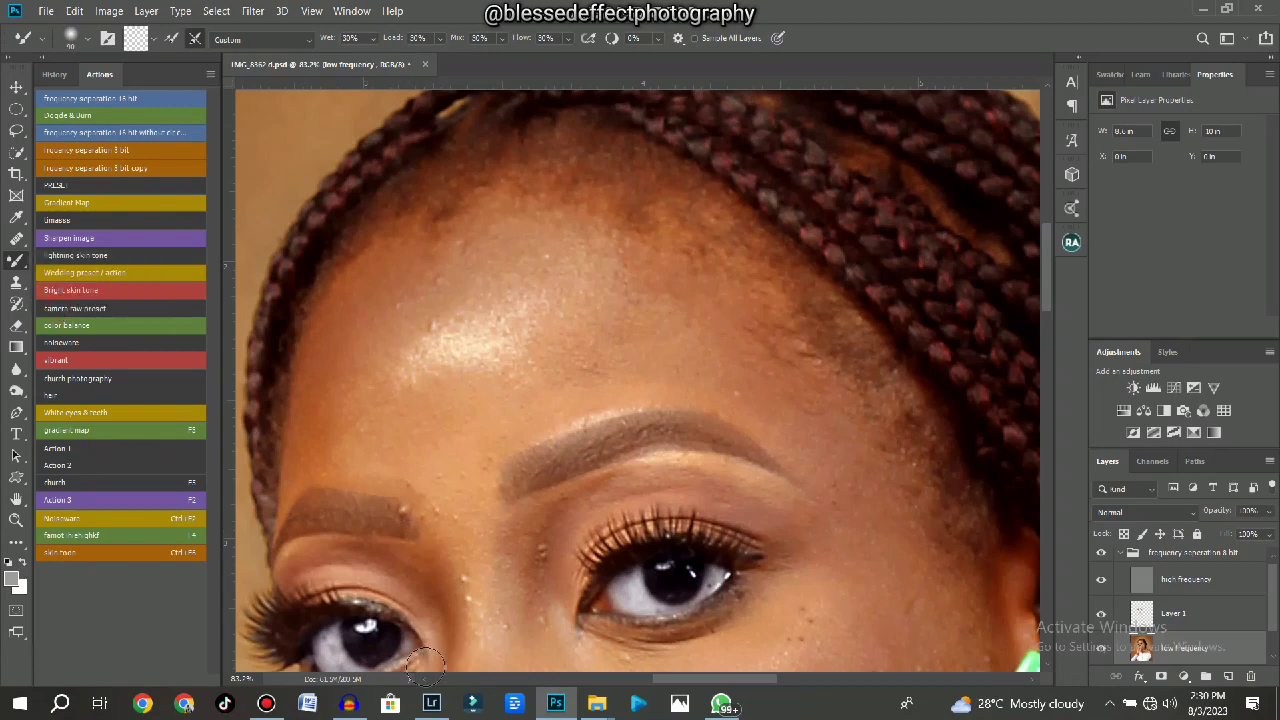
scroll(677, 394, up, 3)
key(bracketright)
scroll(745, 310, down, 4)
mouse_move(560, 298)
mouse_down()
mouse_move(699, 428)
mouse_move(620, 419)
mouse_up()
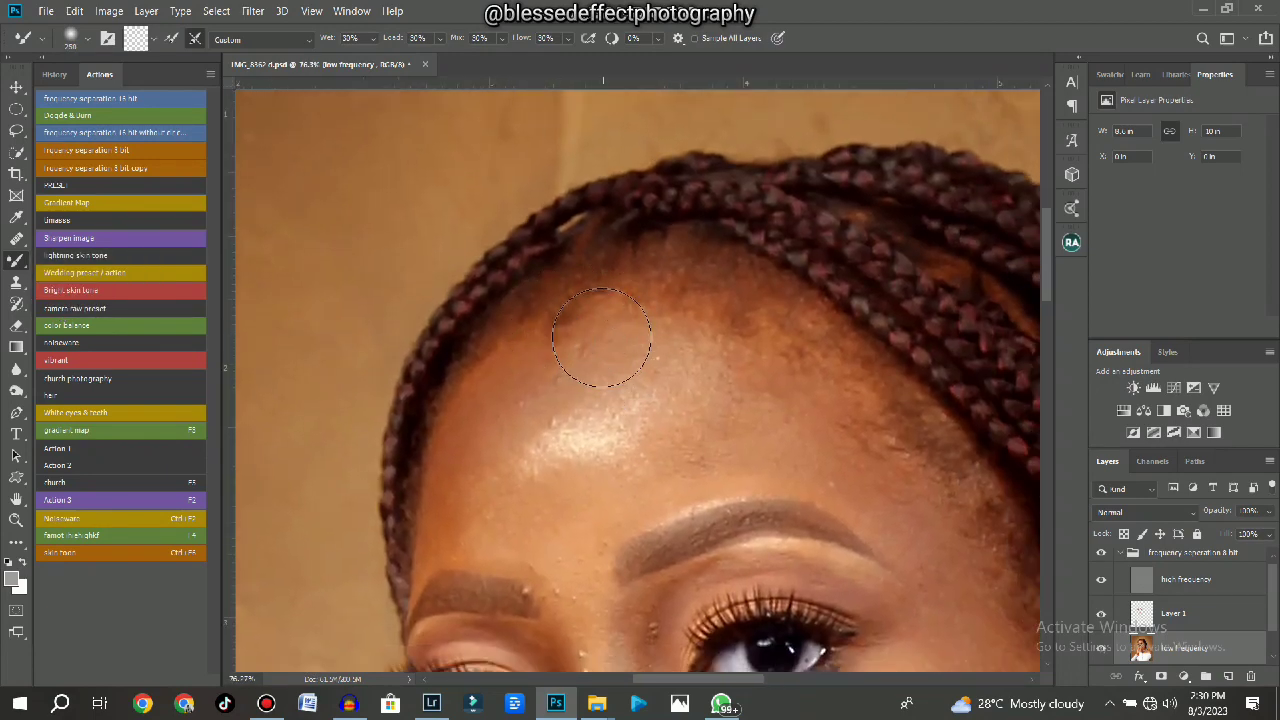
key(bracketleft)
mouse_move(590, 303)
mouse_down()
mouse_move(566, 338)
mouse_move(587, 346)
mouse_move(594, 324)
mouse_move(561, 322)
mouse_move(540, 348)
mouse_move(643, 301)
mouse_move(646, 318)
mouse_move(652, 296)
mouse_move(701, 304)
mouse_move(653, 316)
mouse_move(665, 303)
mouse_move(760, 330)
mouse_up()
drag(683, 329, 744, 305)
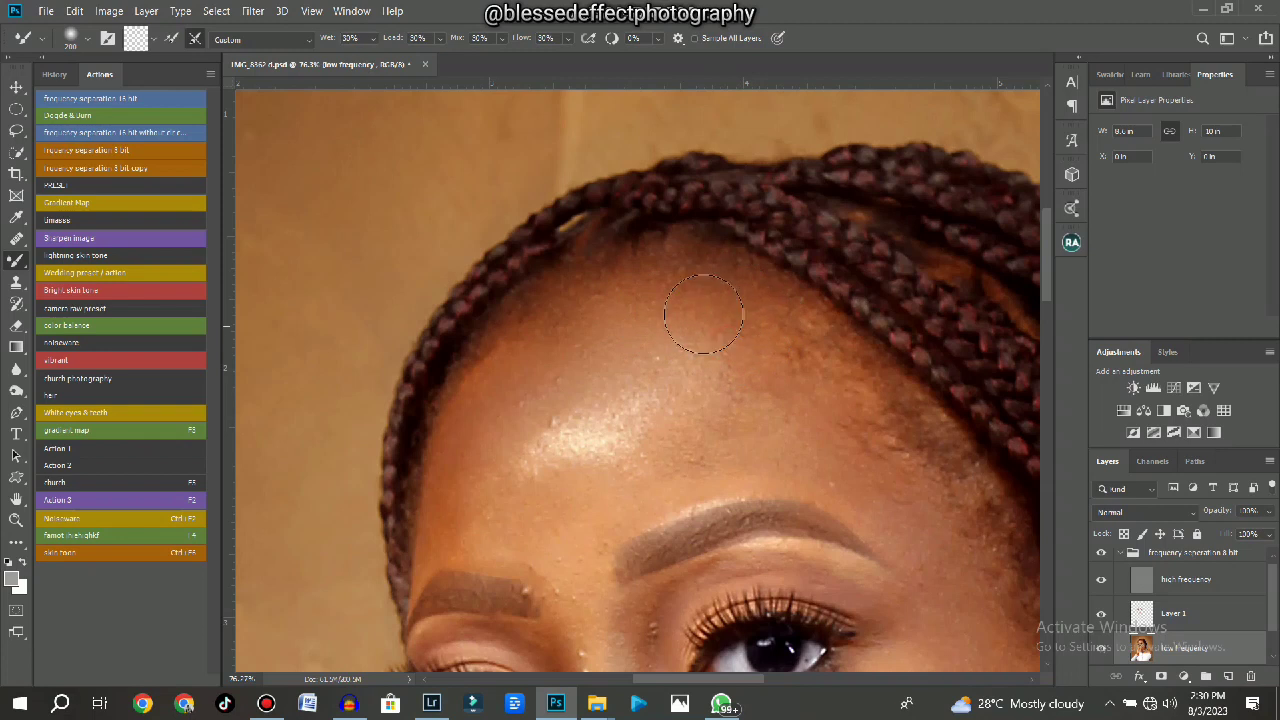
drag(797, 363, 651, 355)
Even out the middle of the forehead and the skin above the left eyebrow with the Mixer Brush, varying its size.
key(])
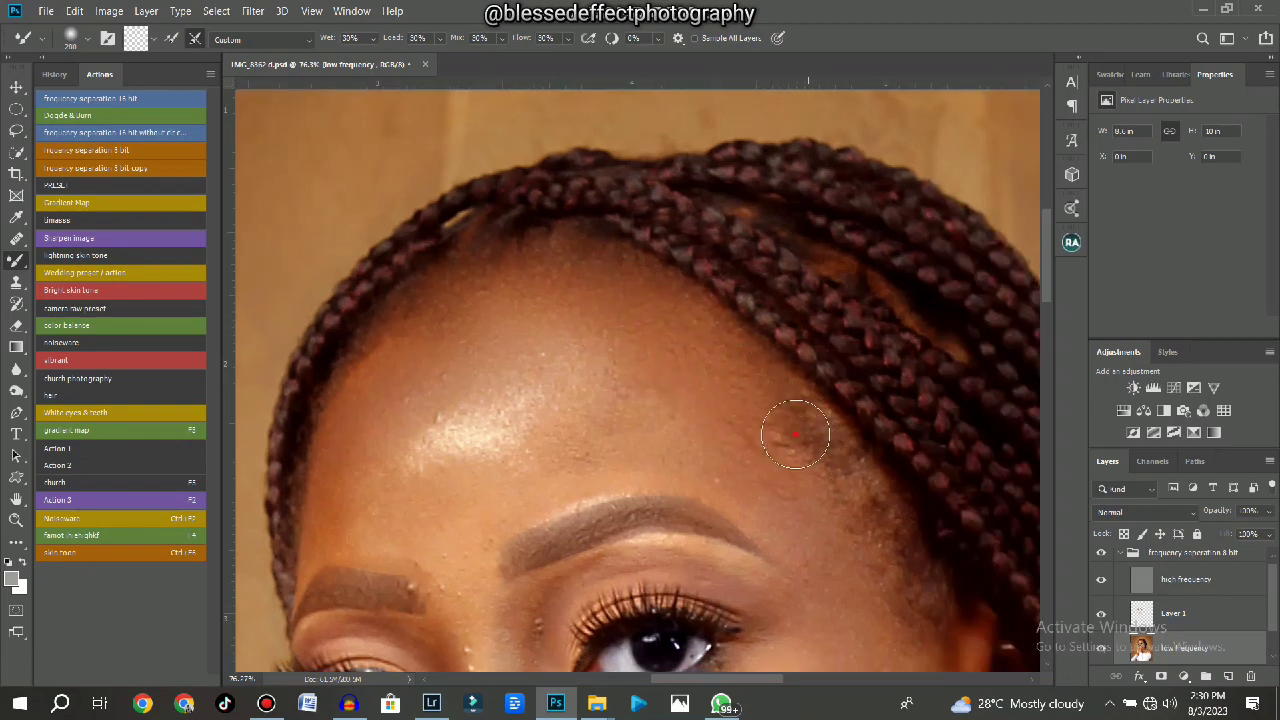
key(])
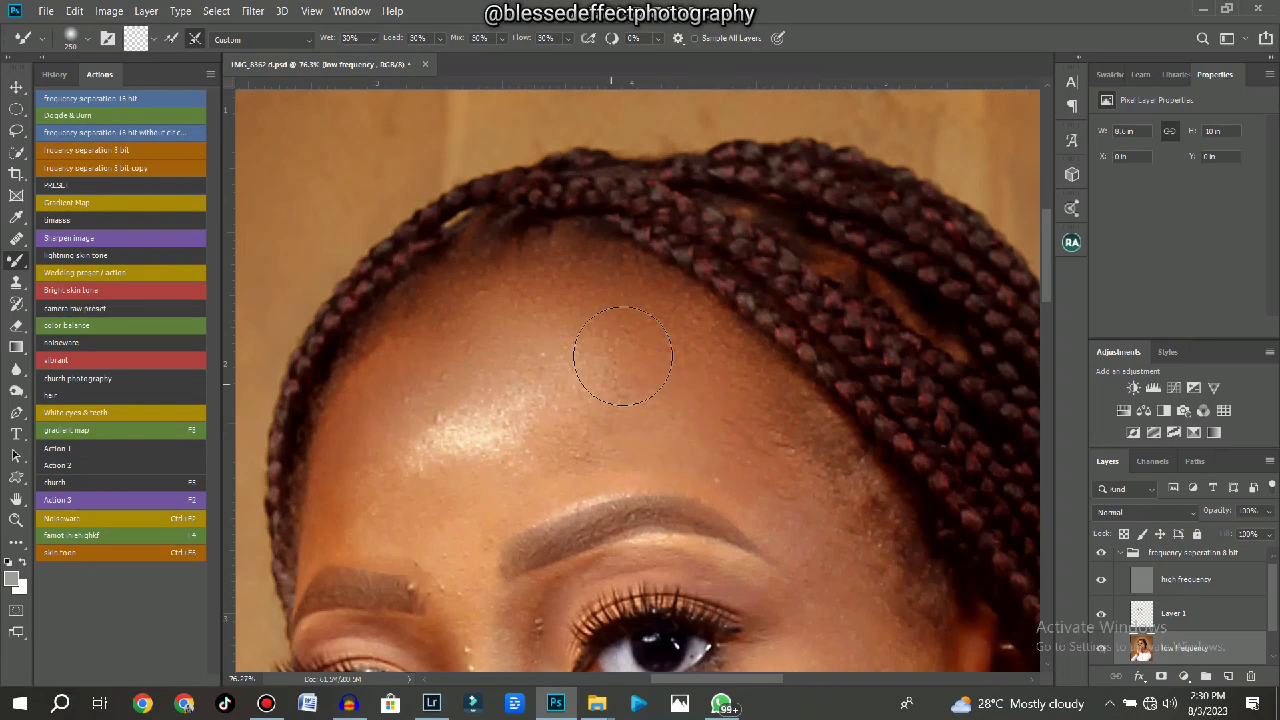
mouse_move(605, 362)
mouse_down()
mouse_move(634, 394)
mouse_move(594, 386)
mouse_move(691, 387)
mouse_up()
key([)
mouse_move(572, 445)
mouse_down()
mouse_move(597, 457)
mouse_move(669, 440)
mouse_up()
drag(602, 375, 565, 336)
key(])
drag(533, 351, 513, 371)
key([)
key([)
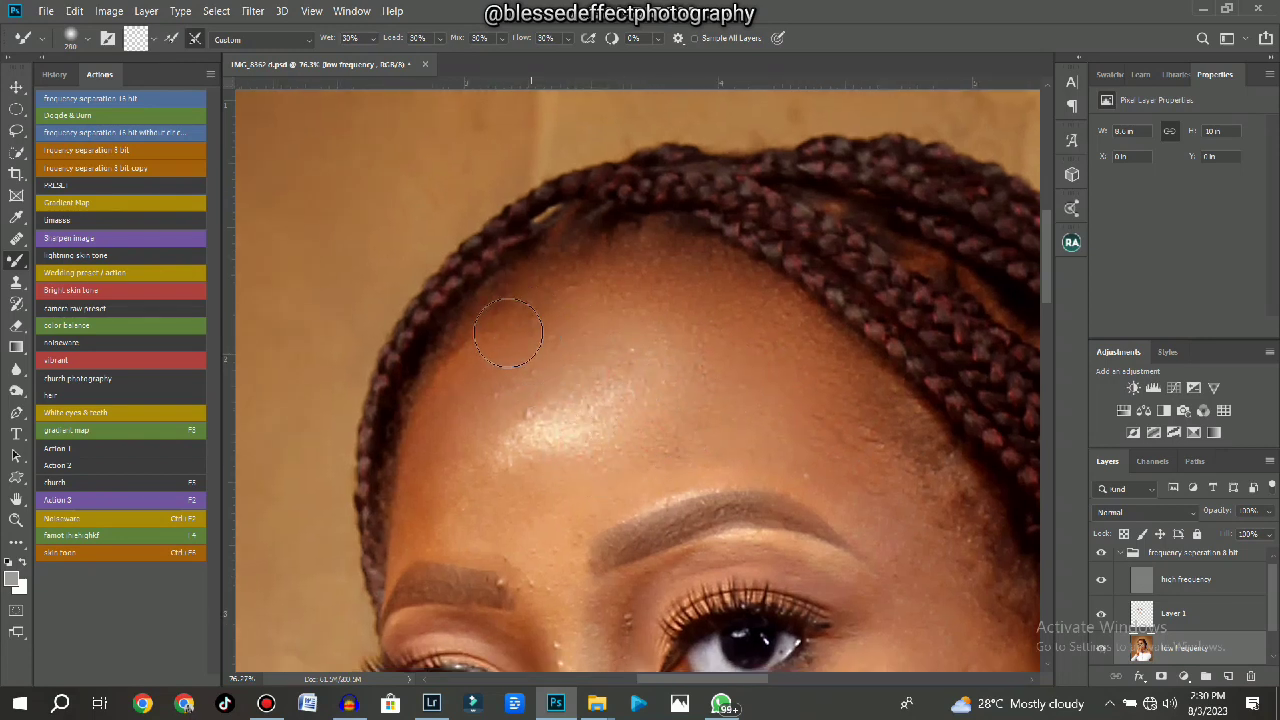
Blend the skin along the right side of the forehead into the bright highlight with a smaller Mixer Brush.
key(bracketleft)
click(471, 391)
click(457, 449)
click(520, 452)
mouse_move(552, 455)
mouse_down()
mouse_move(525, 426)
mouse_move(528, 446)
mouse_move(560, 404)
mouse_up()
key(bracketright)
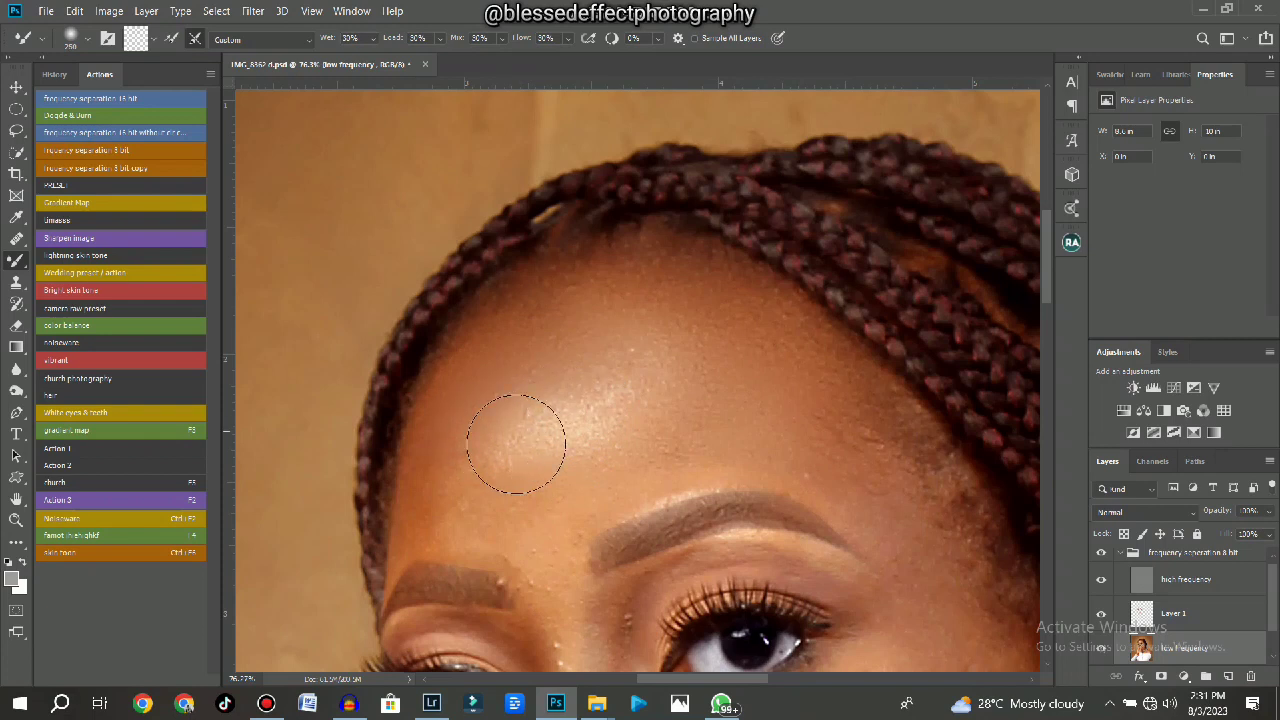
Smooth the skin above the right eyebrow and toward the right temple with short Mixer Brush strokes.
click(469, 452)
key(bracketleft)
key(bracketleft)
click(453, 473)
click(437, 447)
key(bracketright)
click(478, 479)
mouse_move(508, 465)
mouse_down()
mouse_move(550, 431)
mouse_move(475, 486)
mouse_move(490, 488)
mouse_move(483, 422)
mouse_move(533, 459)
mouse_up()
key(bracketleft)
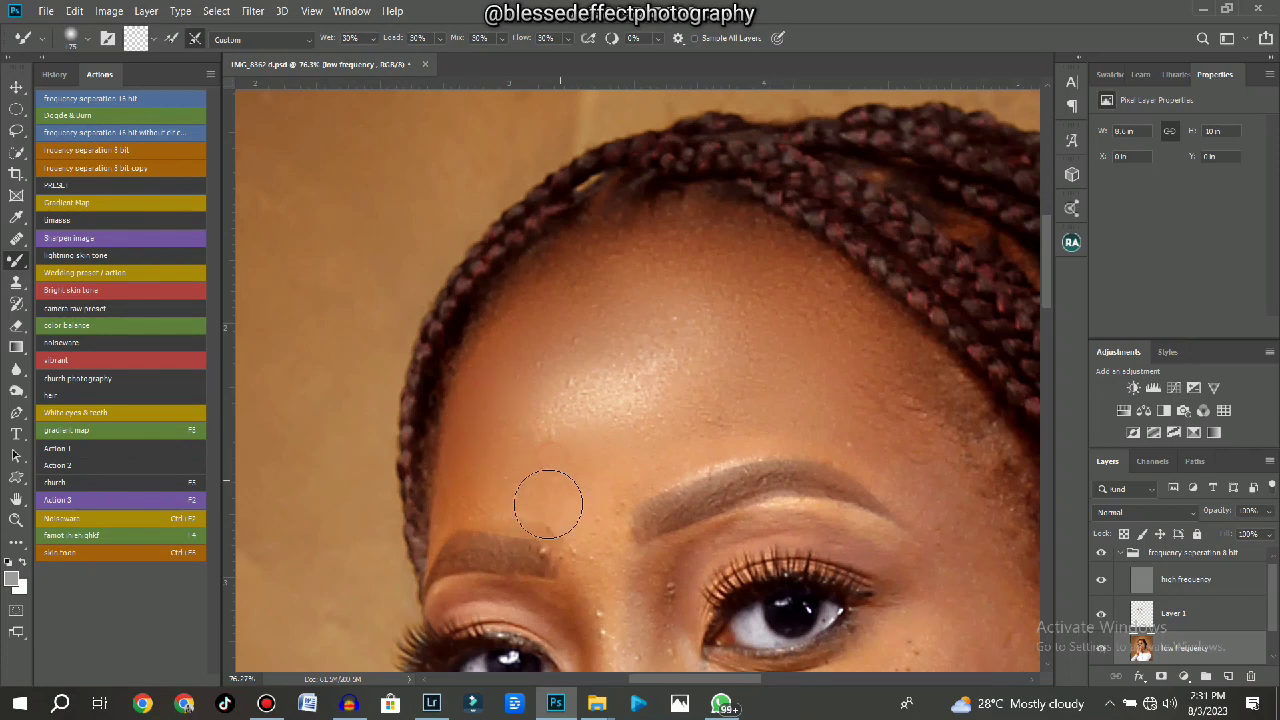
Blend the skin from the right eyebrow's inner end up through the central forehead highlight, gradually enlarging the Mixer Brush.
drag(543, 519, 563, 531)
key(bracketright)
key(bracketright)
drag(589, 463, 593, 422)
mouse_move(599, 473)
mouse_down()
mouse_move(624, 458)
mouse_move(654, 363)
mouse_move(643, 420)
mouse_move(686, 383)
mouse_move(713, 385)
mouse_move(677, 367)
mouse_up()
key(bracketright)
drag(566, 431, 589, 411)
key(bracketright)
key(bracketright)
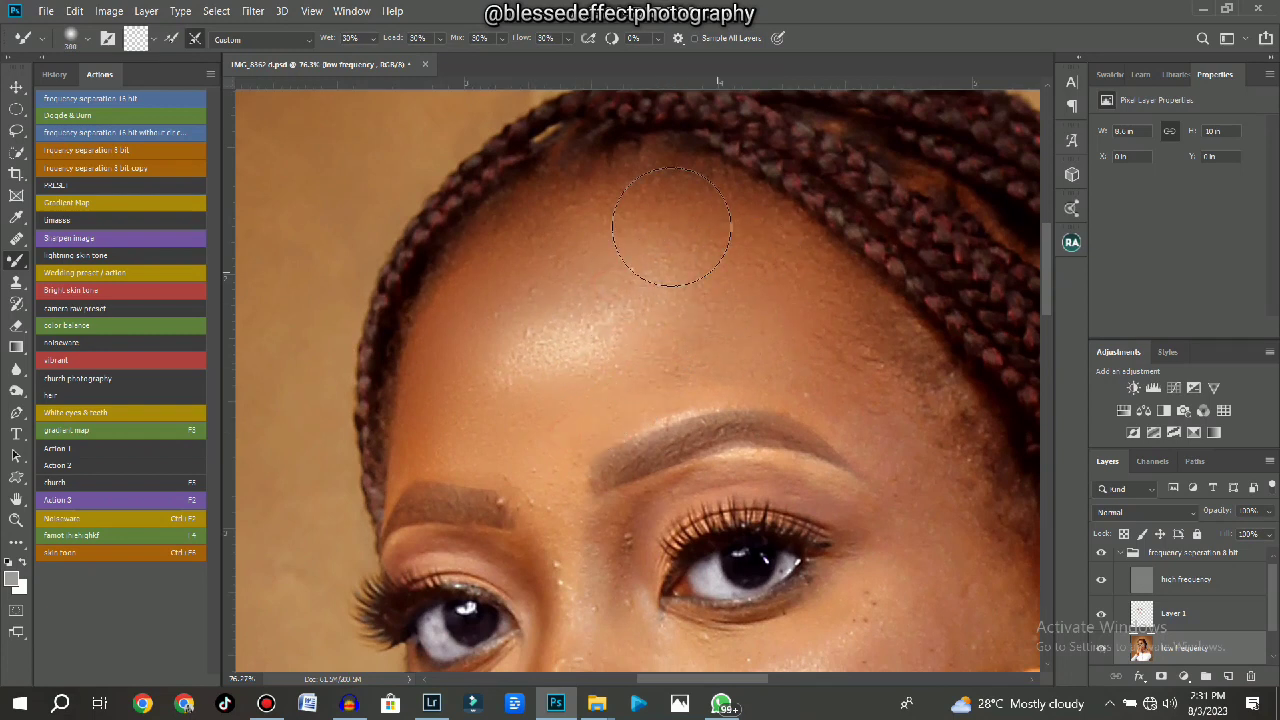
Smooth the left side of the forehead between the hairline and the left eyebrow with the Mixer Brush.
drag(811, 311, 679, 261)
key(bracketleft)
key(bracketleft)
key(bracketleft)
mouse_move(813, 380)
mouse_down()
mouse_move(785, 328)
mouse_move(885, 428)
mouse_move(784, 332)
mouse_move(855, 433)
mouse_move(777, 359)
mouse_move(751, 362)
mouse_move(748, 380)
mouse_move(677, 327)
mouse_up()
key(bracketright)
key(bracketright)
drag(643, 319, 720, 325)
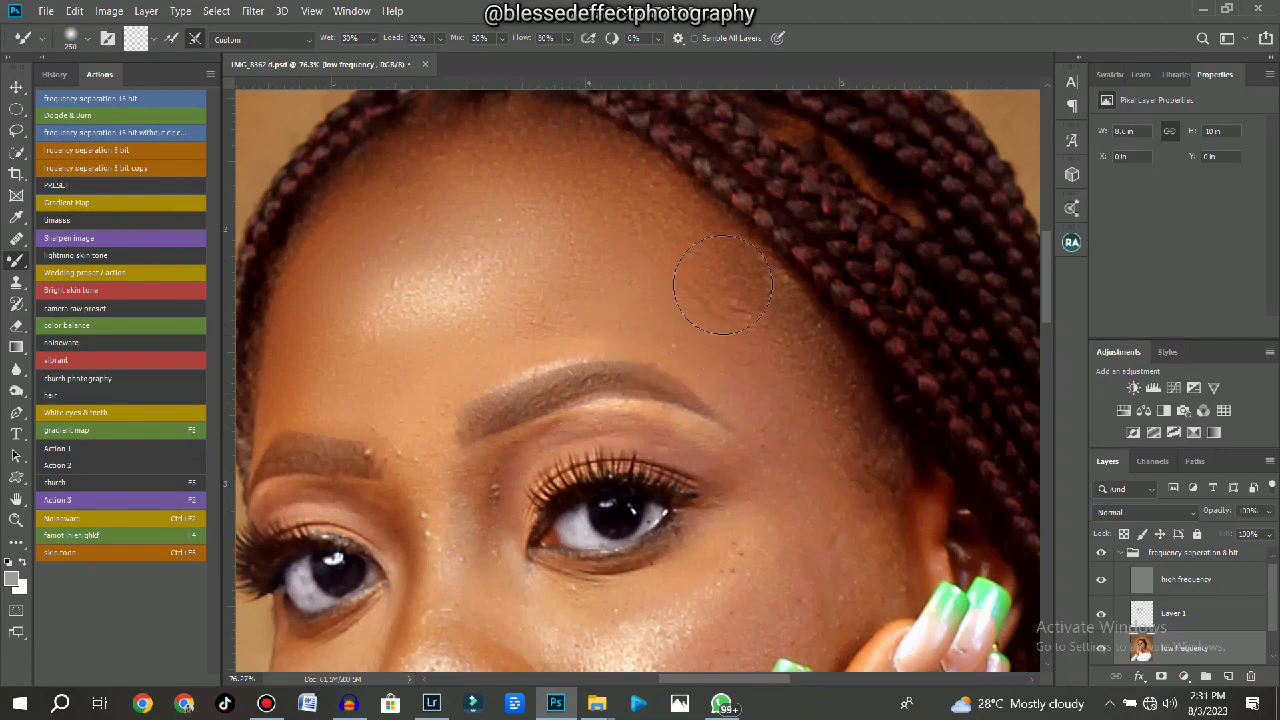
Blend the uneven skin on the left temple and along the hairline toward the ear with the Mixer Brush.
scroll(705, 305, down, 3)
key(bracketright)
click(651, 311)
drag(614, 300, 545, 289)
drag(712, 312, 683, 263)
key(bracketleft)
mouse_move(731, 380)
mouse_down()
mouse_move(718, 308)
mouse_move(754, 322)
mouse_up()
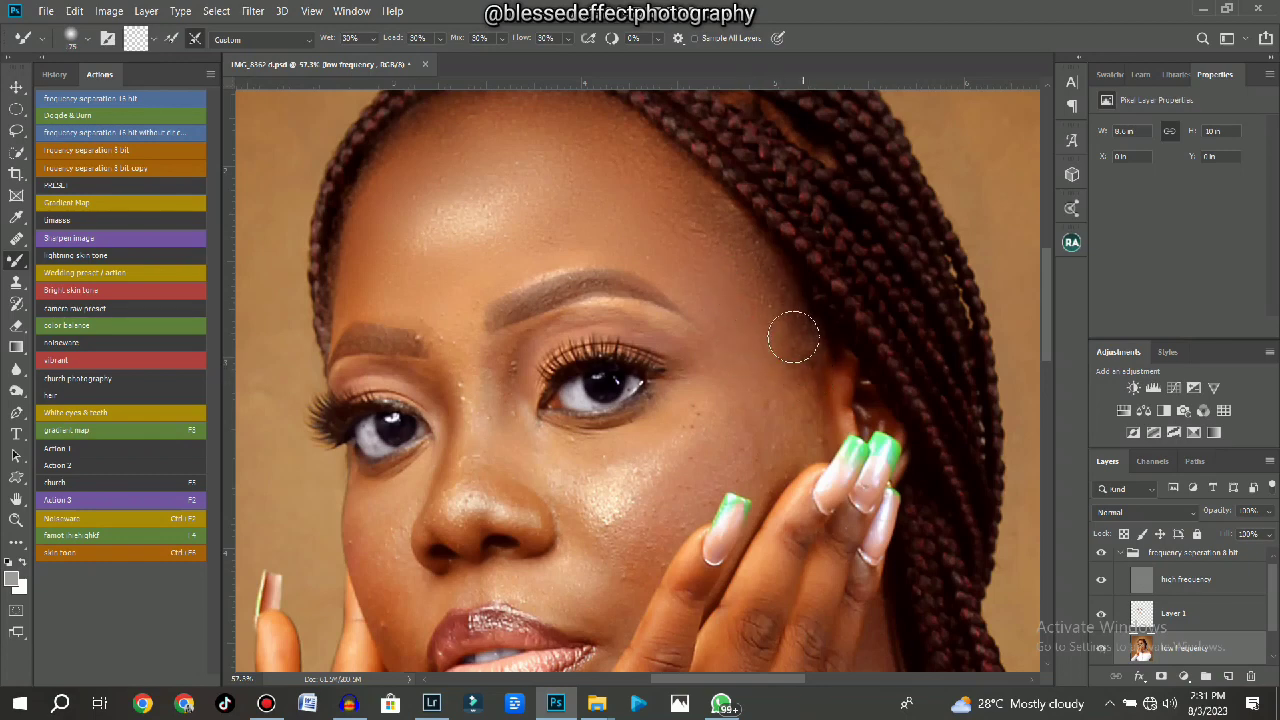
Blend the outer left cheek between the ear and the raised fingertips with a larger Mixer Brush.
key(bracketright)
mouse_move(769, 449)
mouse_down()
mouse_move(773, 429)
mouse_move(751, 417)
mouse_up()
drag(719, 447, 712, 460)
Smooth the skin around the outer corner of the left eye with a reduced Mixer Brush.
key(bracketleft)
scroll(681, 378, up, 5)
key(bracketleft)
key(bracketleft)
key(bracketleft)
drag(660, 332, 681, 331)
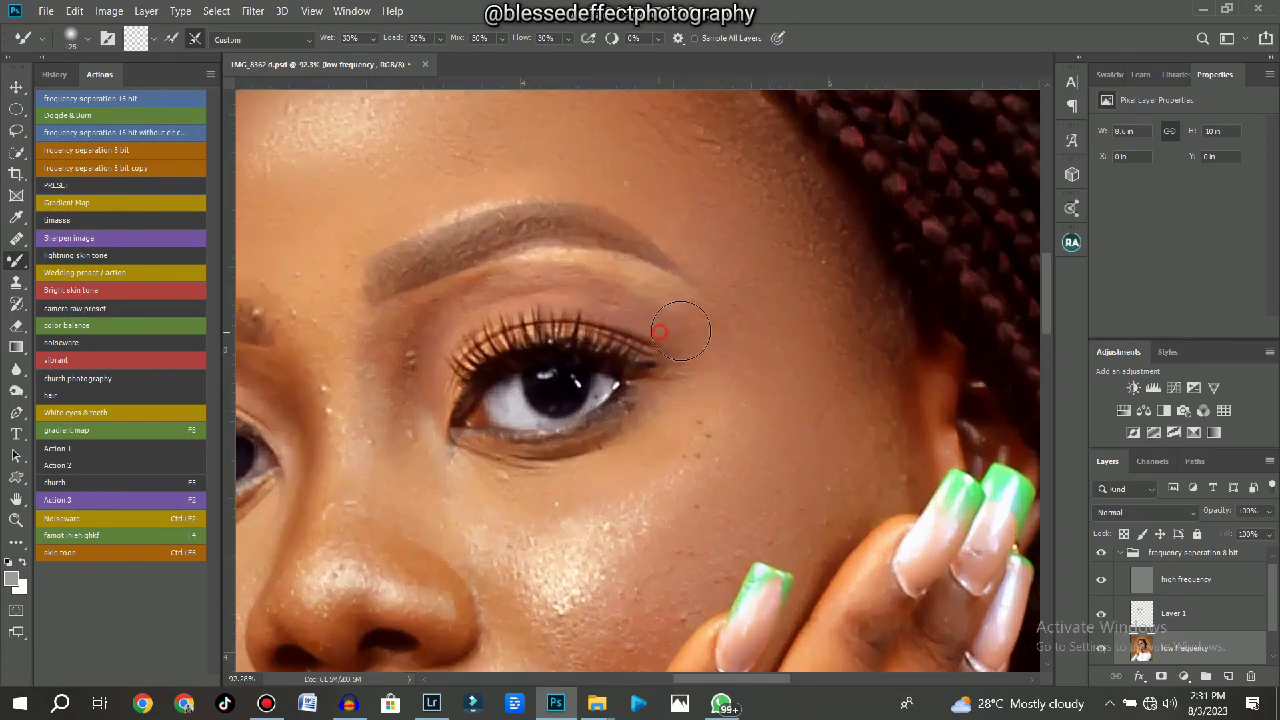
mouse_move(656, 430)
mouse_down()
mouse_move(712, 410)
mouse_move(717, 395)
mouse_up()
Blend the skin beneath the left eye with a slightly larger Mixer Brush.
key(bracketright)
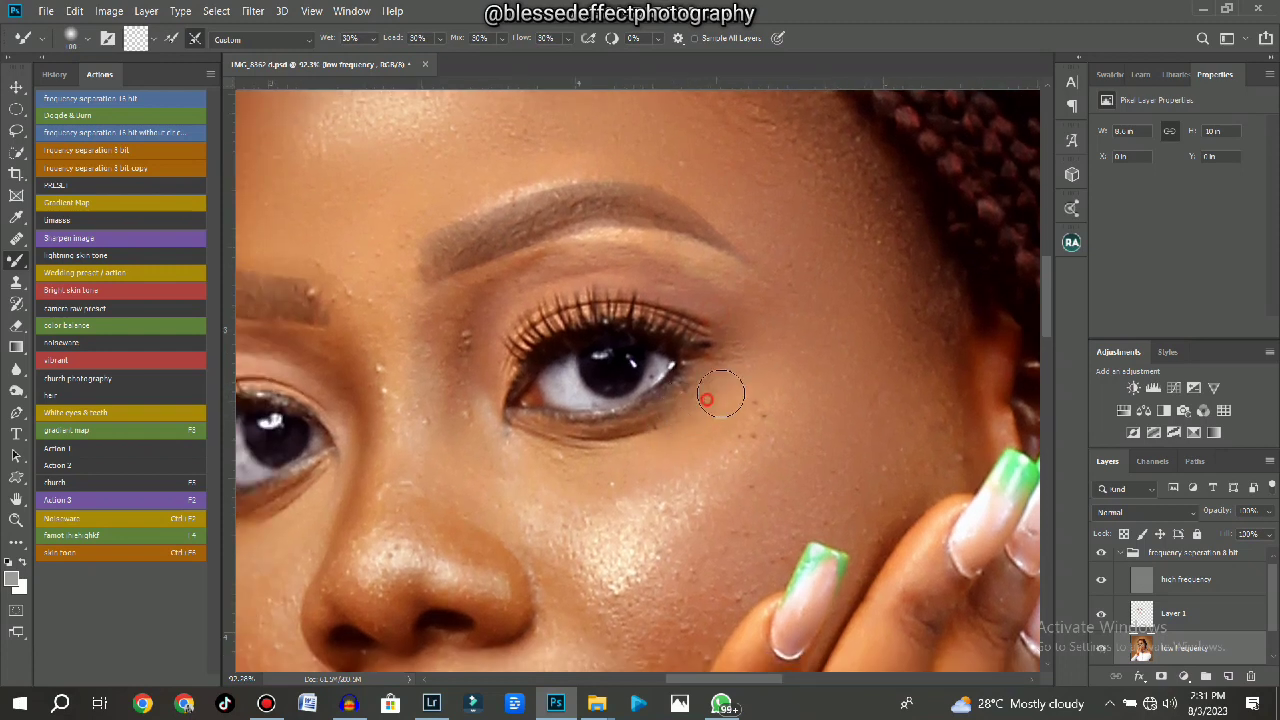
drag(623, 464, 681, 425)
click(666, 426)
mouse_move(576, 463)
mouse_down()
mouse_move(630, 427)
mouse_move(626, 450)
mouse_move(548, 450)
mouse_move(560, 450)
mouse_up()
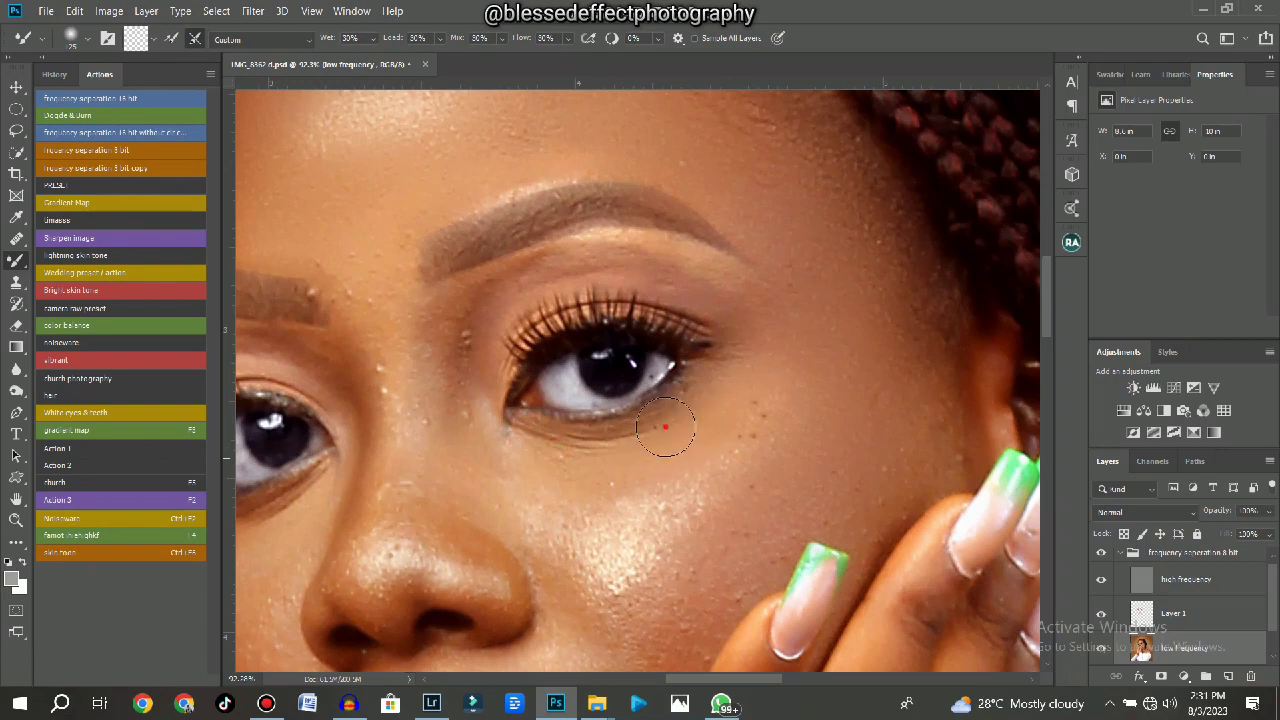
Blend the upper left cheek from the outer eye corner down to the cheek highlight with a larger Mixer Brush.
mouse_move(709, 389)
mouse_down()
mouse_move(660, 437)
mouse_move(719, 421)
mouse_up()
mouse_move(545, 444)
mouse_down()
mouse_move(692, 425)
mouse_move(790, 443)
mouse_up()
key(space)
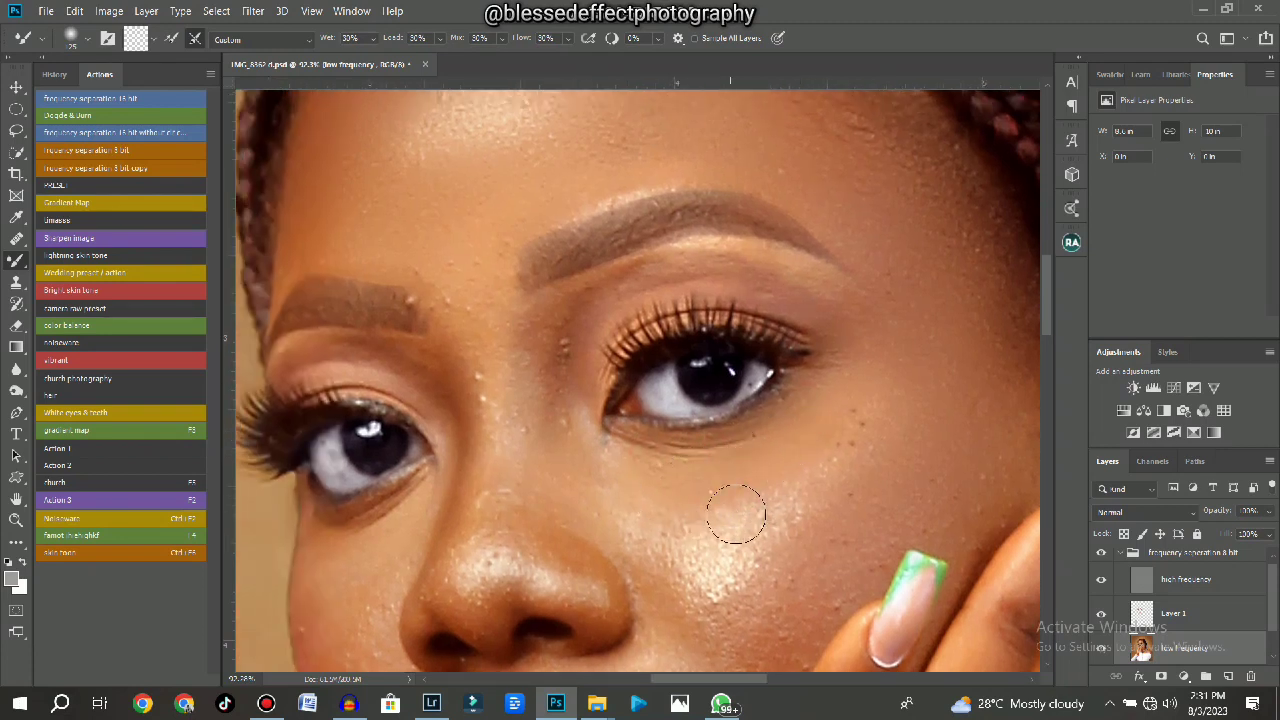
key(])
mouse_move(711, 509)
mouse_down()
mouse_move(741, 489)
mouse_move(700, 514)
mouse_up()
mouse_move(604, 471)
mouse_down()
mouse_move(643, 463)
mouse_move(677, 486)
mouse_move(751, 491)
mouse_move(810, 436)
mouse_up()
key(])
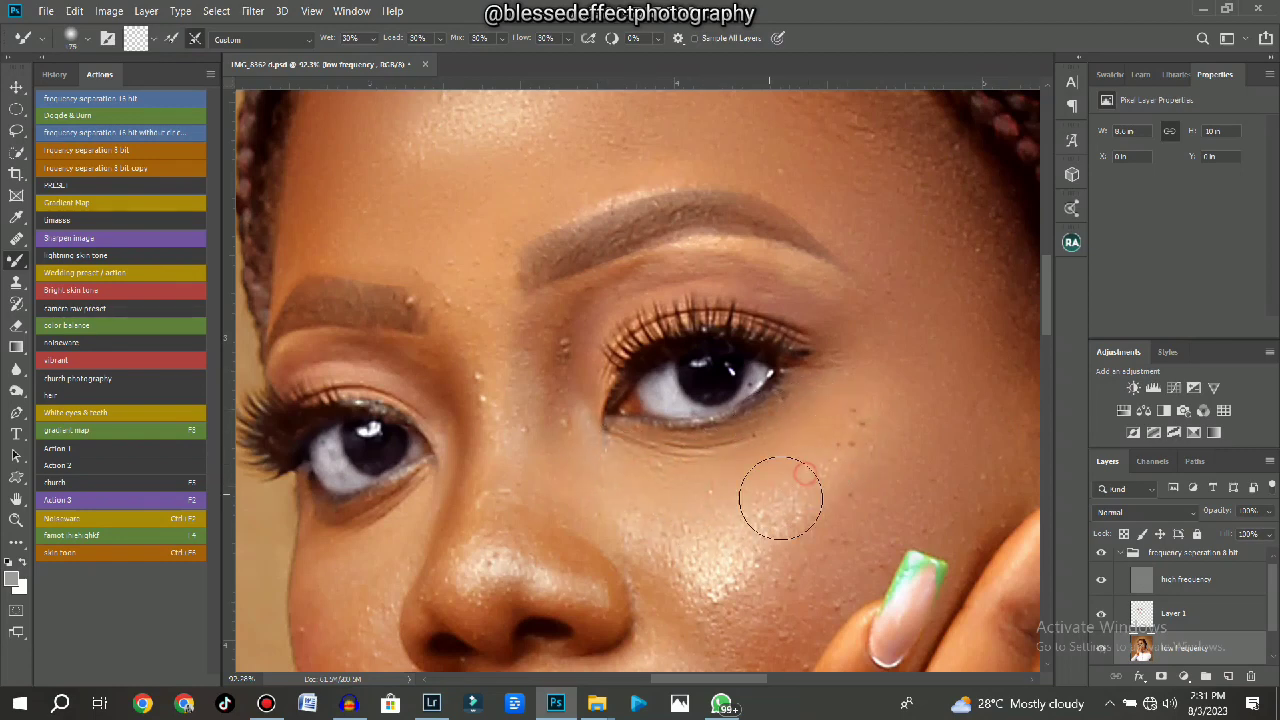
drag(762, 480, 811, 471)
Blend the left cheek highlight, and smooth the skin between the left eyebrow and the nose bridge with a smaller Mixer Brush.
key(space)
drag(780, 429, 810, 352)
mouse_move(729, 514)
mouse_down()
mouse_move(746, 506)
mouse_move(714, 543)
mouse_move(699, 494)
mouse_move(723, 543)
mouse_move(712, 506)
mouse_up()
key([)
key([)
key([)
drag(581, 254, 580, 288)
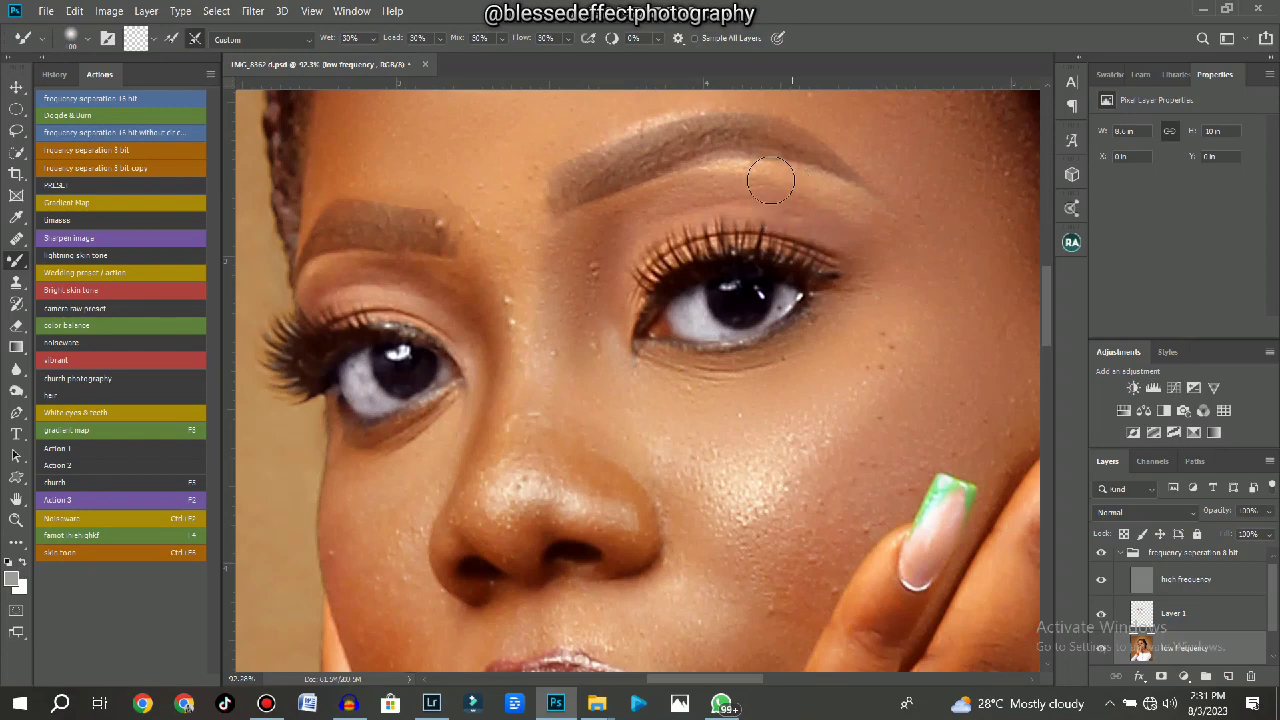
Smooth the left cheek beside the nose with an enlarged Mixer Brush.
scroll(785, 180, down, 3)
drag(793, 300, 735, 252)
scroll(701, 338, up, 2)
key(bracketright)
key(bracketright)
mouse_move(695, 415)
mouse_down()
mouse_move(657, 380)
mouse_move(623, 408)
mouse_move(678, 421)
mouse_move(650, 354)
mouse_up()
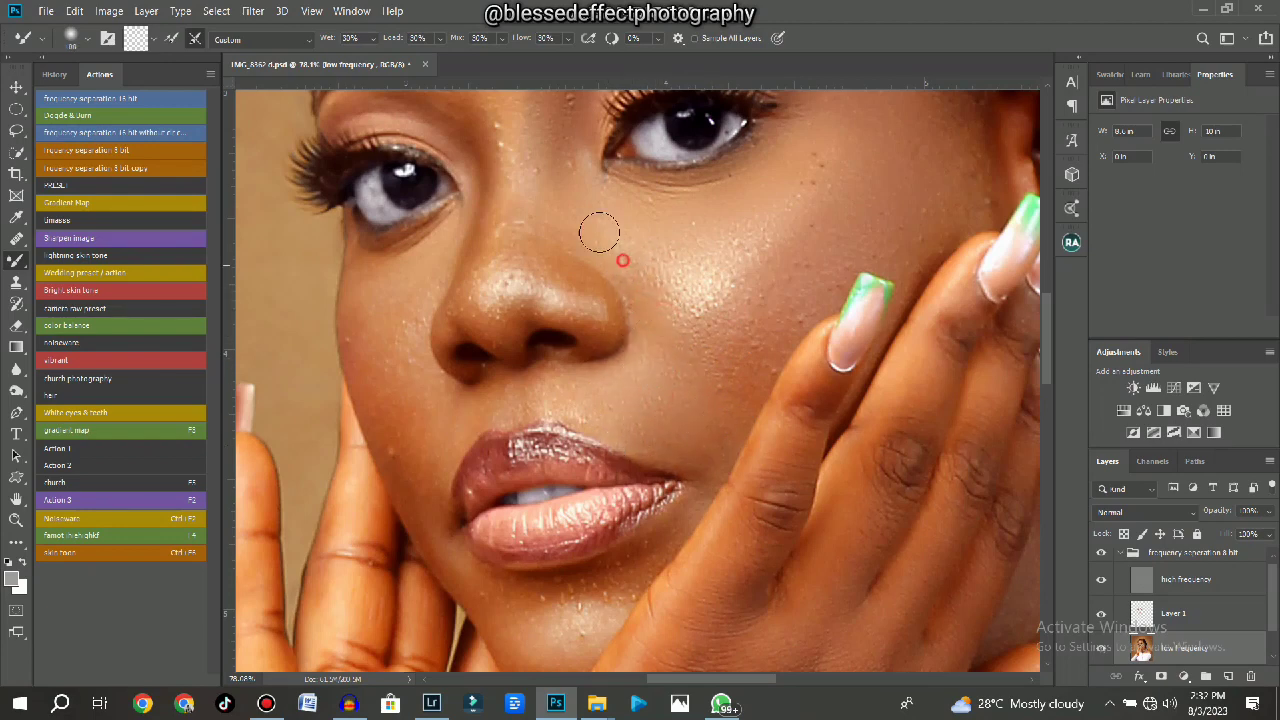
Blend the skin between the eyebrows, down the nose bridge and below the inner corner of the right eye.
drag(551, 206, 603, 302)
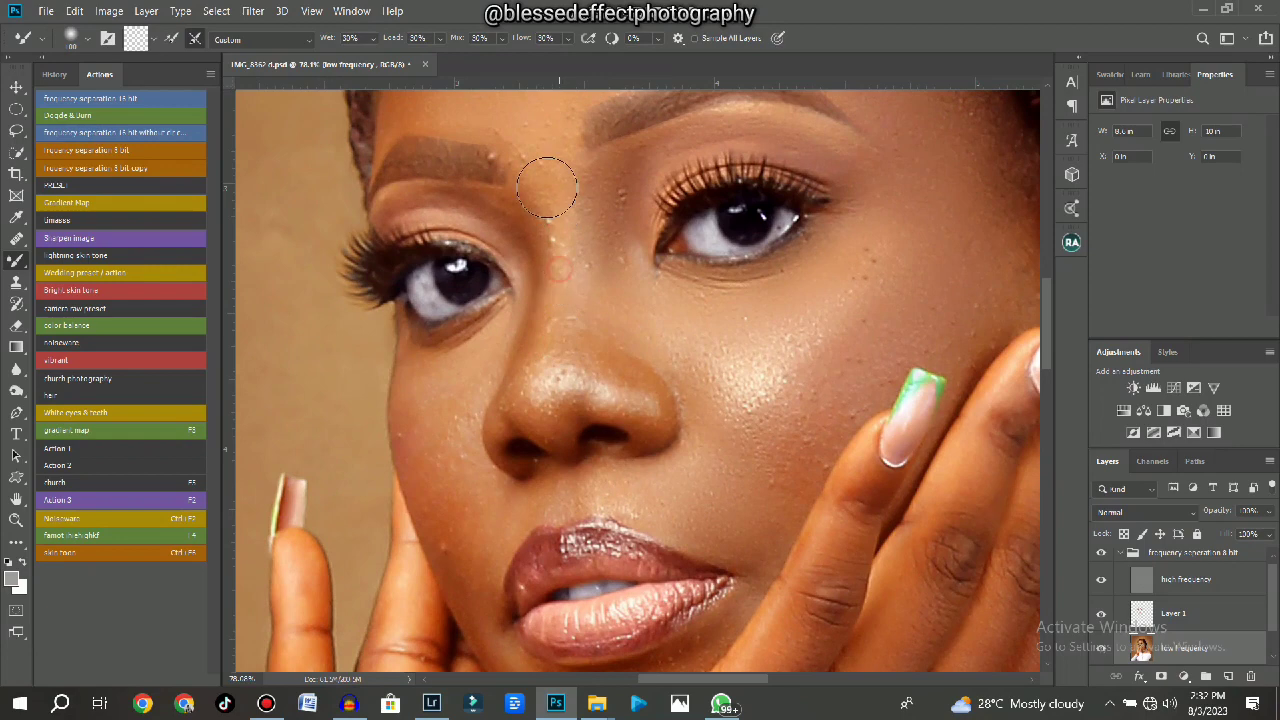
mouse_move(541, 134)
mouse_down()
mouse_move(572, 251)
mouse_move(554, 199)
mouse_up()
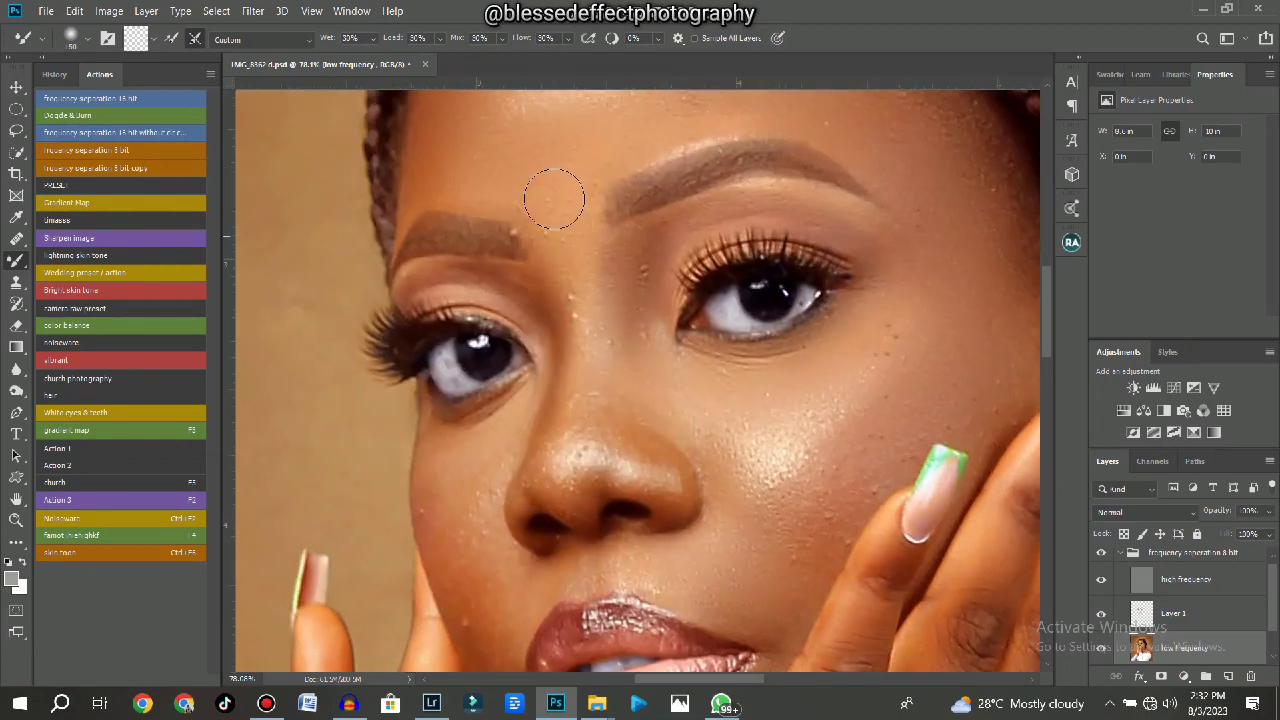
drag(607, 259, 587, 207)
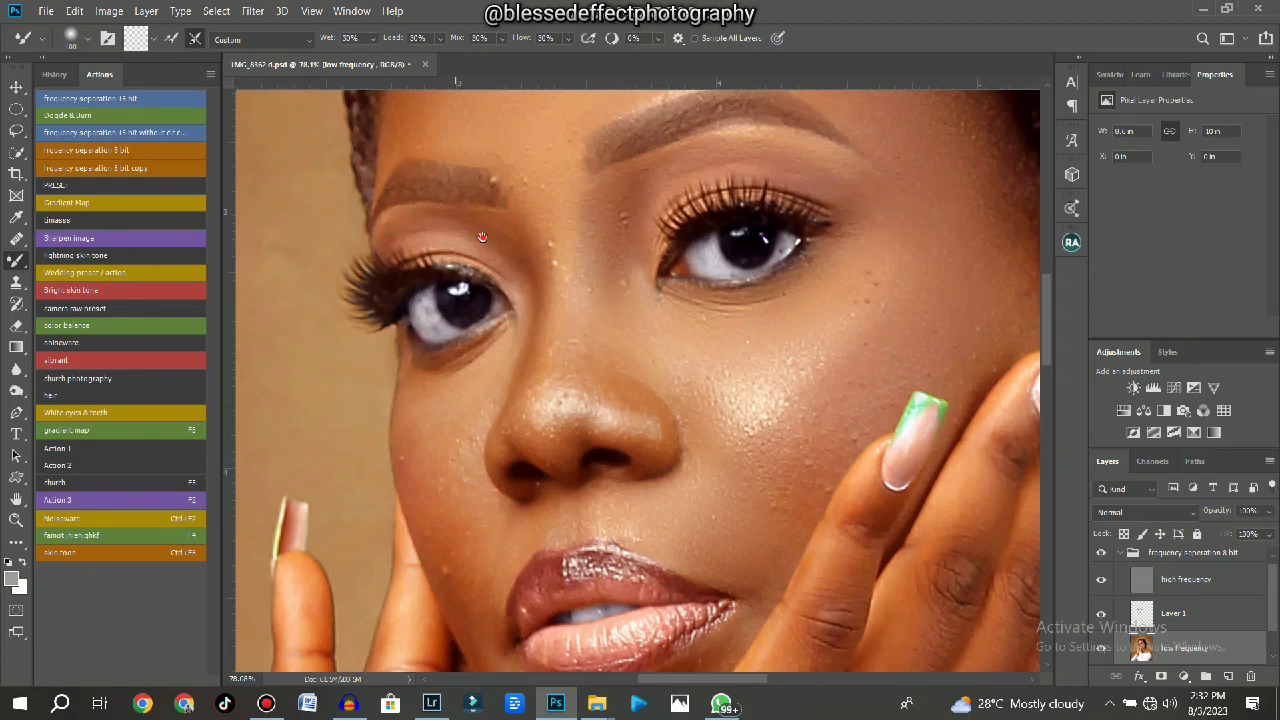
drag(482, 237, 484, 199)
drag(517, 240, 515, 191)
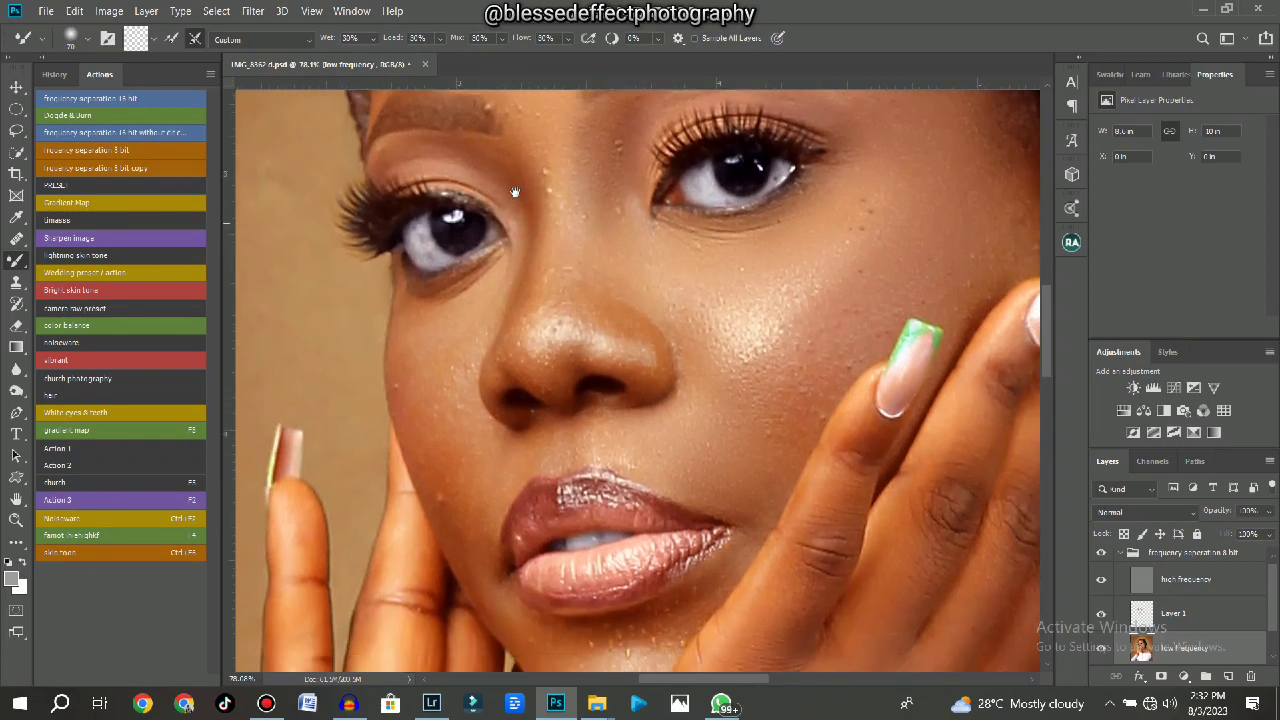
mouse_move(474, 307)
mouse_down()
mouse_move(487, 297)
mouse_move(446, 314)
mouse_move(492, 254)
mouse_up()
key(])
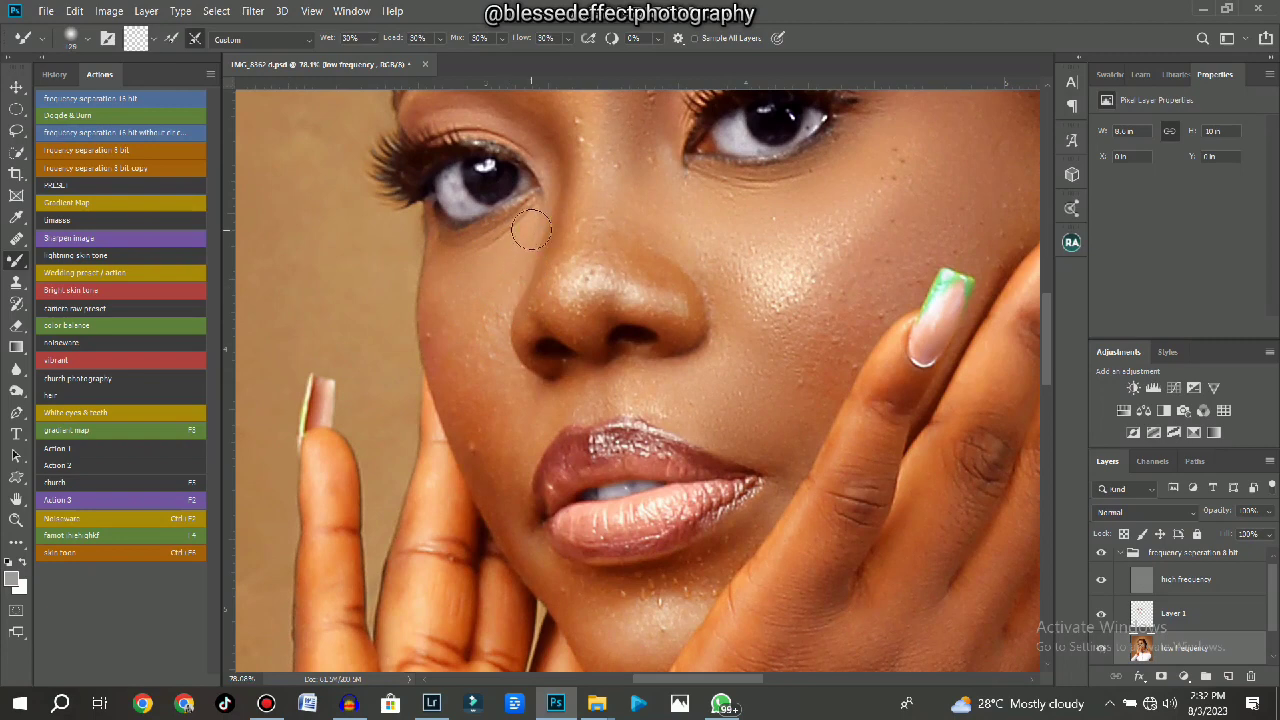
Smooth the forehead between the hairline and the eyebrows with a much larger Mixer Brush.
scroll(482, 204, down, 5)
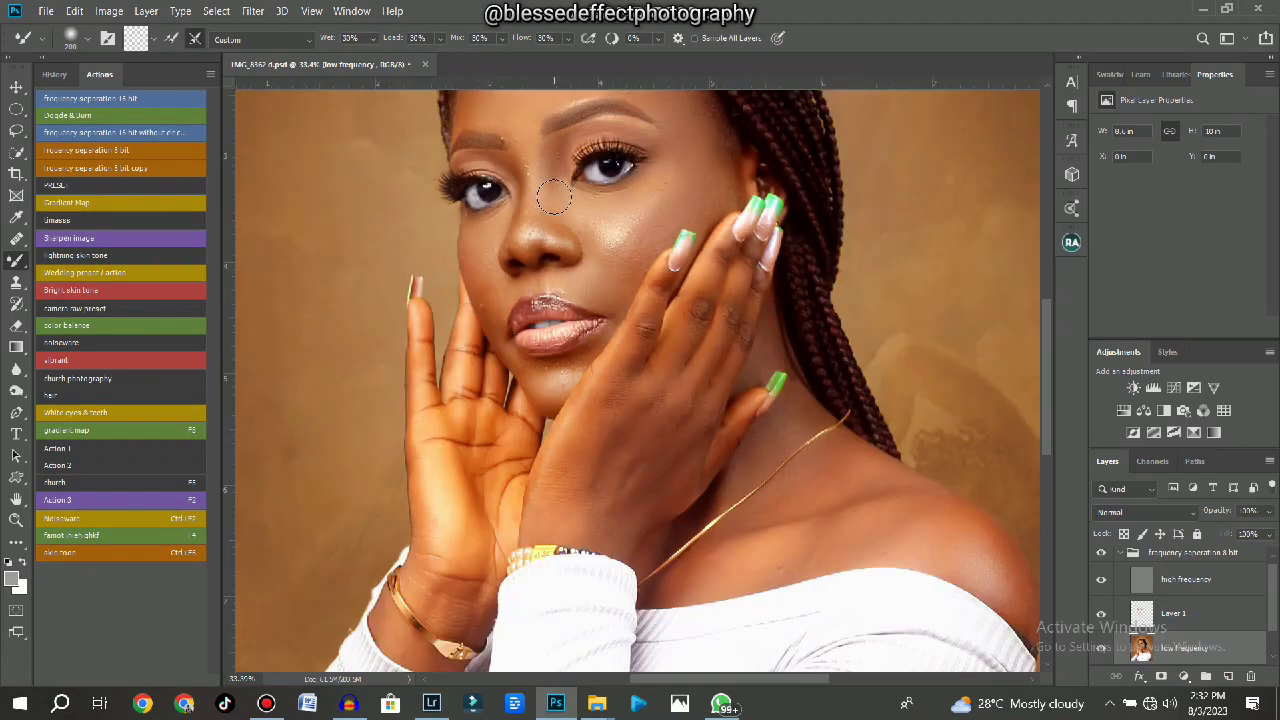
scroll(576, 242, up, 3)
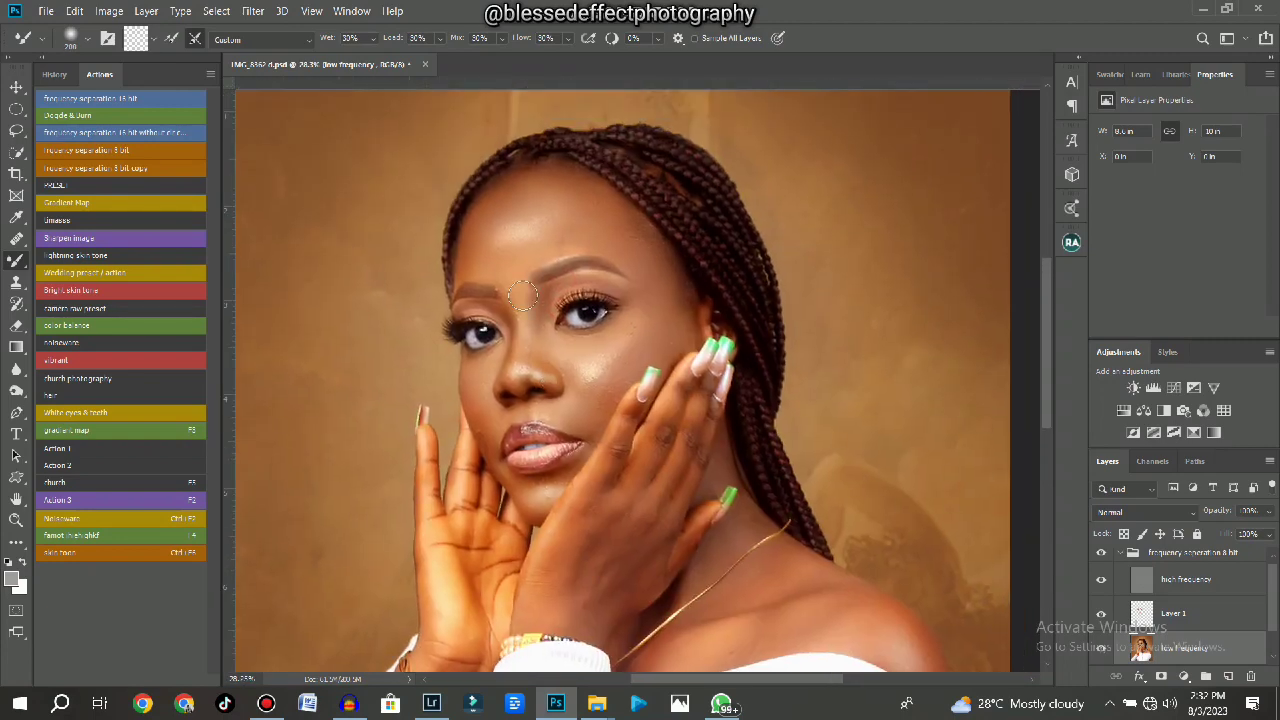
mouse_move(514, 209)
mouse_down()
mouse_move(519, 227)
mouse_move(608, 156)
mouse_move(543, 129)
mouse_move(603, 183)
mouse_move(507, 236)
mouse_up()
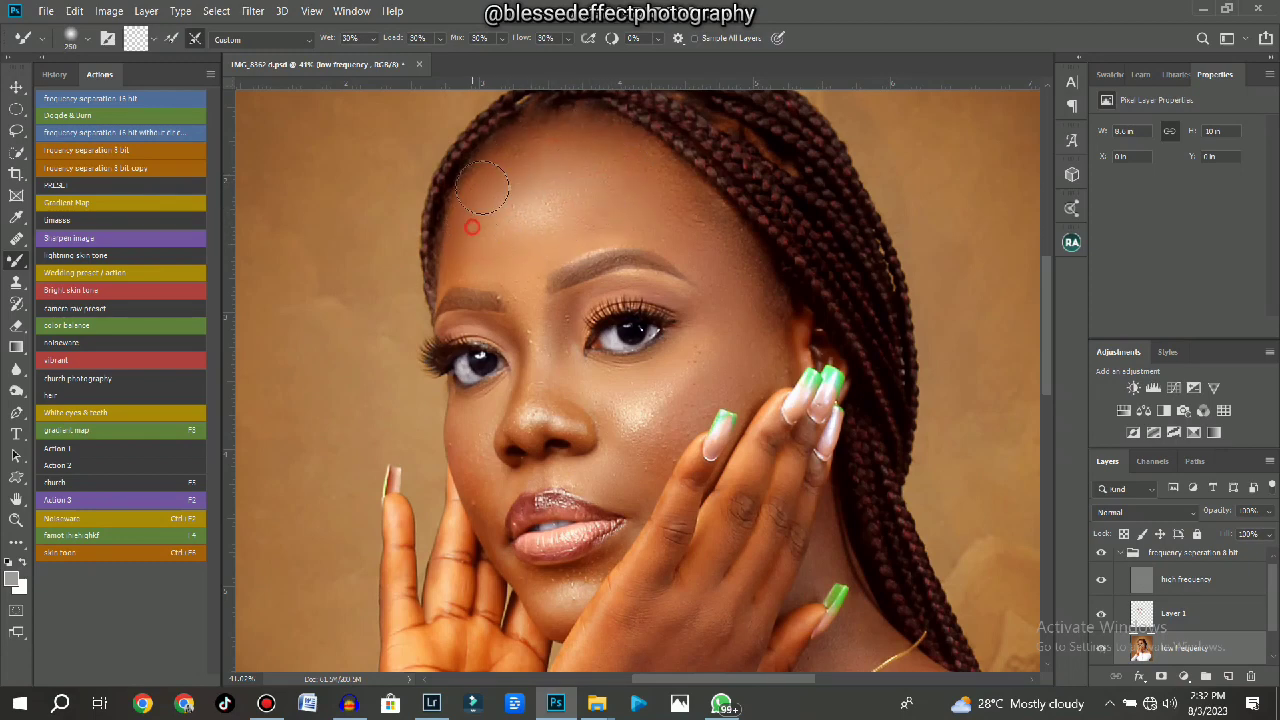
mouse_move(505, 170)
mouse_down()
mouse_move(560, 191)
mouse_move(523, 251)
mouse_move(602, 198)
mouse_move(639, 290)
mouse_up()
Hide and show the frequency separation group to compare the portrait before and after the retouch.
scroll(629, 184, down, 2)
scroll(683, 318, up, 1)
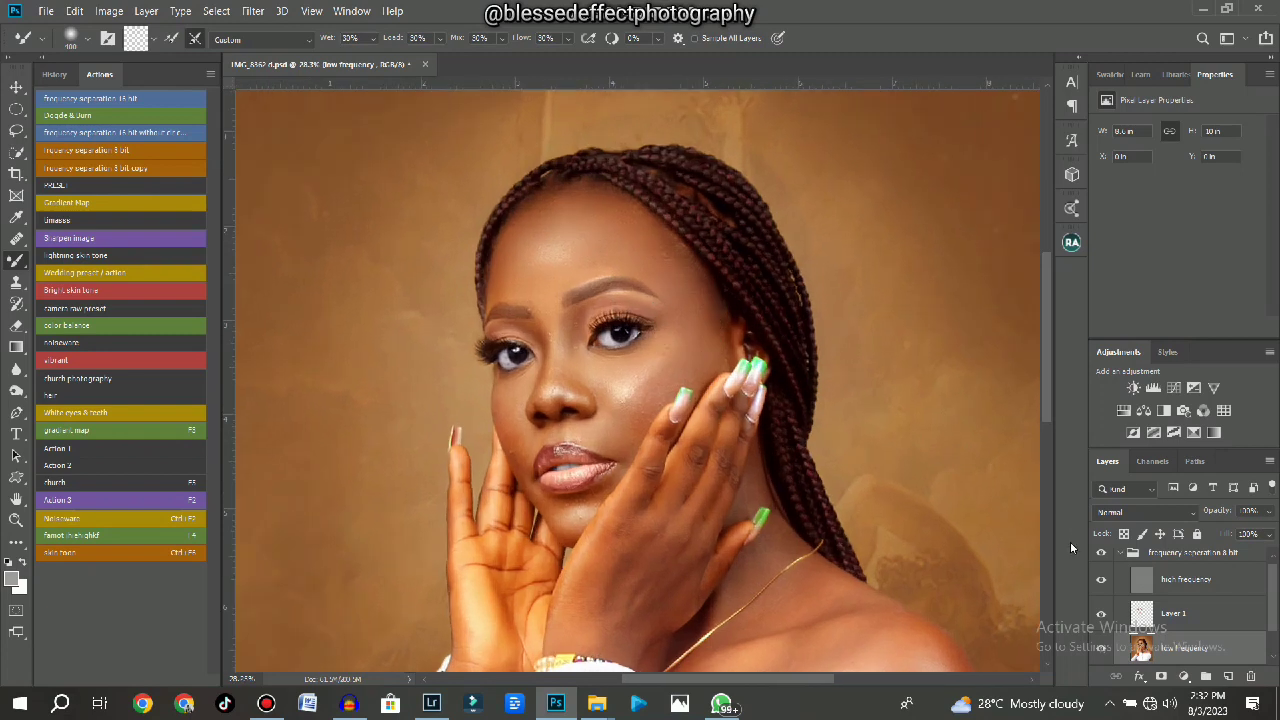
click(1098, 558)
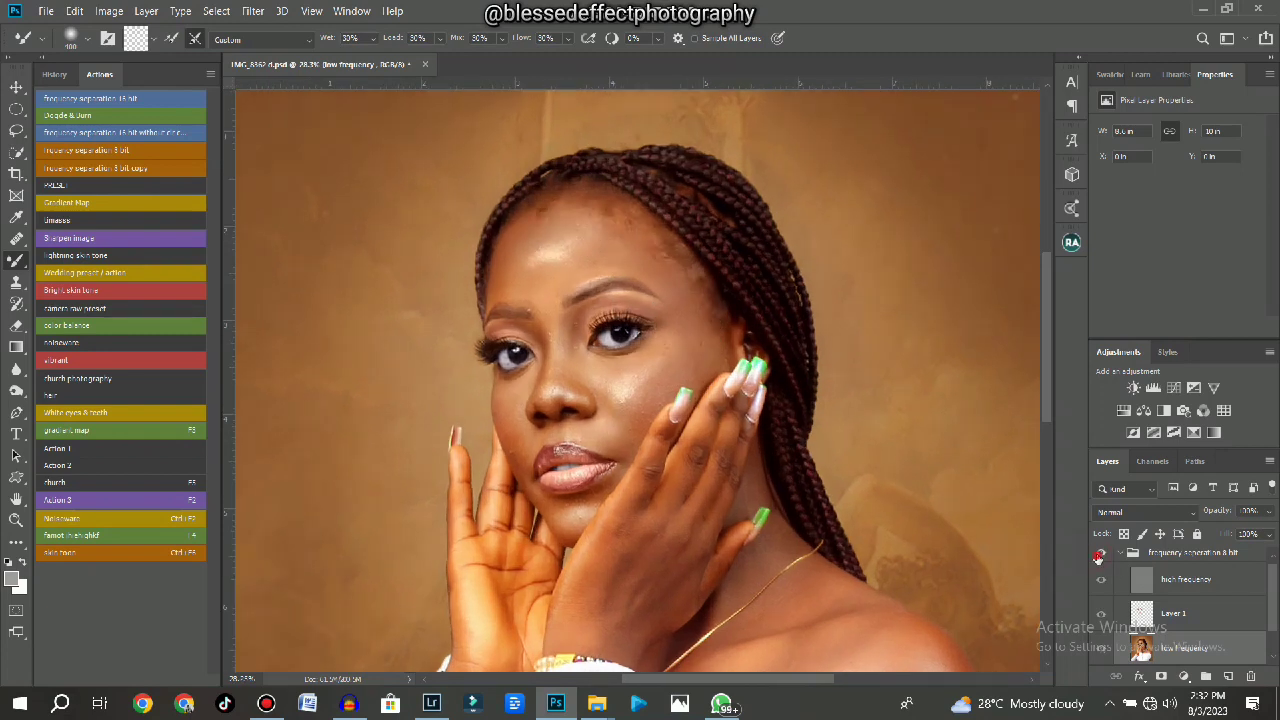
click(1099, 557)
Blend the forehead tones above the left eyebrow with the Mixer Brush.
scroll(650, 340, up, 3)
drag(635, 335, 680, 415)
mouse_move(647, 260)
mouse_down()
mouse_move(623, 286)
mouse_move(562, 283)
mouse_move(577, 285)
mouse_move(473, 326)
mouse_move(490, 333)
mouse_move(451, 307)
mouse_move(462, 308)
mouse_move(449, 316)
mouse_move(486, 293)
mouse_up()
click(633, 286)
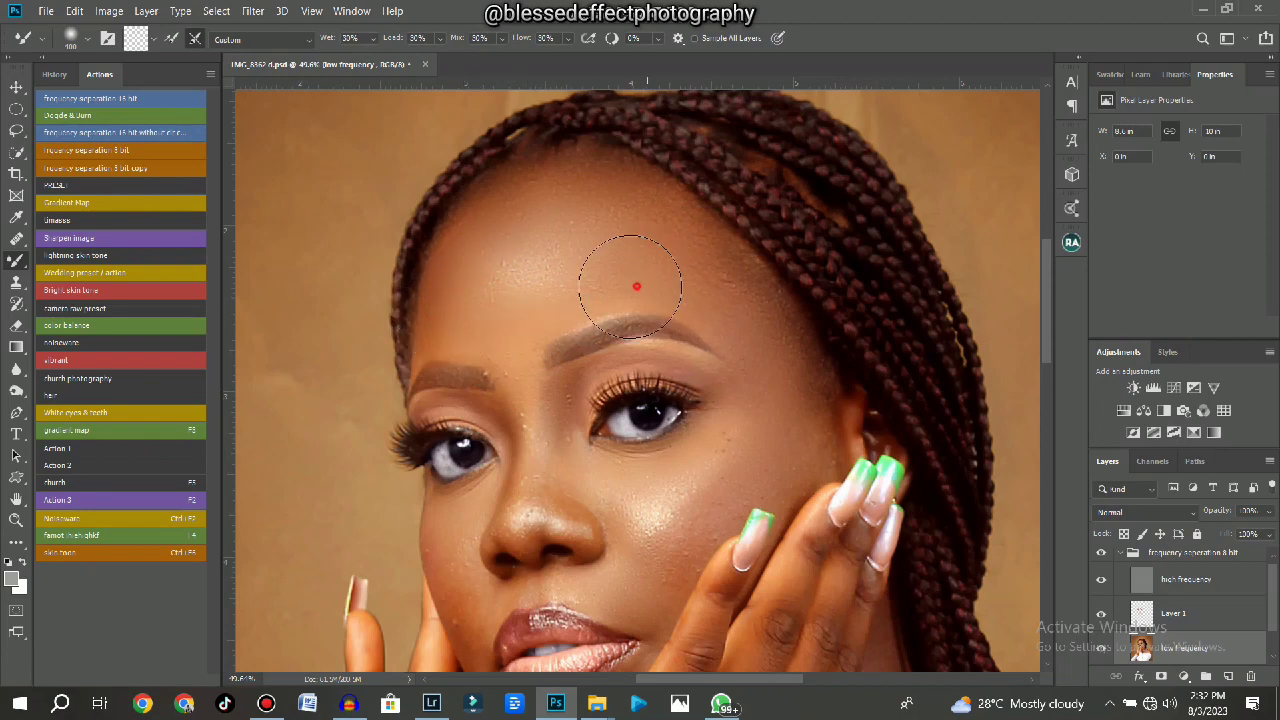
scroll(627, 287, up, 3)
mouse_move(611, 308)
mouse_down()
mouse_move(580, 346)
mouse_move(516, 353)
mouse_move(671, 321)
mouse_move(581, 339)
mouse_move(578, 325)
mouse_move(544, 348)
mouse_move(584, 349)
mouse_move(509, 348)
mouse_move(584, 348)
mouse_move(550, 342)
mouse_up()
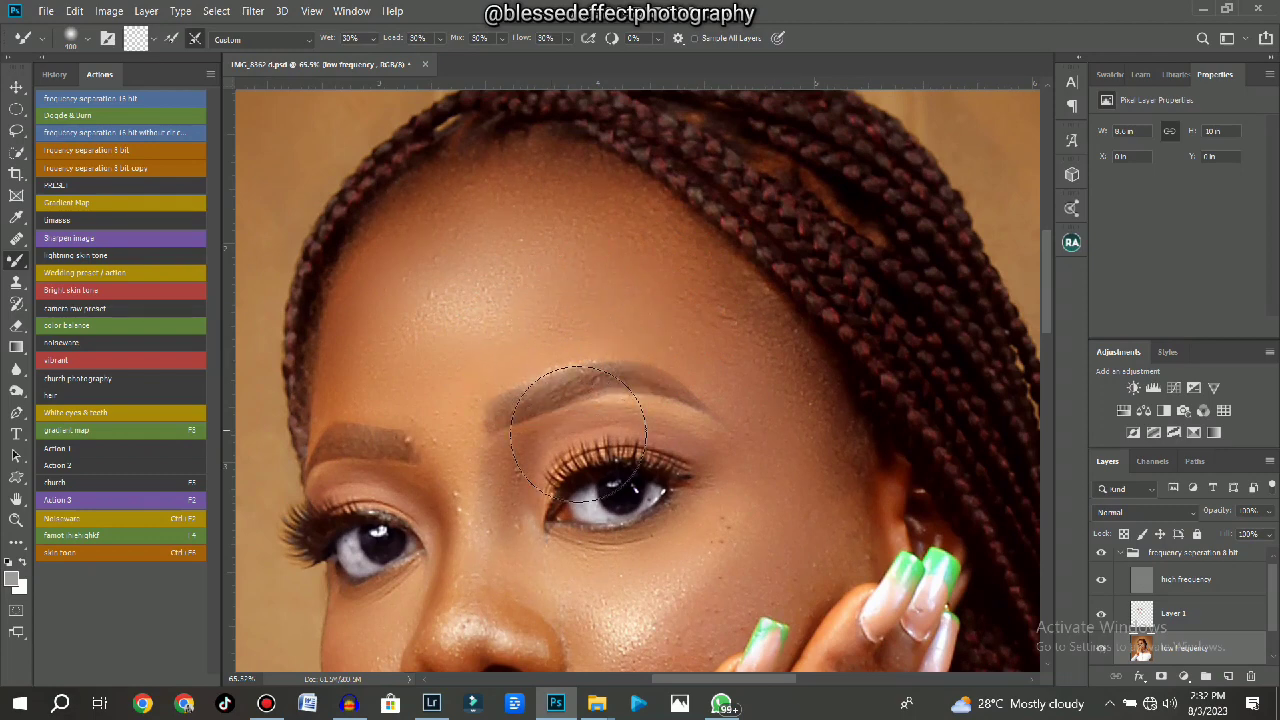
Load the eyebrow and eye shapes of Layer 1 as a selection, blend inside the left eyebrow, and clear the selection.
ctrl+click(1143, 615)
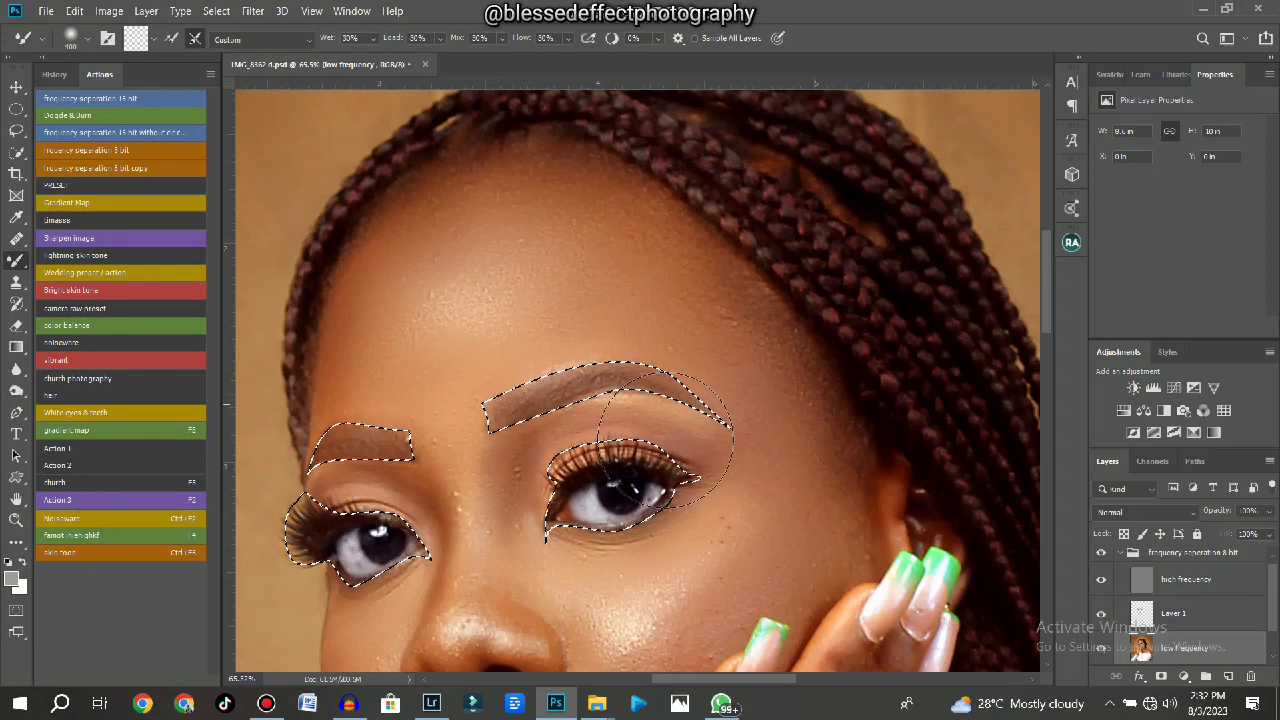
mouse_move(530, 405)
mouse_down()
mouse_move(616, 374)
mouse_move(536, 379)
mouse_move(605, 388)
mouse_move(589, 339)
mouse_move(658, 390)
mouse_move(630, 410)
mouse_up()
scroll(560, 400, down, 1)
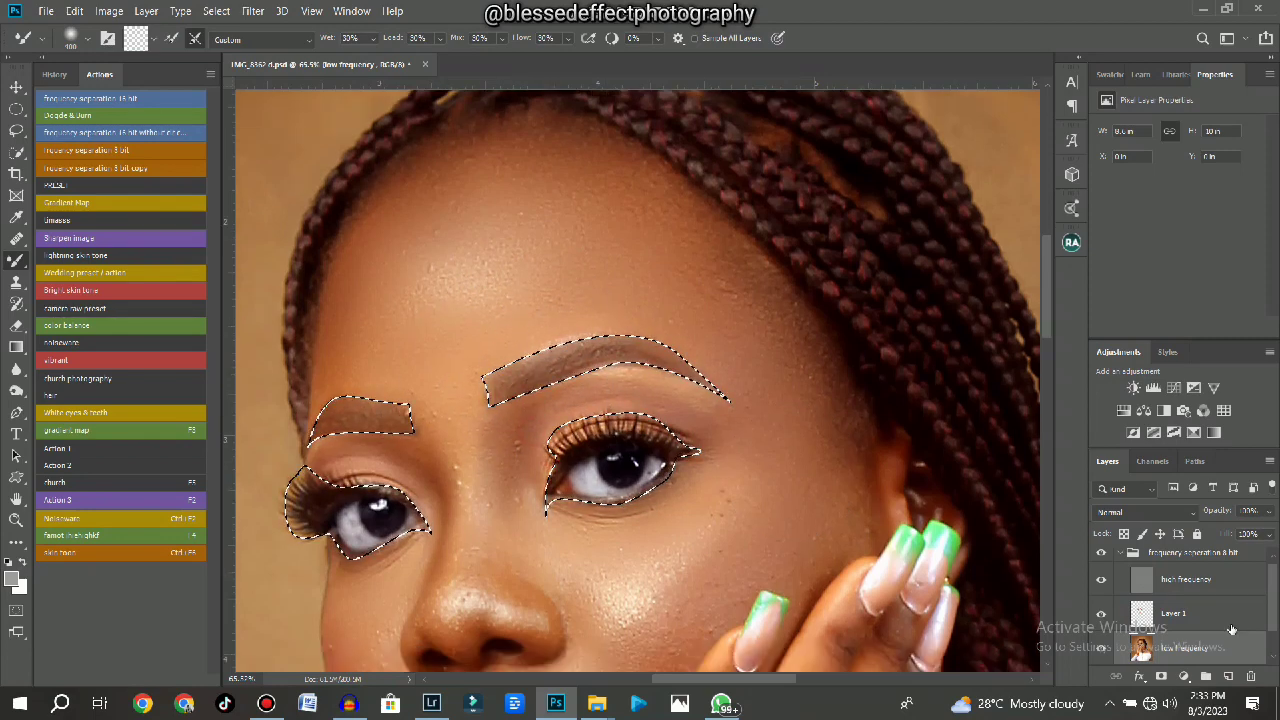
key(ctrl+d)
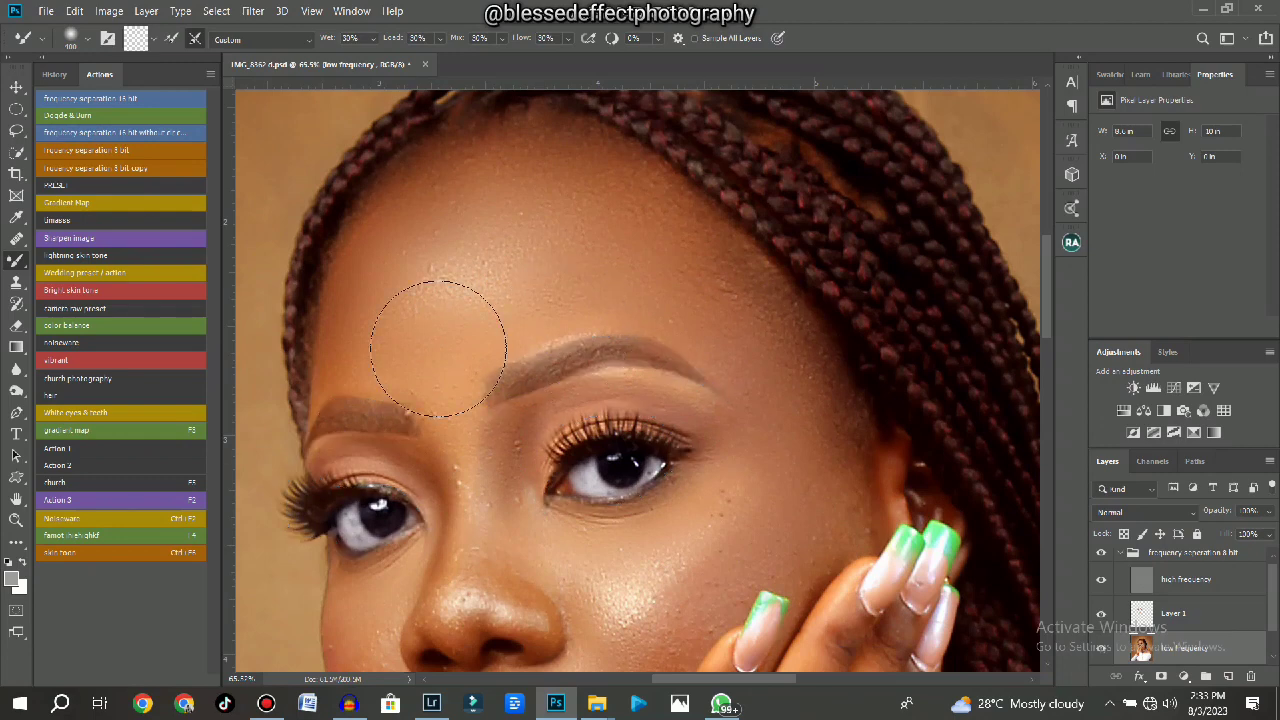
Blend the lower left cheek beside the nearest raised fingernail with a reduced Mixer Brush.
drag(671, 386, 651, 303)
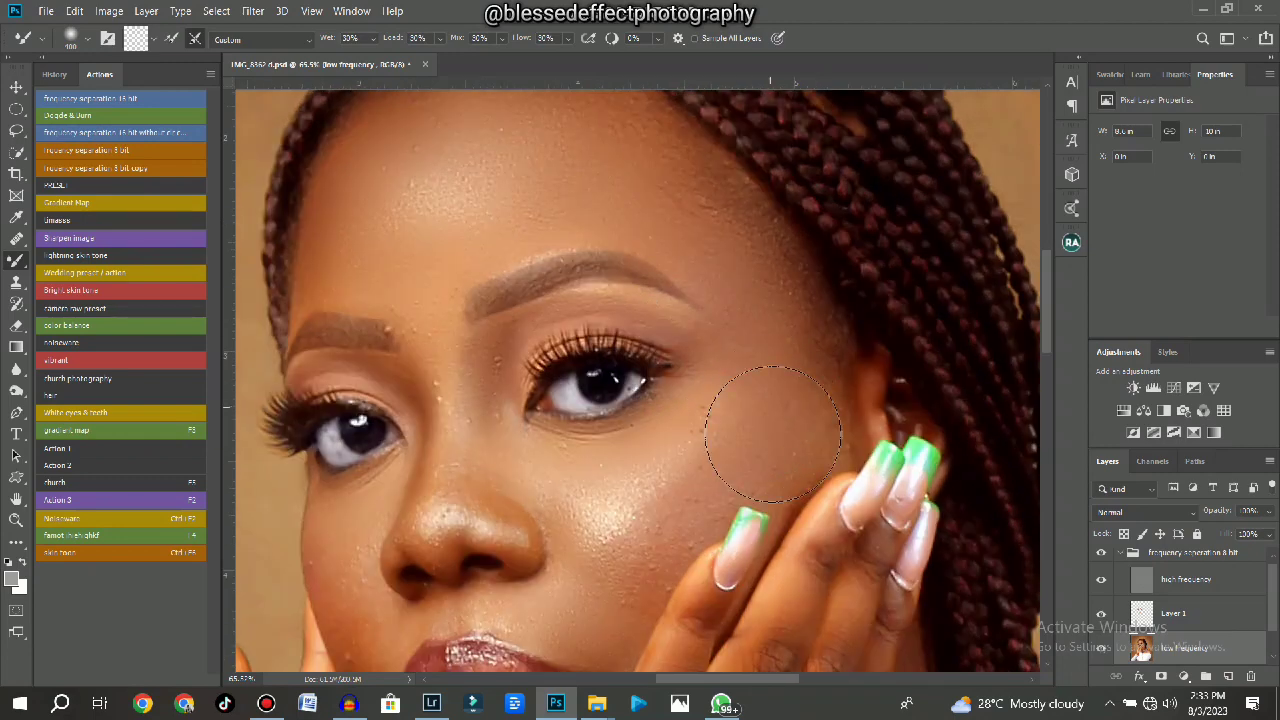
drag(775, 405, 737, 343)
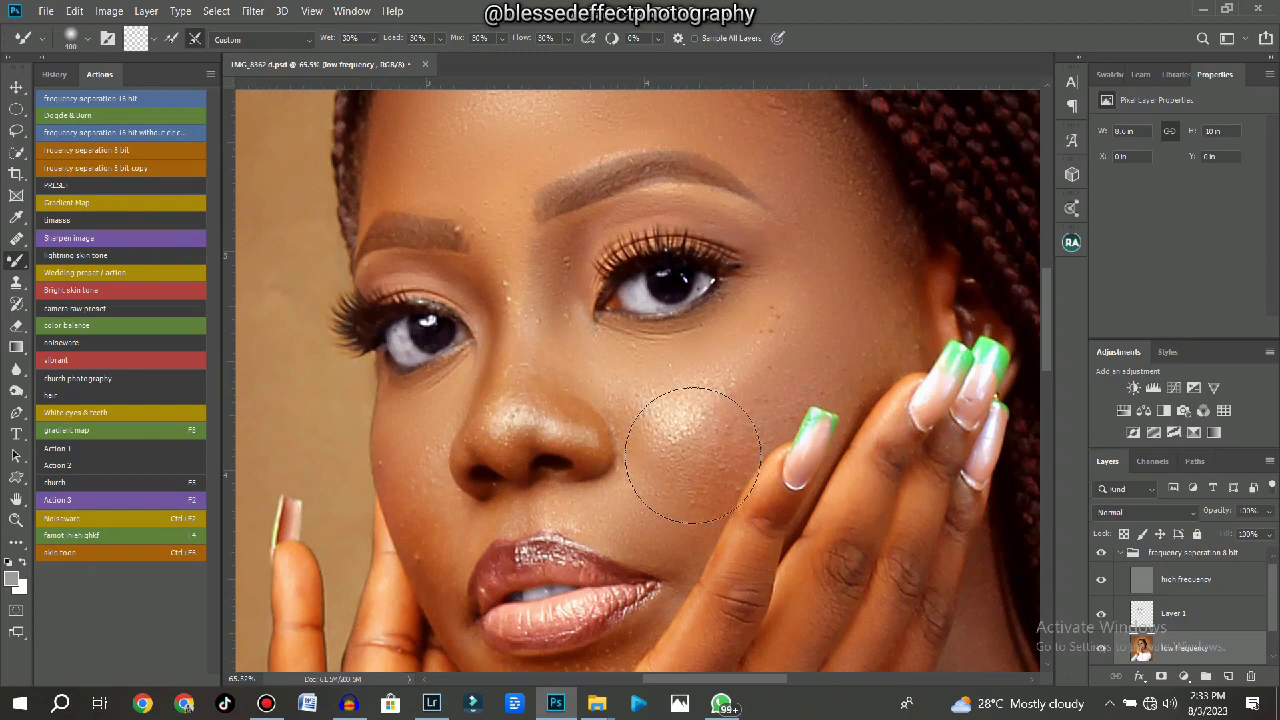
drag(689, 466, 705, 418)
key(bracketleft)
key(bracketleft)
key(bracketleft)
key(bracketleft)
key(bracketleft)
key(bracketleft)
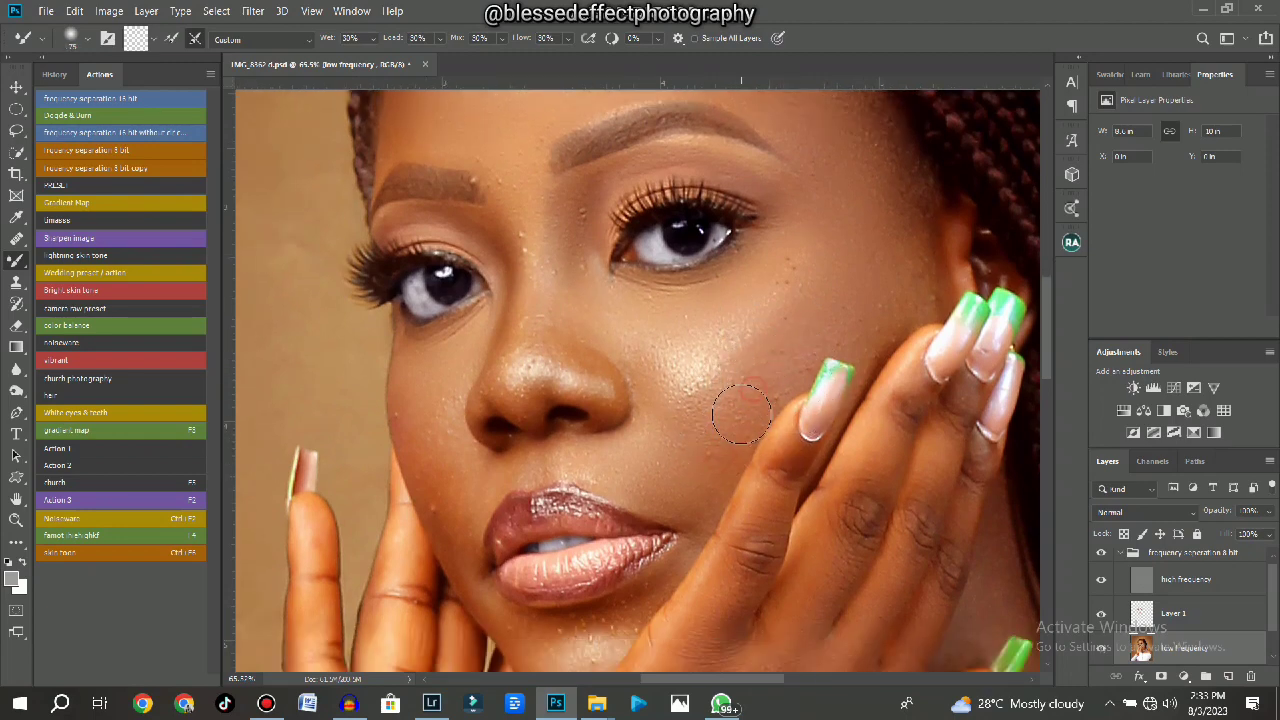
drag(792, 482, 760, 363)
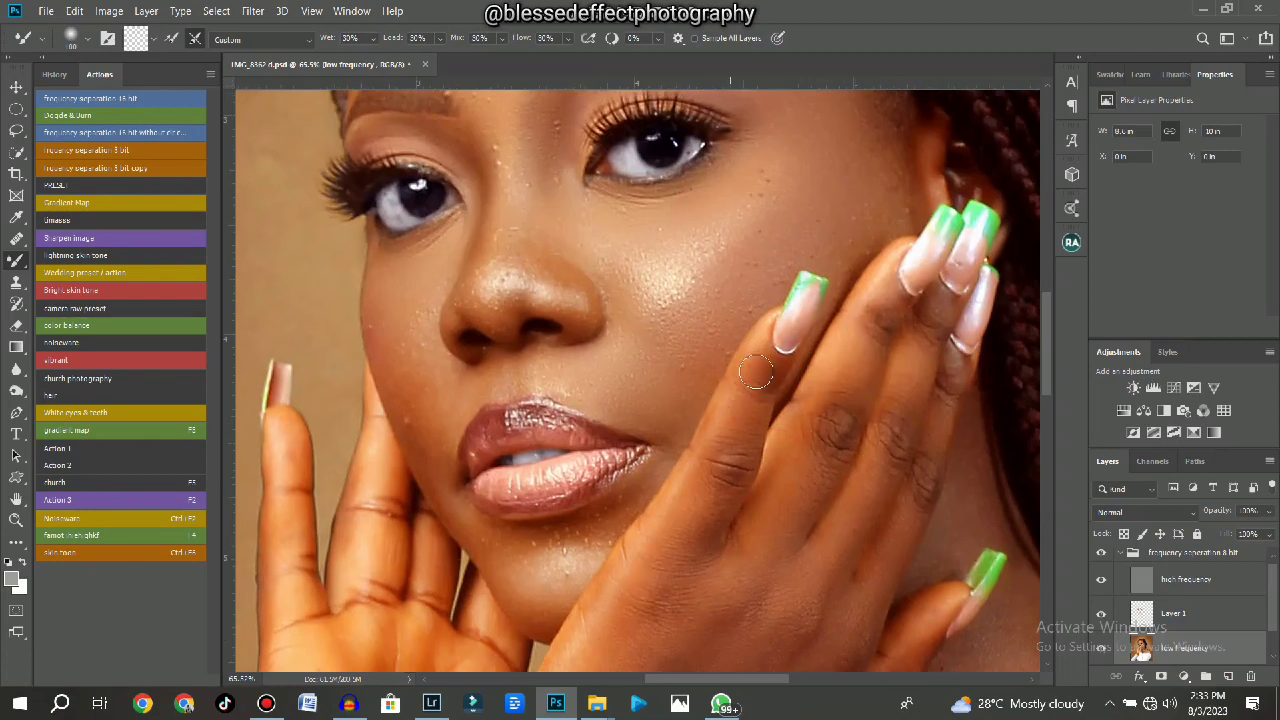
Even out the skin tones along the fingers and knuckles of the hand resting against the left cheek.
drag(724, 418, 718, 504)
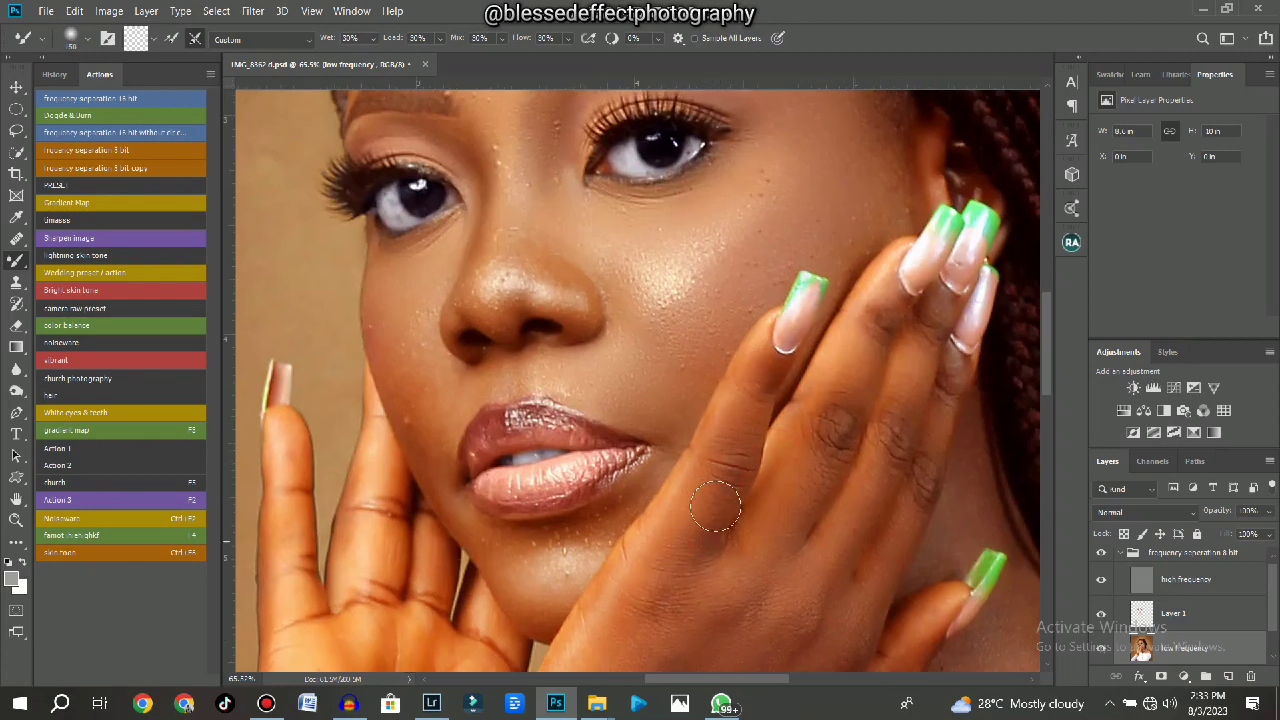
drag(813, 450, 783, 498)
drag(835, 418, 818, 452)
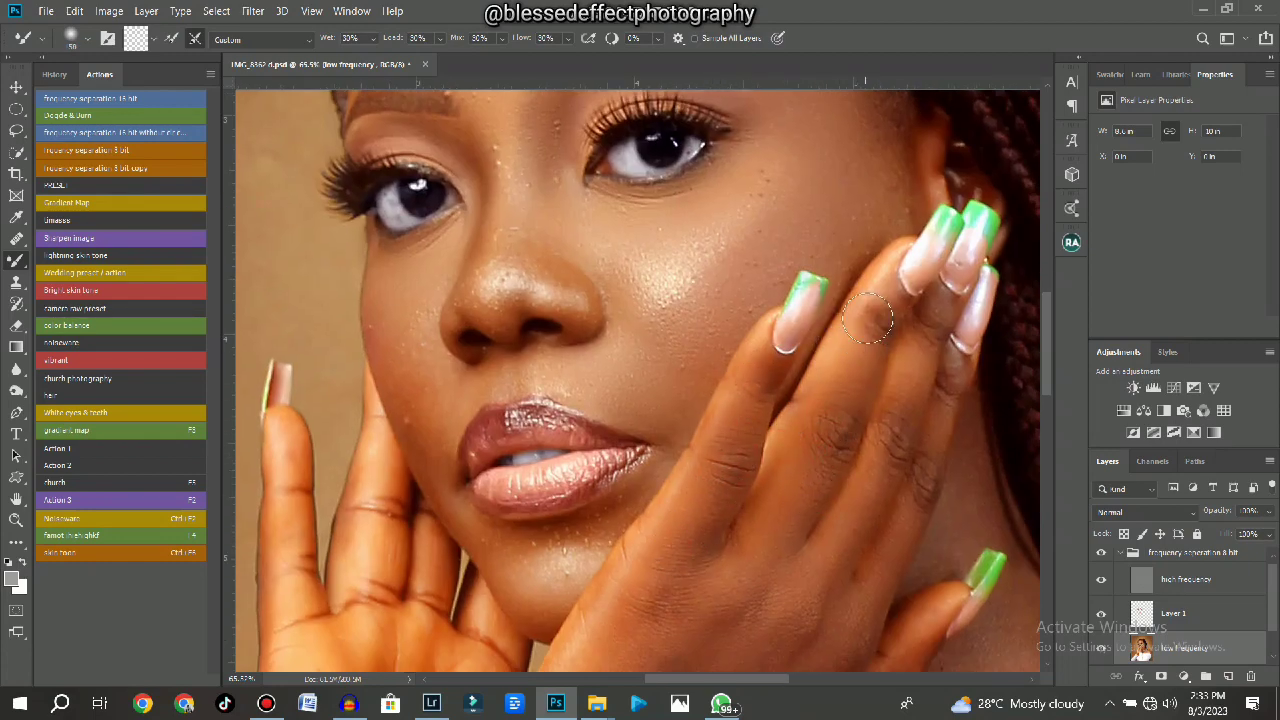
drag(894, 422, 865, 490)
drag(906, 376, 866, 494)
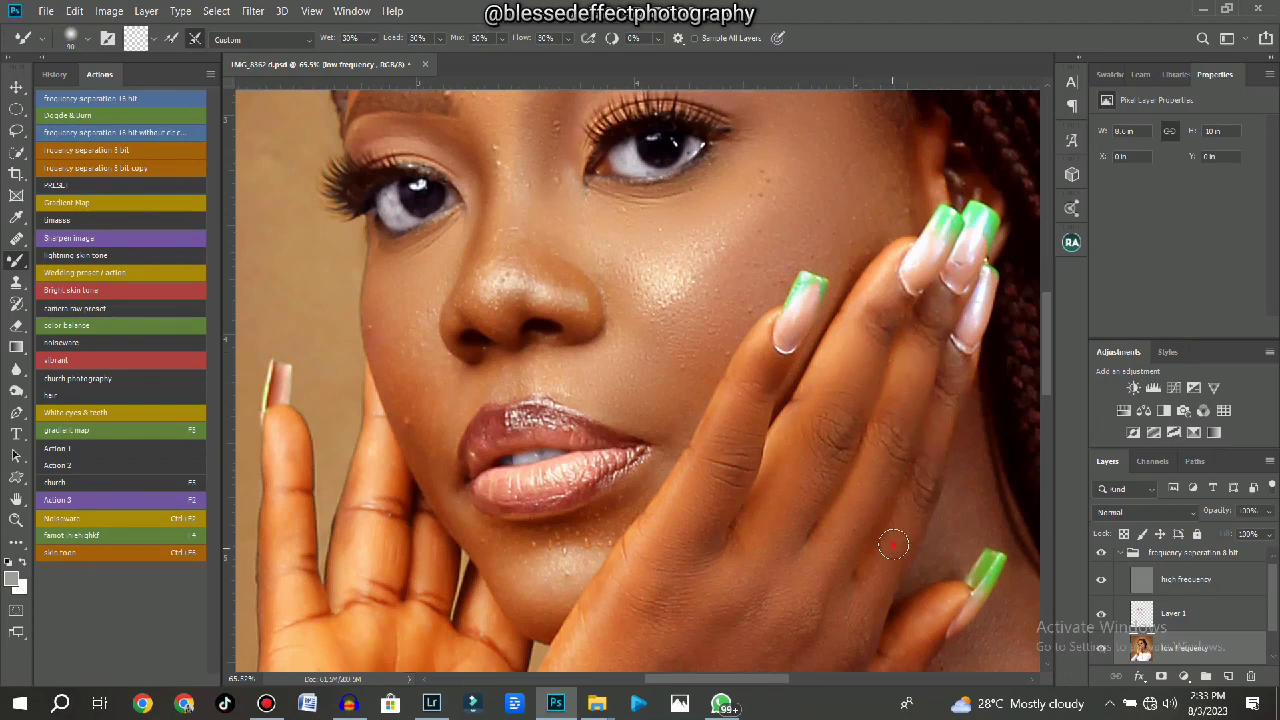
scroll(875, 545, down, 3)
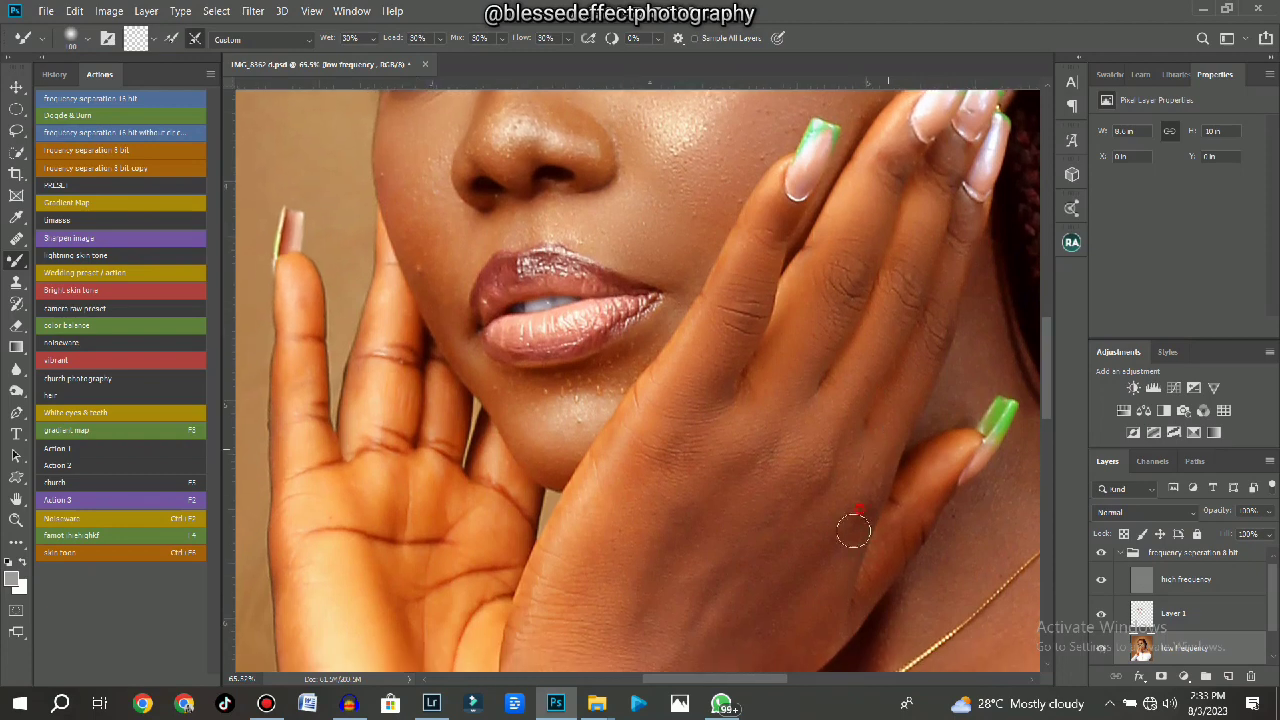
drag(909, 534, 887, 561)
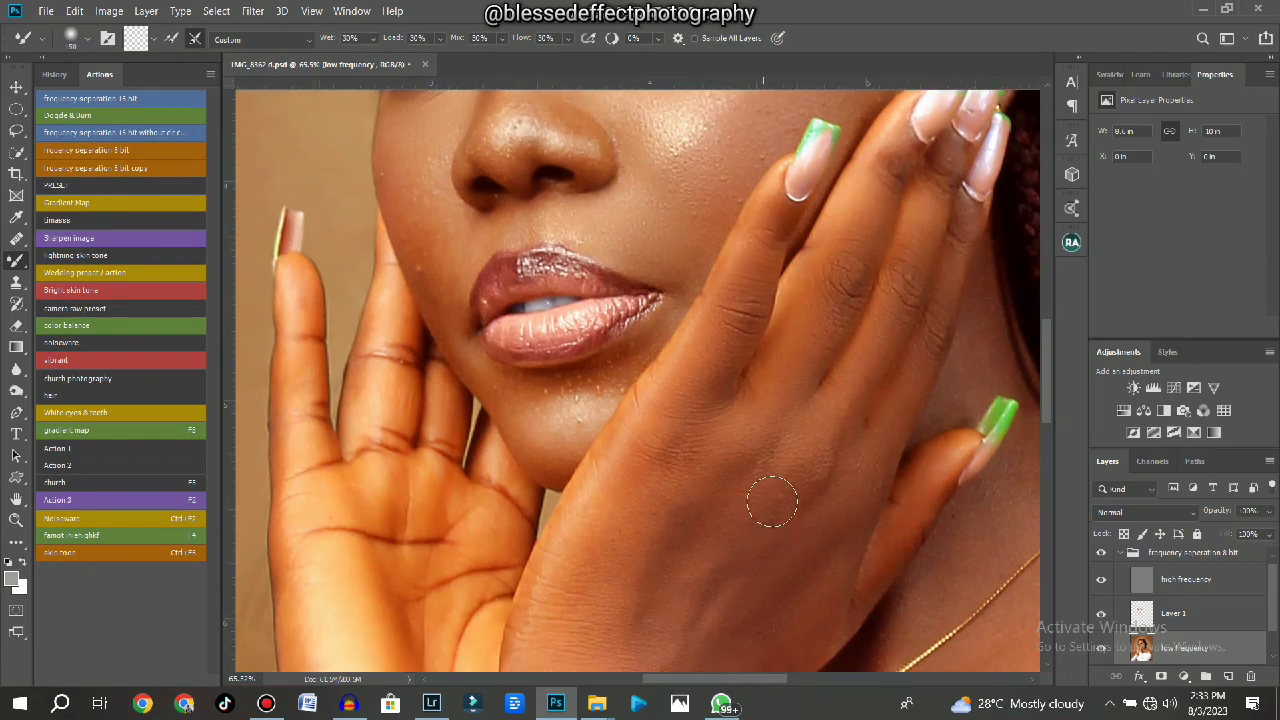
Smooth the back of the hand beside the left cheek with a progressively larger Mixer Brush.
key(])
key(])
key(])
drag(646, 503, 714, 487)
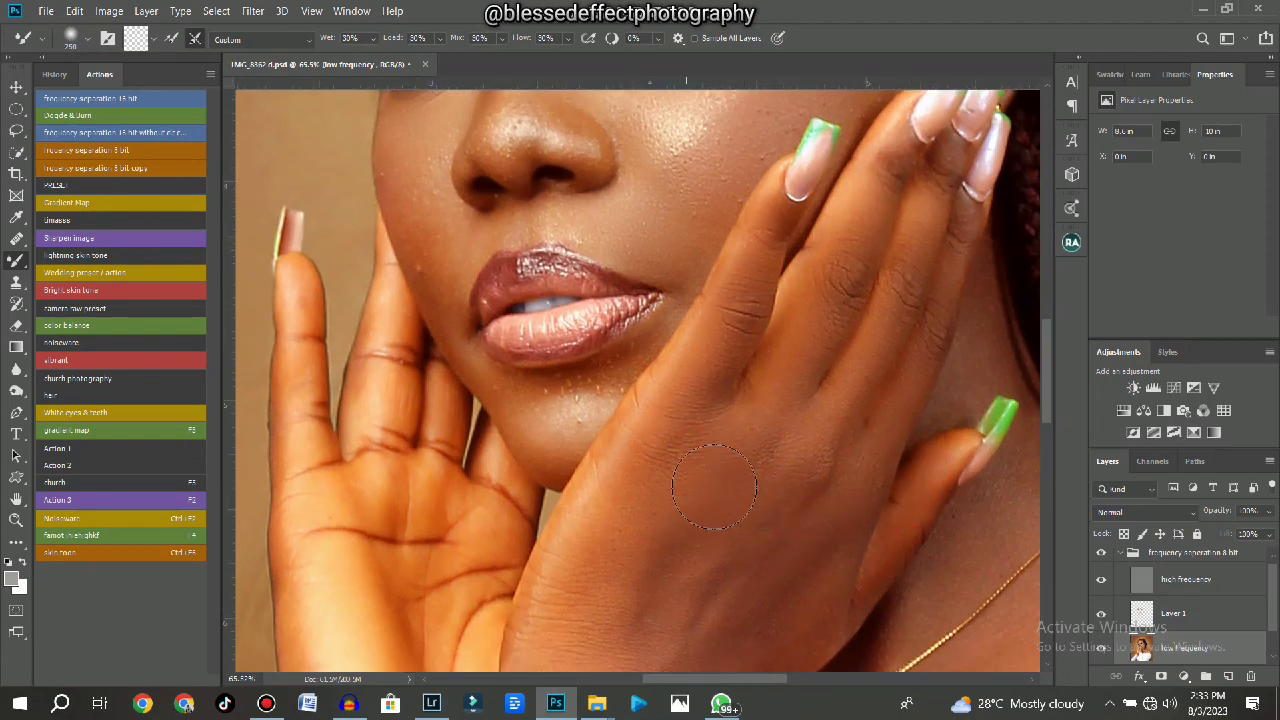
drag(773, 530, 833, 480)
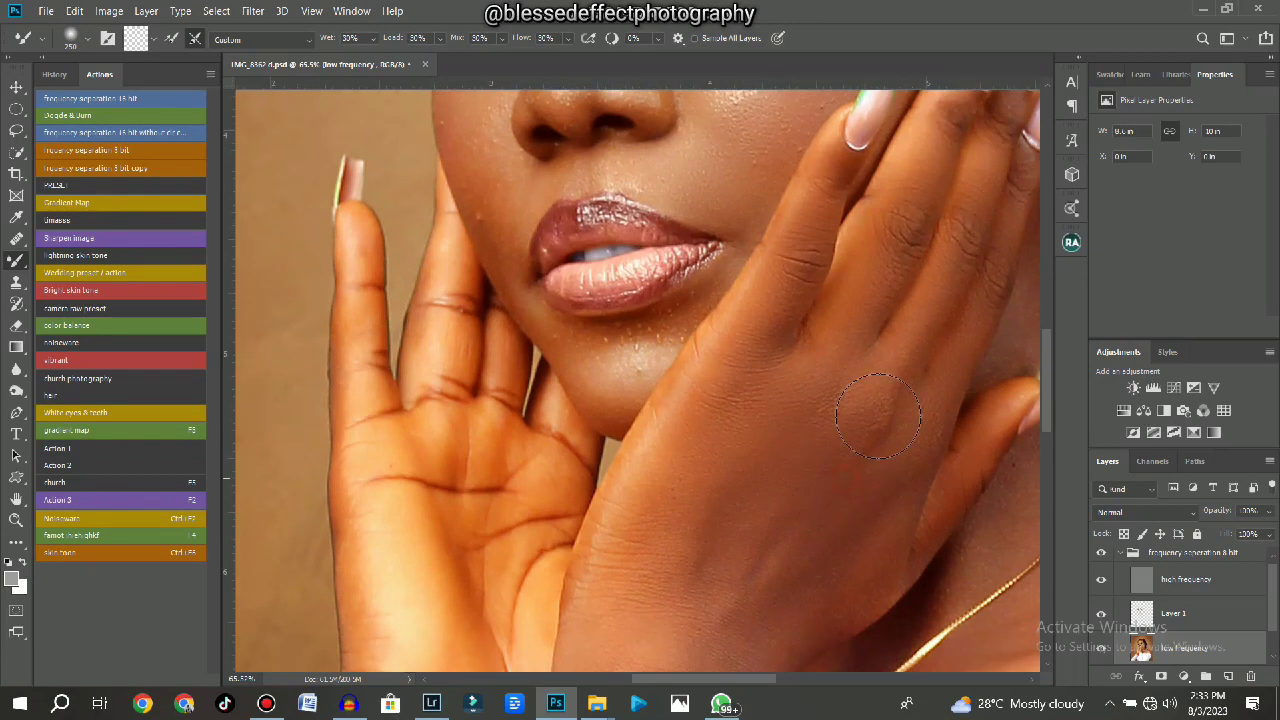
key(])
key(])
mouse_move(656, 572)
mouse_down()
mouse_move(722, 544)
mouse_move(681, 545)
mouse_move(746, 562)
mouse_up()
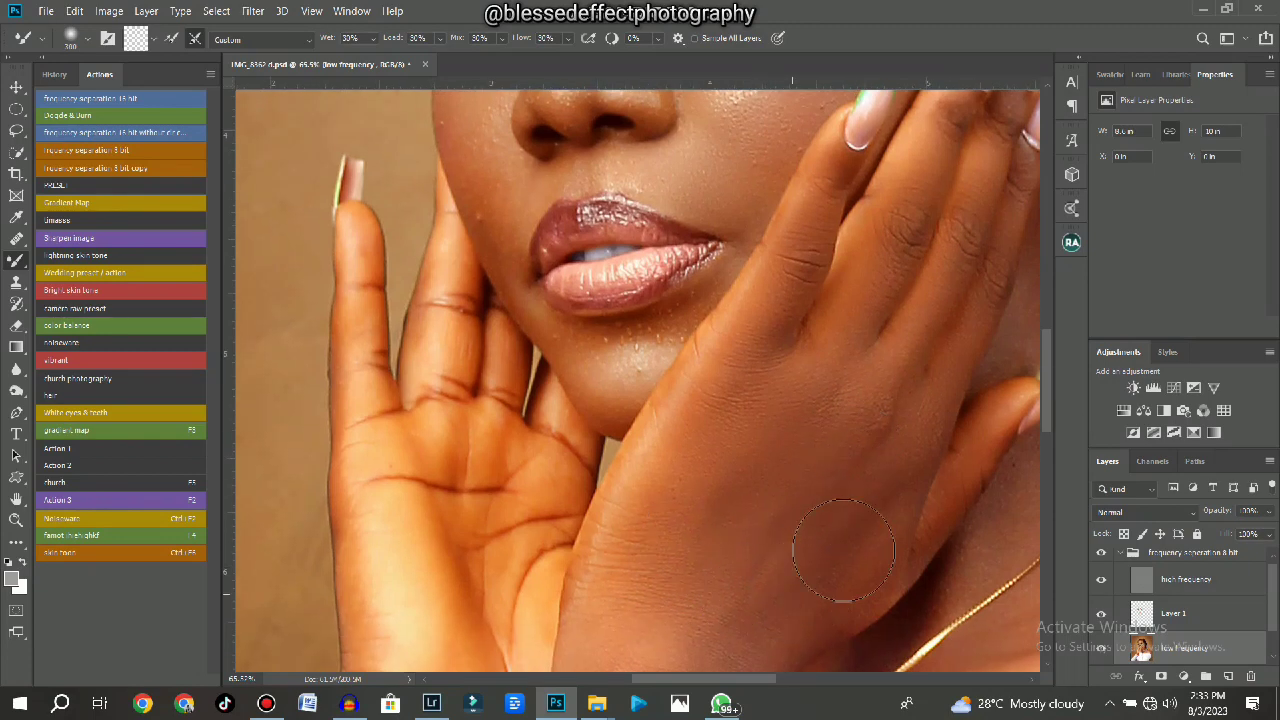
Blend the skin under the lower lip from the left mouth corner across the chin with a small Mixer Brush.
scroll(783, 390, down, 3)
scroll(655, 340, up, 7)
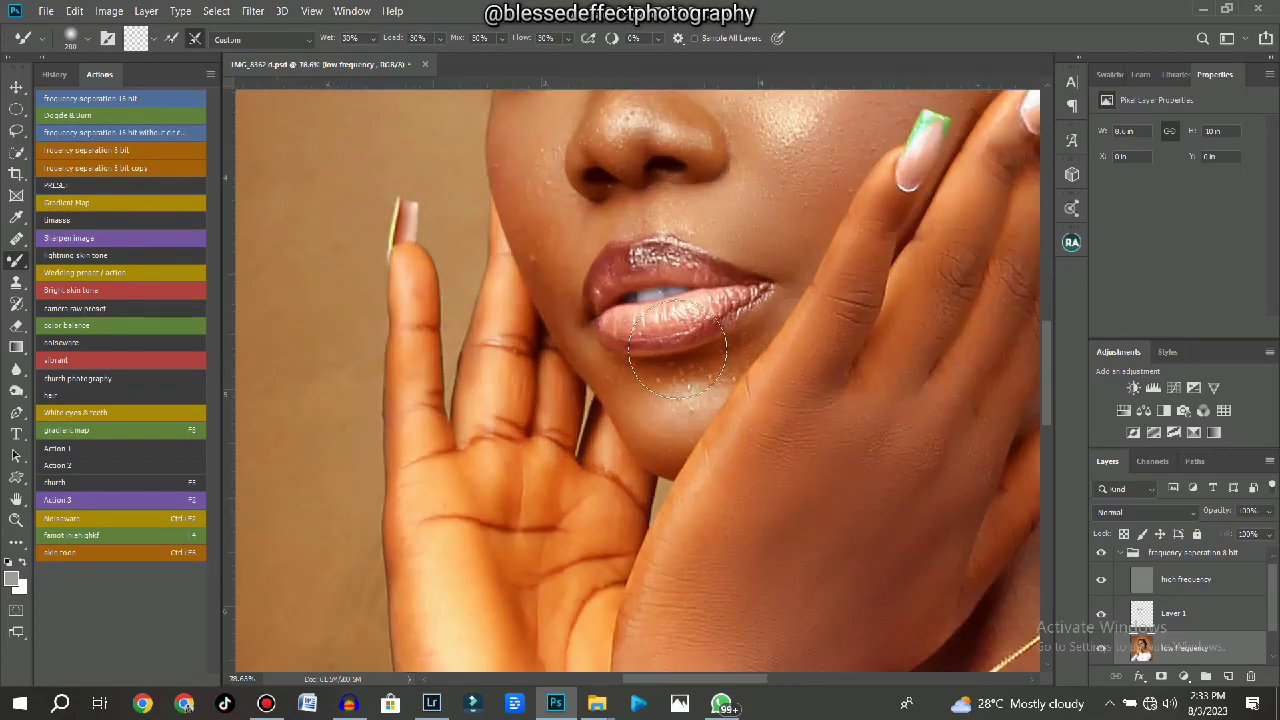
key([)
key([)
key([)
key([)
key([)
drag(713, 377, 770, 347)
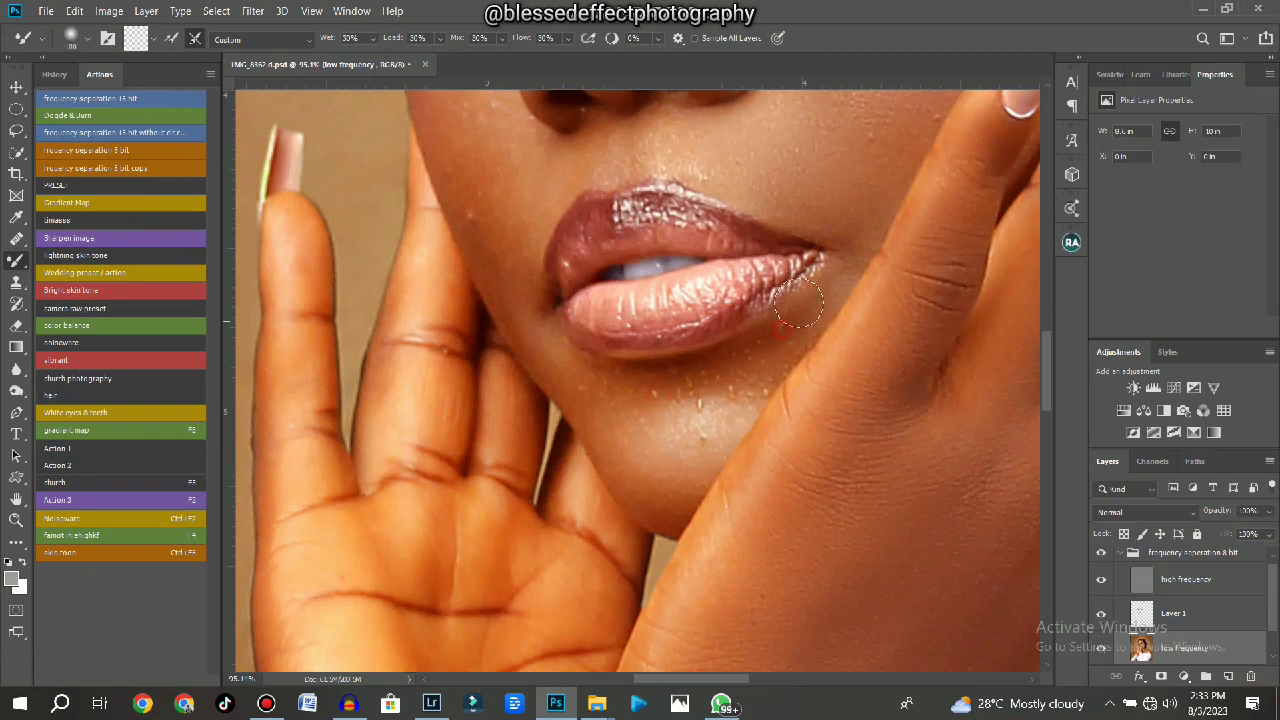
mouse_move(798, 305)
mouse_down()
mouse_move(773, 337)
mouse_move(674, 372)
mouse_move(586, 357)
mouse_move(697, 415)
mouse_move(679, 415)
mouse_move(737, 381)
mouse_move(729, 396)
mouse_move(622, 400)
mouse_move(619, 431)
mouse_move(663, 477)
mouse_move(664, 502)
mouse_move(698, 412)
mouse_move(692, 398)
mouse_move(674, 423)
mouse_up()
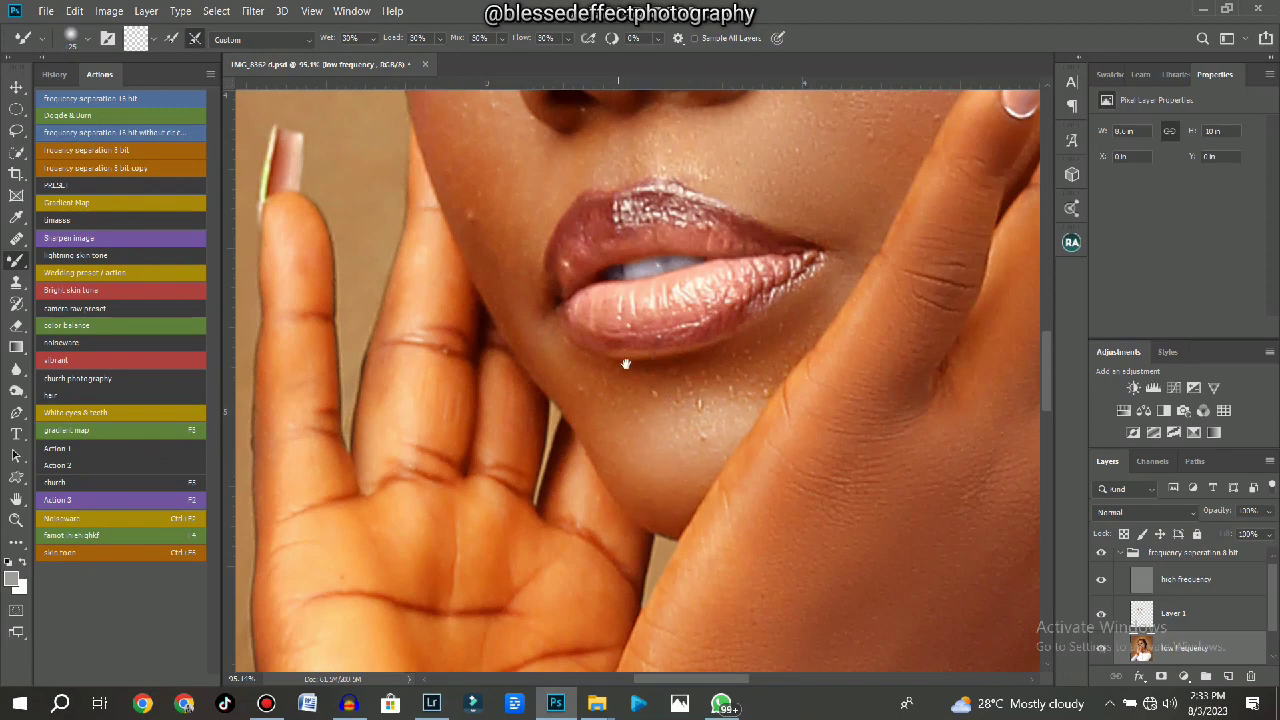
drag(625, 364, 675, 472)
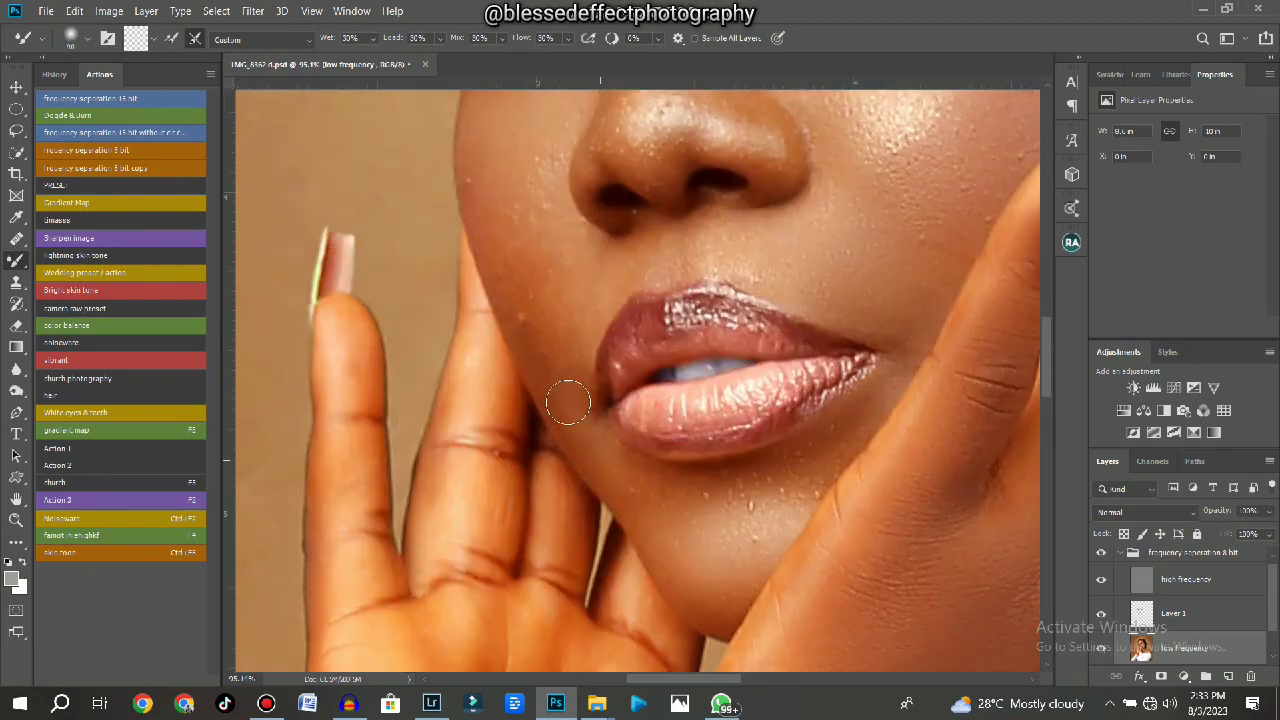
Blend the cheek between the nose and the mouth corner on the open-palm side with a progressively larger Mixer Brush.
drag(576, 341, 583, 329)
drag(570, 376, 580, 336)
key(])
drag(590, 285, 603, 356)
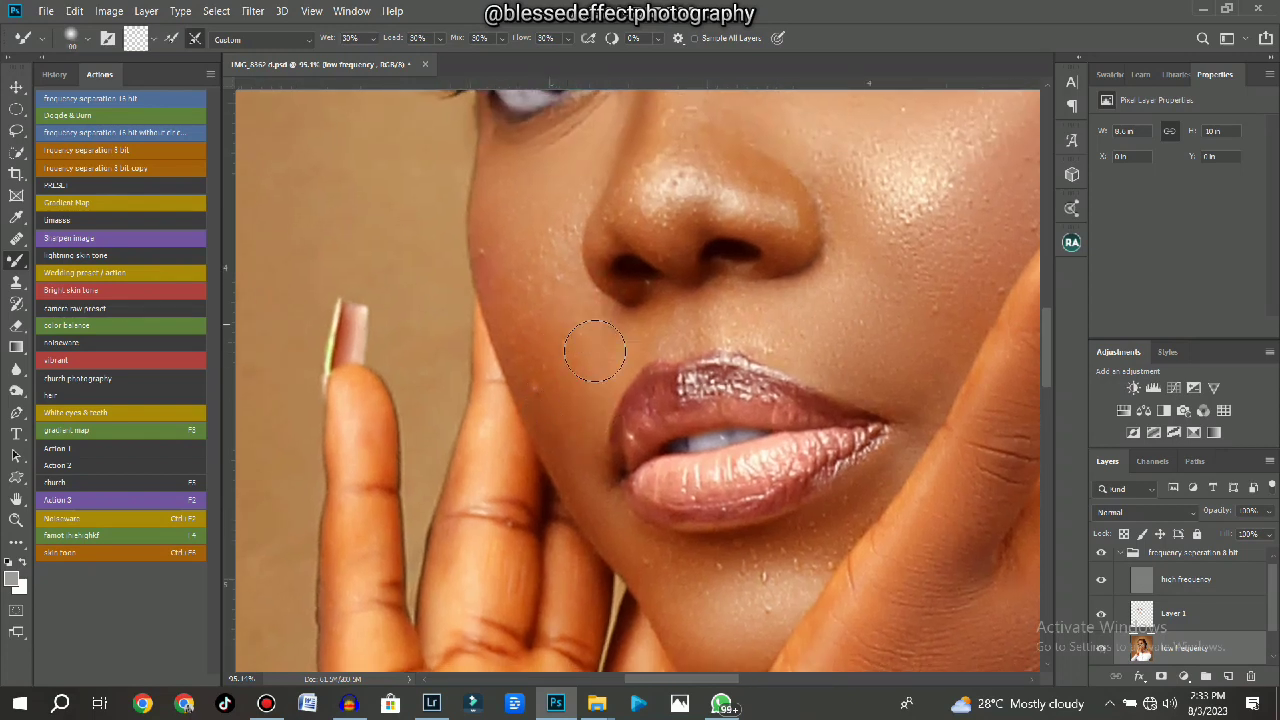
scroll(595, 350, up, 2)
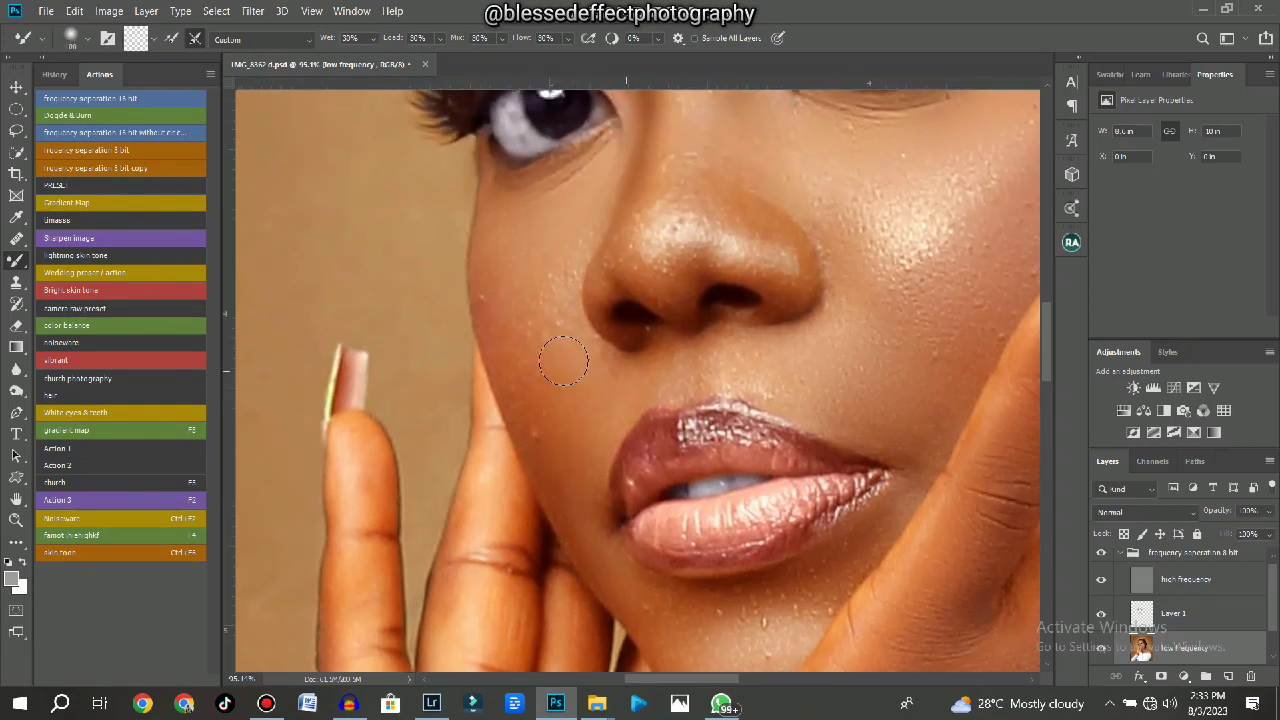
key(])
mouse_move(564, 349)
mouse_down()
mouse_move(586, 431)
mouse_move(563, 456)
mouse_move(556, 445)
mouse_move(554, 372)
mouse_move(561, 416)
mouse_move(594, 459)
mouse_up()
key(])
key(])
drag(676, 412, 578, 383)
Smooth the nose tip and the skin above the upper lip with a reduced Mixer Brush.
key([)
key([)
key([)
key([)
key([)
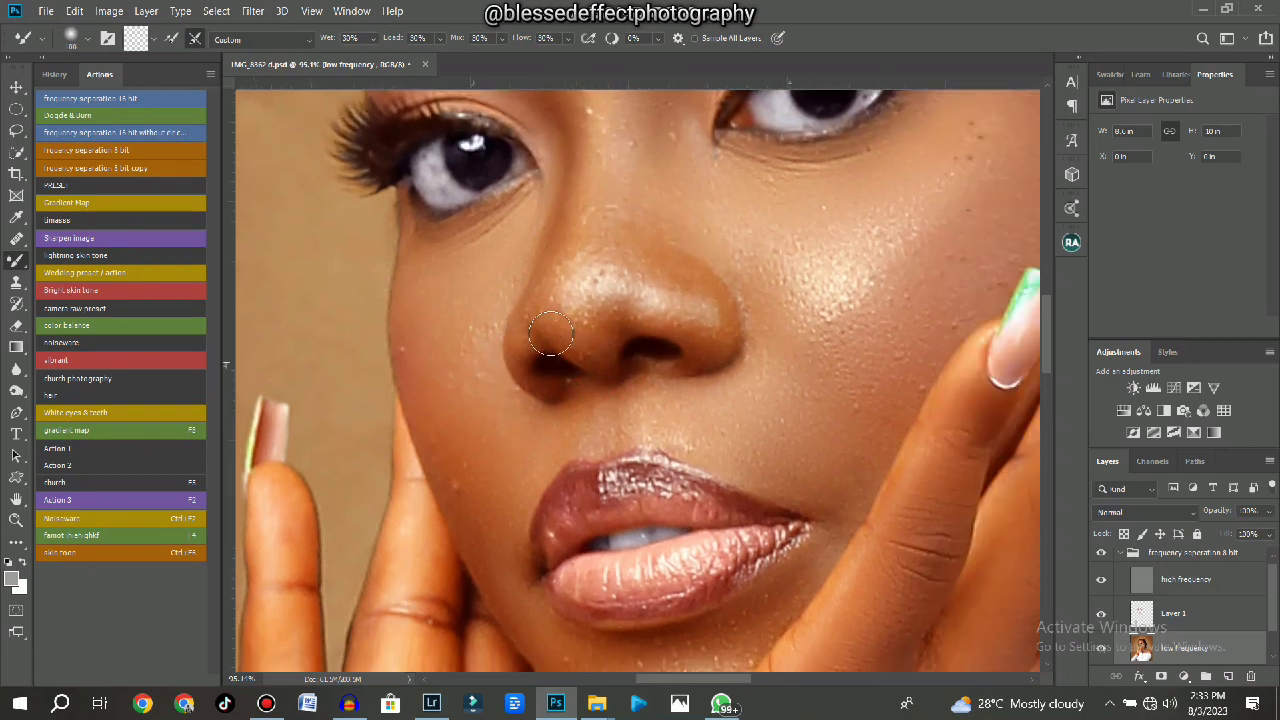
mouse_move(545, 315)
mouse_down()
mouse_move(544, 273)
mouse_move(557, 316)
mouse_move(580, 322)
mouse_move(604, 276)
mouse_move(605, 331)
mouse_move(590, 310)
mouse_move(609, 334)
mouse_move(622, 277)
mouse_move(609, 292)
mouse_move(640, 274)
mouse_move(660, 300)
mouse_move(724, 326)
mouse_move(679, 283)
mouse_up()
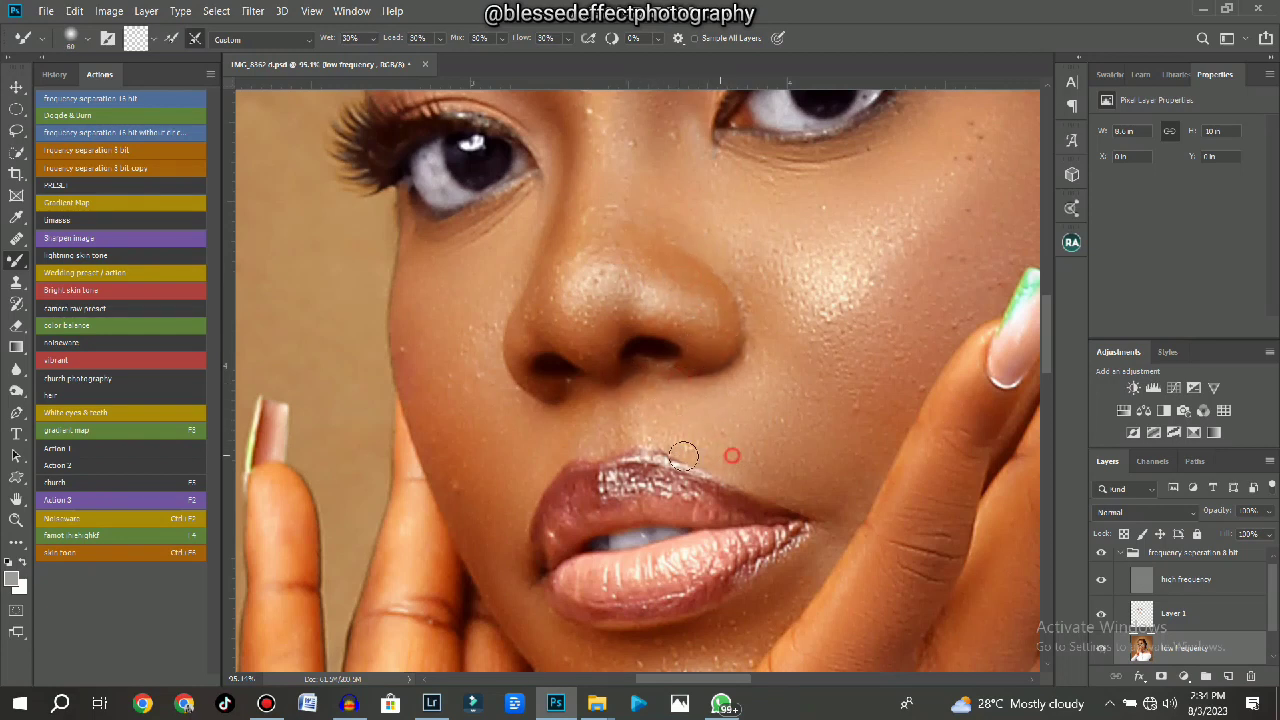
drag(643, 433, 581, 427)
scroll(614, 440, down, 3)
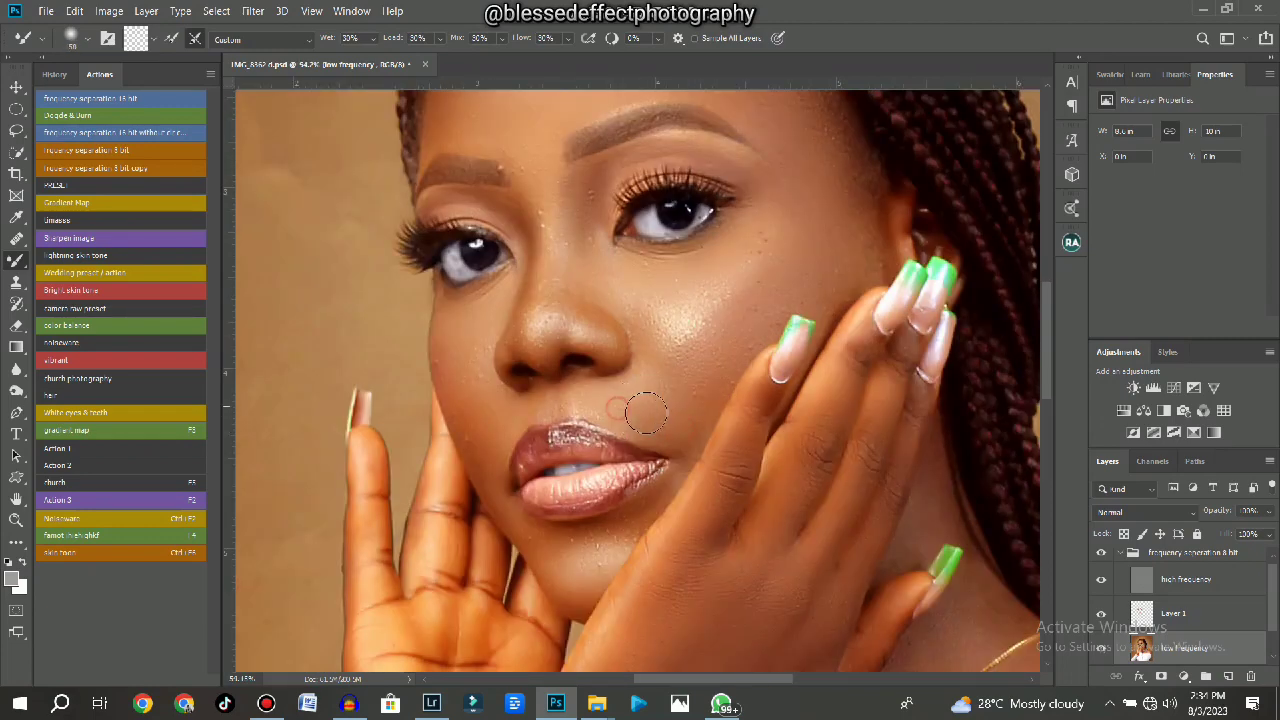
drag(633, 409, 651, 406)
scroll(699, 290, down, 2)
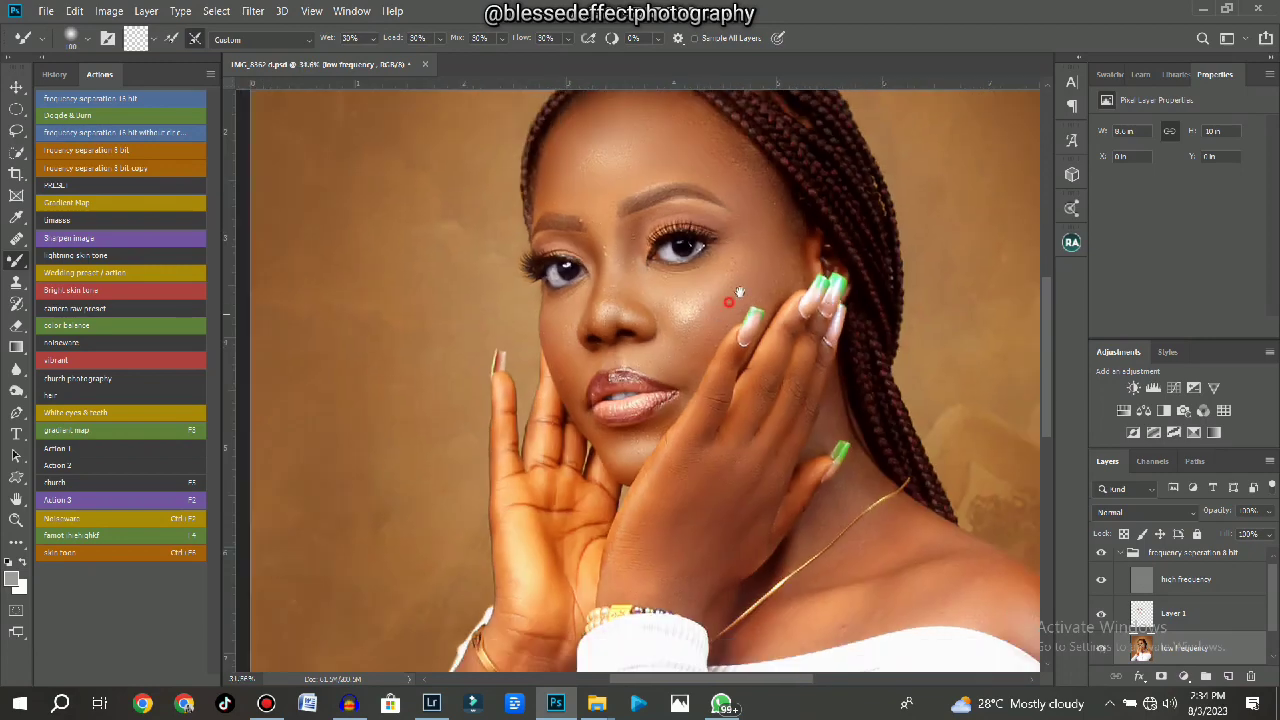
Blend the skin tones along the nose bridge and onto the highlighted cheek beneath the eye with the Mixer Brush.
scroll(670, 300, up, 2)
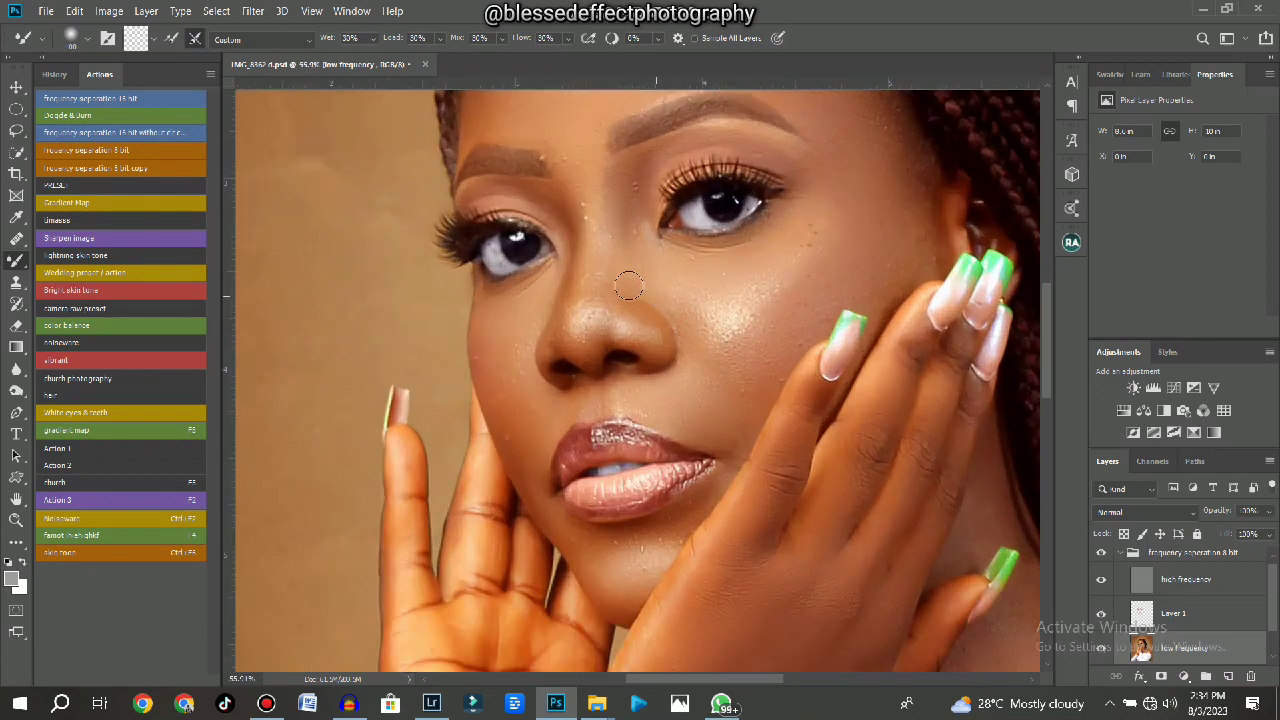
key([)
click(577, 306)
mouse_move(580, 206)
mouse_down()
mouse_move(641, 236)
mouse_move(634, 223)
mouse_move(650, 264)
mouse_move(704, 290)
mouse_move(682, 276)
mouse_move(722, 268)
mouse_move(665, 274)
mouse_move(629, 246)
mouse_up()
drag(688, 296, 713, 270)
scroll(730, 266, down, 3)
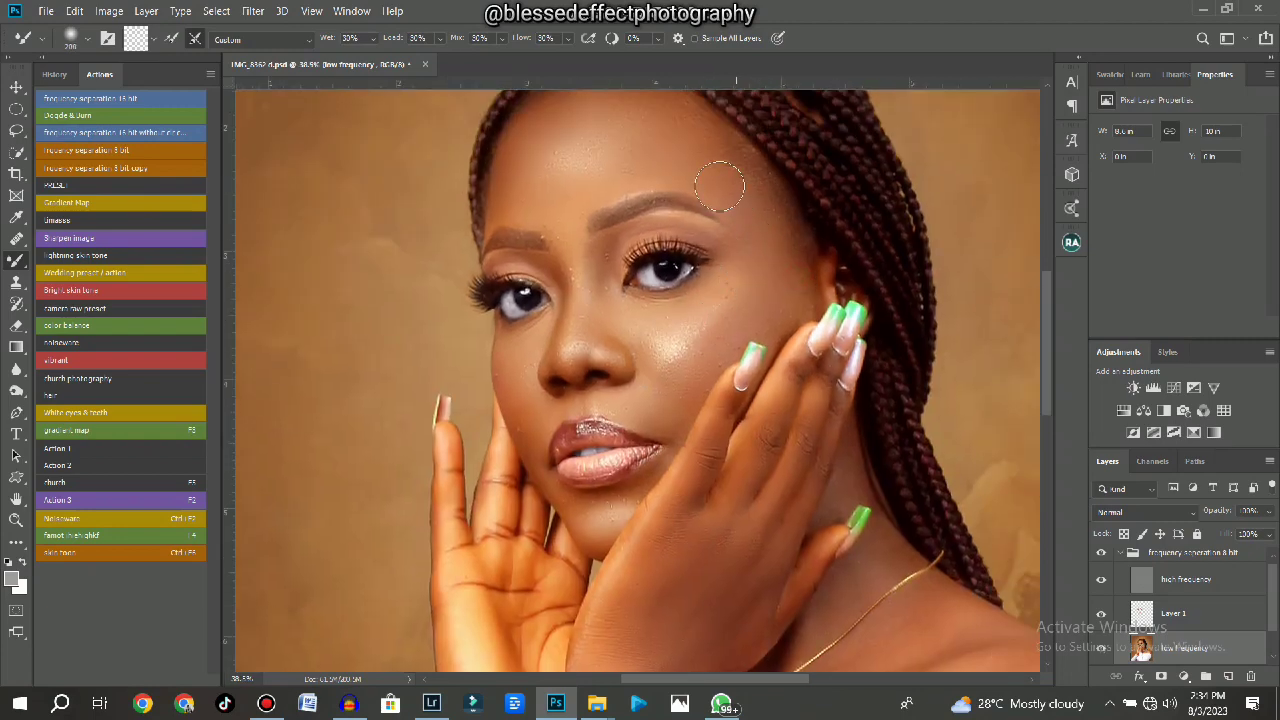
Smooth the chest and lower neck skin along the gold necklace with a large Mixer Brush.
scroll(765, 225, down, 2)
scroll(522, 288, up, 4)
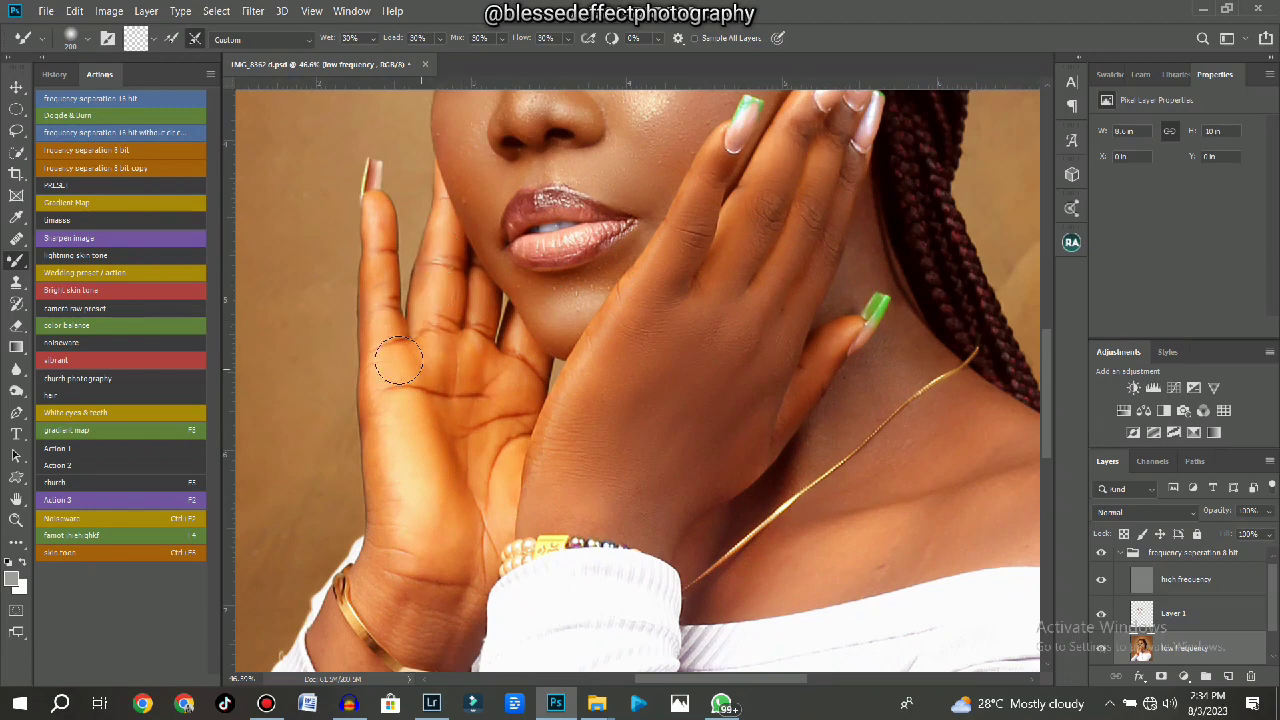
scroll(405, 430, down, 2)
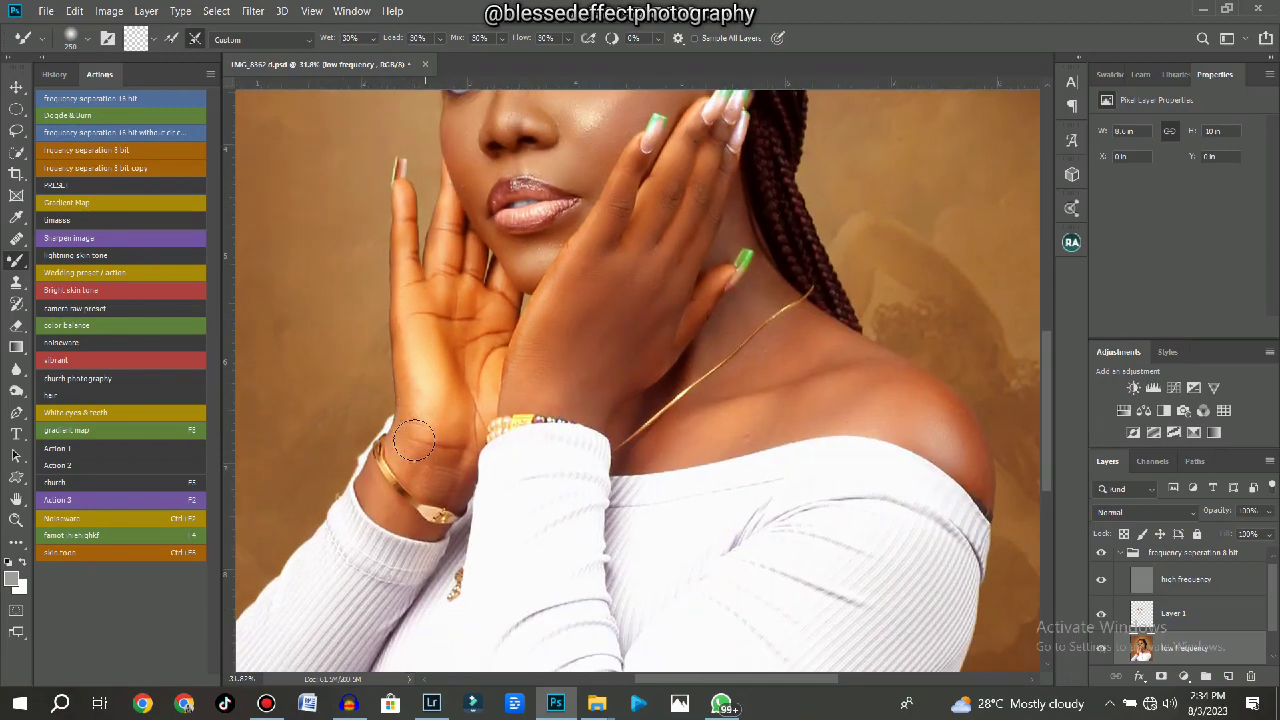
key(])
drag(617, 371, 513, 303)
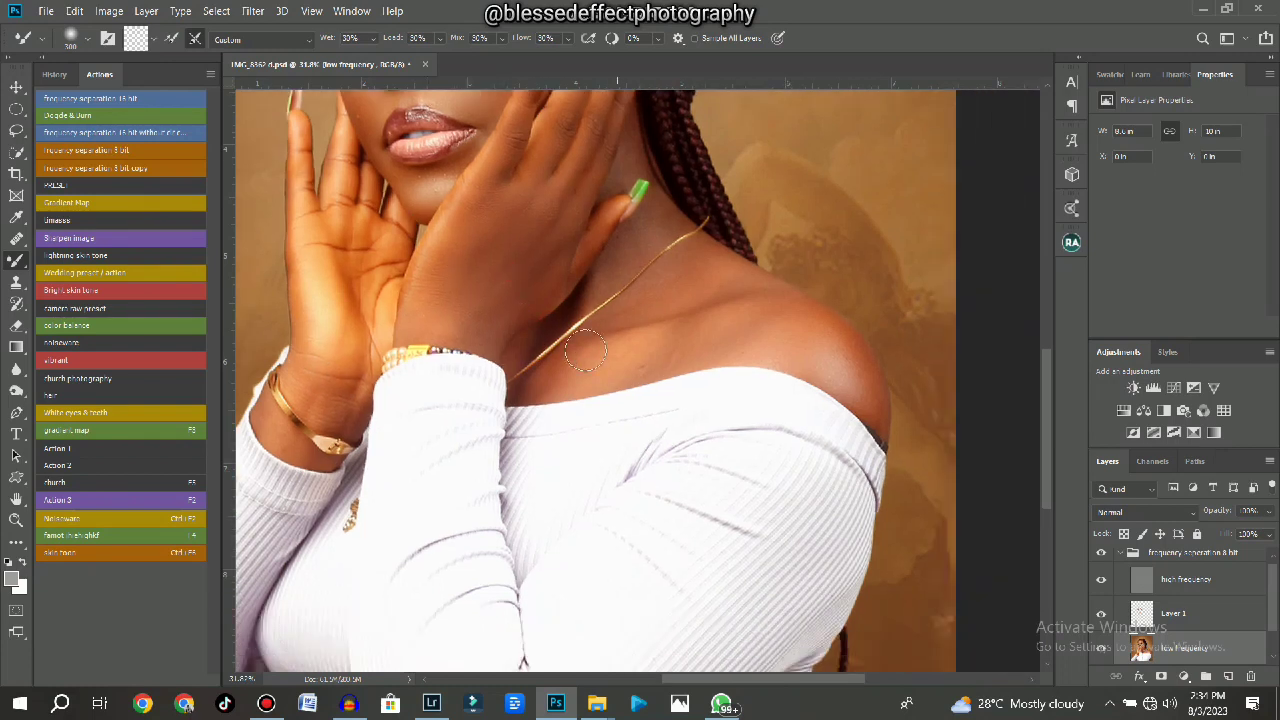
key([)
mouse_move(566, 374)
mouse_down()
mouse_move(780, 332)
mouse_move(862, 382)
mouse_move(760, 314)
mouse_move(642, 298)
mouse_move(760, 300)
mouse_move(820, 337)
mouse_move(655, 268)
mouse_up()
key(])
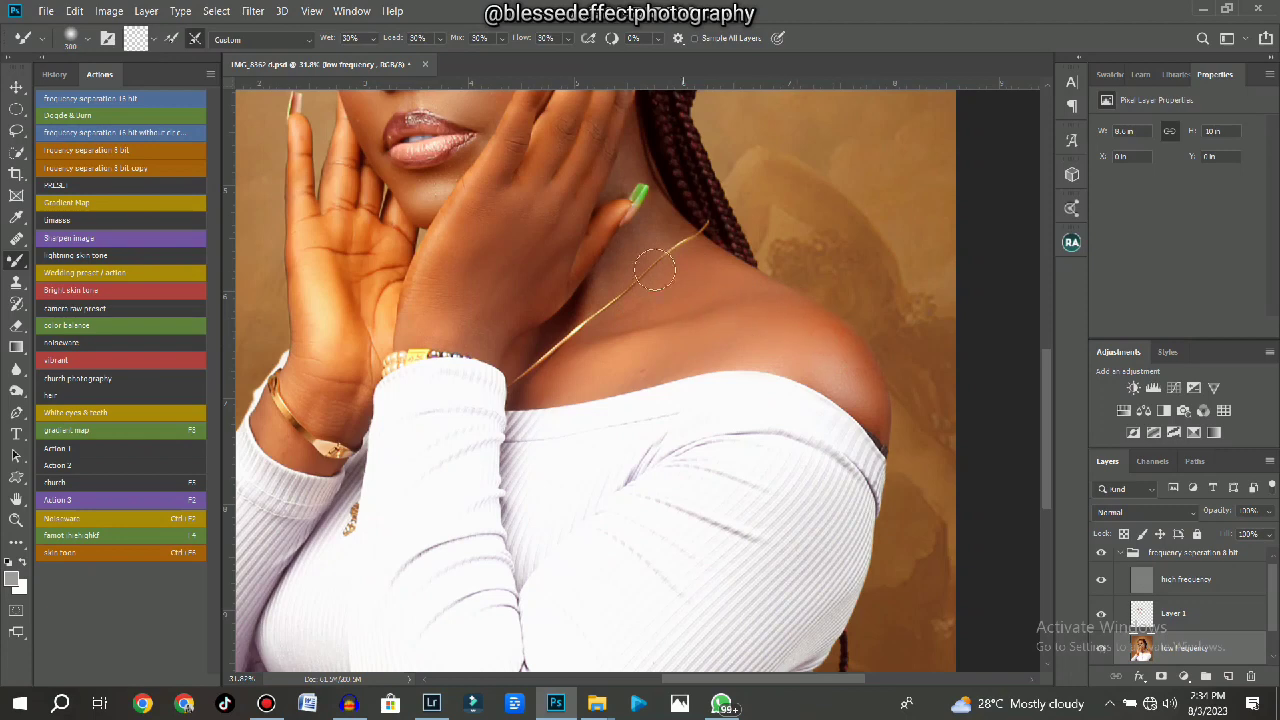
Blend the neck beside the thumb nail and the cheek between the mouth corner and index finger with a smaller Mixer Brush.
scroll(614, 288, up, 5)
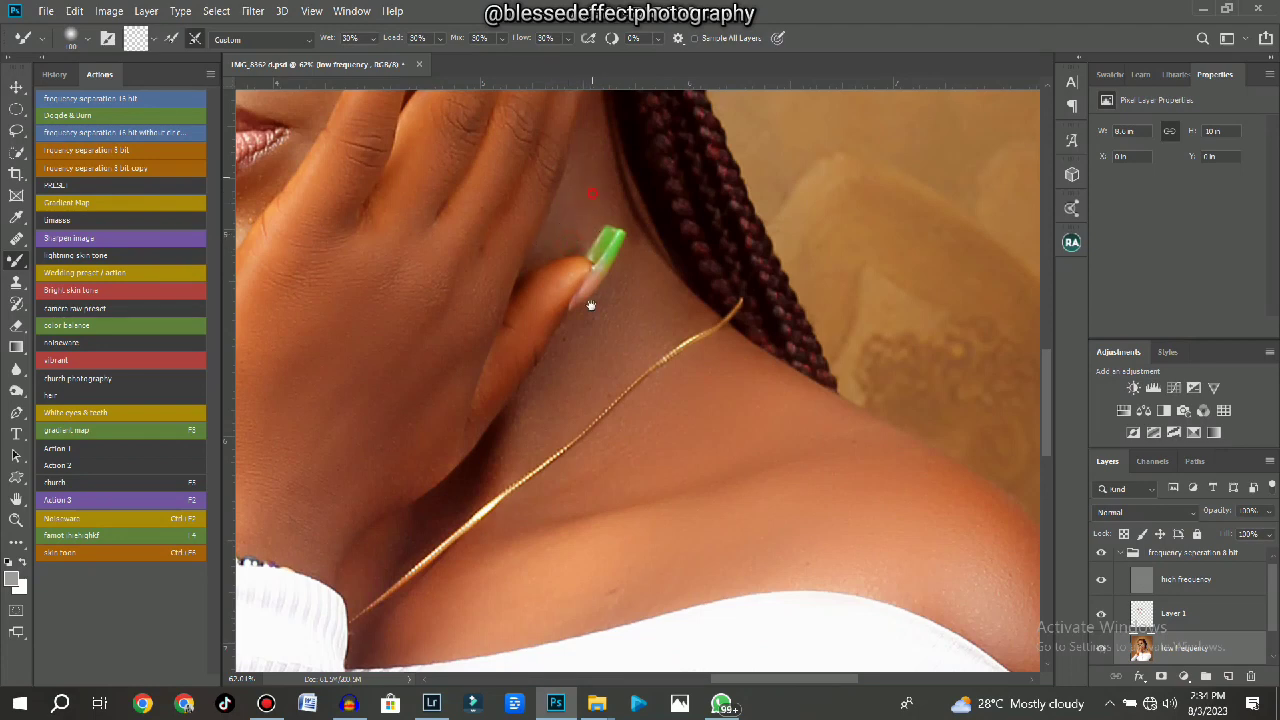
drag(591, 305, 588, 340)
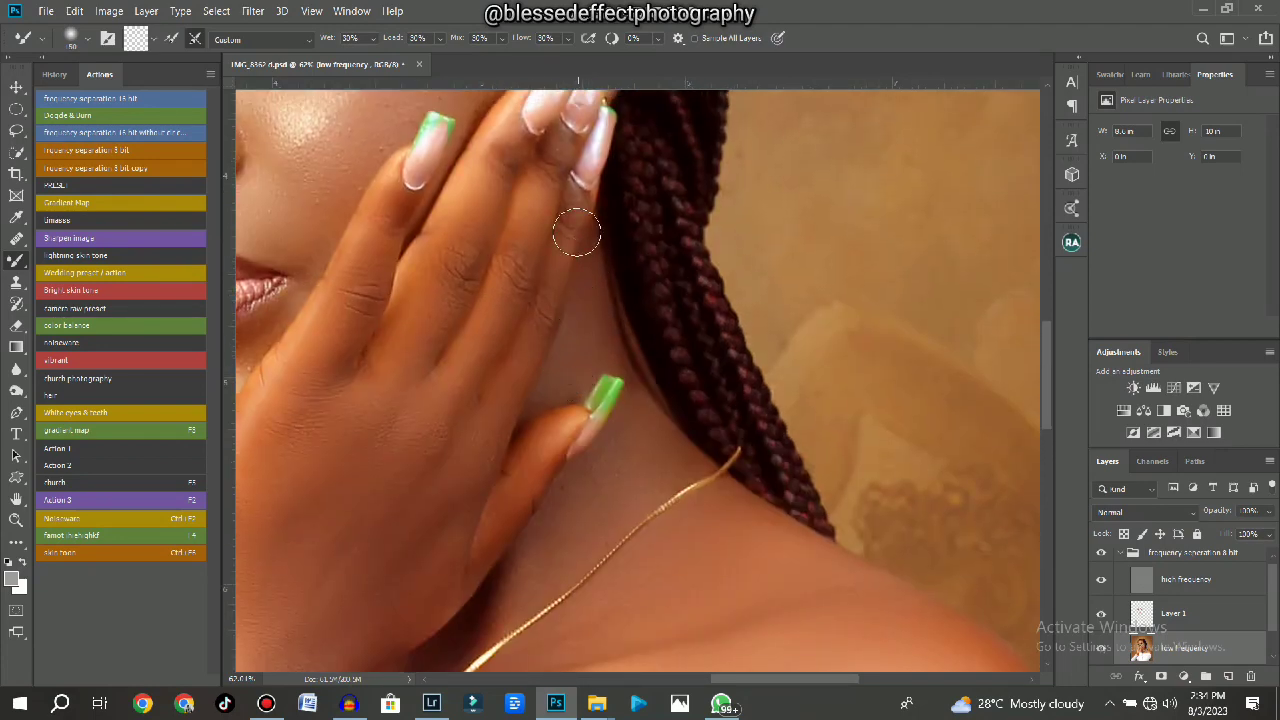
scroll(578, 238, down, 3)
scroll(495, 246, down, 3)
scroll(495, 246, up, 3)
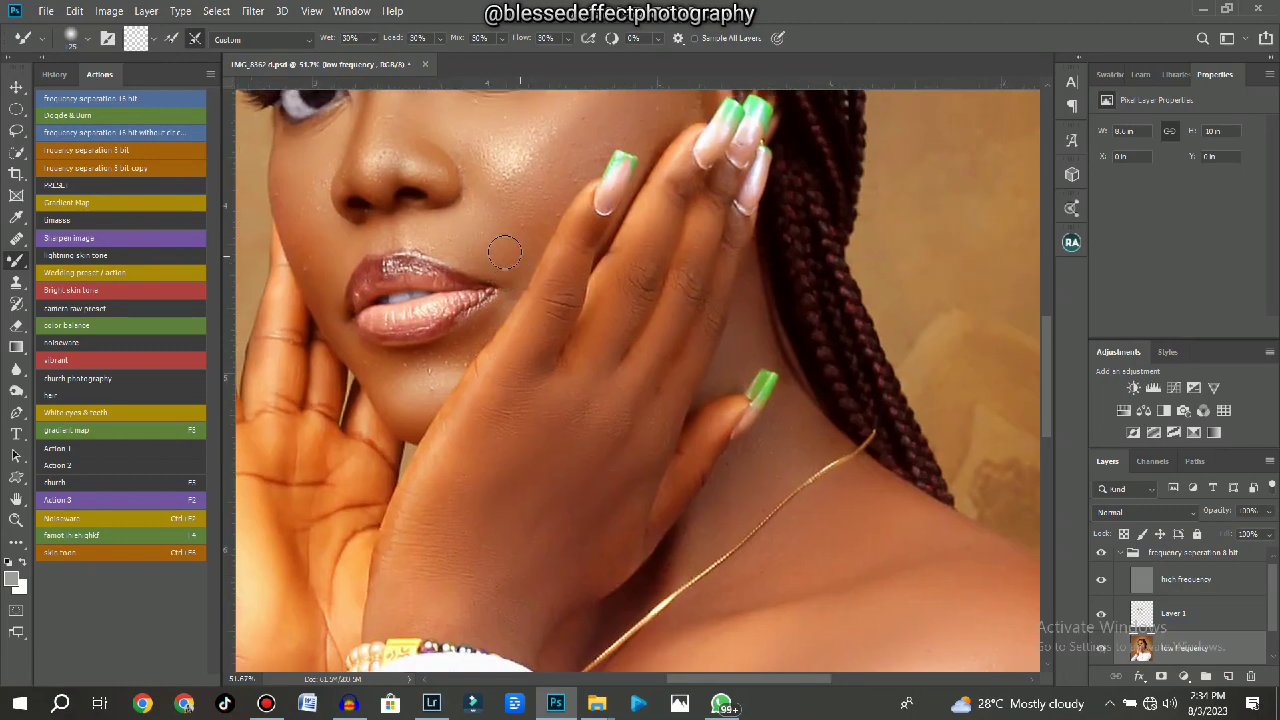
key(])
click(523, 198)
click(487, 217)
scroll(497, 193, down, 5)
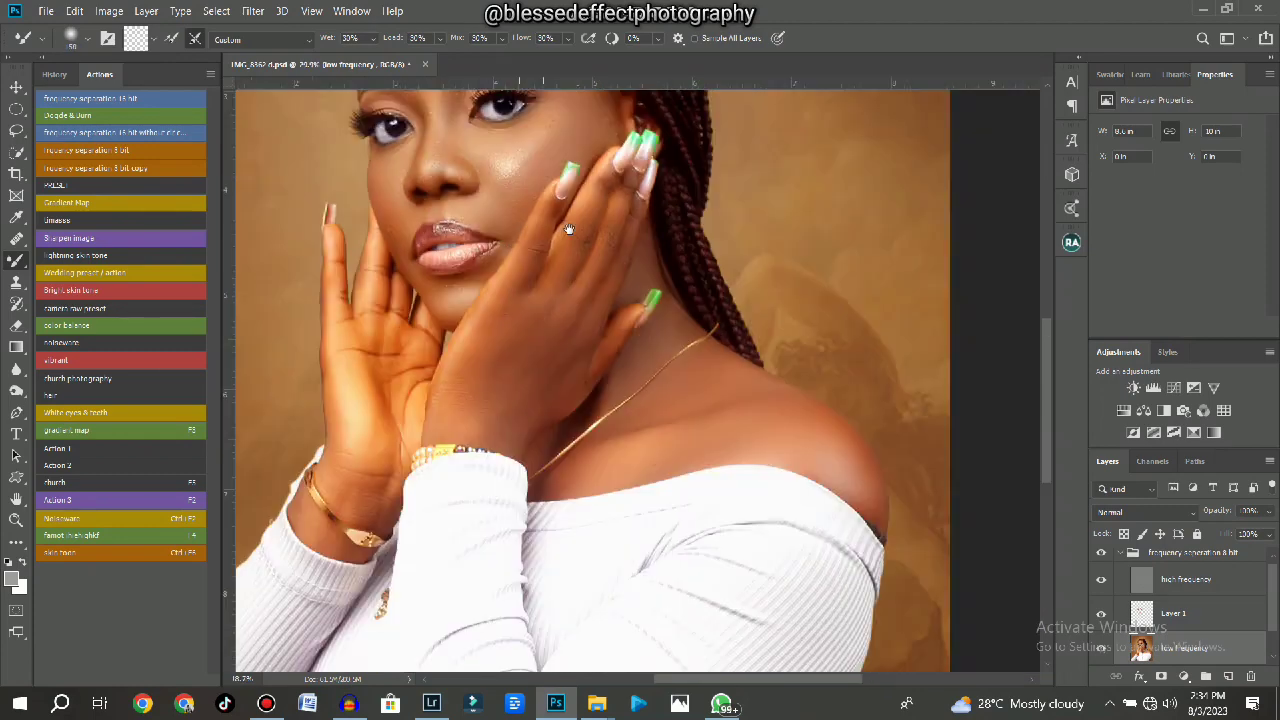
Even out the skin tones on the bare shoulder along the edge of the white sleeve.
scroll(698, 404, up, 3)
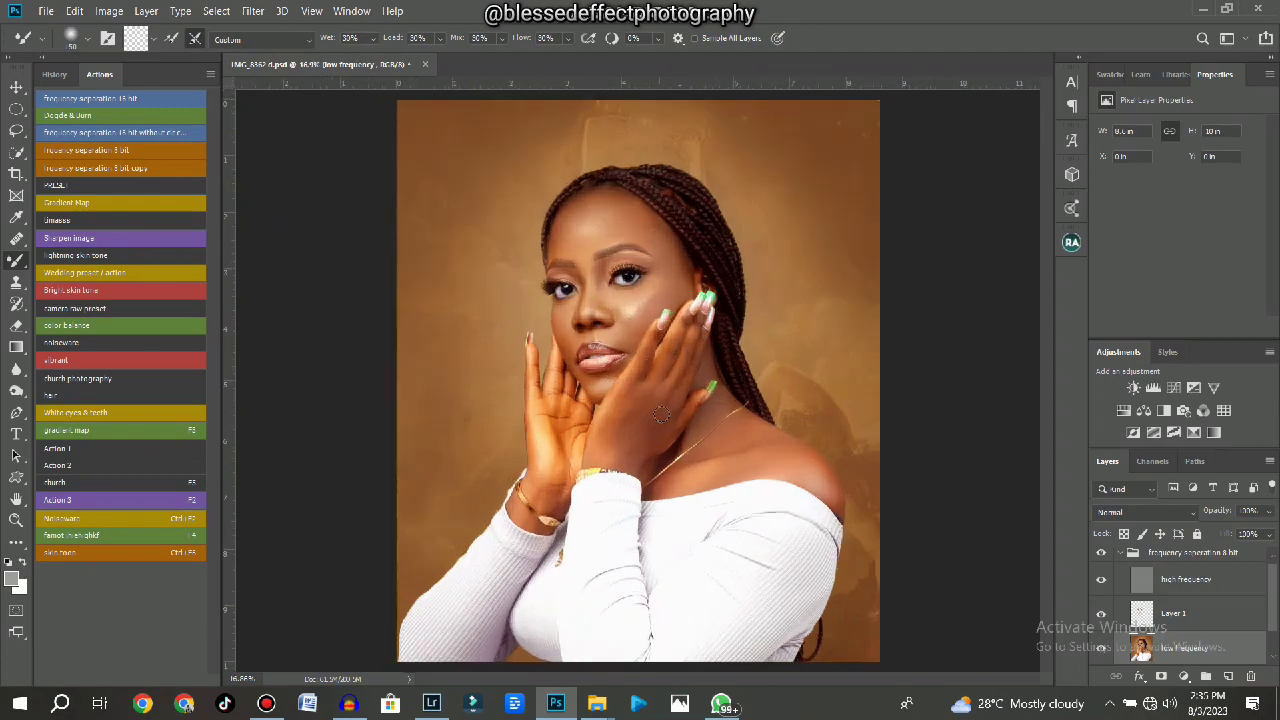
scroll(904, 510, up, 5)
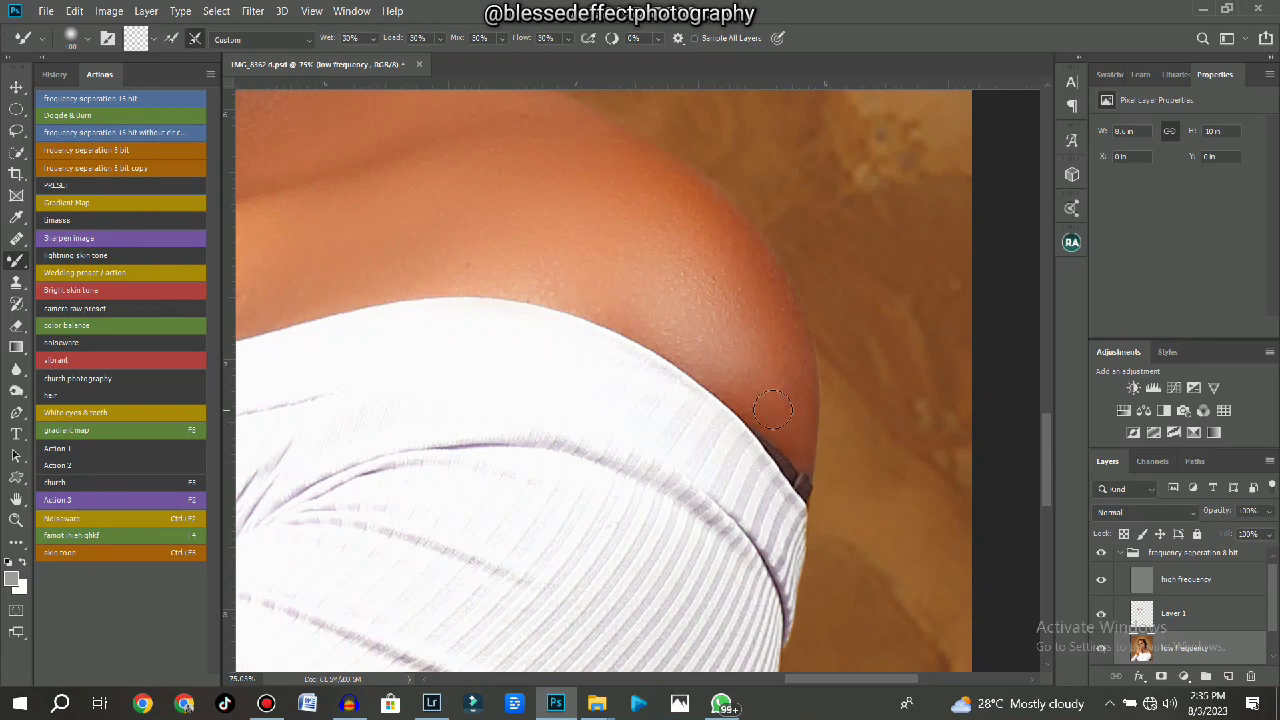
drag(721, 370, 758, 400)
scroll(899, 449, down, 8)
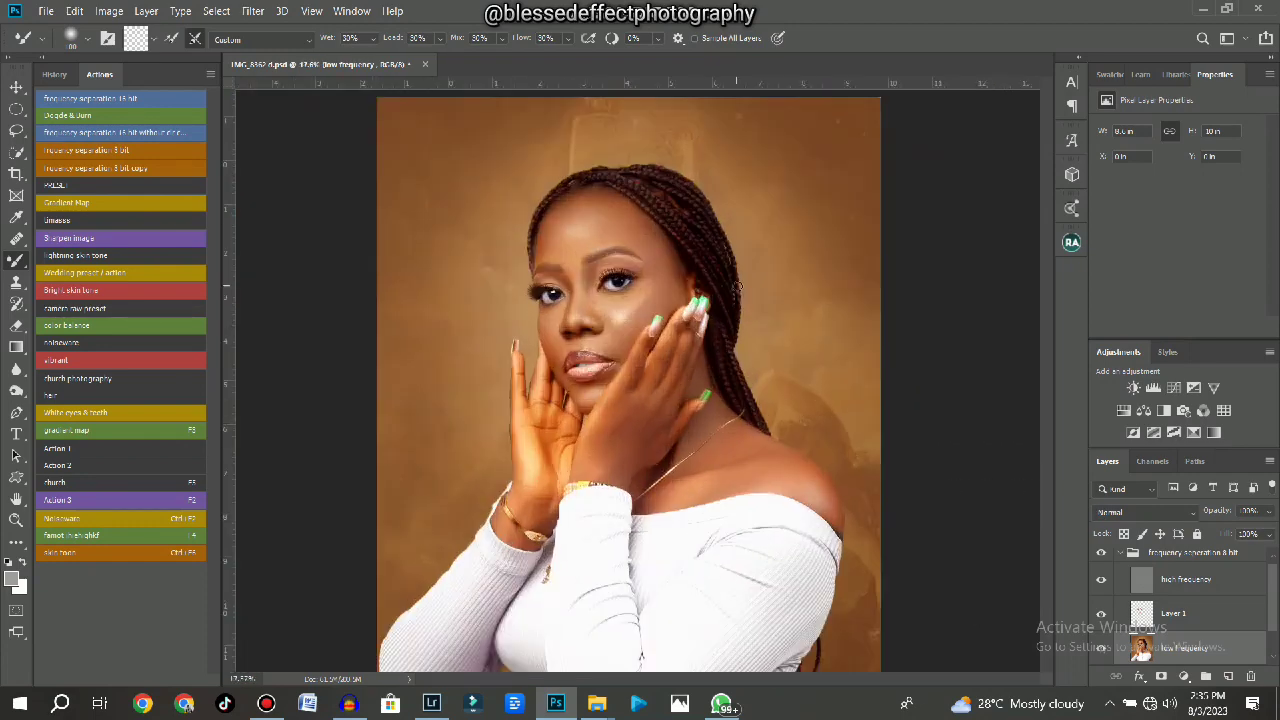
Toggle the frequency separation group's visibility to compare before and after, and examine the face, hands and neck up close.
scroll(737, 287, up, 1)
click(1100, 553)
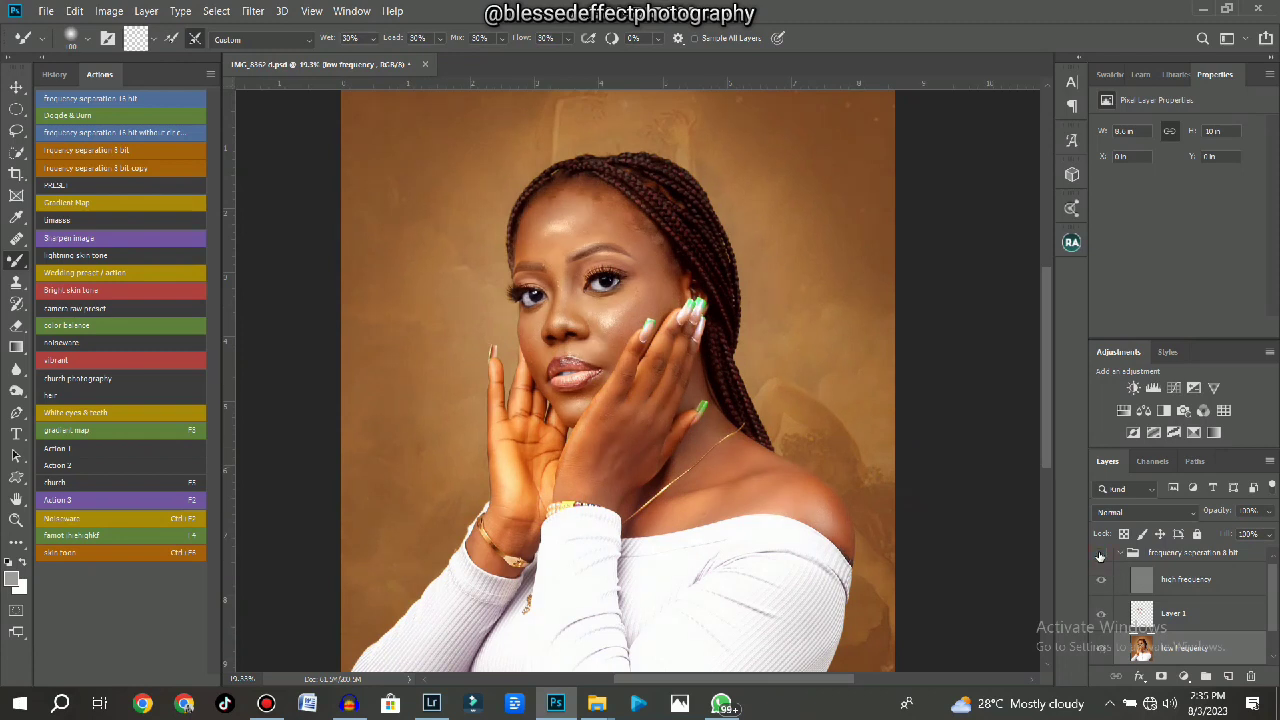
click(1100, 554)
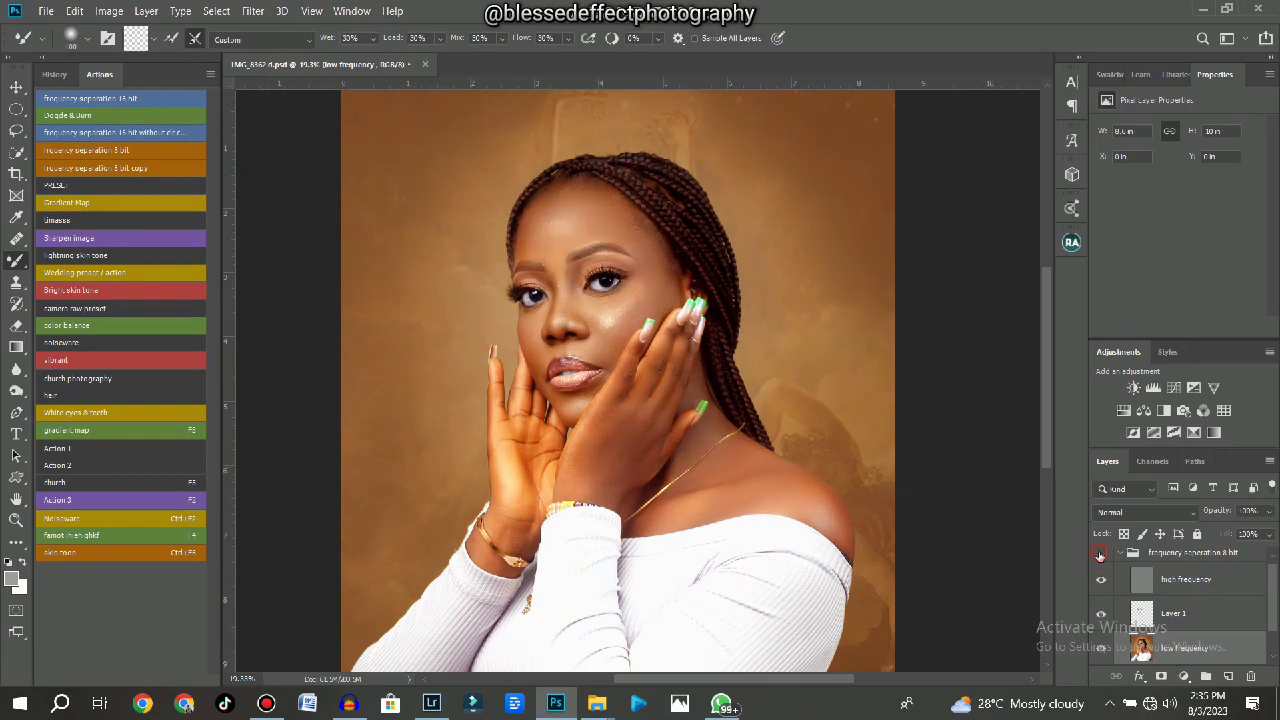
click(1100, 554)
click(1100, 554)
scroll(605, 301, up, 5)
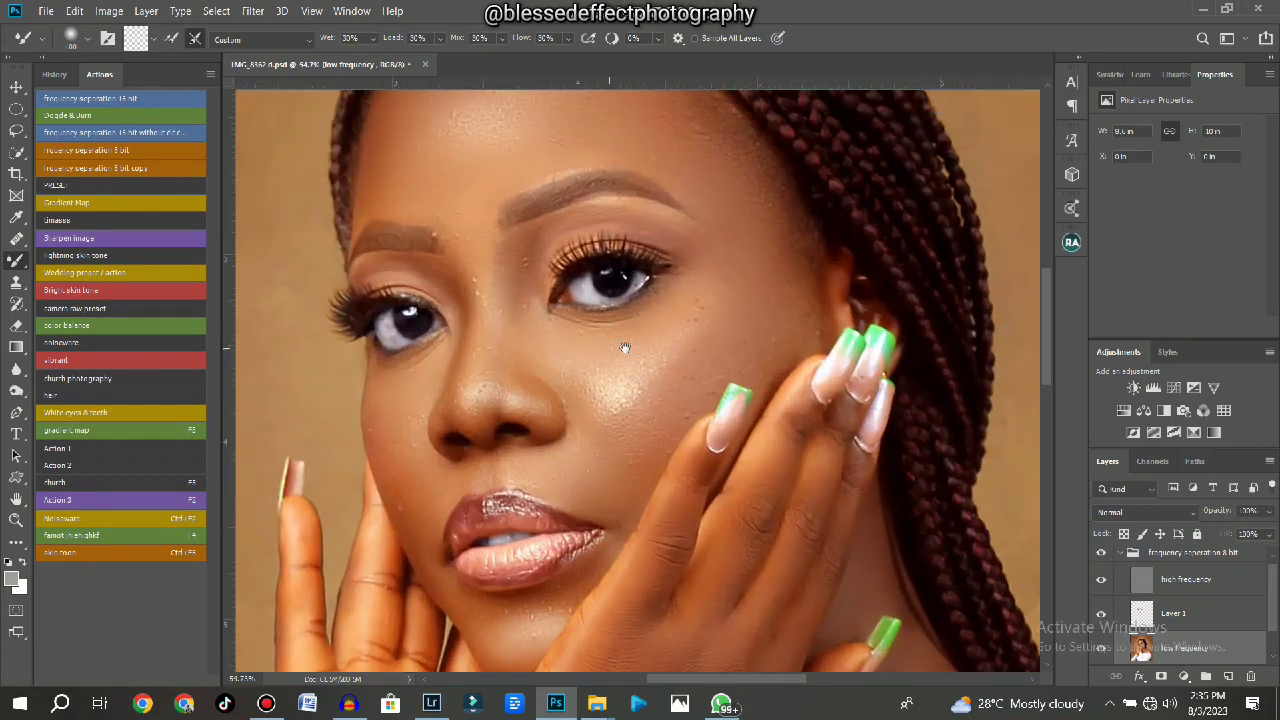
scroll(625, 348, down, 3)
drag(786, 469, 663, 215)
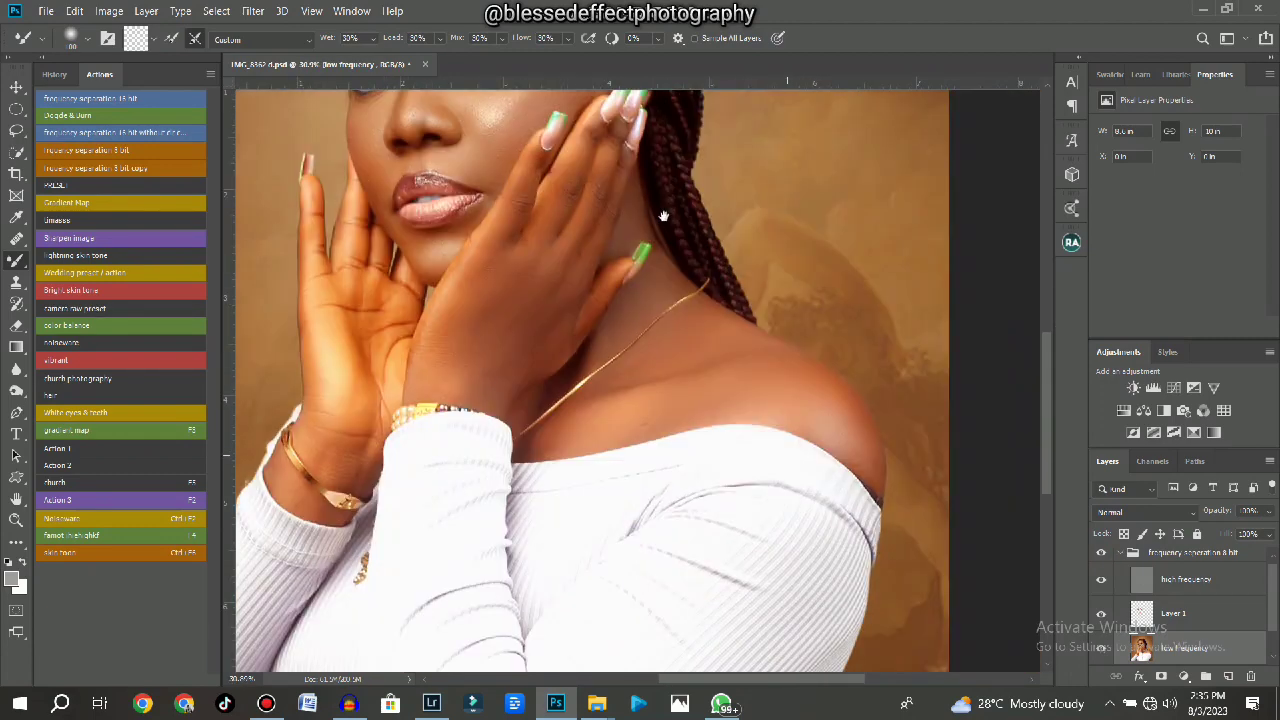
scroll(843, 440, up, 3)
scroll(711, 389, up, 5)
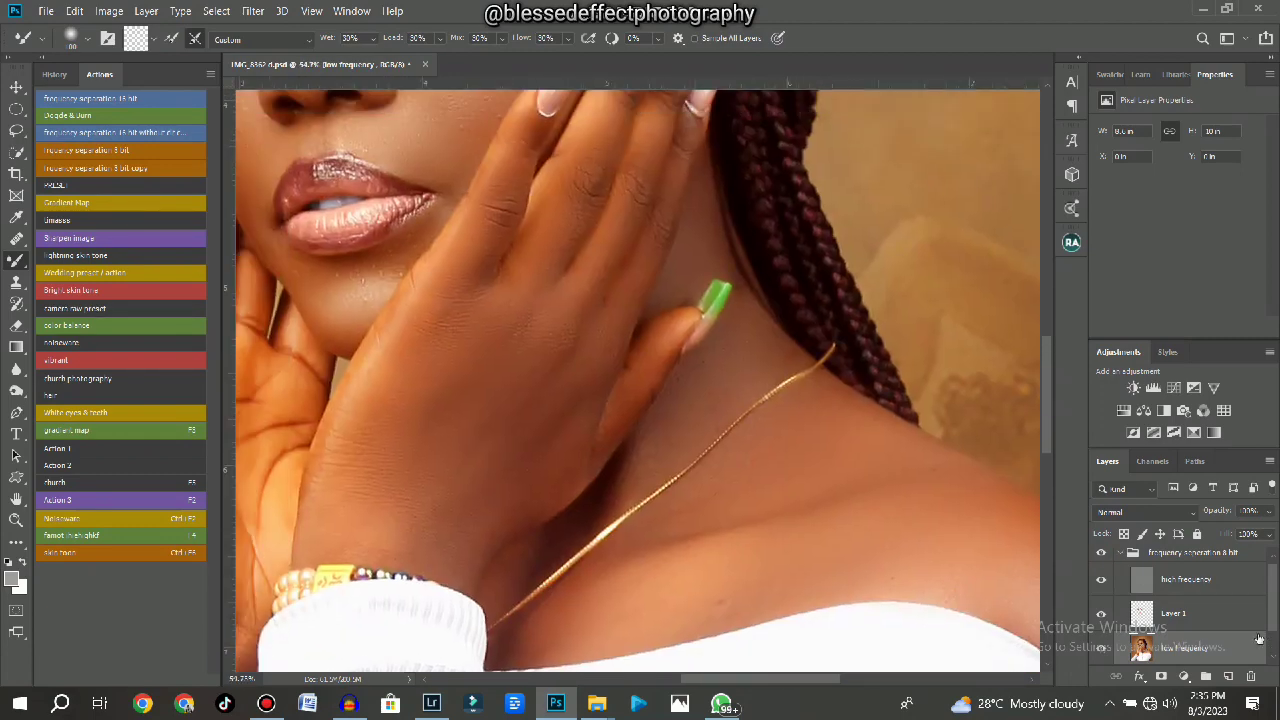
On the high frequency layer, remove the dark spot and bumps on the chin below the lower lip with a small Clone Stamp.
click(1174, 582)
drag(493, 292, 603, 460)
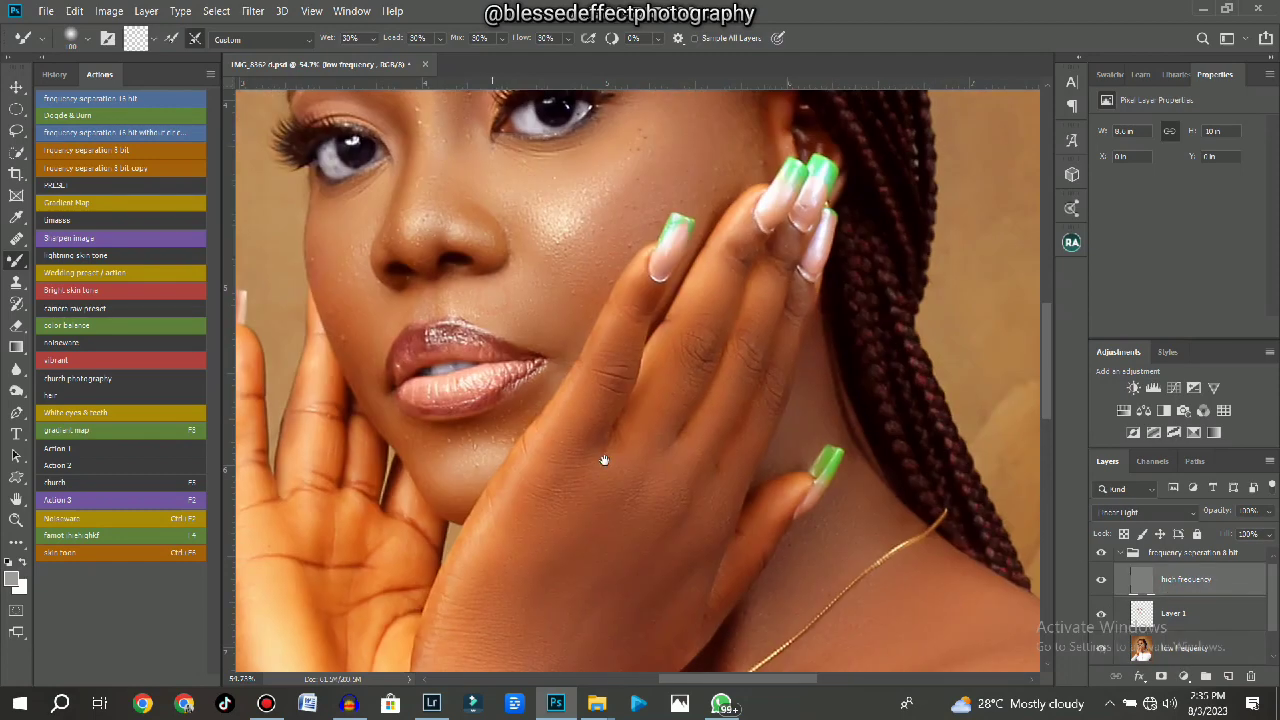
scroll(516, 288, up, 2)
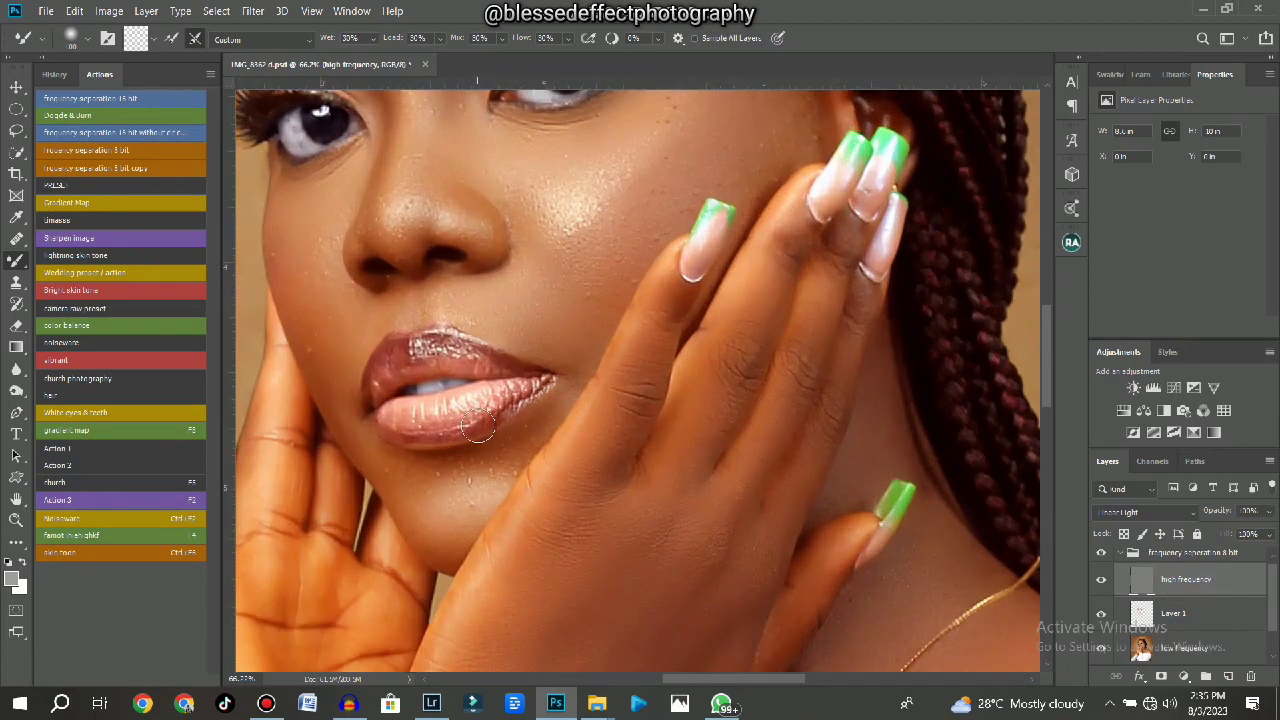
key(s)
scroll(478, 425, up, 2)
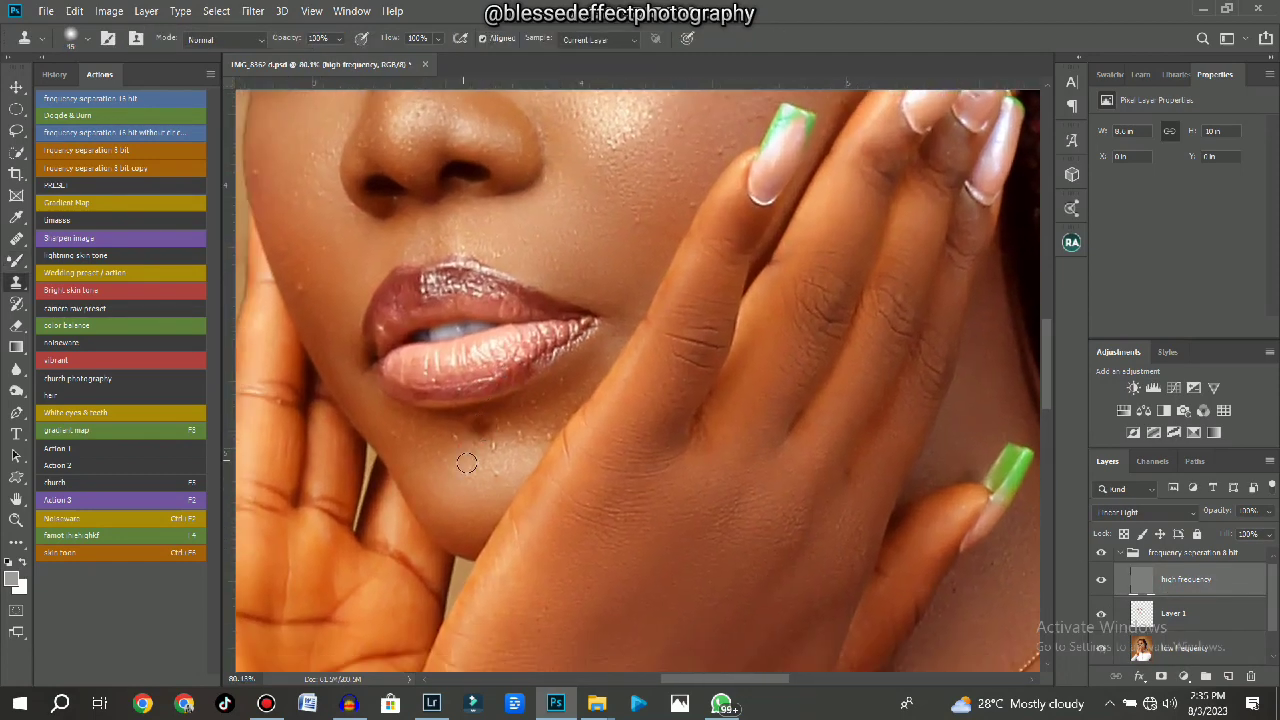
scroll(445, 470, up, 2)
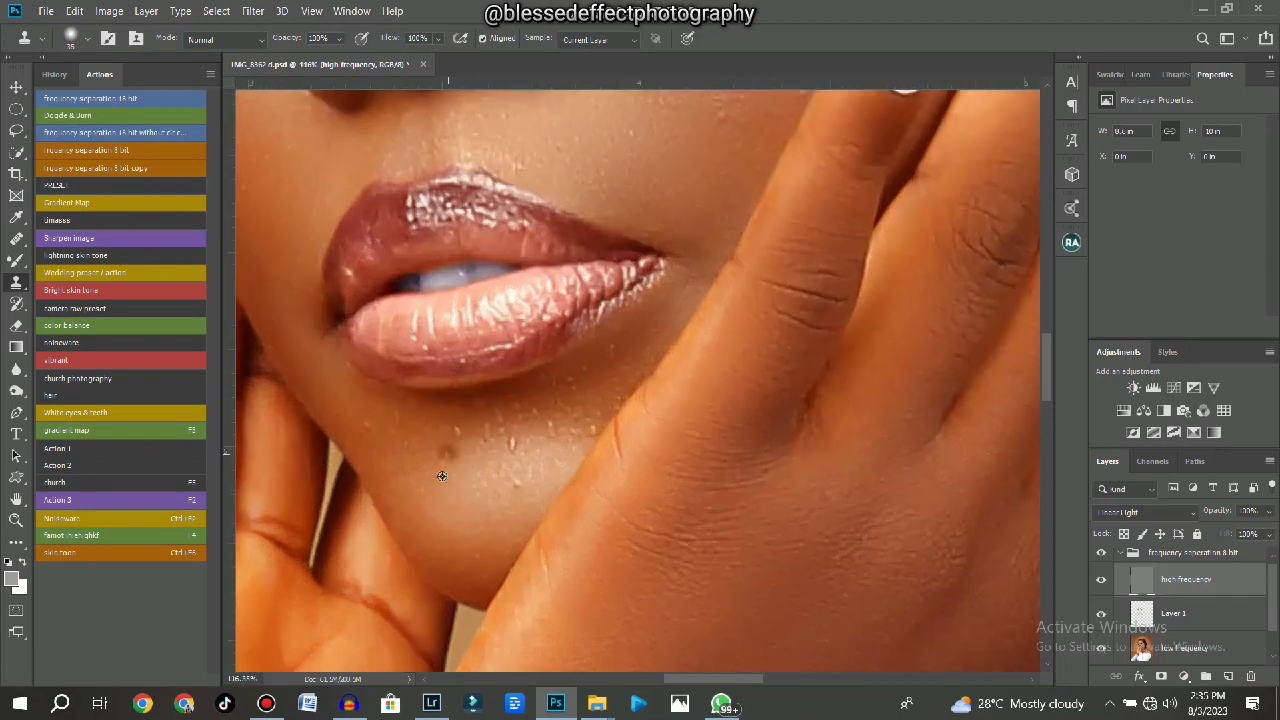
right_click(14, 285)
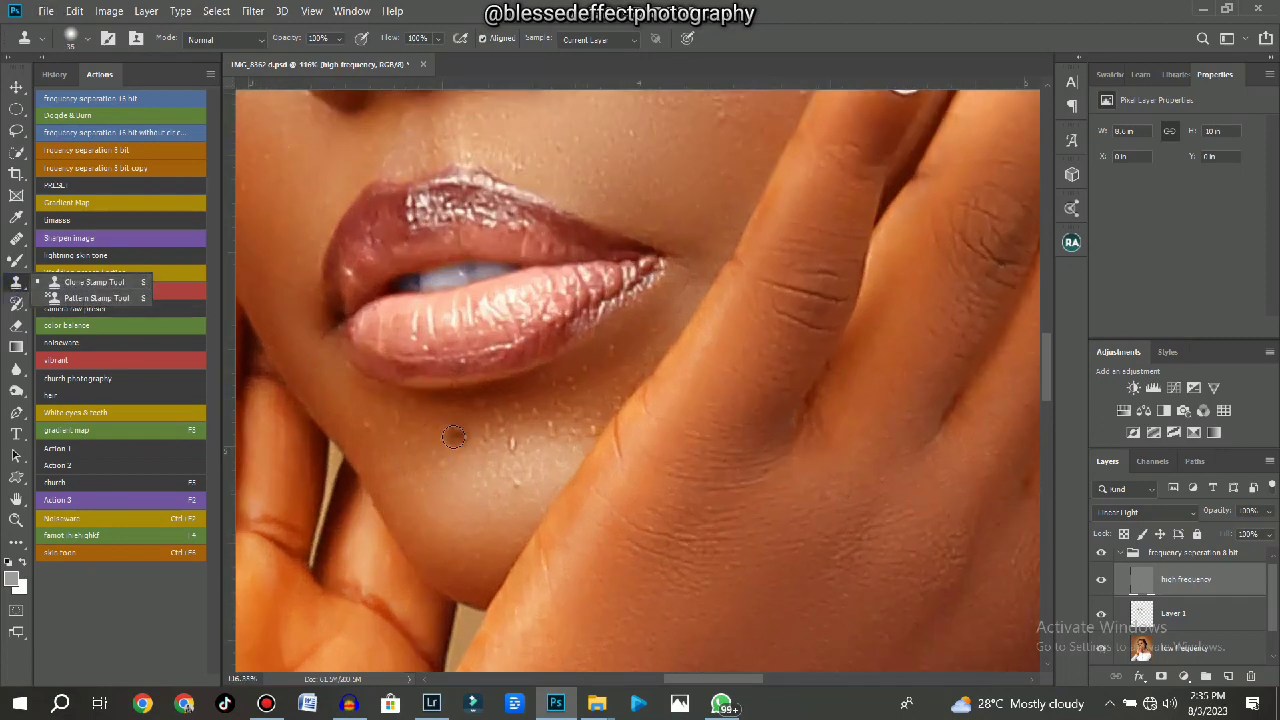
key([)
key([)
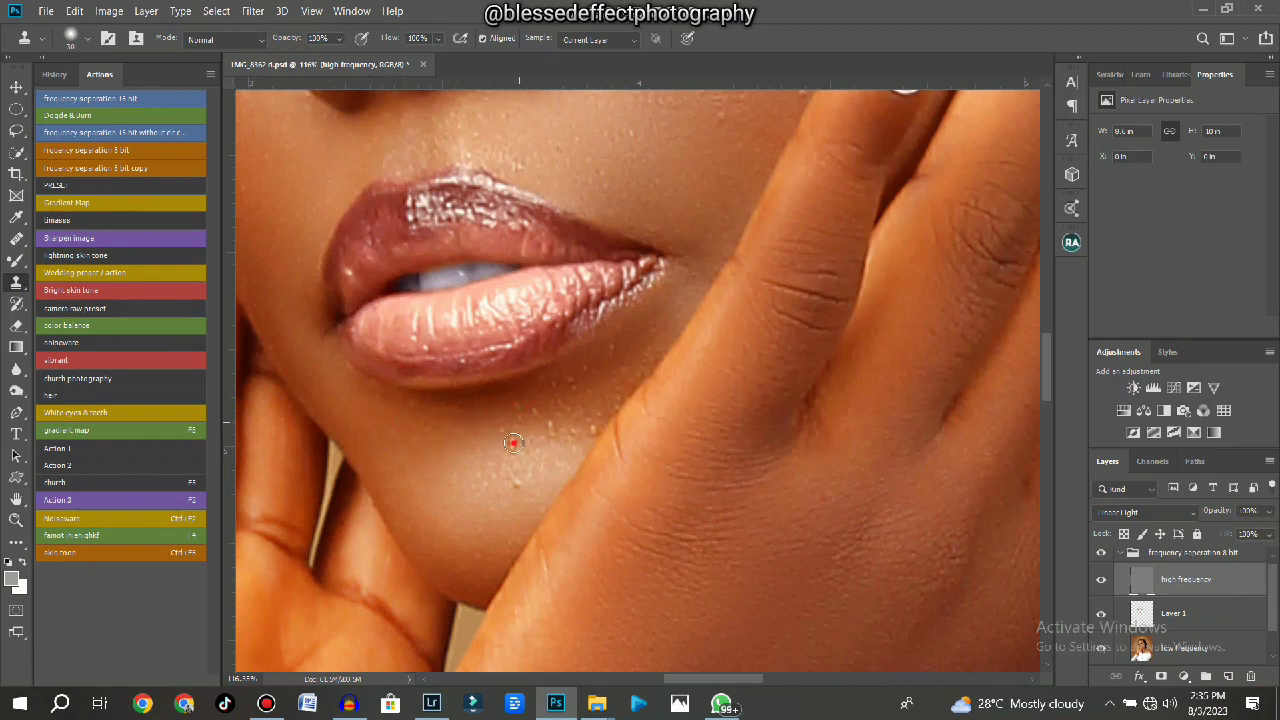
click(551, 382)
click(551, 379)
Clone clean skin texture over the small bumps on the cheek between the mouth and the nearest fingernail.
drag(628, 308, 573, 527)
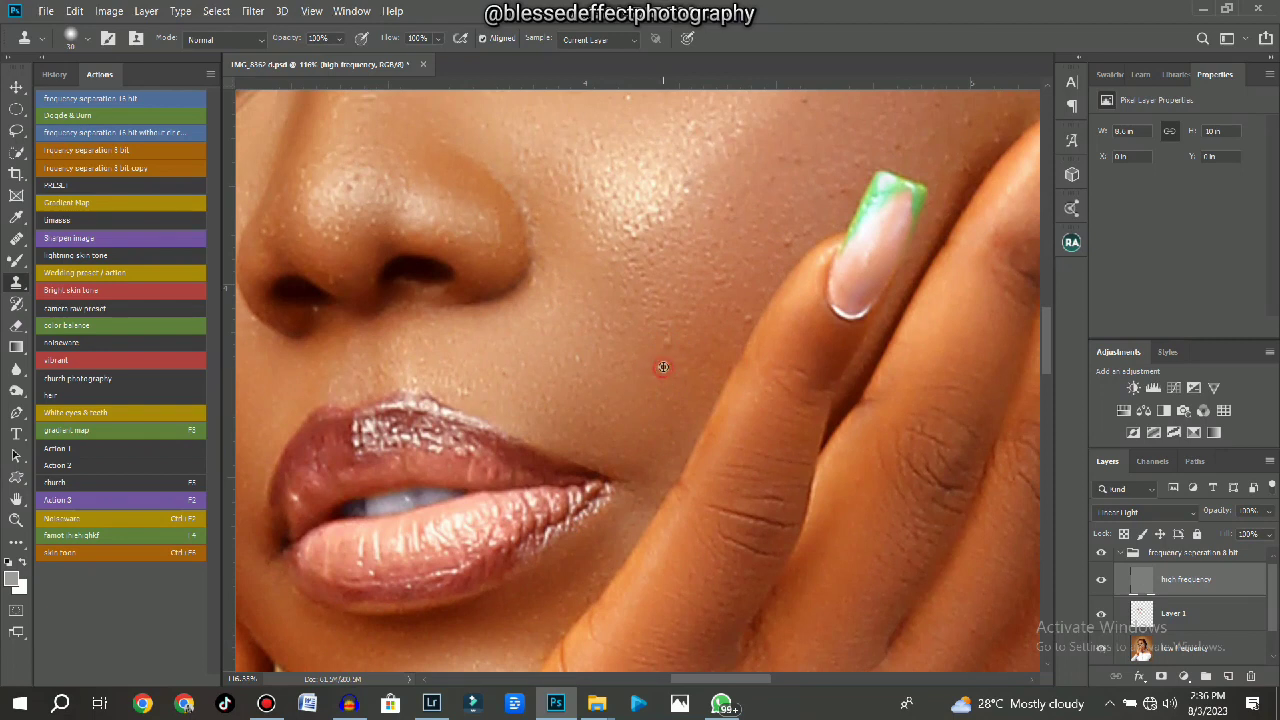
drag(669, 342, 661, 348)
alt+click(579, 370)
click(464, 392)
drag(397, 343, 525, 440)
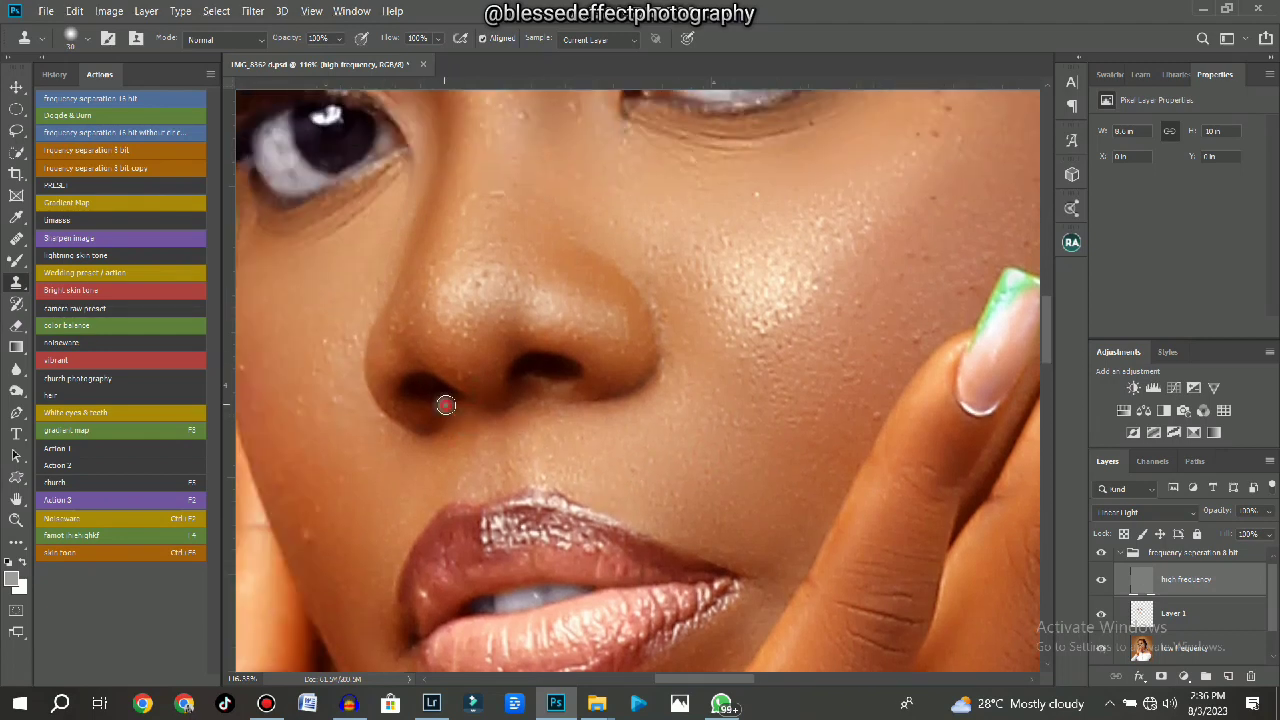
Clone clean skin texture over the small bumps on the cheek beside the nose, on the far side of the face.
drag(364, 472, 574, 398)
key(ctrl+z)
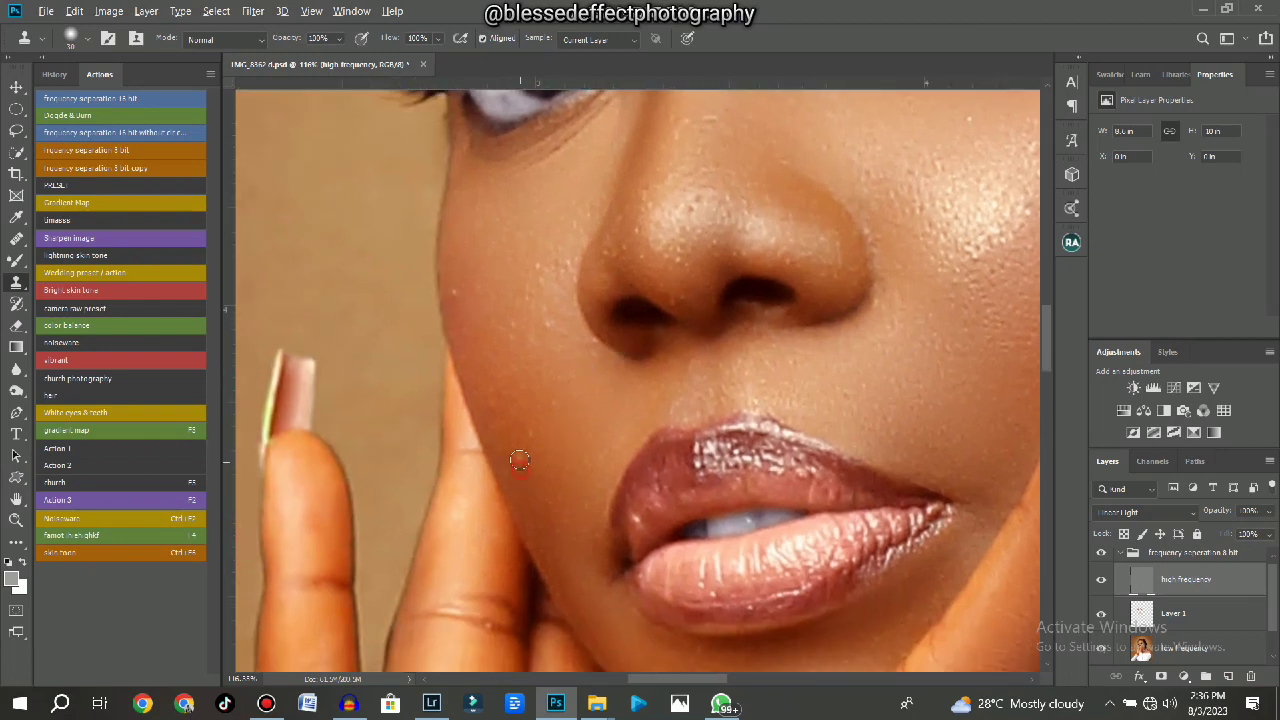
scroll(520, 392, up, 2)
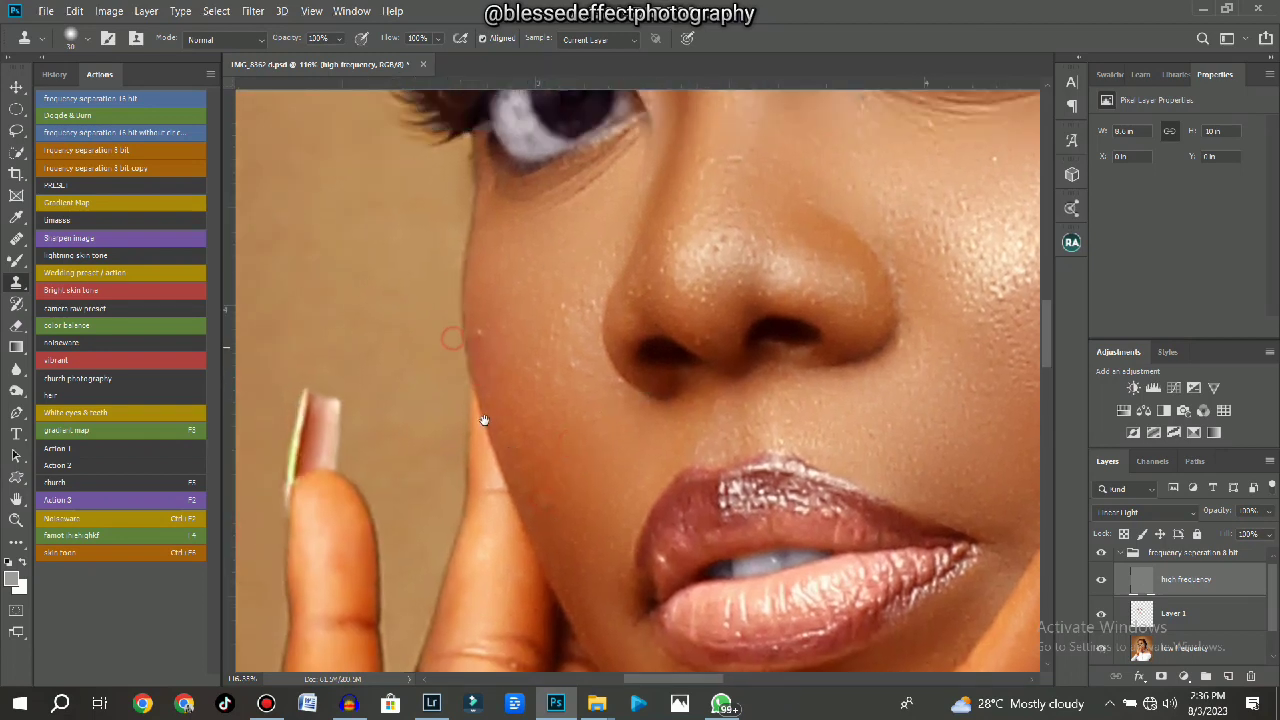
scroll(500, 375, left, 1)
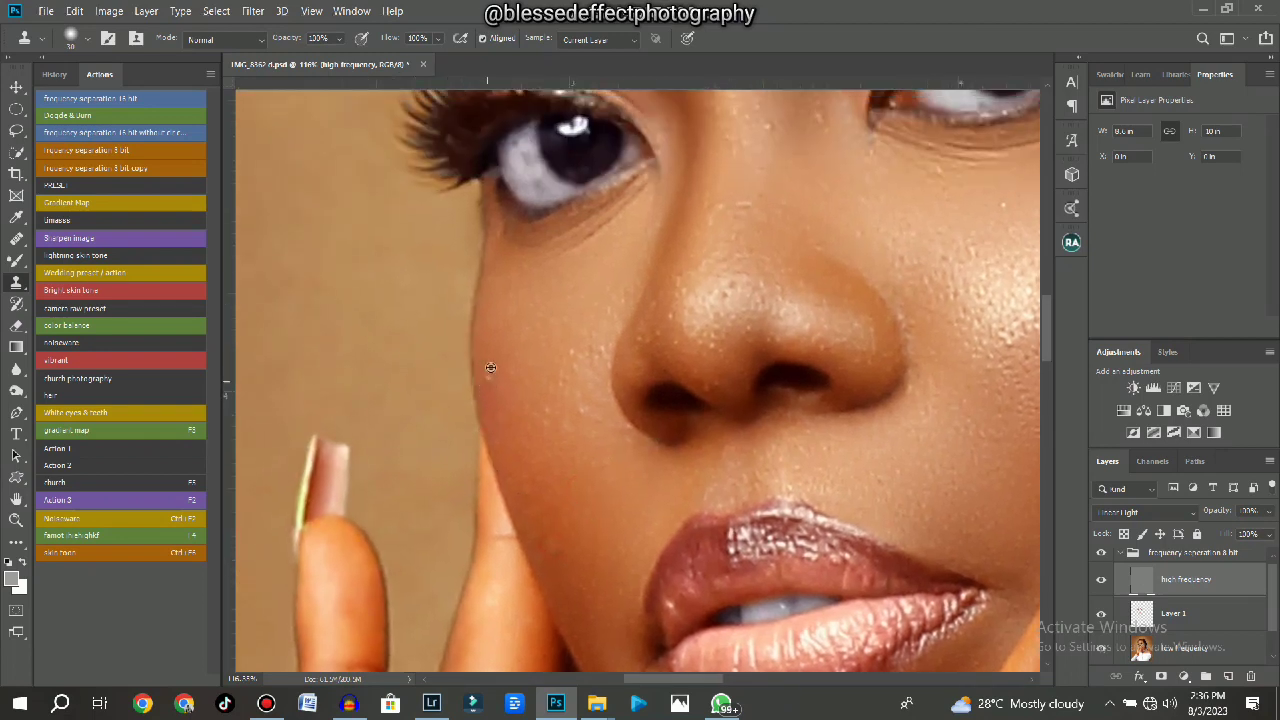
click(574, 352)
click(594, 350)
click(583, 394)
Clone smooth texture over the creases below the far eye and the blemishes along that side of the nose.
drag(726, 323, 596, 487)
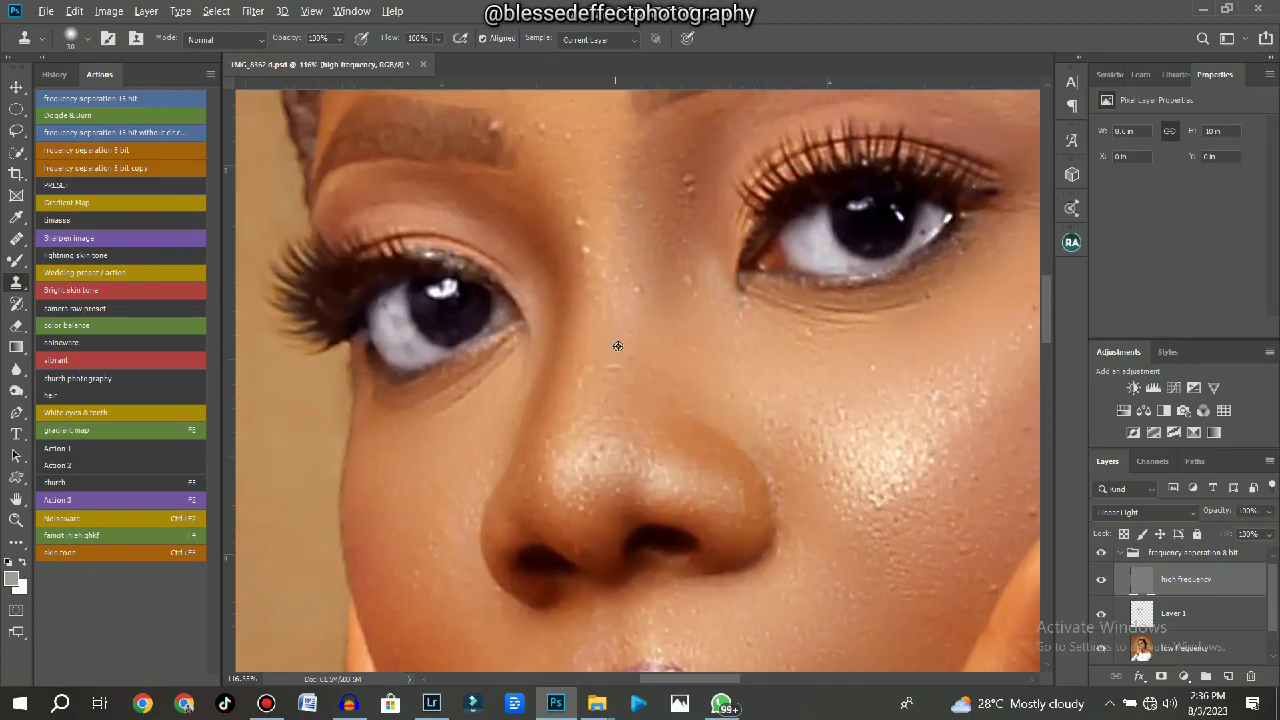
click(583, 375)
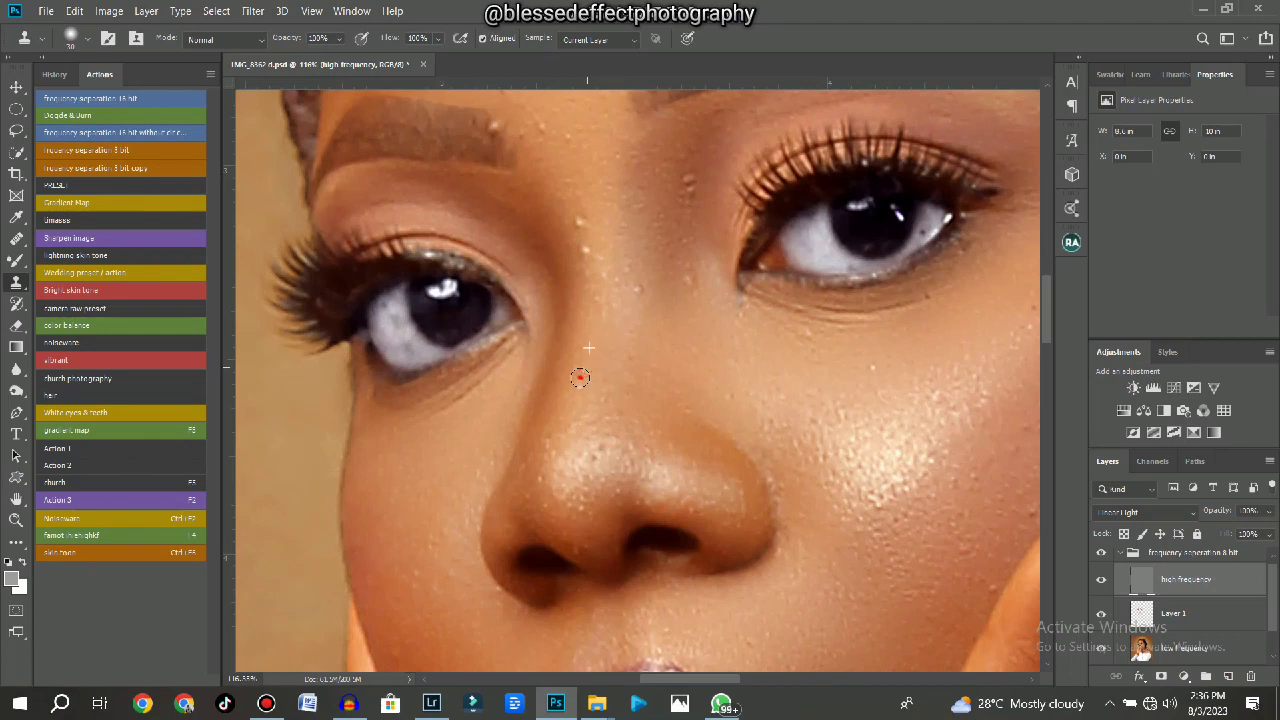
click(490, 370)
click(448, 405)
click(403, 423)
click(480, 370)
click(418, 409)
Remove the raised bumps along the bridge of the nose between the eyes by cloning clean skin texture.
drag(663, 338, 640, 461)
click(565, 335)
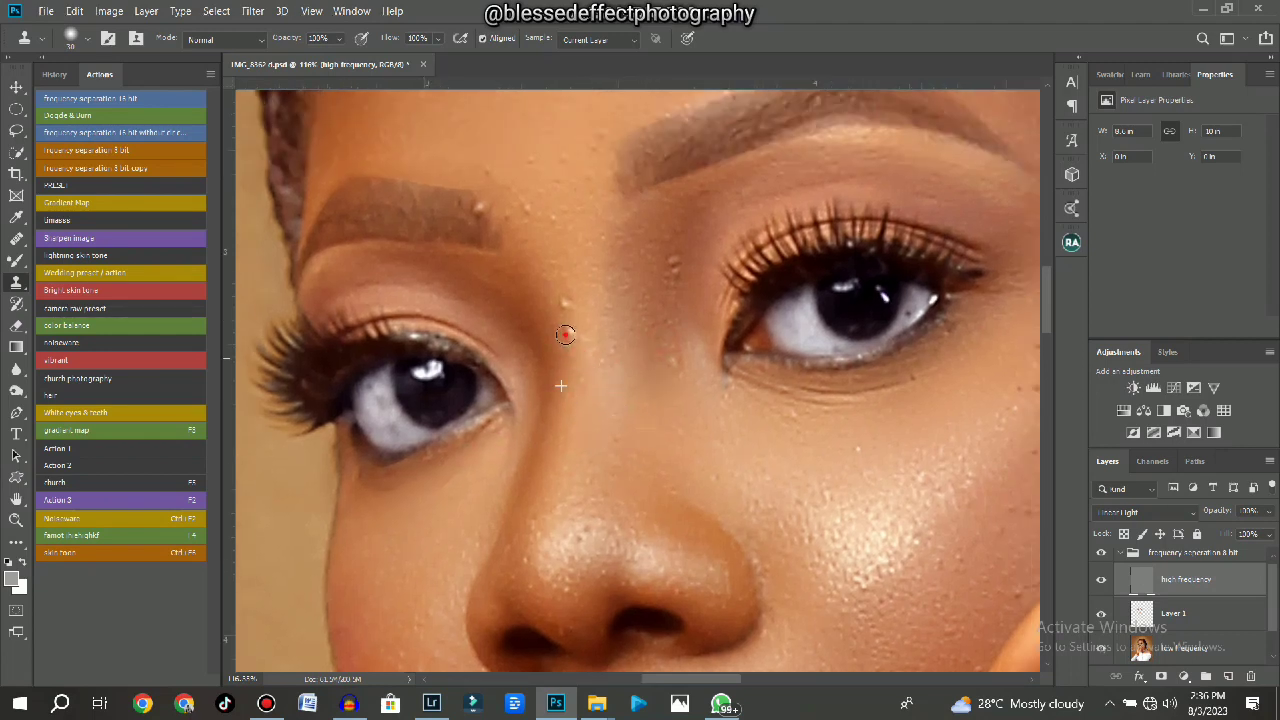
click(566, 302)
click(583, 340)
click(577, 334)
click(609, 350)
Sample clean skin and clone it over the bumps beside the near eye's inner corner and the fine lines beneath that eye.
alt+click(655, 392)
click(669, 343)
click(666, 304)
click(671, 260)
click(675, 272)
click(692, 399)
click(900, 404)
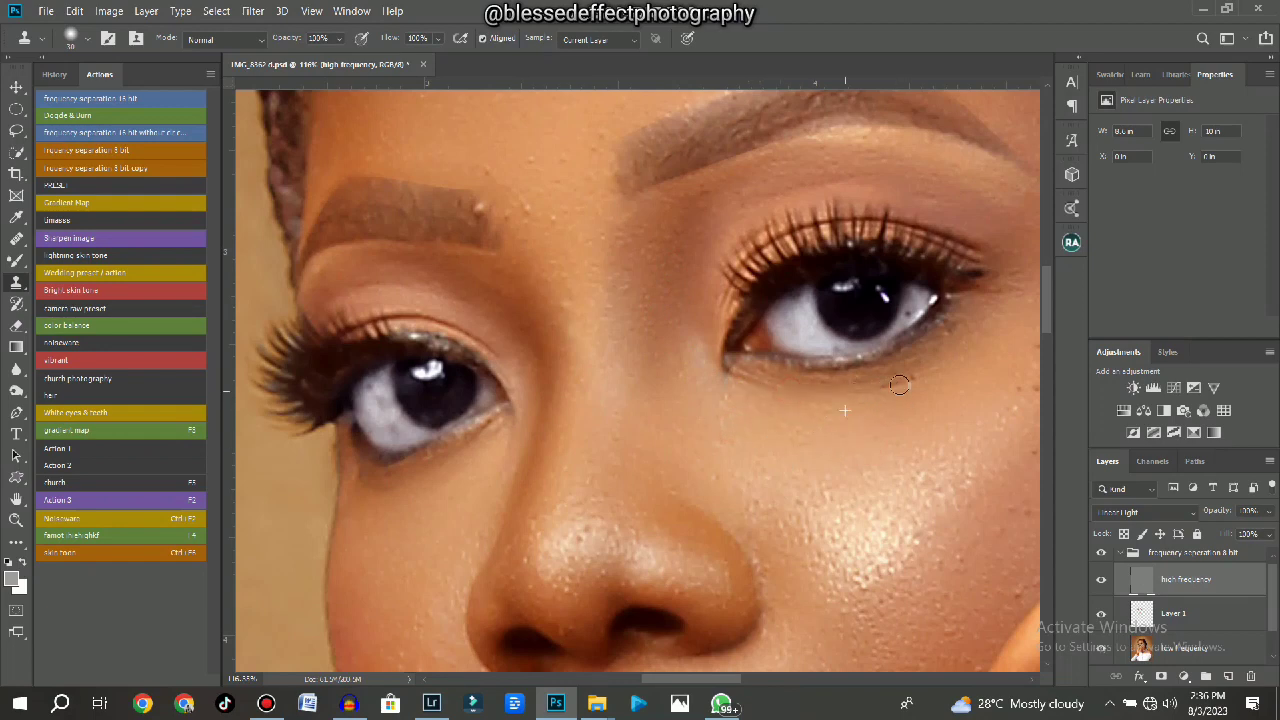
Clone clean skin texture over the dark spots and bumps on the cheek between the near eye and the closest fingernail.
drag(931, 367, 678, 361)
alt+click(808, 322)
click(788, 352)
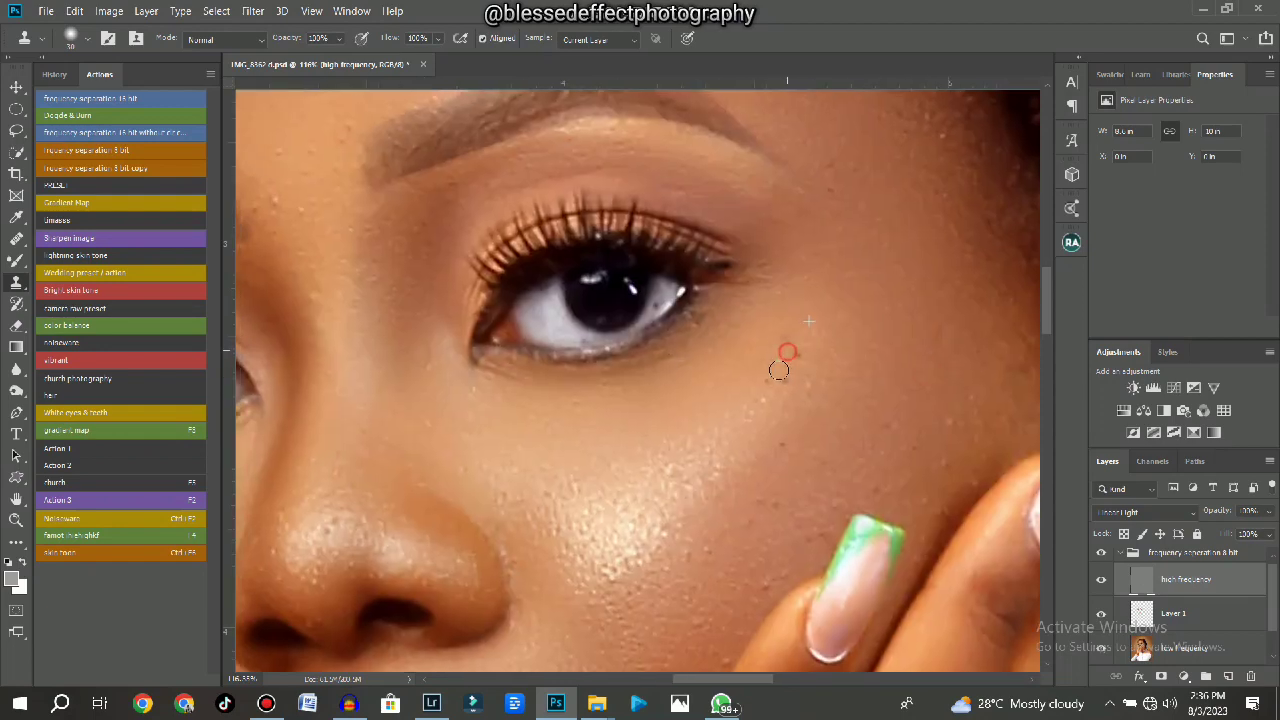
click(783, 440)
click(764, 510)
click(726, 490)
click(667, 466)
click(729, 436)
scroll(740, 354, down, 3)
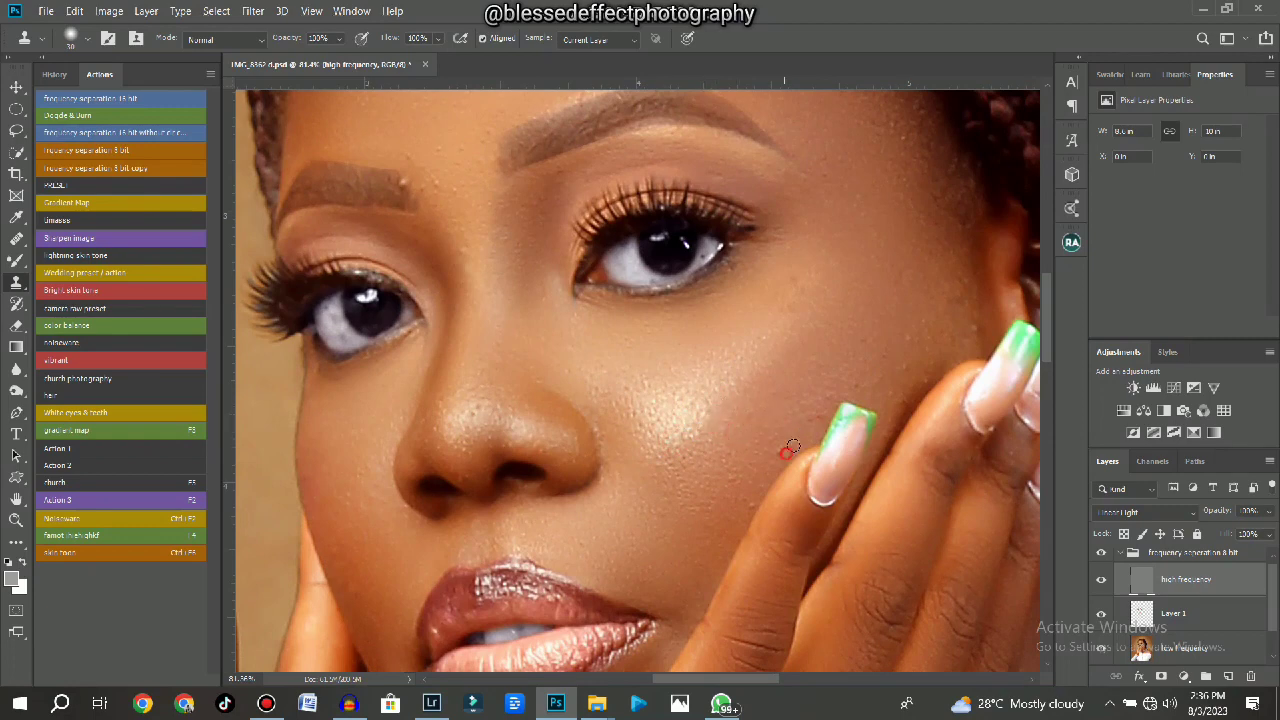
click(805, 414)
drag(706, 383, 620, 397)
Clone away the bumps at the far eyebrow's inner end and the small blemishes across the forehead up to the hairline.
drag(432, 306, 706, 448)
mouse_move(498, 384)
mouse_down()
mouse_move(492, 364)
mouse_move(530, 372)
mouse_up()
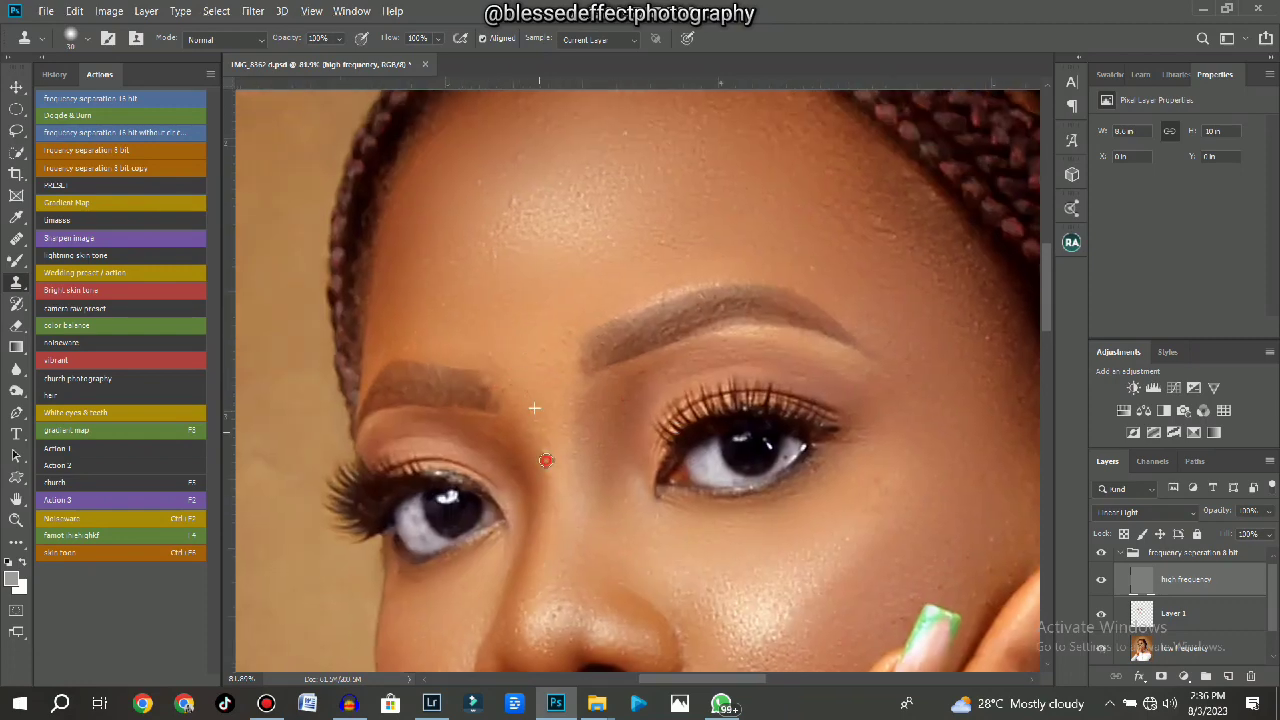
drag(556, 286, 584, 342)
click(538, 260)
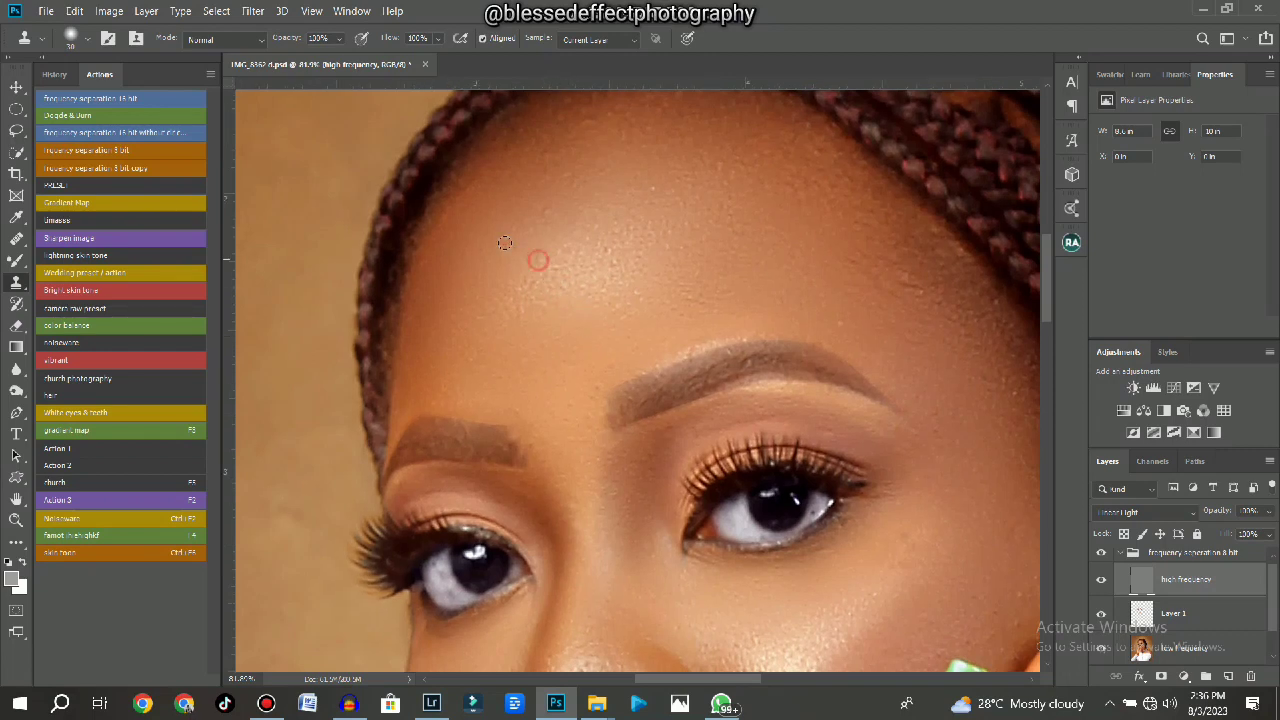
click(504, 232)
click(550, 212)
click(571, 174)
click(659, 187)
click(842, 323)
click(932, 293)
Examine the retouched portrait as a whole and the face and hands up close for remaining texture flaws.
scroll(792, 260, down, 5)
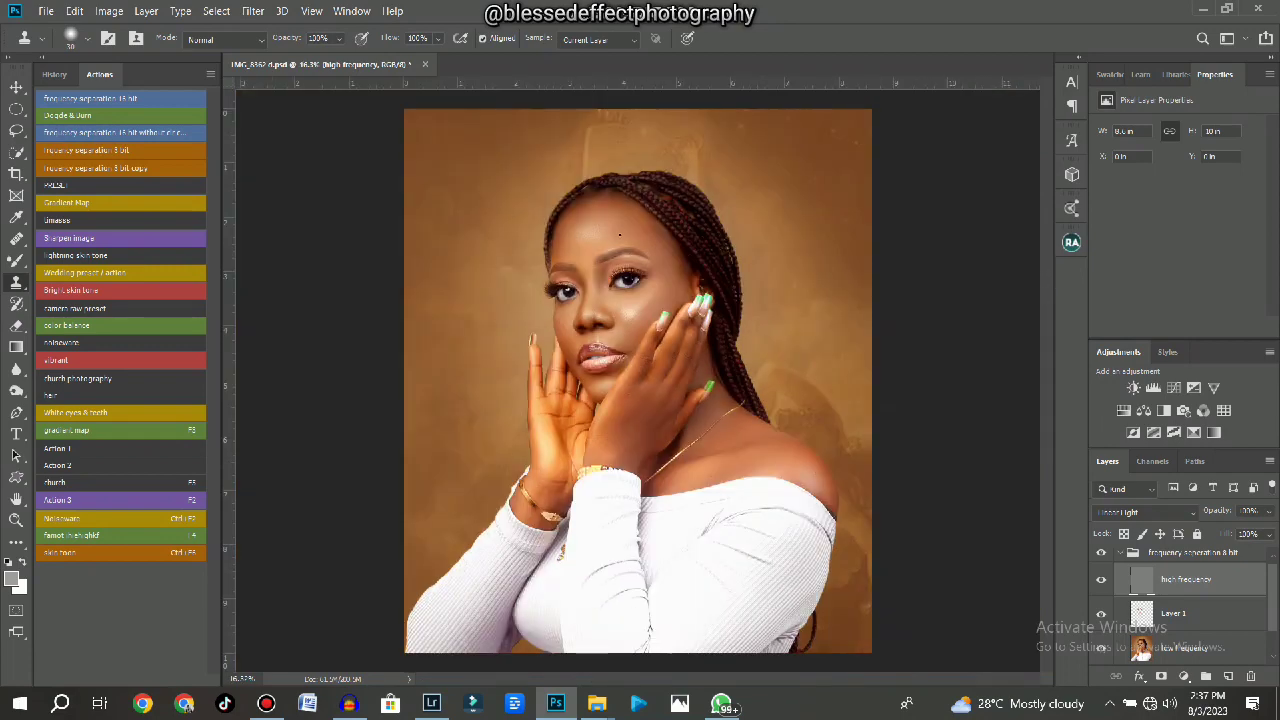
scroll(620, 234, down, 3)
scroll(636, 398, up, 4)
drag(639, 404, 640, 464)
scroll(636, 398, down, 3)
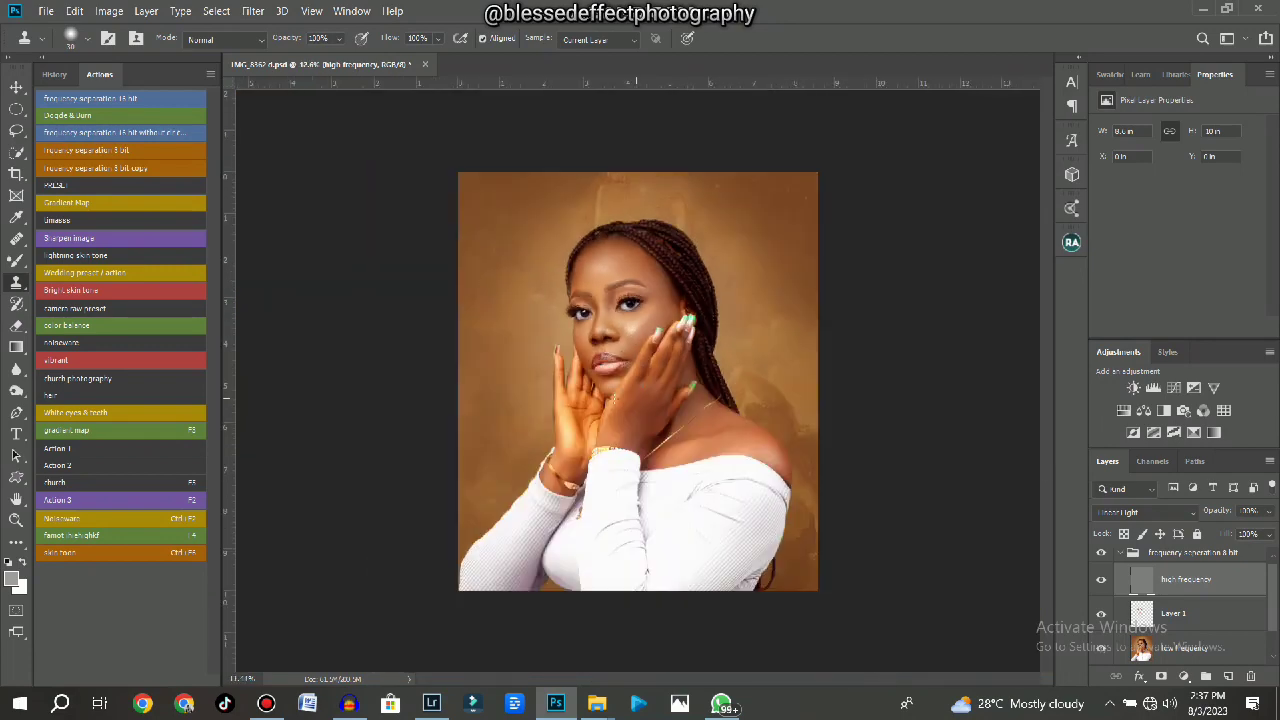
scroll(638, 330, down, 1)
scroll(636, 350, up, 5)
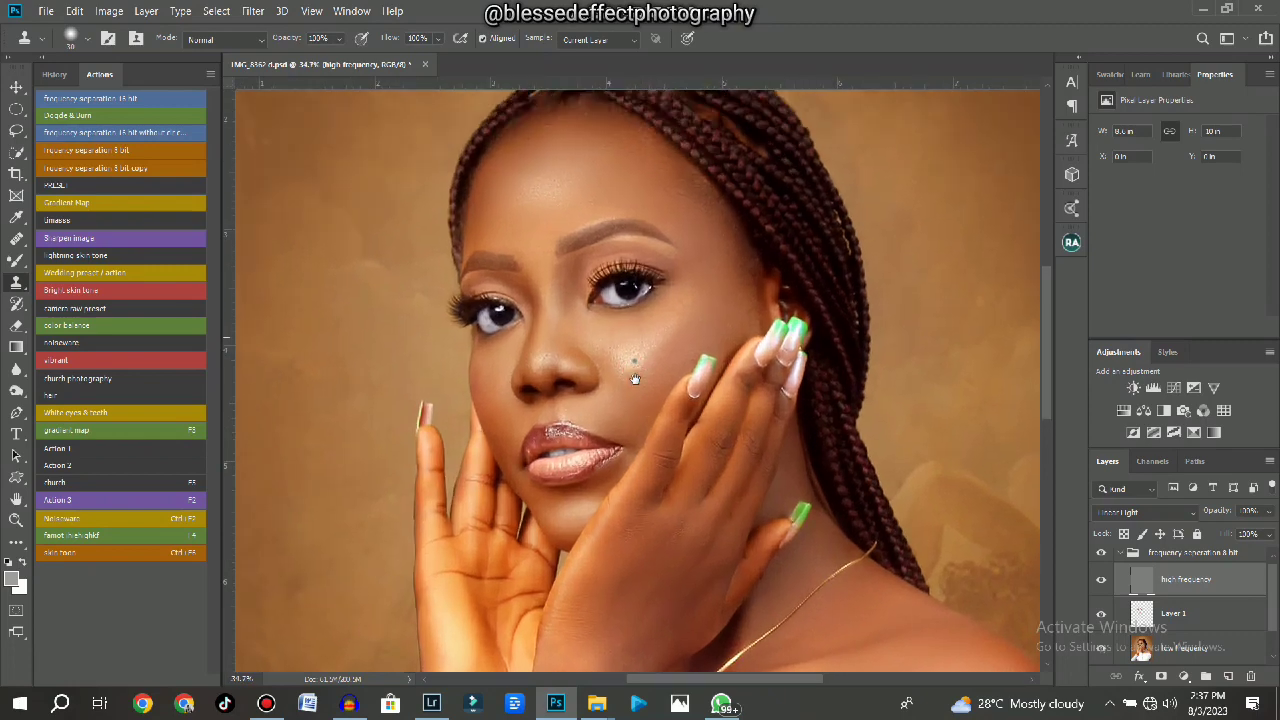
scroll(633, 400, up, 1)
scroll(745, 390, up, 1)
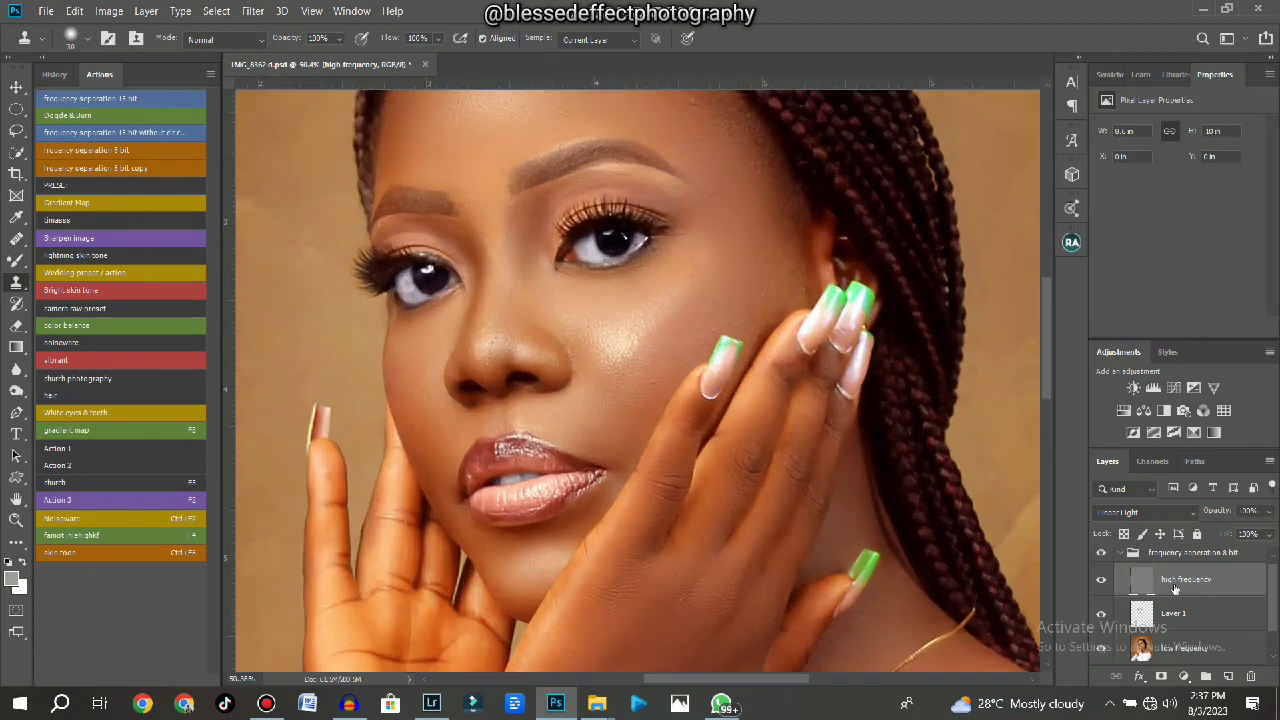
drag(658, 408, 626, 425)
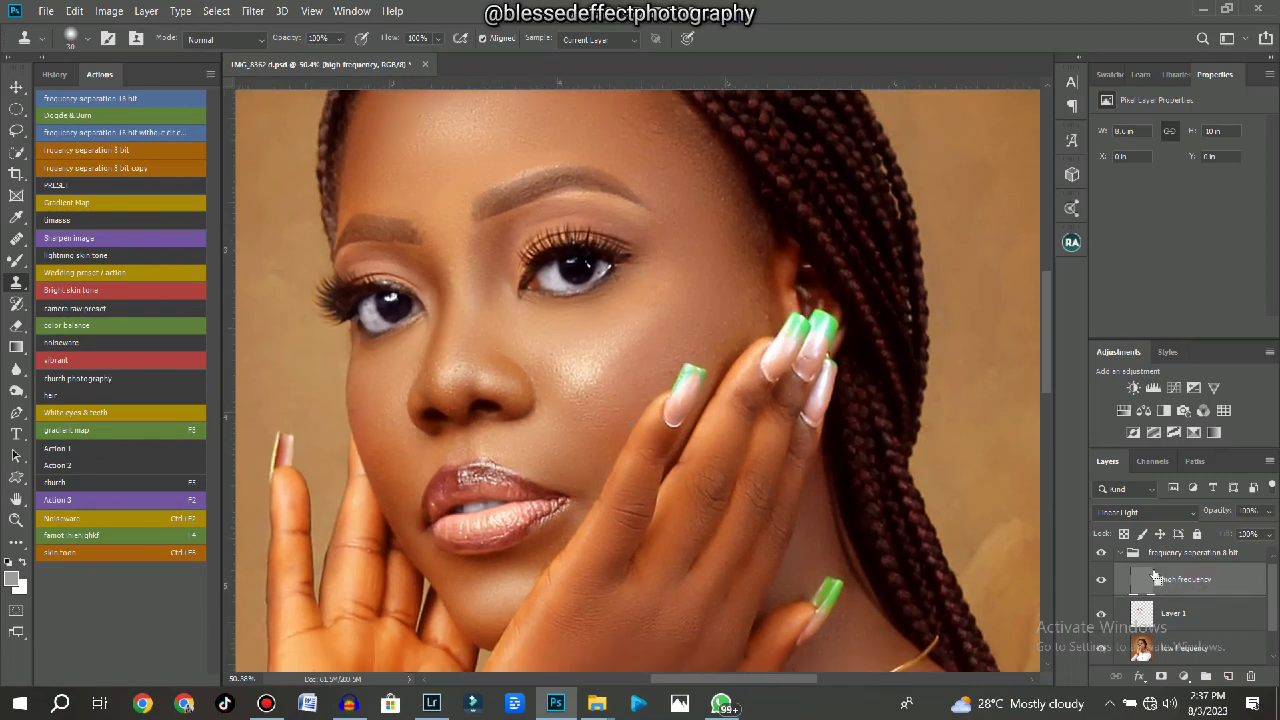
Duplicate the high frequency layer to strengthen the skin texture, and check the effect on the cheek.
key(ctrl+j)
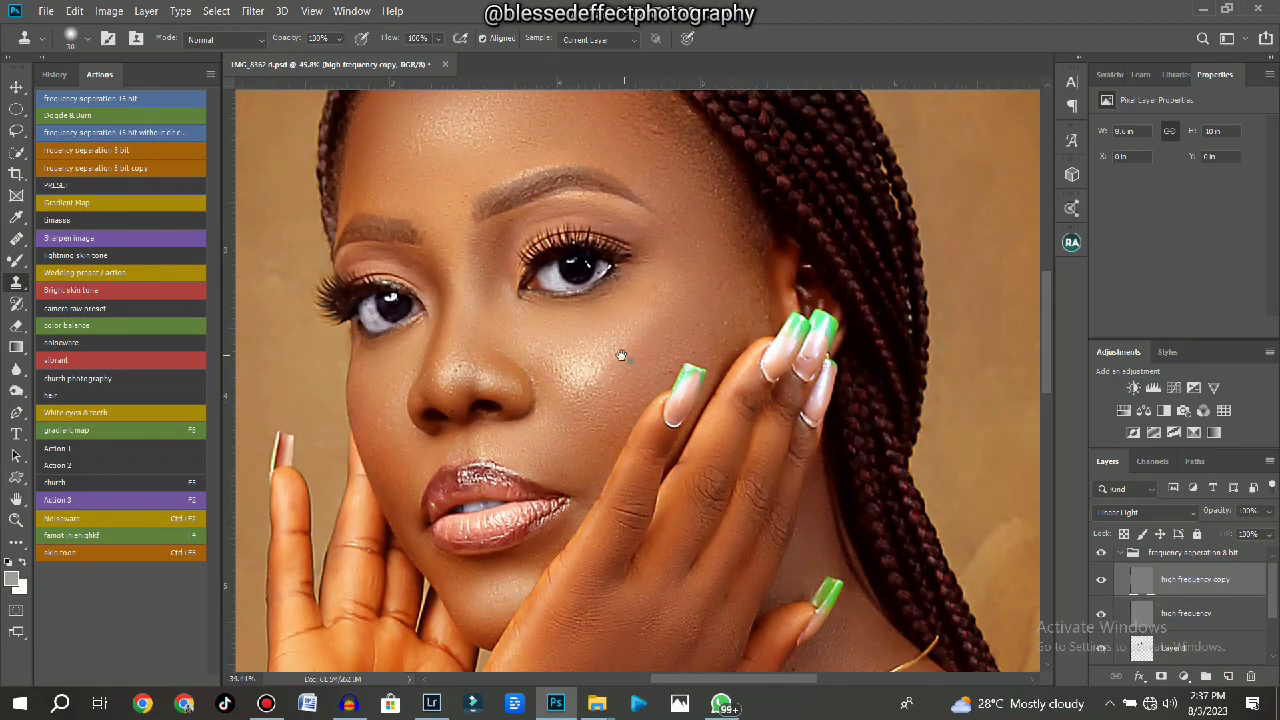
scroll(620, 350, down, 2)
scroll(621, 347, up, 4)
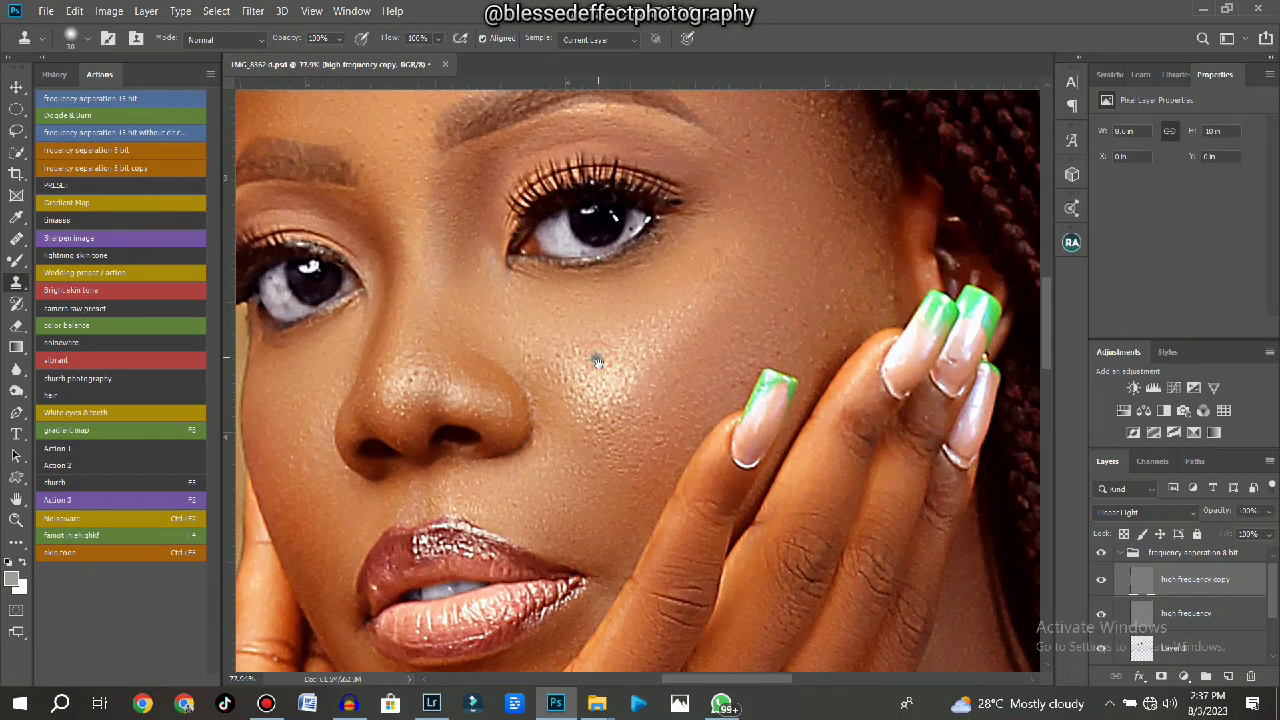
scroll(666, 391, down, 1)
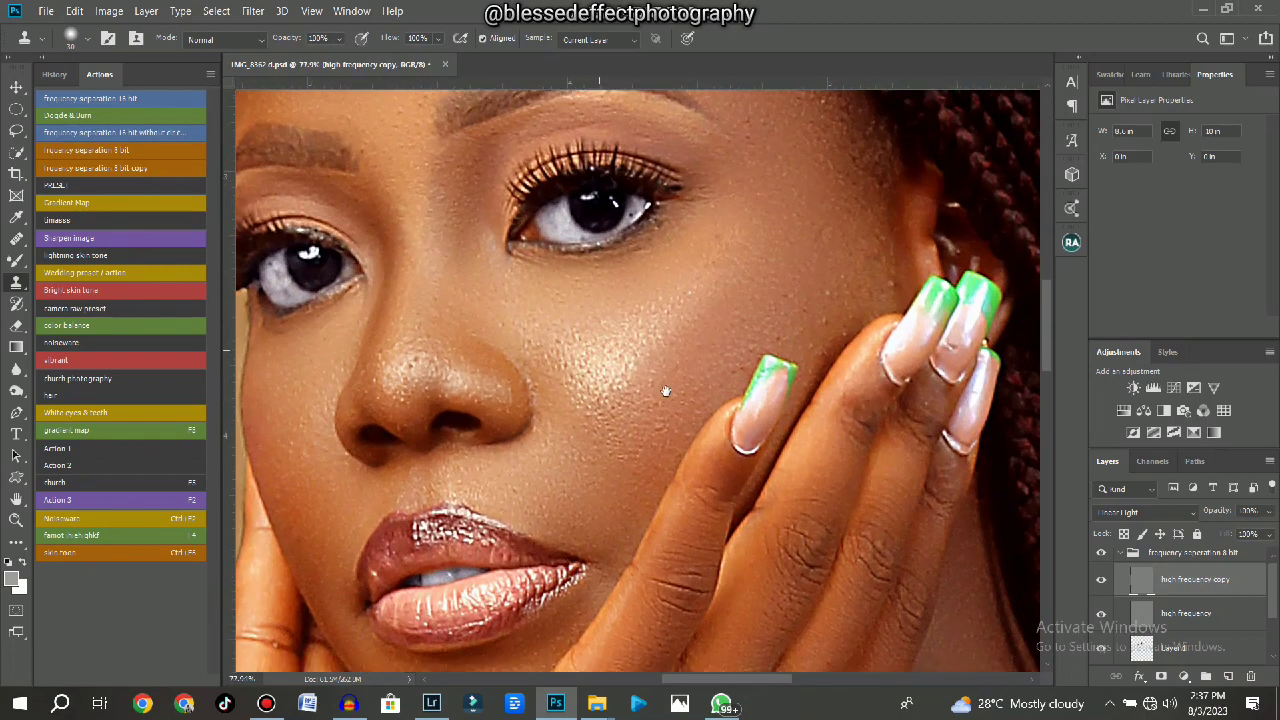
Lower the opacity of the high frequency copy and merge it down into the high frequency layer.
click(1268, 511)
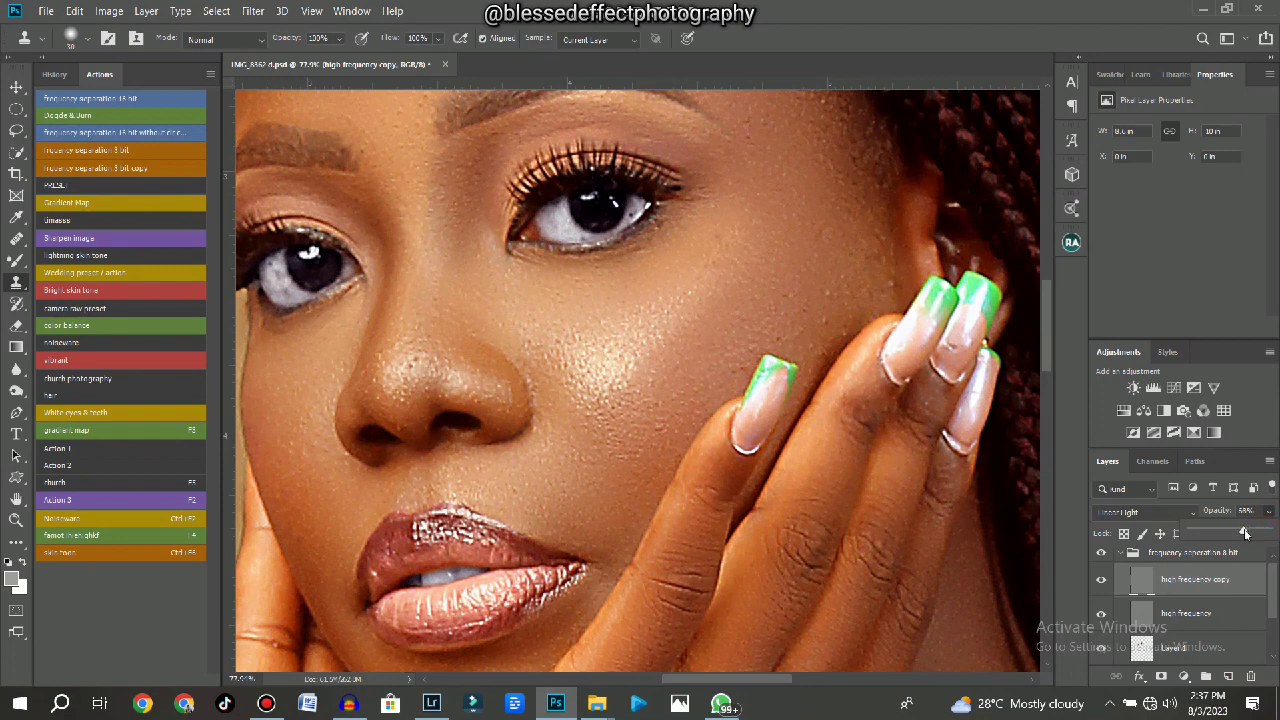
click(1195, 573)
key(ctrl+e)
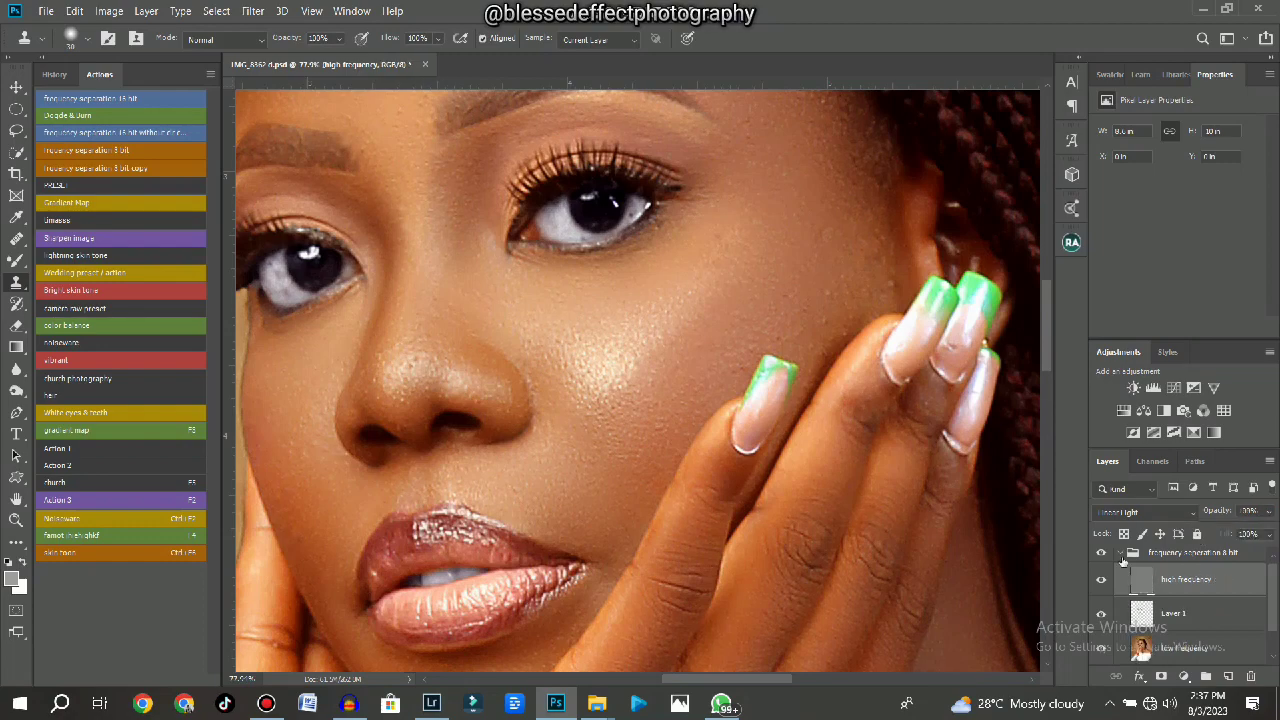
Examine the sharpened skin up close and at full view, toggling the frequency separation group's visibility to compare before and after.
scroll(679, 412, down, 8)
scroll(610, 406, up, 4)
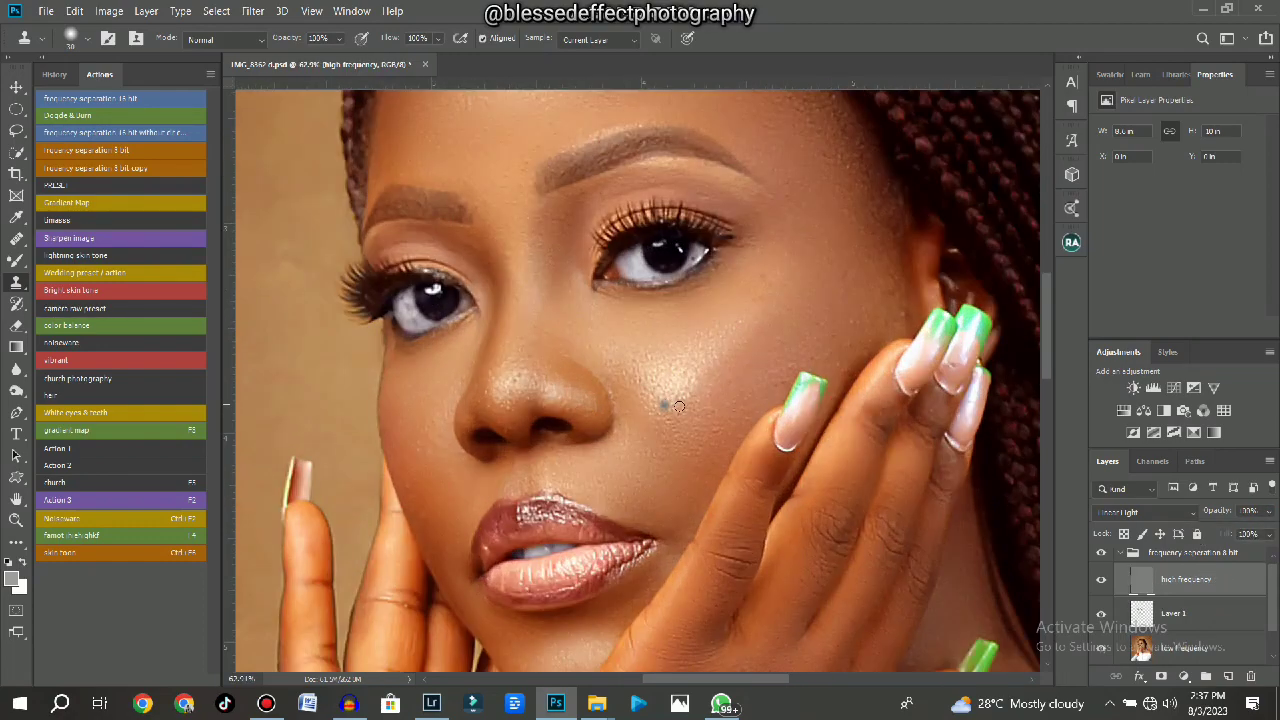
scroll(657, 410, down, 6)
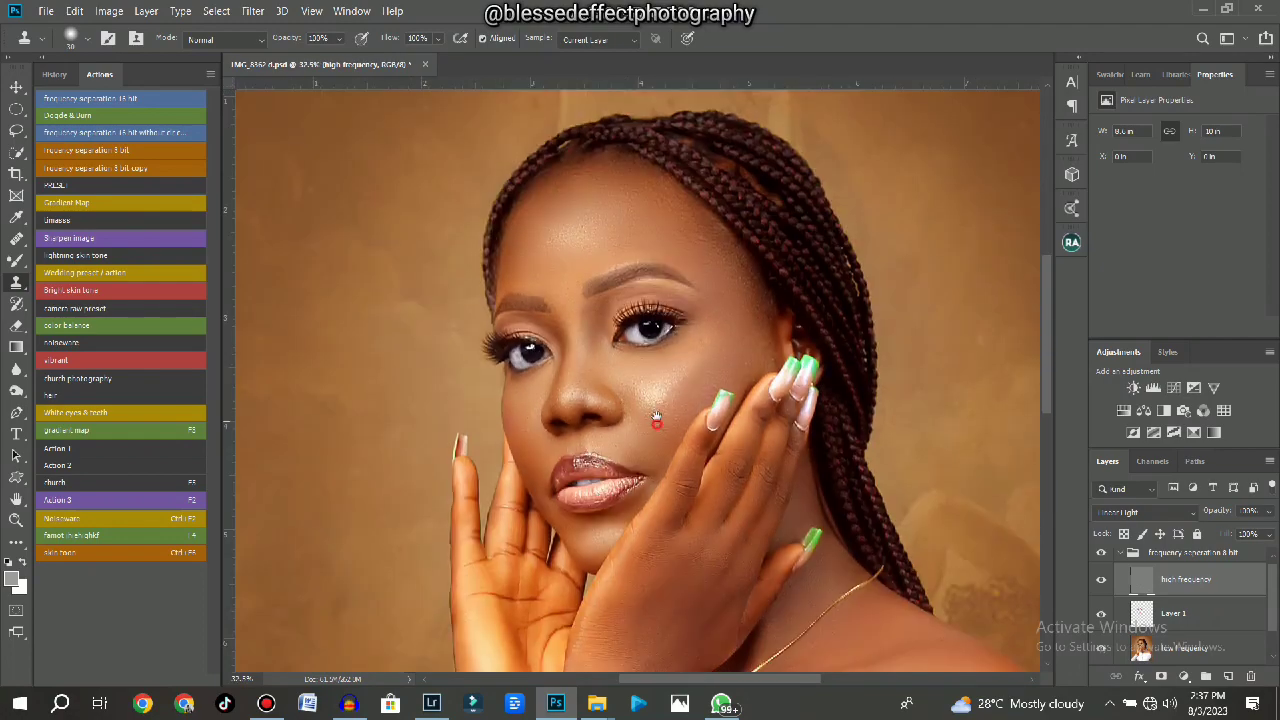
scroll(665, 365, up, 6)
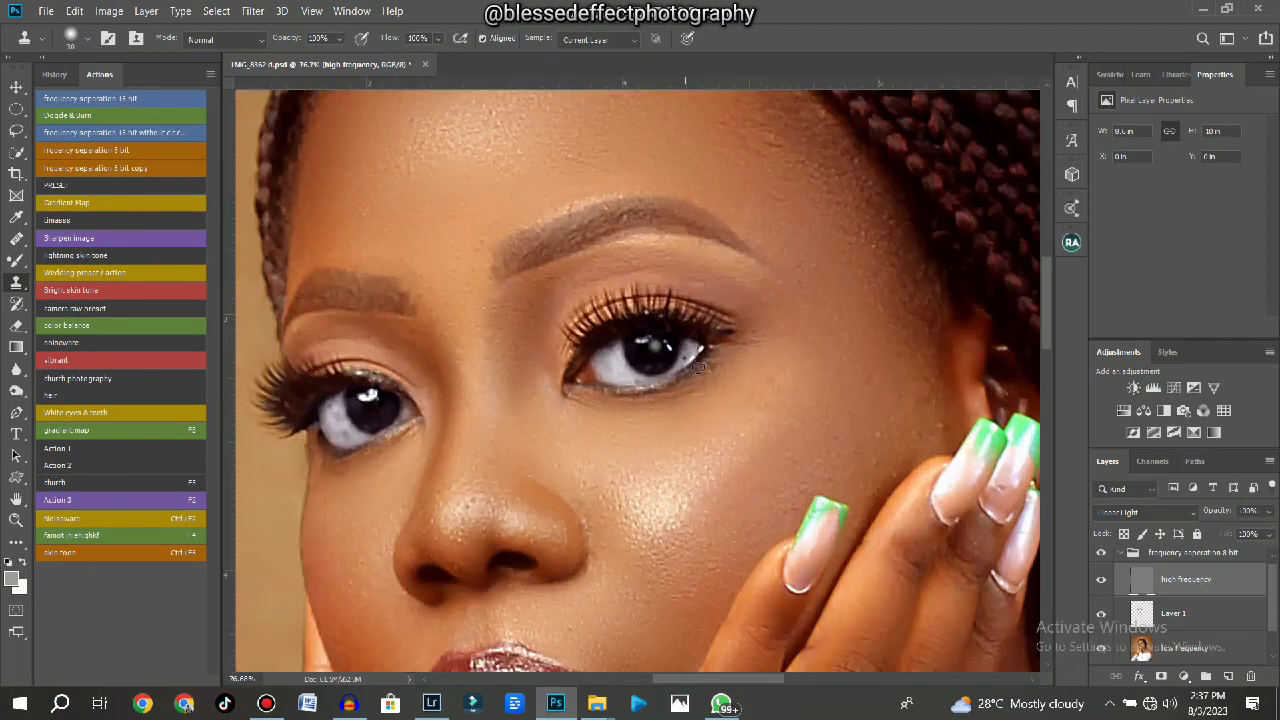
scroll(677, 376, down, 3)
scroll(677, 376, down, 4)
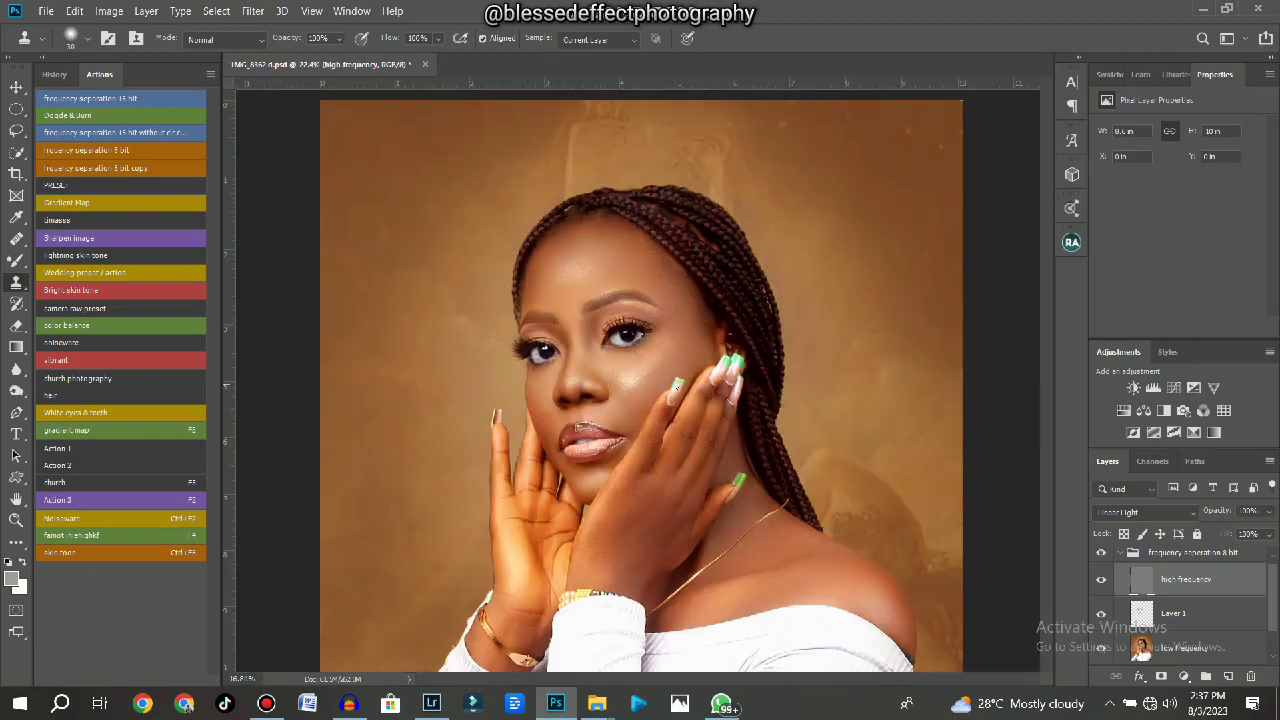
scroll(677, 398, up, 1)
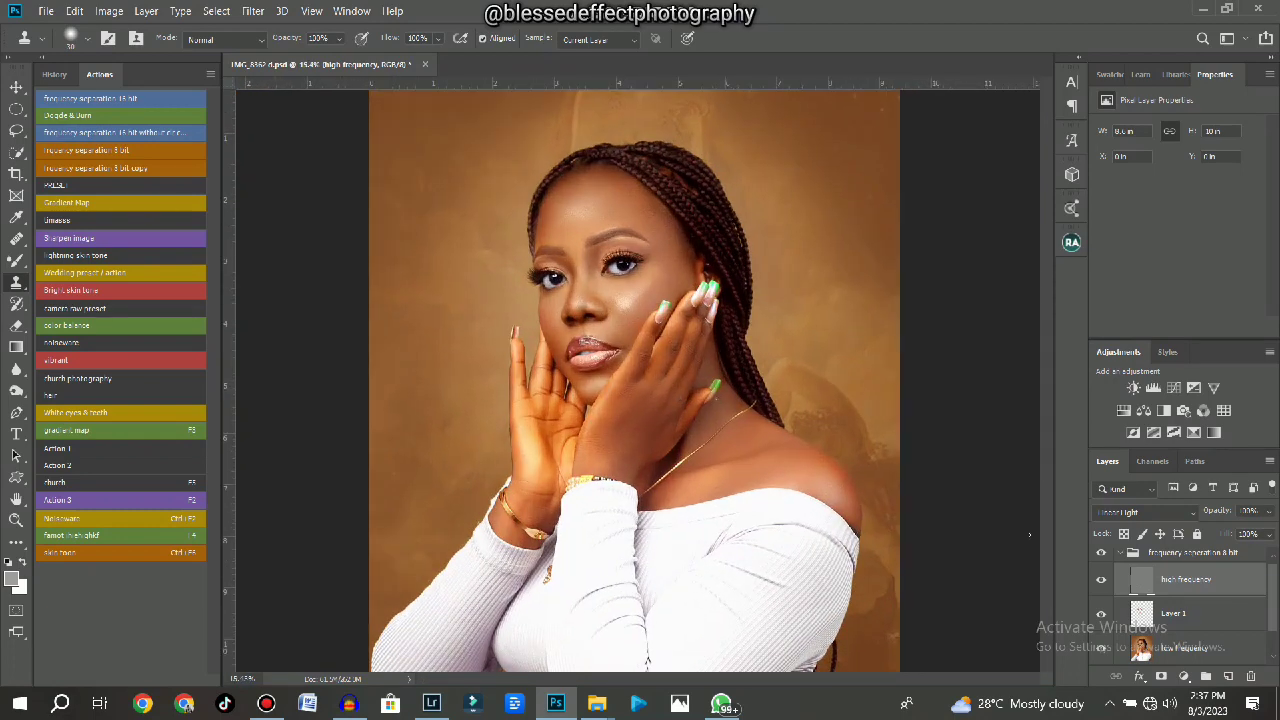
scroll(677, 398, down, 2)
scroll(641, 351, up, 2)
scroll(641, 351, up, 2)
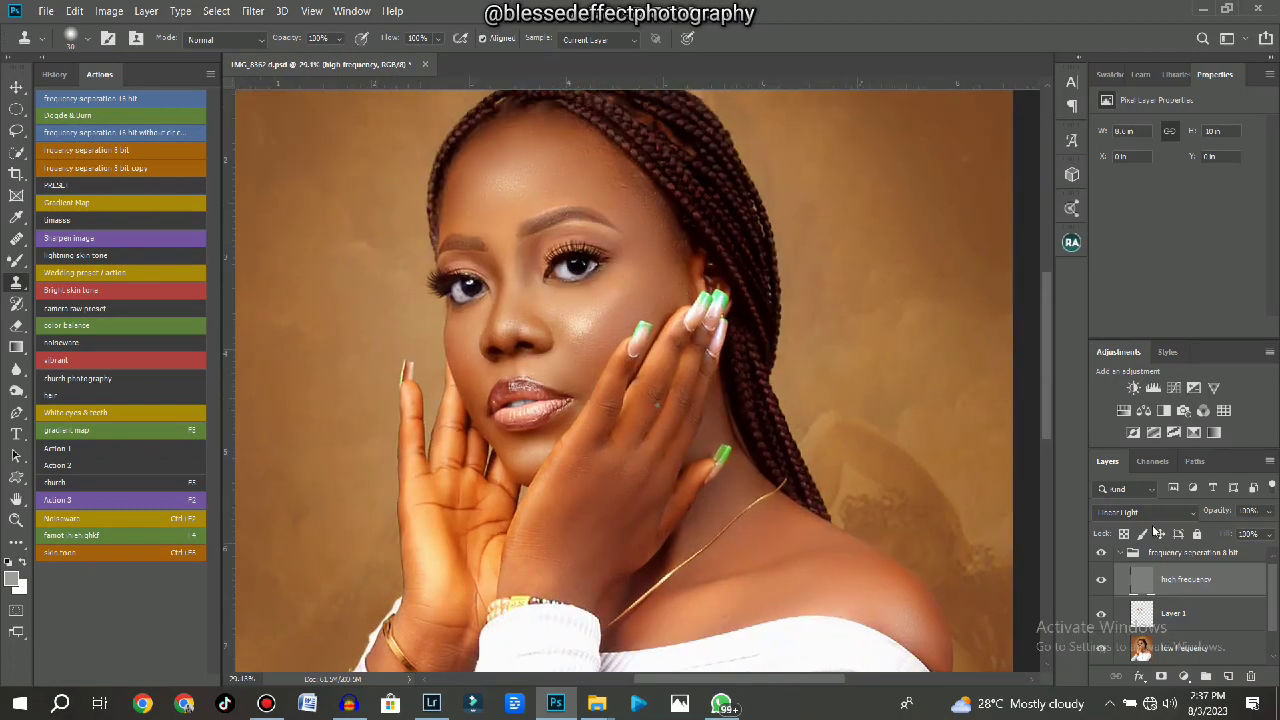
click(1101, 553)
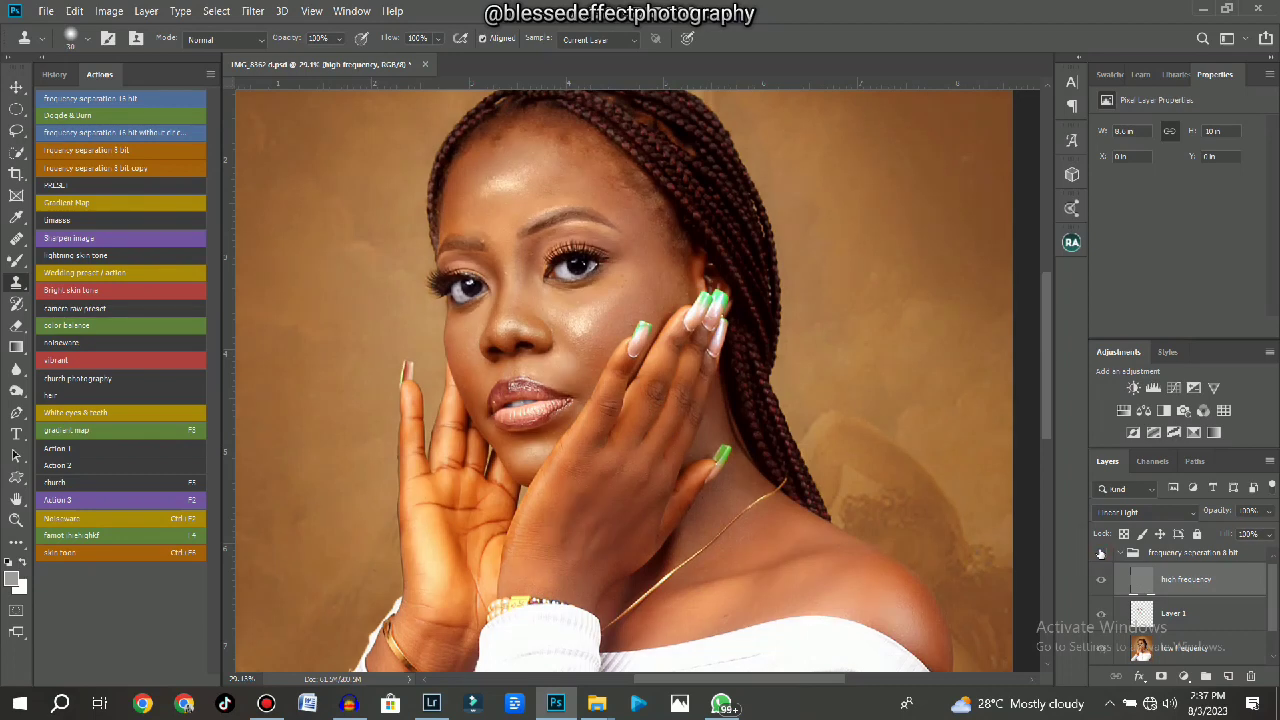
click(1101, 553)
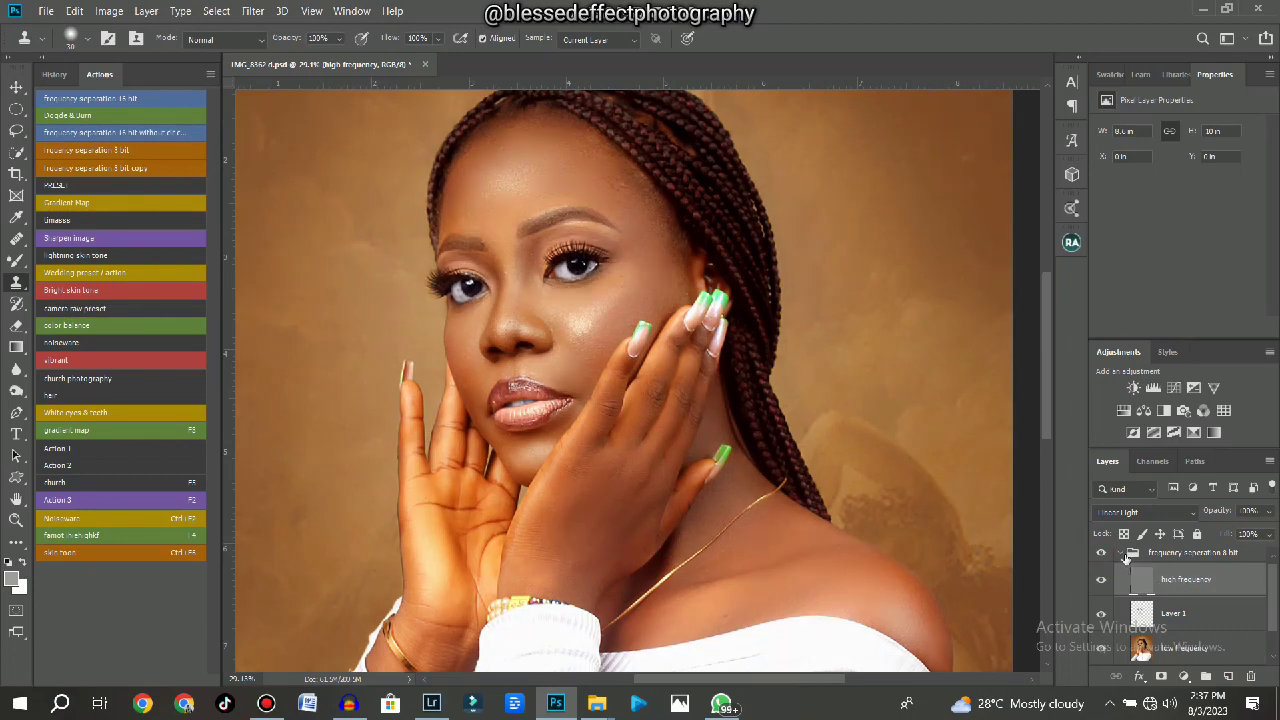
Collapse and select the frequency separation group, and inspect the light and shadow transitions on the forehead and face.
click(1122, 553)
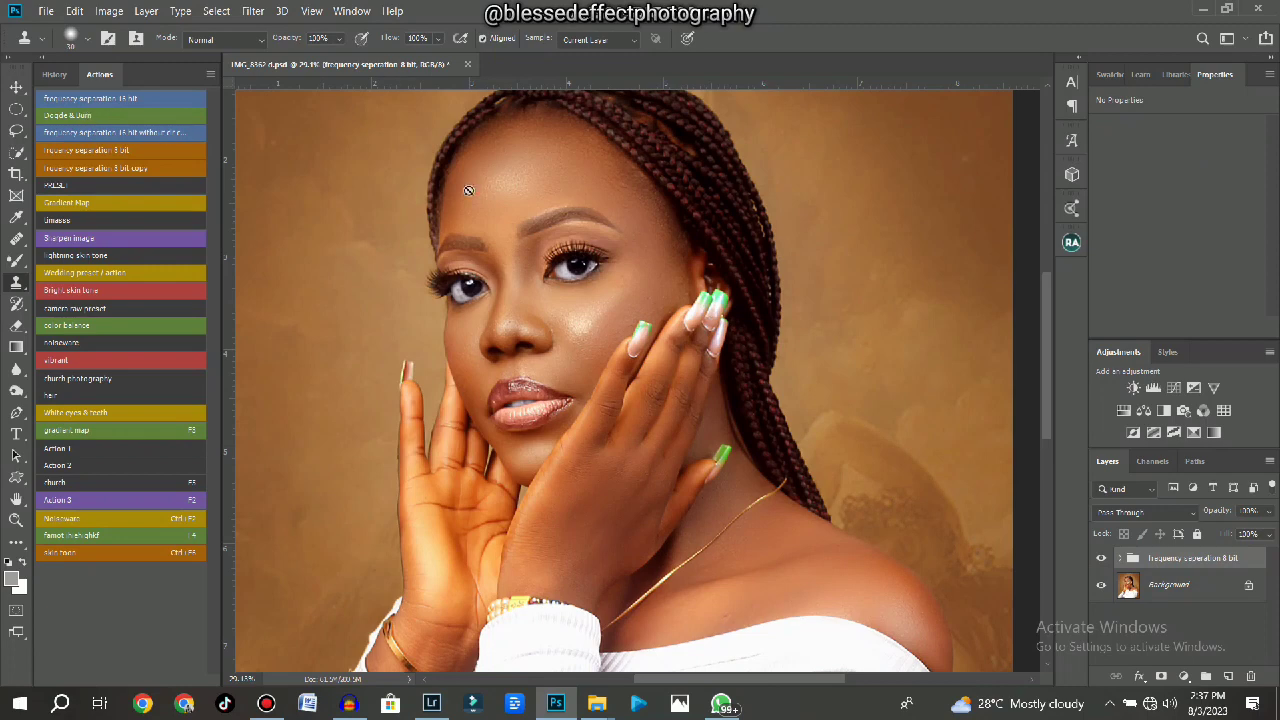
scroll(600, 194, up, 4)
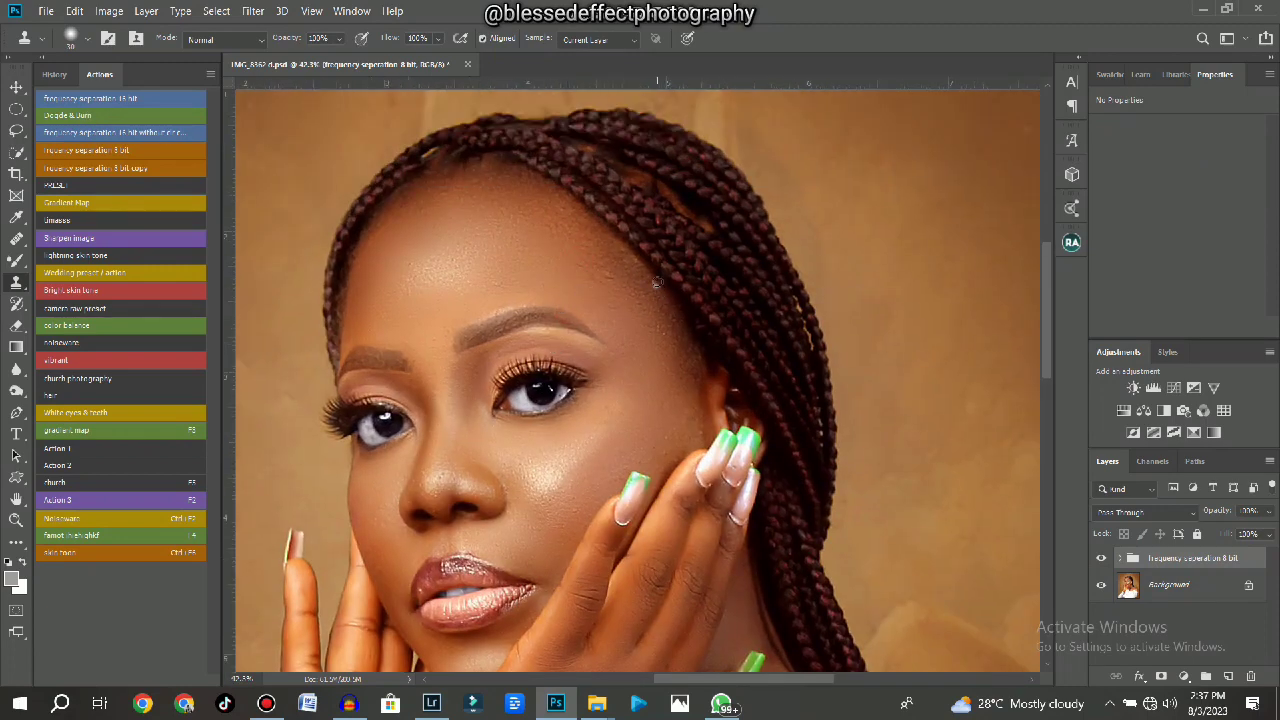
scroll(657, 281, up, 4)
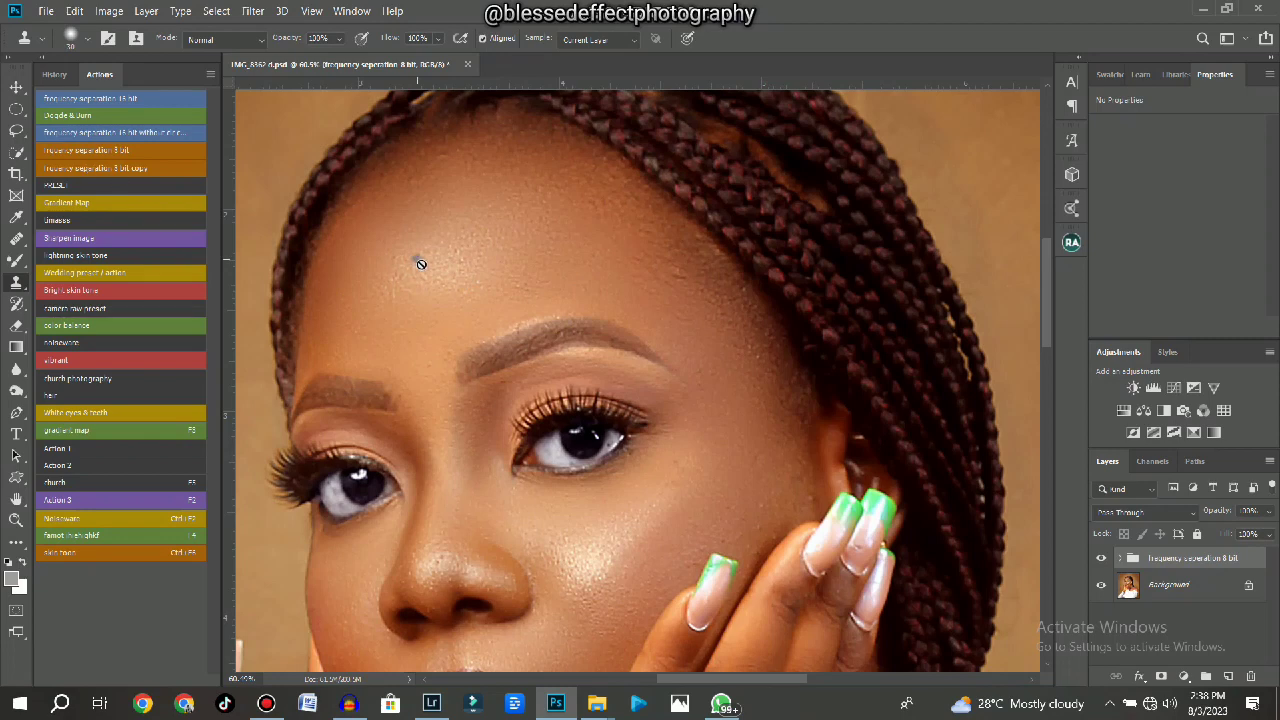
scroll(421, 263, down, 4)
scroll(426, 274, up, 2)
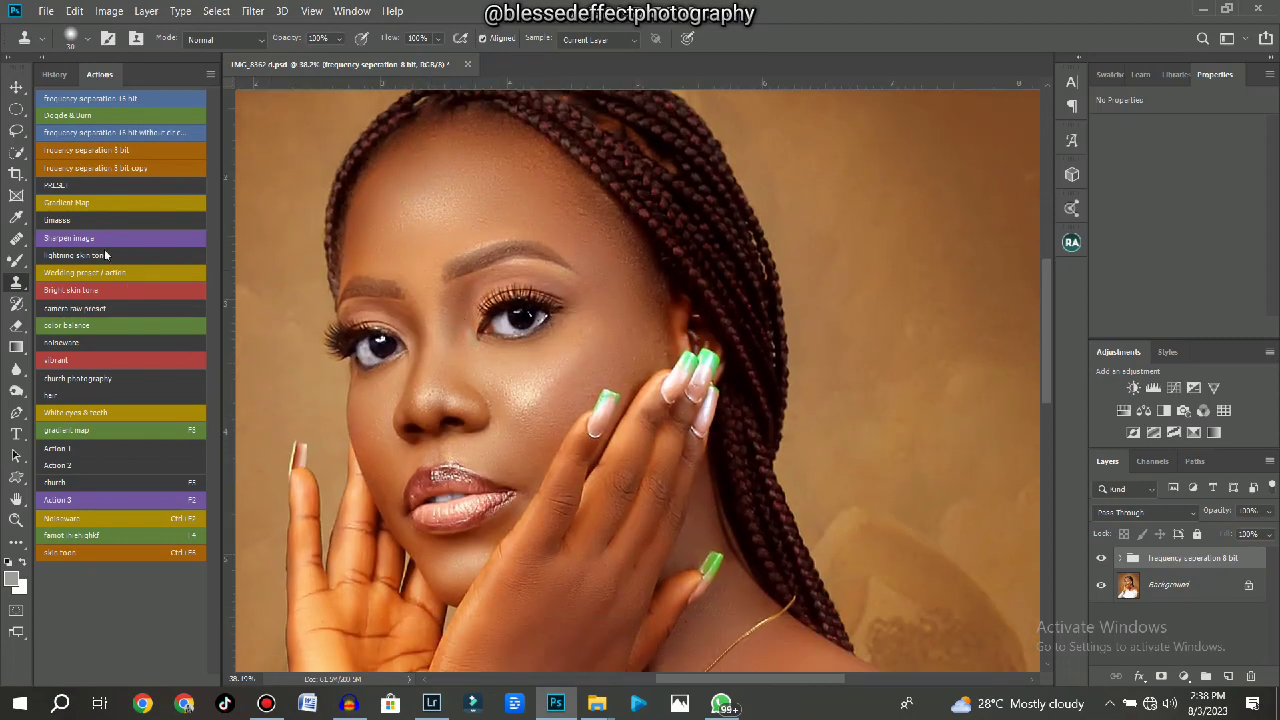
scroll(494, 284, up, 3)
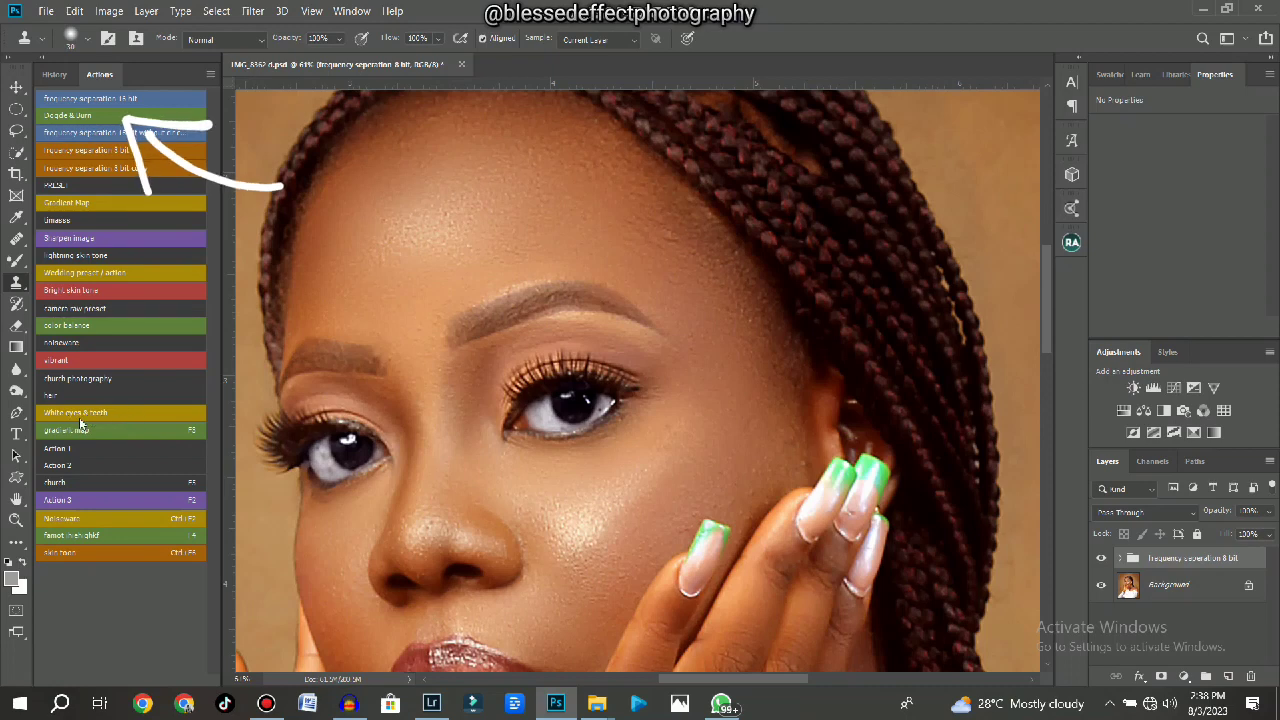
scroll(548, 404, down, 2)
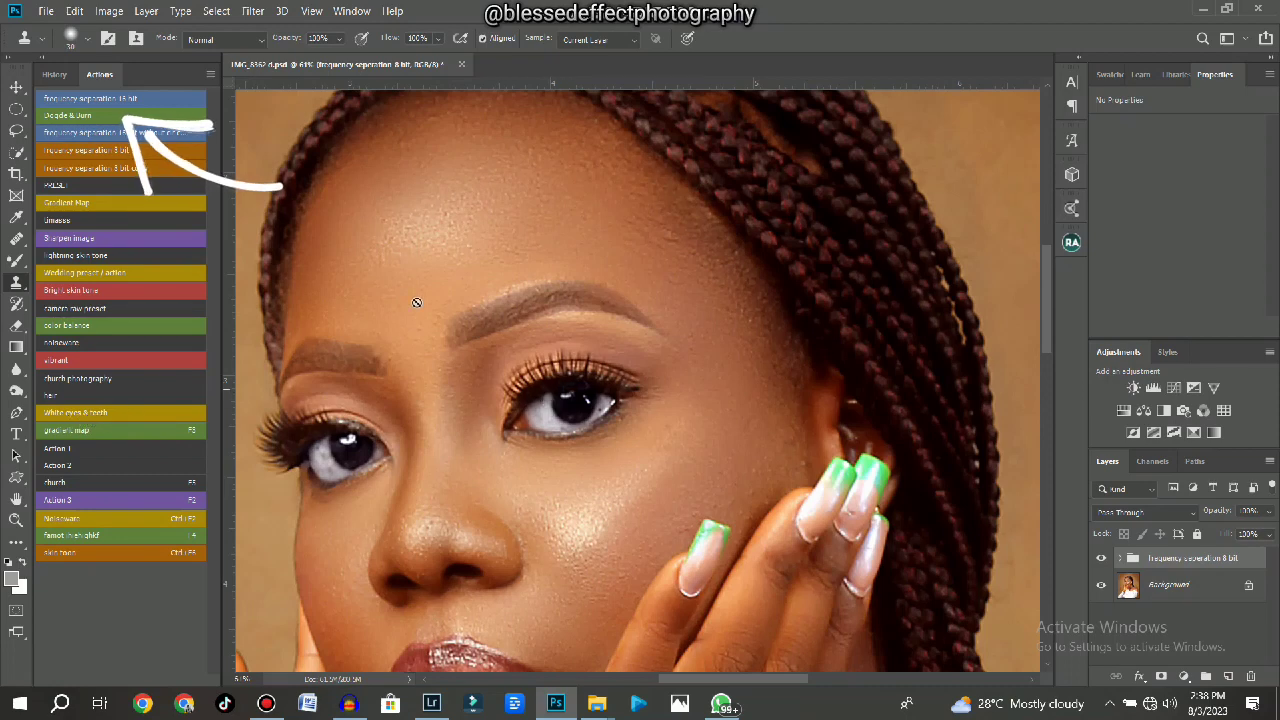
Run the Dodge & Burn action on the portrait and continue past the unavailable Select command.
scroll(420, 300, down, 2)
scroll(486, 234, down, 2)
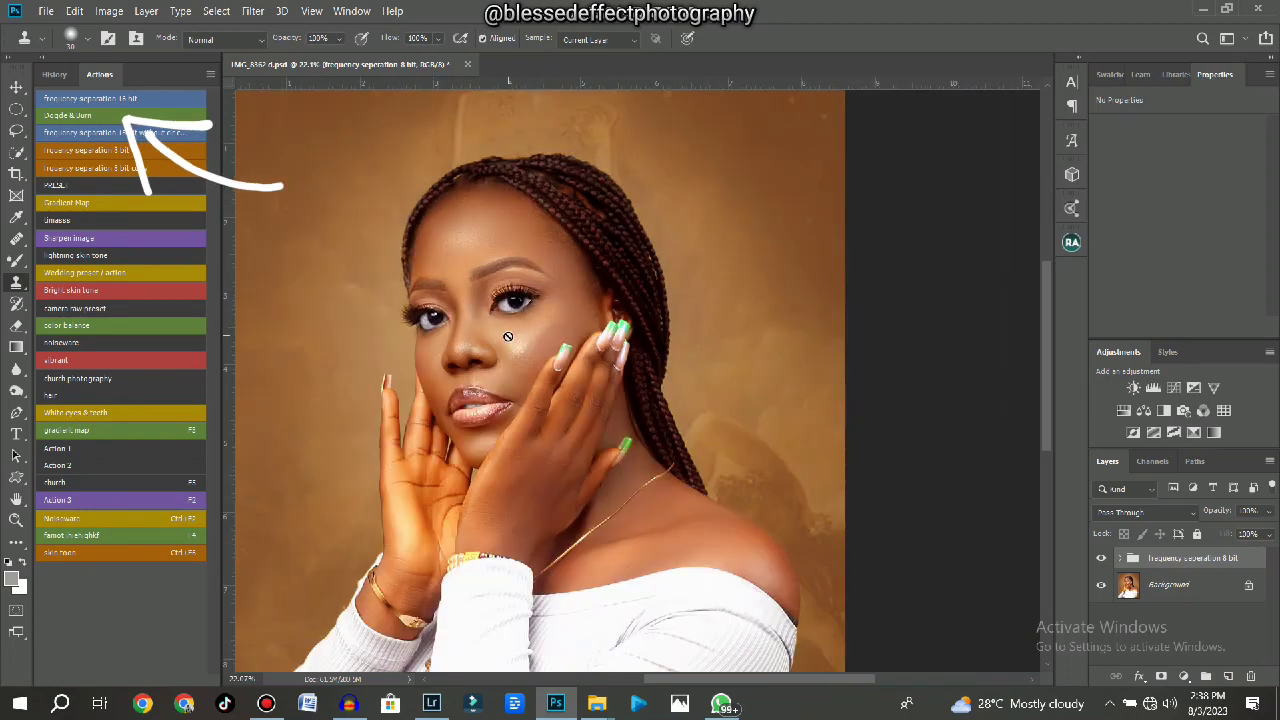
click(88, 118)
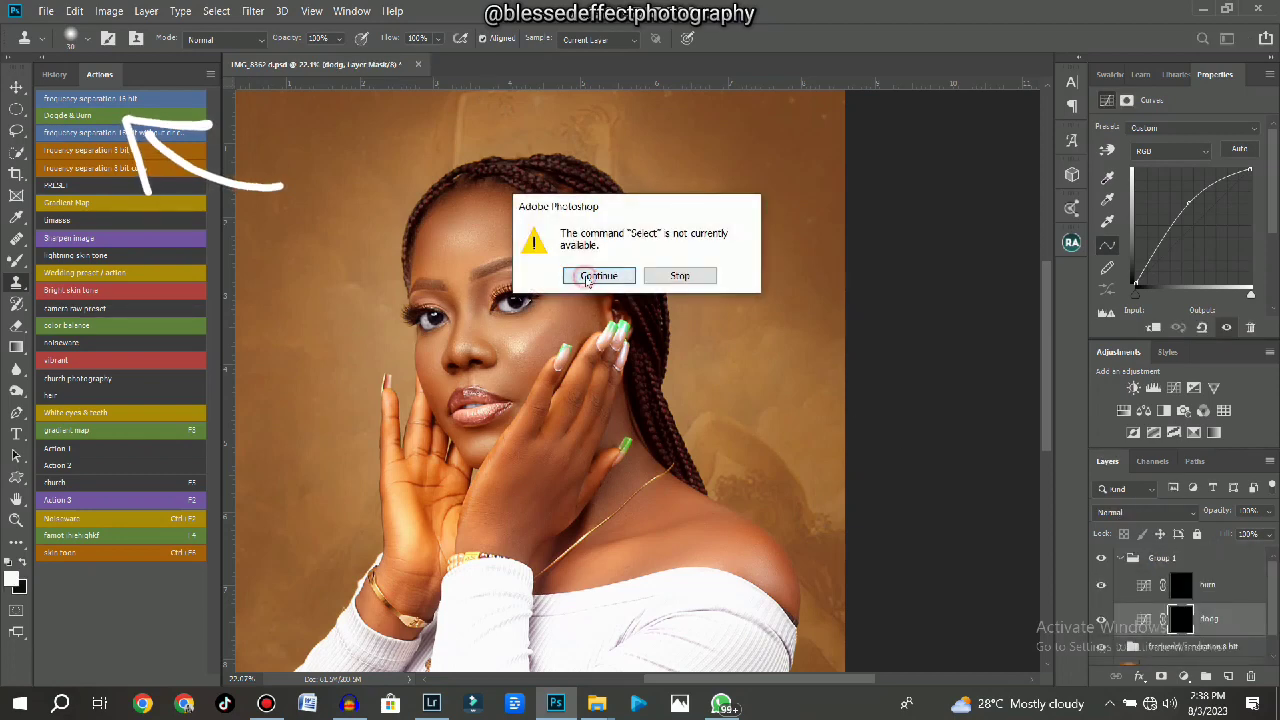
click(598, 276)
Load Layer 1's contents inside the frequency separation group as a selection around the eyebrows, eyes and lips.
scroll(642, 318, up, 5)
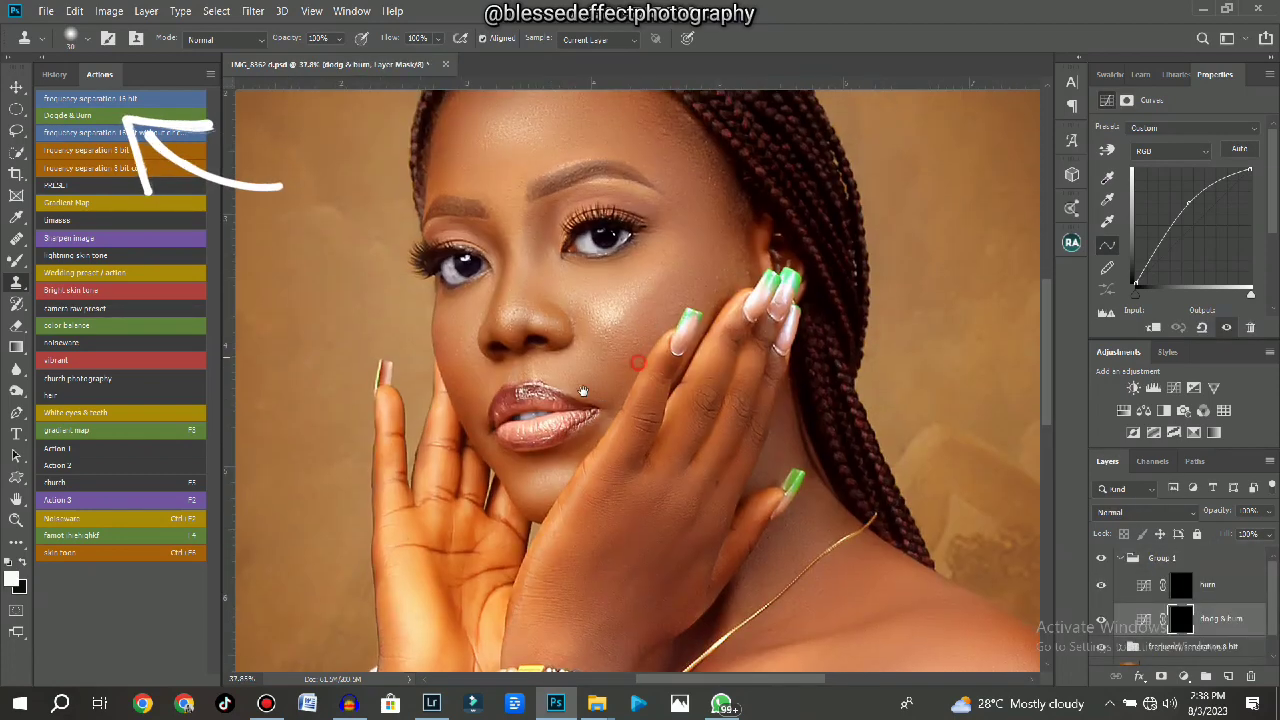
drag(638, 363, 655, 476)
scroll(641, 346, down, 6)
scroll(643, 405, up, 9)
scroll(653, 476, up, 5)
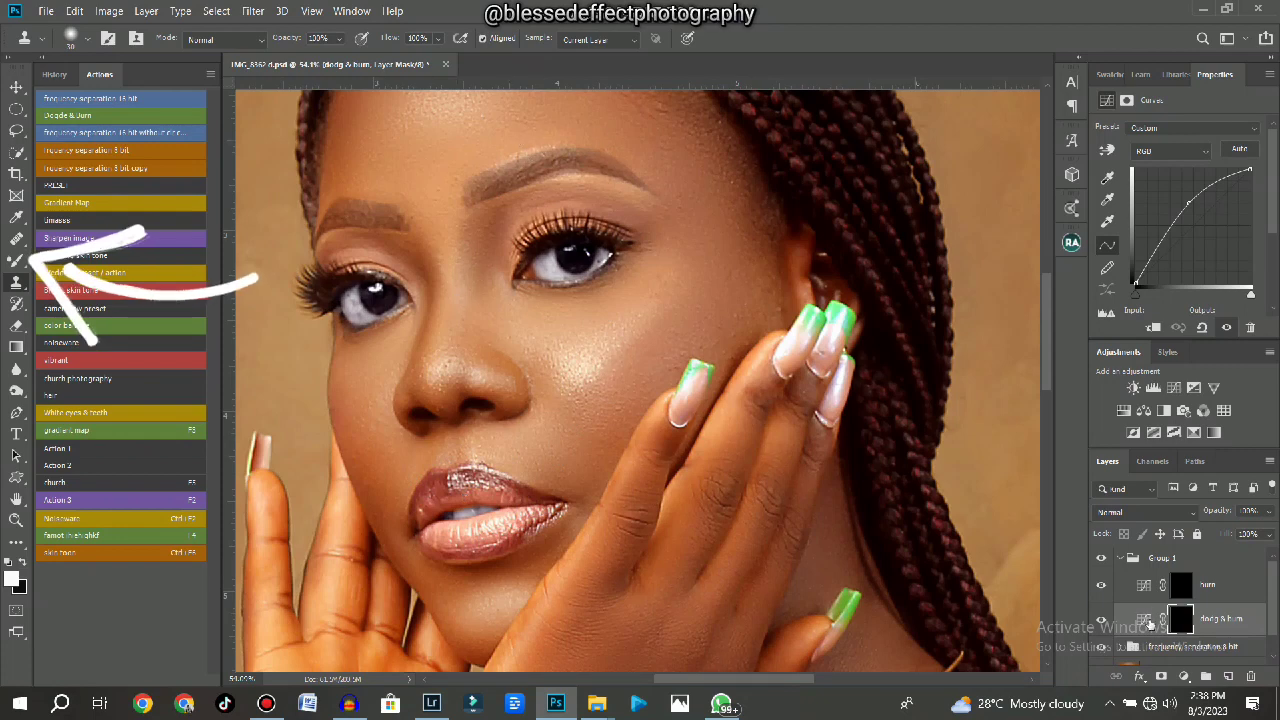
scroll(1150, 622, down, 1)
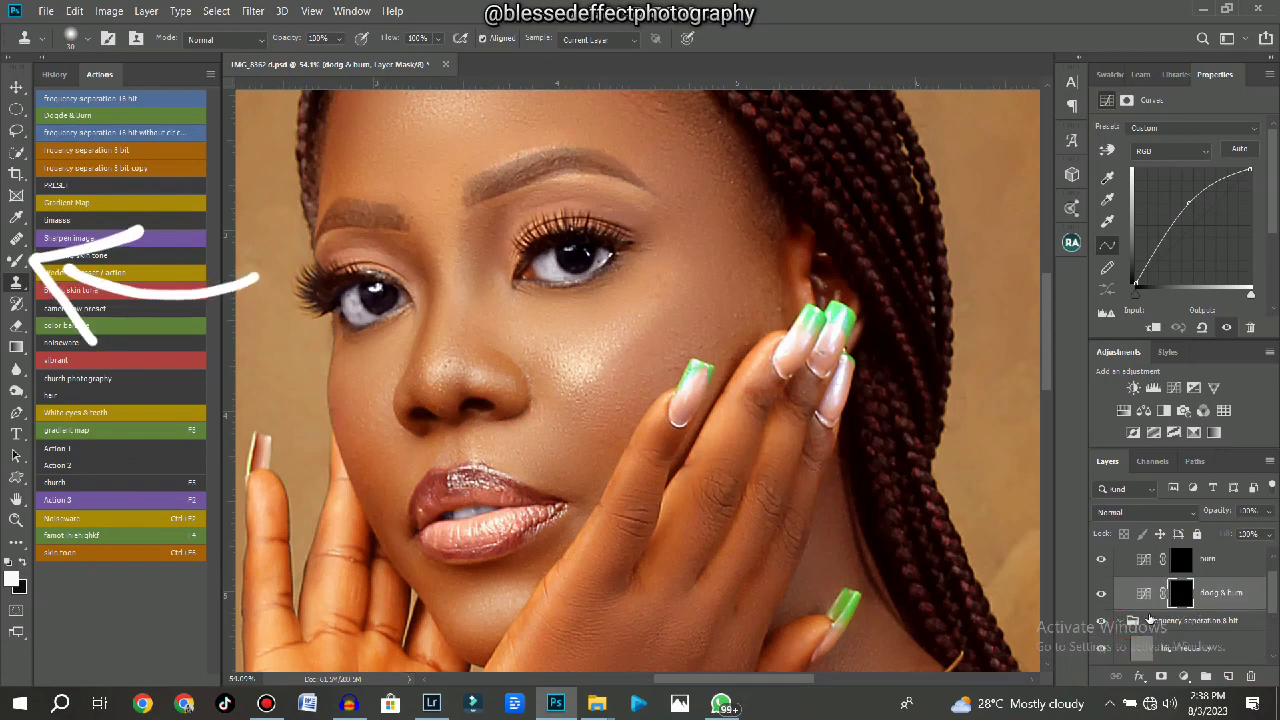
scroll(1150, 620, down, 3)
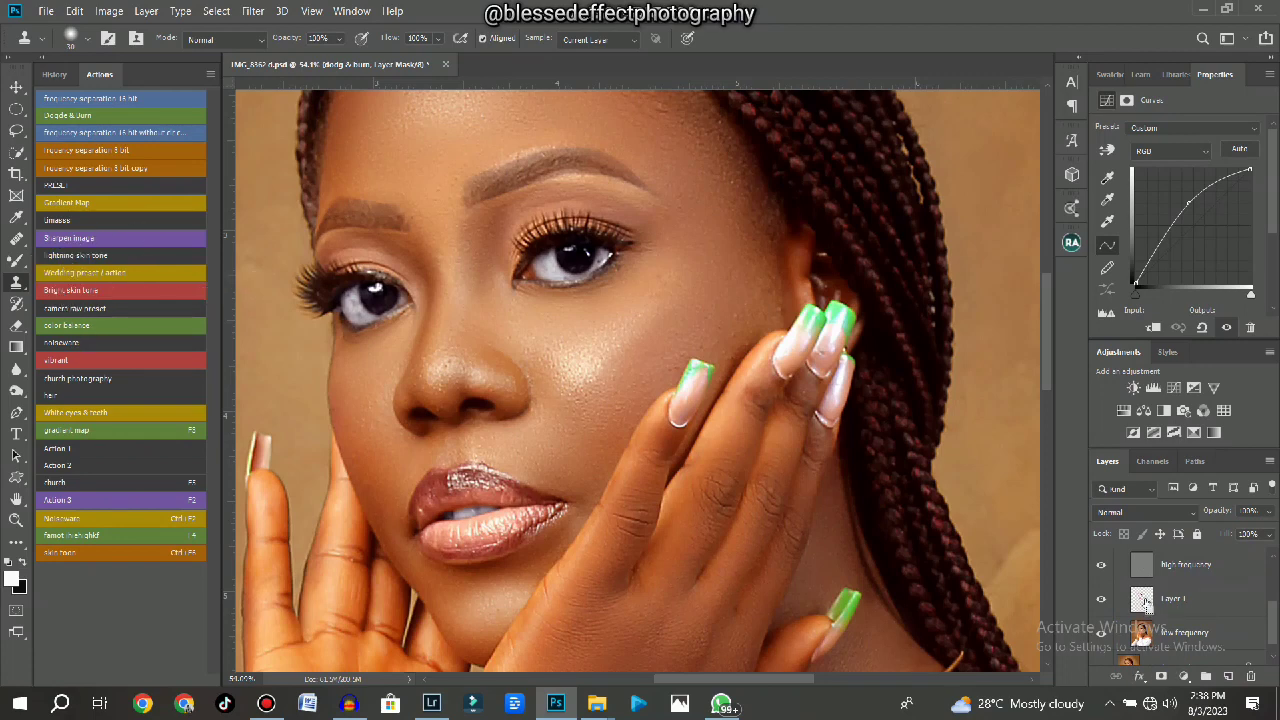
ctrl+click(1143, 599)
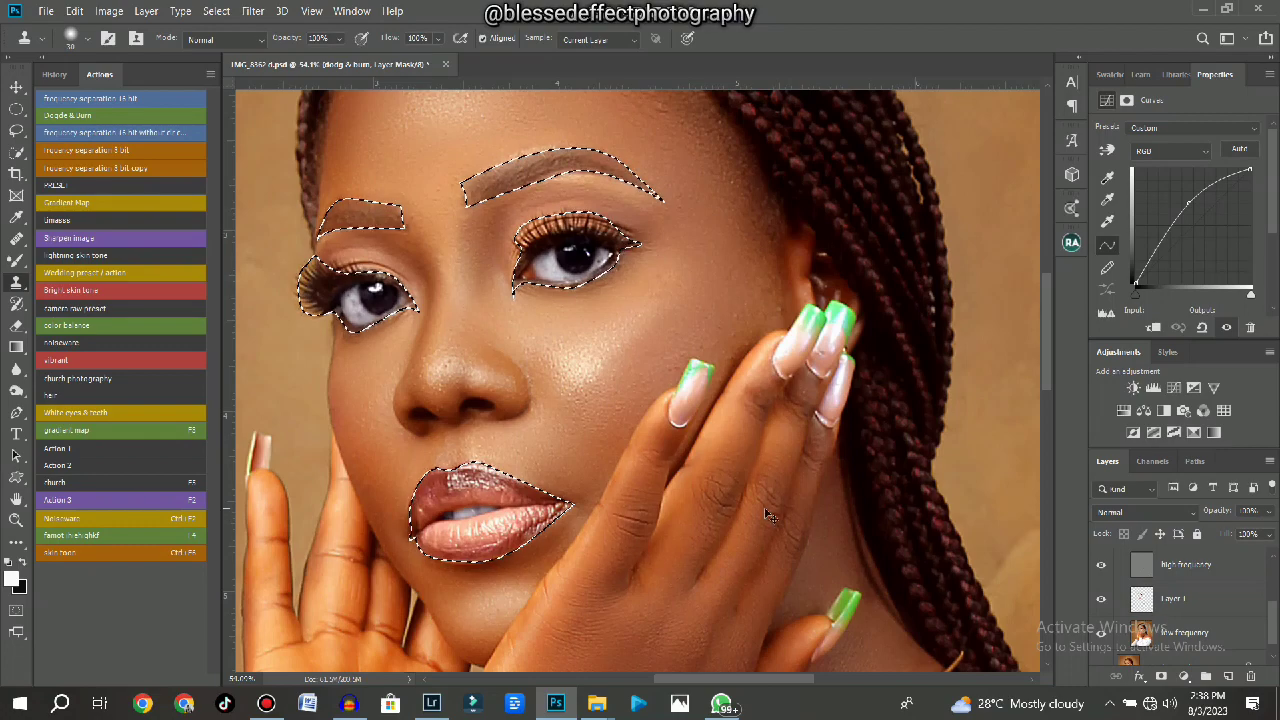
Target the burn layer's mask and set up the Brush tool with white as the foreground color.
scroll(588, 392, up, 2)
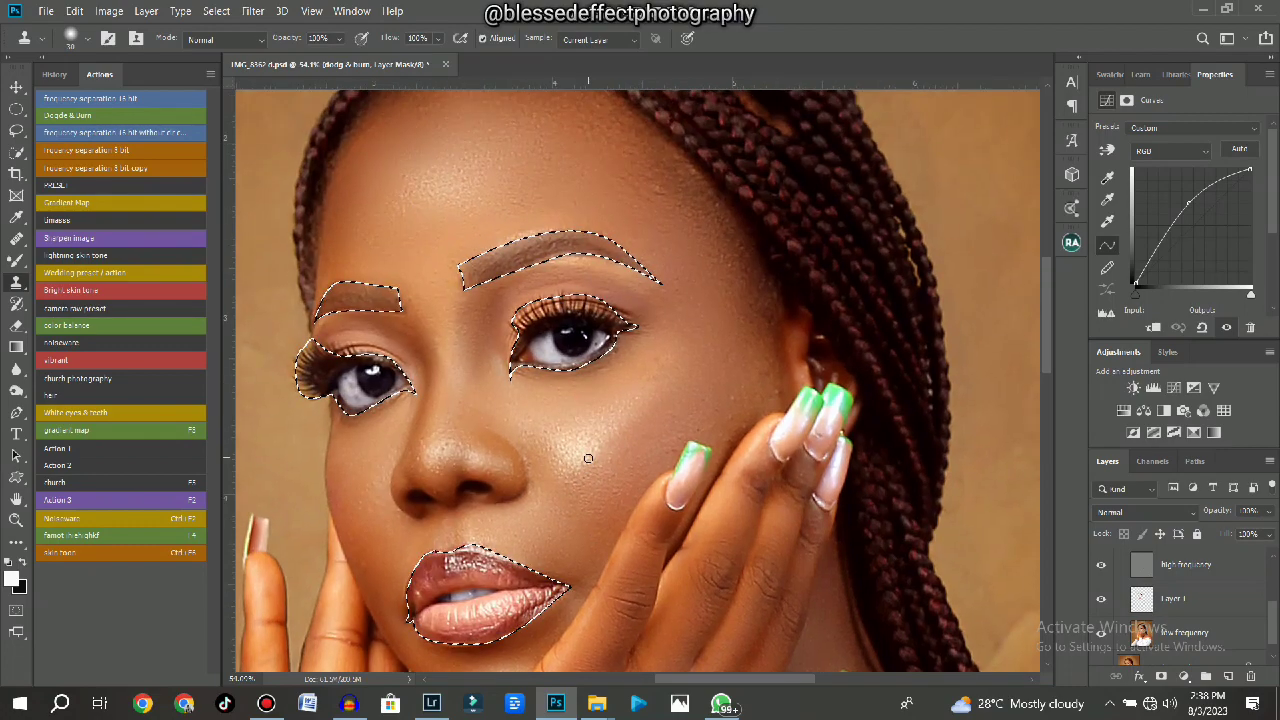
scroll(540, 275, up, 3)
scroll(1177, 617, up, 1)
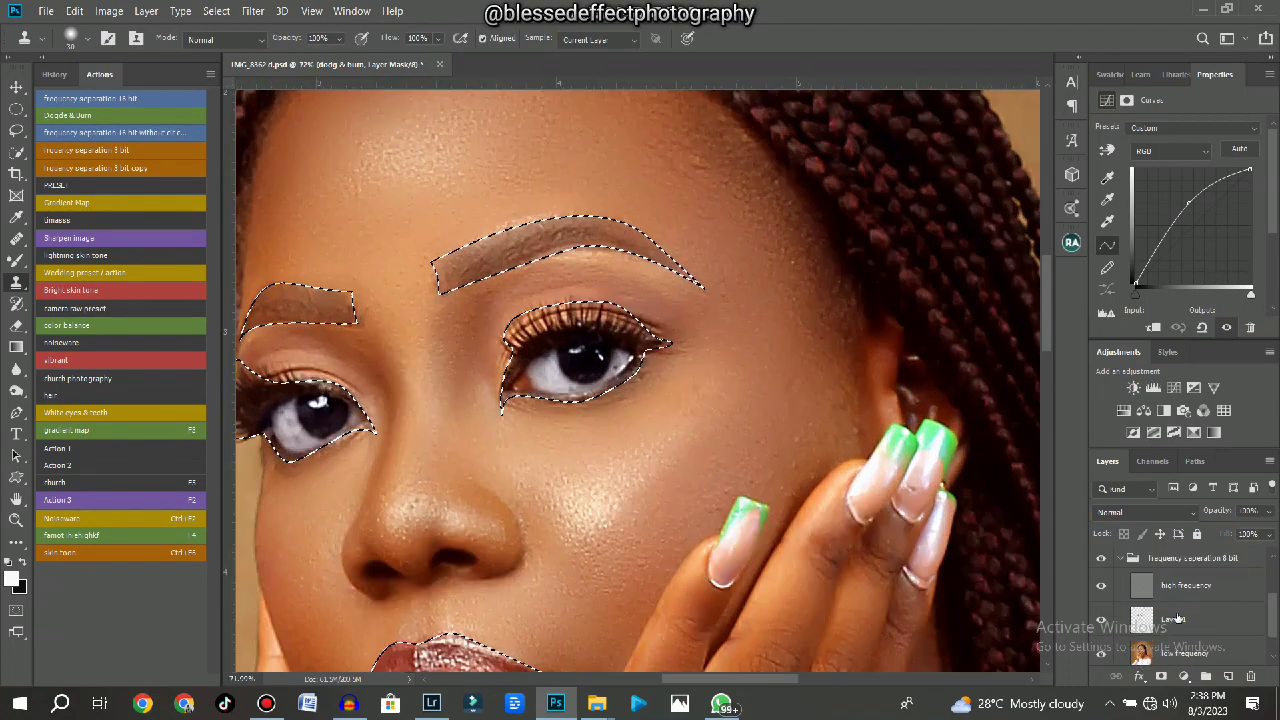
scroll(1188, 607, up, 3)
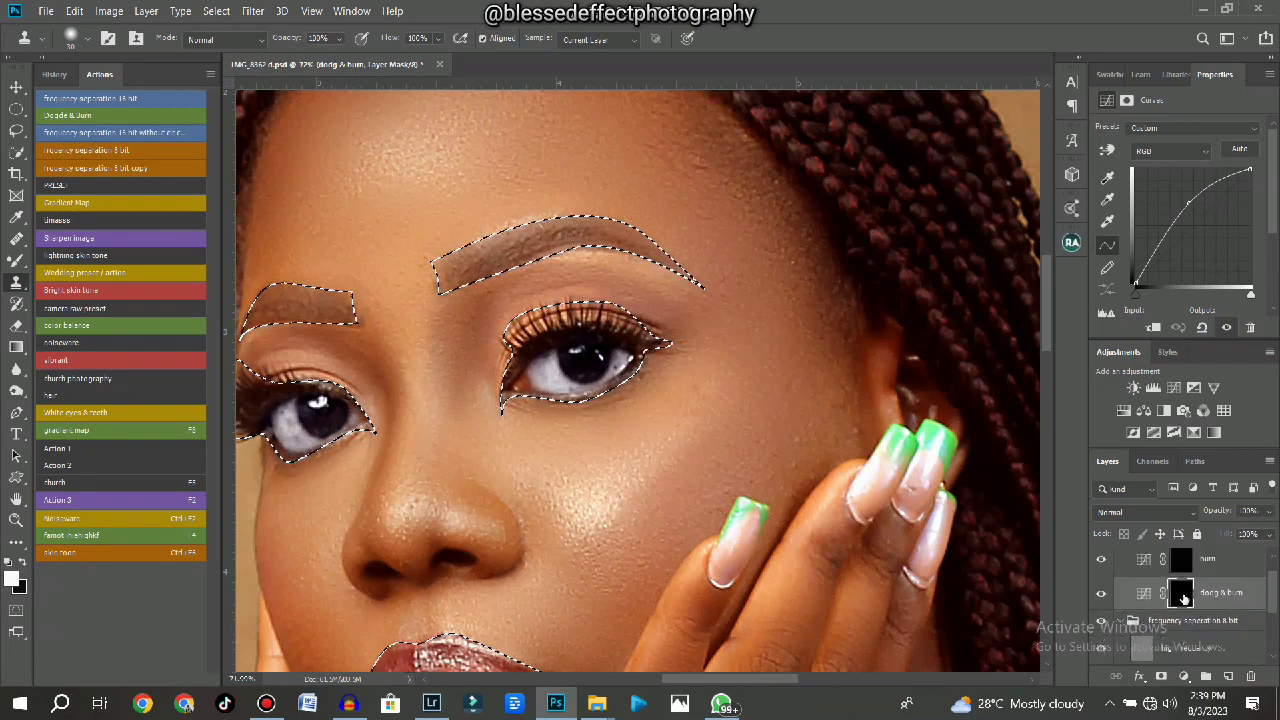
click(1183, 589)
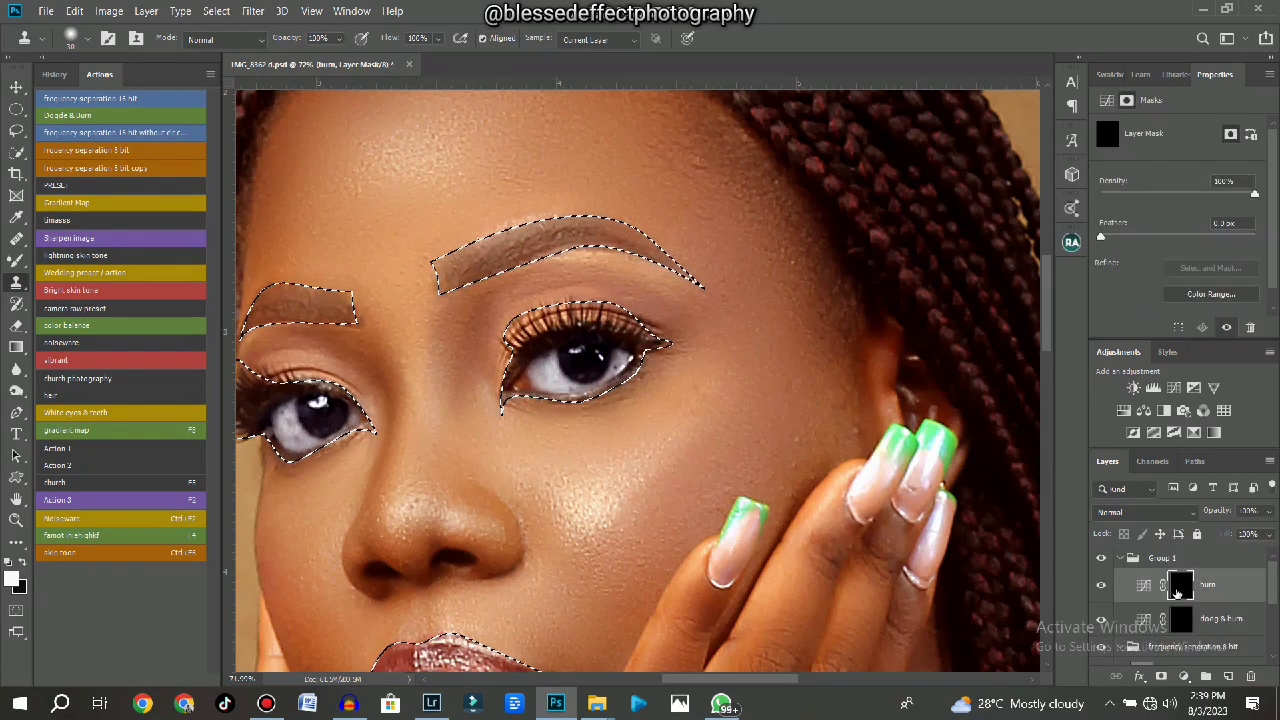
click(15, 261)
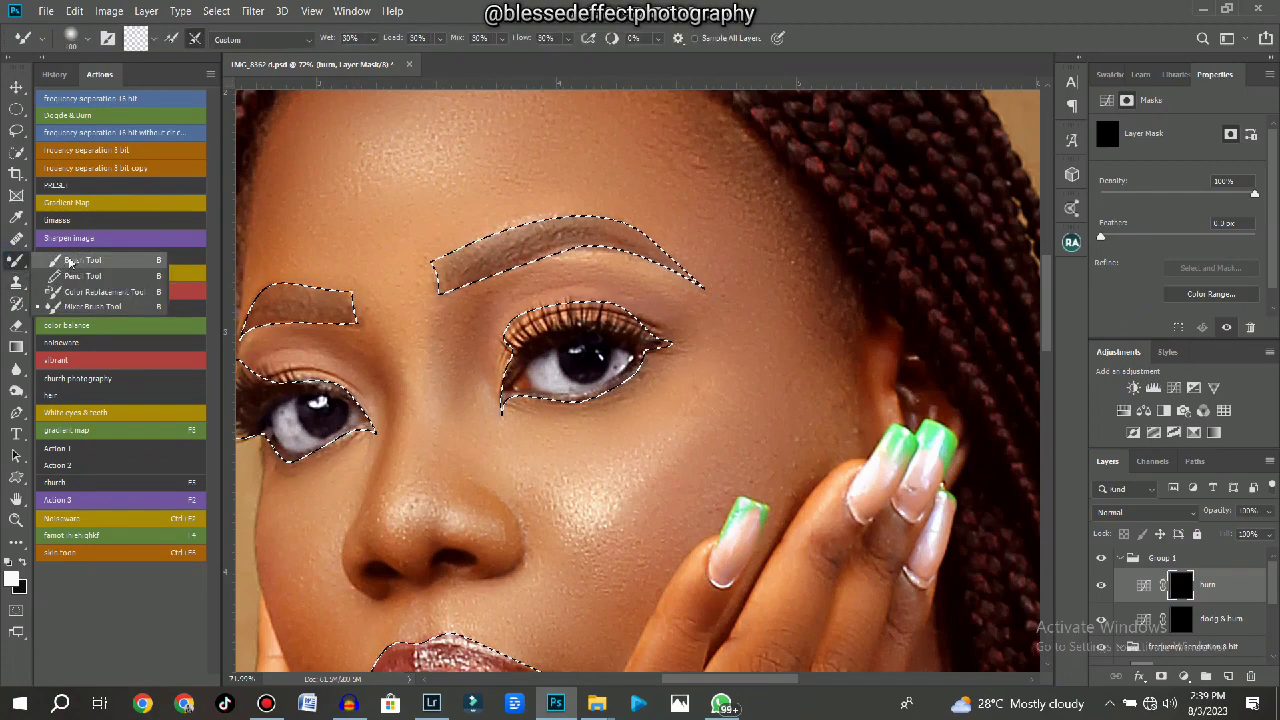
click(70, 262)
scroll(465, 265, down, 3)
scroll(470, 265, up, 3)
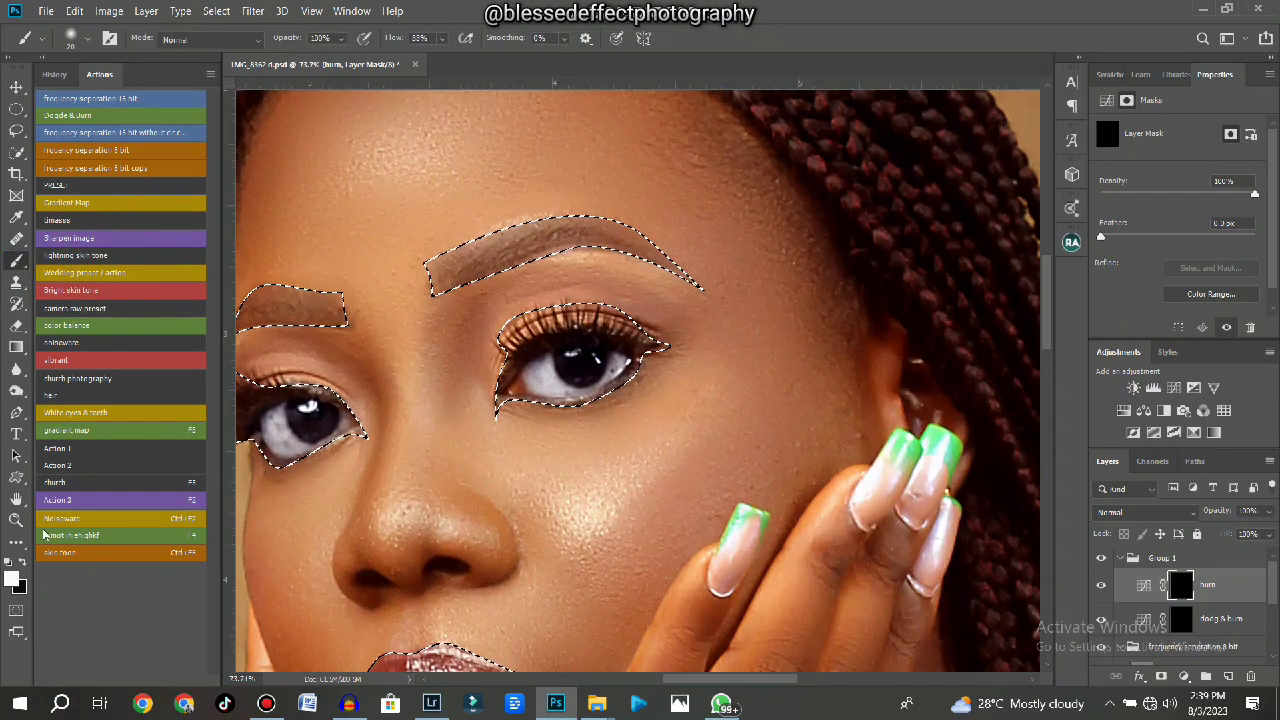
key(backslash)
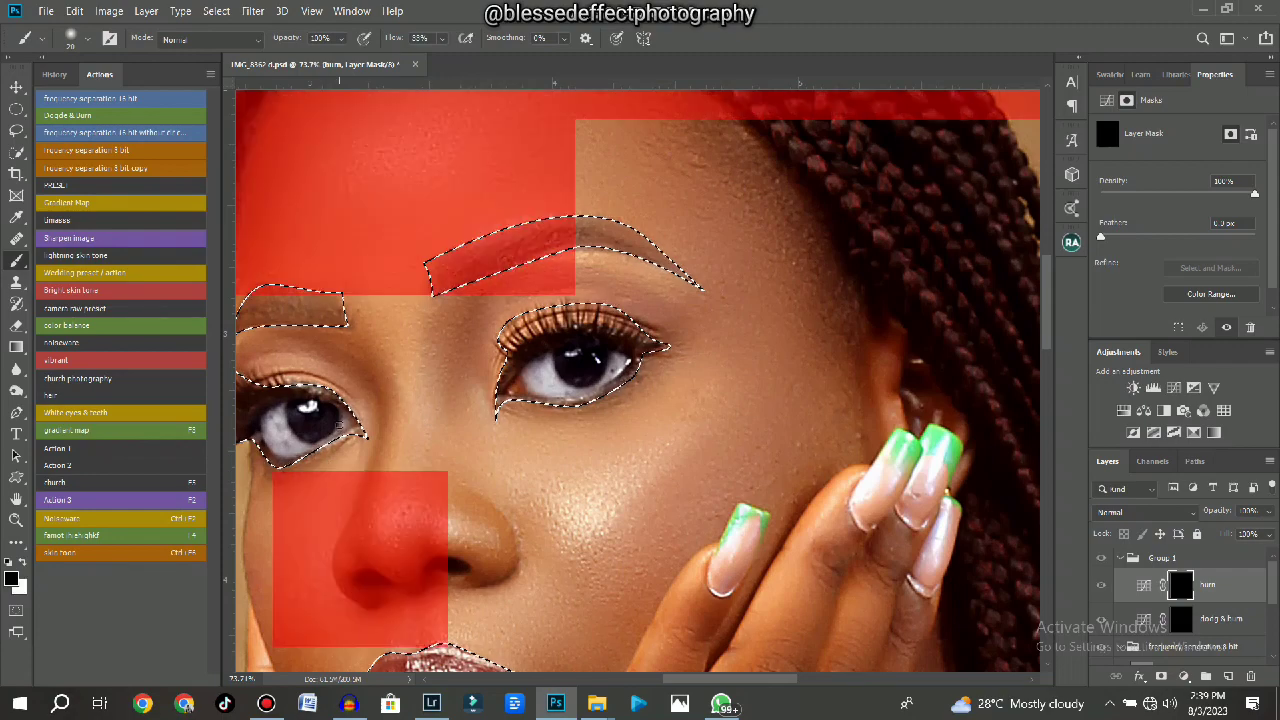
key(bracketright)
key(backslash)
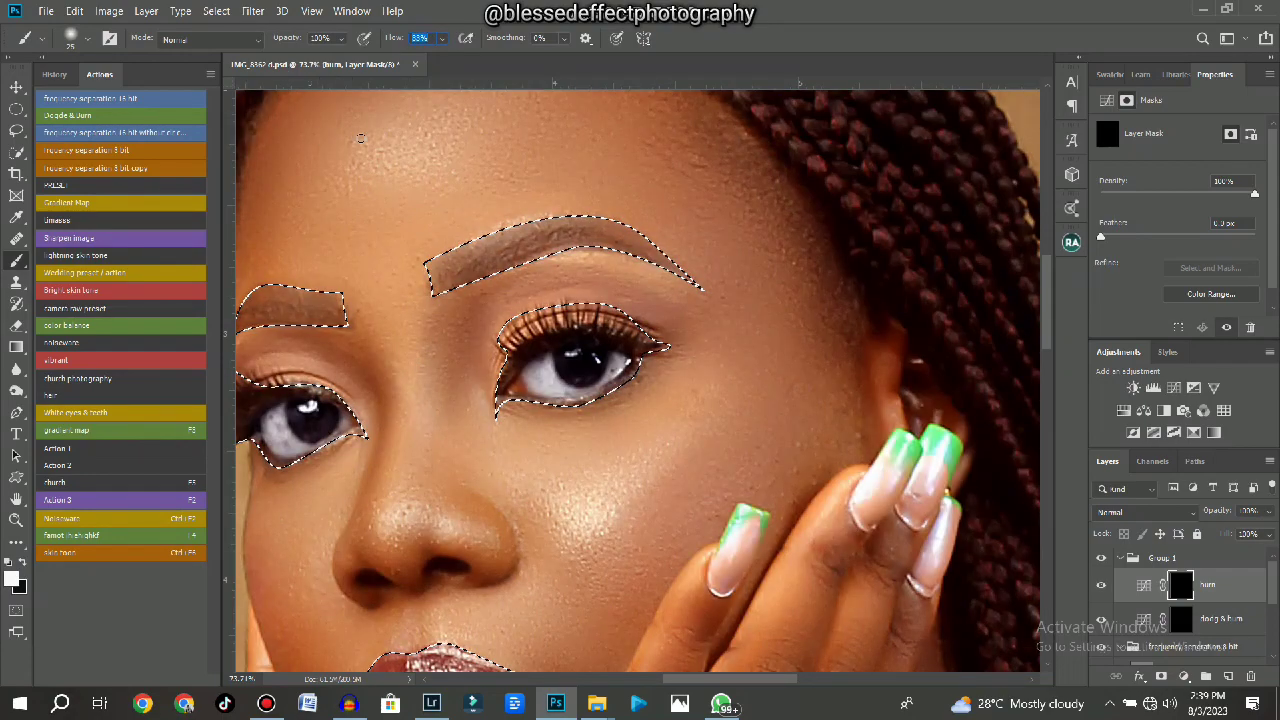
Darken both eyebrows within the selection on the burn mask, using a size 200 brush at very low flow.
scroll(466, 216, up, 2)
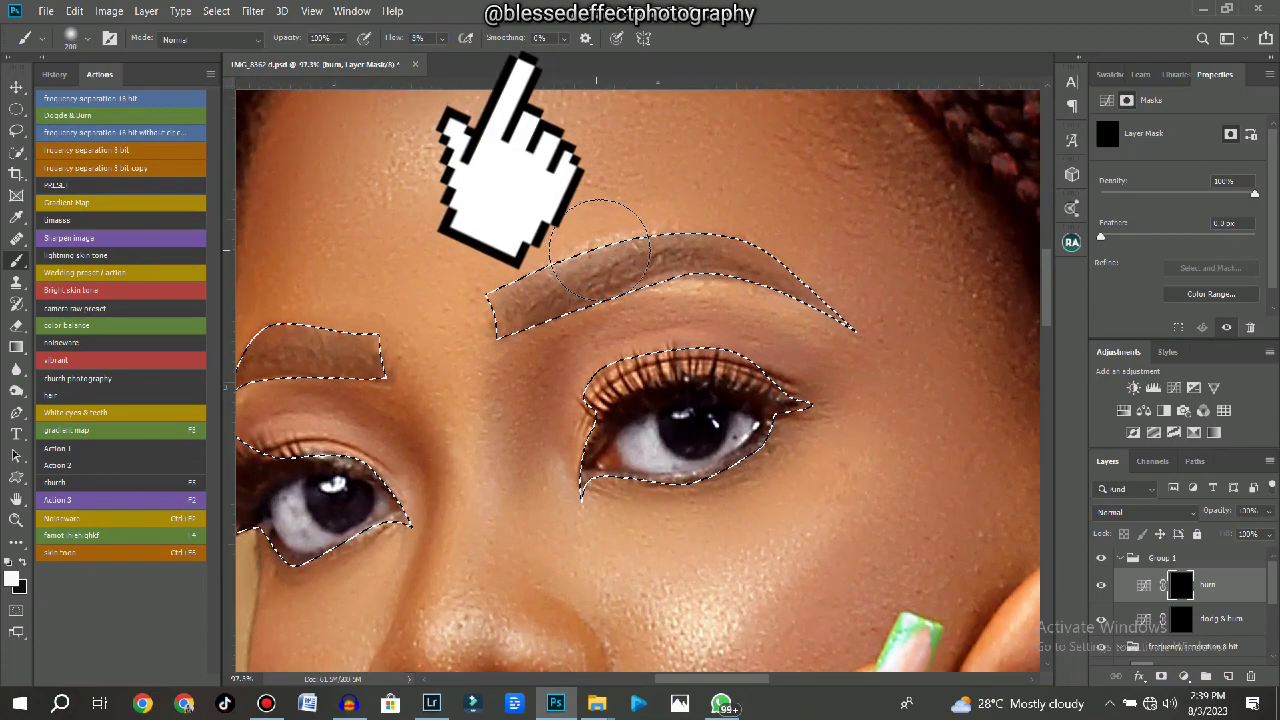
scroll(593, 238, up, 2)
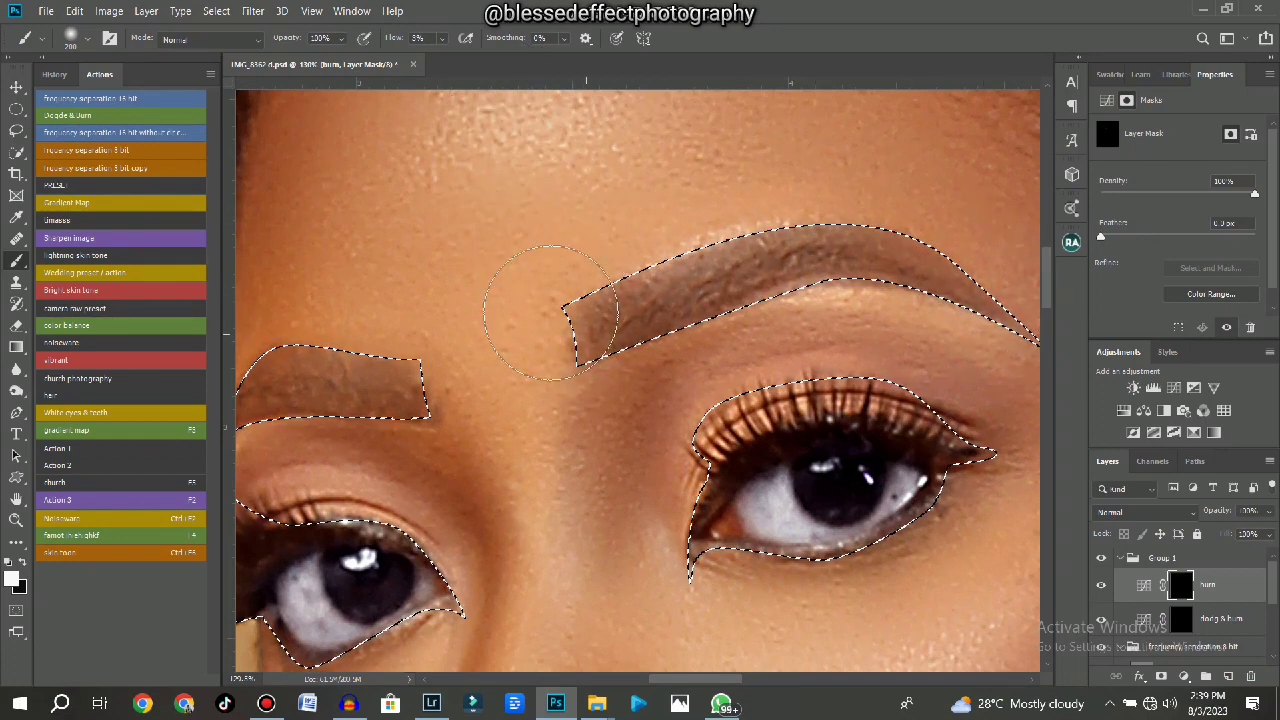
scroll(554, 290, down, 3)
drag(377, 346, 470, 338)
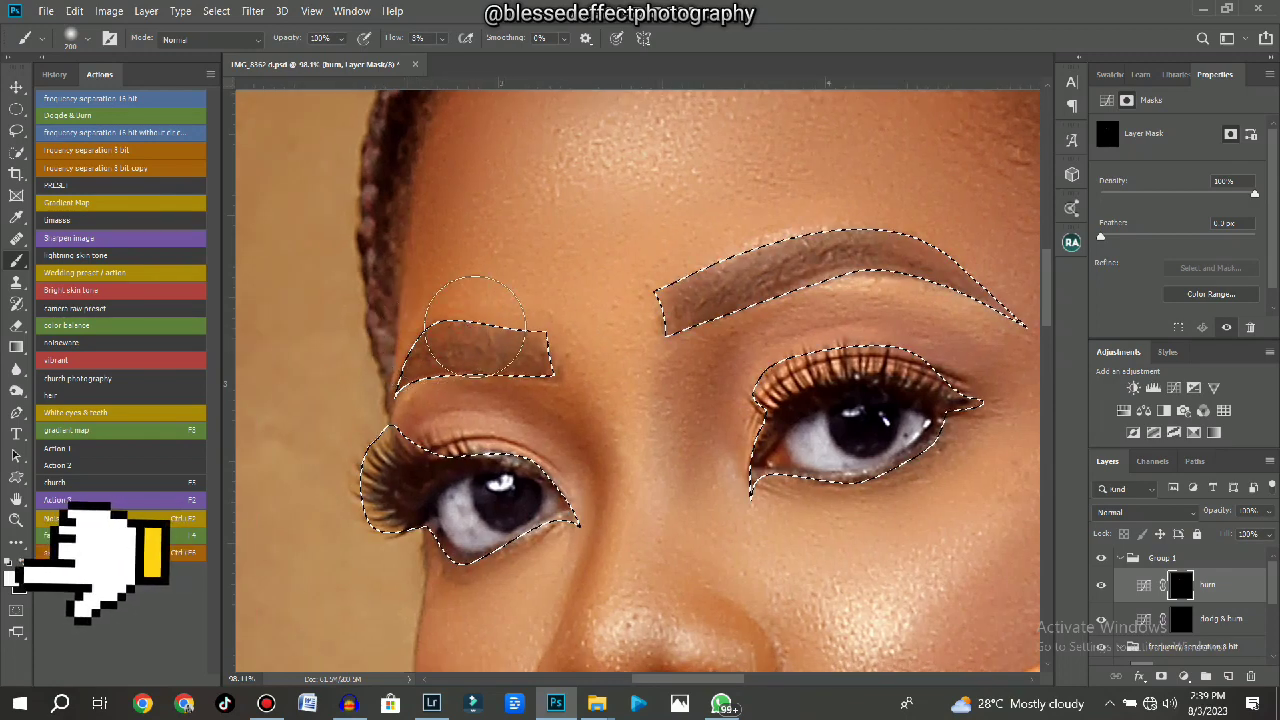
Clear the selection and toggle Group 1's visibility to compare the face before and after burning.
key(ctrl+d)
scroll(640, 240, down, 5)
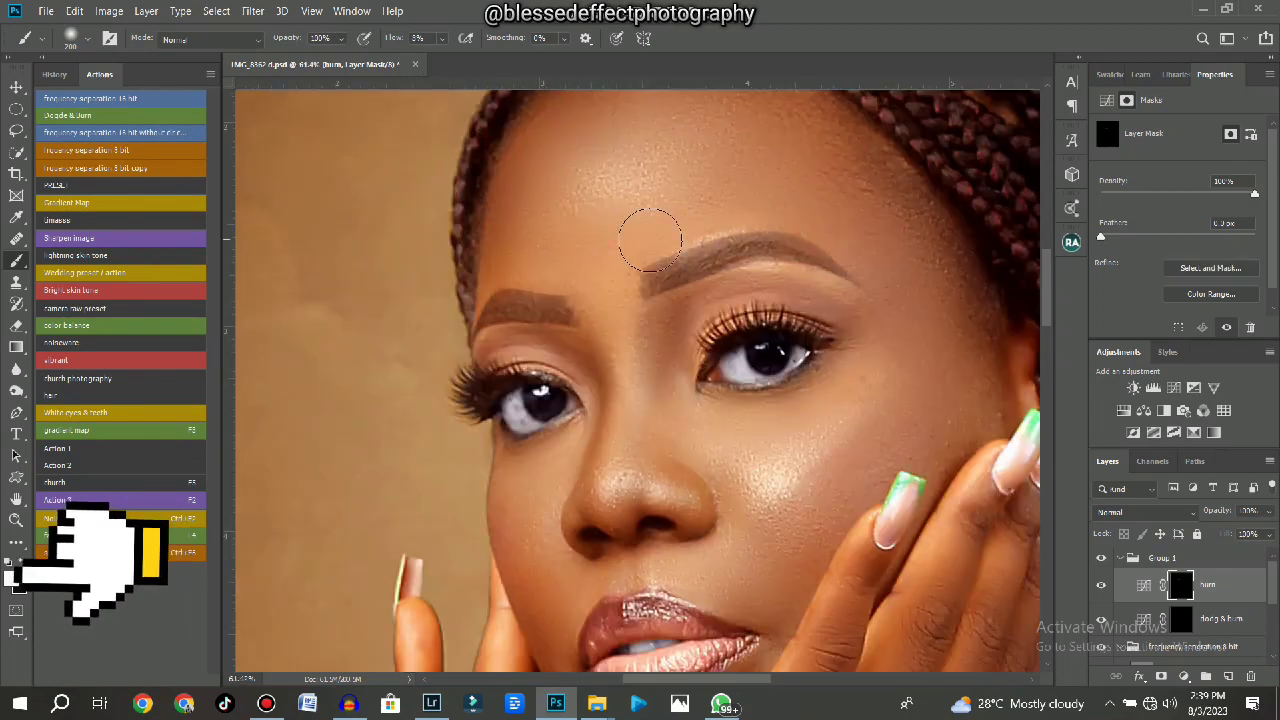
scroll(640, 249, up, 3)
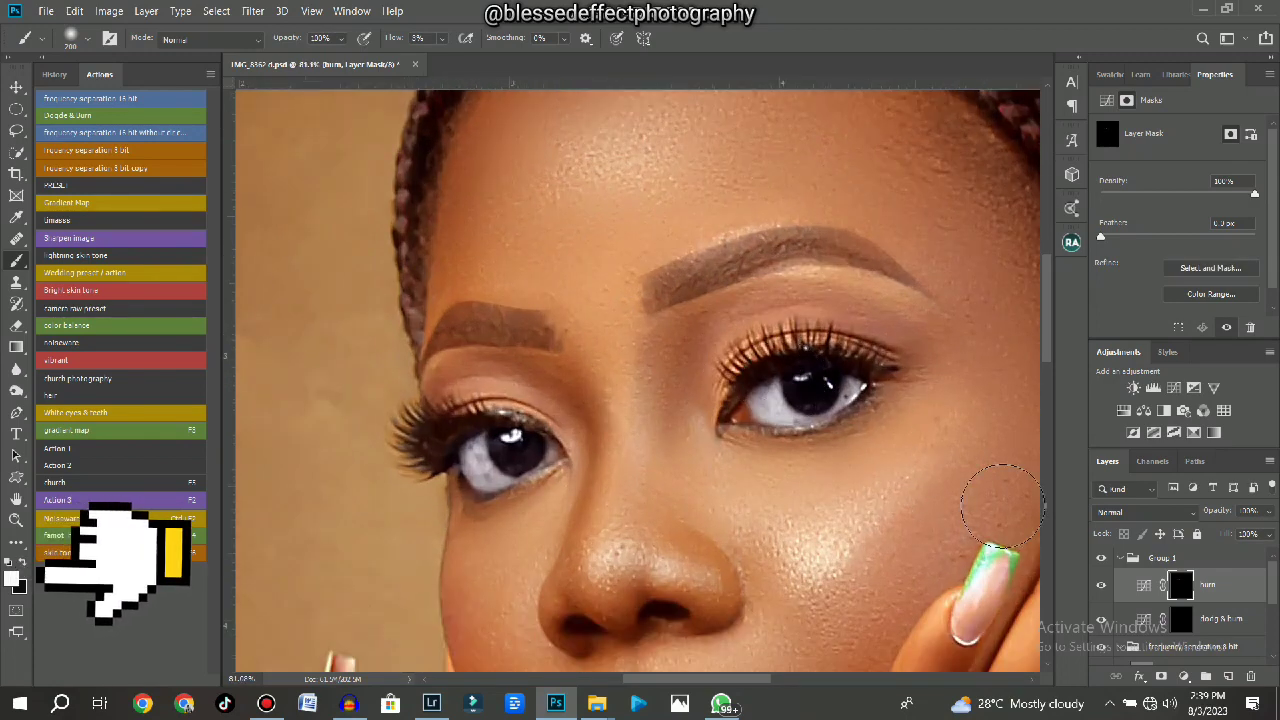
click(1100, 558)
click(1100, 558)
scroll(620, 203, down, 3)
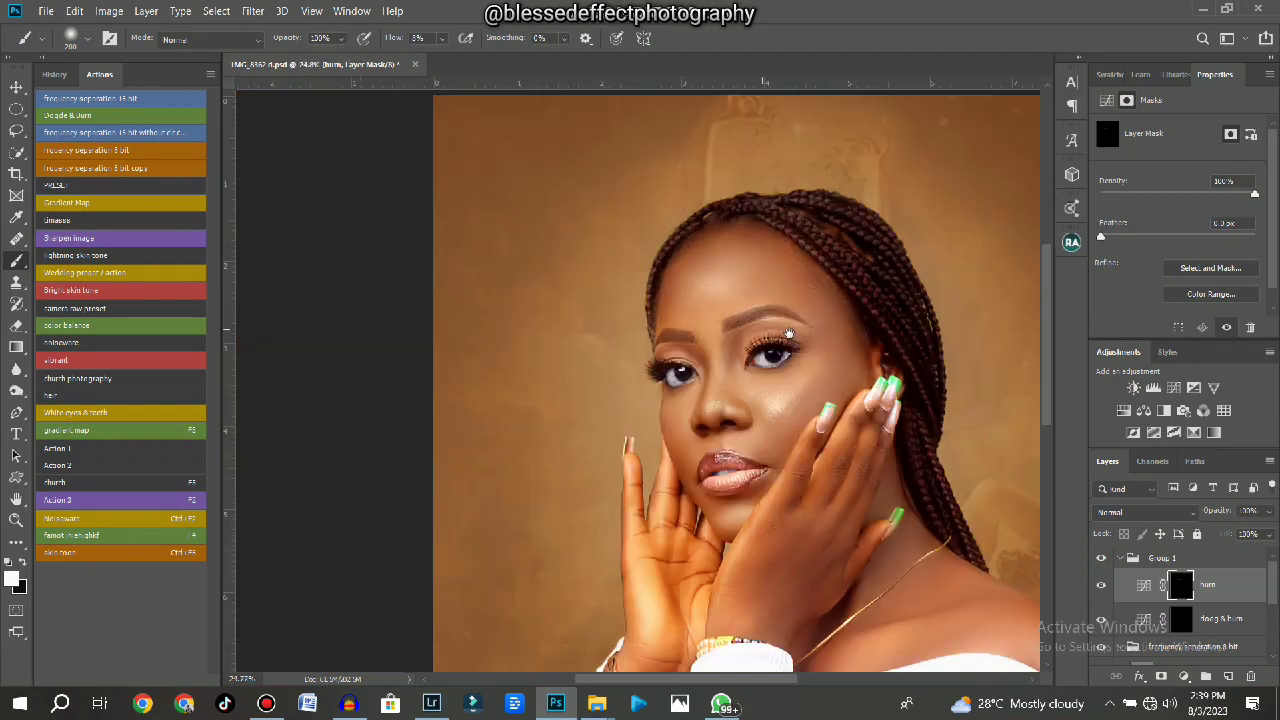
scroll(620, 203, up, 2)
scroll(620, 203, up, 1)
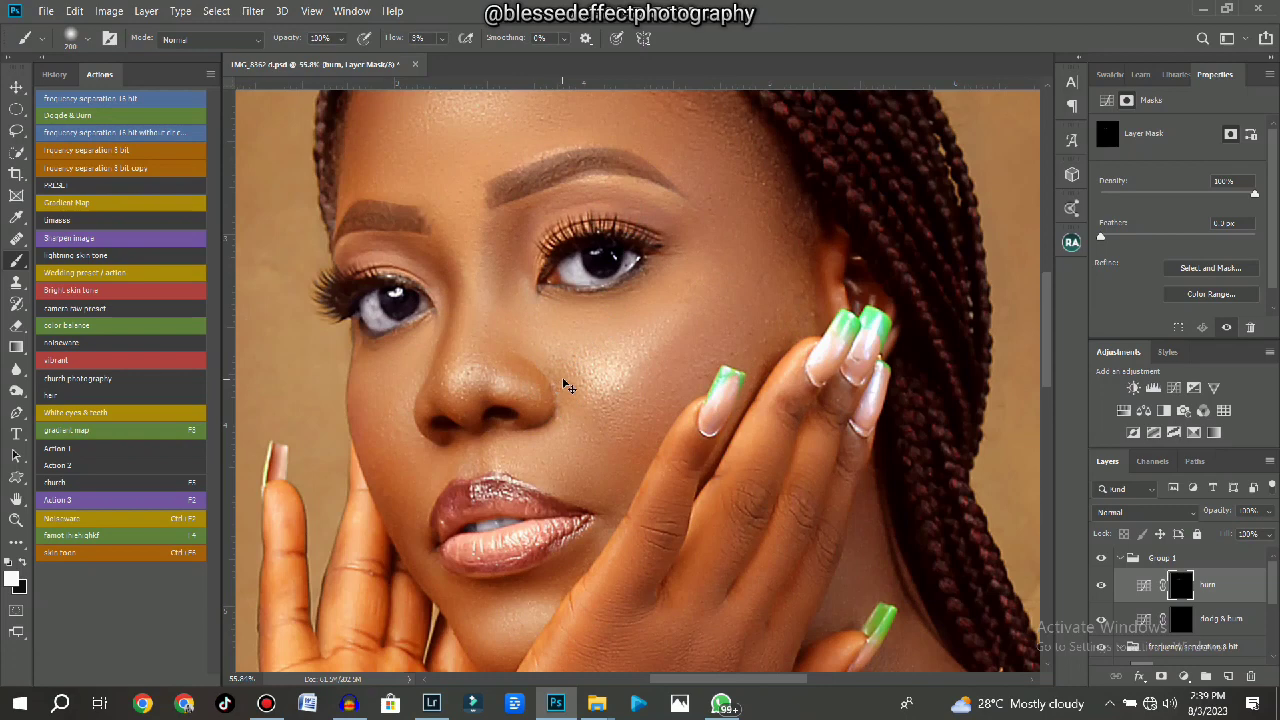
Undo the visibility changes and the deselection to restore the eyebrow, eye and lip selection.
key(ctrl+z)
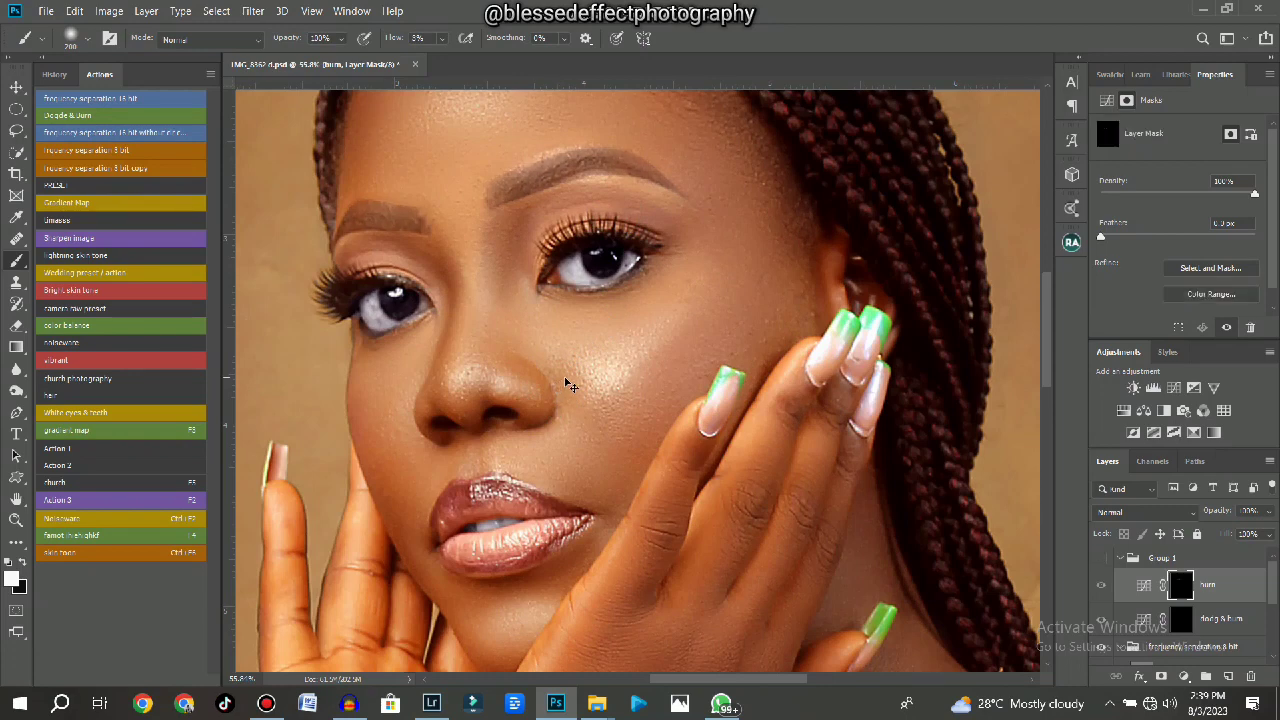
key(ctrl+comma)
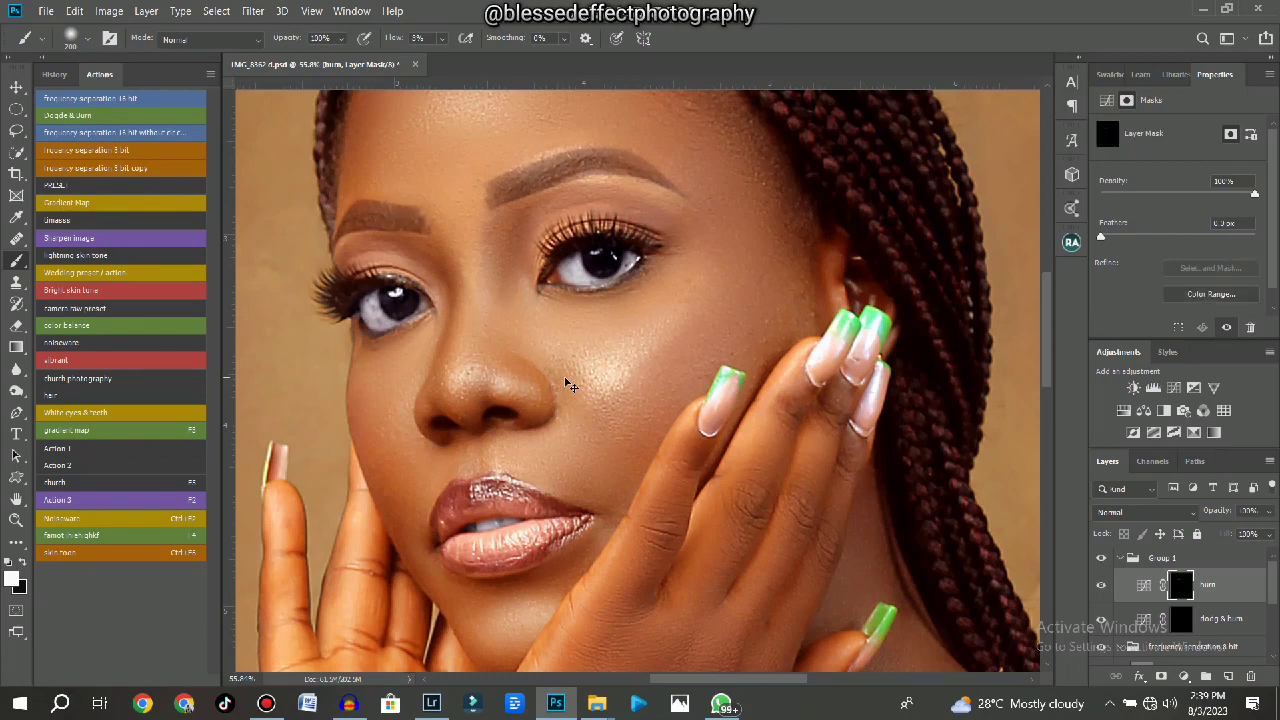
key(ctrl+h)
Reduce the brush size and burn along the upper lip's outer contour within the selection.
scroll(479, 495, up, 1)
drag(548, 491, 568, 414)
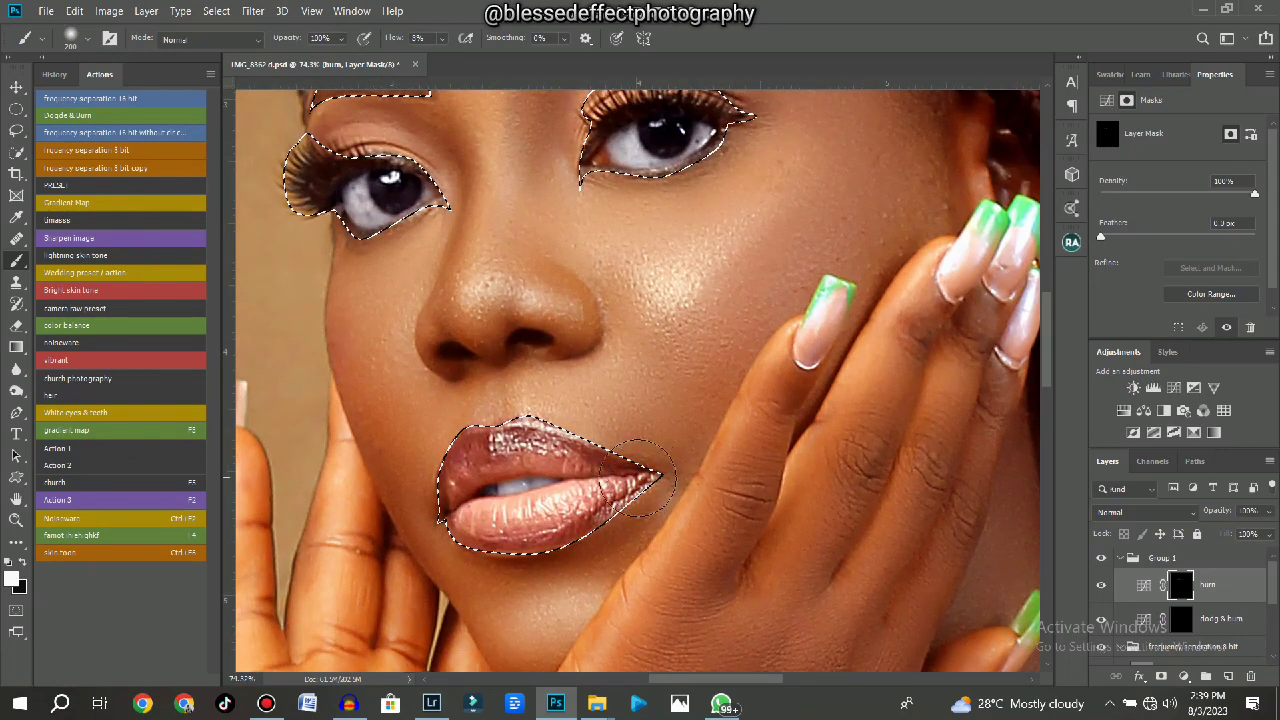
key(bracketleft)
key(bracketleft)
key(bracketleft)
drag(637, 437, 507, 397)
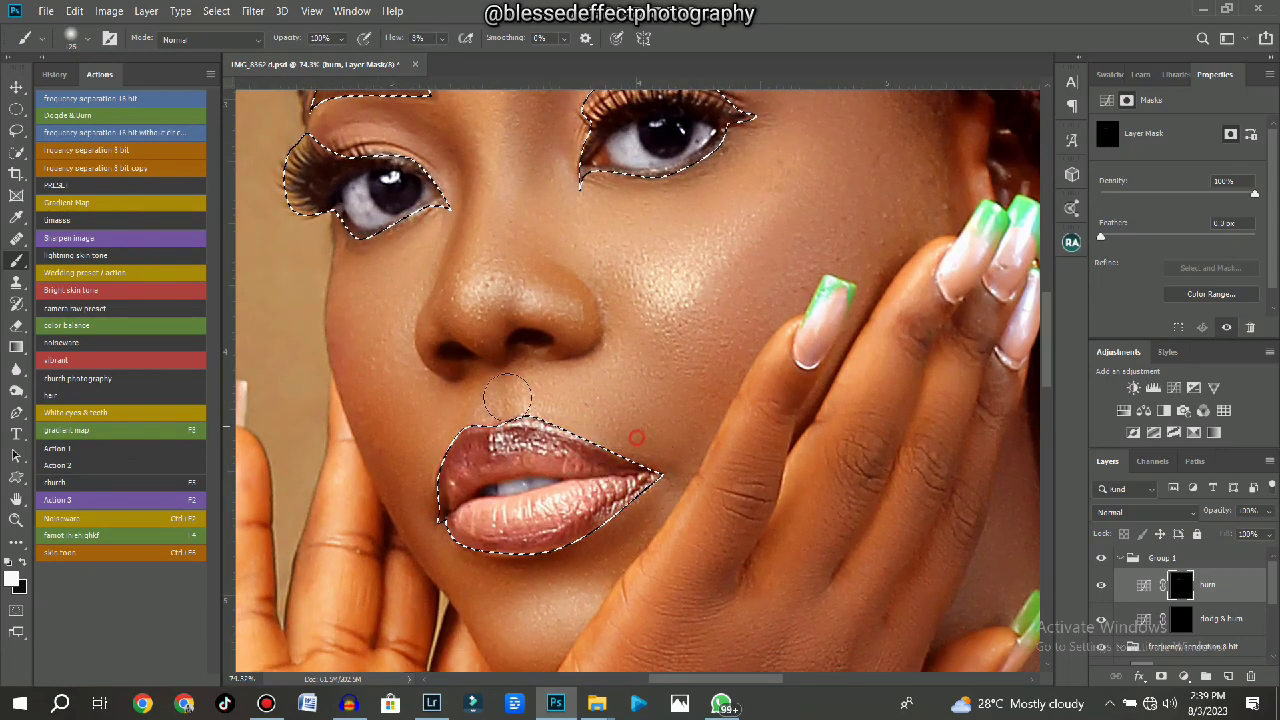
Burn the corner of the mouth and the line between the lips with a smaller brush.
key(bracketleft)
key(bracketleft)
key(bracketleft)
mouse_move(468, 484)
mouse_down()
mouse_move(454, 466)
mouse_move(467, 472)
mouse_move(454, 496)
mouse_up()
key(bracketleft)
key(bracketleft)
key(bracketleft)
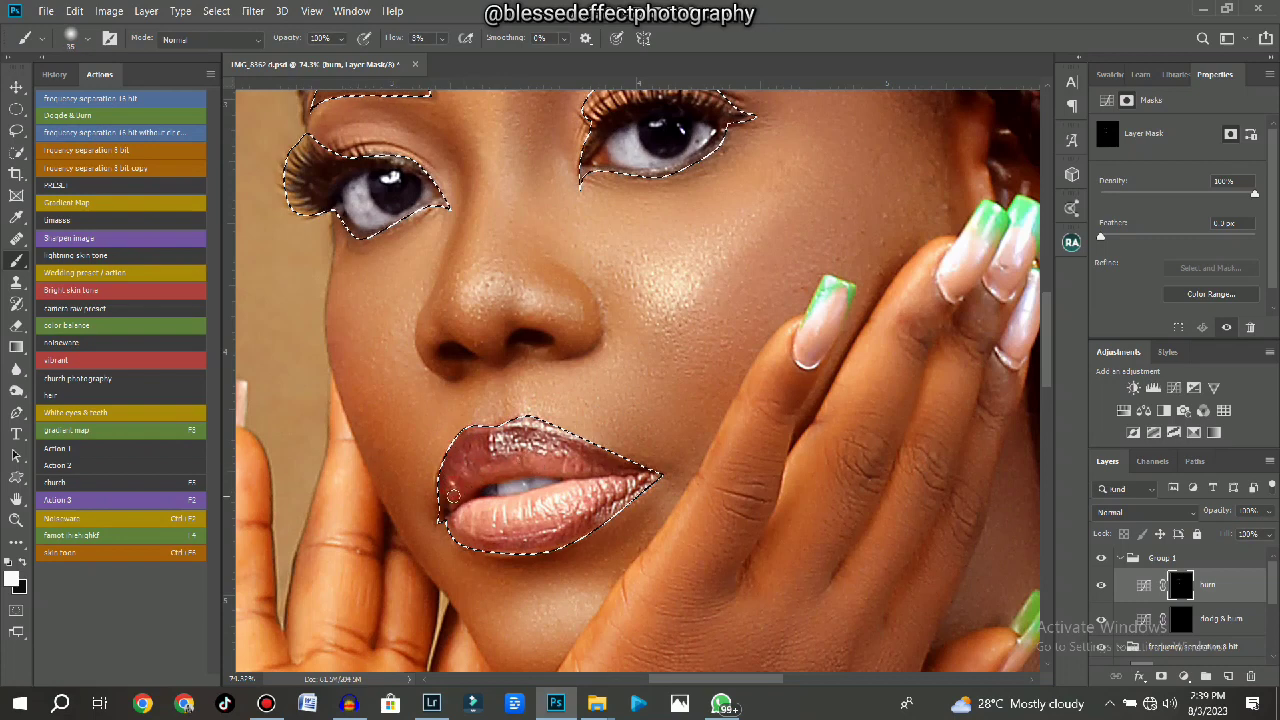
drag(517, 468, 560, 467)
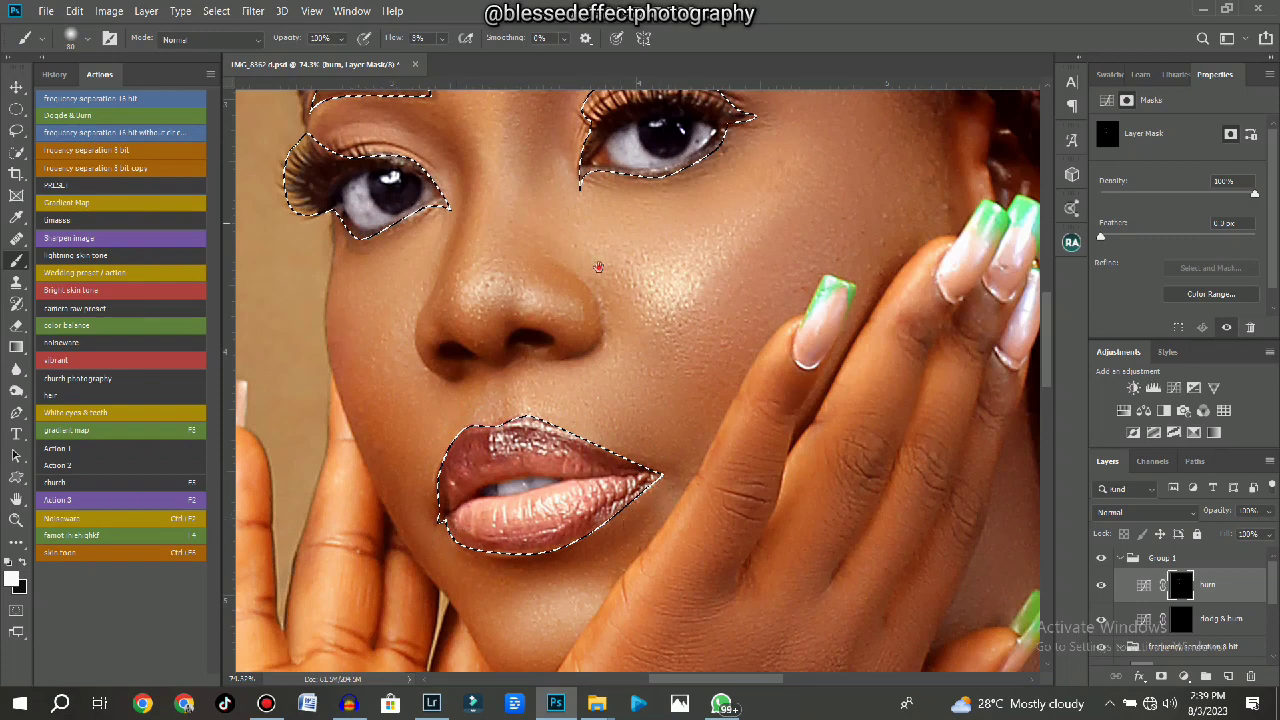
Brighten the whites of both eyes by painting on the dodg & burn layer's mask with a small brush, and check the whole portrait.
scroll(598, 267, up, 3)
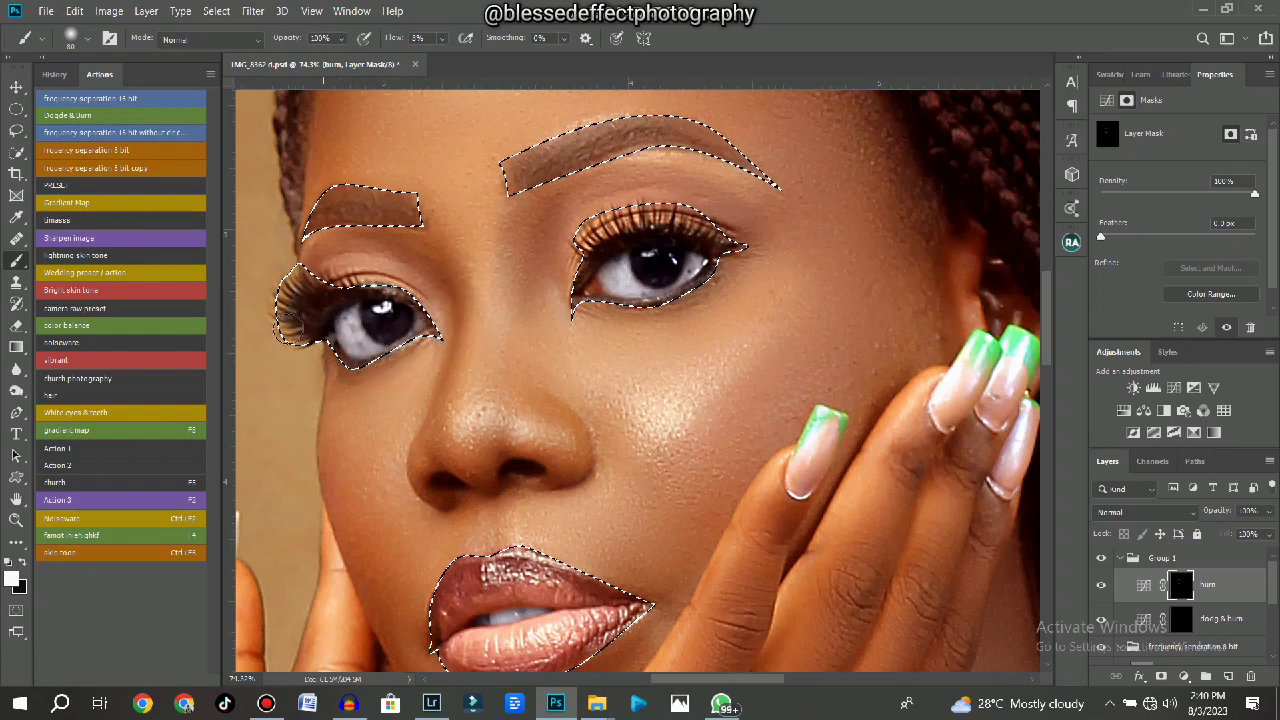
drag(402, 305, 531, 311)
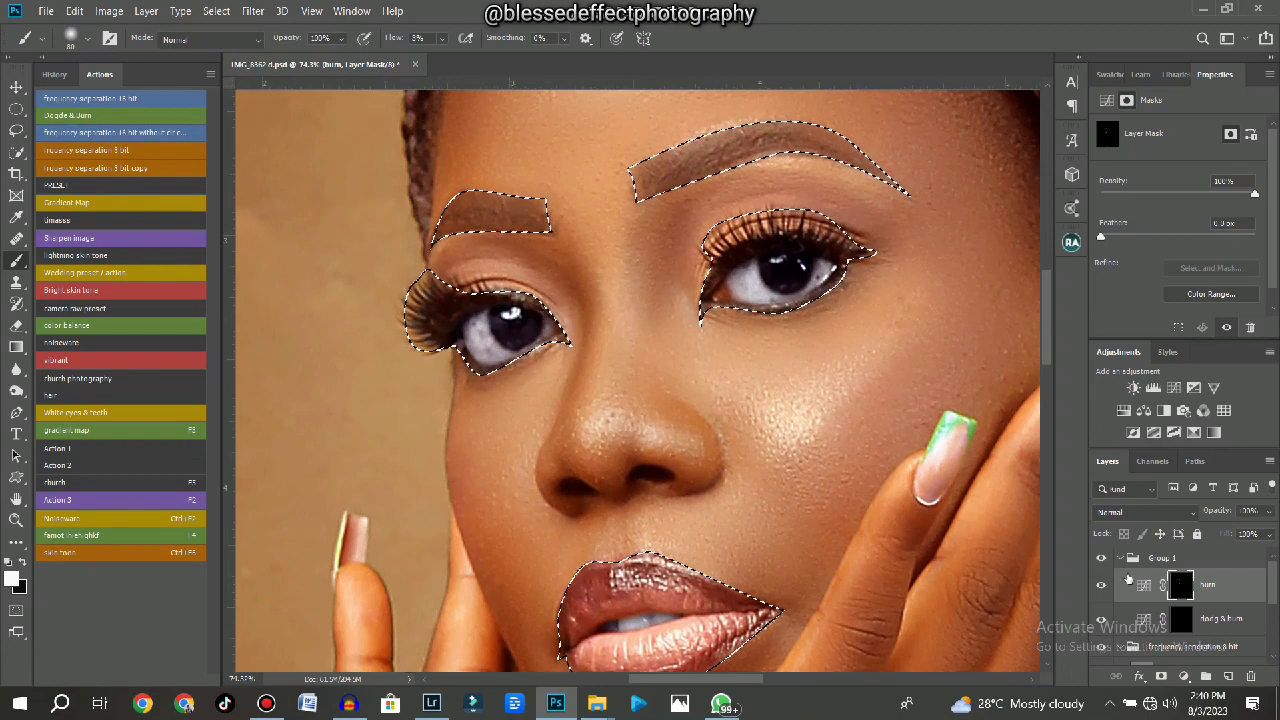
click(1135, 615)
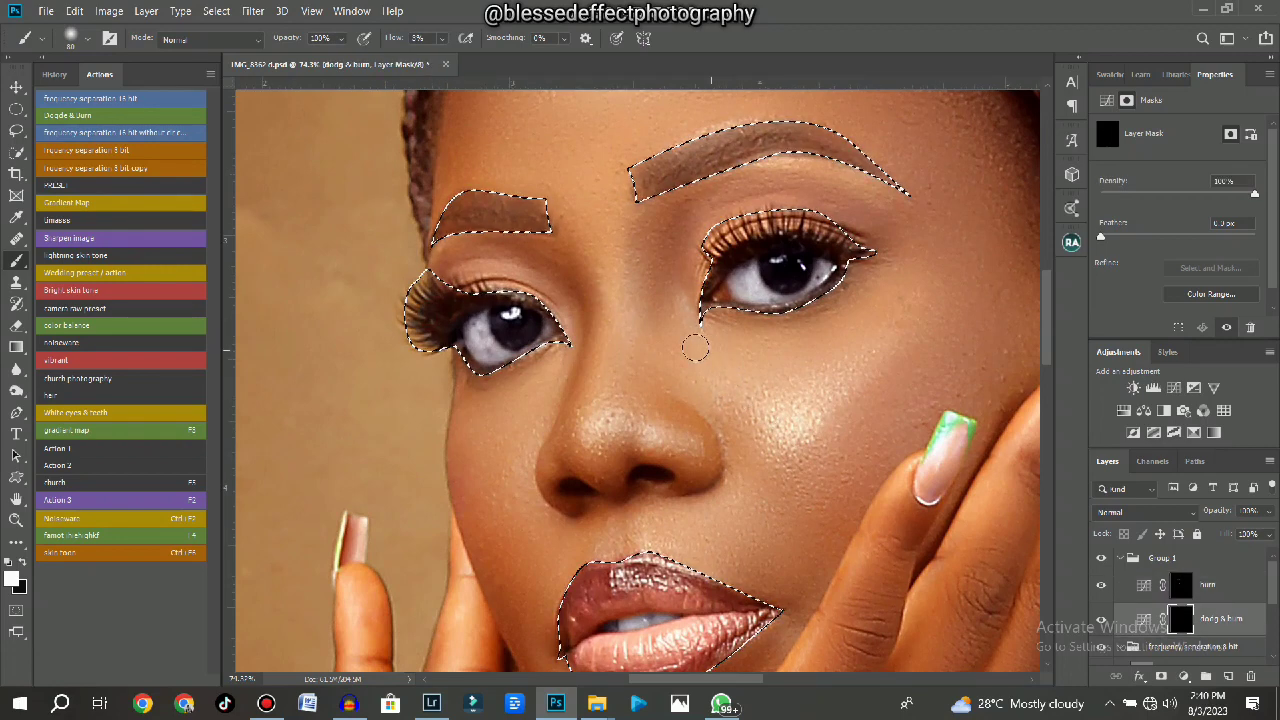
scroll(475, 335, up, 1)
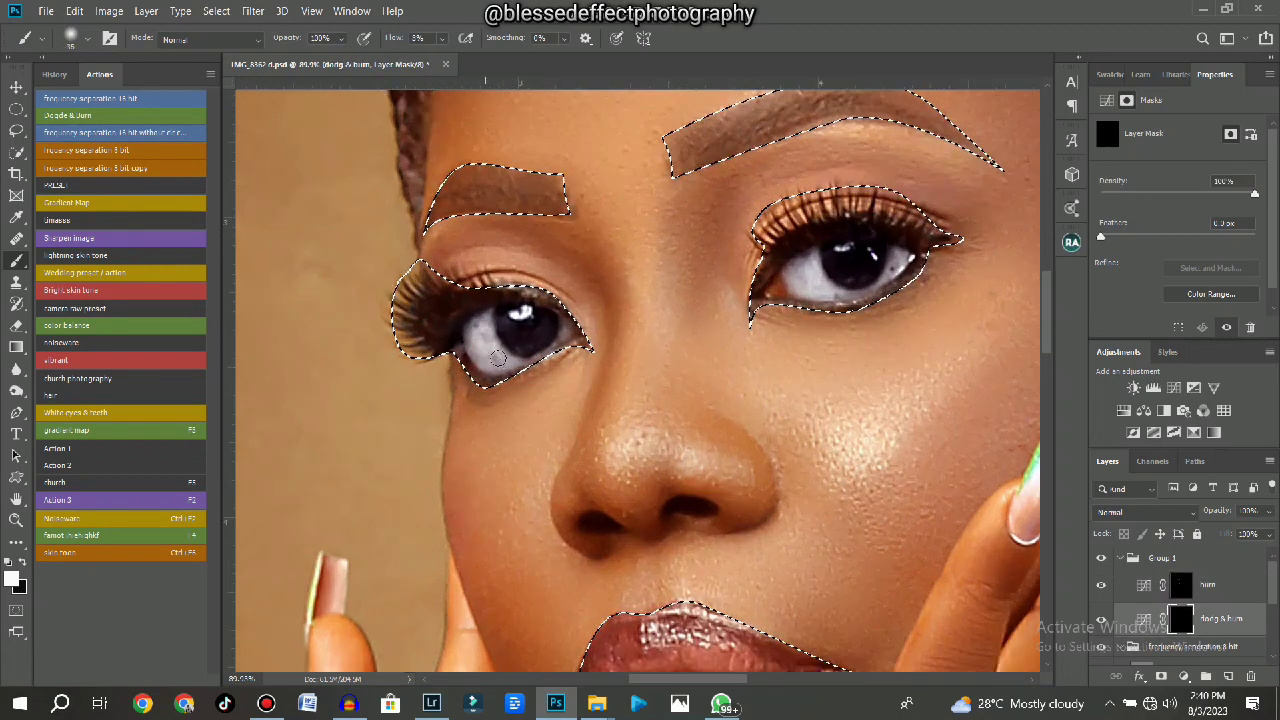
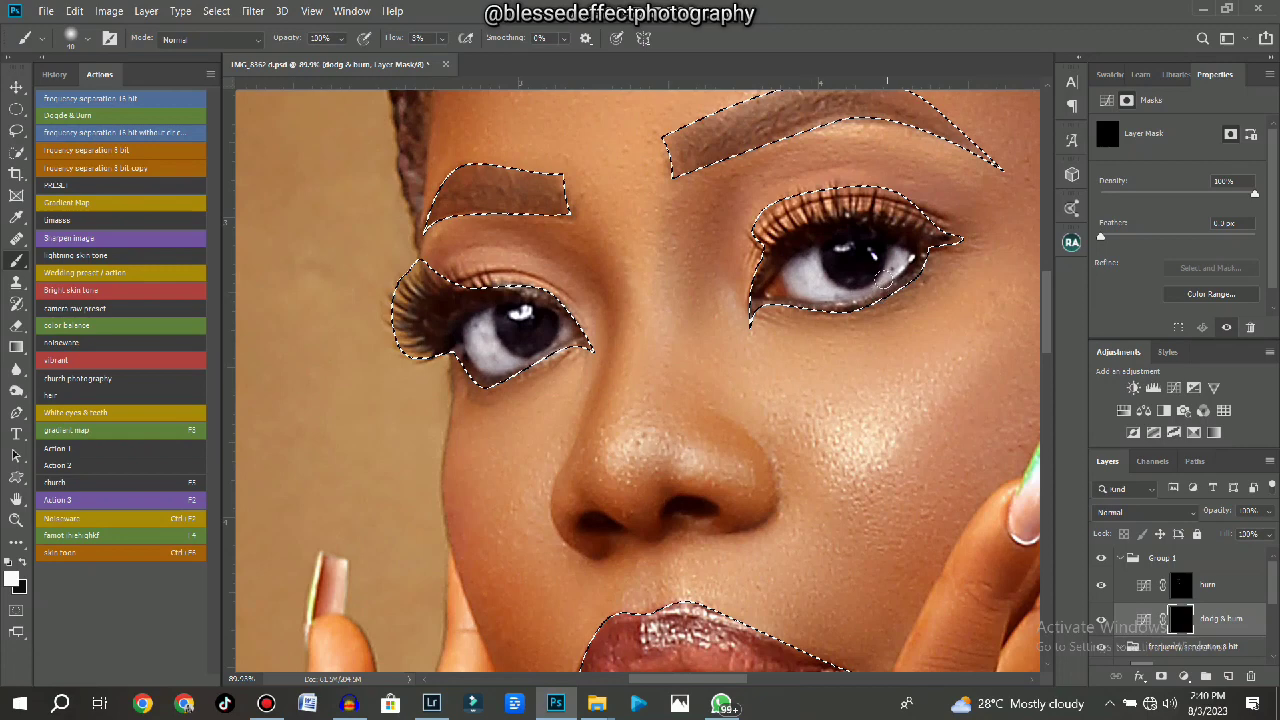
key(])
key(])
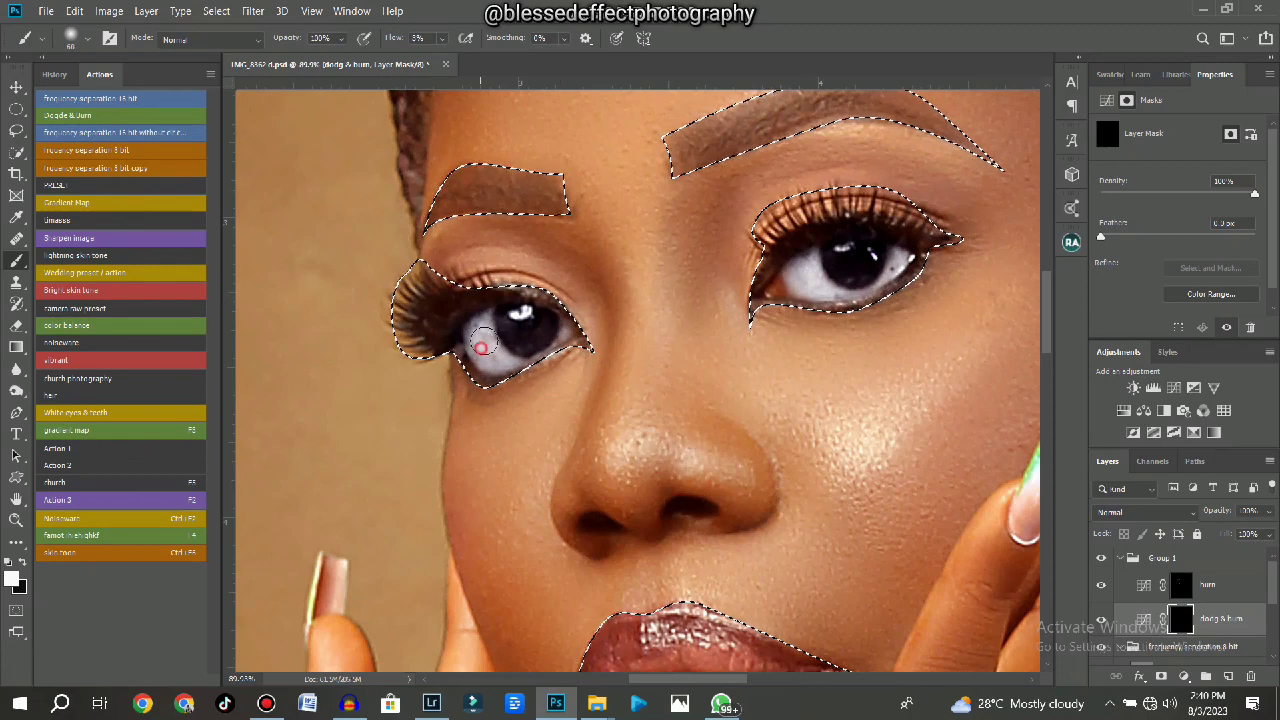
scroll(482, 300, down, 6)
scroll(573, 310, down, 3)
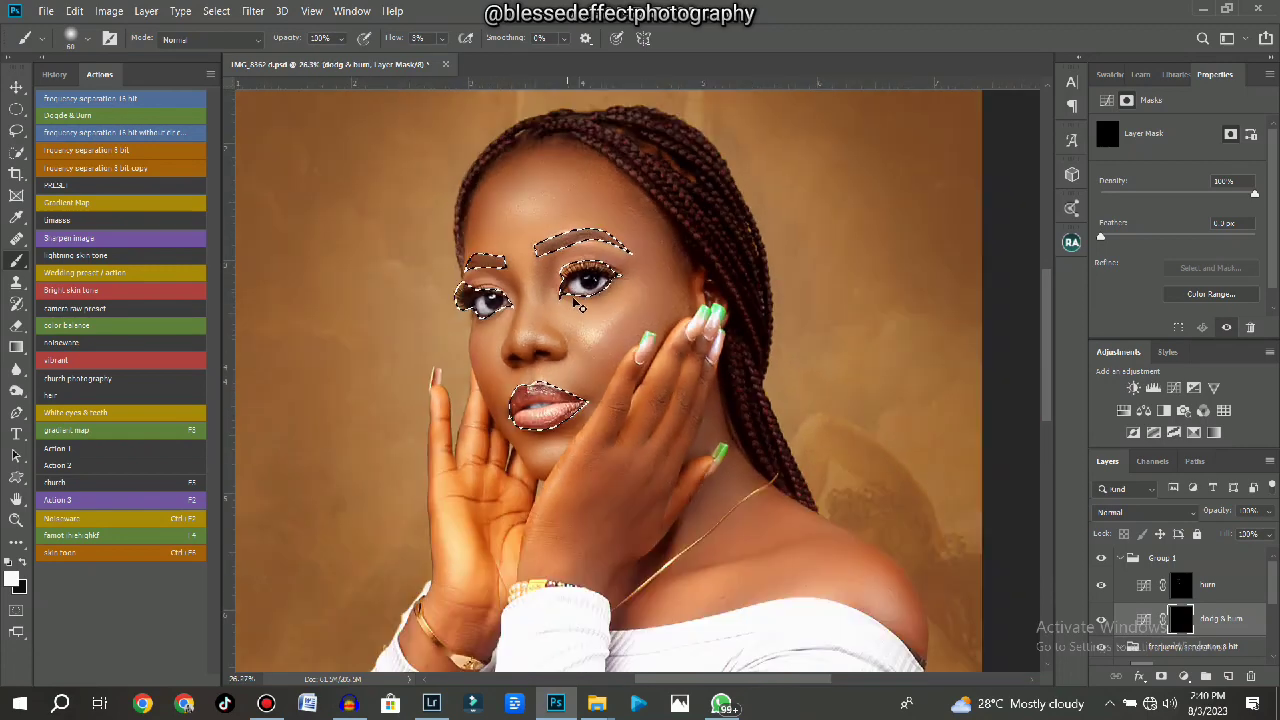
Clear the selection and compare the face with Group 1 hidden and shown.
scroll(590, 296, up, 4)
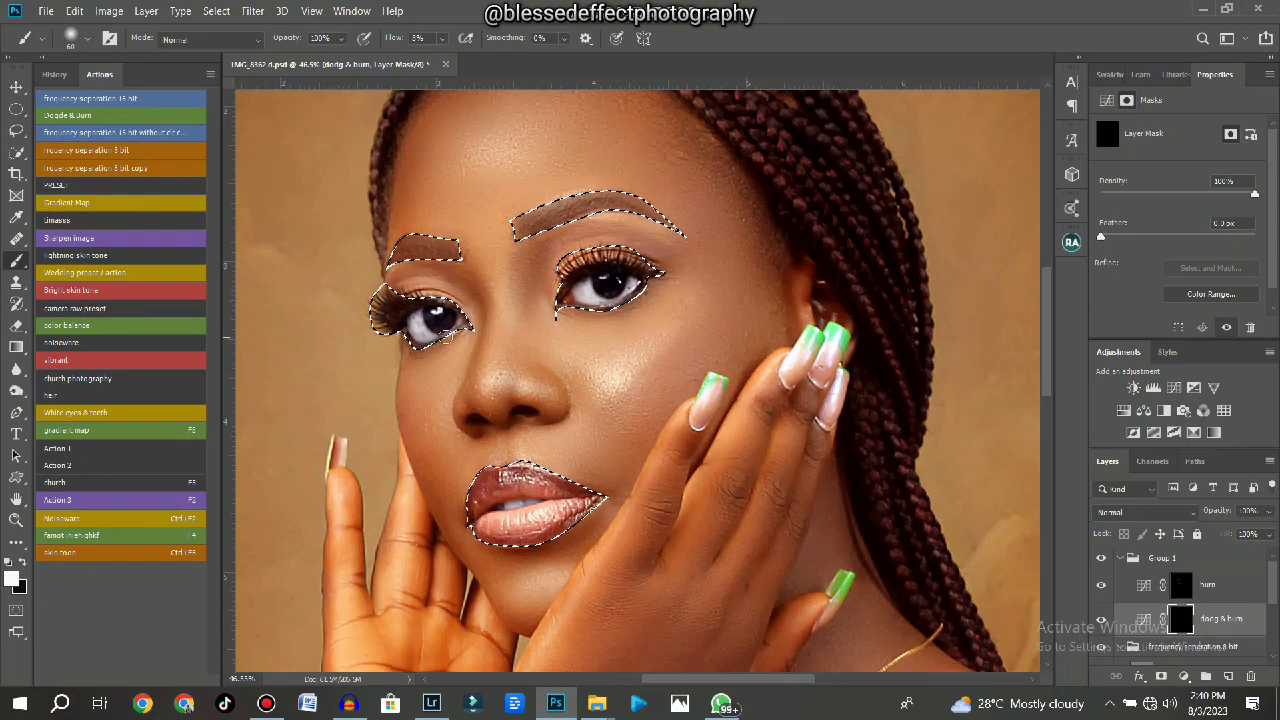
scroll(565, 287, down, 2)
scroll(565, 287, up, 3)
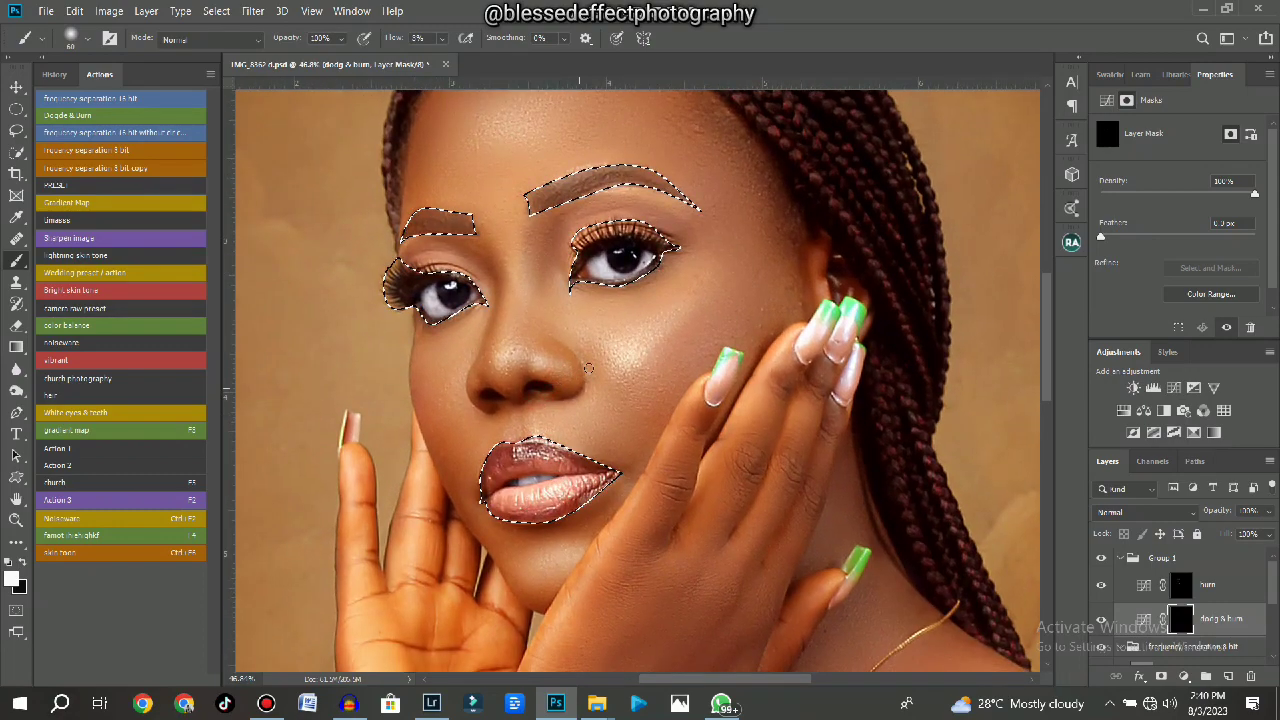
scroll(588, 369, down, 2)
key(ctrl+d)
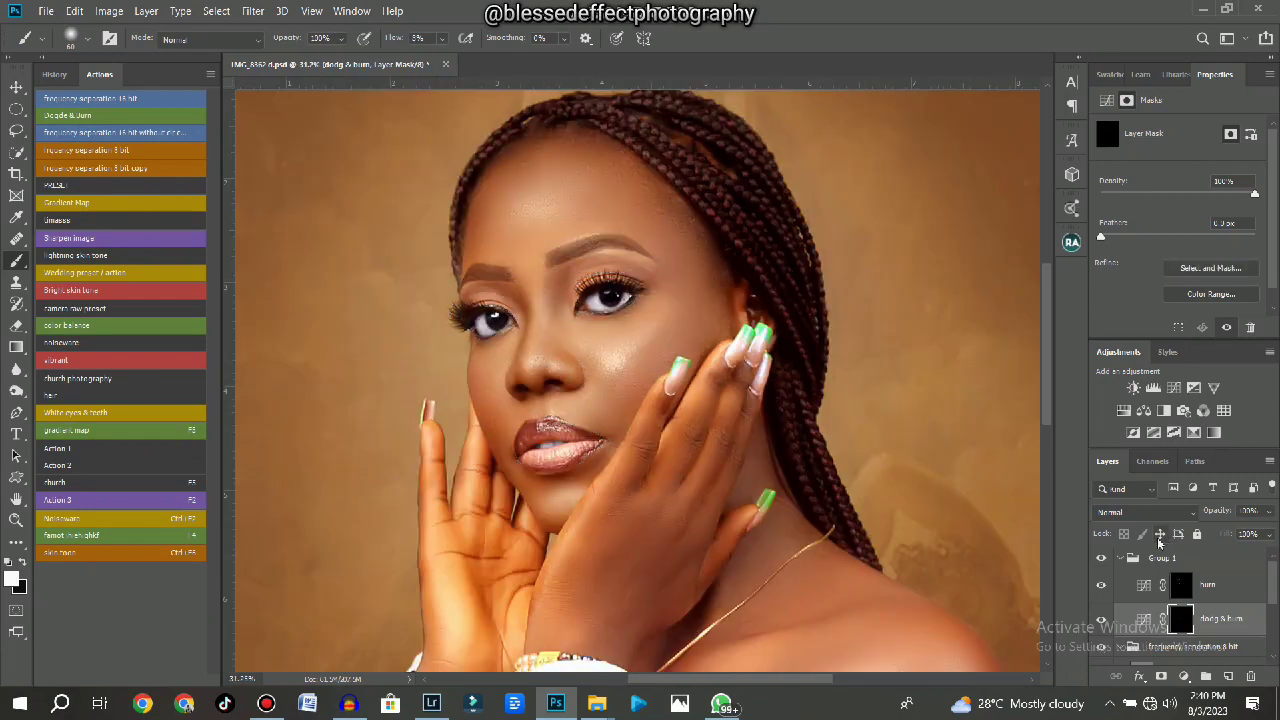
scroll(795, 458, up, 2)
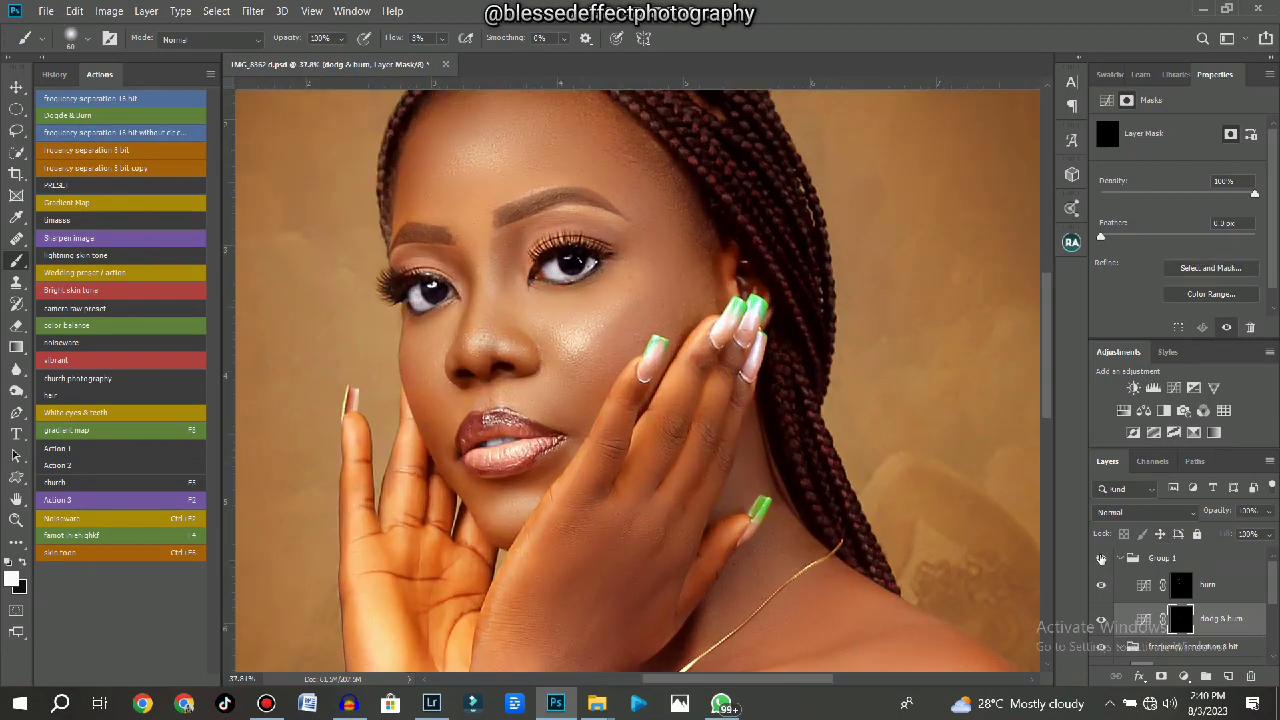
click(1101, 558)
click(1101, 558)
click(1101, 558)
click(1101, 558)
scroll(545, 354, up, 2)
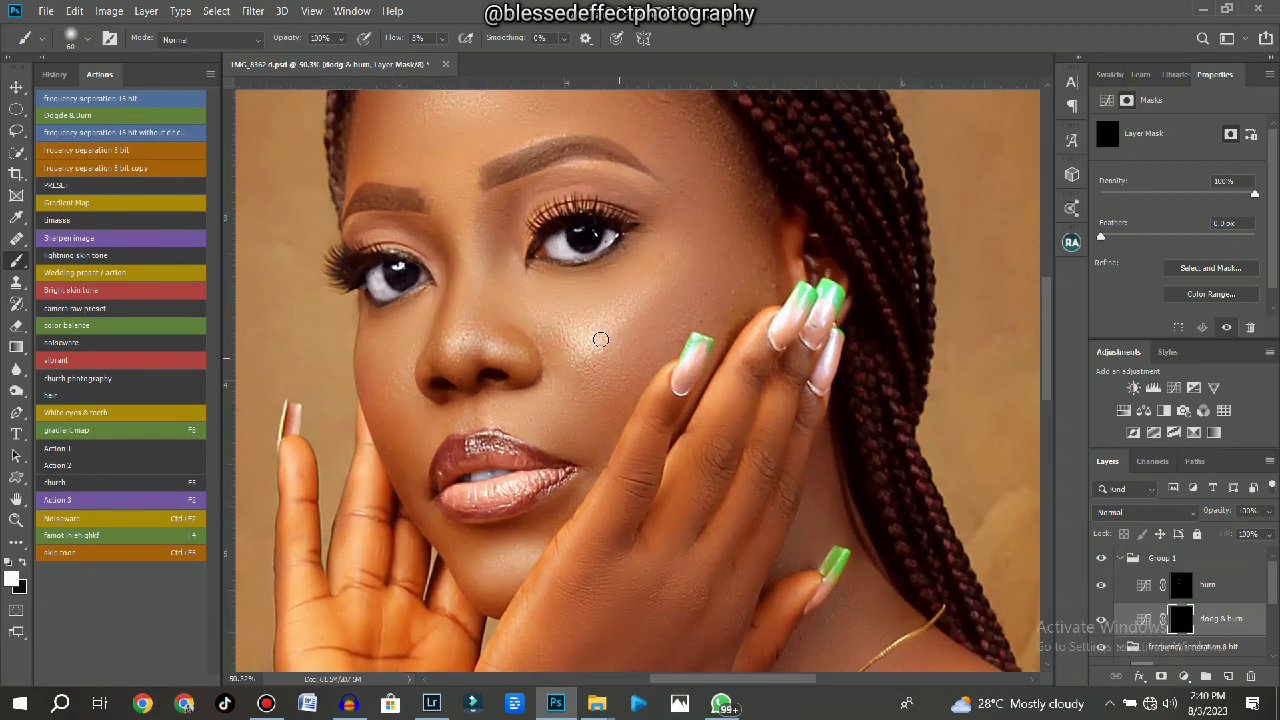
scroll(600, 340, down, 2)
scroll(631, 191, up, 3)
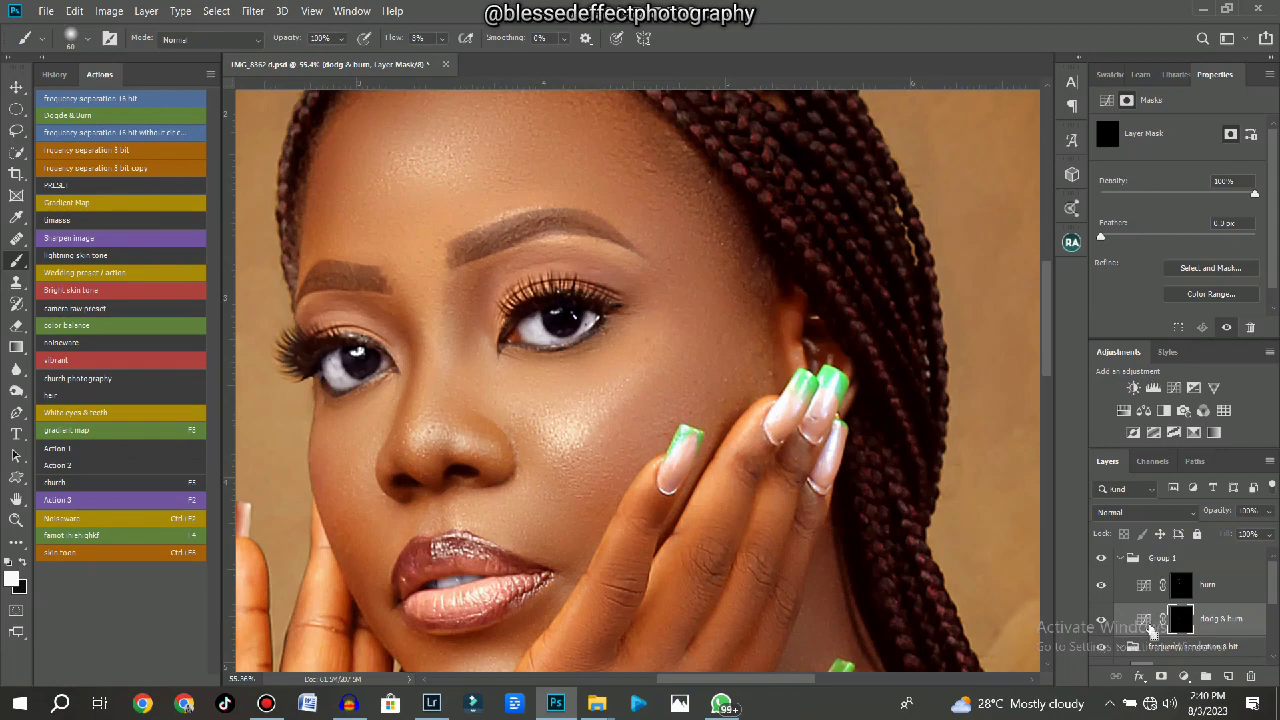
scroll(1149, 636, down, 1)
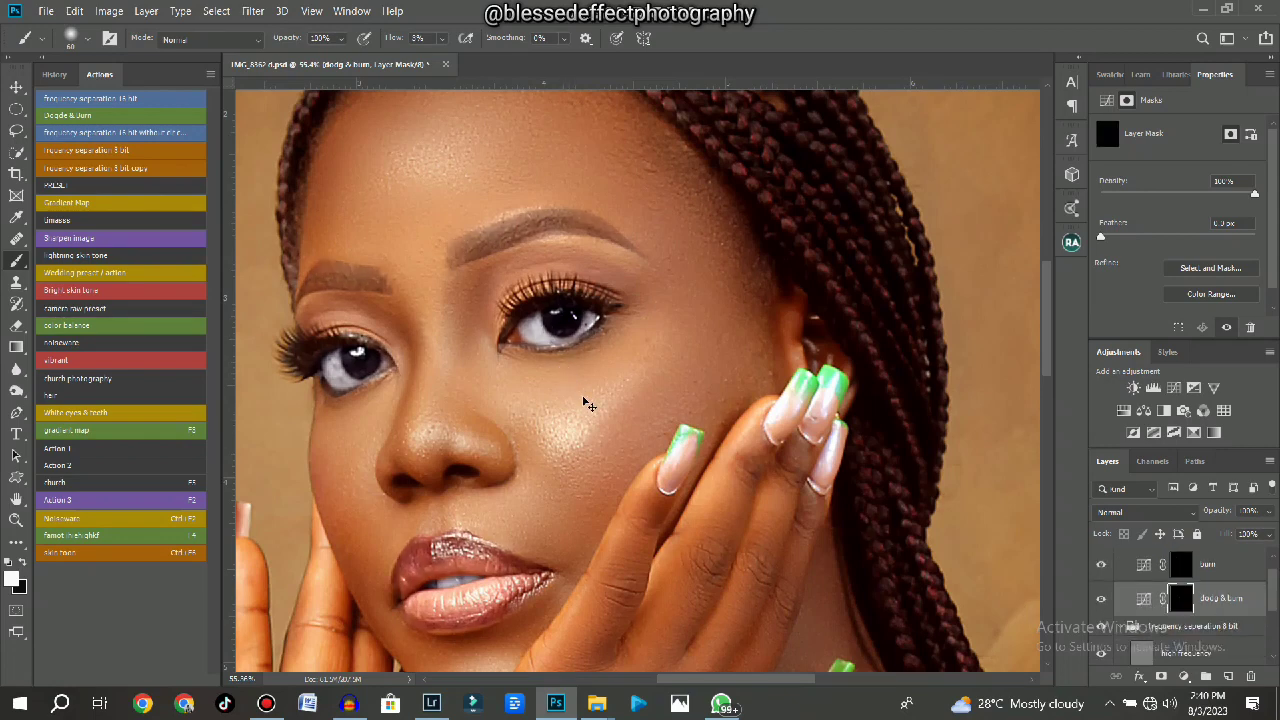
Bring back the eyebrow, eye and lip selection and invert it to cover the surrounding skin.
key(ctrl+shift+d)
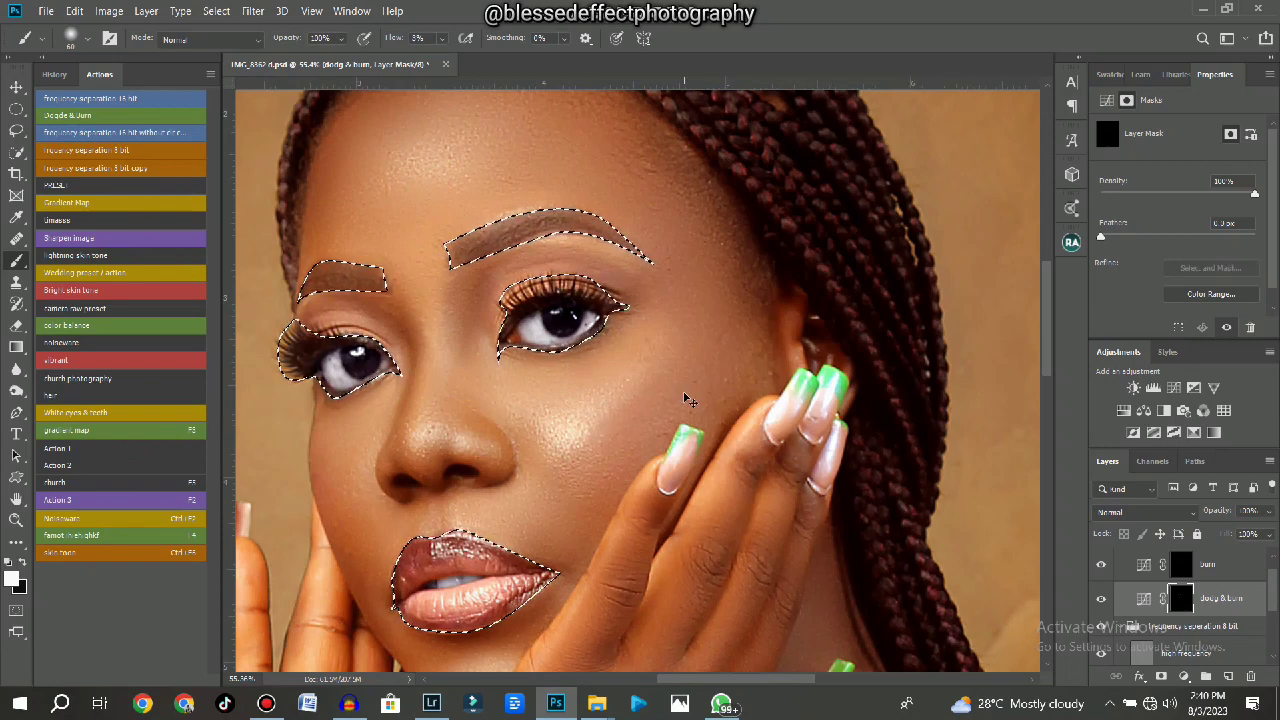
key(l)
right_click(667, 309)
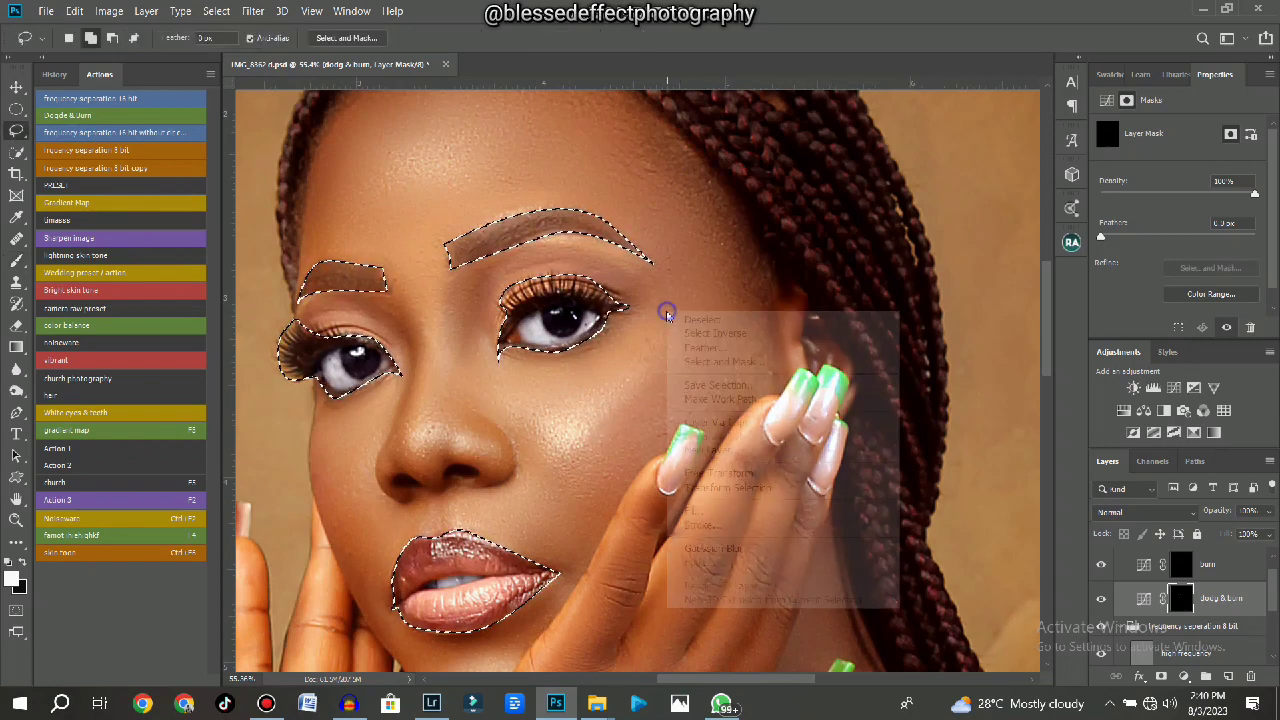
click(745, 331)
scroll(826, 418, down, 5)
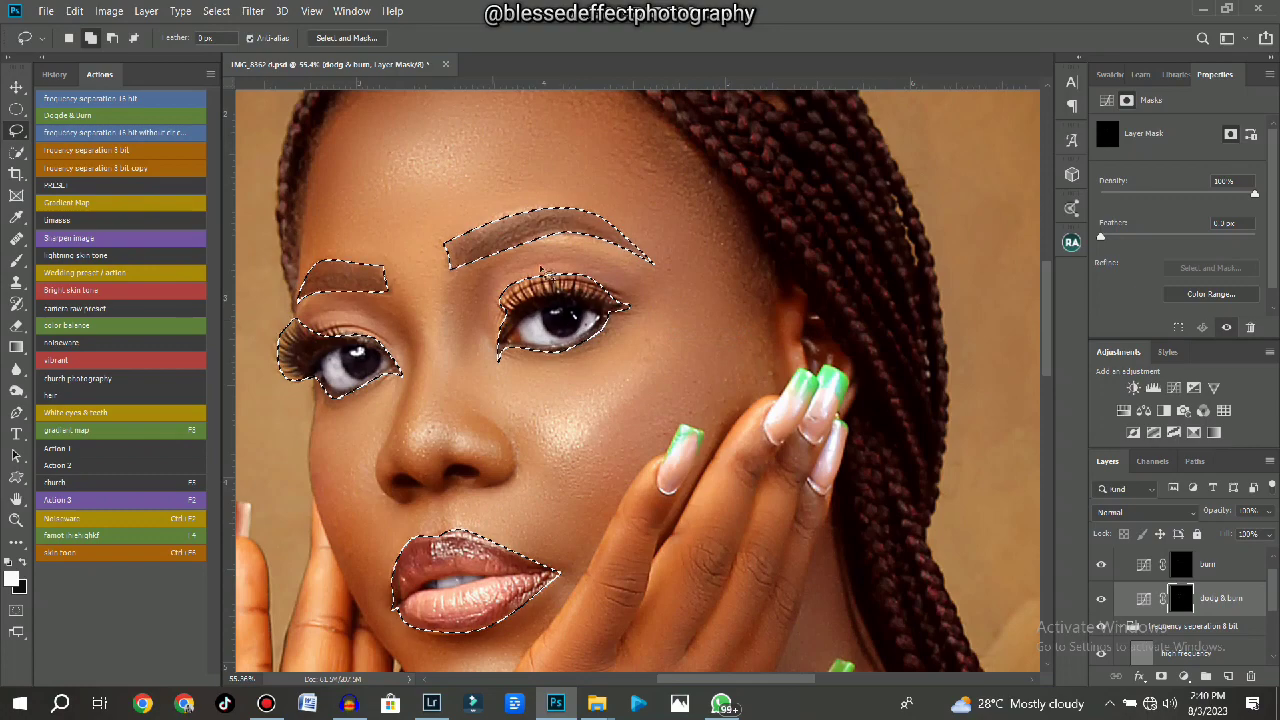
scroll(476, 215, up, 6)
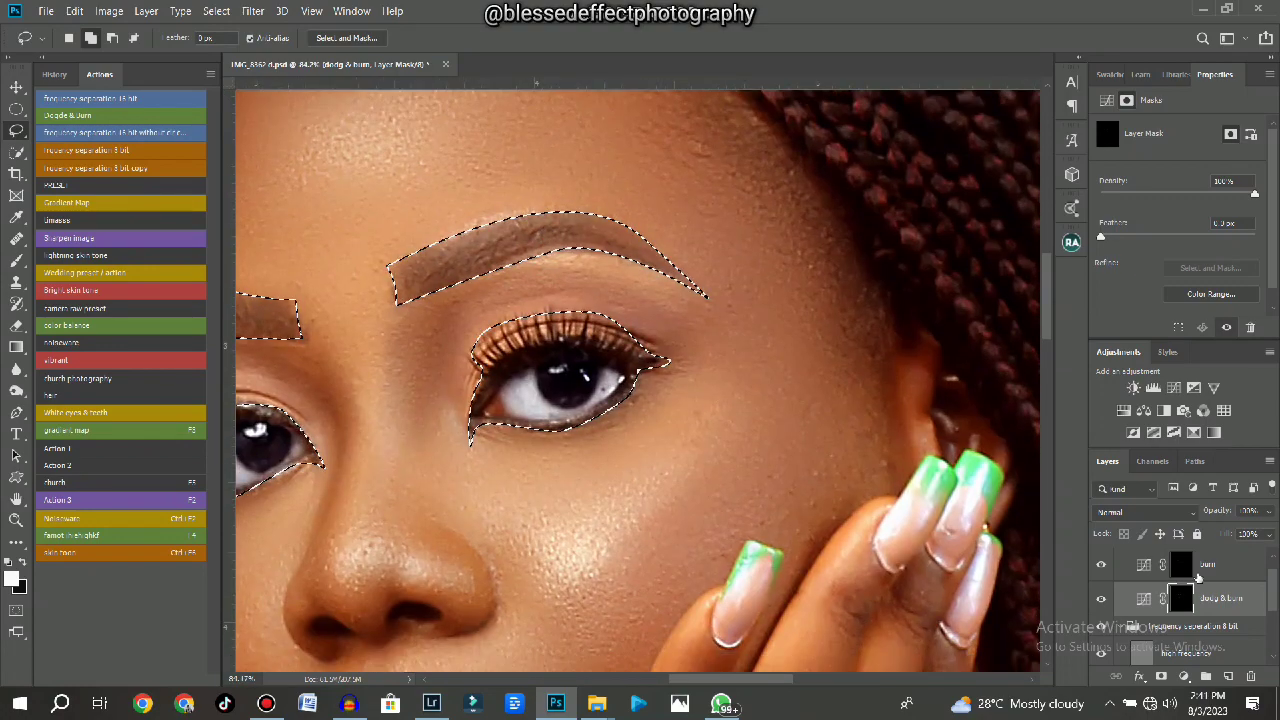
scroll(1184, 570, down, 1)
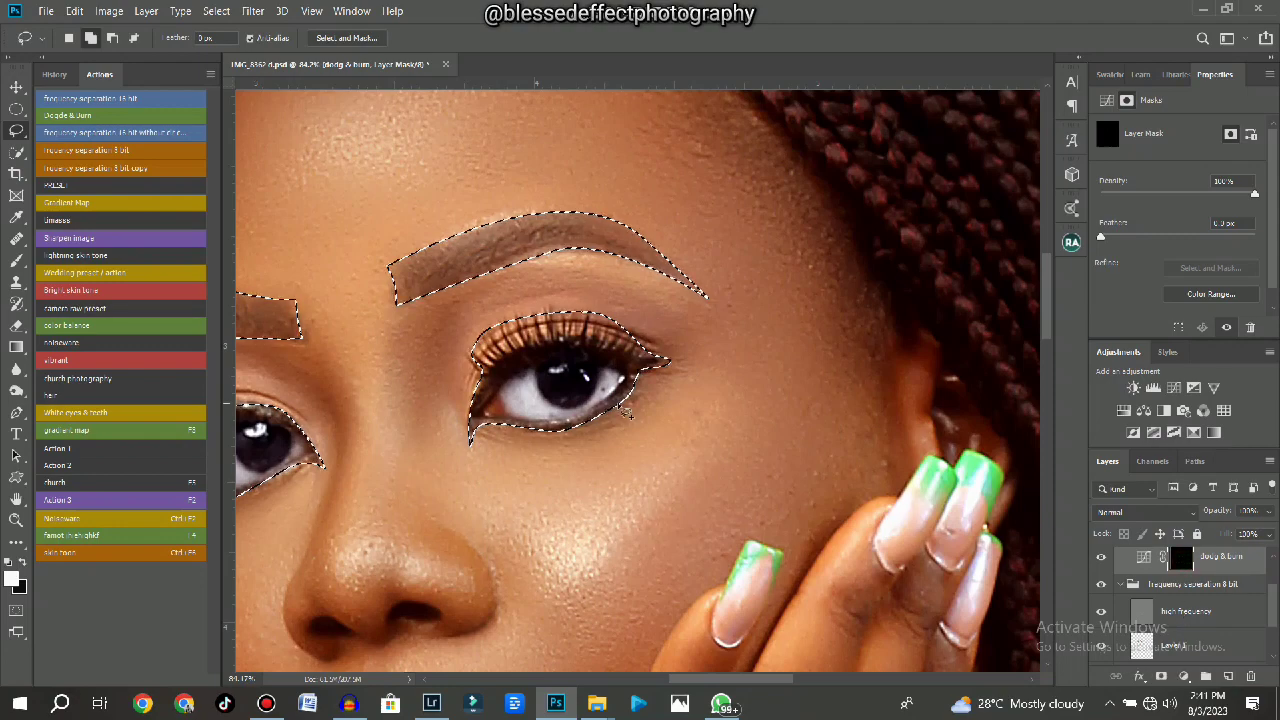
scroll(617, 403, up, 3)
Dodge the cheek area under the eye with the Brush tool on the dodg & burn layer's mask.
click(15, 262)
click(16, 260)
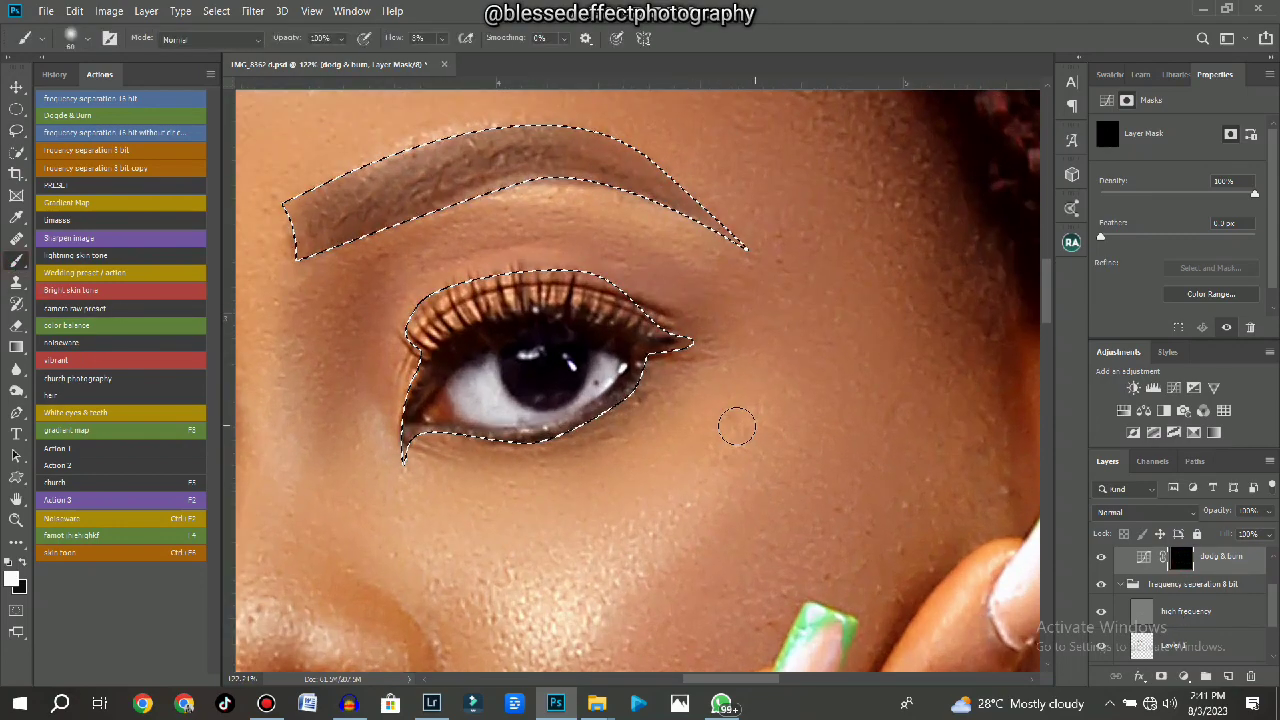
scroll(737, 423, down, 4)
scroll(606, 466, up, 1)
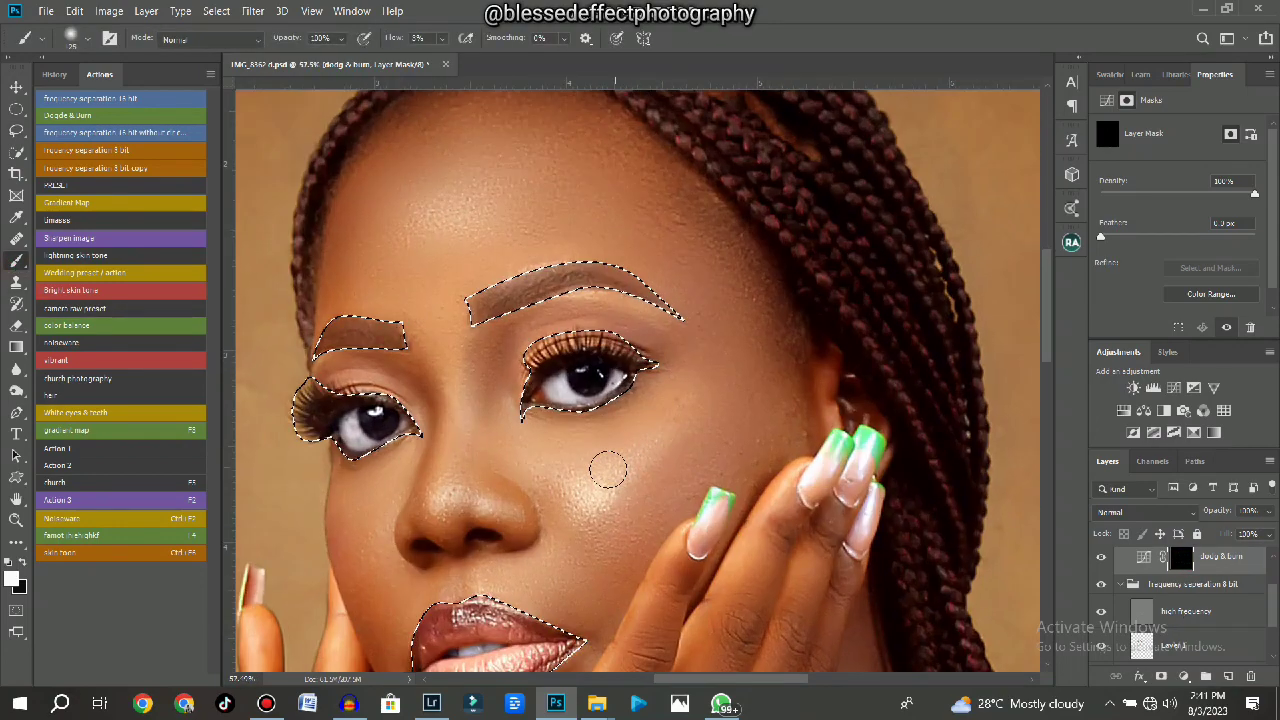
scroll(429, 471, up, 1)
key(bracketright)
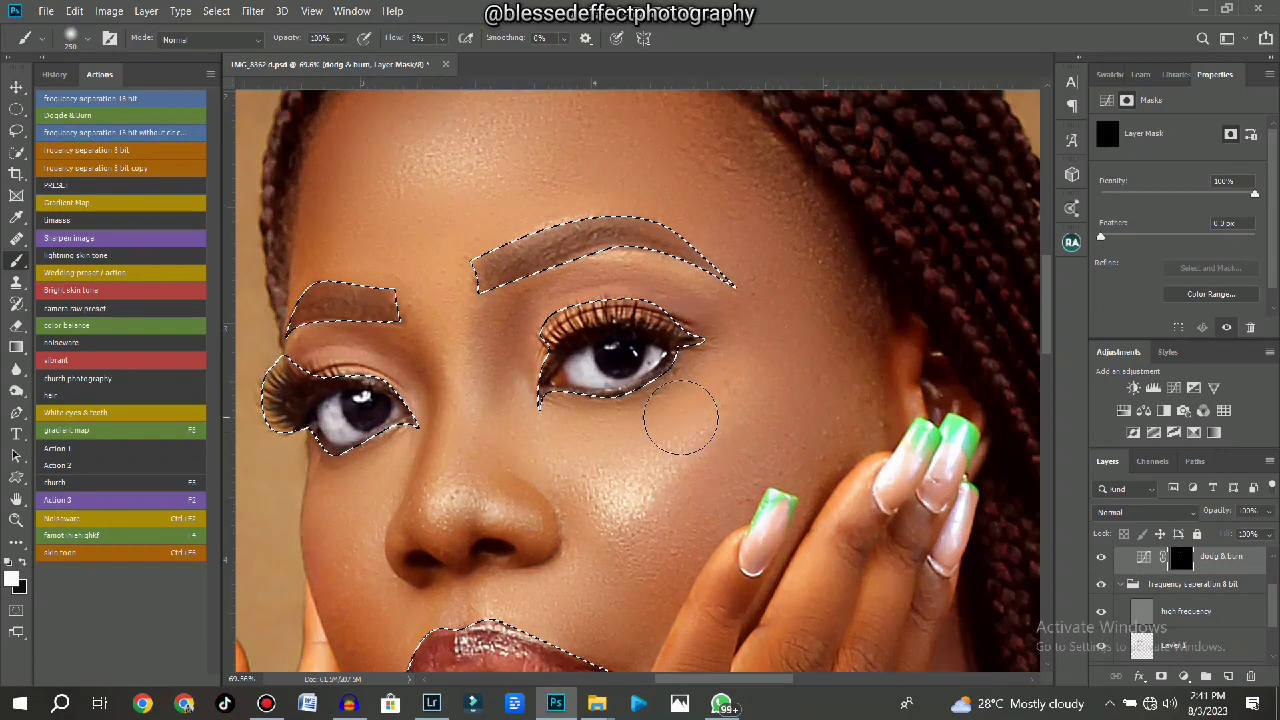
scroll(680, 425, down, 2)
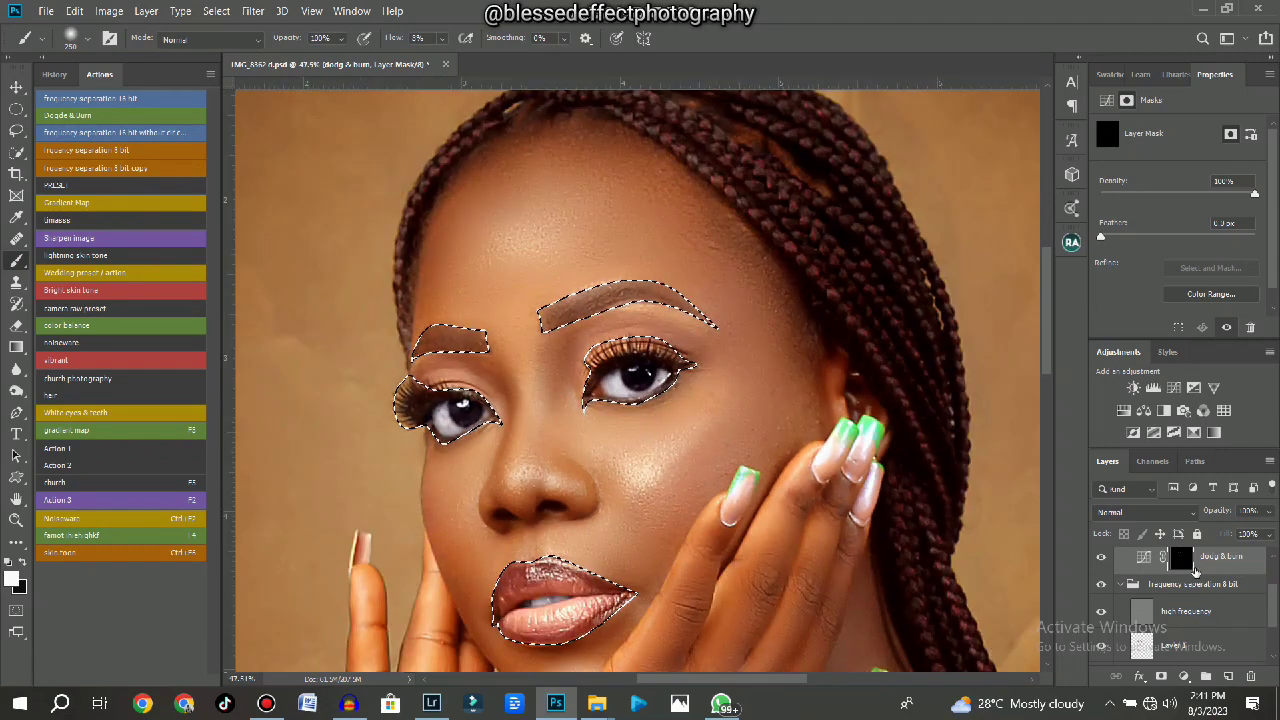
scroll(1183, 565, up, 1)
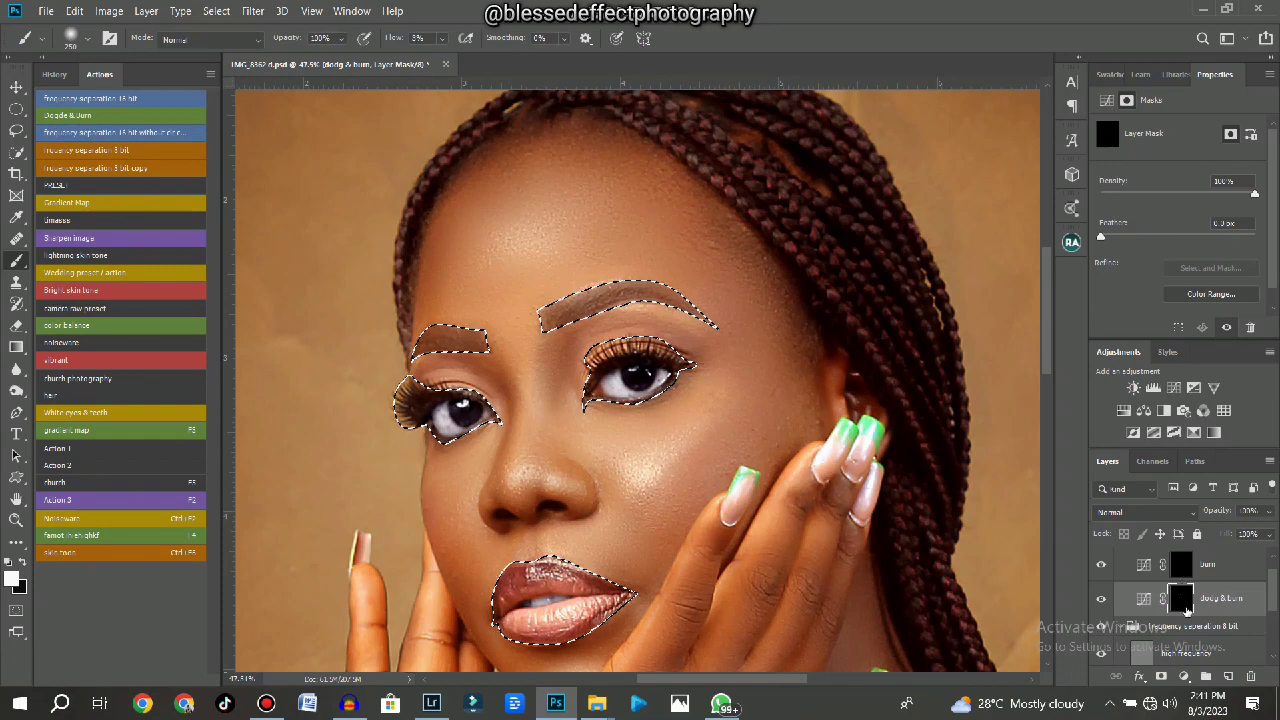
scroll(660, 452, up, 1)
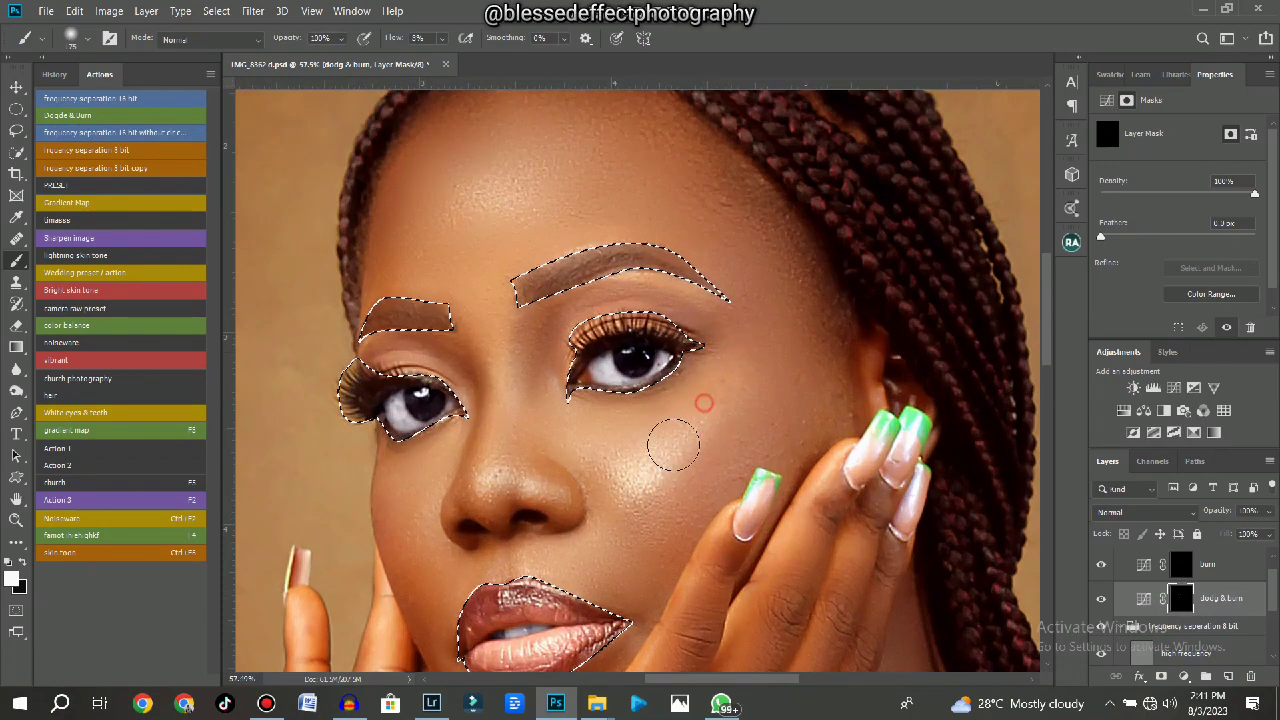
scroll(700, 402, down, 2)
scroll(661, 331, up, 2)
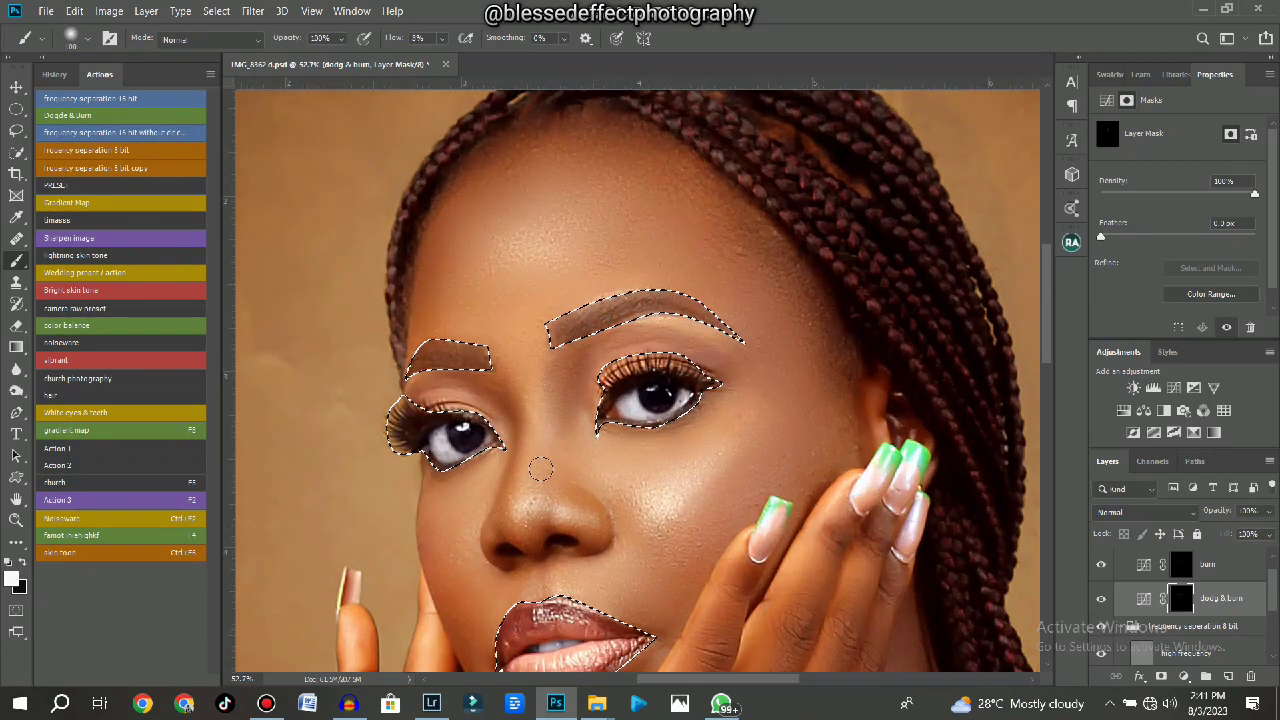
Reduce the brush size and dodge the highlight along the nose.
key(bracketleft)
key(bracketleft)
key(bracketleft)
drag(513, 508, 514, 483)
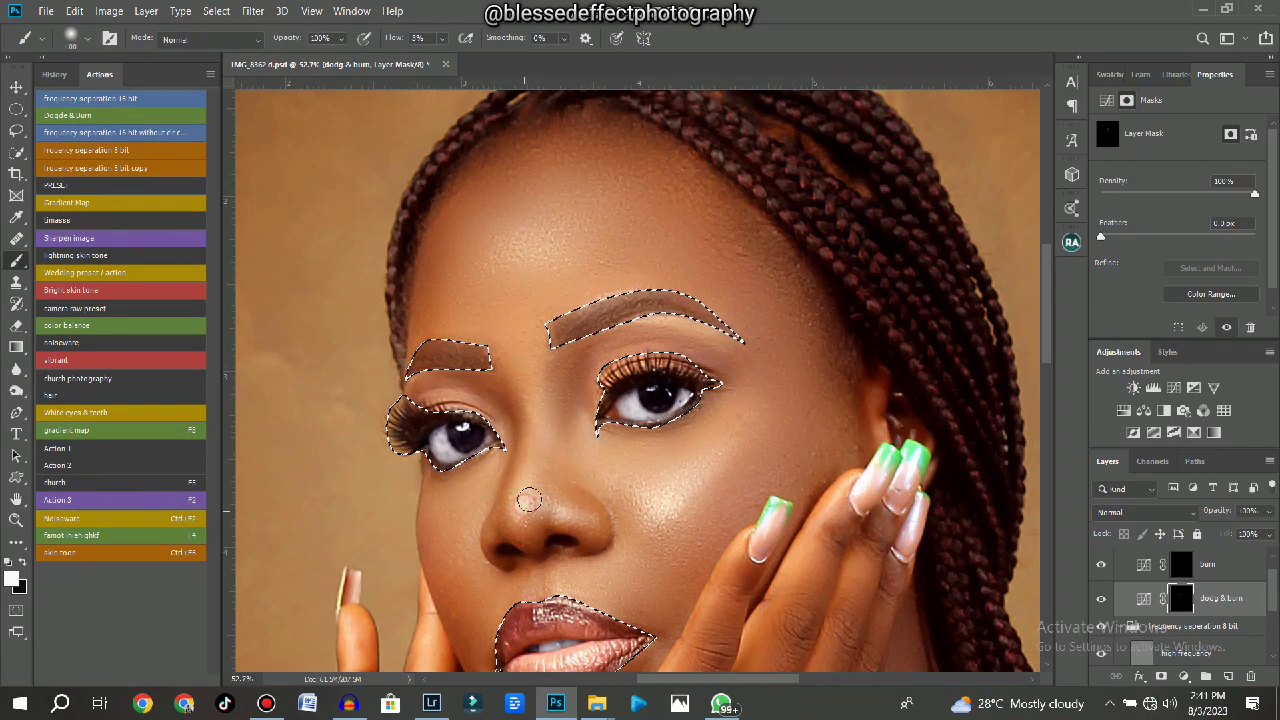
Dodge the skin just above the upper lip's contour with a small brush.
drag(578, 528, 580, 352)
click(592, 436)
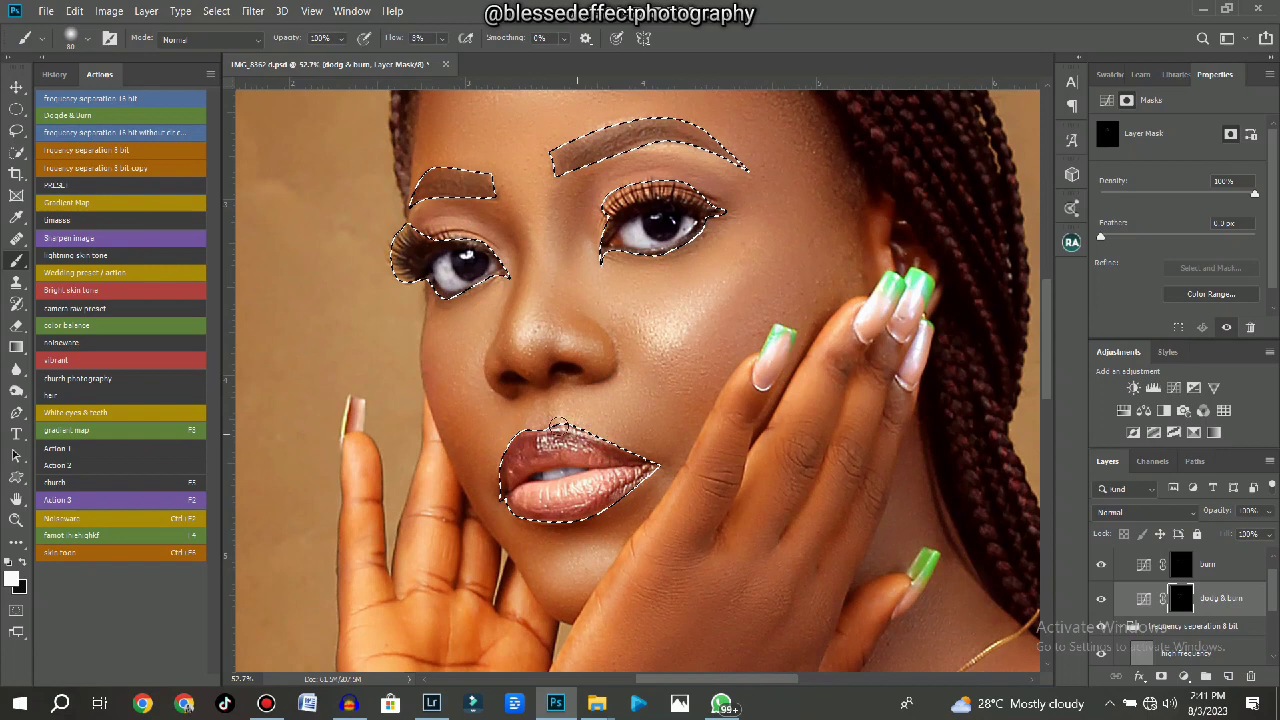
scroll(559, 426, up, 4)
key([)
key([)
key([)
key([)
click(616, 430)
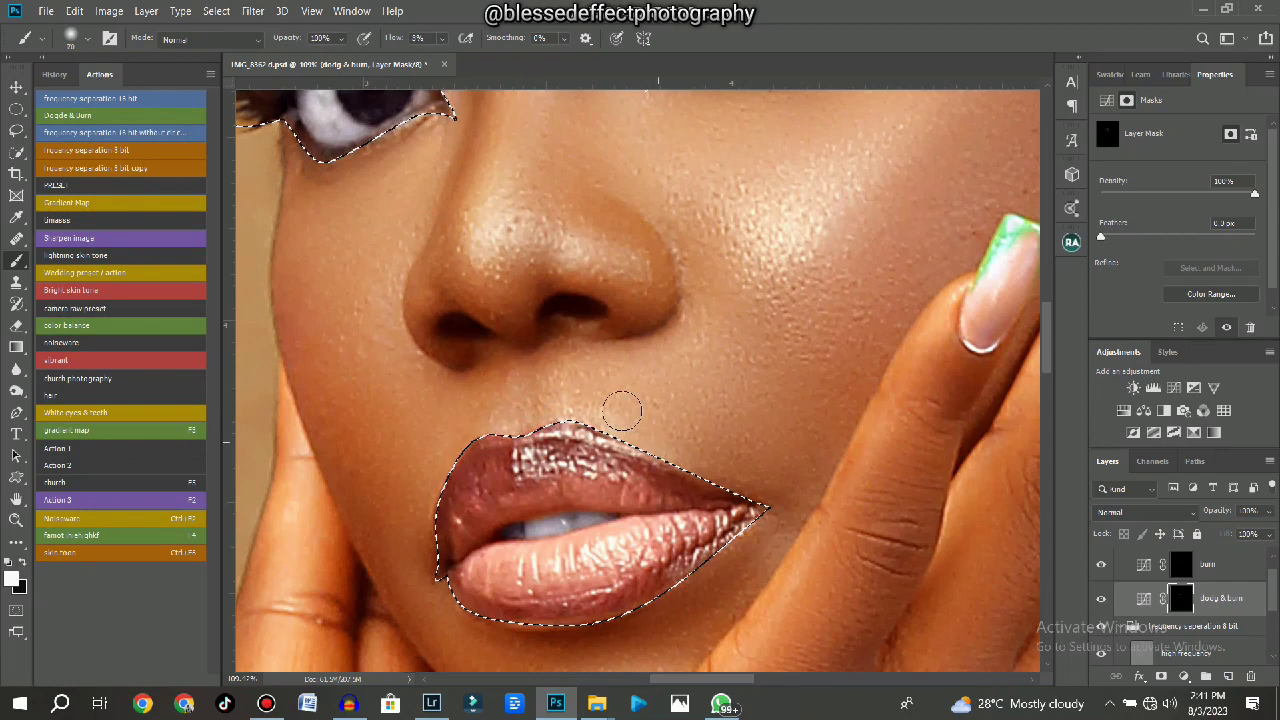
key(])
click(598, 392)
click(583, 378)
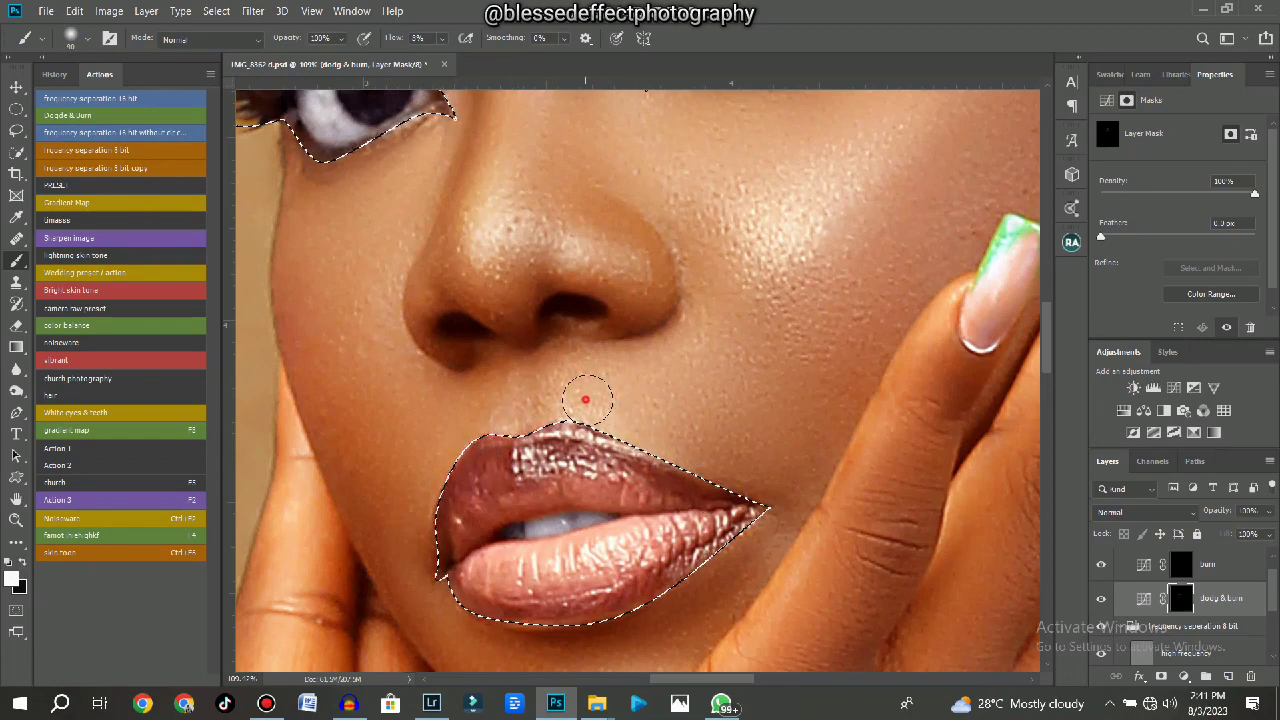
Dodge between the eyebrows and across the forehead, varying the brush size to suit each highlight.
scroll(600, 337, down, 5)
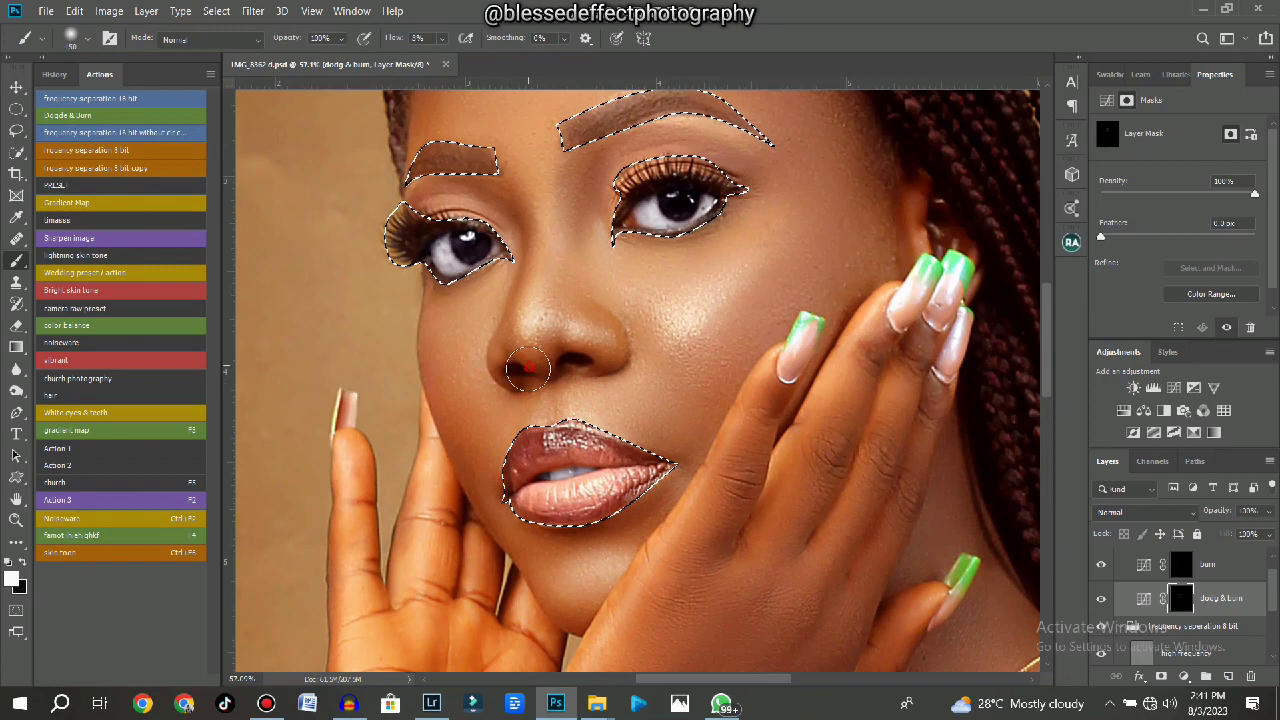
drag(508, 293, 540, 388)
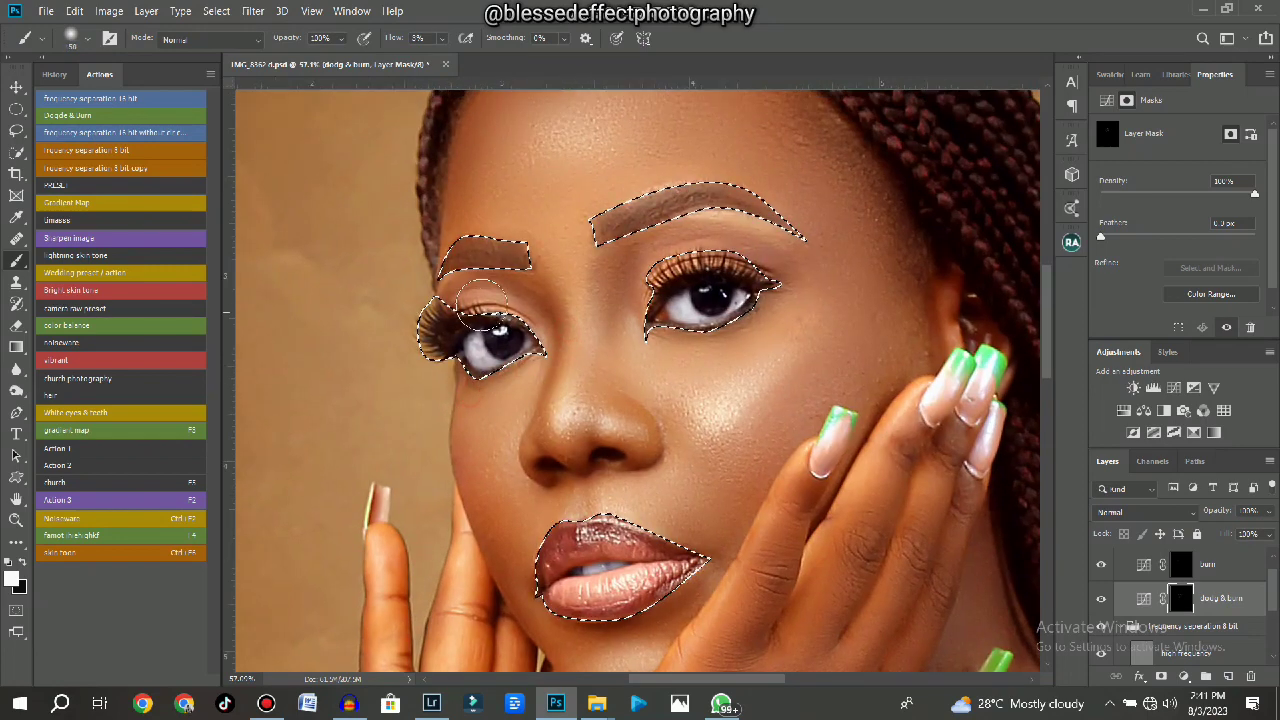
drag(577, 279, 577, 386)
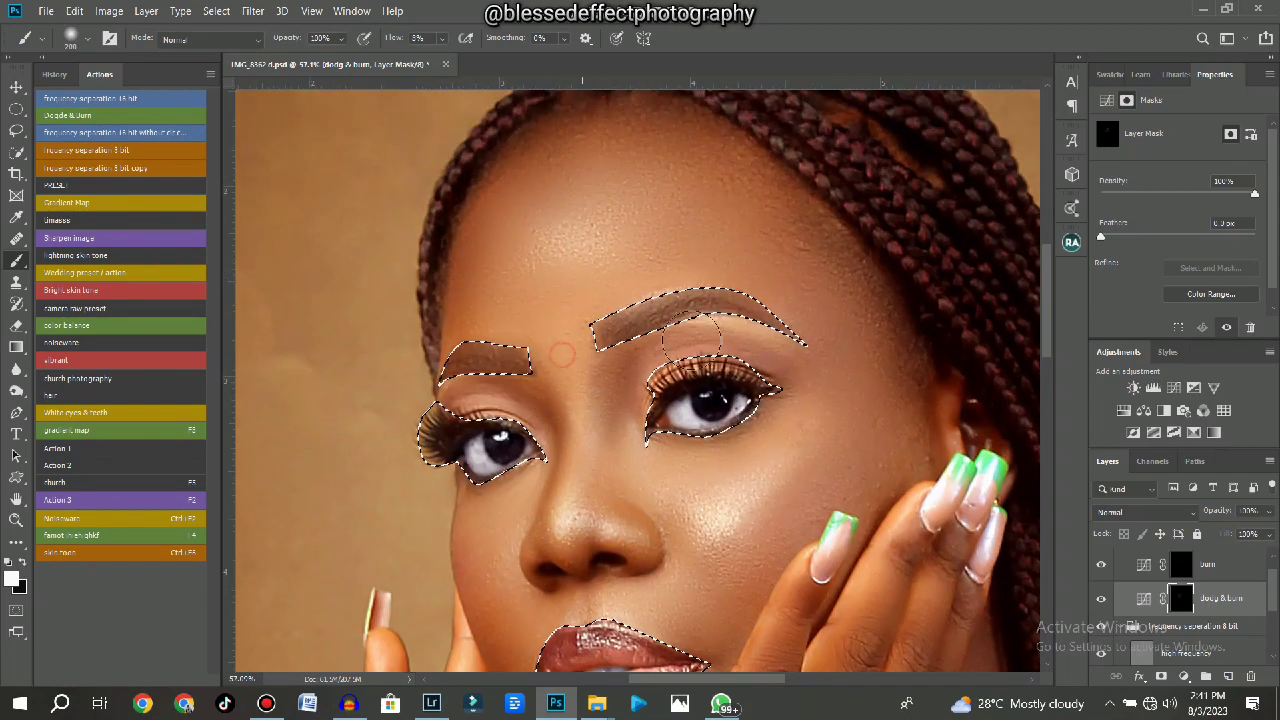
key(bracketright)
key(bracketright)
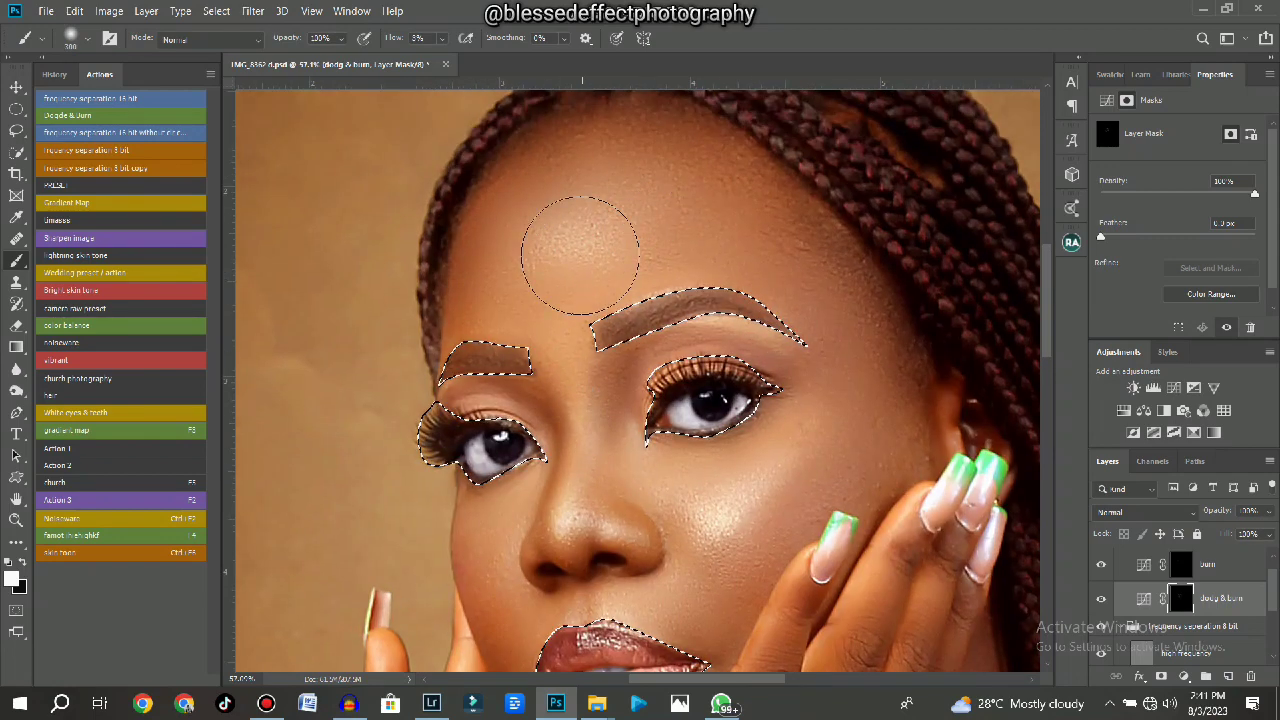
key(bracketleft)
drag(491, 291, 486, 248)
key(bracketleft)
drag(505, 233, 508, 238)
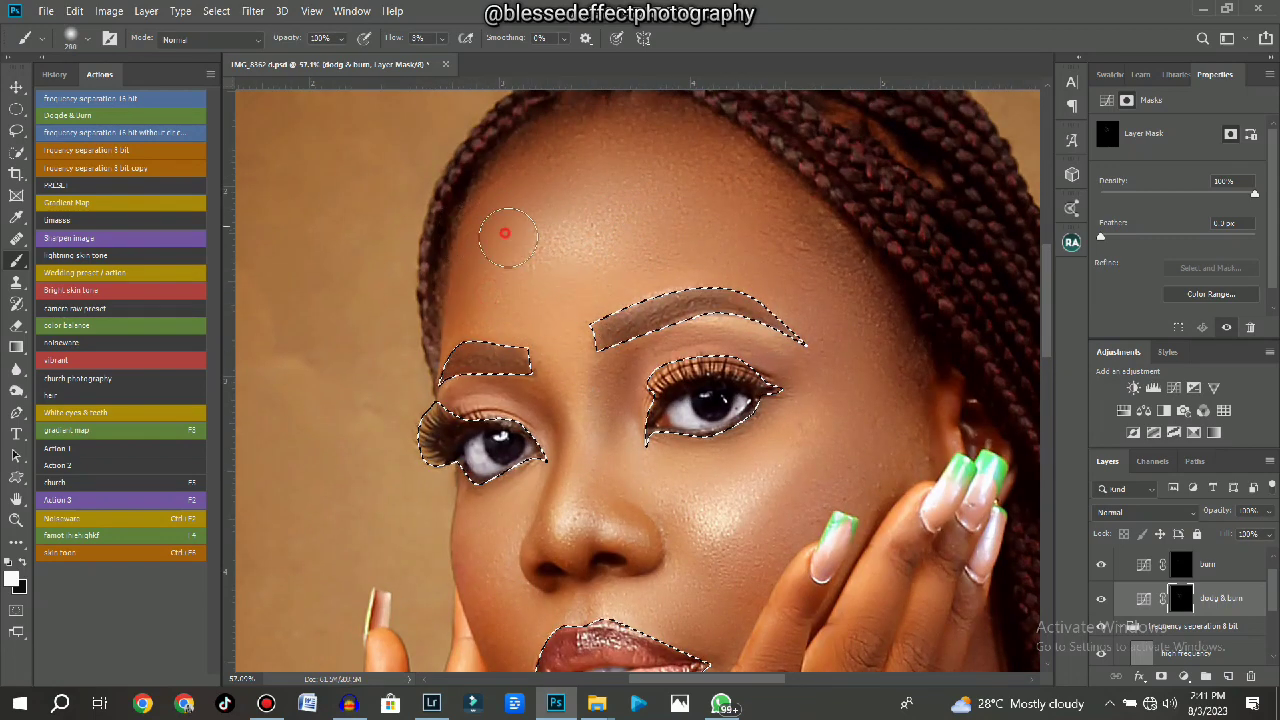
key(bracketright)
click(554, 206)
click(589, 189)
key(bracketright)
click(645, 224)
key(bracketleft)
click(584, 287)
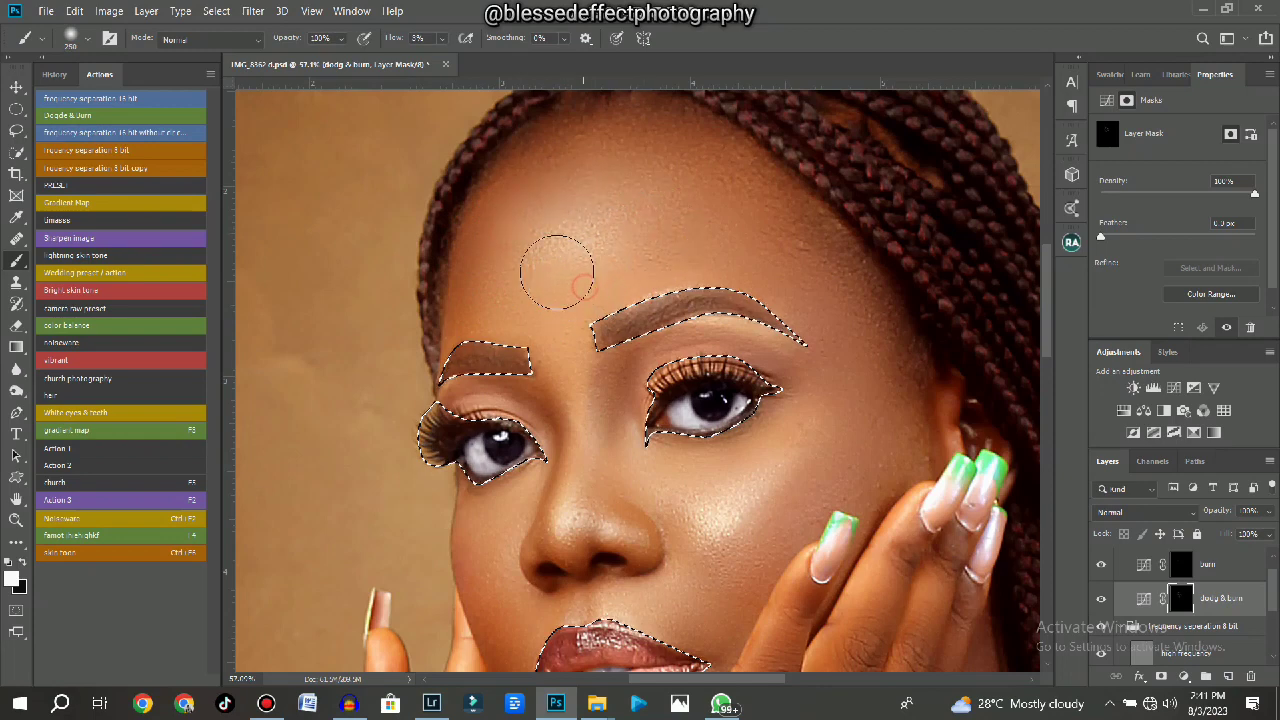
Enlarge the brush and dodge the cheekbone beside the raised hand.
scroll(556, 200, down, 5)
key(bracketright)
key(bracketright)
click(671, 369)
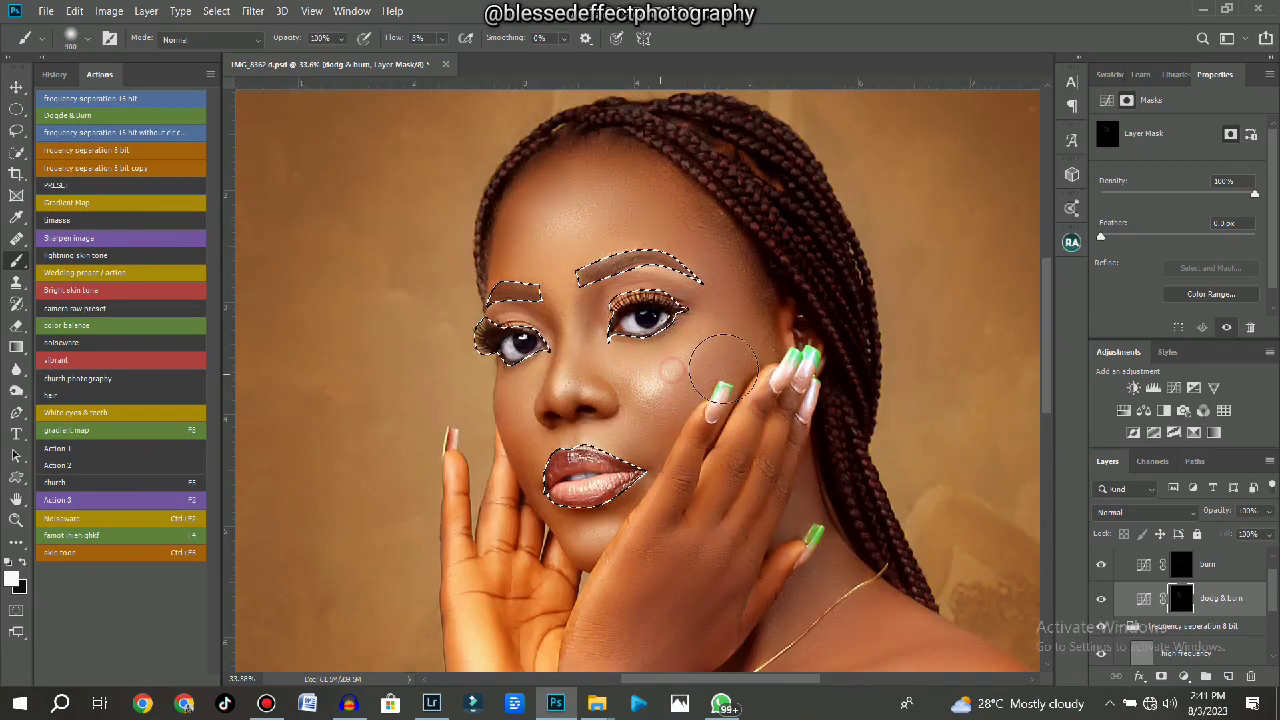
click(691, 340)
Dodge the bare shoulder, the back of the front hand and the open palm with a smaller brush.
scroll(704, 279, down, 4)
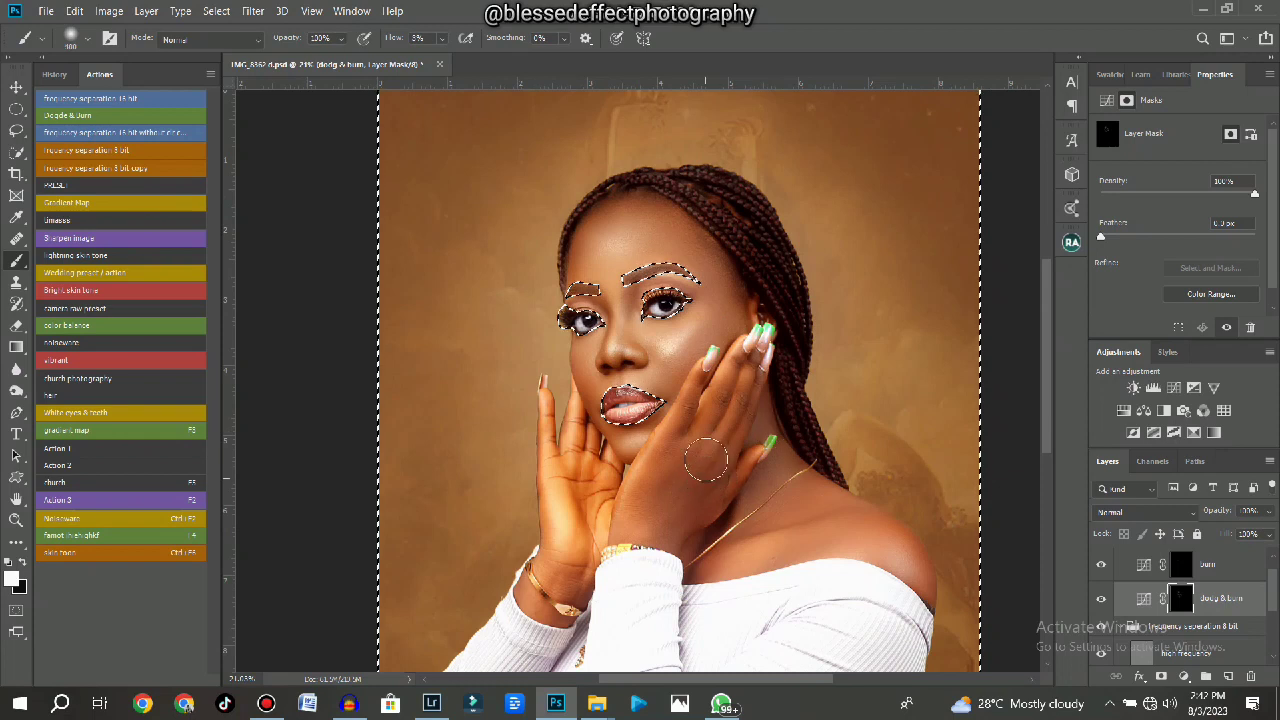
key(bracketleft)
click(891, 547)
drag(904, 568, 879, 557)
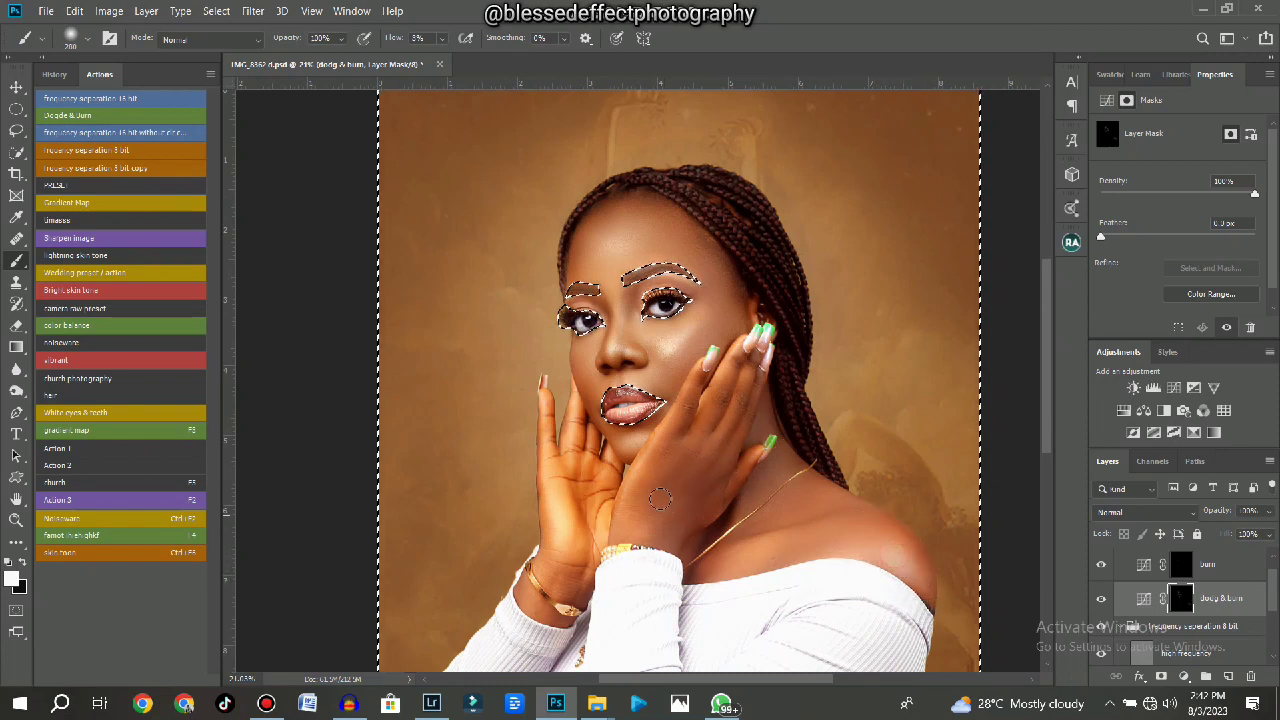
drag(634, 515, 566, 511)
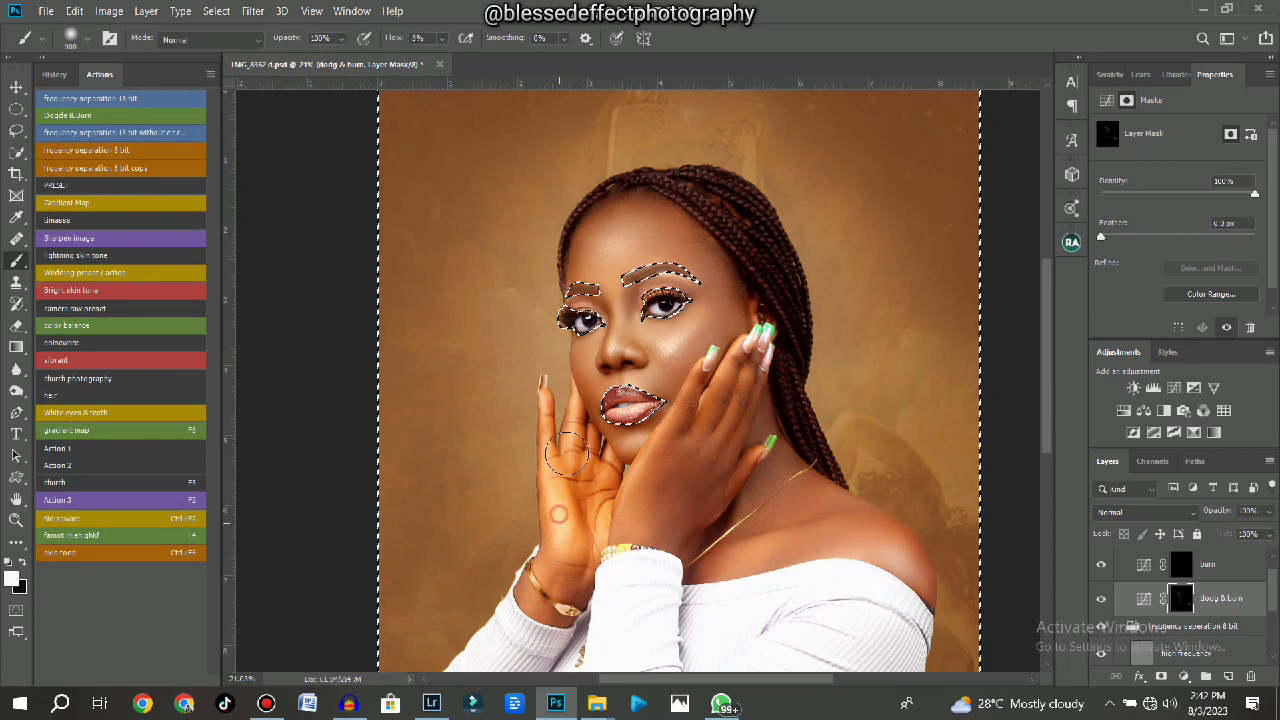
Switch to the burn layer's mask and burn the eyelid areas and the outer edge of the far cheek.
scroll(562, 460, down, 2)
scroll(660, 328, up, 2)
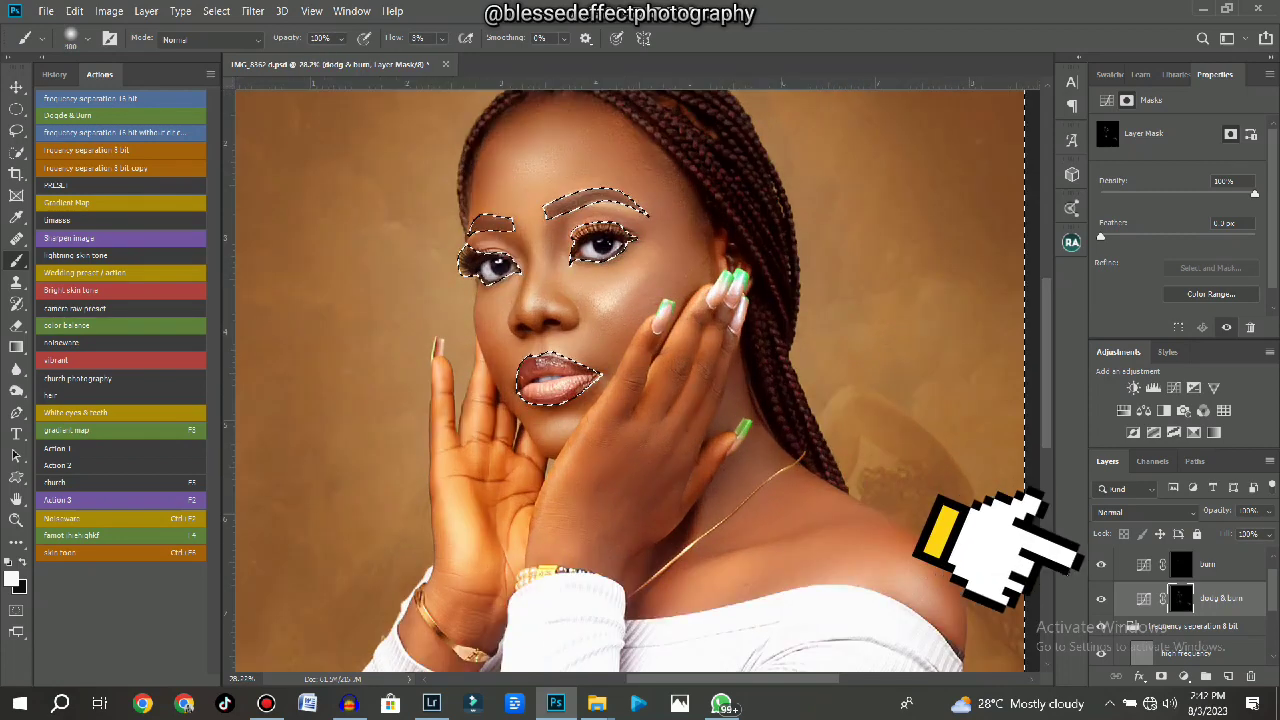
scroll(676, 398, up, 3)
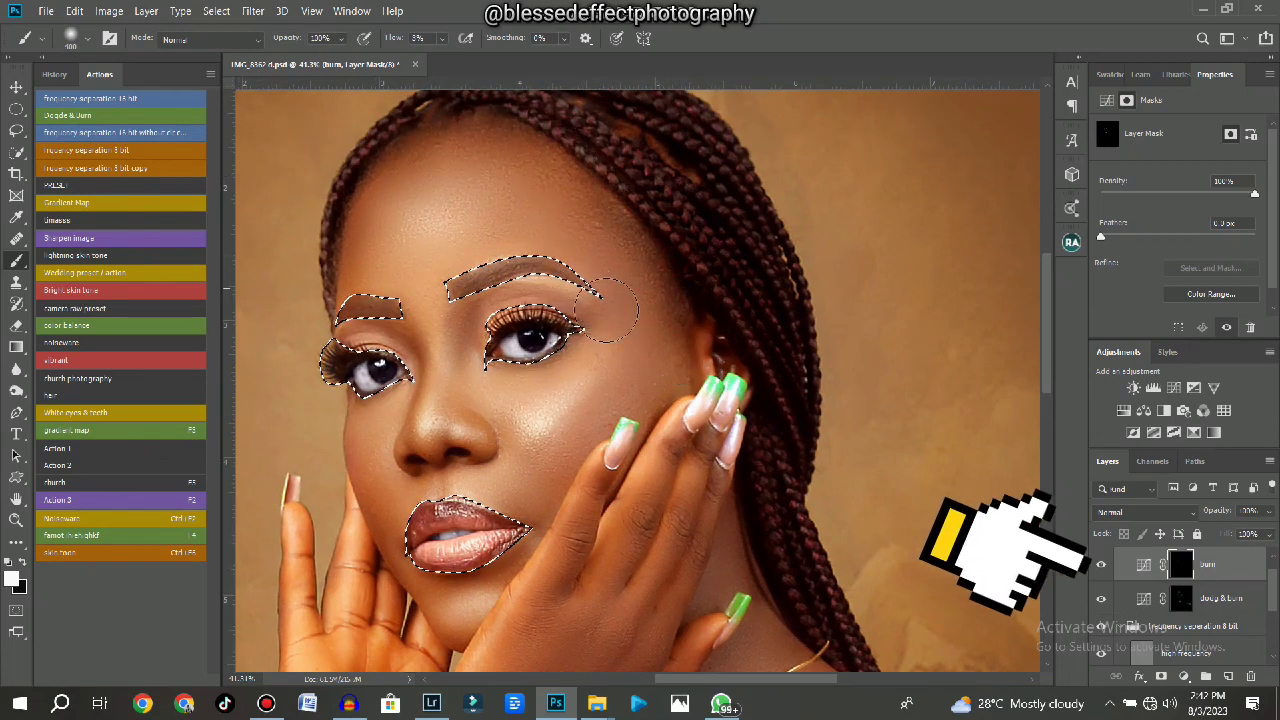
scroll(600, 340, up, 2)
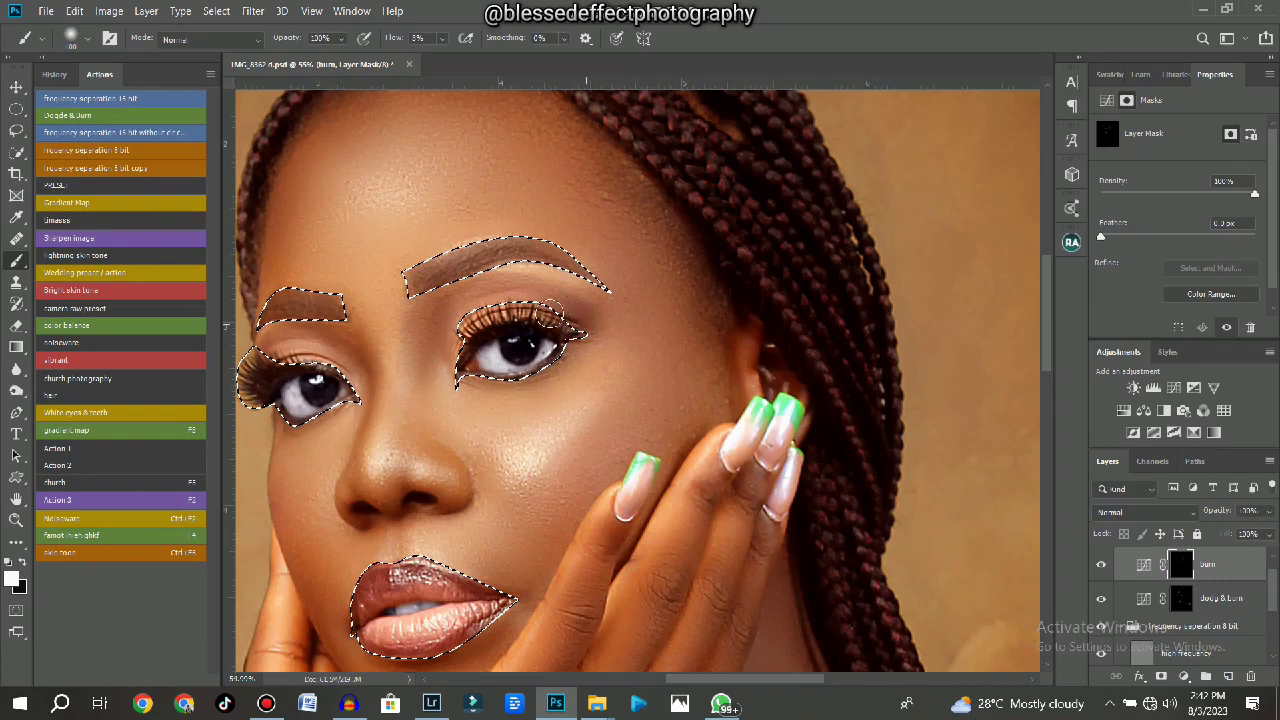
drag(641, 337, 736, 367)
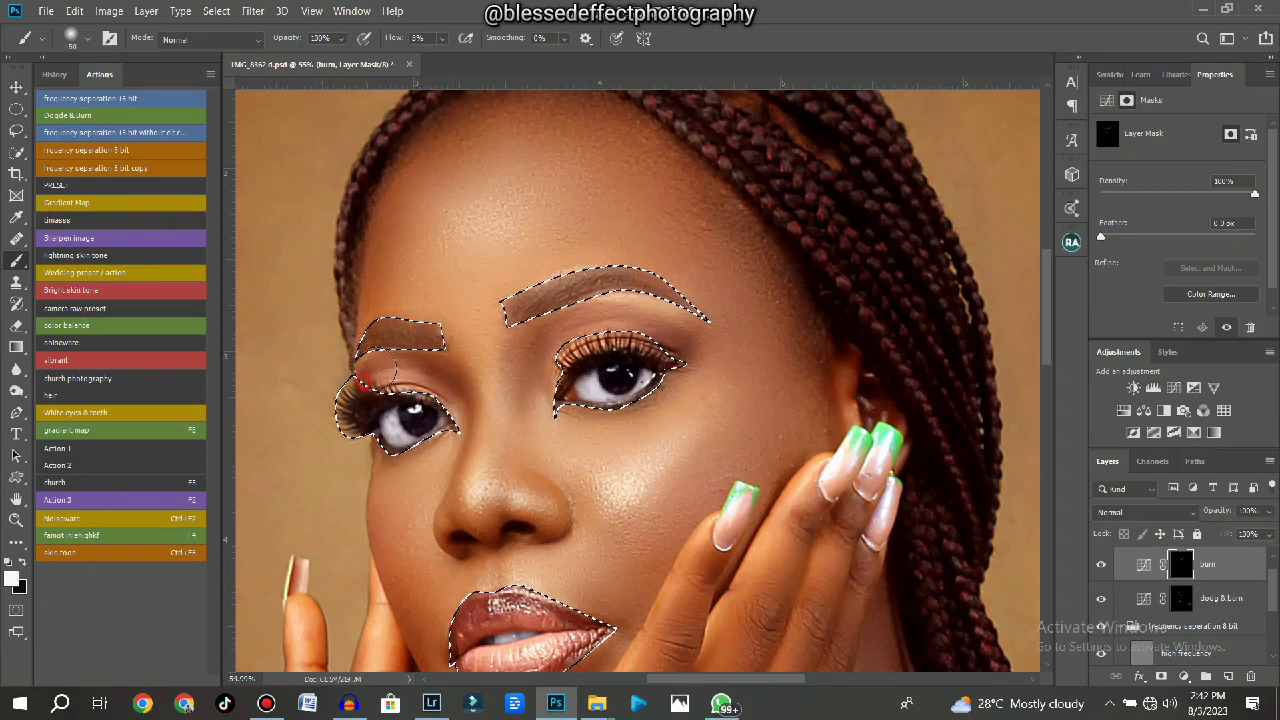
scroll(400, 385, down, 3)
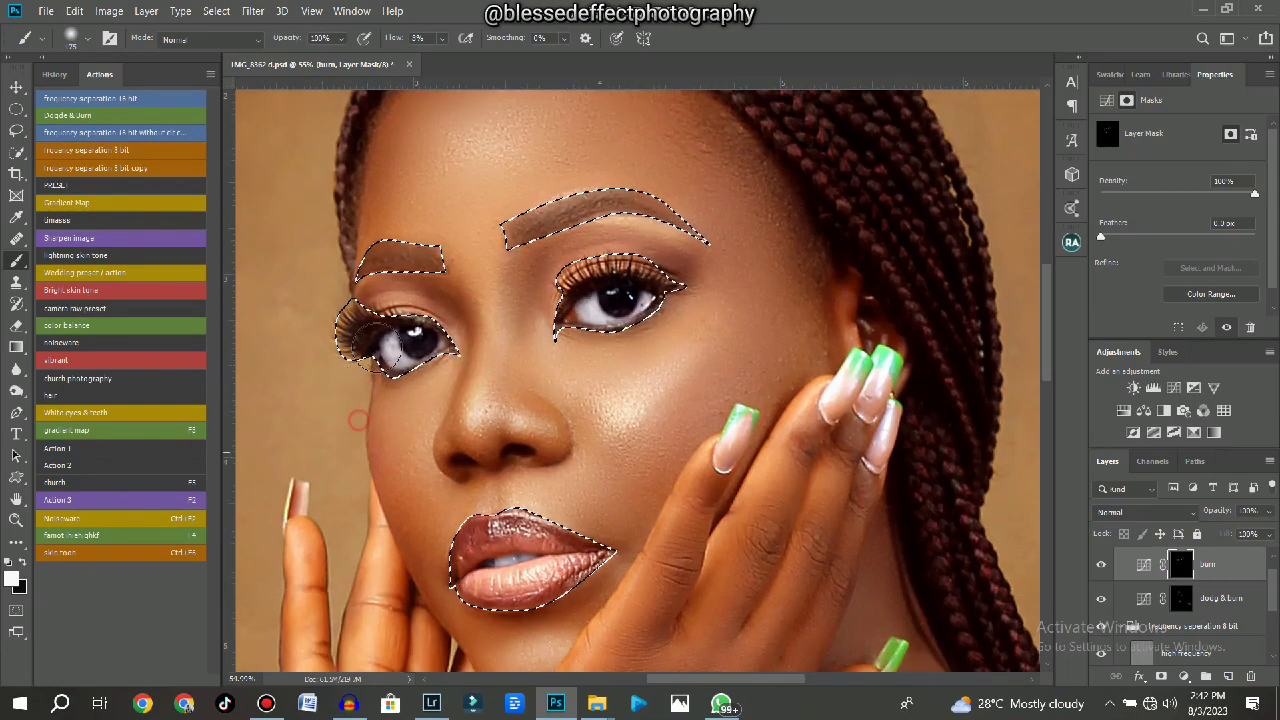
Burn the side of the face by the ear, the temple and the forehead along the hairline, enlarging the brush up to 700.
scroll(365, 385, down, 3)
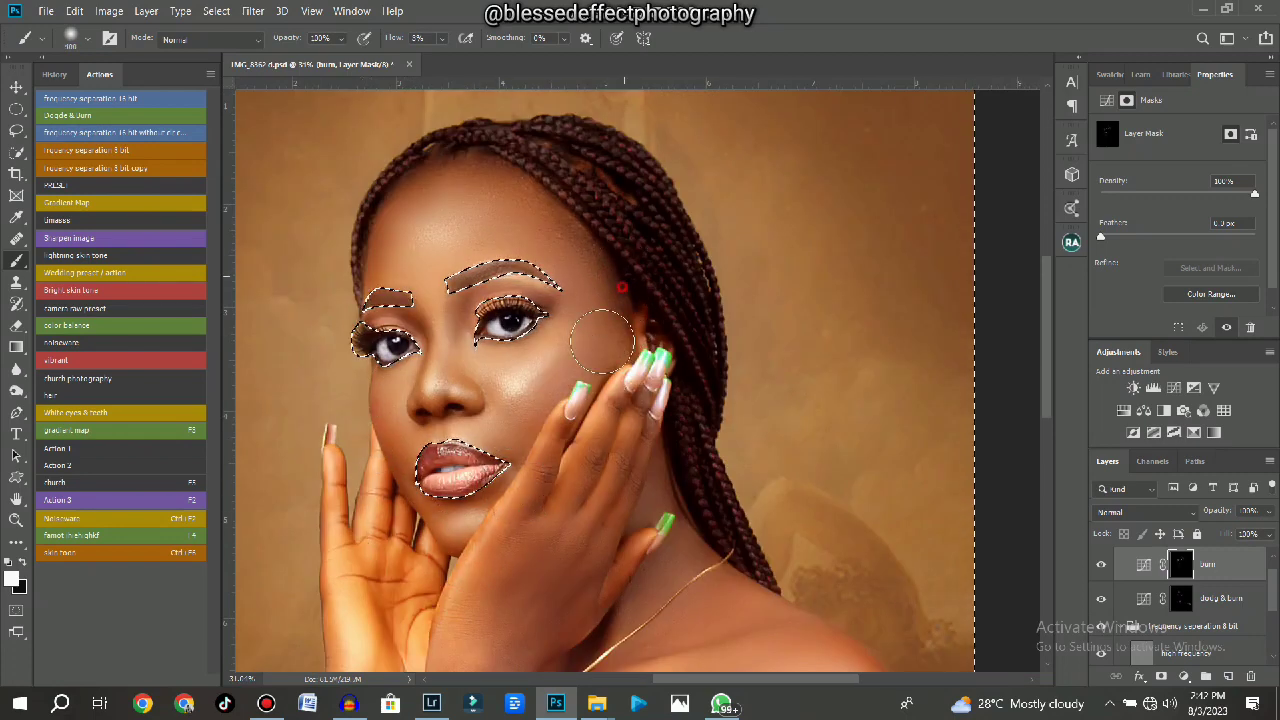
drag(616, 248, 625, 353)
key(])
key(])
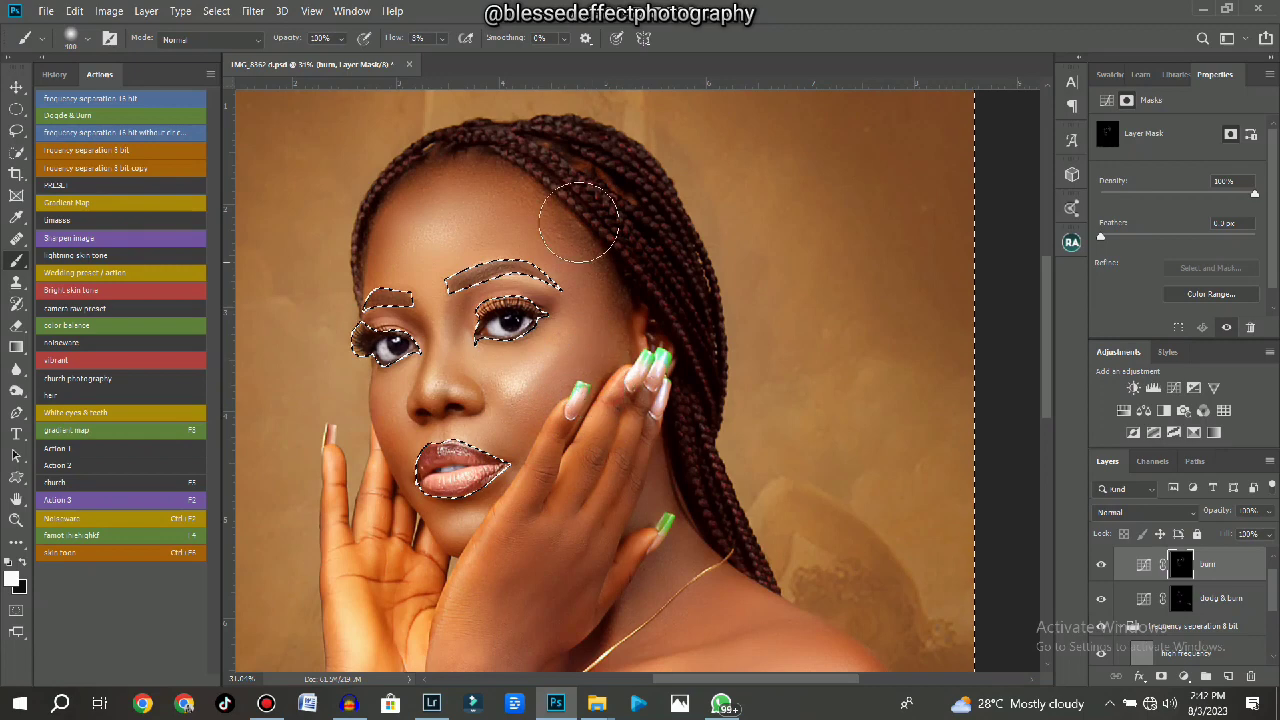
drag(518, 158, 552, 166)
drag(608, 214, 547, 202)
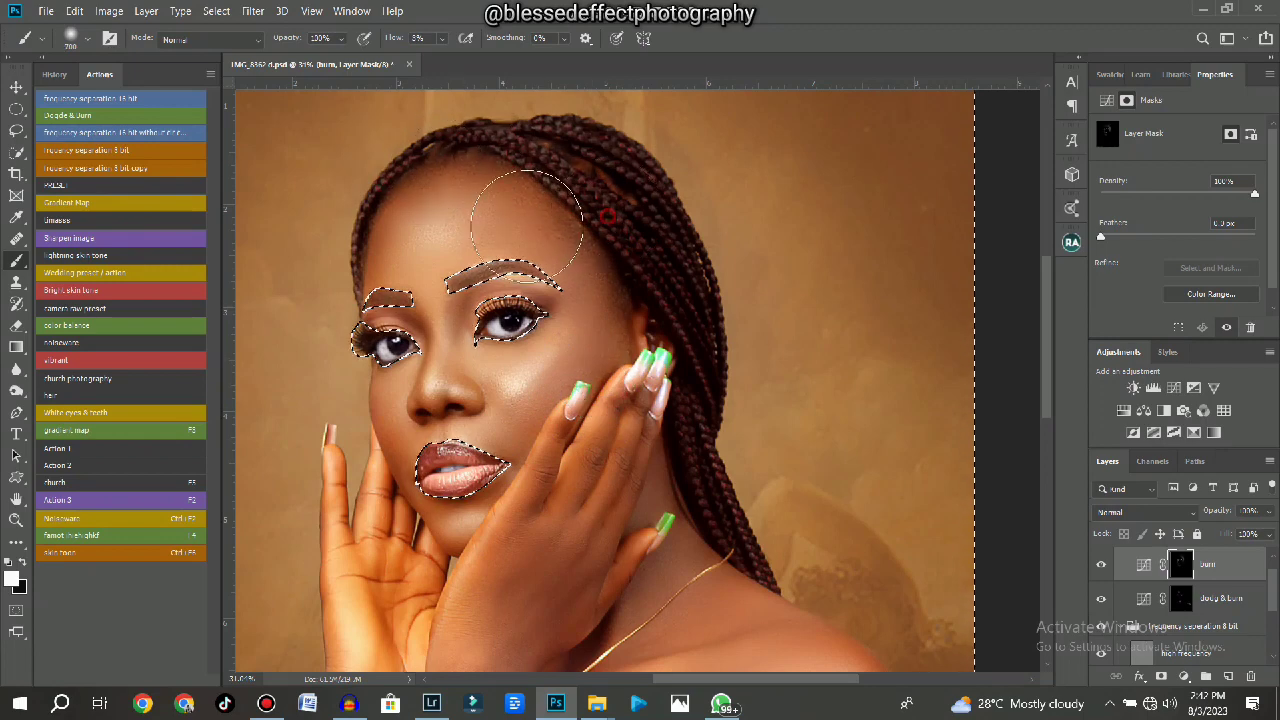
Reduce the brush to 600, burn the upper edge of the bare shoulder, and clear the selection.
scroll(547, 202, down, 5)
key([)
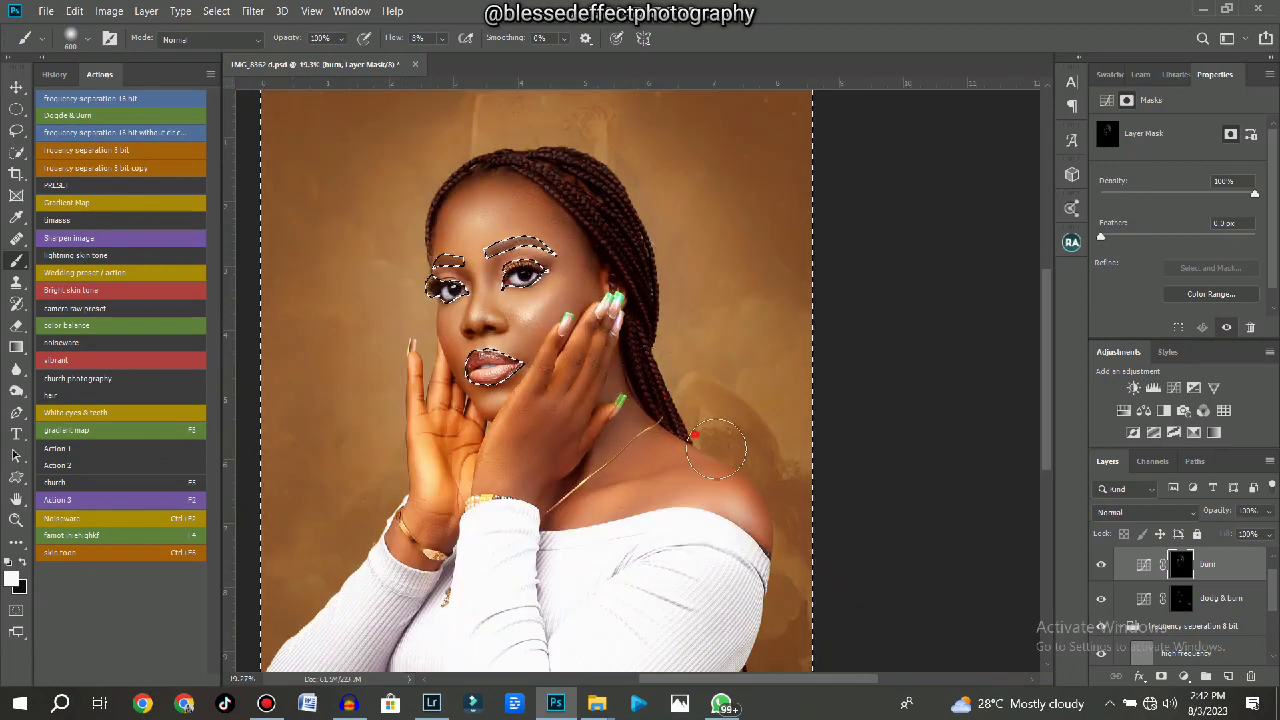
scroll(573, 268, down, 2)
scroll(572, 268, up, 3)
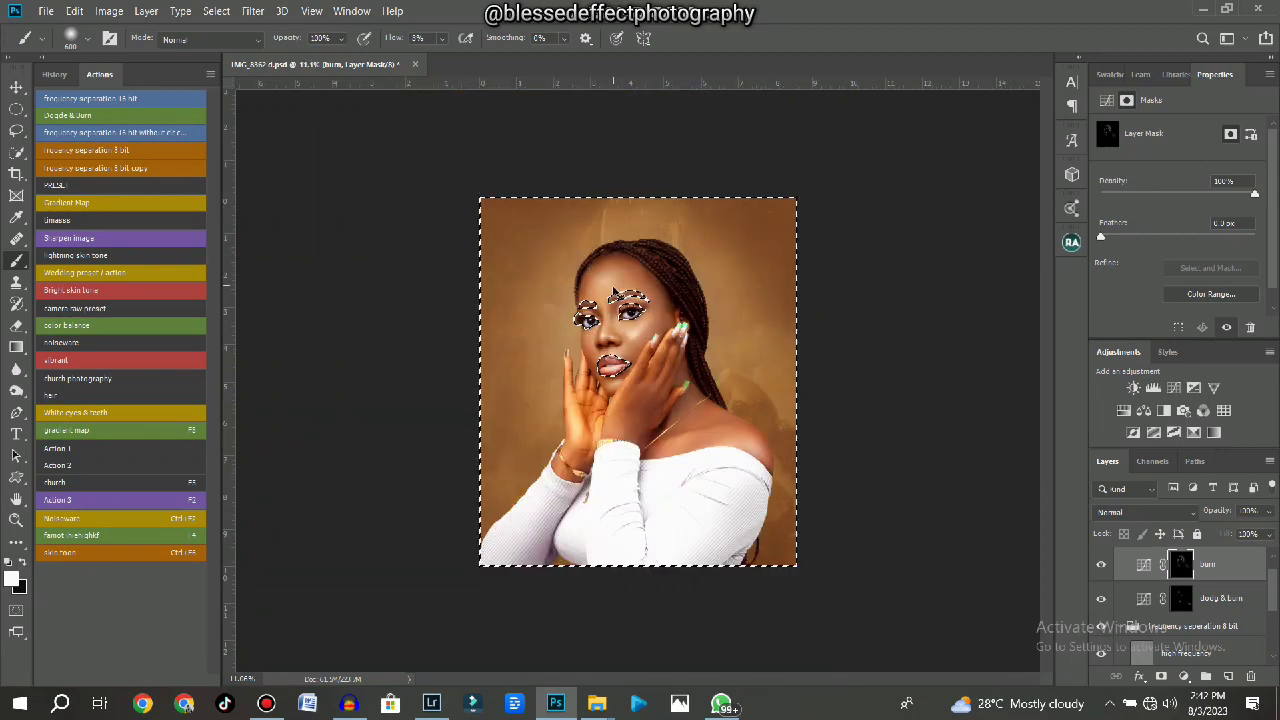
scroll(662, 302, down, 8)
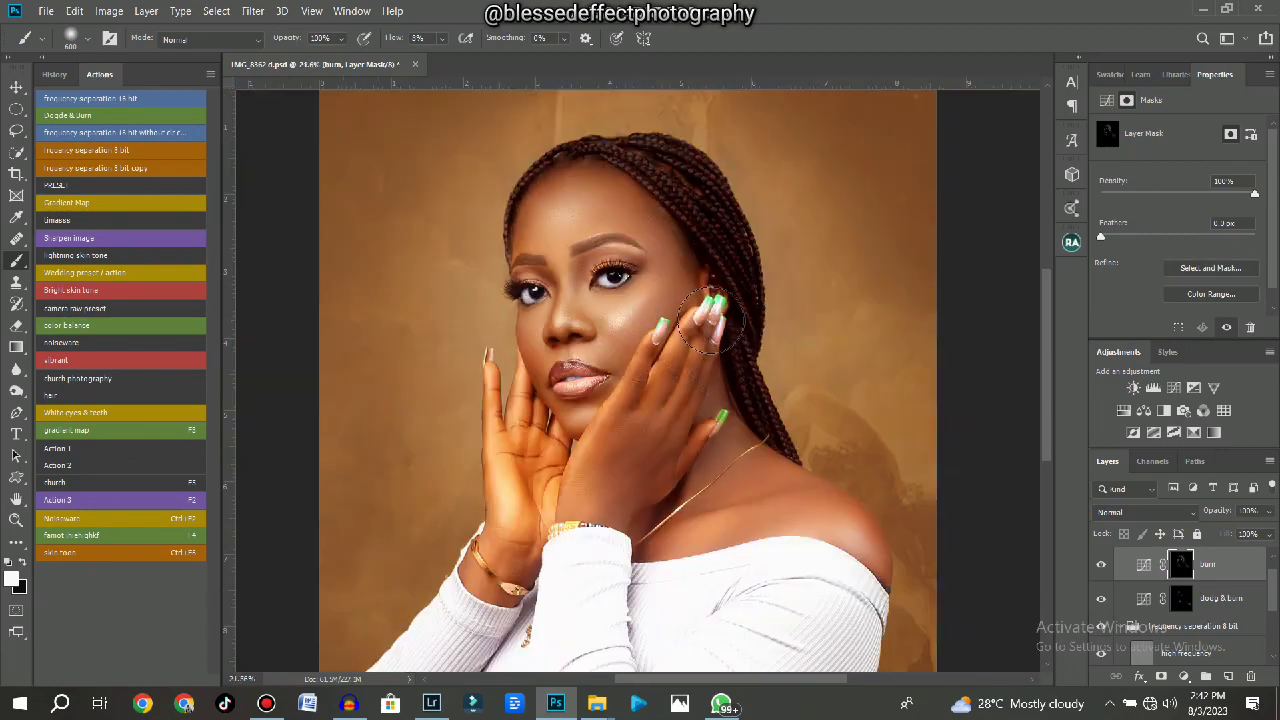
scroll(663, 274, up, 5)
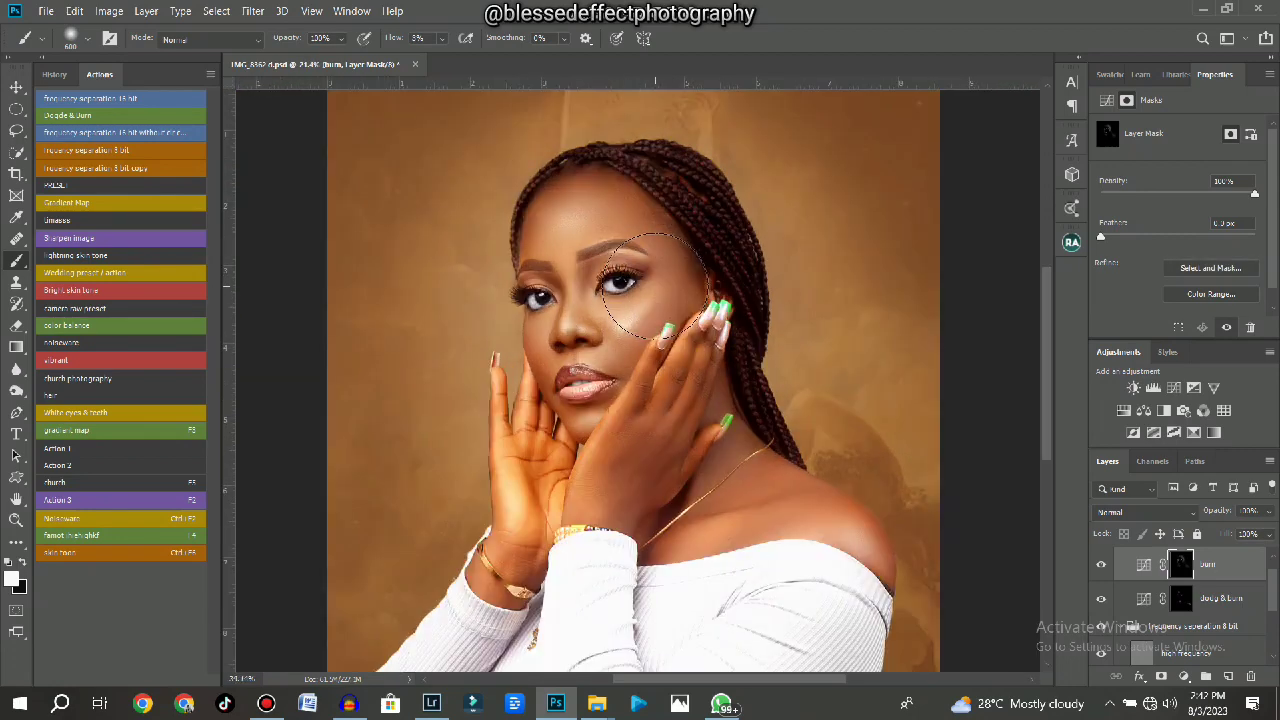
scroll(657, 277, down, 1)
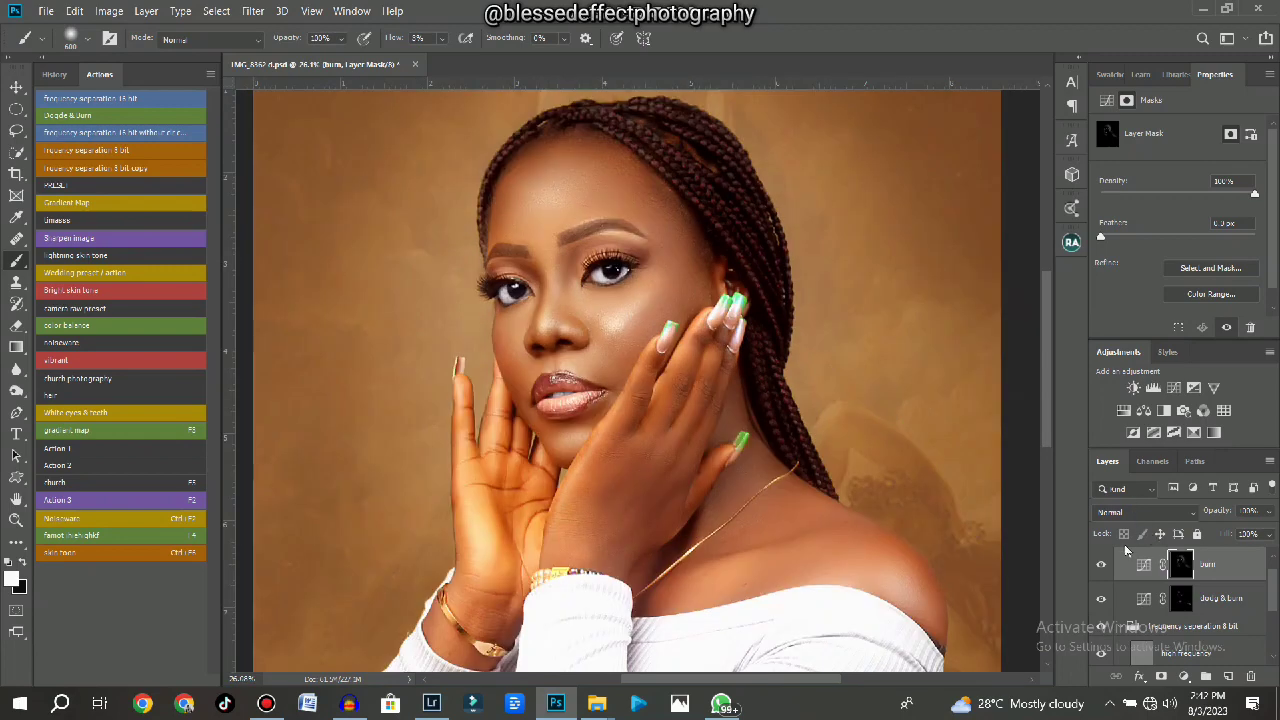
Group the burn and dodge layers, and toggle the group's visibility to compare the portrait with and without them.
key(ctrl+g)
click(1101, 561)
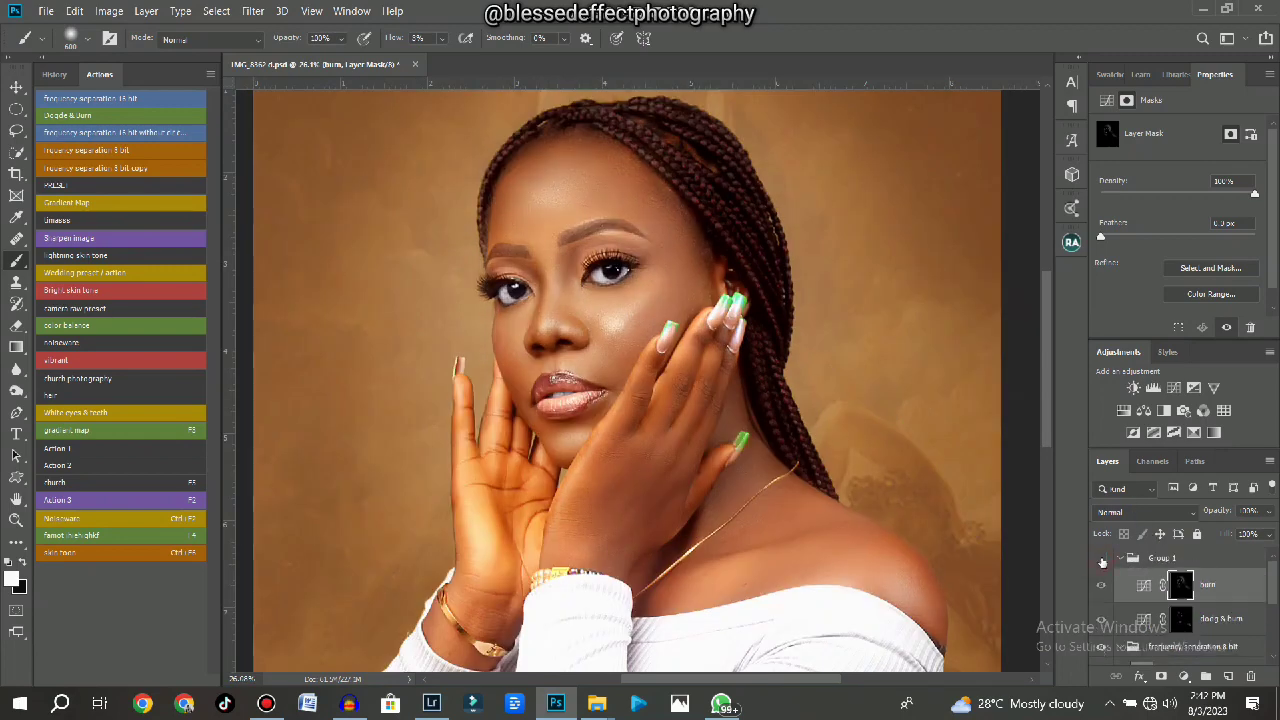
click(1101, 561)
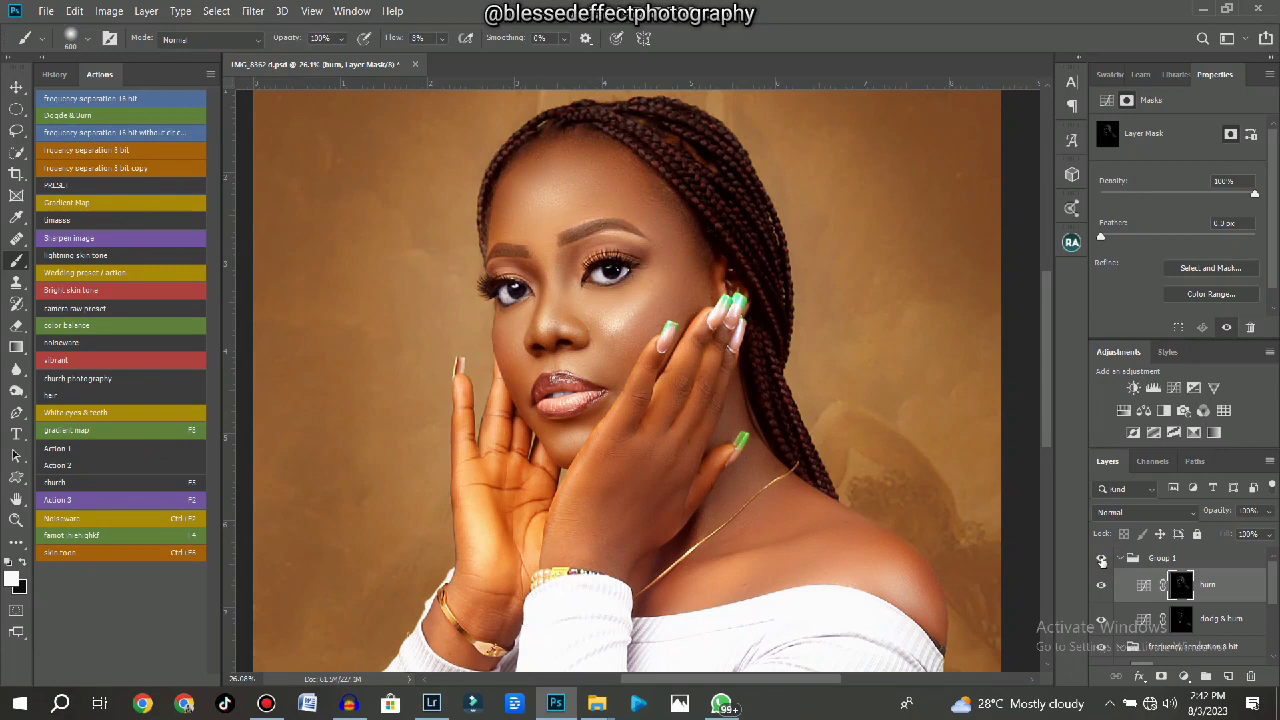
click(1101, 561)
click(1101, 561)
click(1101, 561)
click(1101, 561)
scroll(709, 340, down, 5)
scroll(709, 340, up, 5)
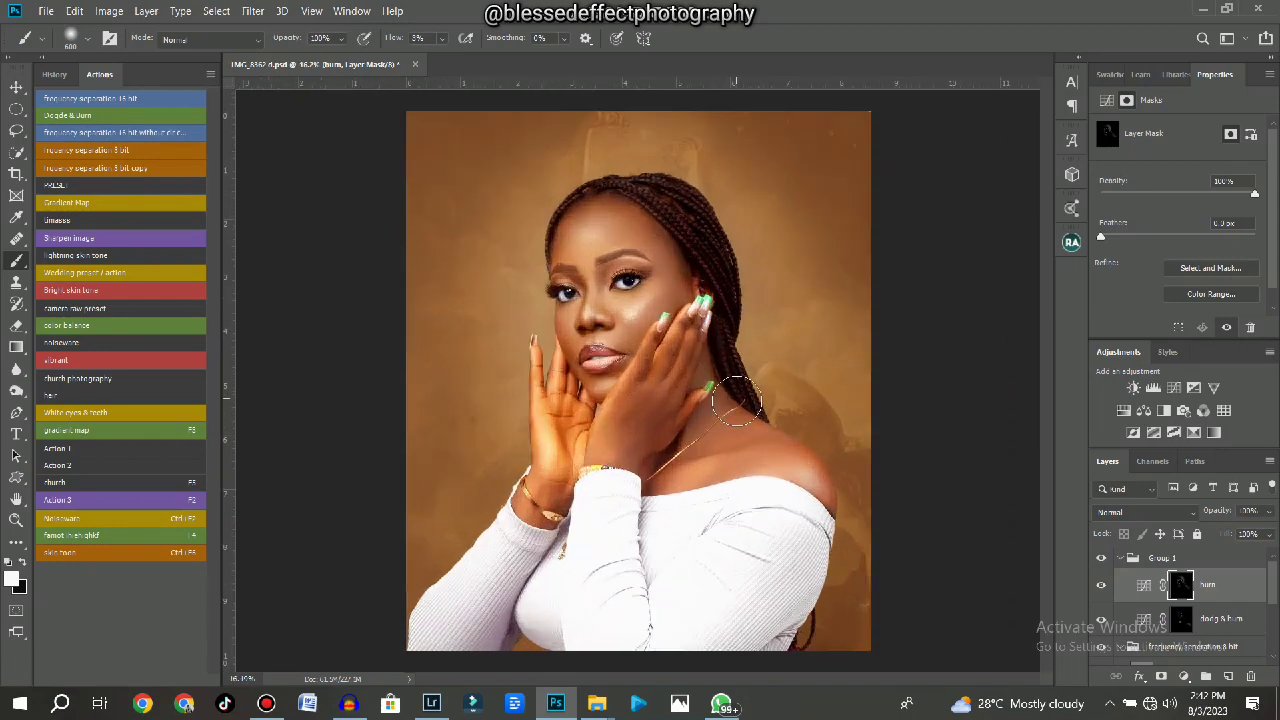
scroll(818, 490, down, 3)
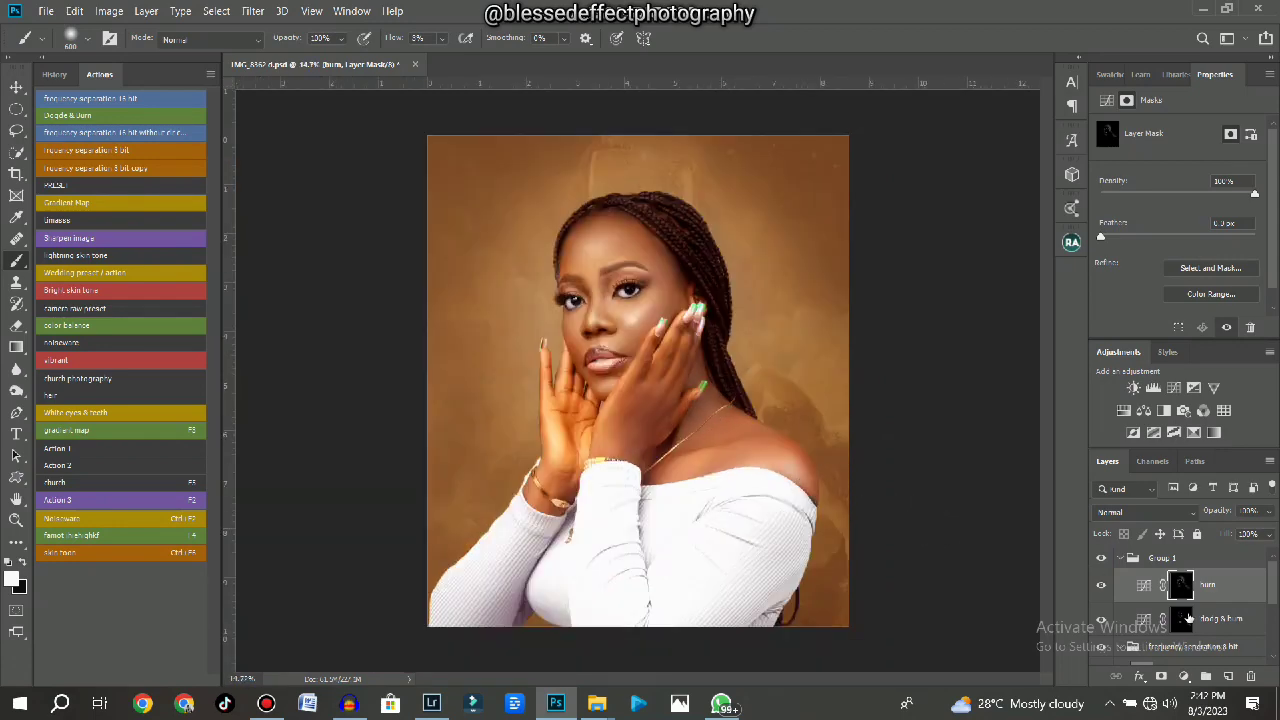
scroll(1176, 608, down, 3)
scroll(1173, 611, up, 3)
key(ctrl+0)
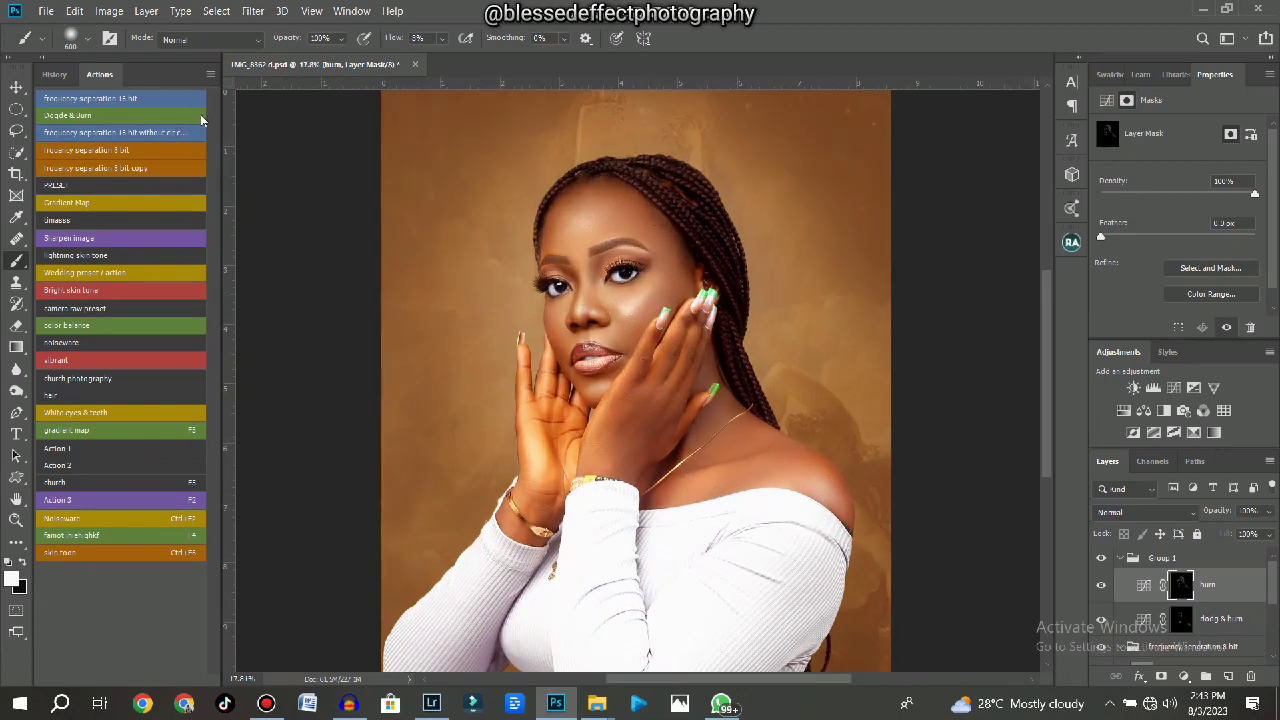
Go back to the Crop (Save As) history state to compare with the original photo, and return to the latest state.
click(55, 74)
scroll(135, 165, up, 5)
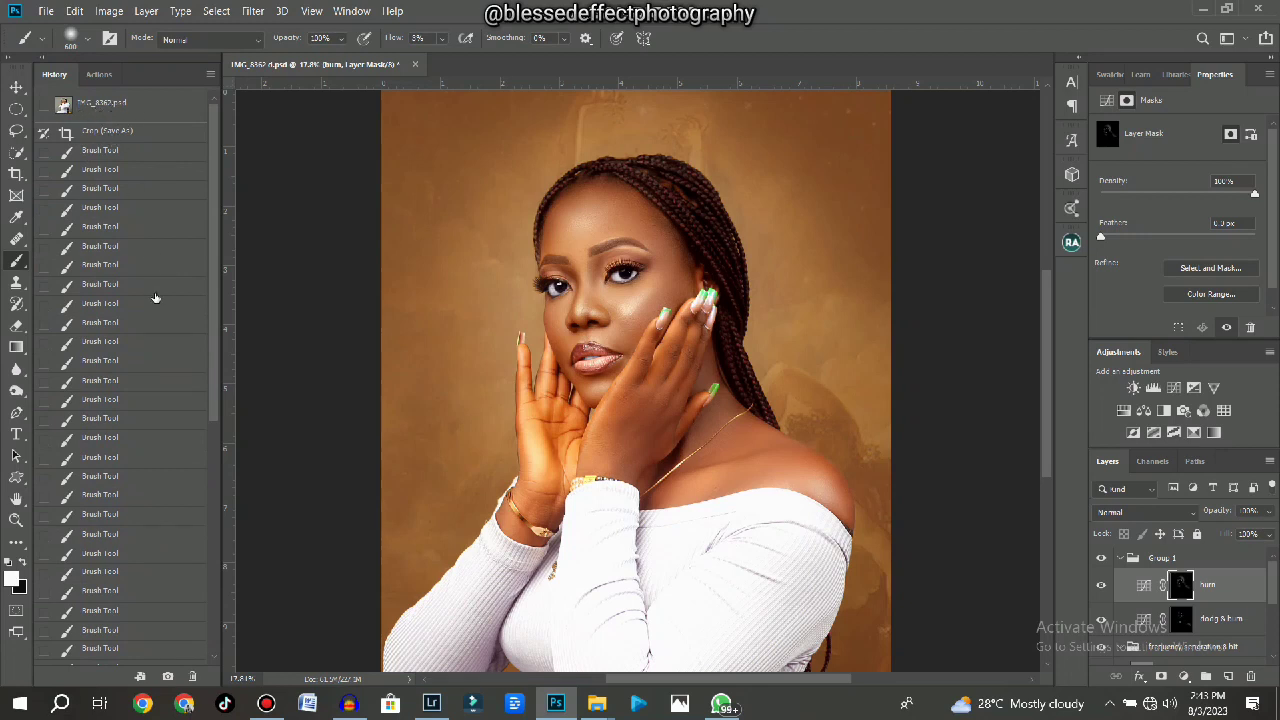
scroll(155, 297, down, 3)
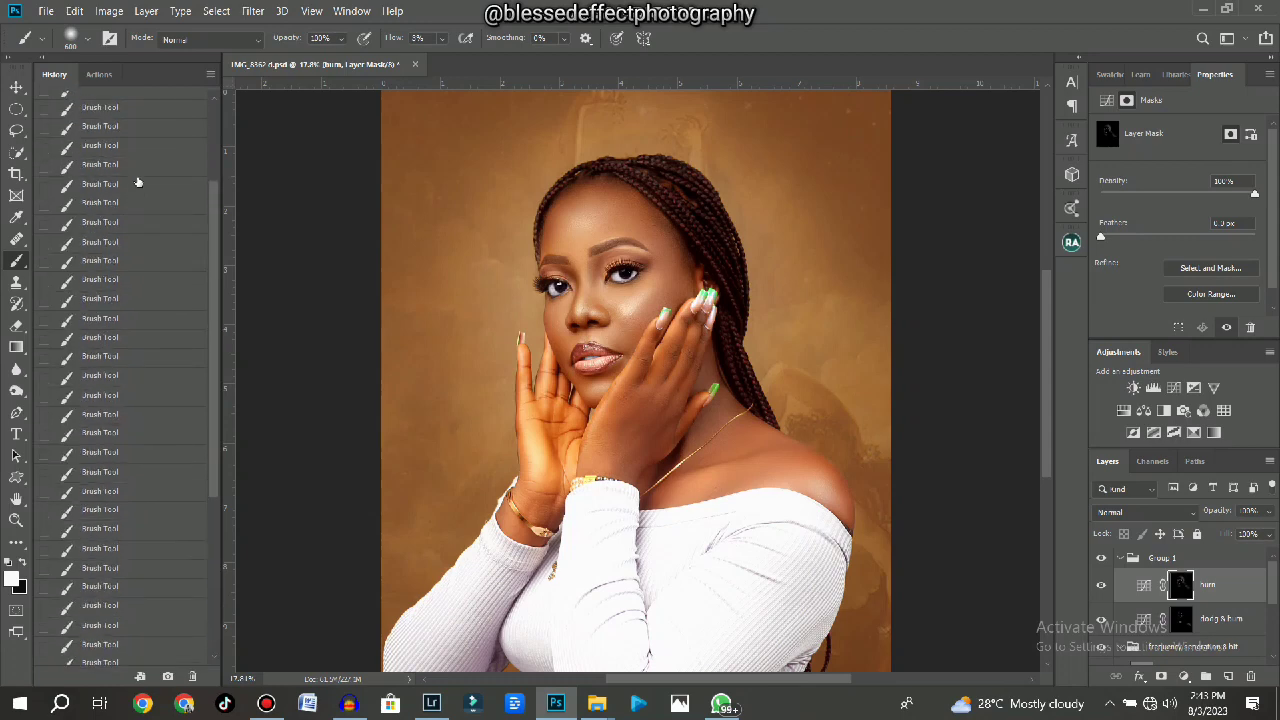
scroll(136, 180, up, 3)
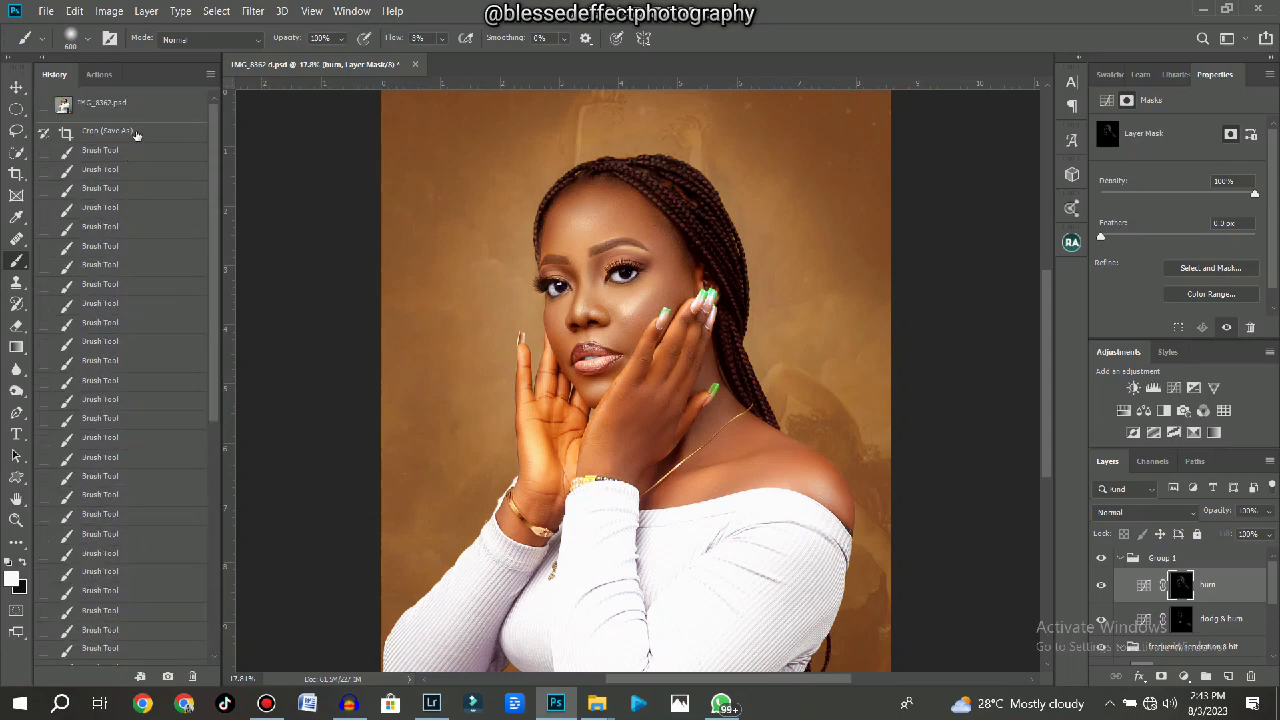
click(136, 131)
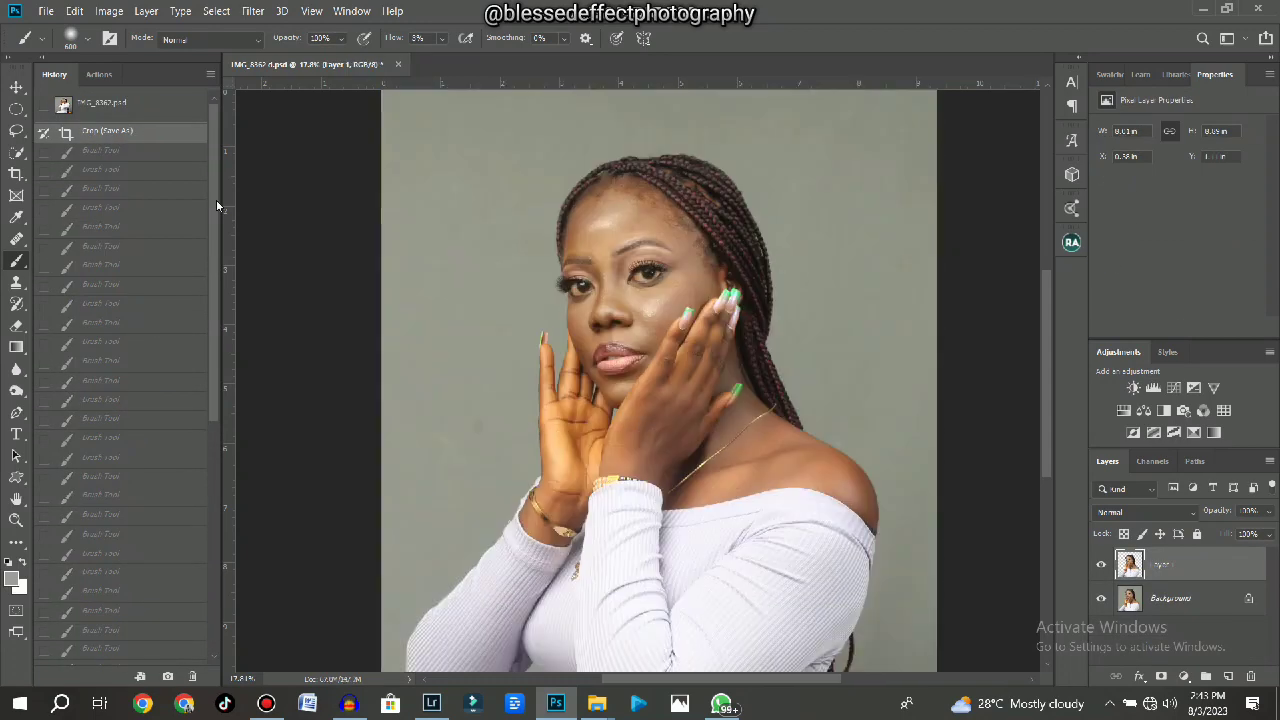
scroll(576, 342, up, 6)
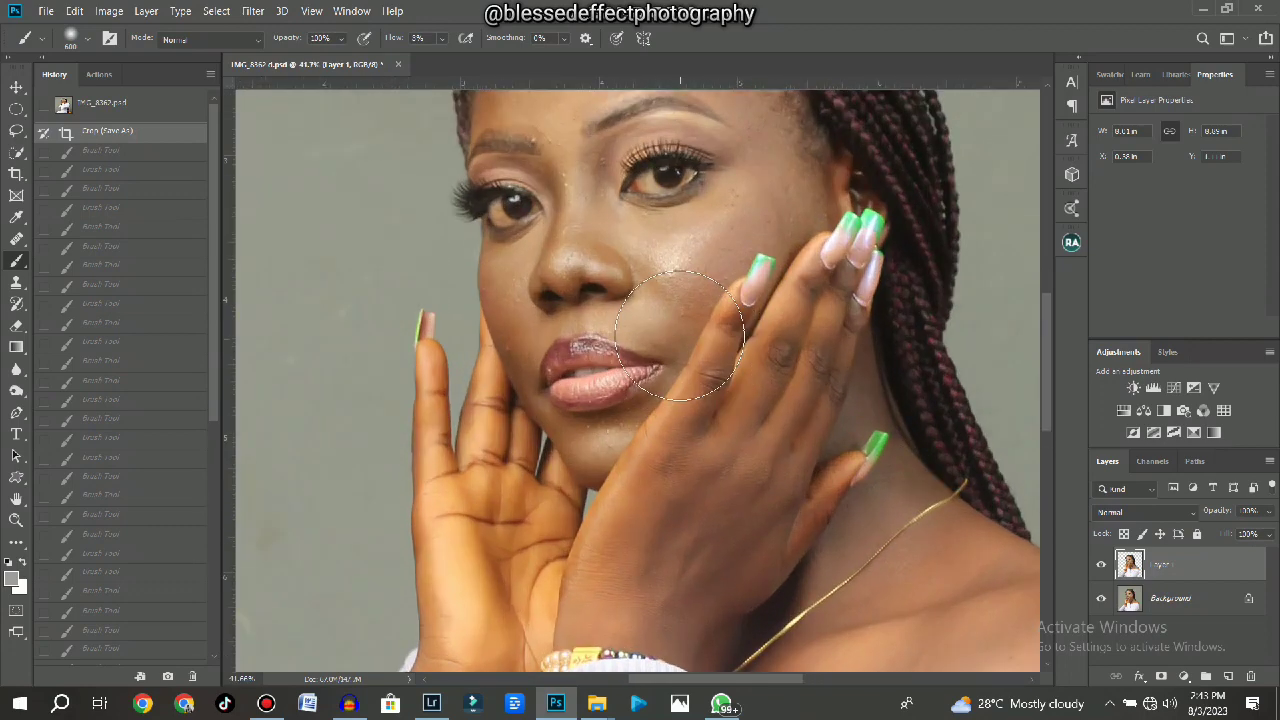
scroll(675, 331, down, 4)
scroll(675, 332, down, 3)
scroll(190, 410, down, 5)
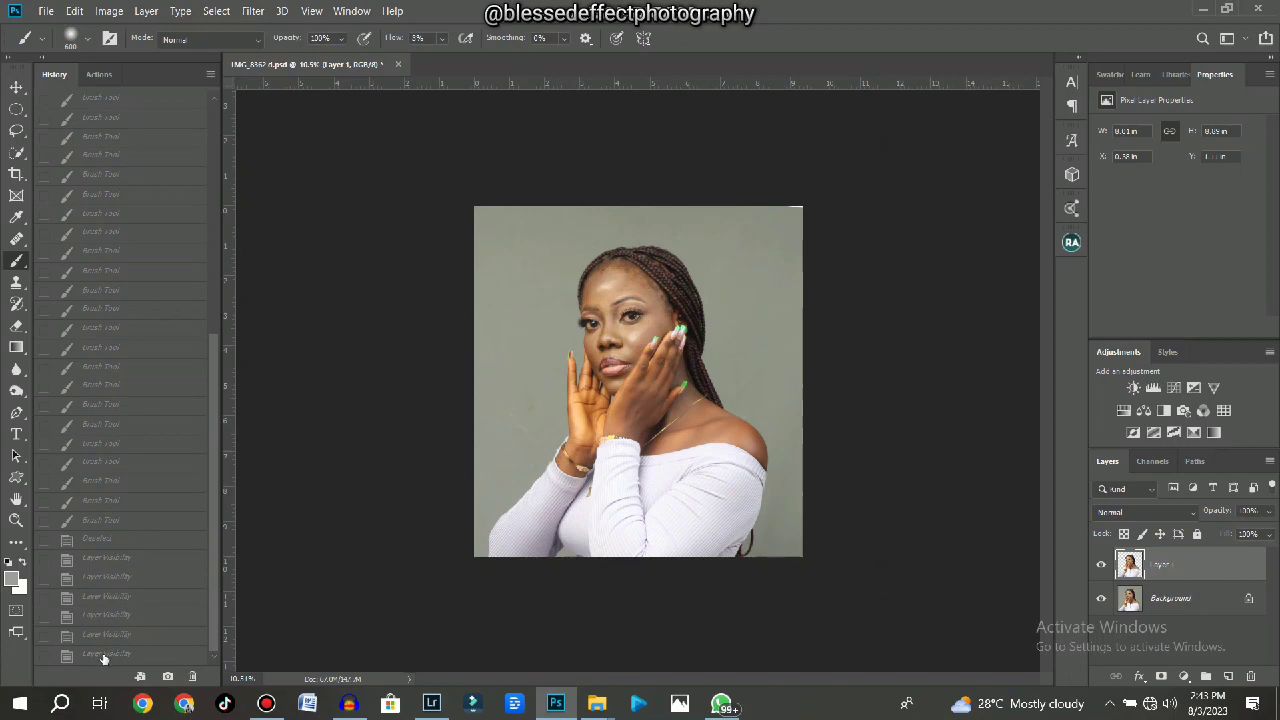
click(103, 655)
Examine the retouched face up close and compare it with the frequency separation group hidden and shown.
scroll(623, 340, up, 2)
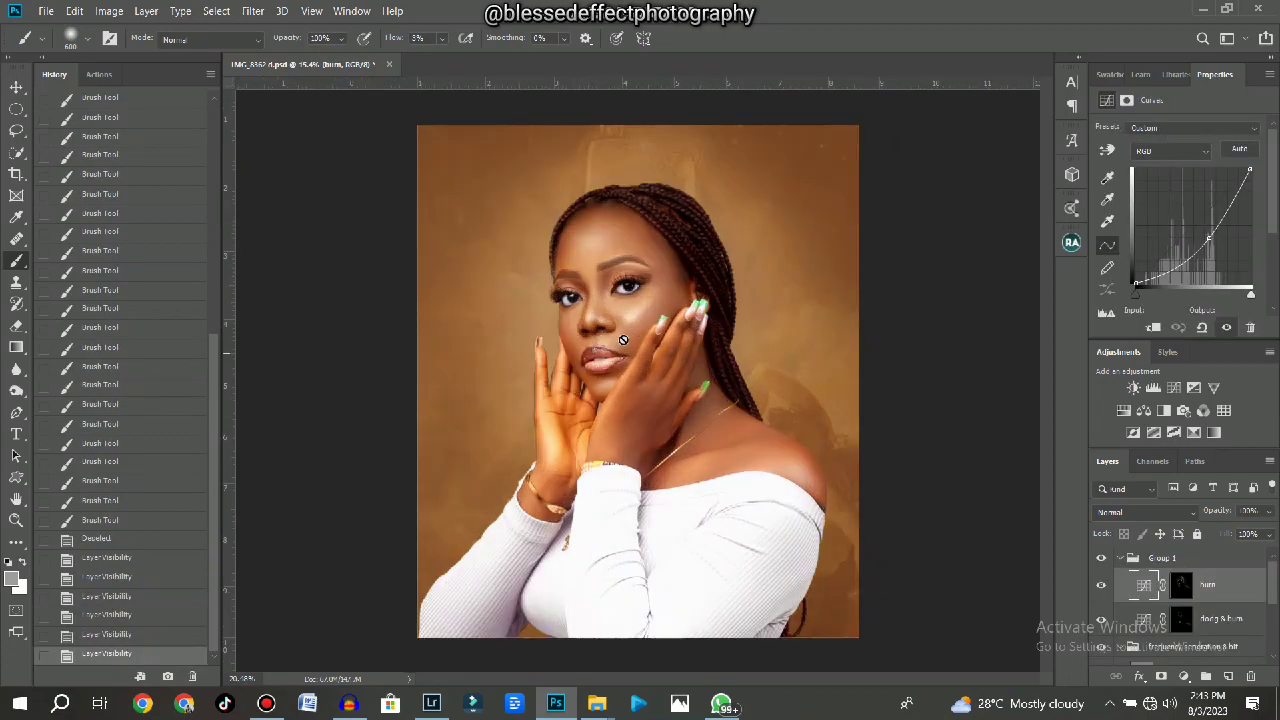
scroll(623, 340, up, 5)
drag(629, 320, 591, 400)
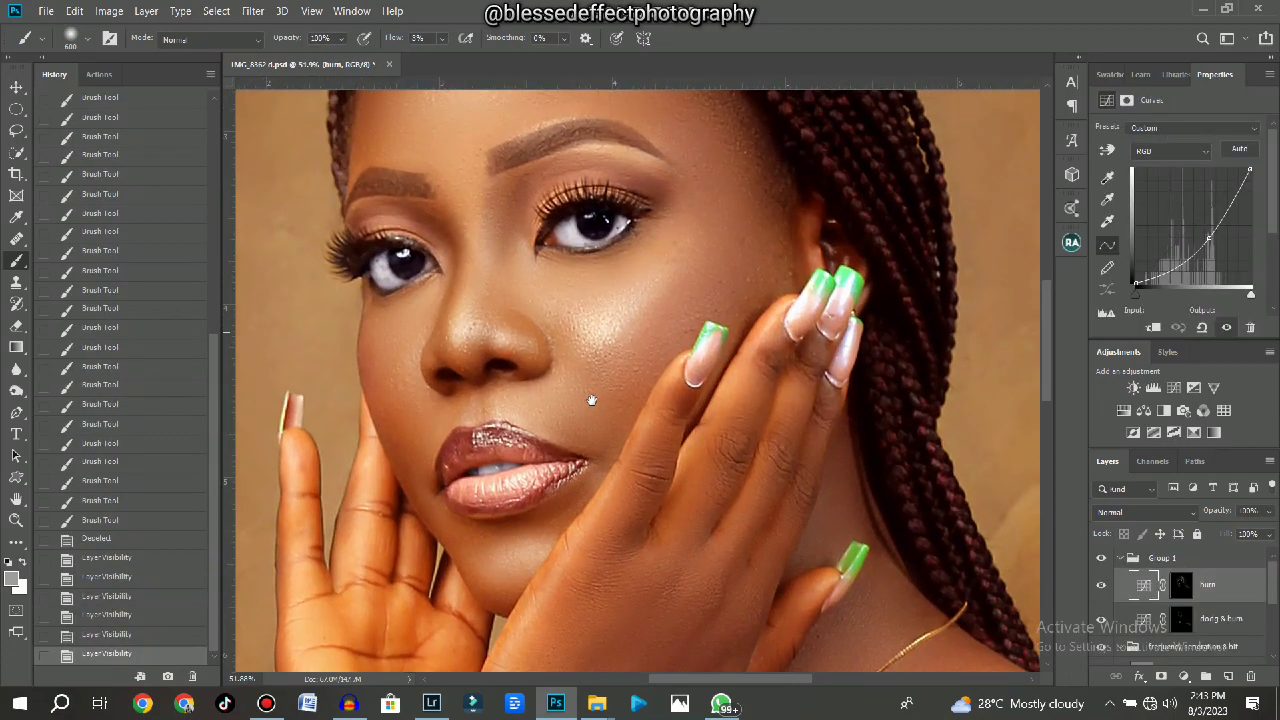
scroll(600, 360, down, 3)
scroll(595, 394, up, 3)
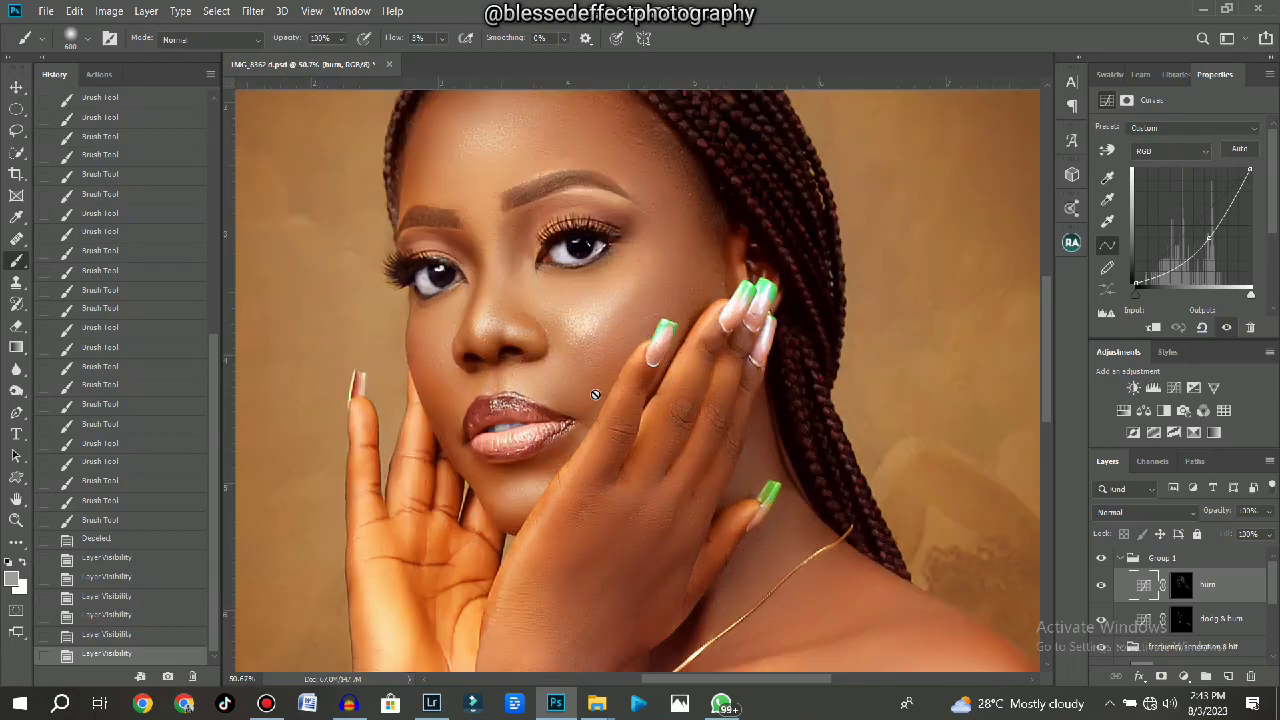
scroll(595, 394, down, 4)
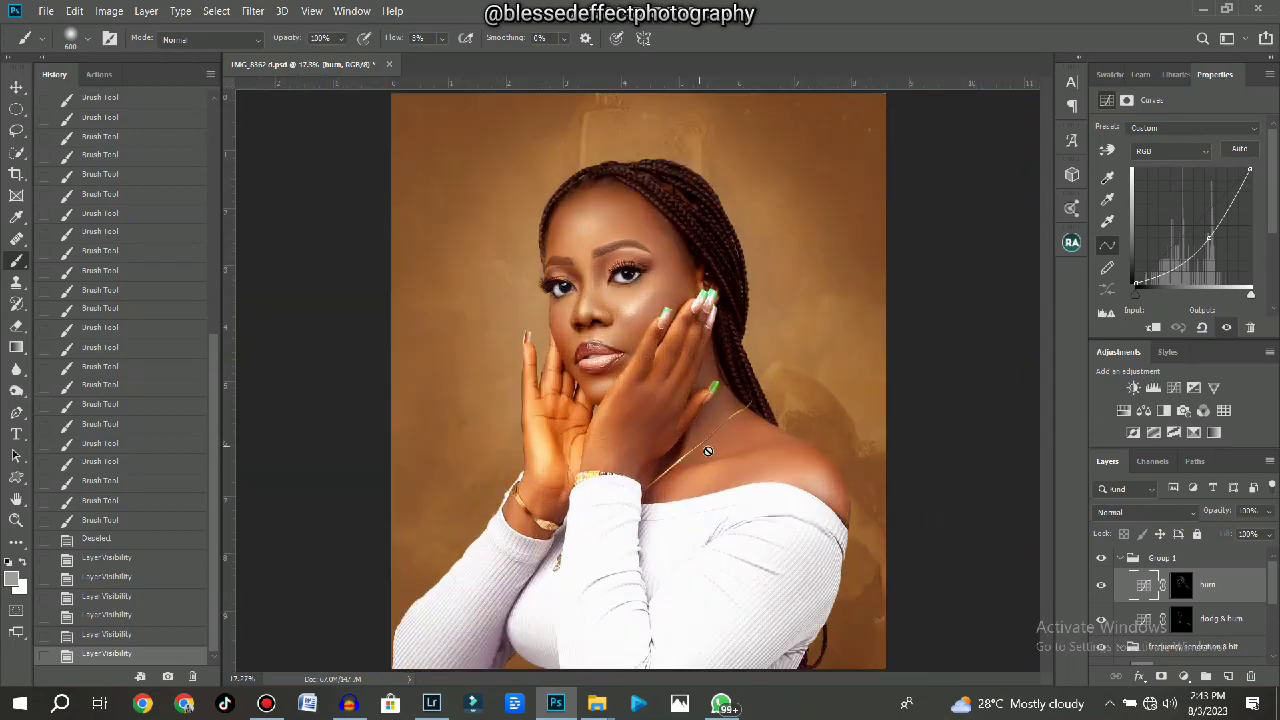
scroll(707, 451, up, 1)
scroll(1140, 600, down, 4)
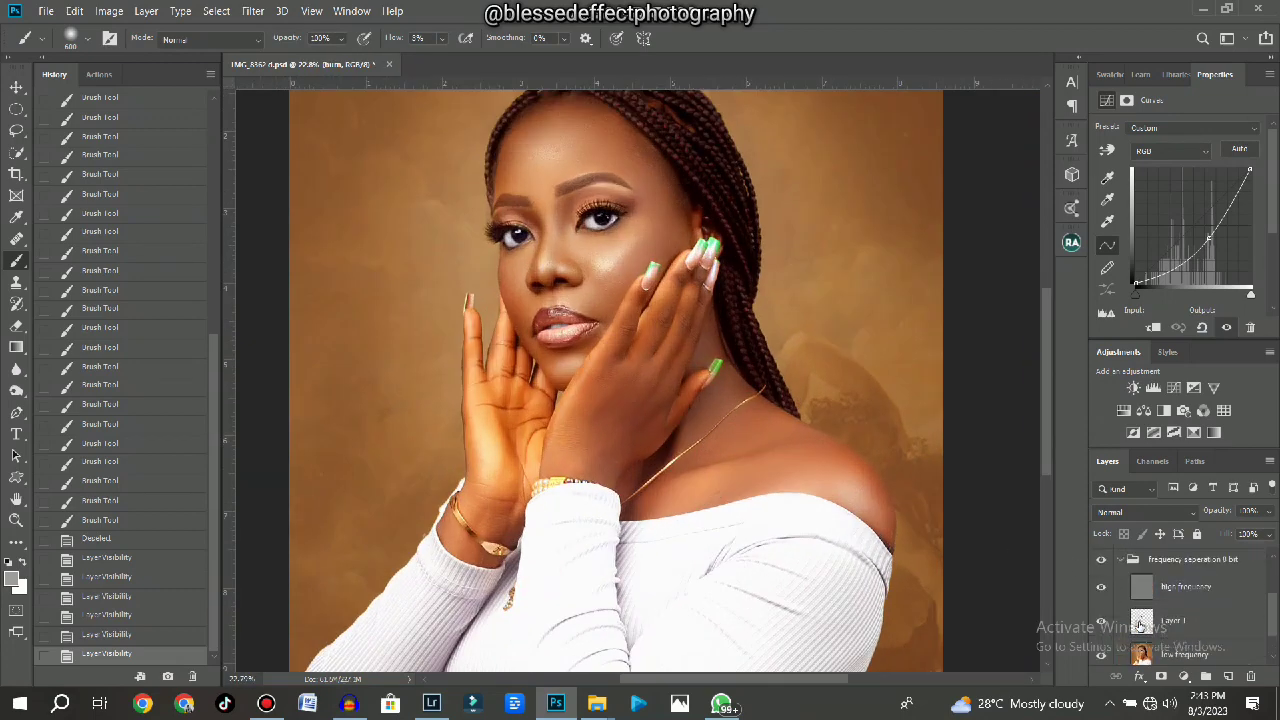
scroll(1140, 625, up, 2)
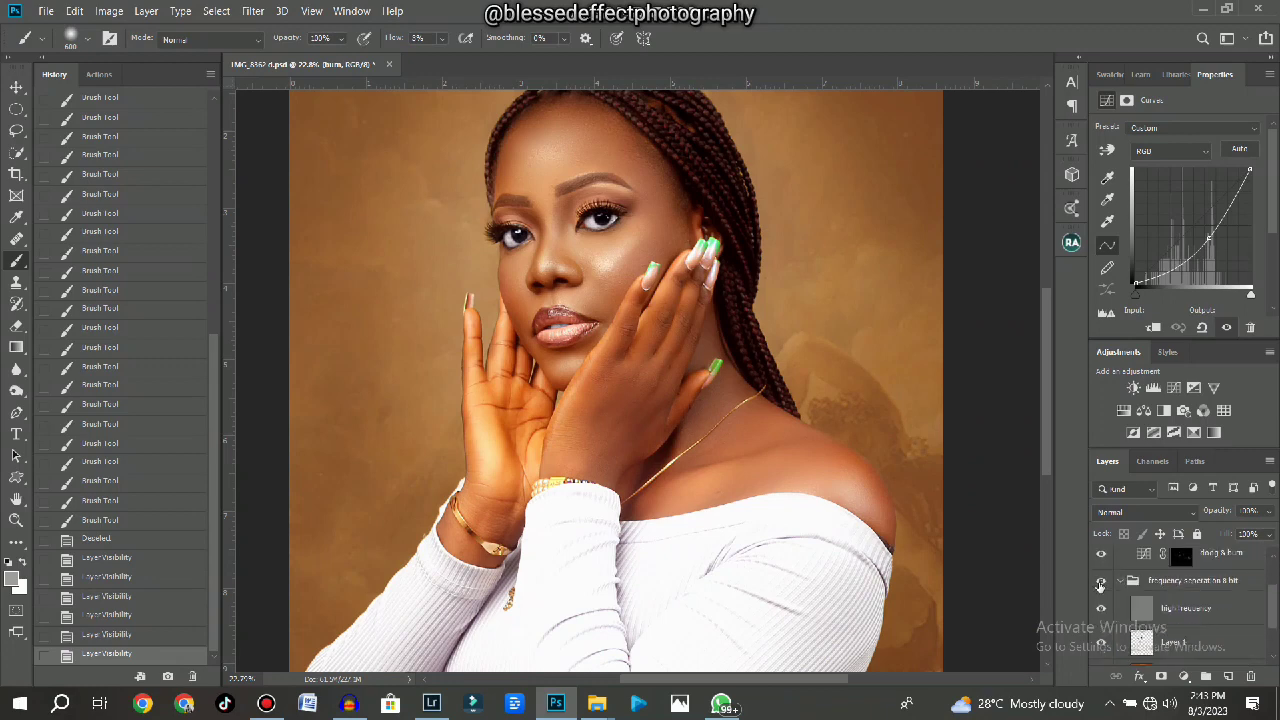
click(1099, 586)
click(1100, 584)
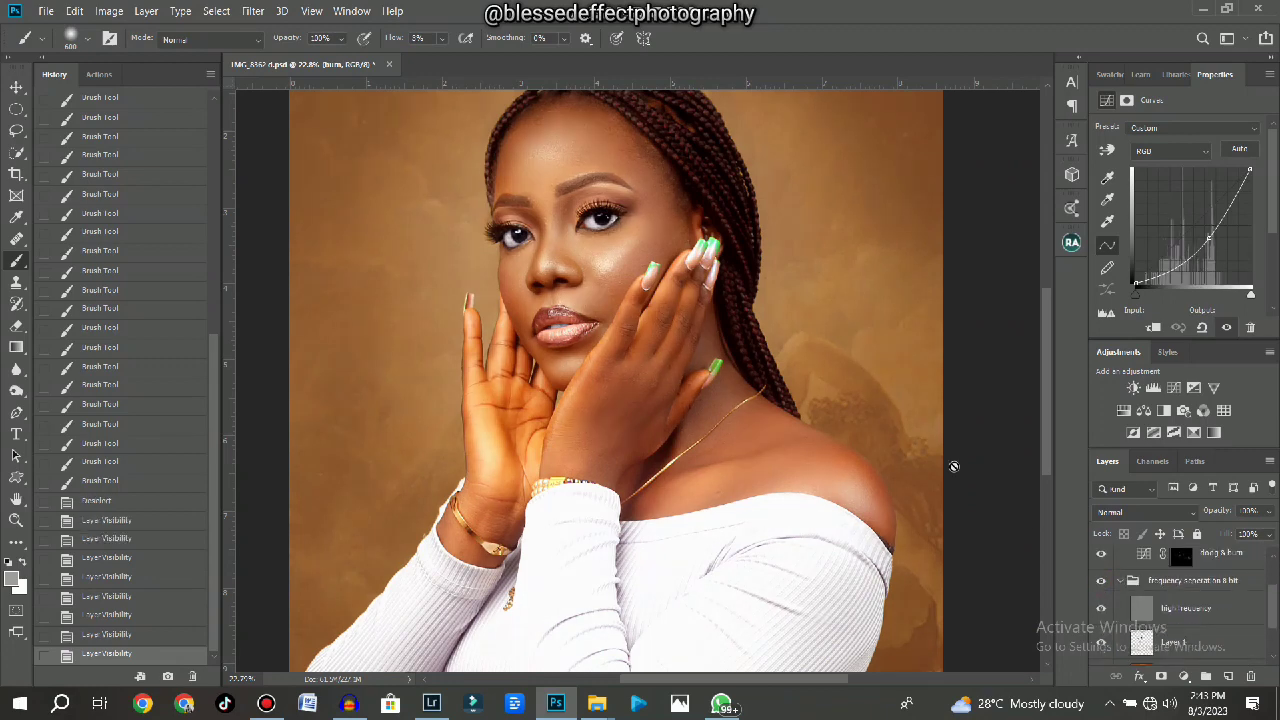
scroll(700, 390, up, 3)
scroll(666, 398, up, 5)
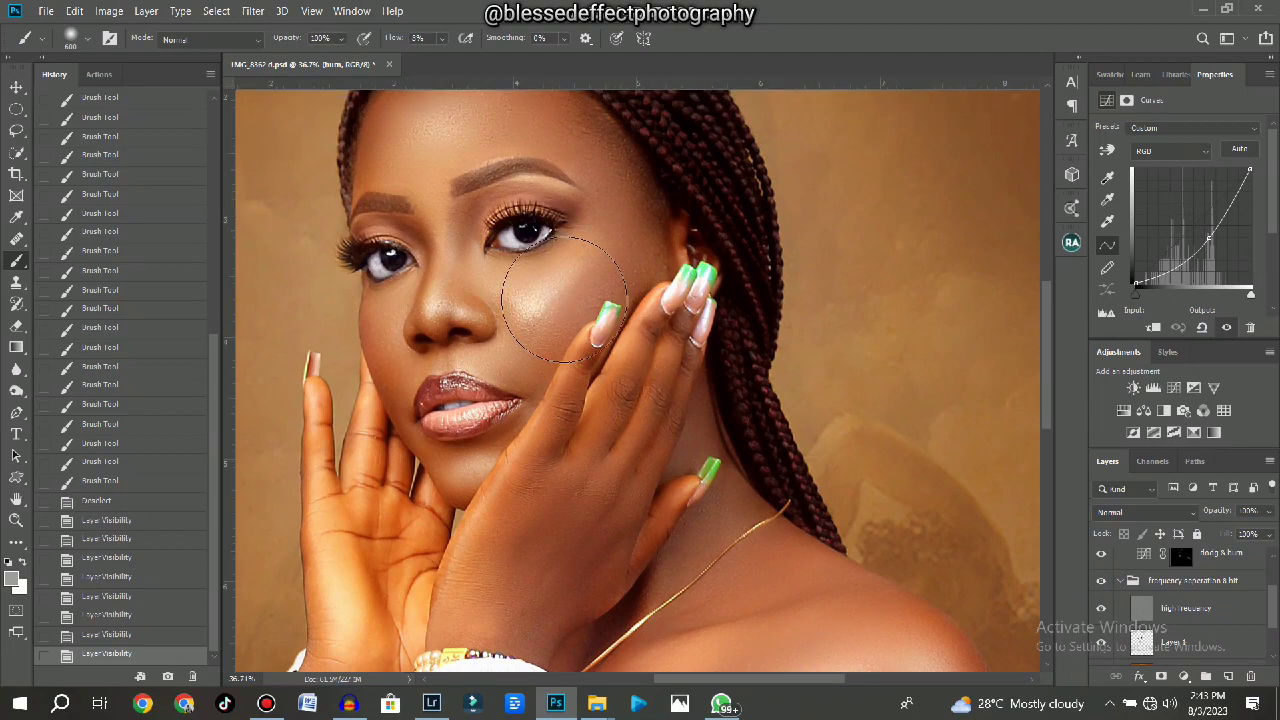
scroll(920, 495, down, 2)
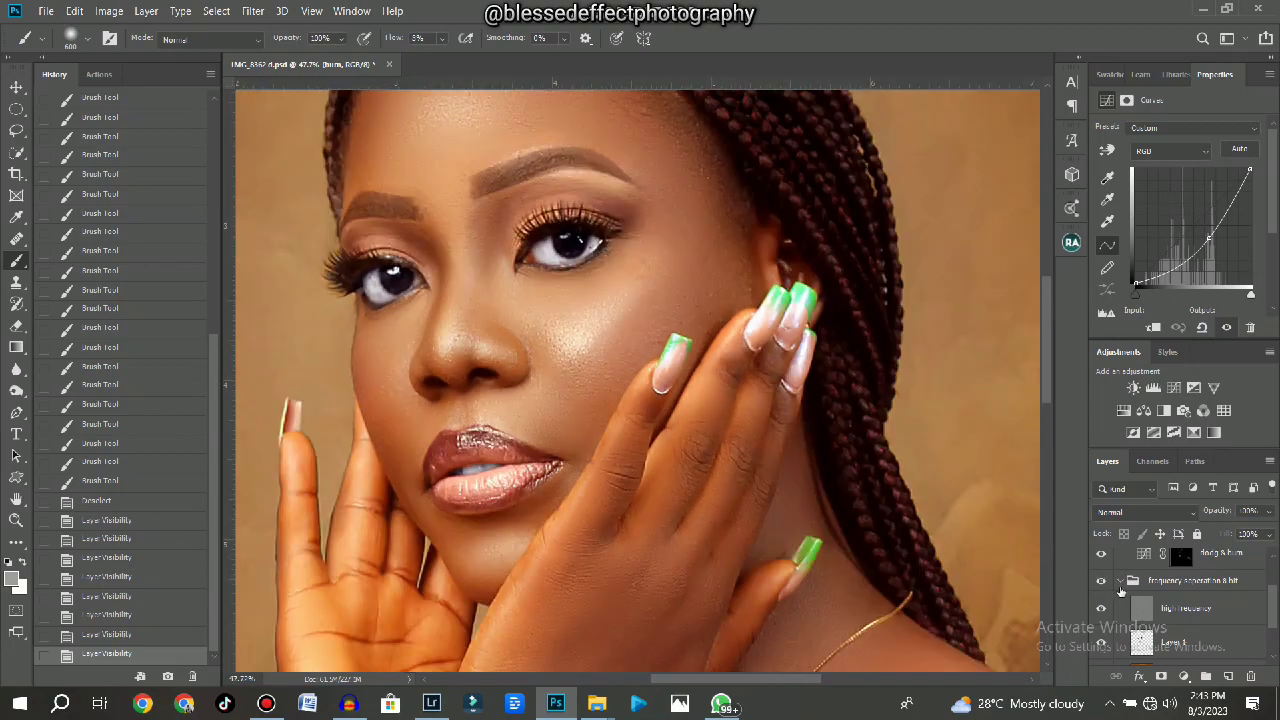
Remove the small bright spot near the corner of the upper lip on the high frequency layer with the Healing Brush.
click(1143, 604)
scroll(420, 480, up, 3)
key(j)
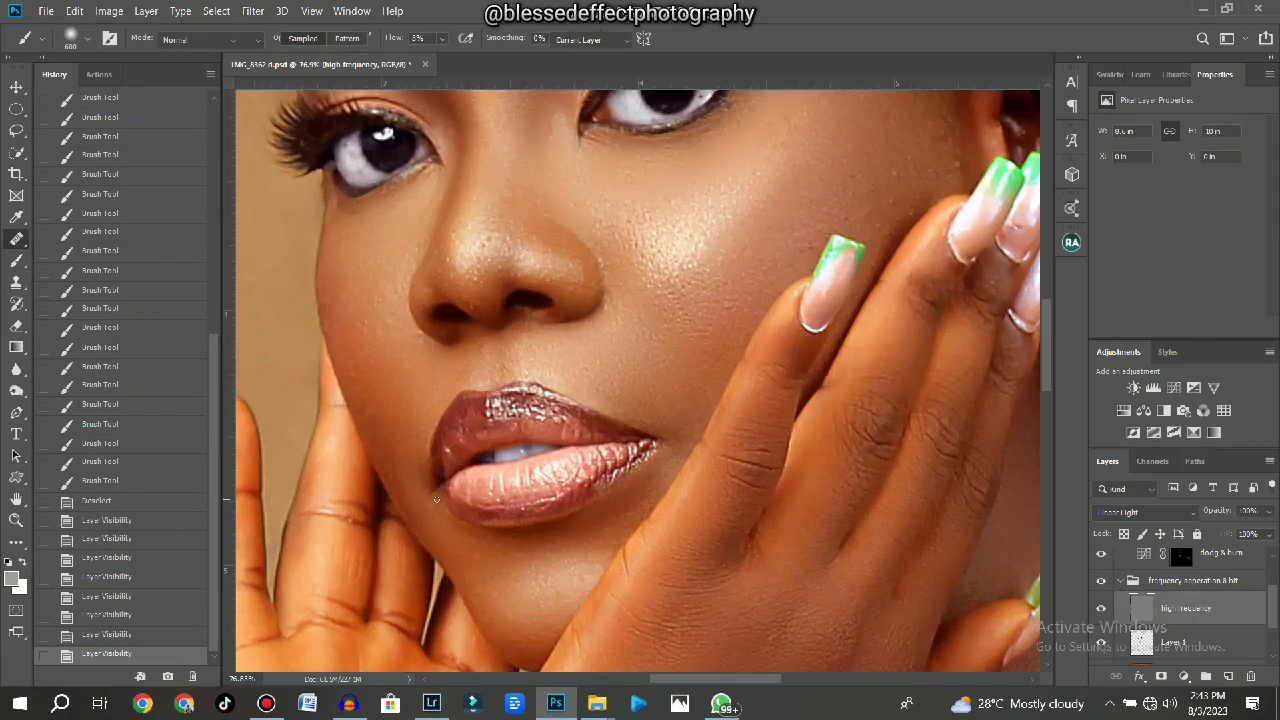
scroll(430, 460, up, 2)
scroll(440, 438, up, 1)
scroll(440, 418, up, 2)
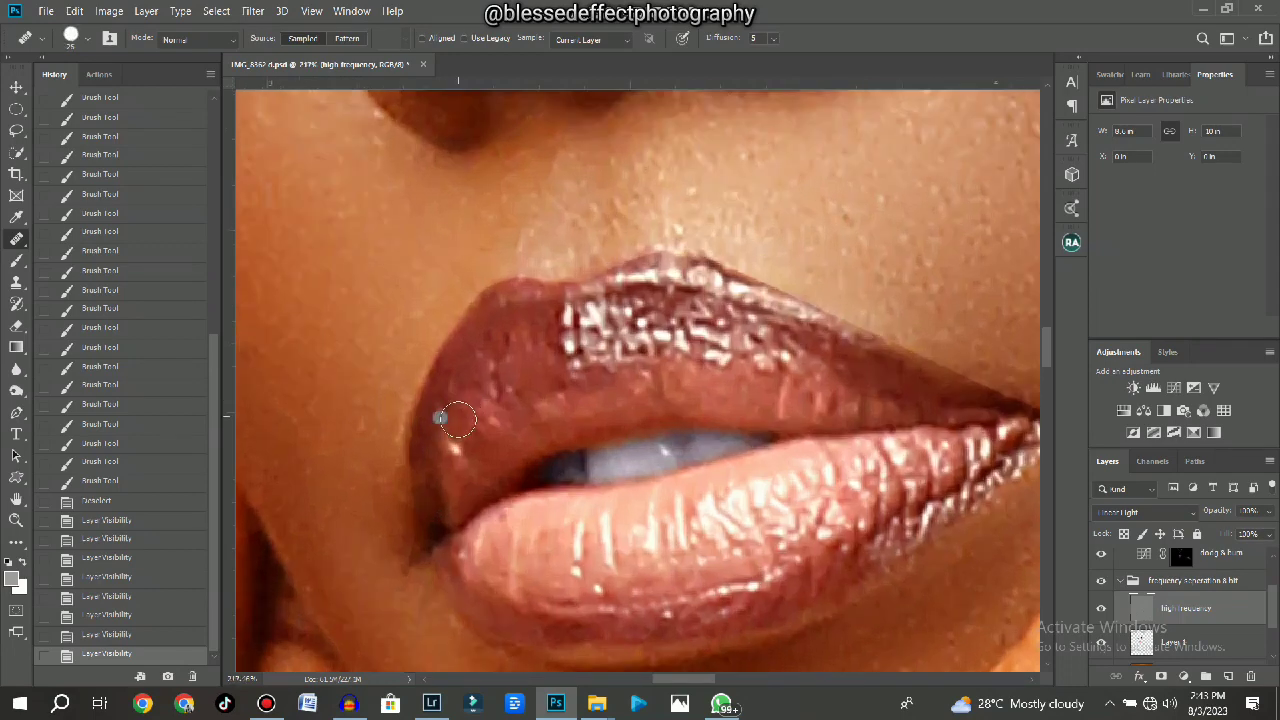
scroll(497, 411, up, 1)
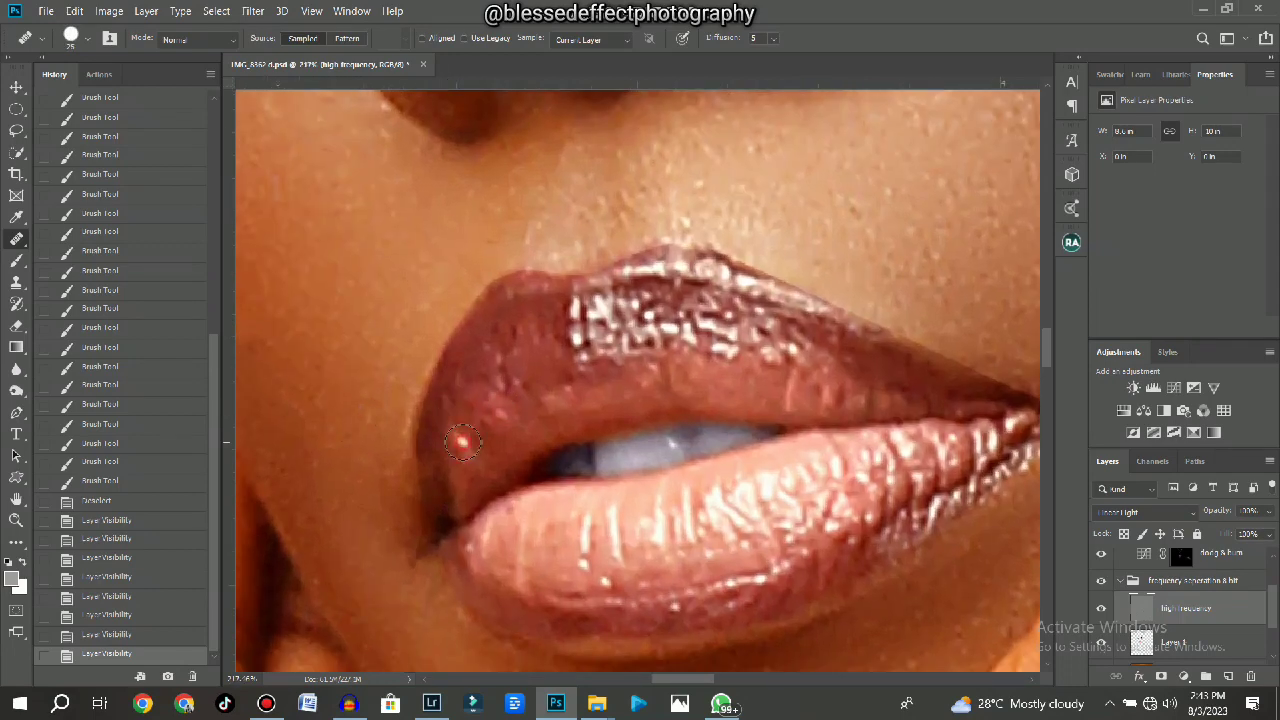
click(462, 441)
Examine the portrait as a whole and the face, hands and shoulder up close, and show the list of saved actions.
scroll(462, 441, down, 3)
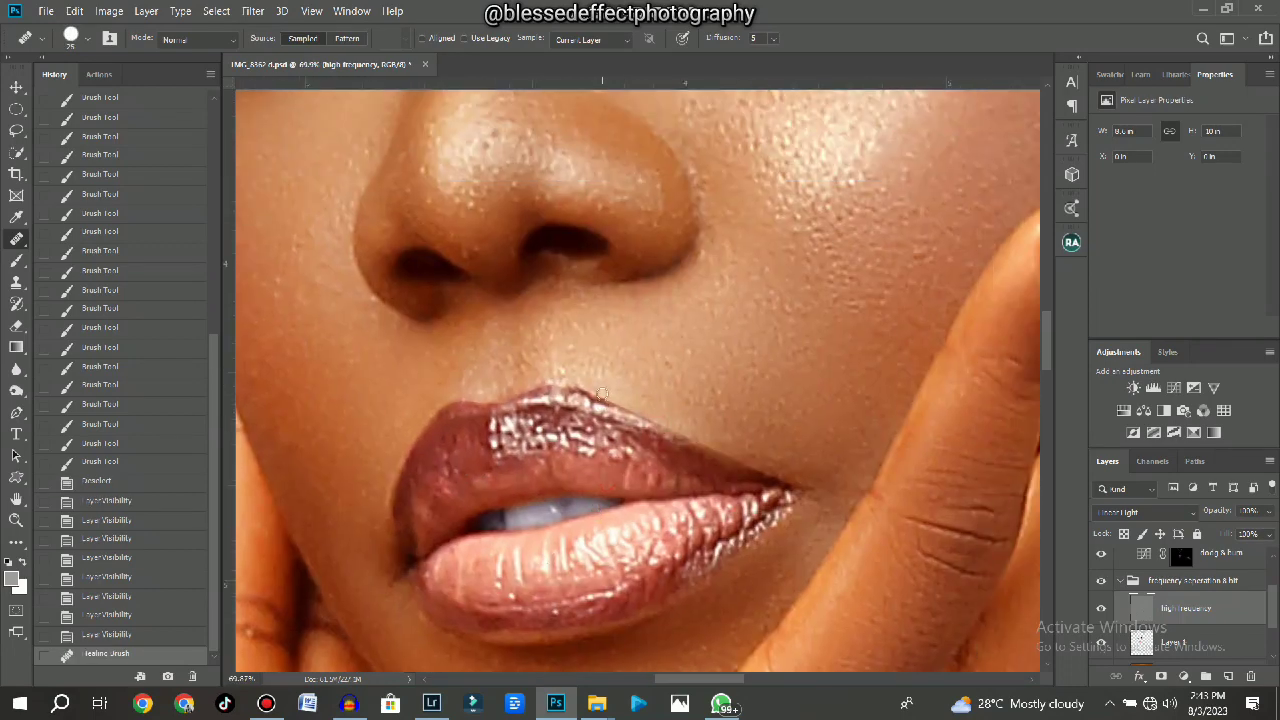
scroll(601, 393, down, 4)
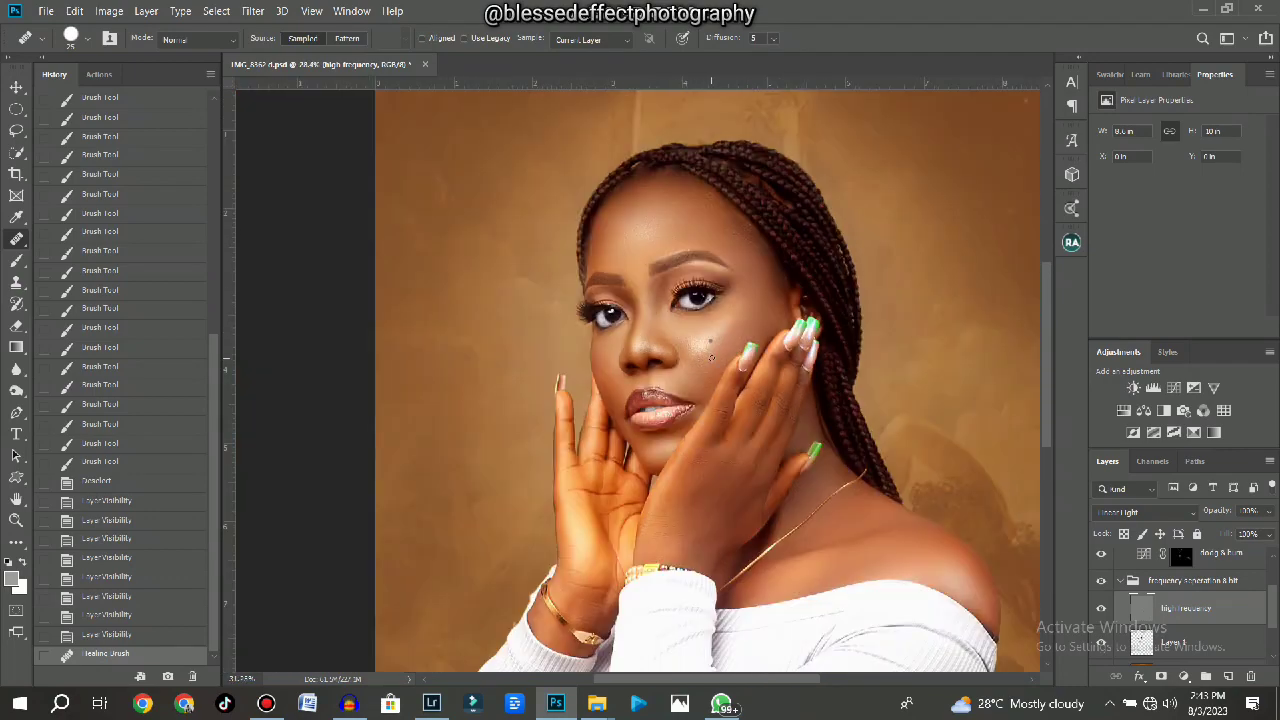
scroll(712, 357, up, 2)
drag(651, 306, 551, 183)
scroll(651, 306, down, 2)
scroll(616, 420, up, 1)
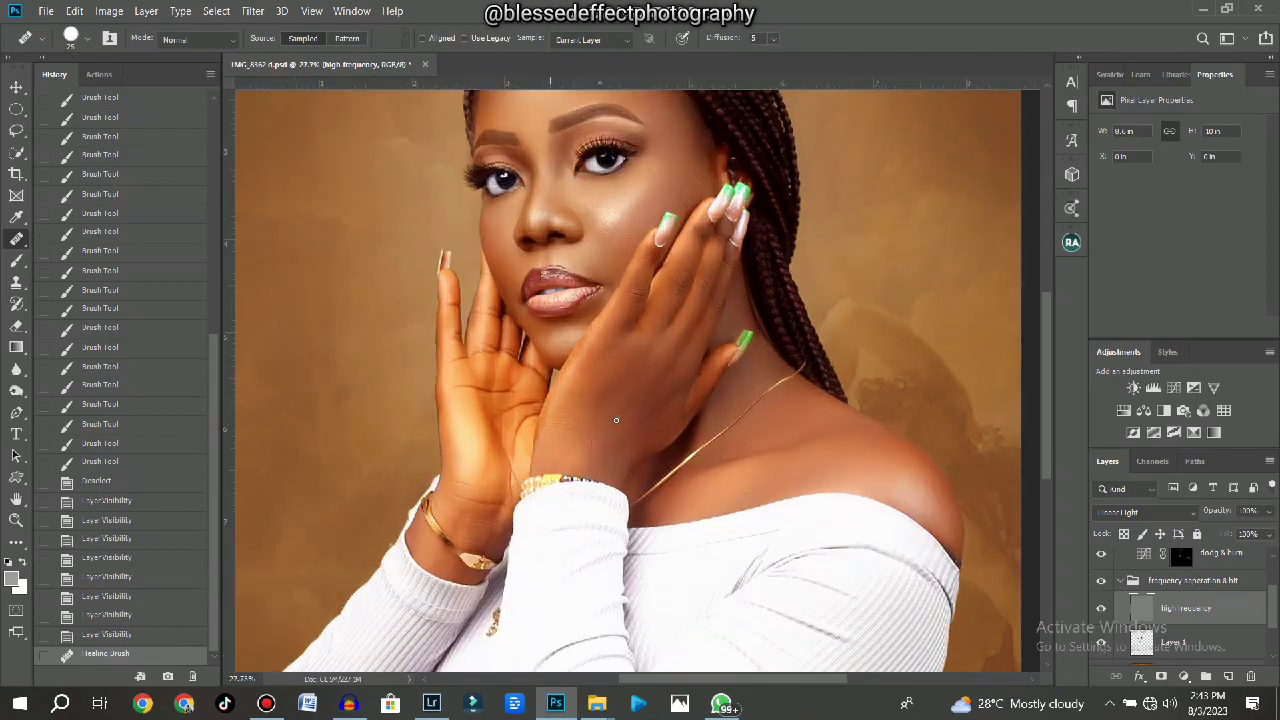
click(97, 75)
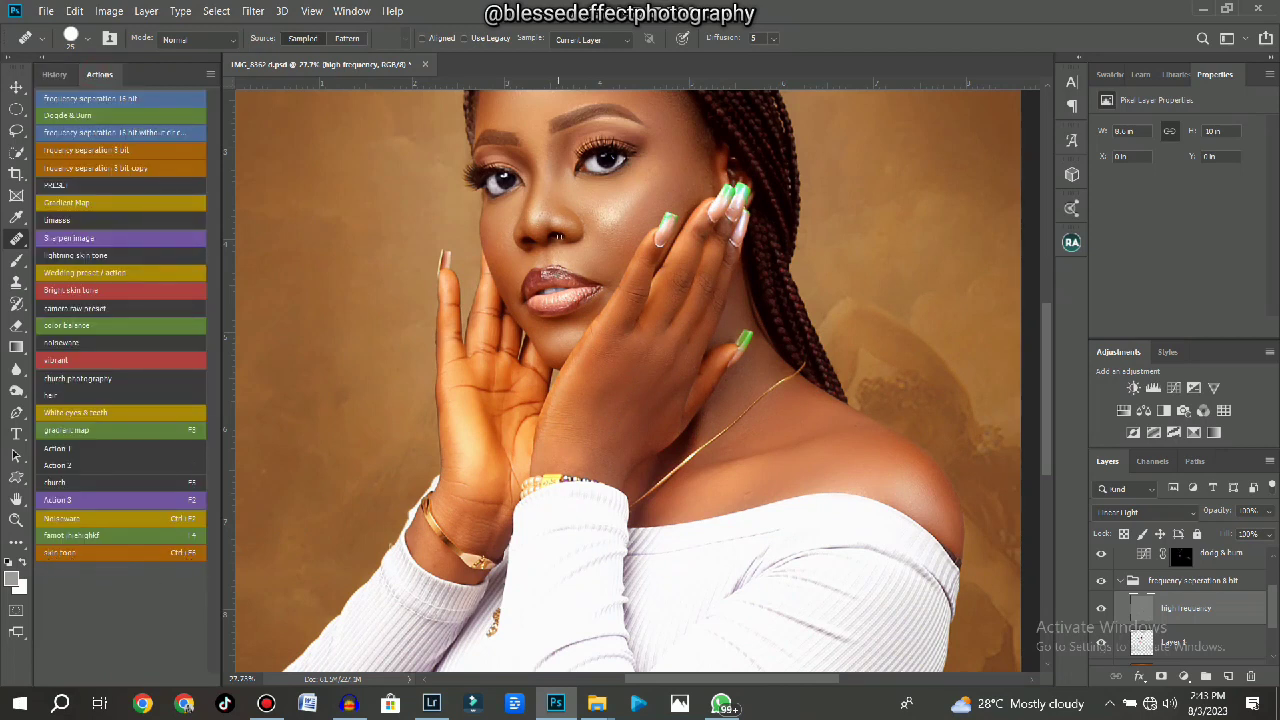
scroll(630, 275, down, 2)
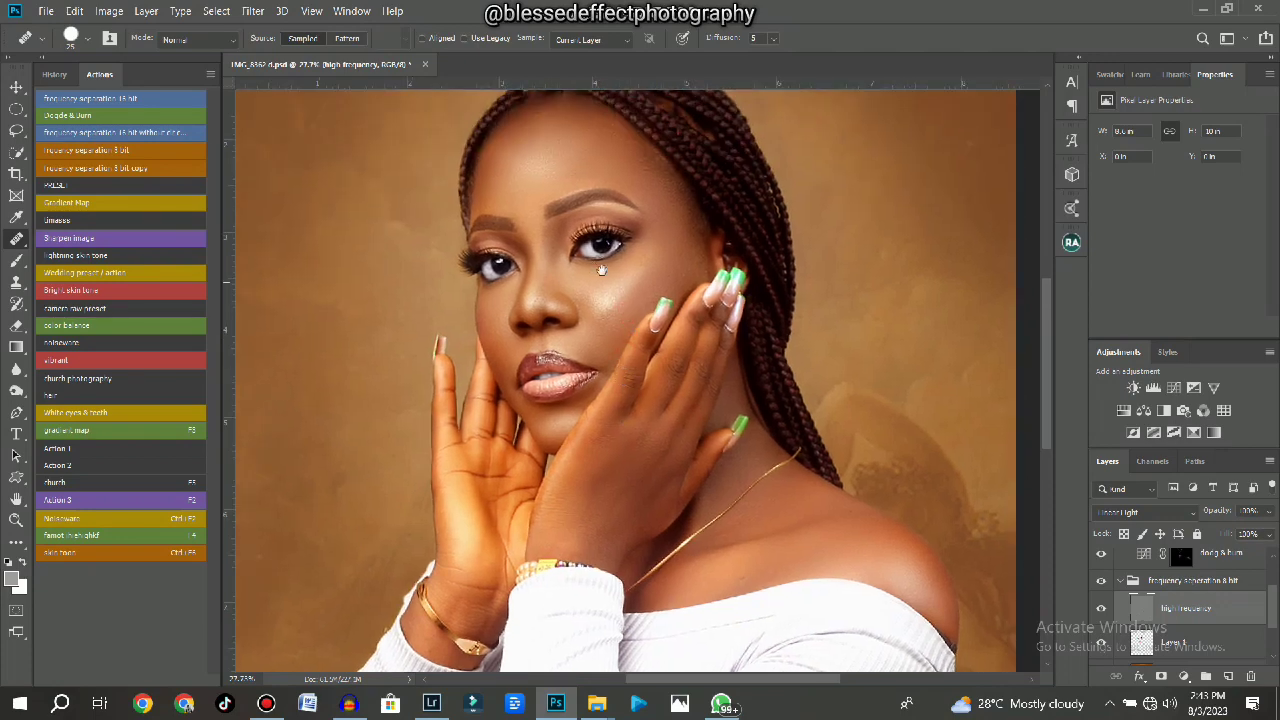
scroll(601, 270, down, 1)
scroll(624, 266, down, 2)
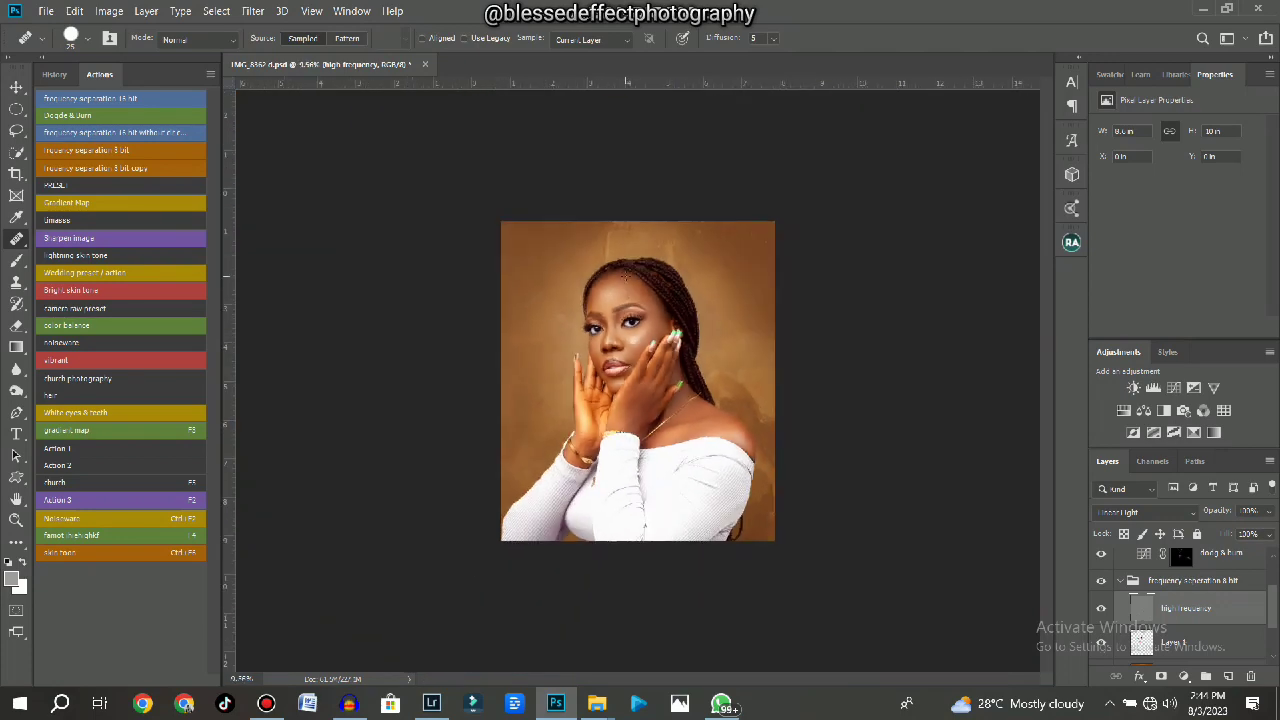
scroll(701, 283, up, 5)
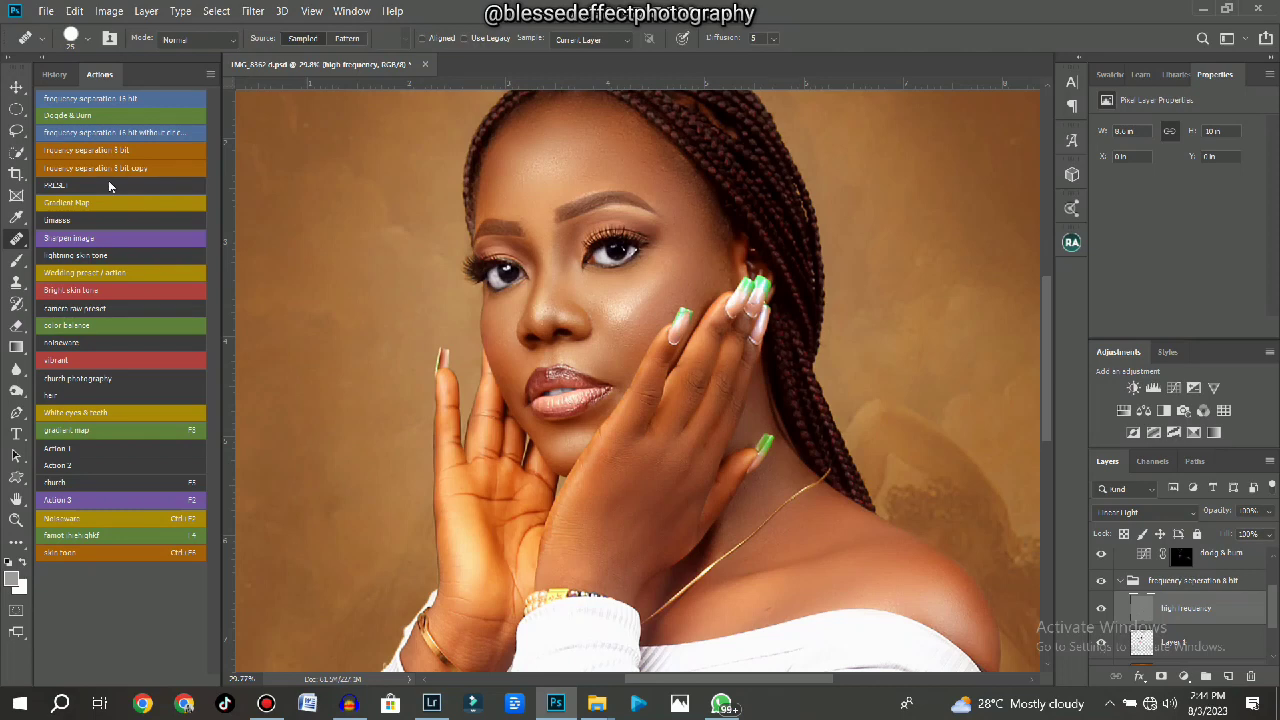
scroll(654, 408, down, 5)
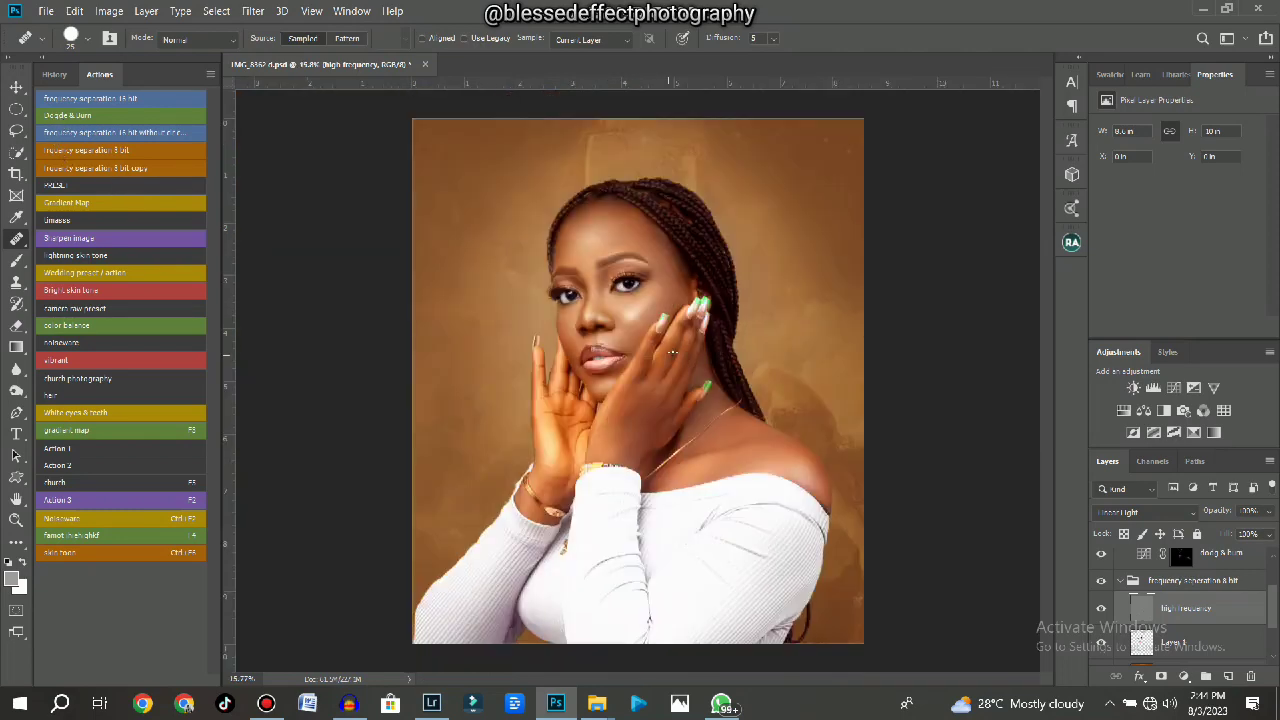
scroll(690, 410, up, 4)
scroll(706, 422, up, 2)
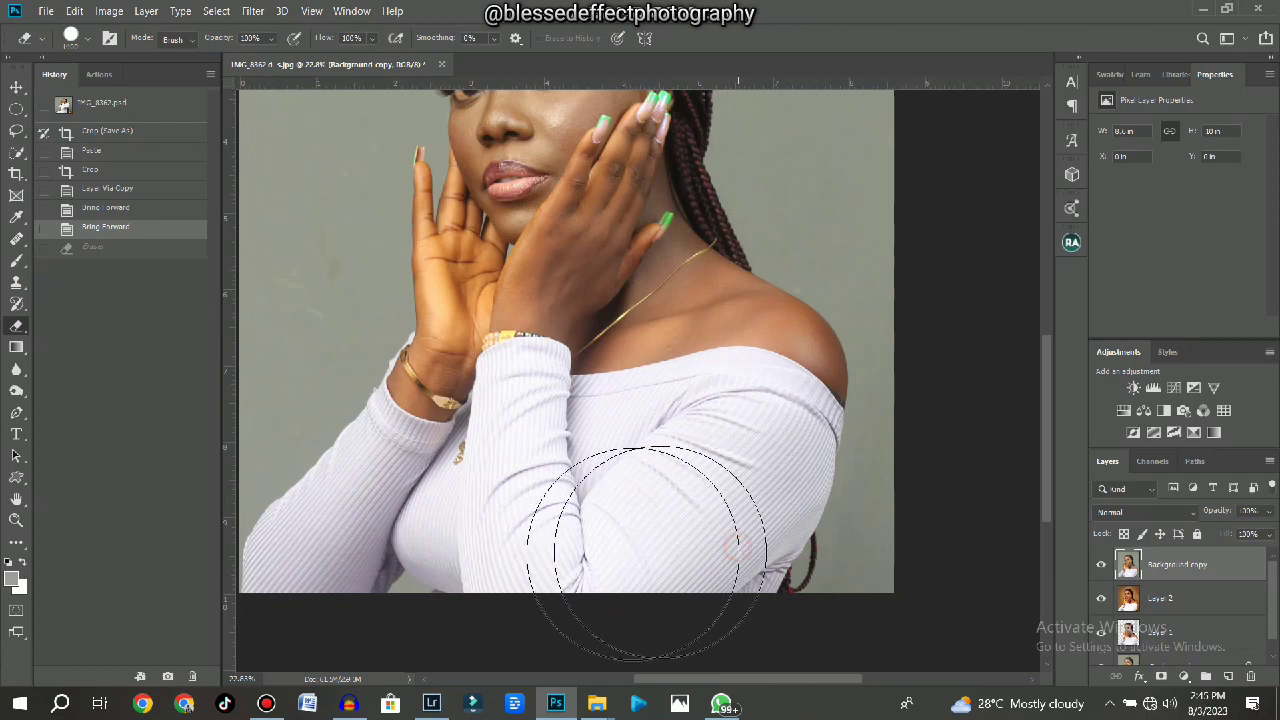
Erase the unretouched photo on the Background copy layer with a large Eraser brush to reveal the retouched portrait beneath.
mouse_move(614, 586)
mouse_down()
mouse_move(599, 556)
mouse_move(328, 562)
mouse_move(291, 524)
mouse_move(377, 502)
mouse_move(894, 507)
mouse_move(850, 516)
mouse_move(873, 473)
mouse_move(788, 441)
mouse_move(393, 428)
mouse_move(386, 363)
mouse_move(420, 357)
mouse_move(295, 433)
mouse_move(343, 400)
mouse_up()
scroll(429, 457, down, 3)
mouse_move(740, 395)
mouse_down()
mouse_move(600, 350)
mouse_move(457, 371)
mouse_move(429, 357)
mouse_move(615, 200)
mouse_move(766, 214)
mouse_move(735, 315)
mouse_move(619, 407)
mouse_move(809, 371)
mouse_move(823, 190)
mouse_move(609, 136)
mouse_move(464, 193)
mouse_move(400, 300)
mouse_up()
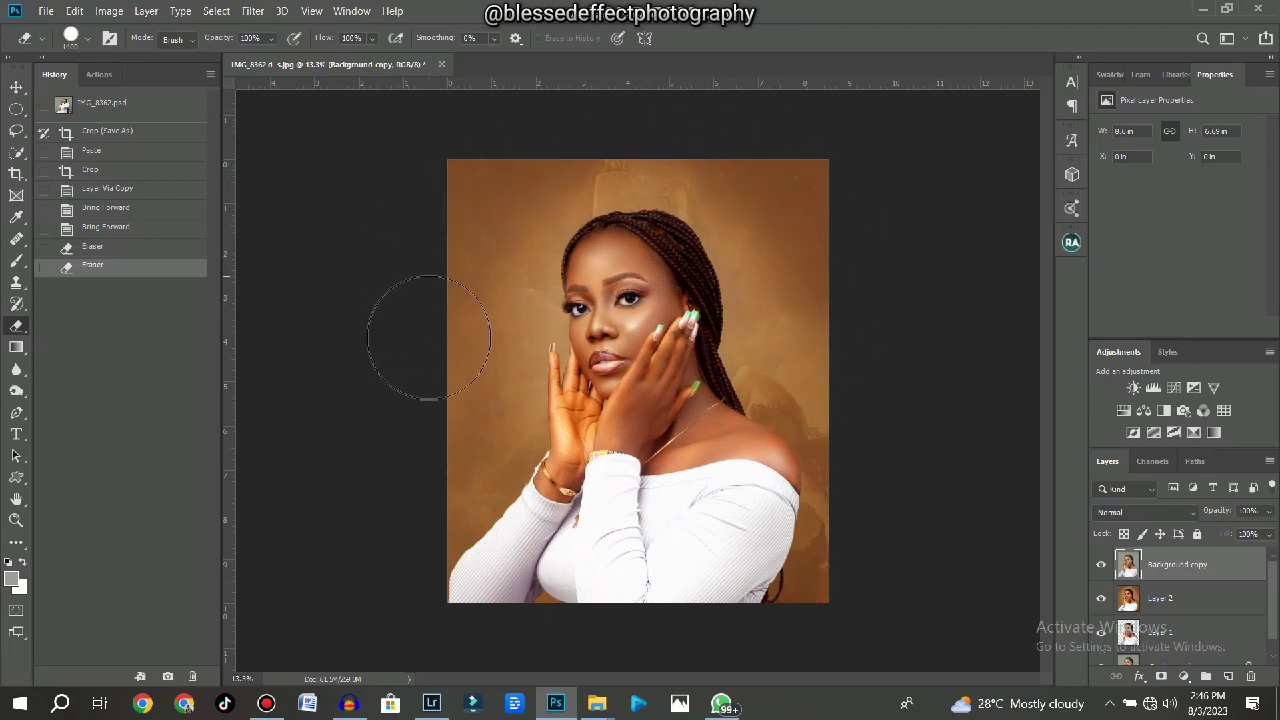
mouse_move(481, 554)
mouse_down()
mouse_move(629, 340)
mouse_move(615, 445)
mouse_up()
Examine the revealed retouch up close on the face, hands, shoulder and white top.
scroll(620, 358, up, 4)
scroll(620, 358, up, 2)
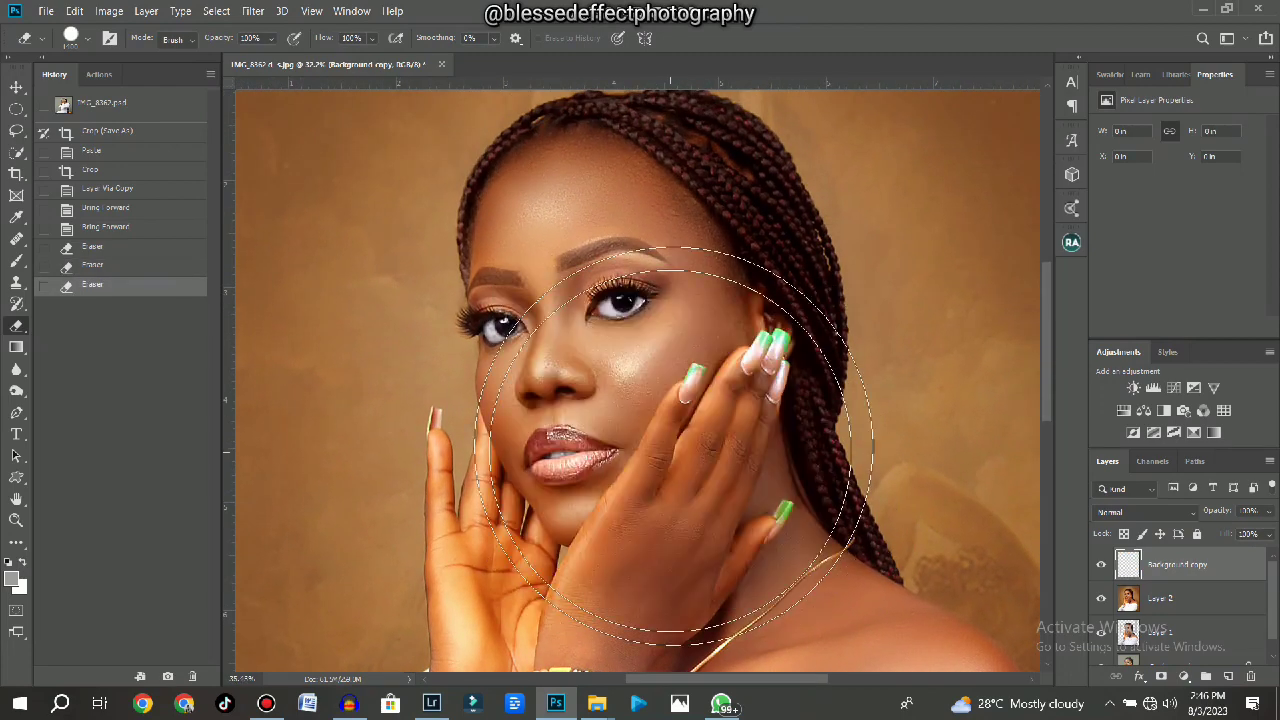
scroll(720, 510, up, 2)
drag(700, 514, 639, 260)
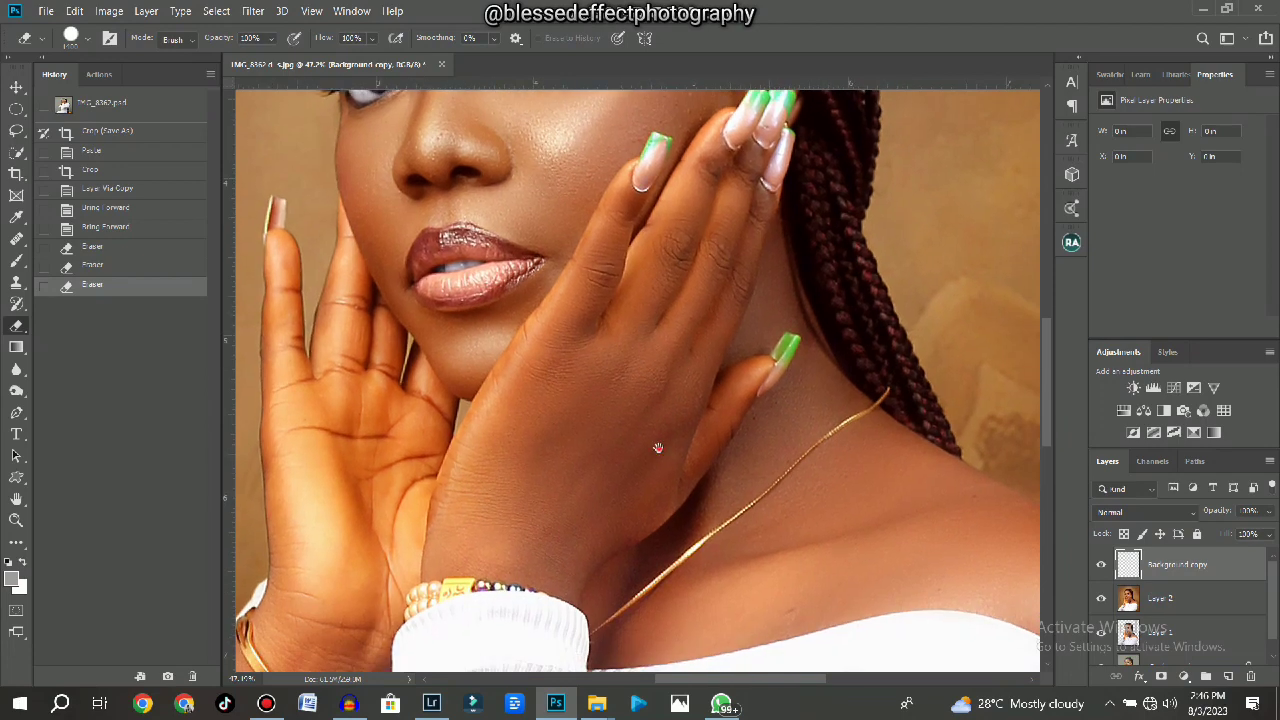
drag(657, 449, 742, 305)
drag(674, 383, 700, 273)
scroll(681, 368, down, 2)
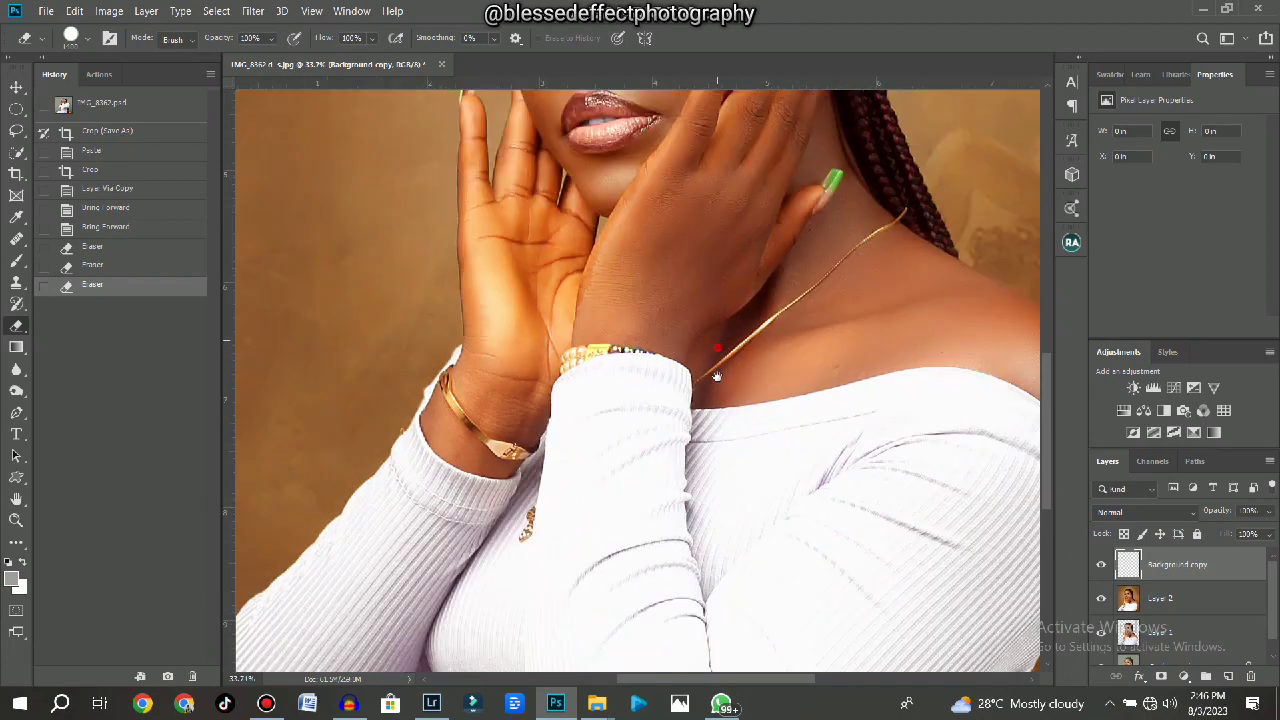
drag(719, 330, 546, 230)
scroll(590, 268, down, 3)
scroll(590, 268, up, 1)
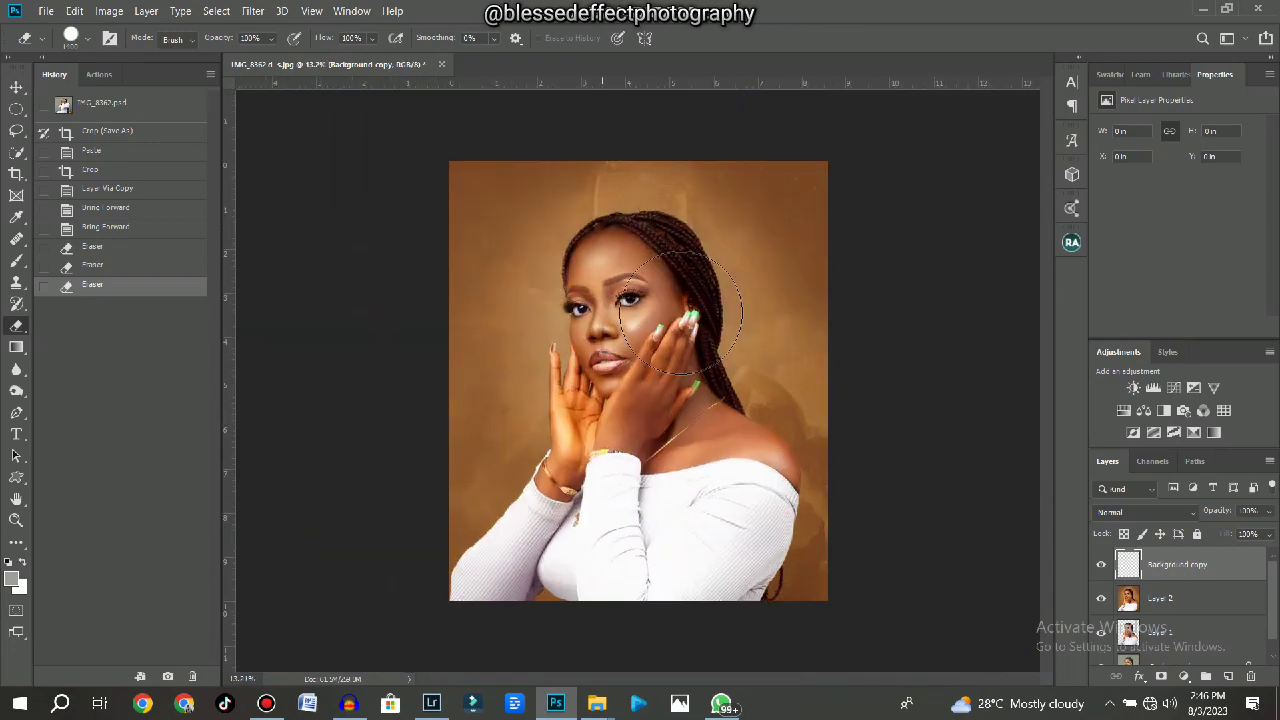
Hide and show Layer 2 to compare the original photo with the retouched portrait.
click(1101, 598)
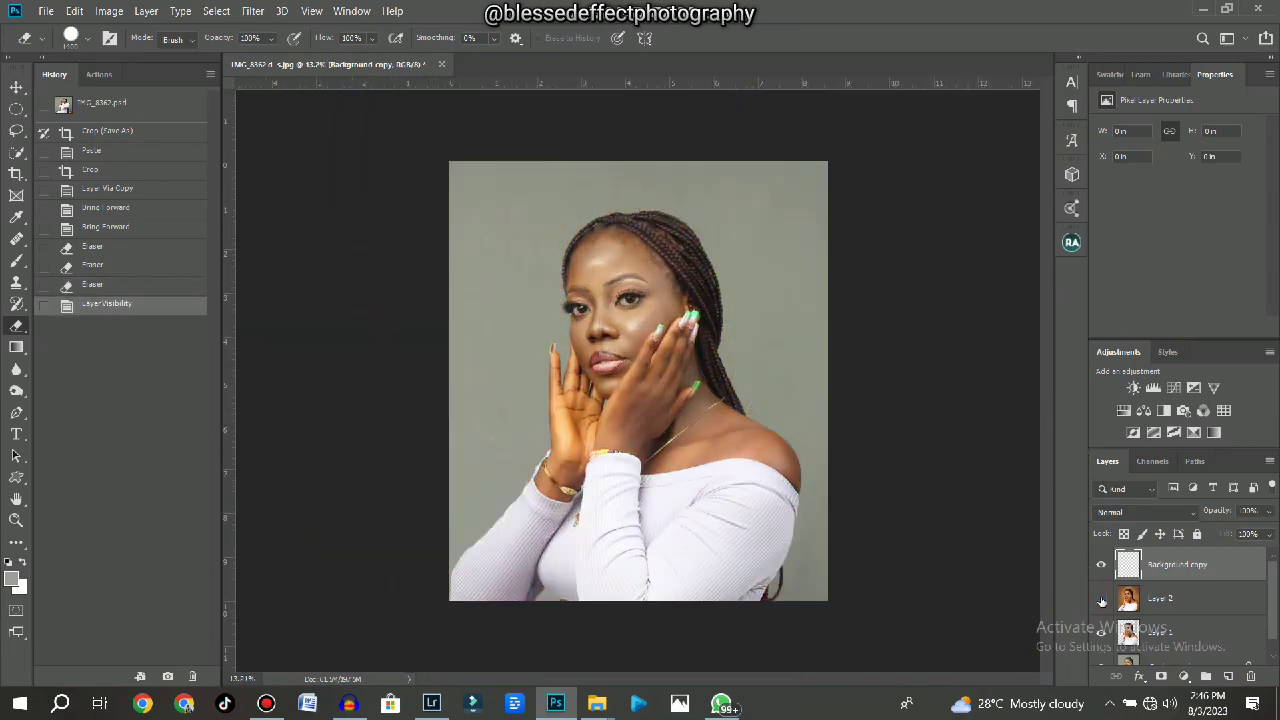
click(1101, 598)
scroll(778, 454, down, 4)
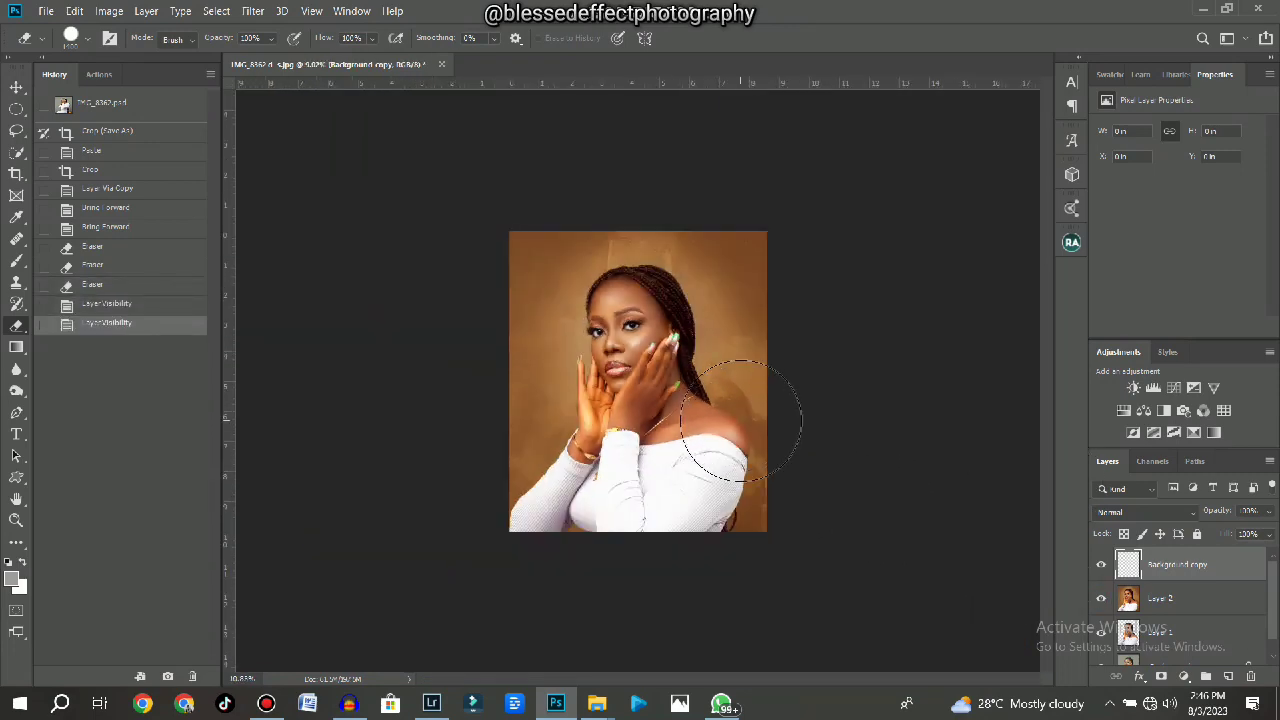
scroll(737, 427, up, 4)
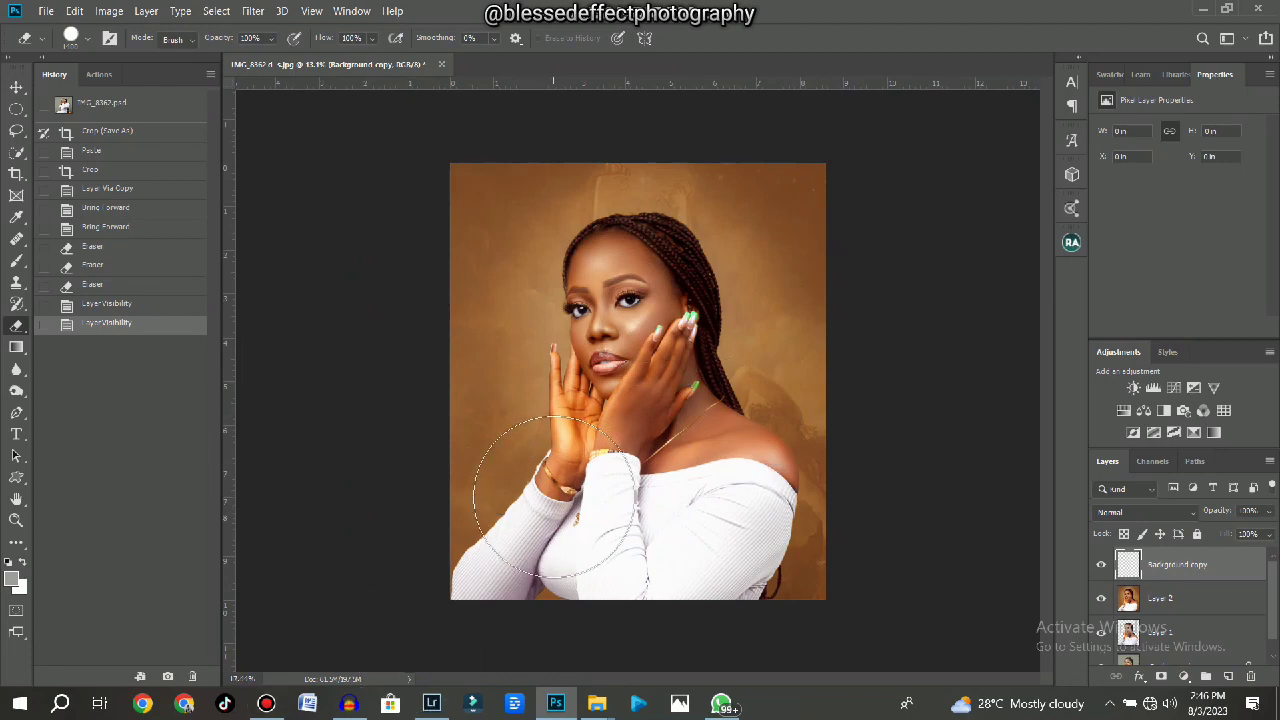
scroll(555, 497, up, 5)
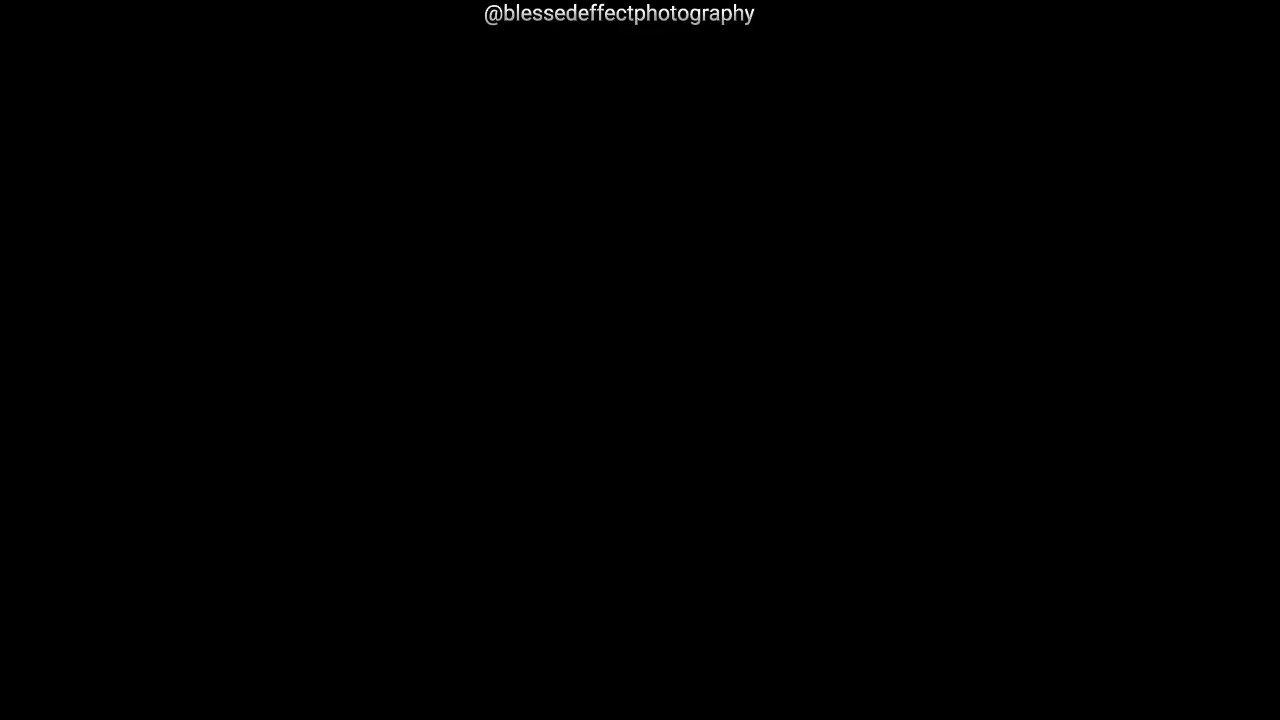